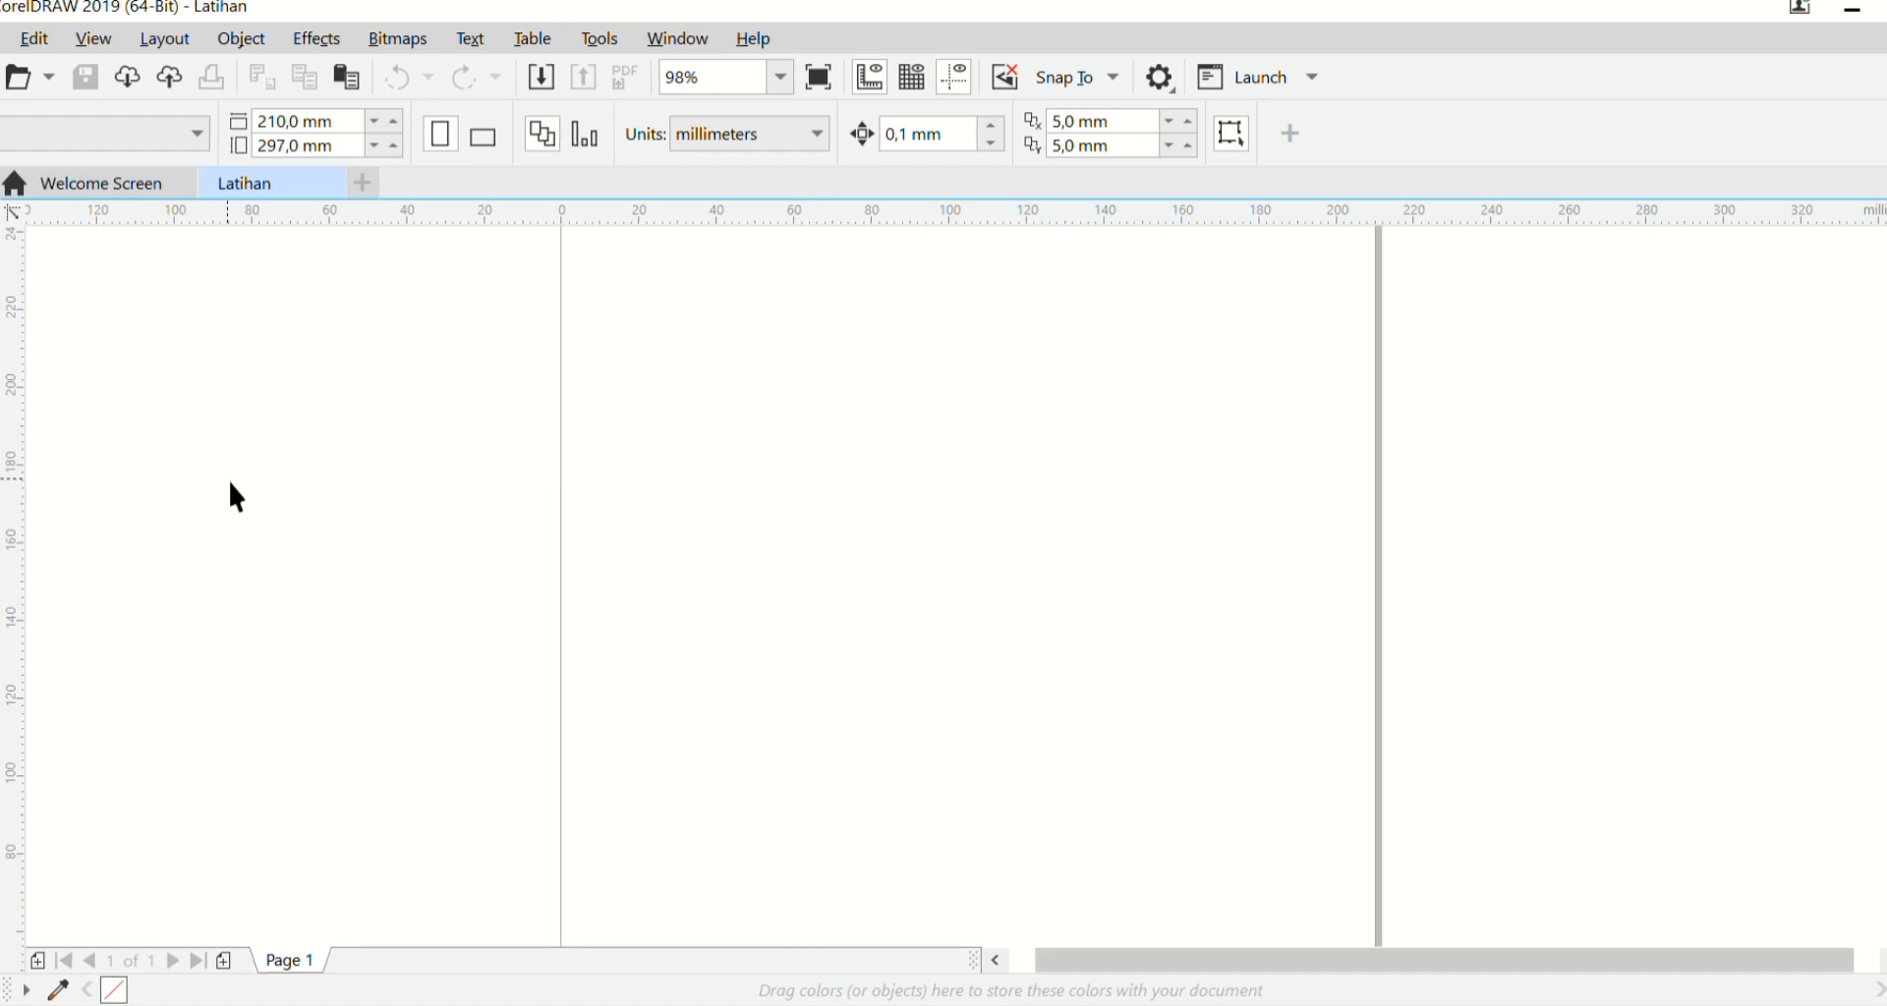
# Step: Draw a circle about 99 mm wide and overlap its edge with three copies about 36 mm wide: upper, lower left and lower right
pyautogui.press('F7')
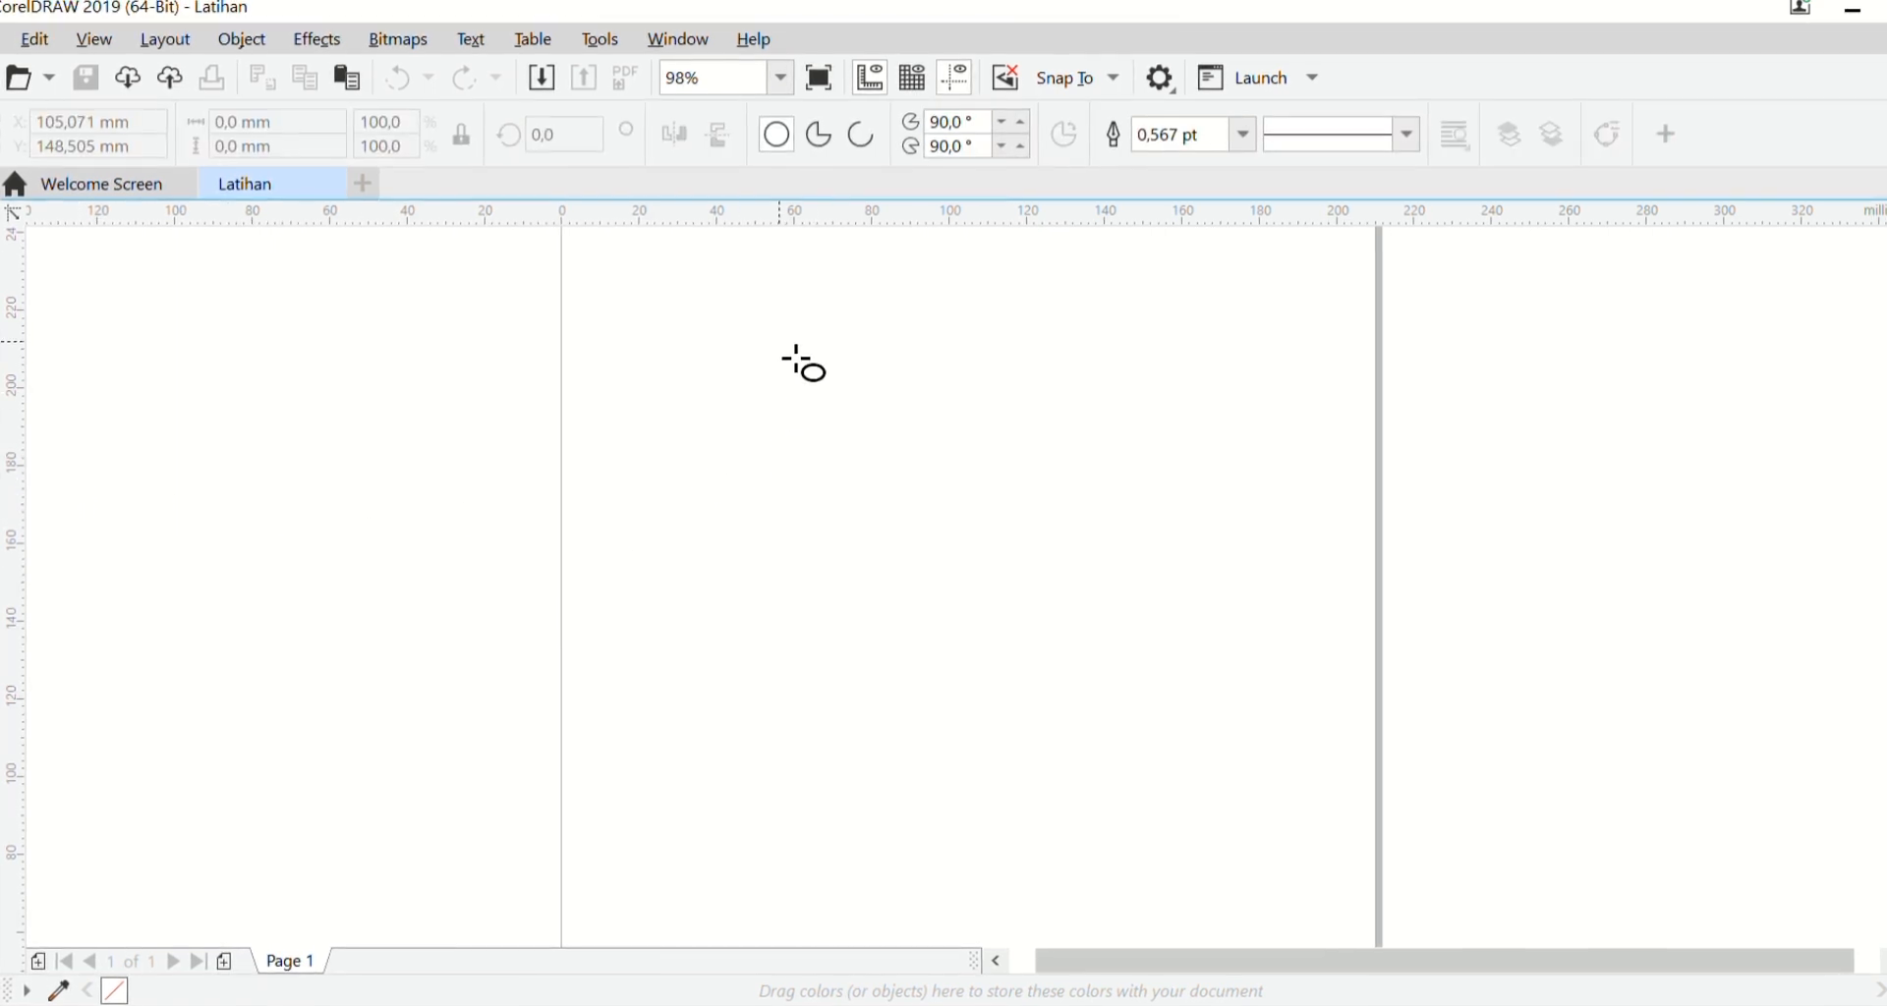
pyautogui.moveTo(801, 367); pyautogui.dragTo(1175, 733)
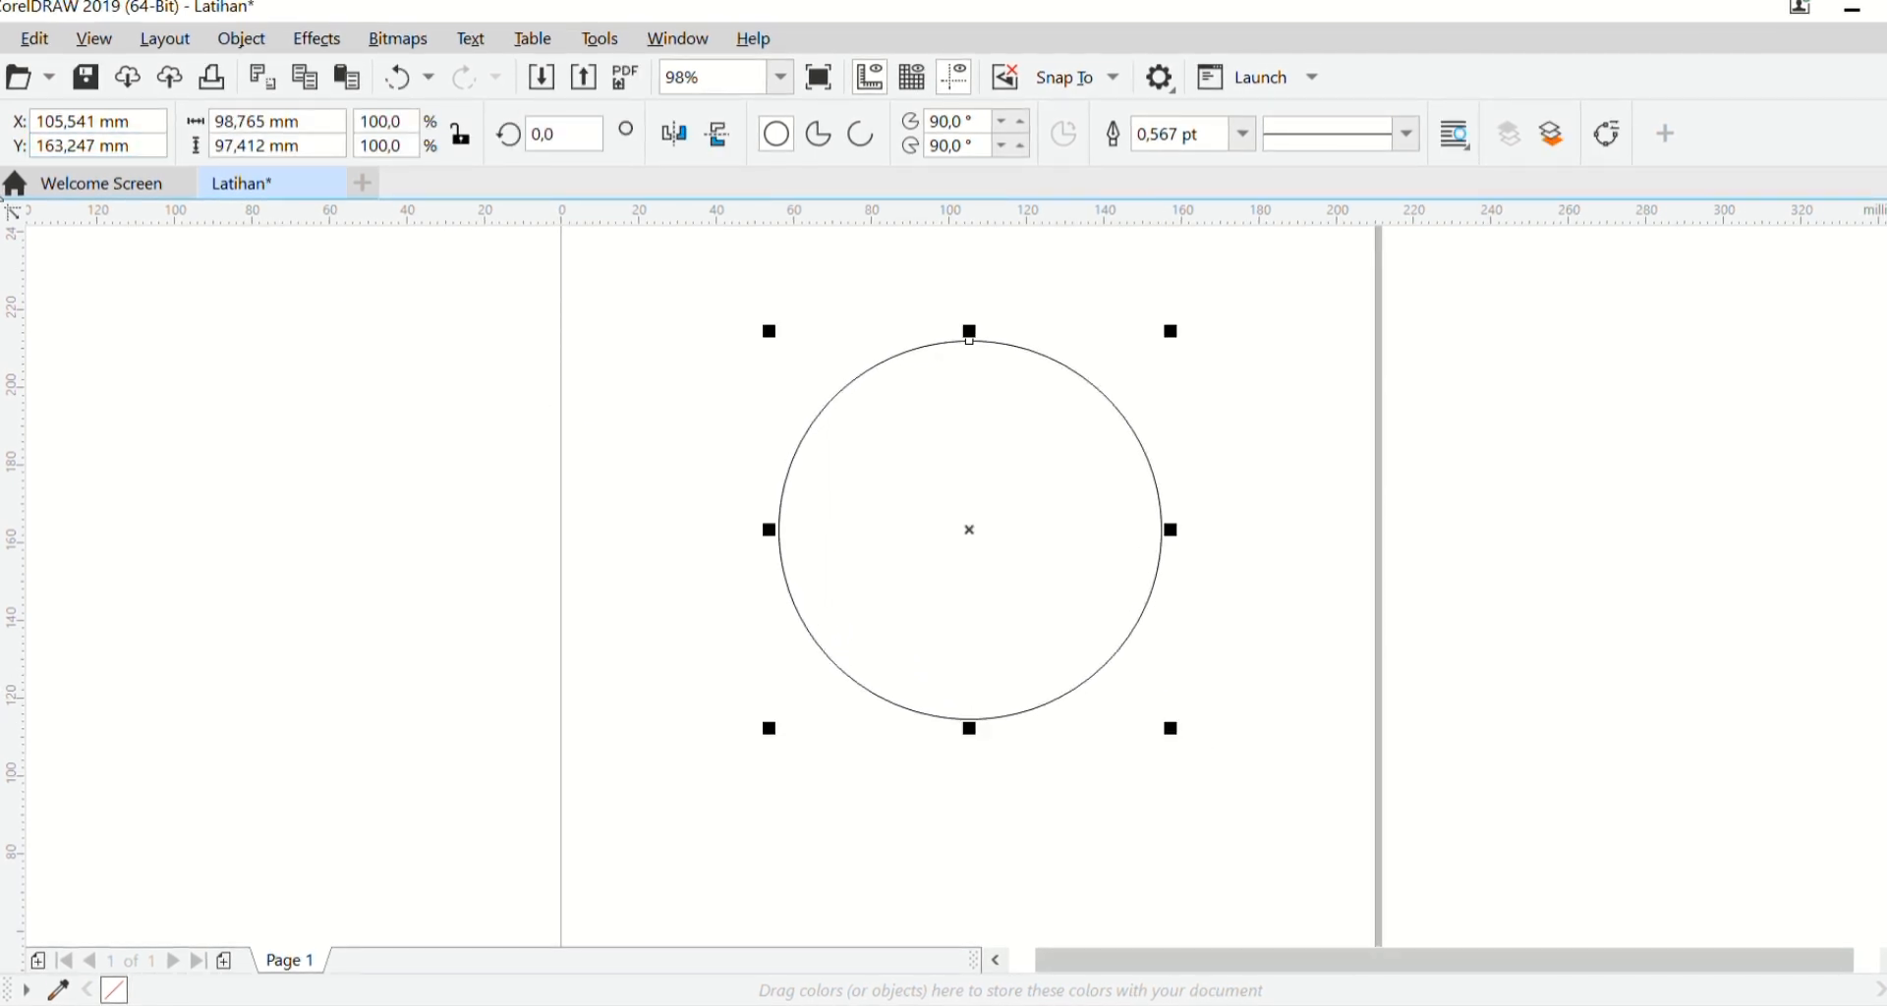
pyautogui.moveTo(1180, 341); pyautogui.dragTo(976, 587)
pyautogui.moveTo(873, 650); pyautogui.dragTo(879, 584)
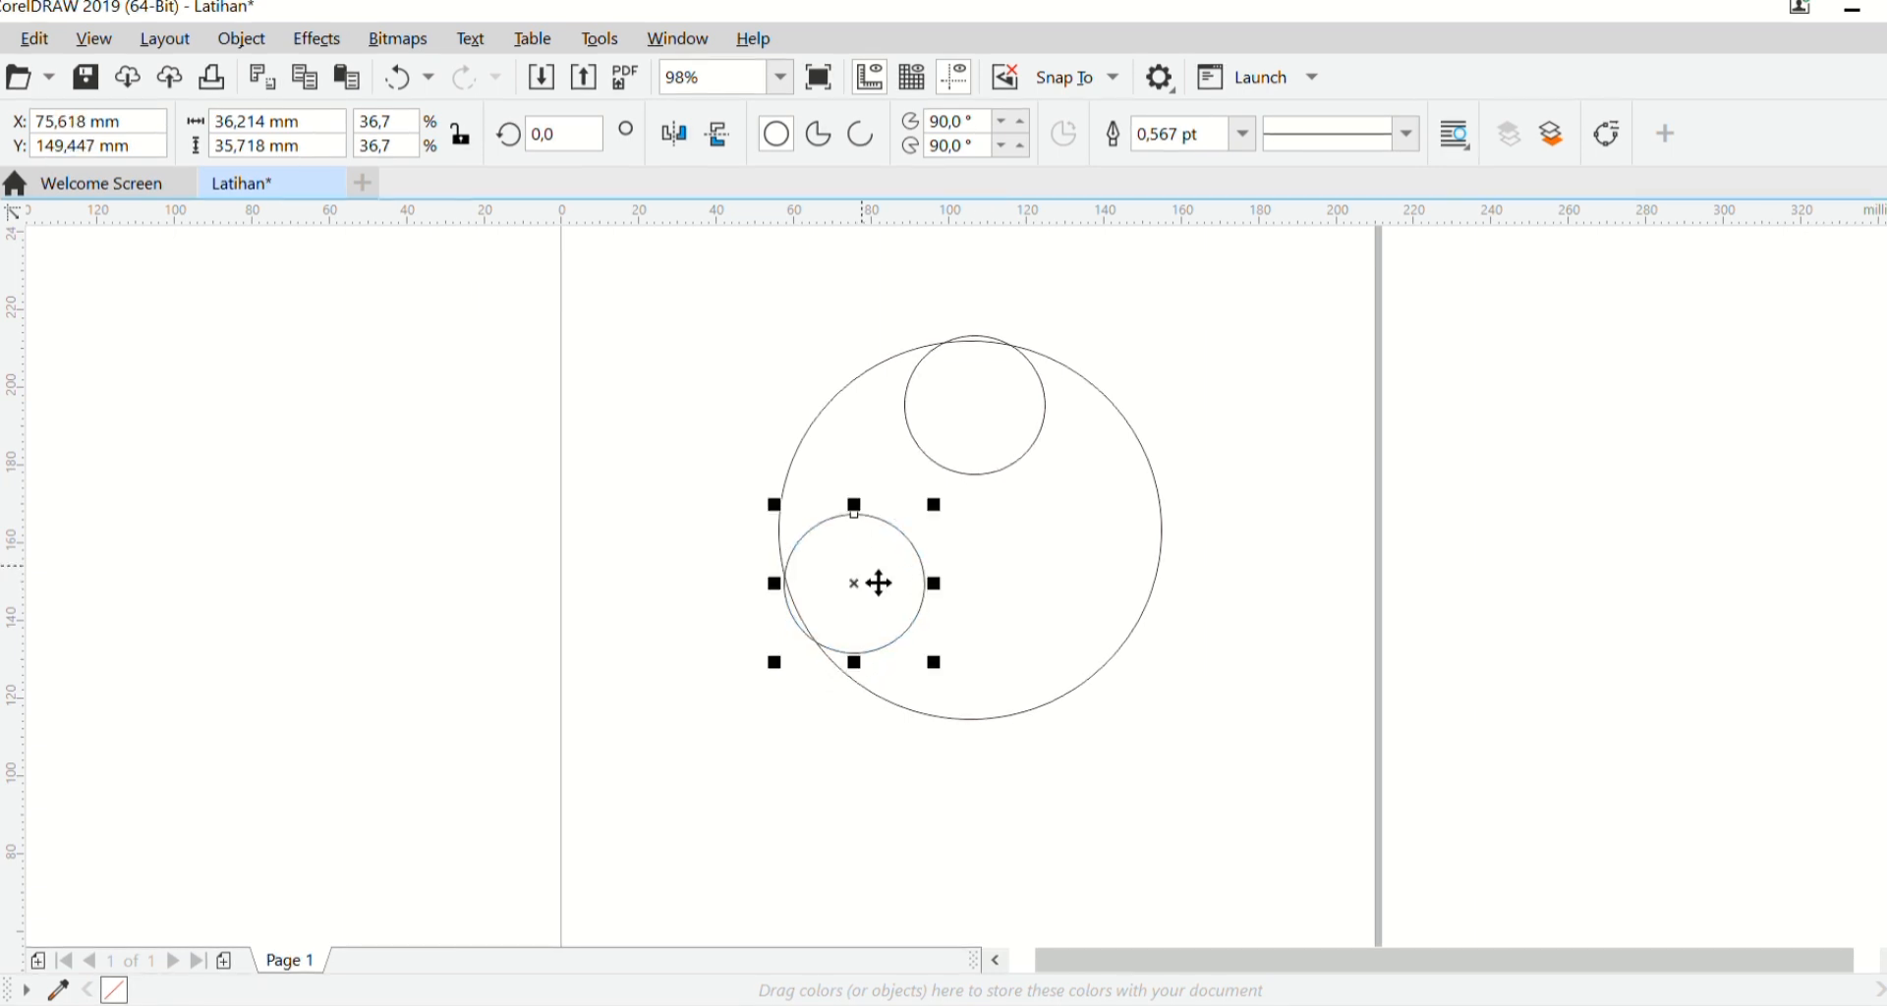
pyautogui.click(879, 584)
pyautogui.click(924, 582)
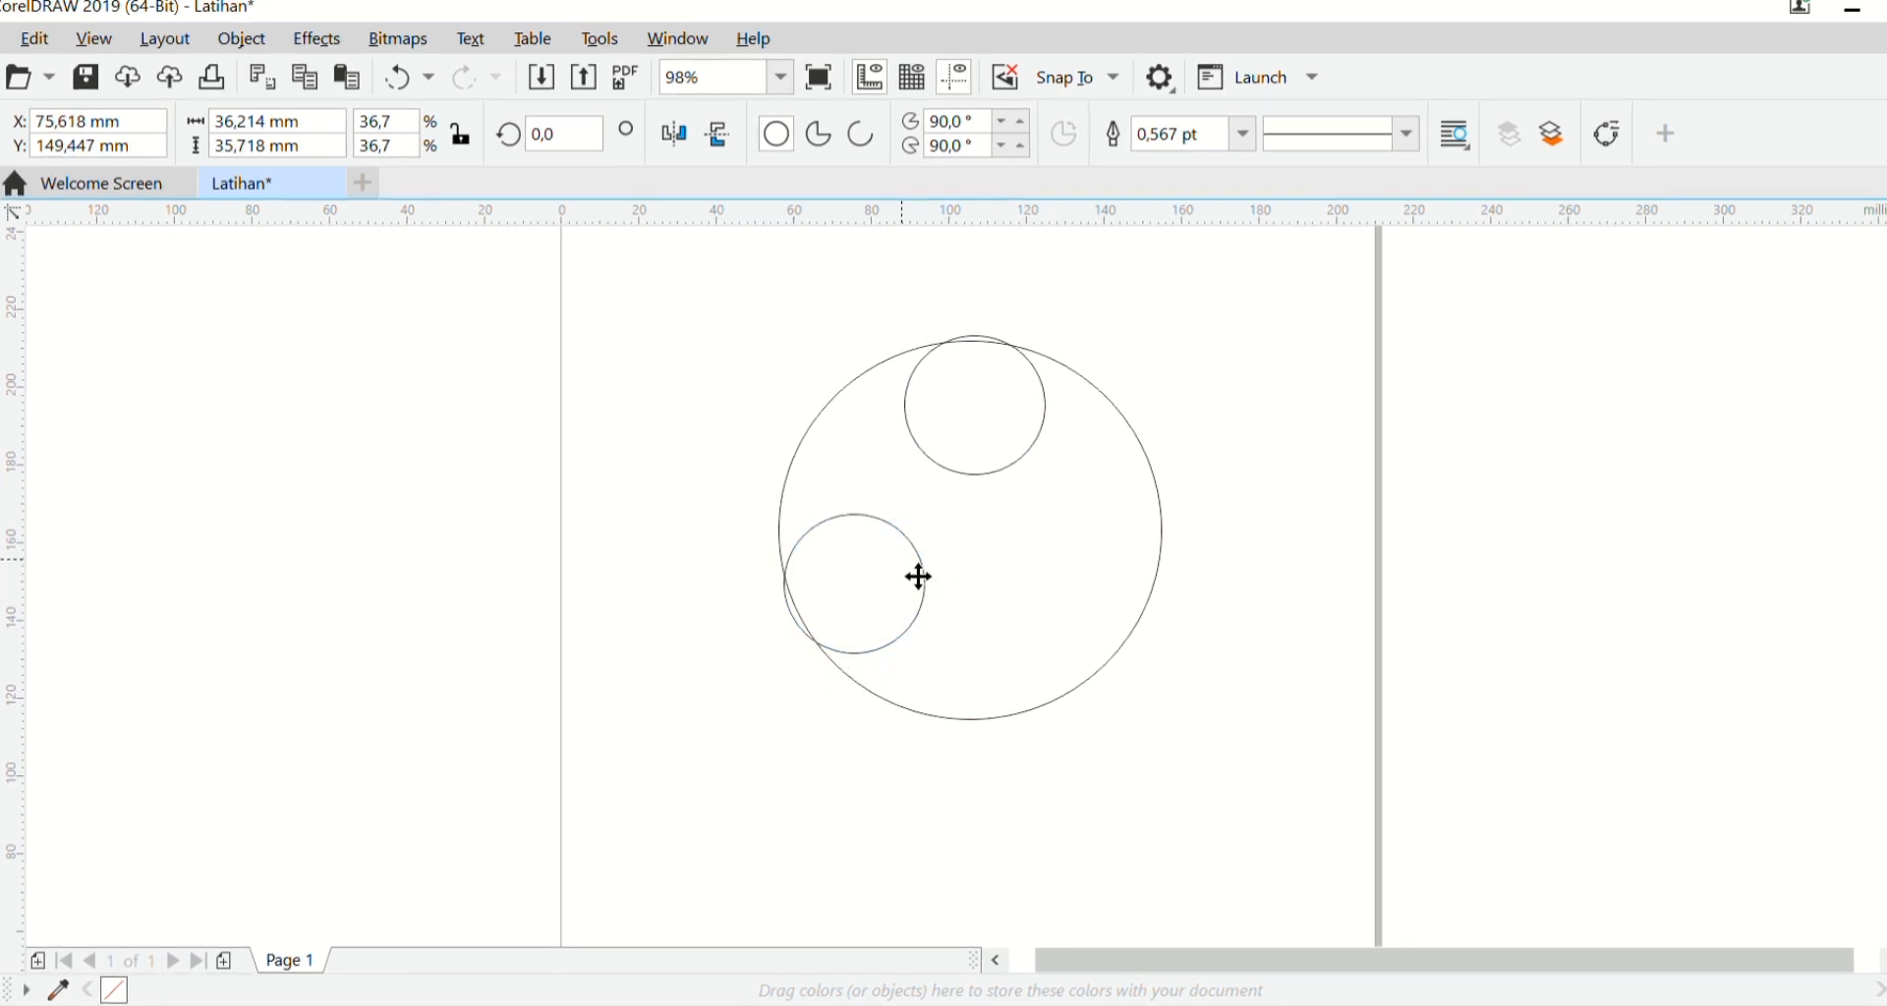
pyautogui.moveTo(918, 577); pyautogui.dragTo(1125, 570)
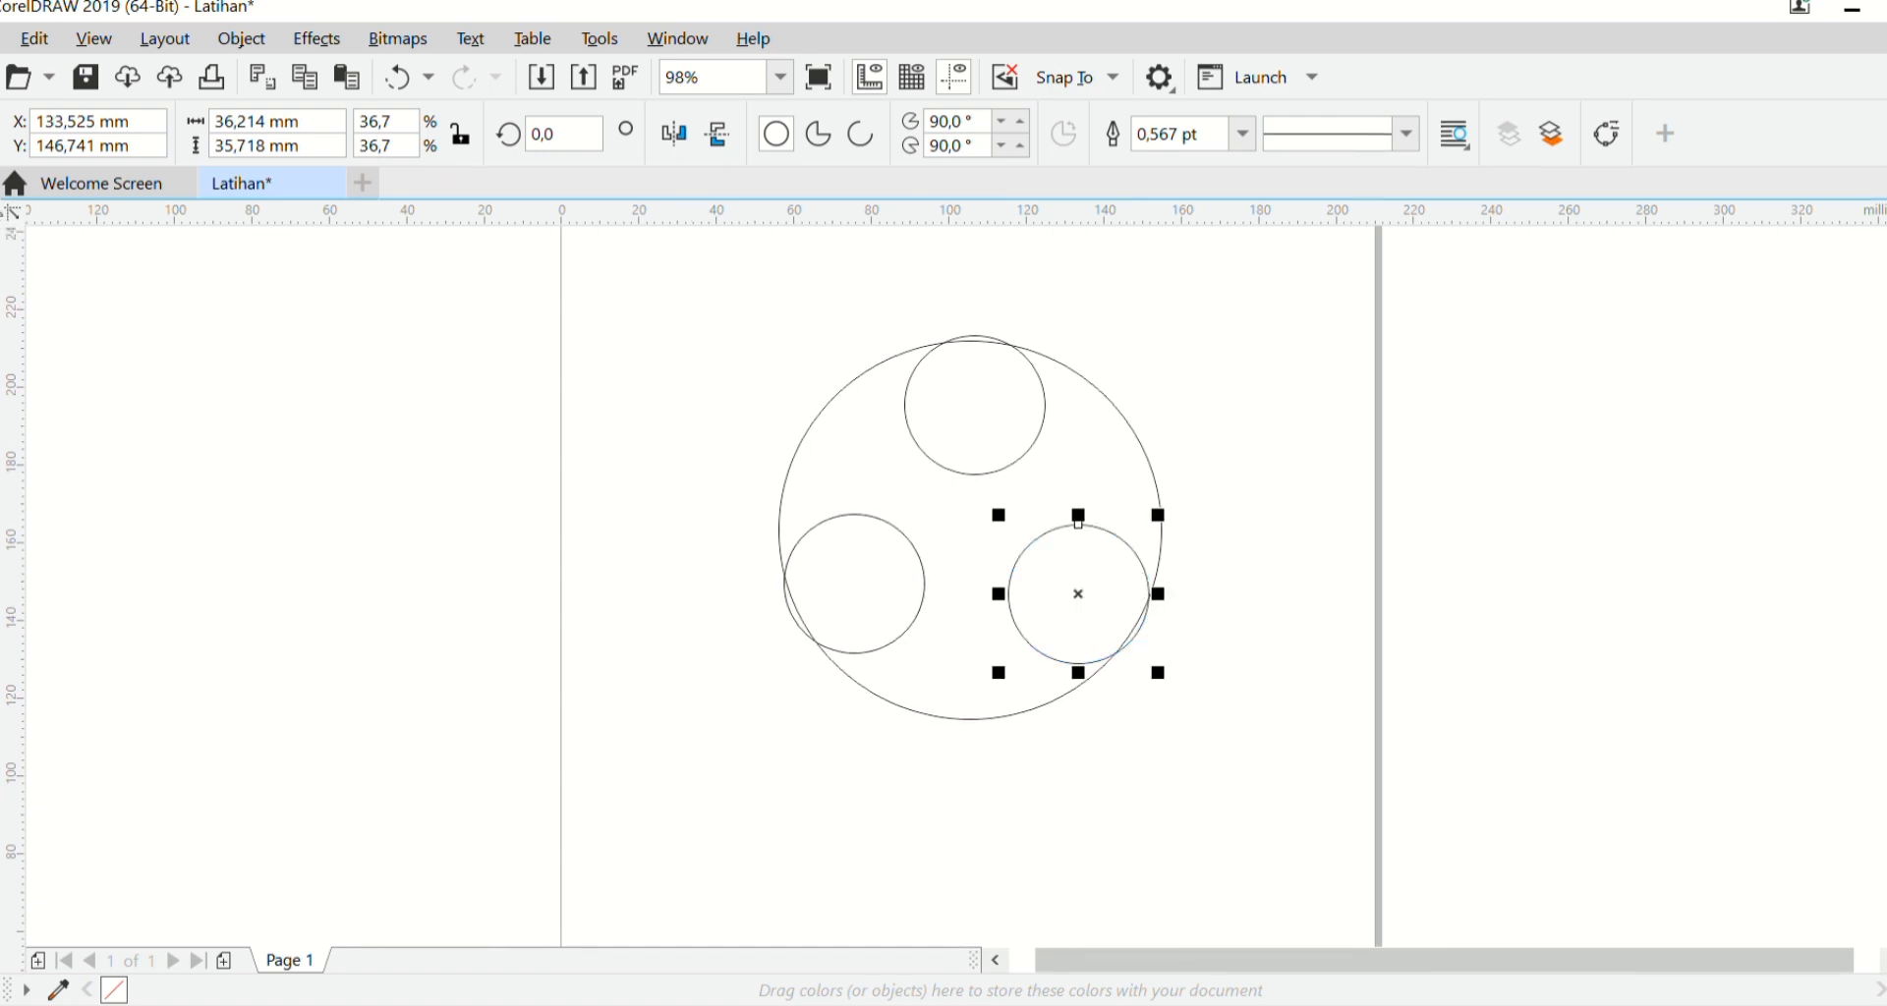
# Step: Cut the three small circles out of the large circle to leave a single shape with three round notches
pyautogui.moveTo(739, 275); pyautogui.dragTo(1236, 840)
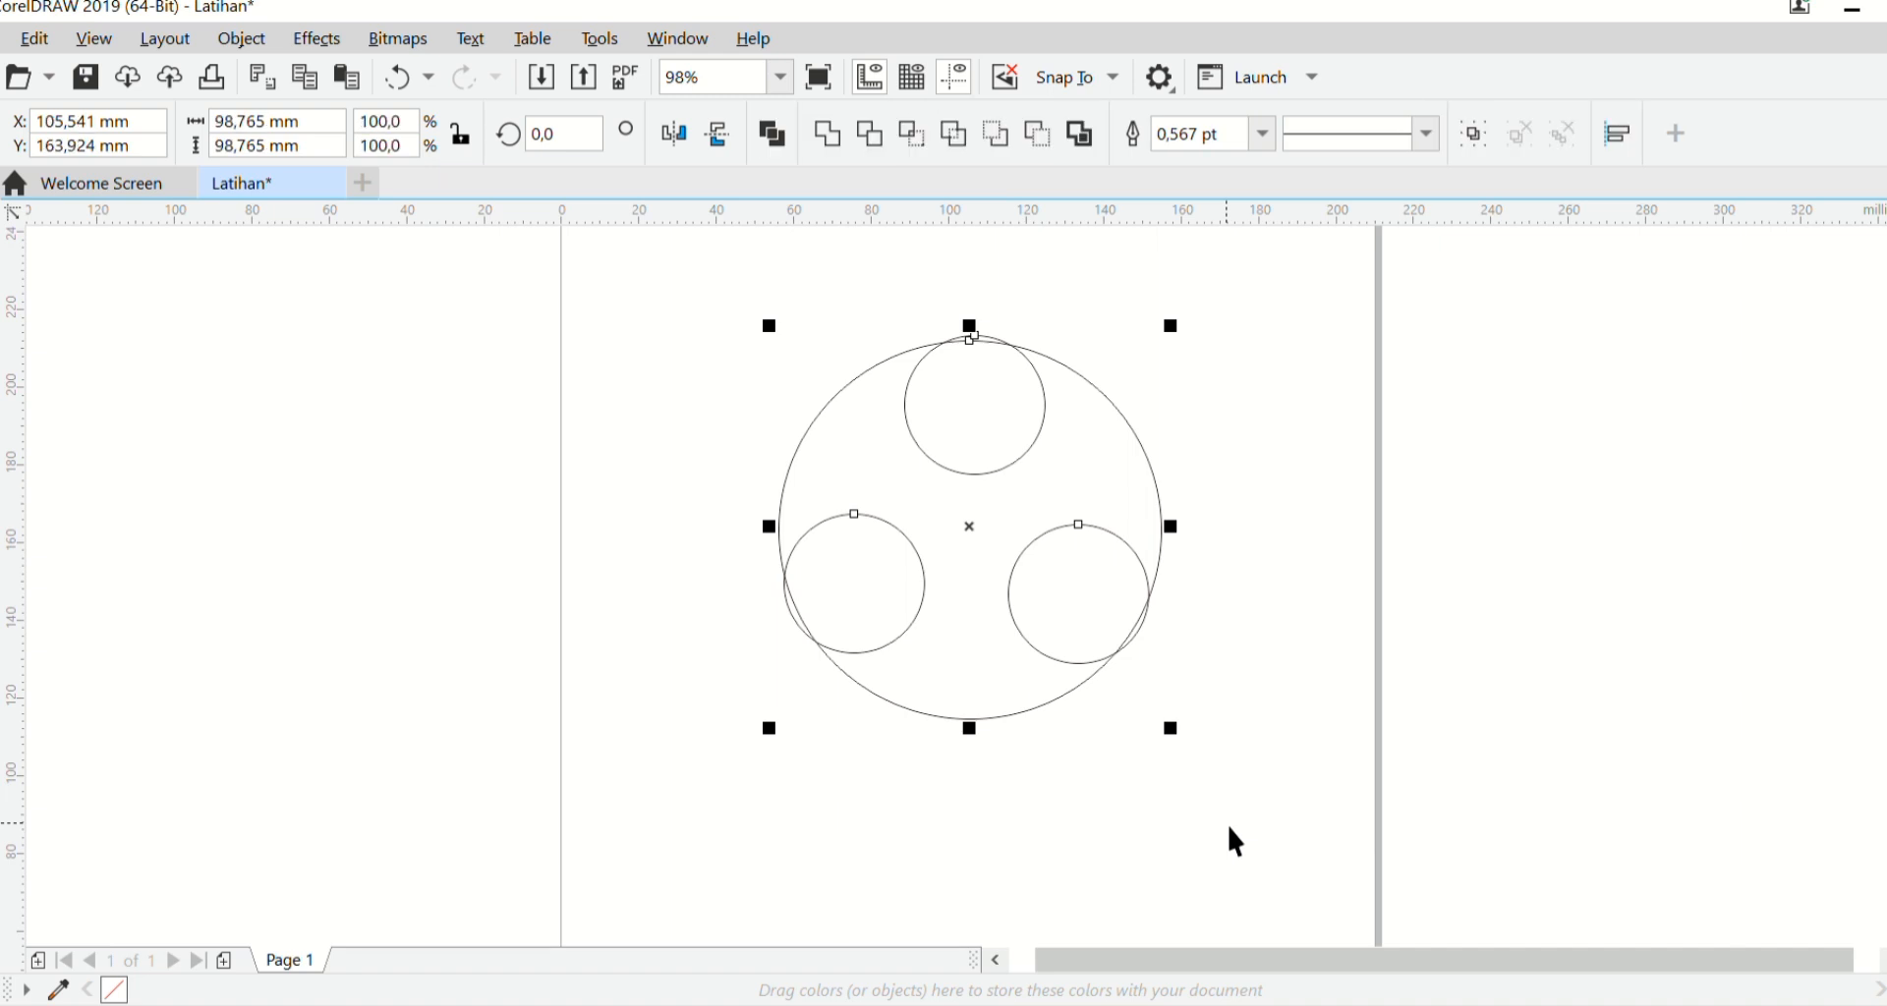
pyautogui.click(1040, 135)
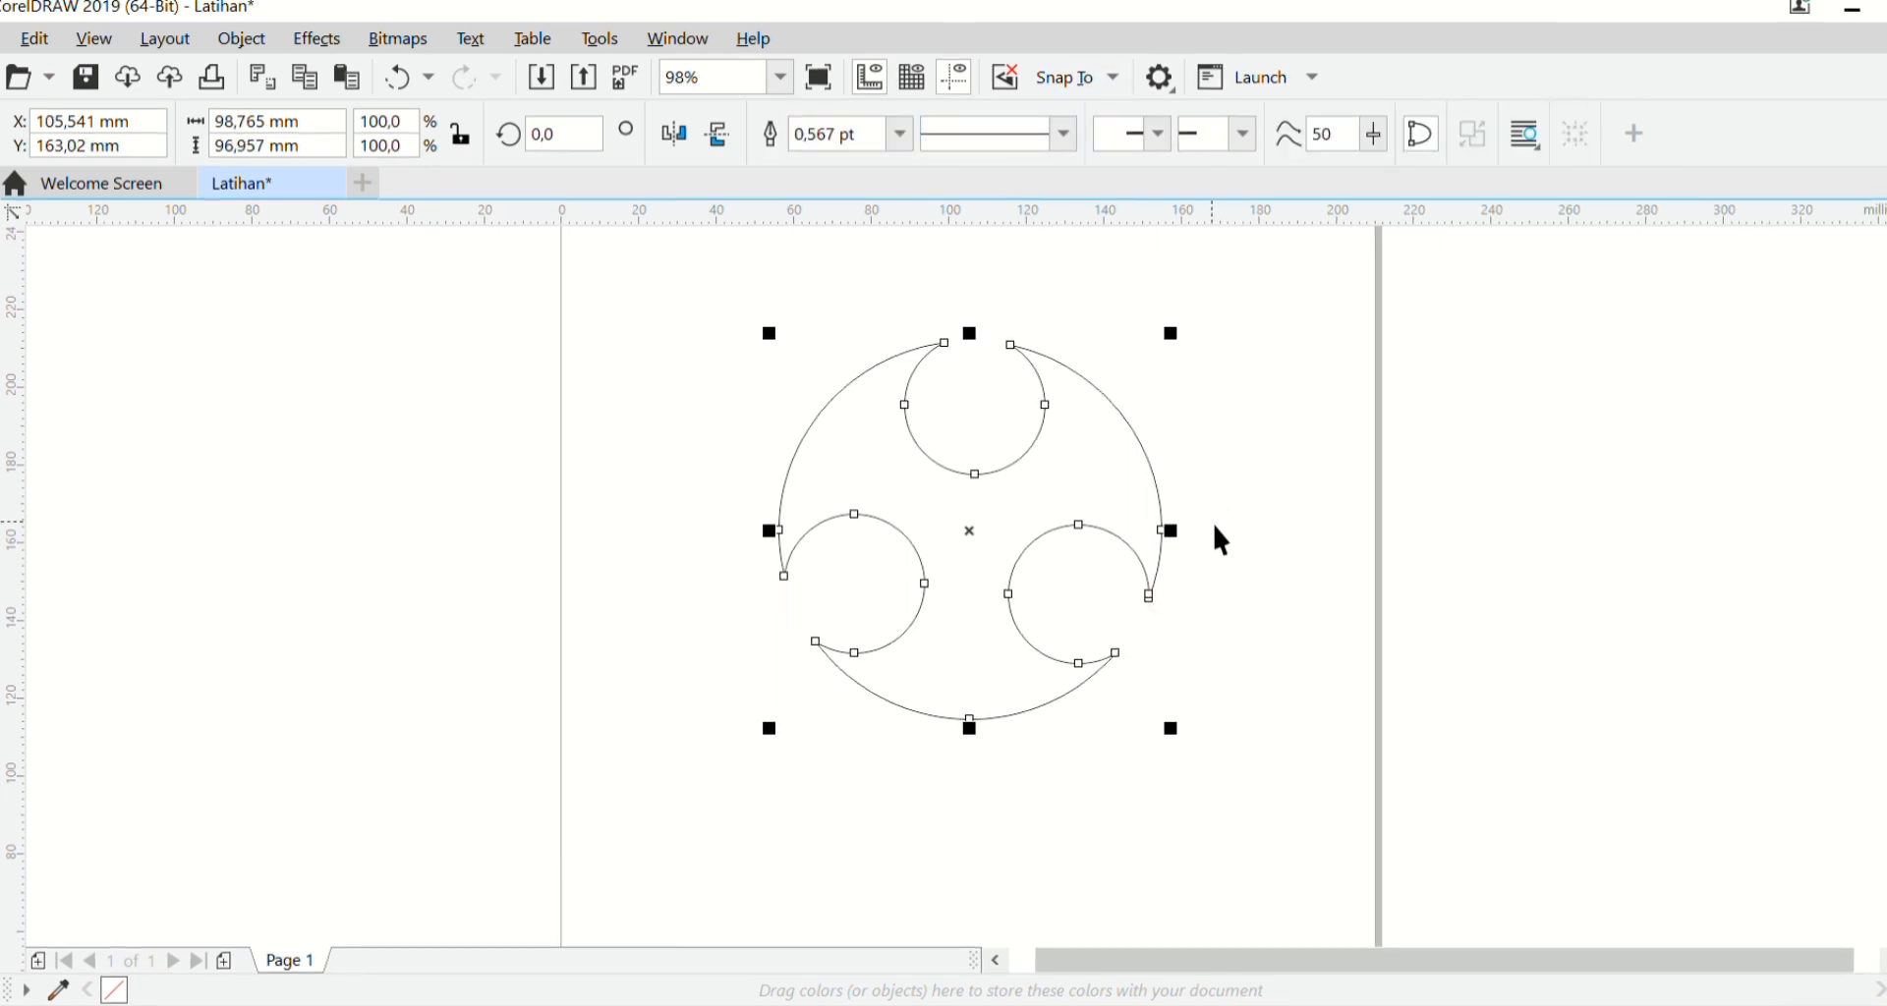
pyautogui.click(335, 369)
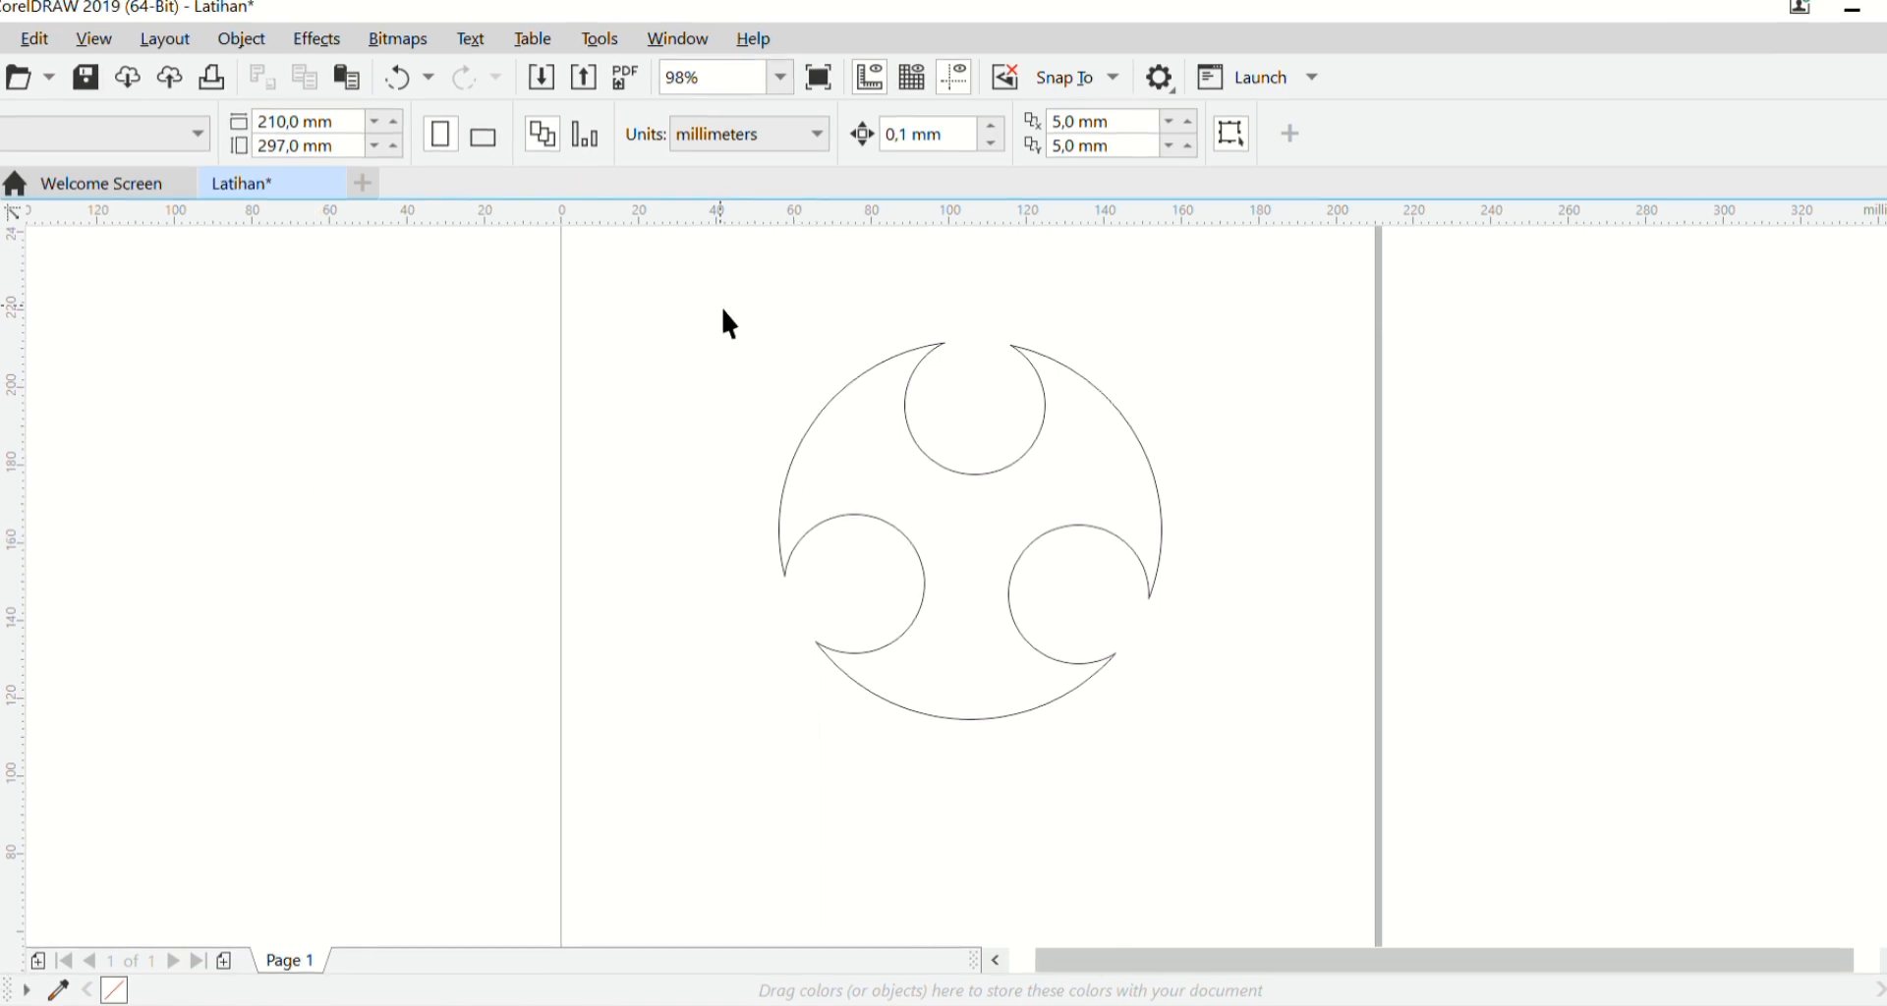
# Step: Fill the notched circle with solid blue
pyautogui.moveTo(722, 309); pyautogui.dragTo(1213, 767)
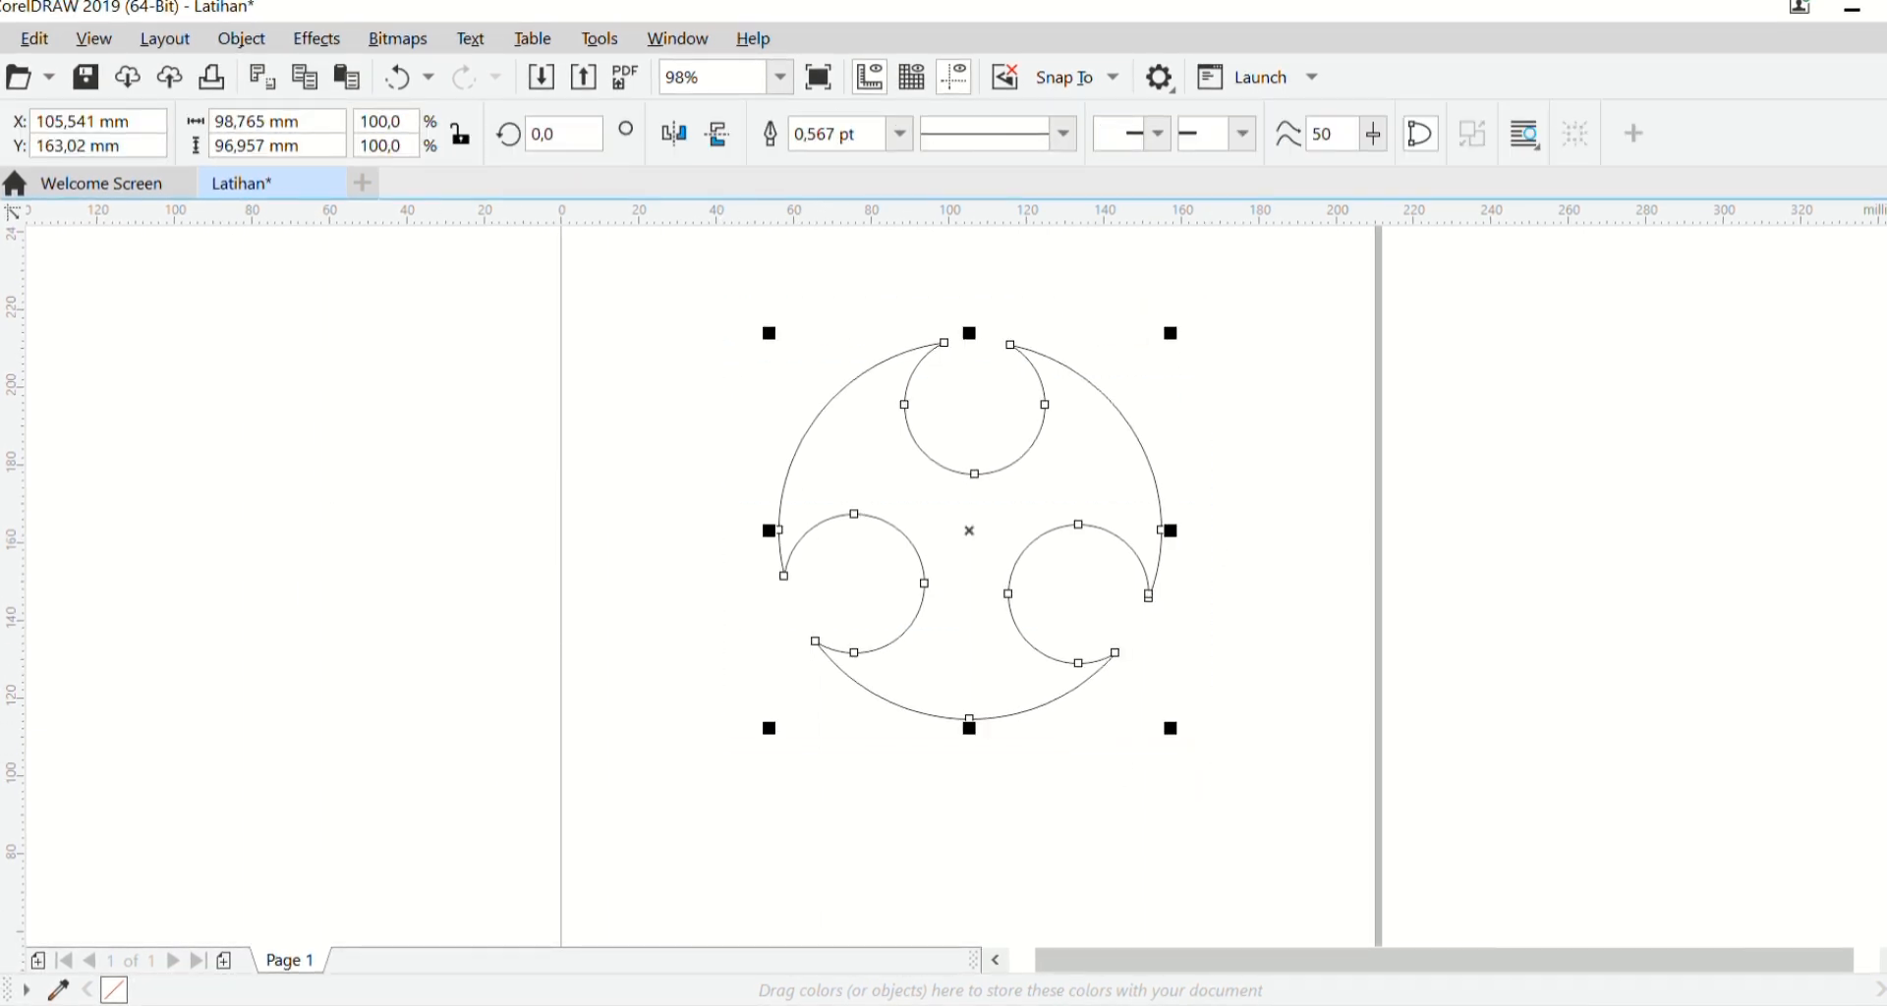
pyautogui.press('g')
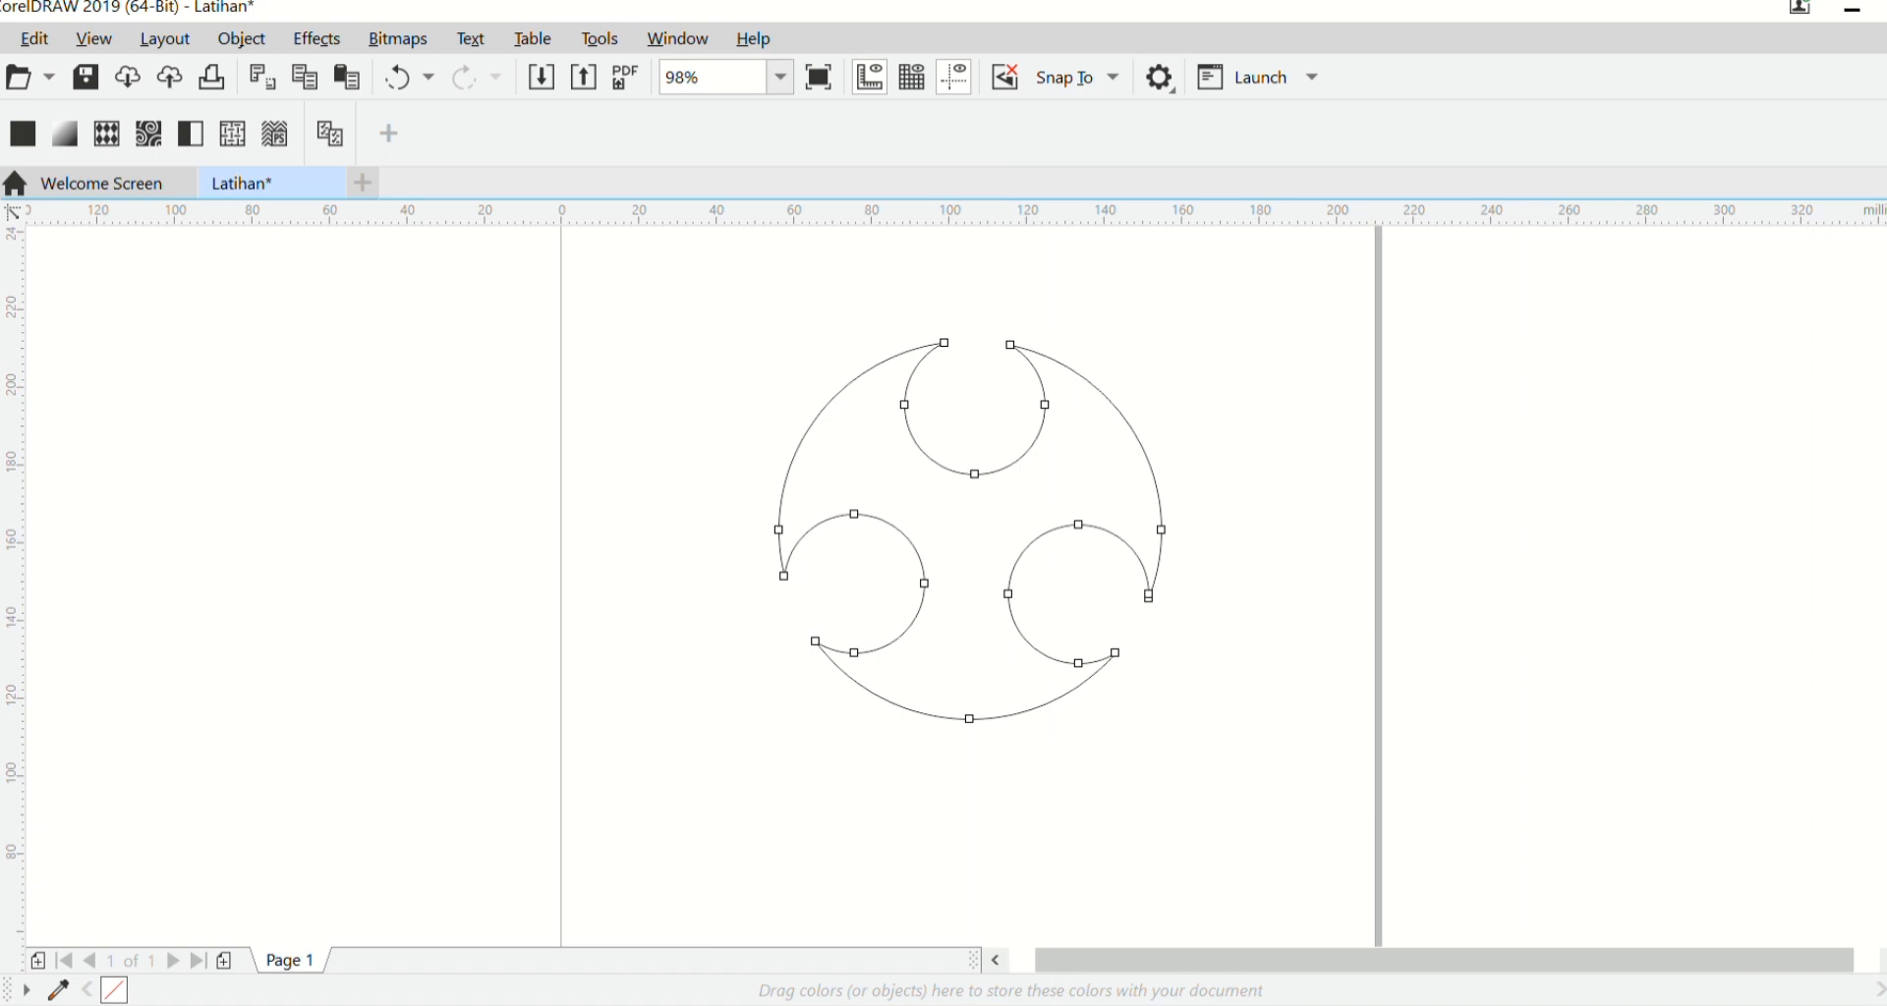
pyautogui.click(1884, 656)
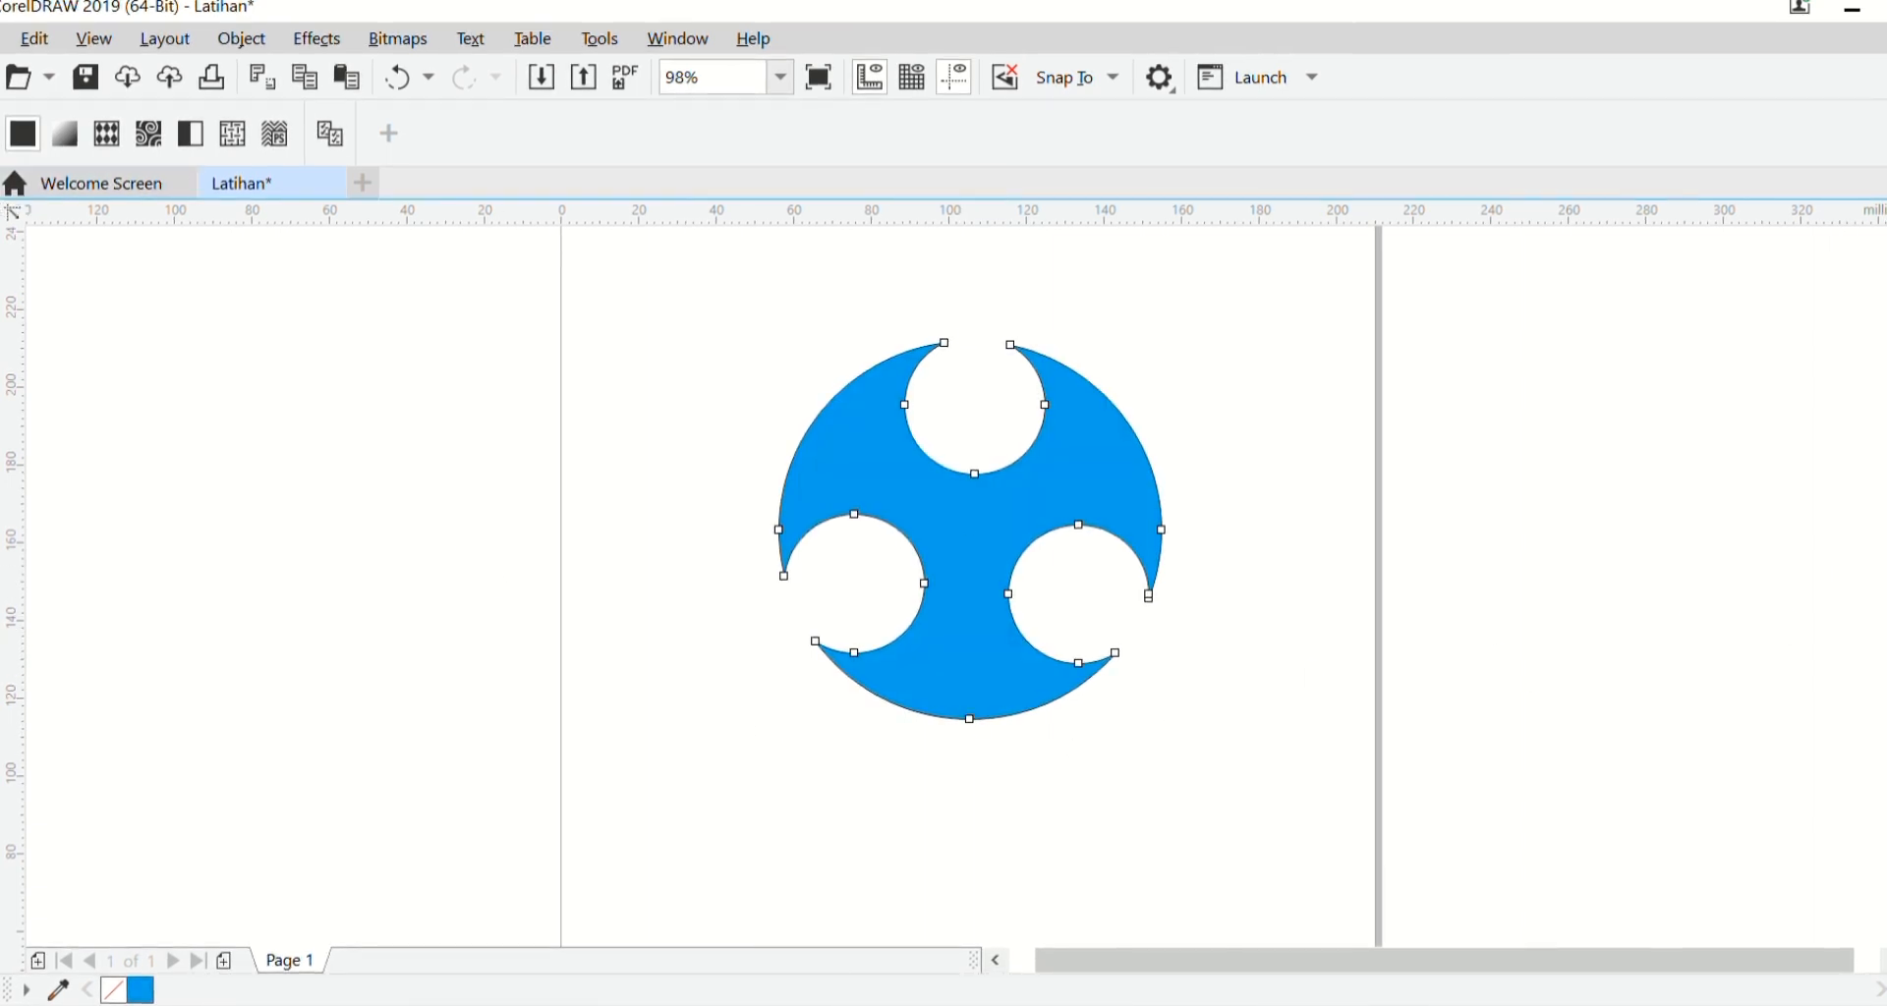
pyautogui.press('space')
# Step: Extrude the blue shape with the vanishing point at its own centre
pyautogui.click(2, 766)
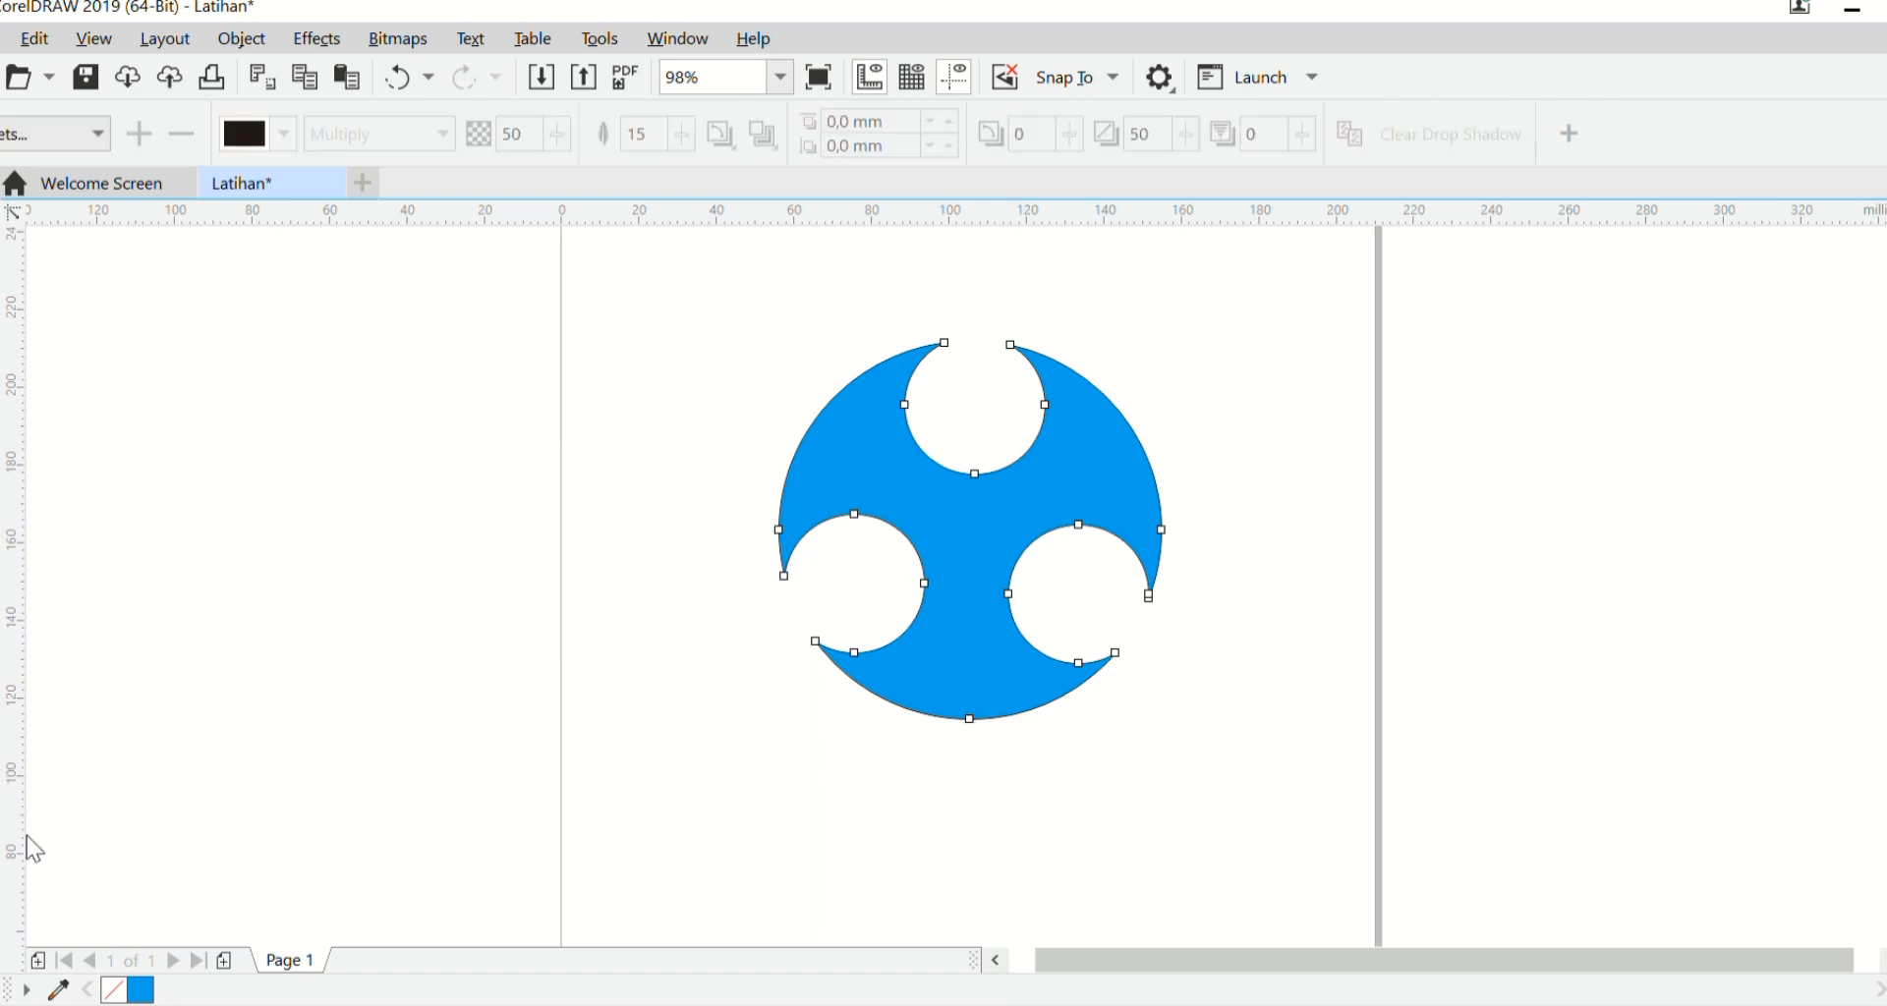
pyautogui.click(45, 900)
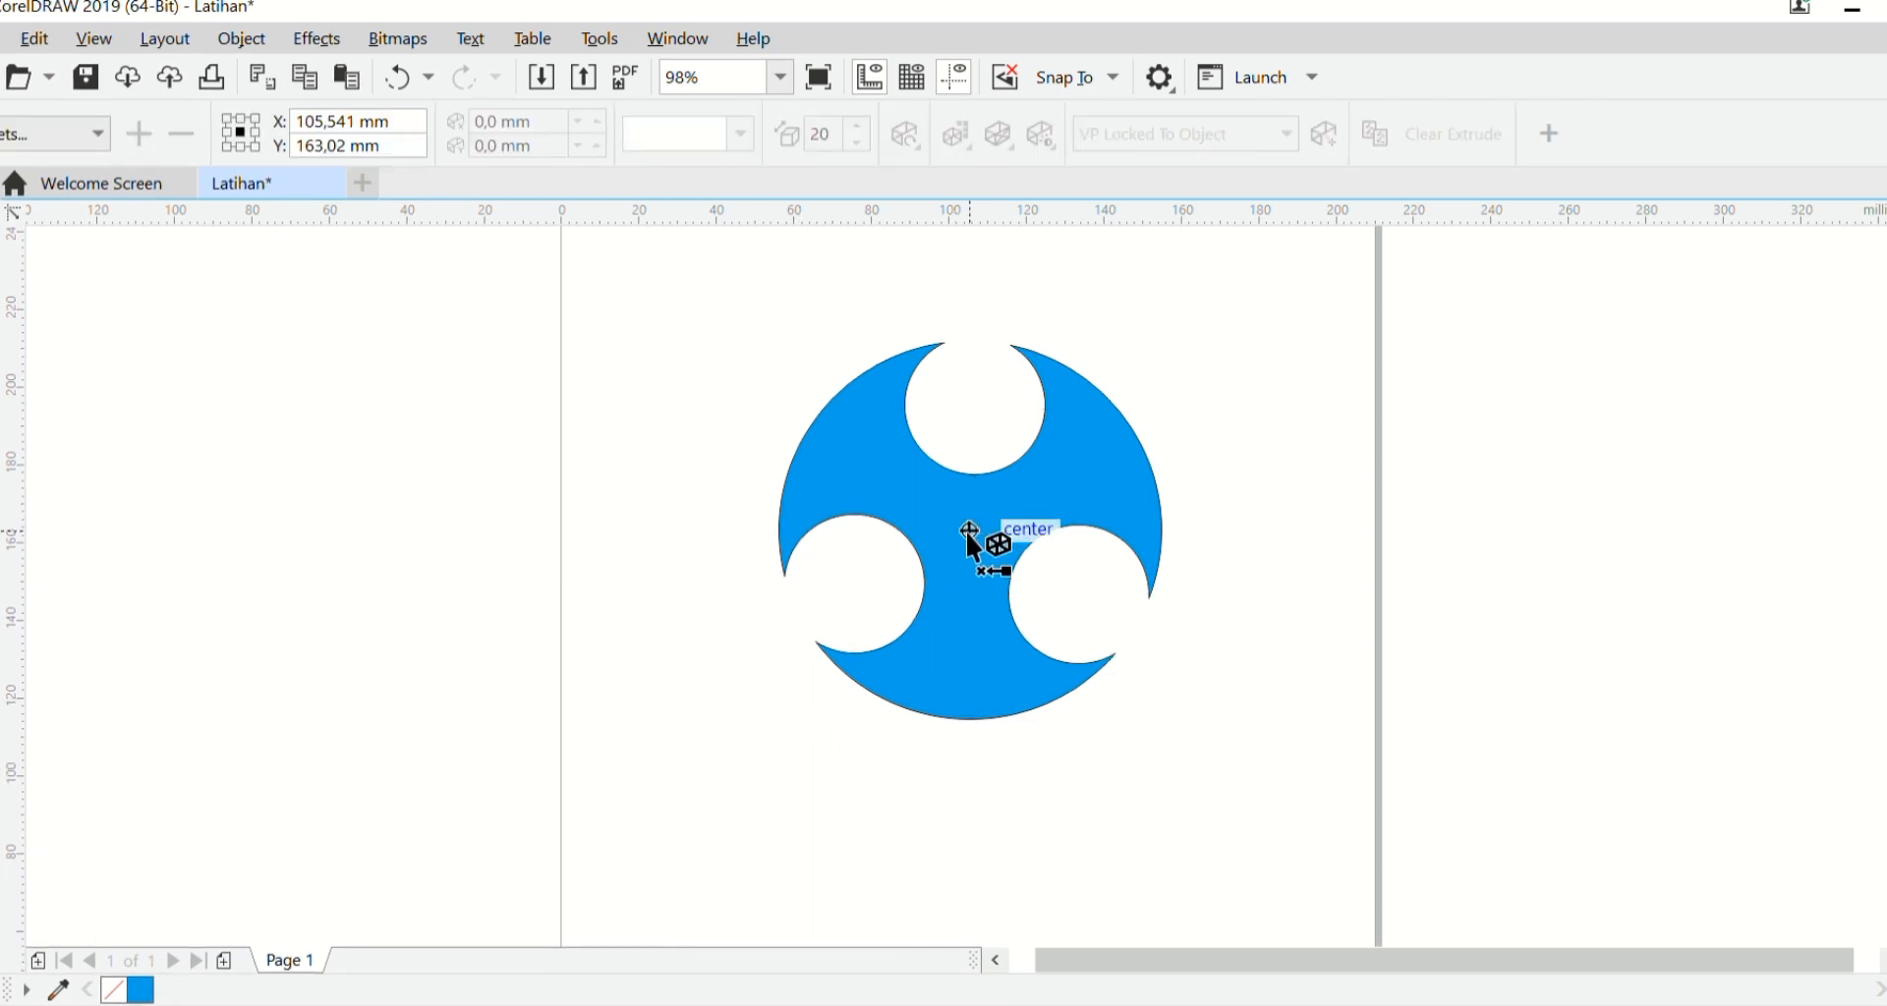
pyautogui.moveTo(969, 532)
pyautogui.mouseDown()
pyautogui.moveTo(981, 551)
pyautogui.moveTo(971, 533)
pyautogui.mouseUp()
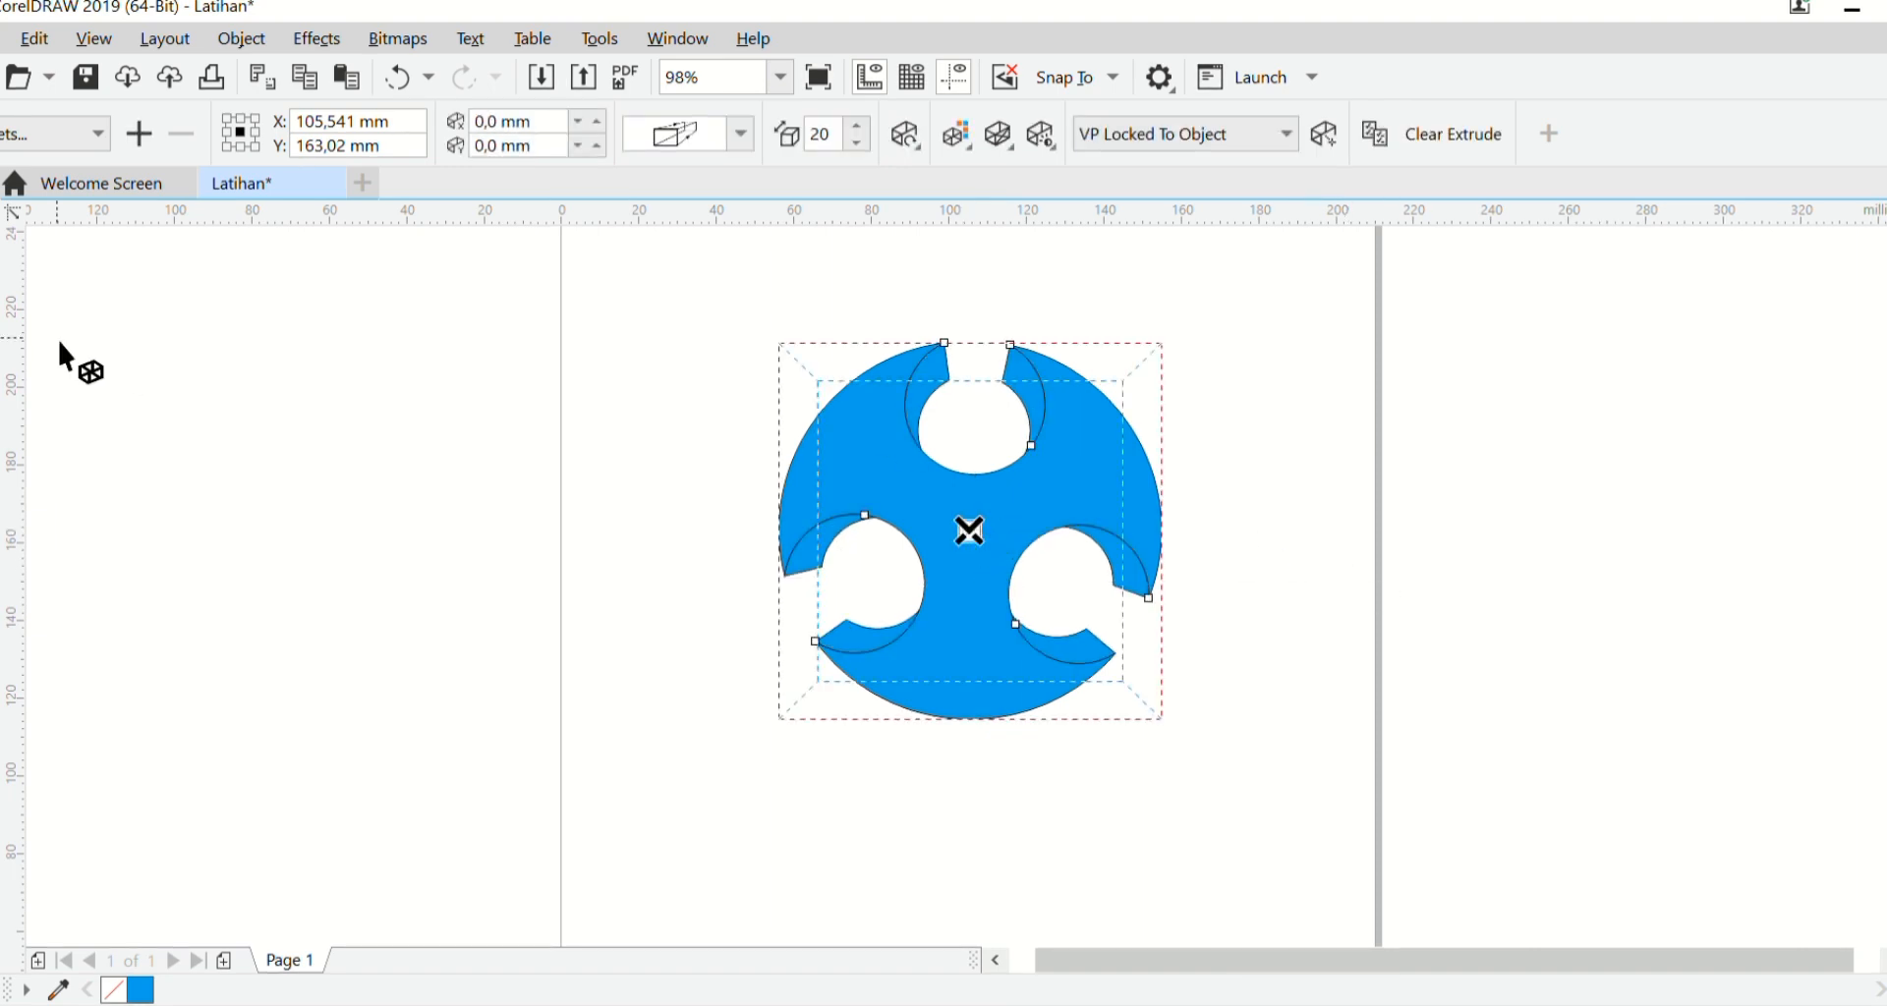
pyautogui.press('space')
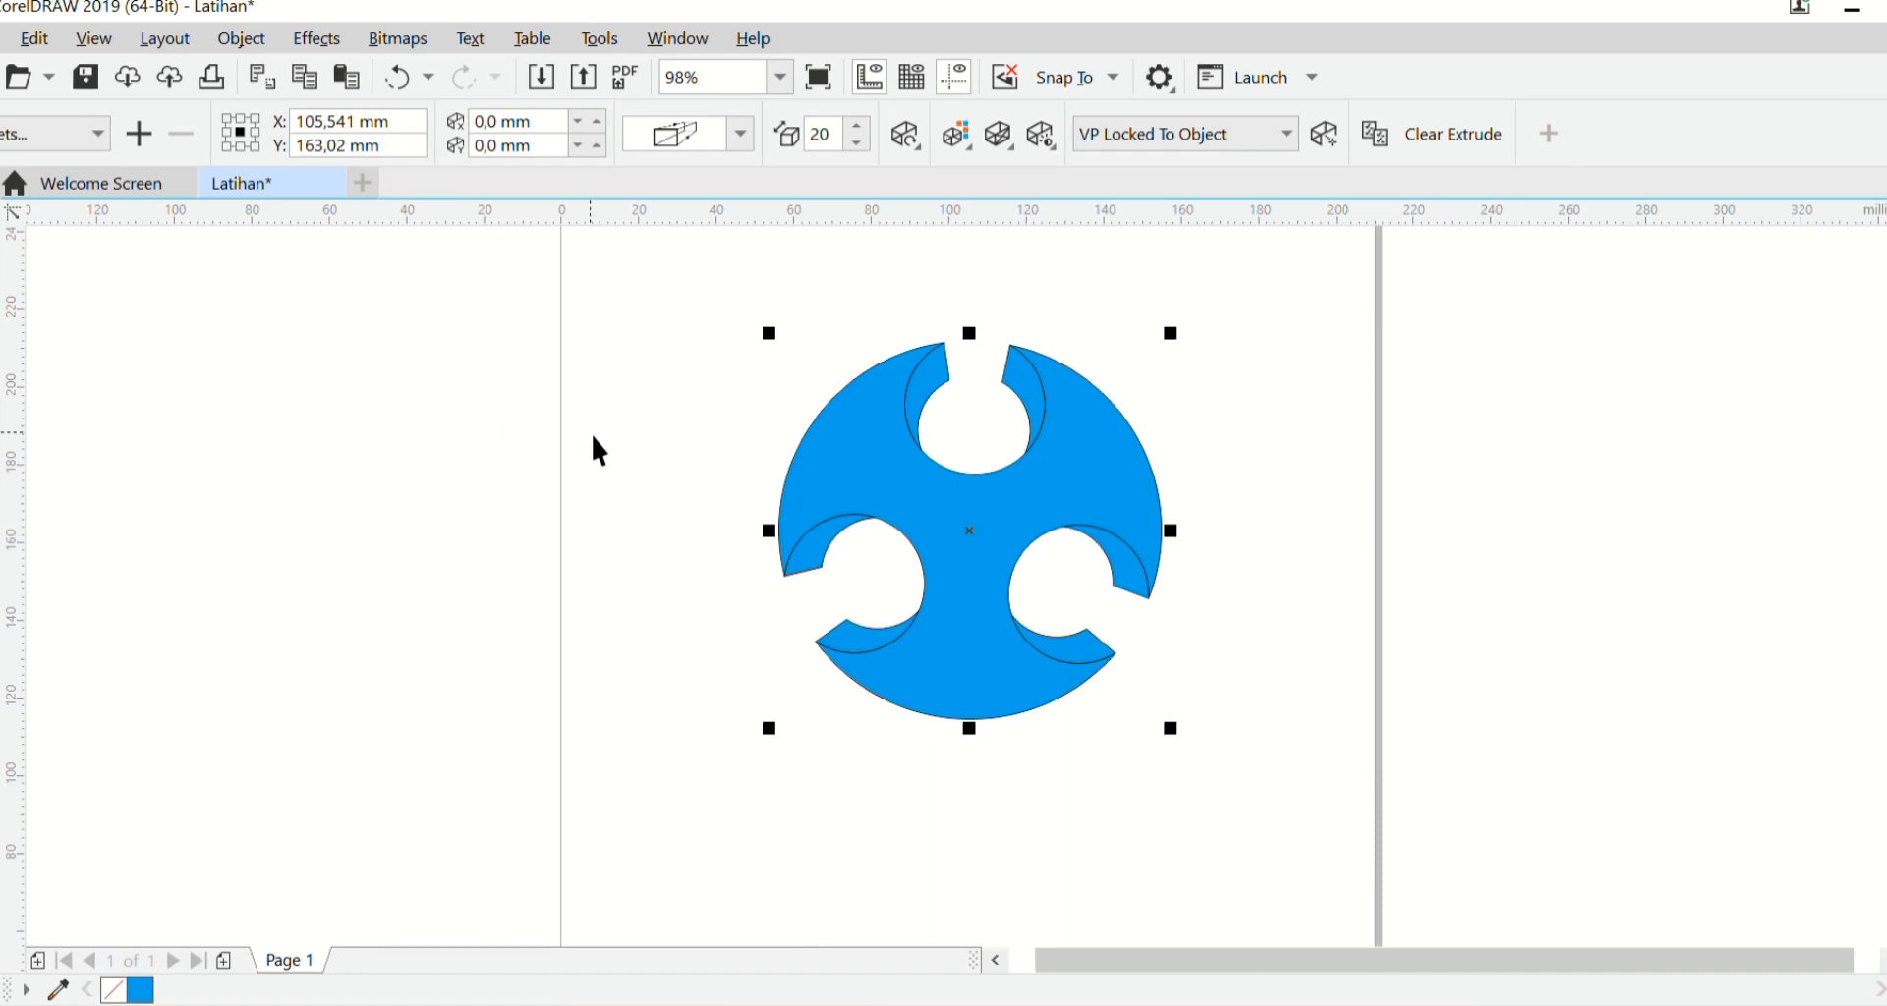
# Step: Break the extrusion apart from the front shape and ungroup the extruded side faces into separate objects
pyautogui.click(747, 599)
pyautogui.click(829, 571)
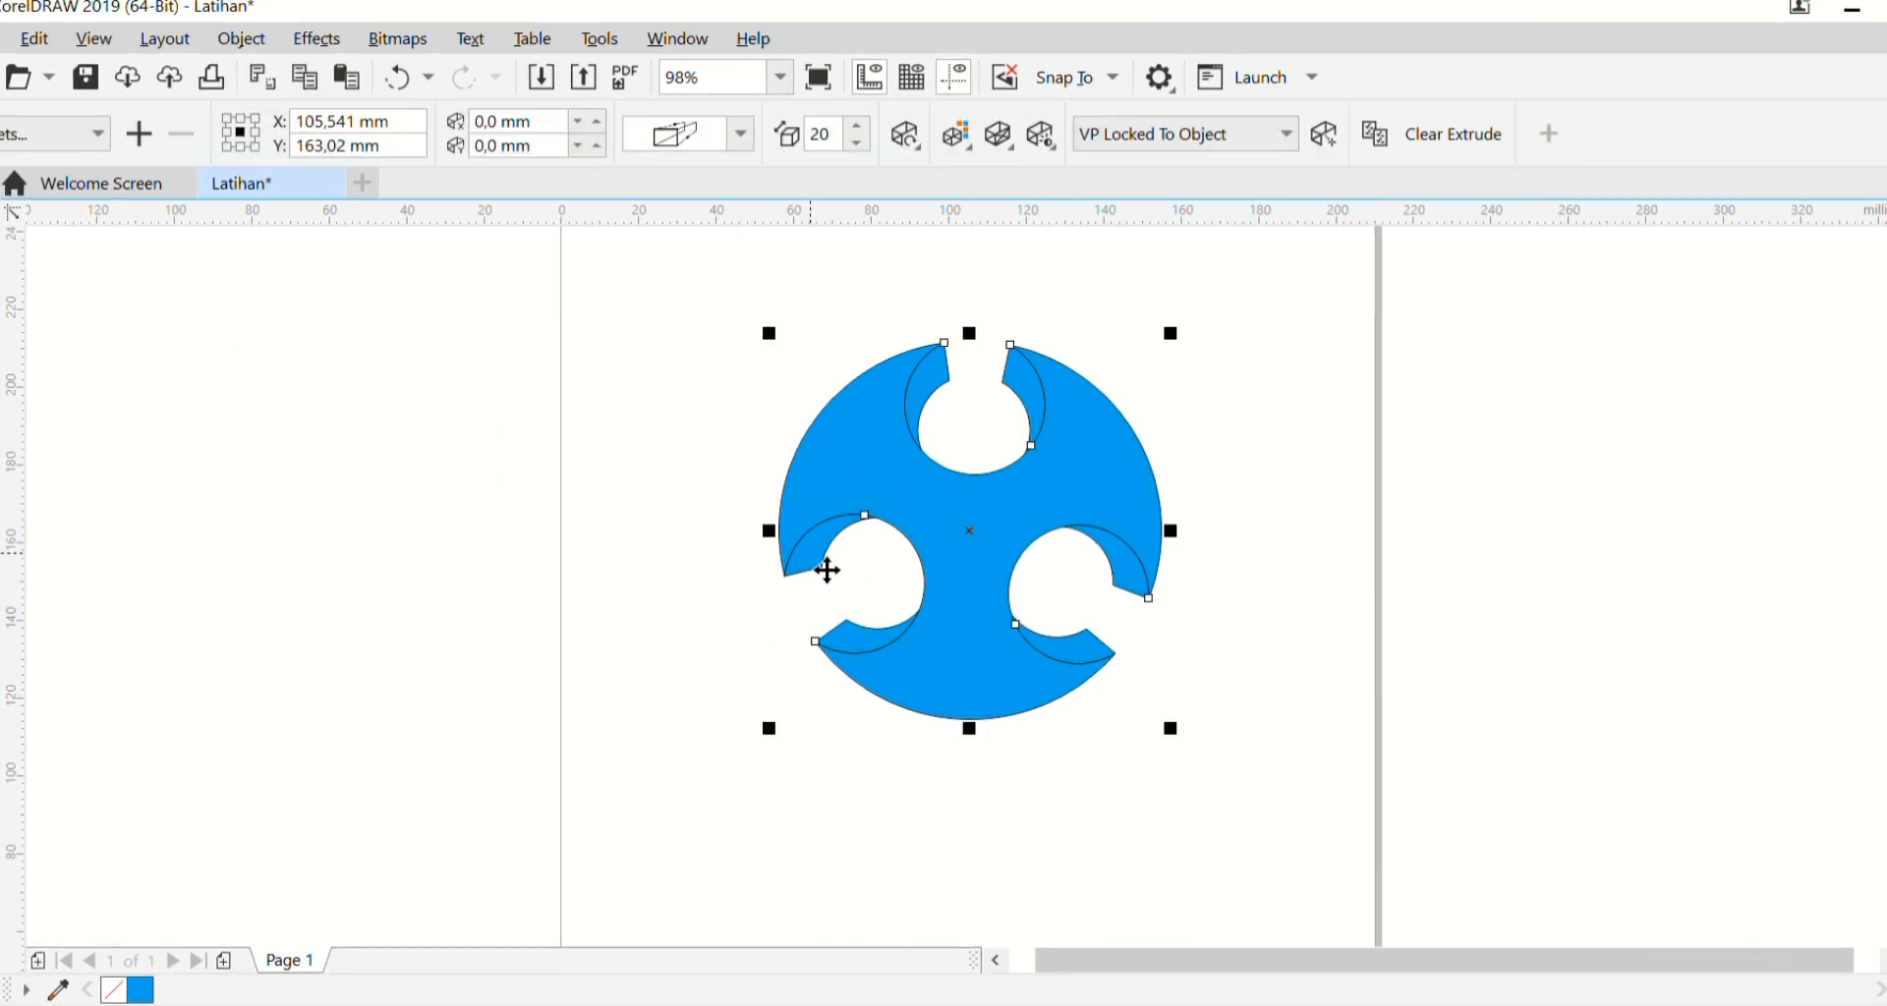
pyautogui.click(878, 571)
pyautogui.click(635, 624)
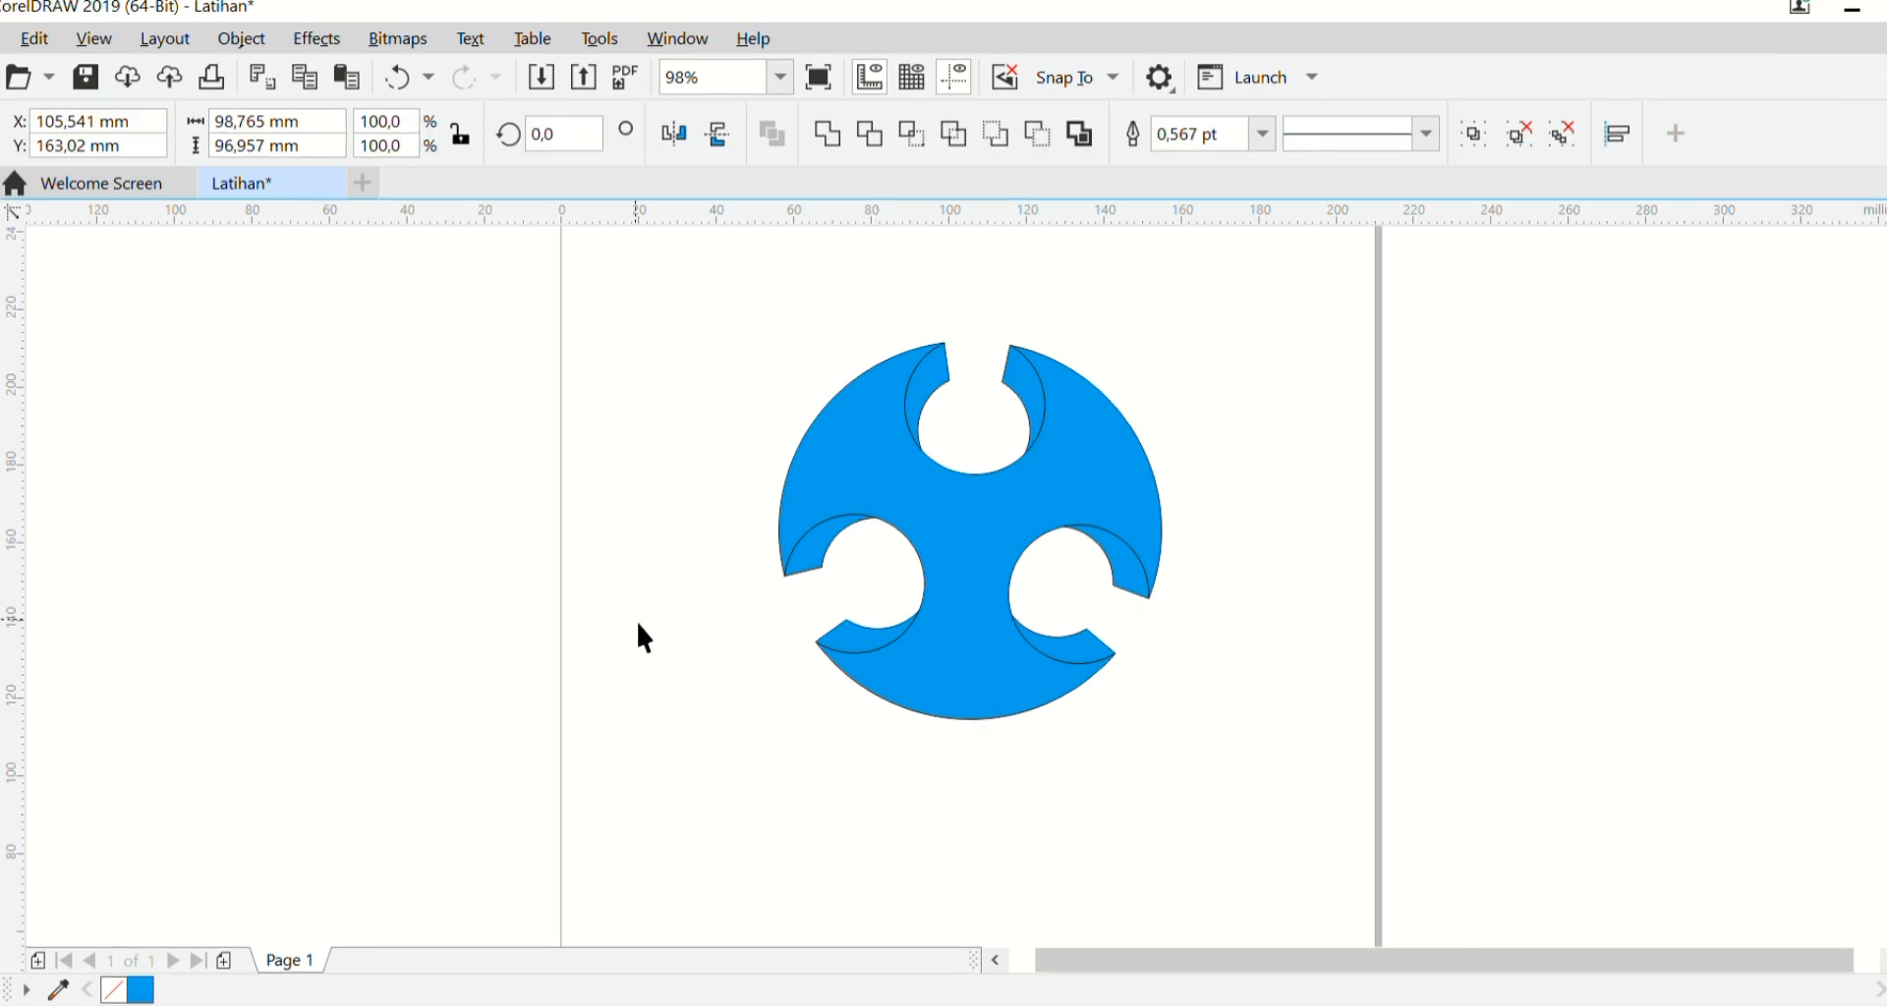
pyautogui.click(827, 573)
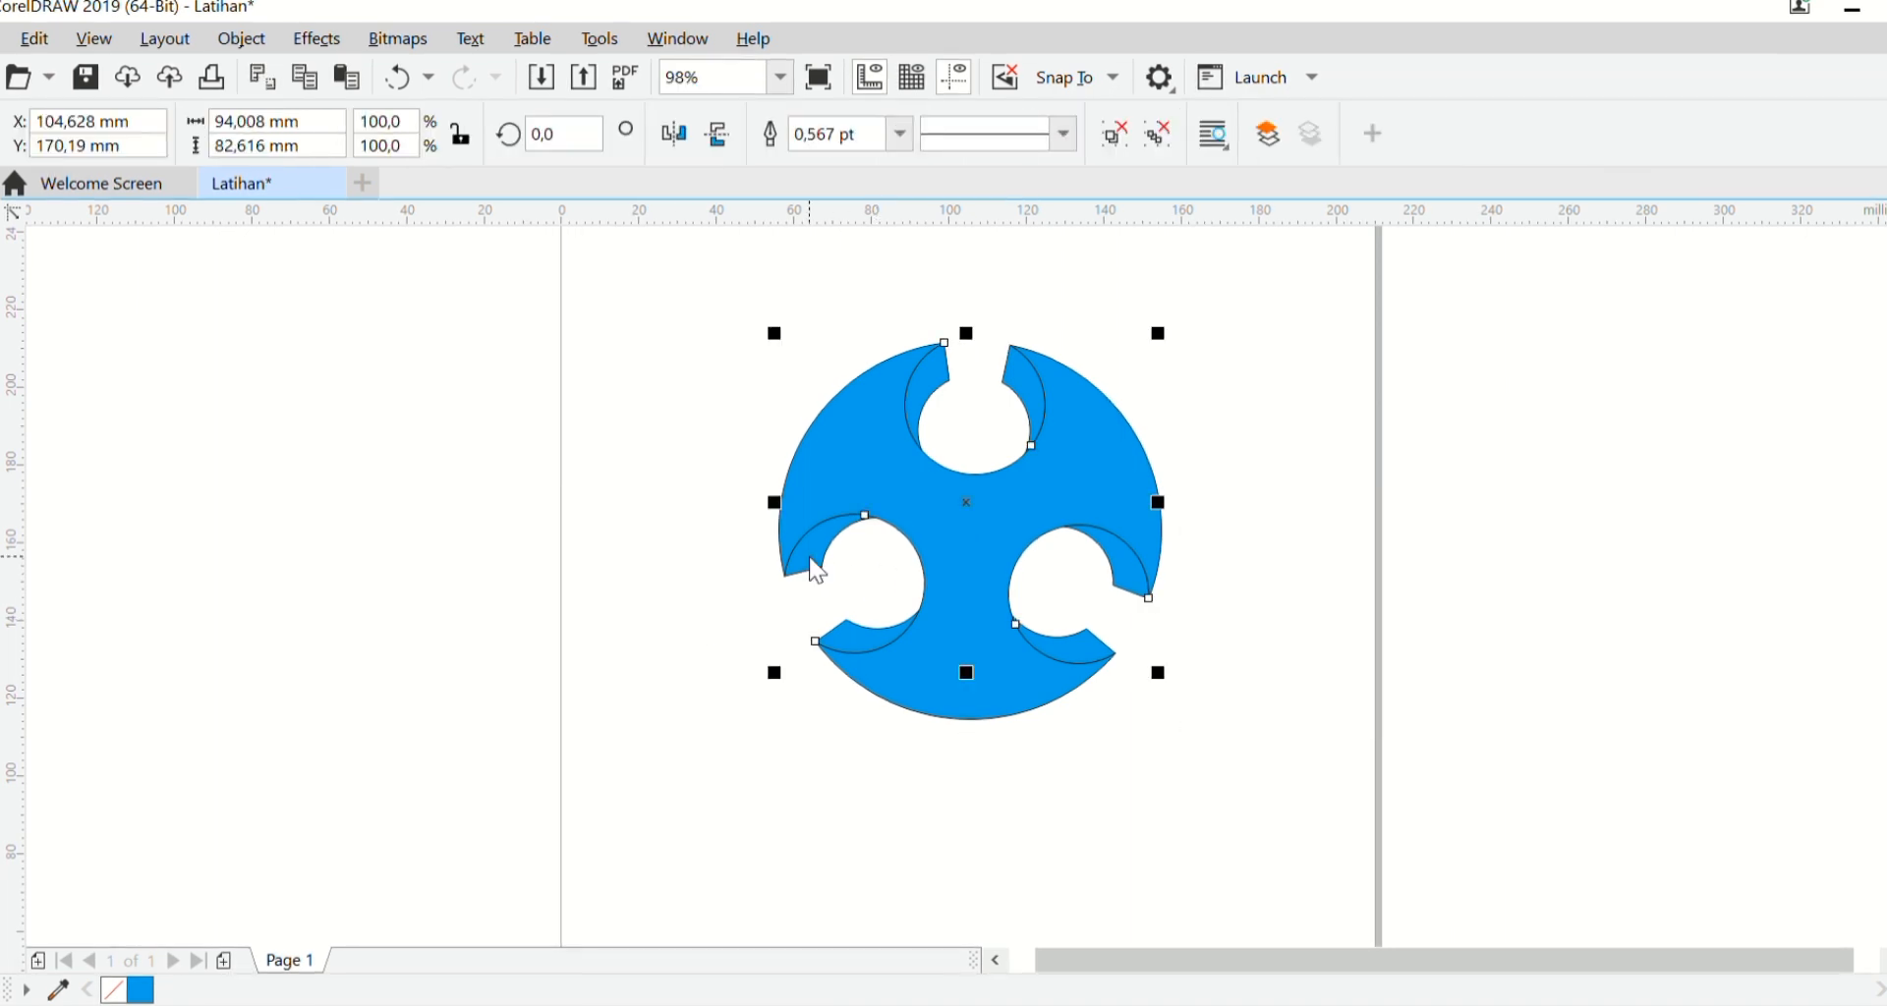
pyautogui.hotkey('ctrl', 'a')
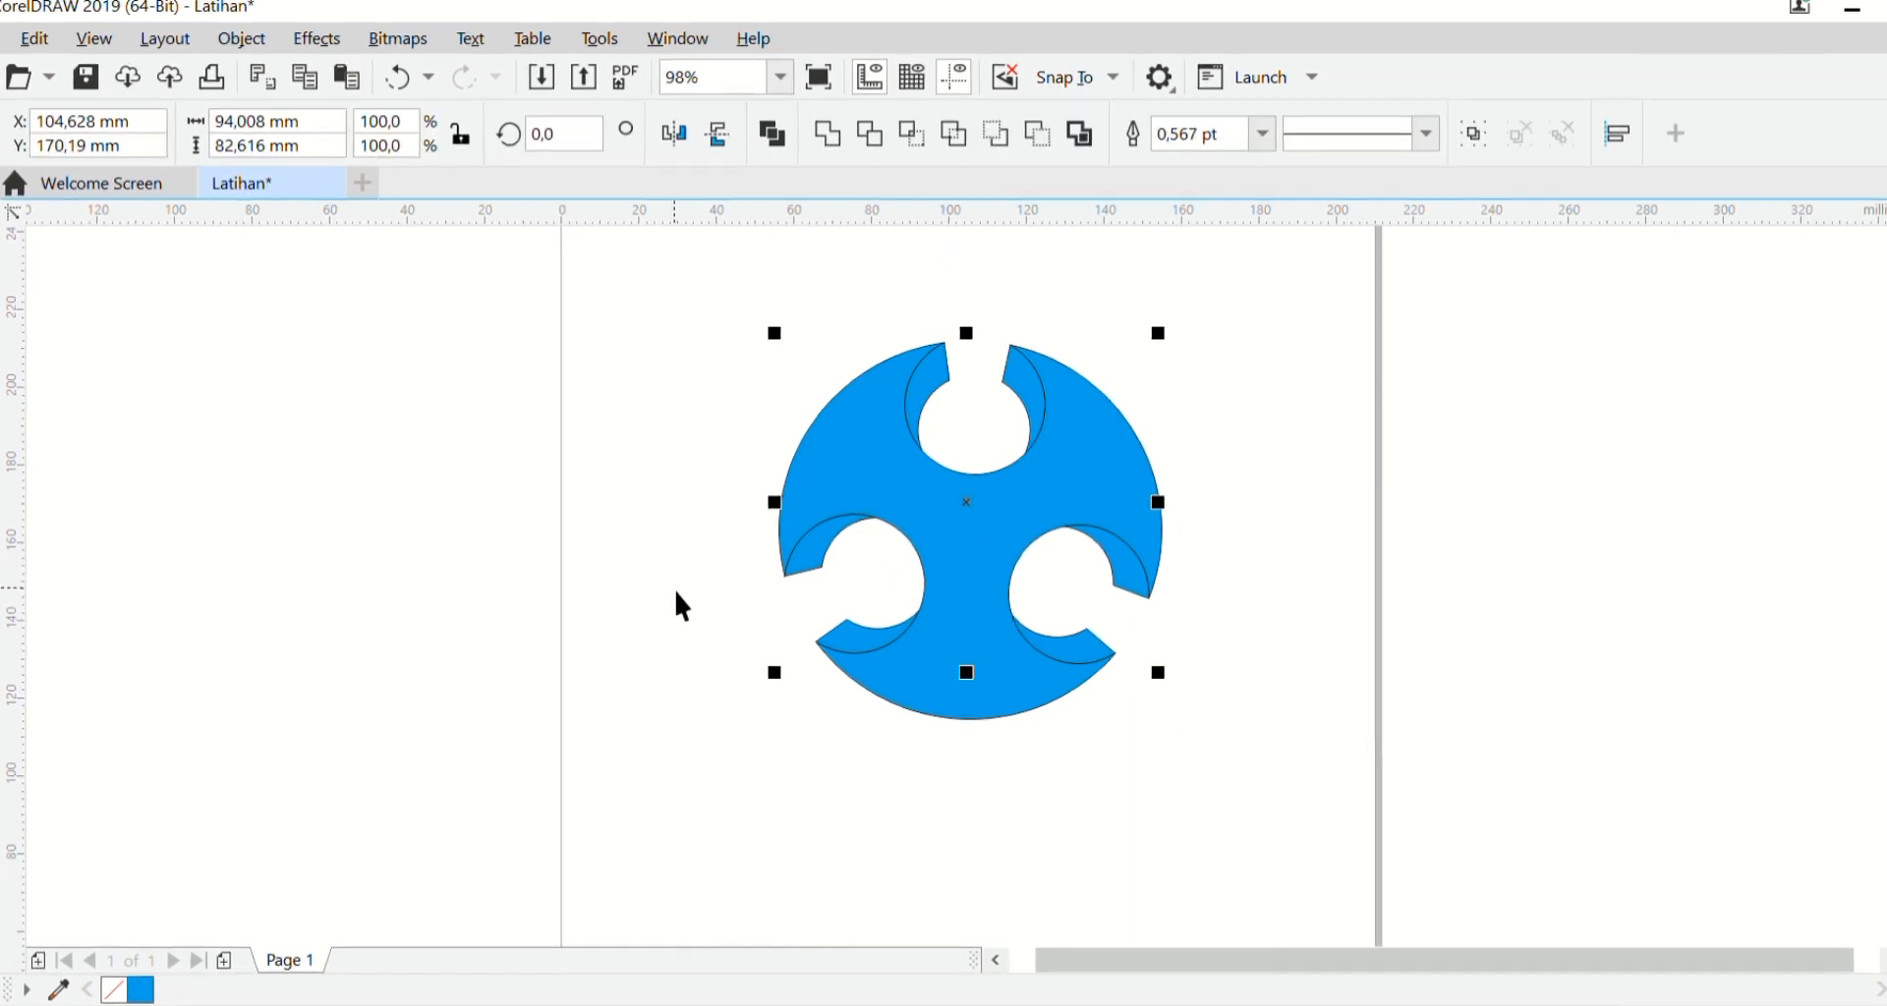
# Step: Apply a linear blue-to-white gradient to both side faces of the lower-left notch, running outward to just beyond the circle's left edge
pyautogui.click(672, 590)
pyautogui.click(842, 560)
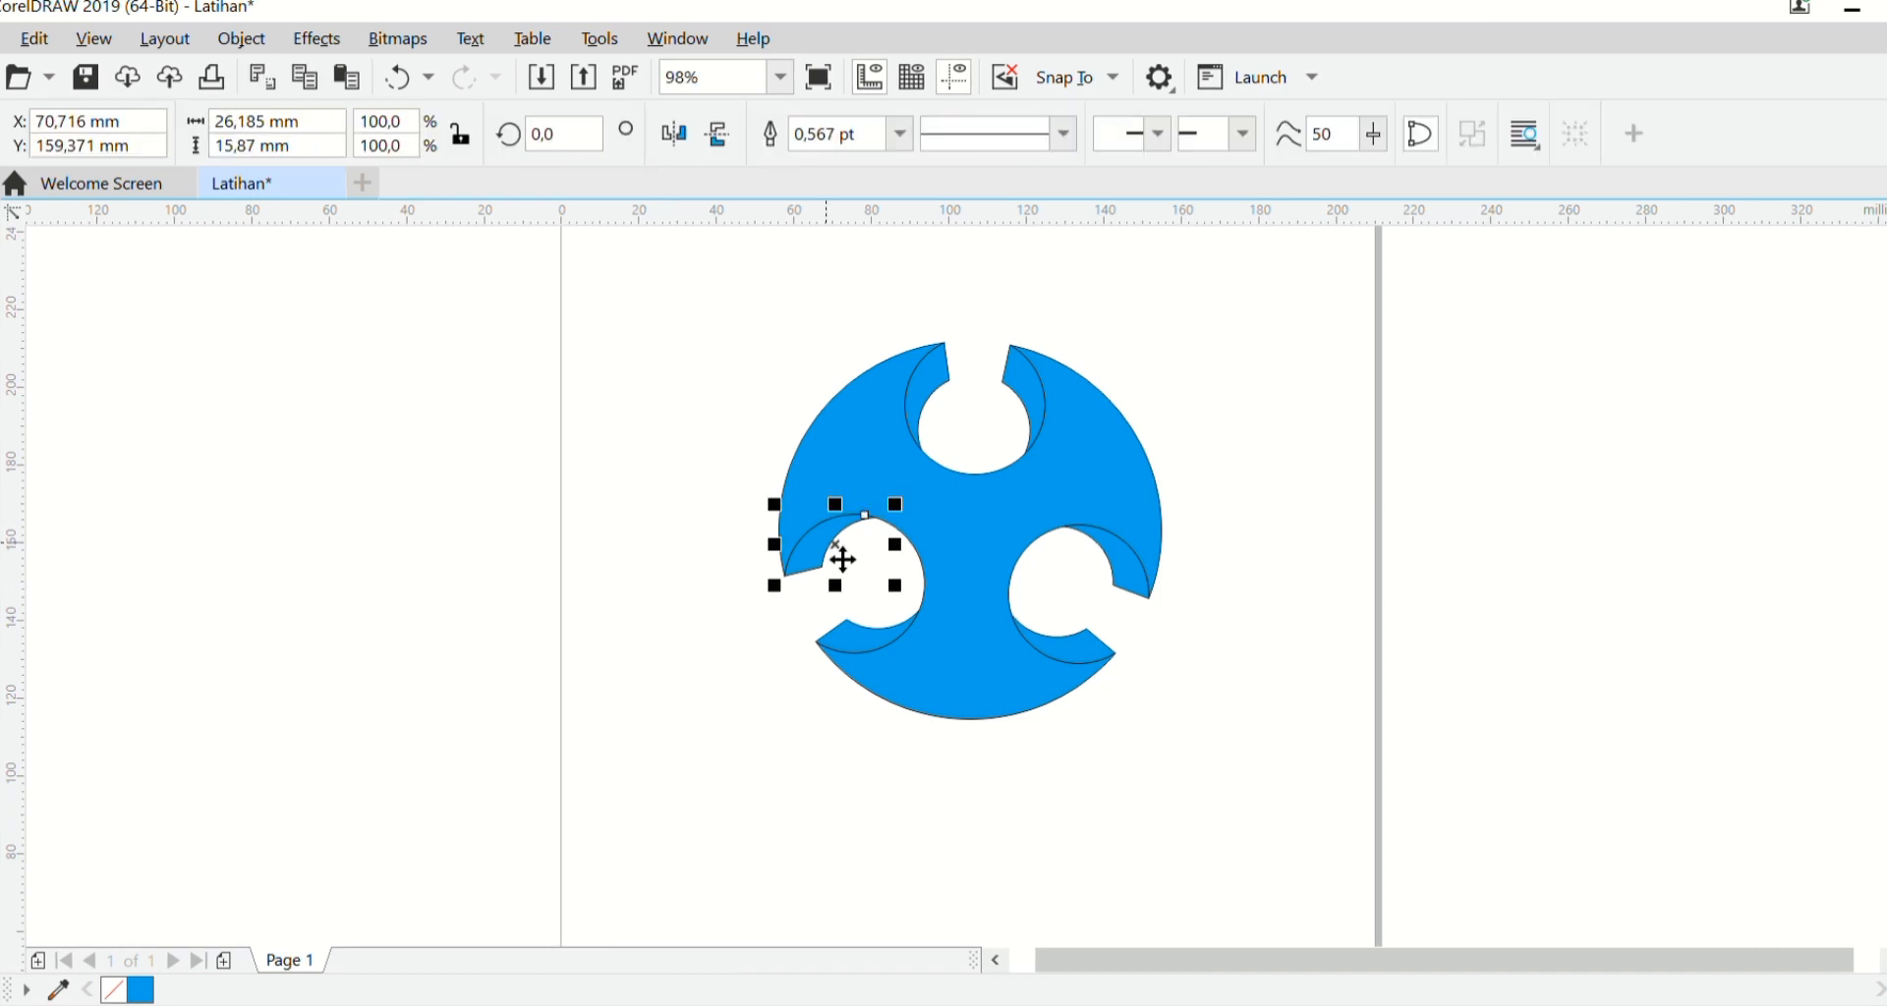
pyautogui.keyDown('shift'); pyautogui.click(848, 629); pyautogui.keyUp('shift')
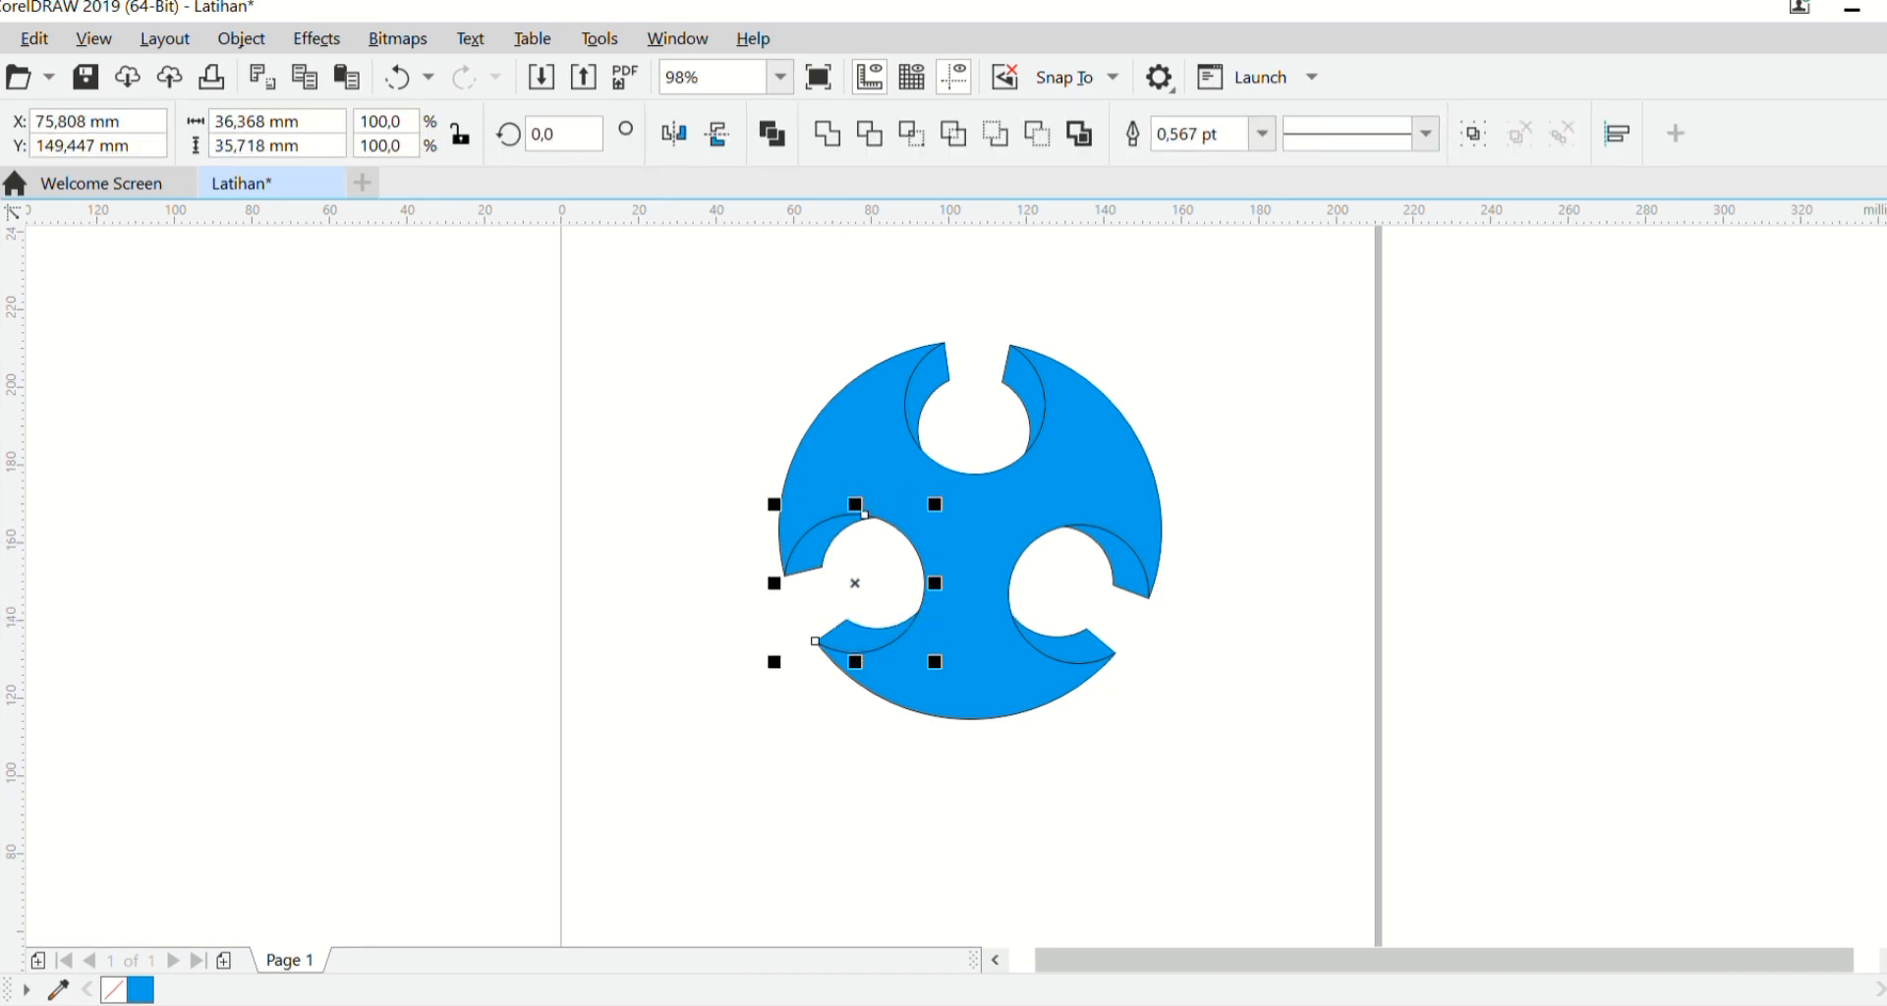
pyautogui.press('g')
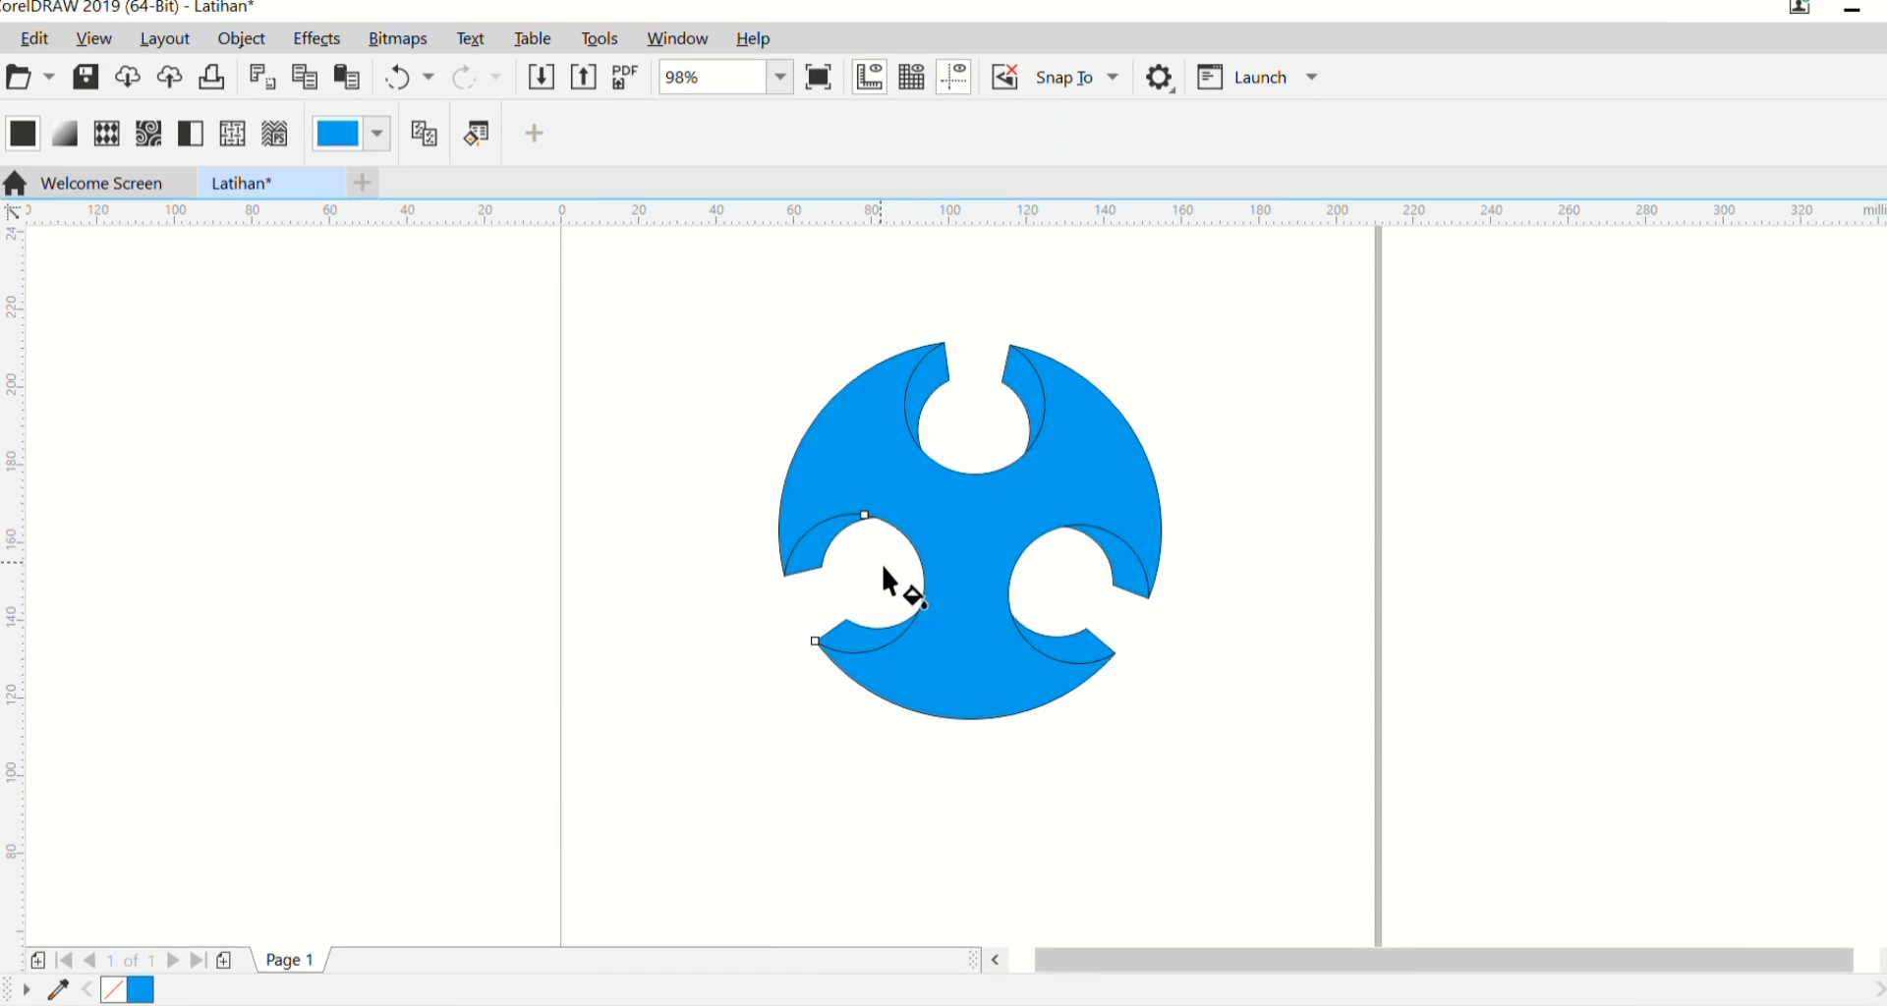
pyautogui.moveTo(882, 564); pyautogui.dragTo(701, 566)
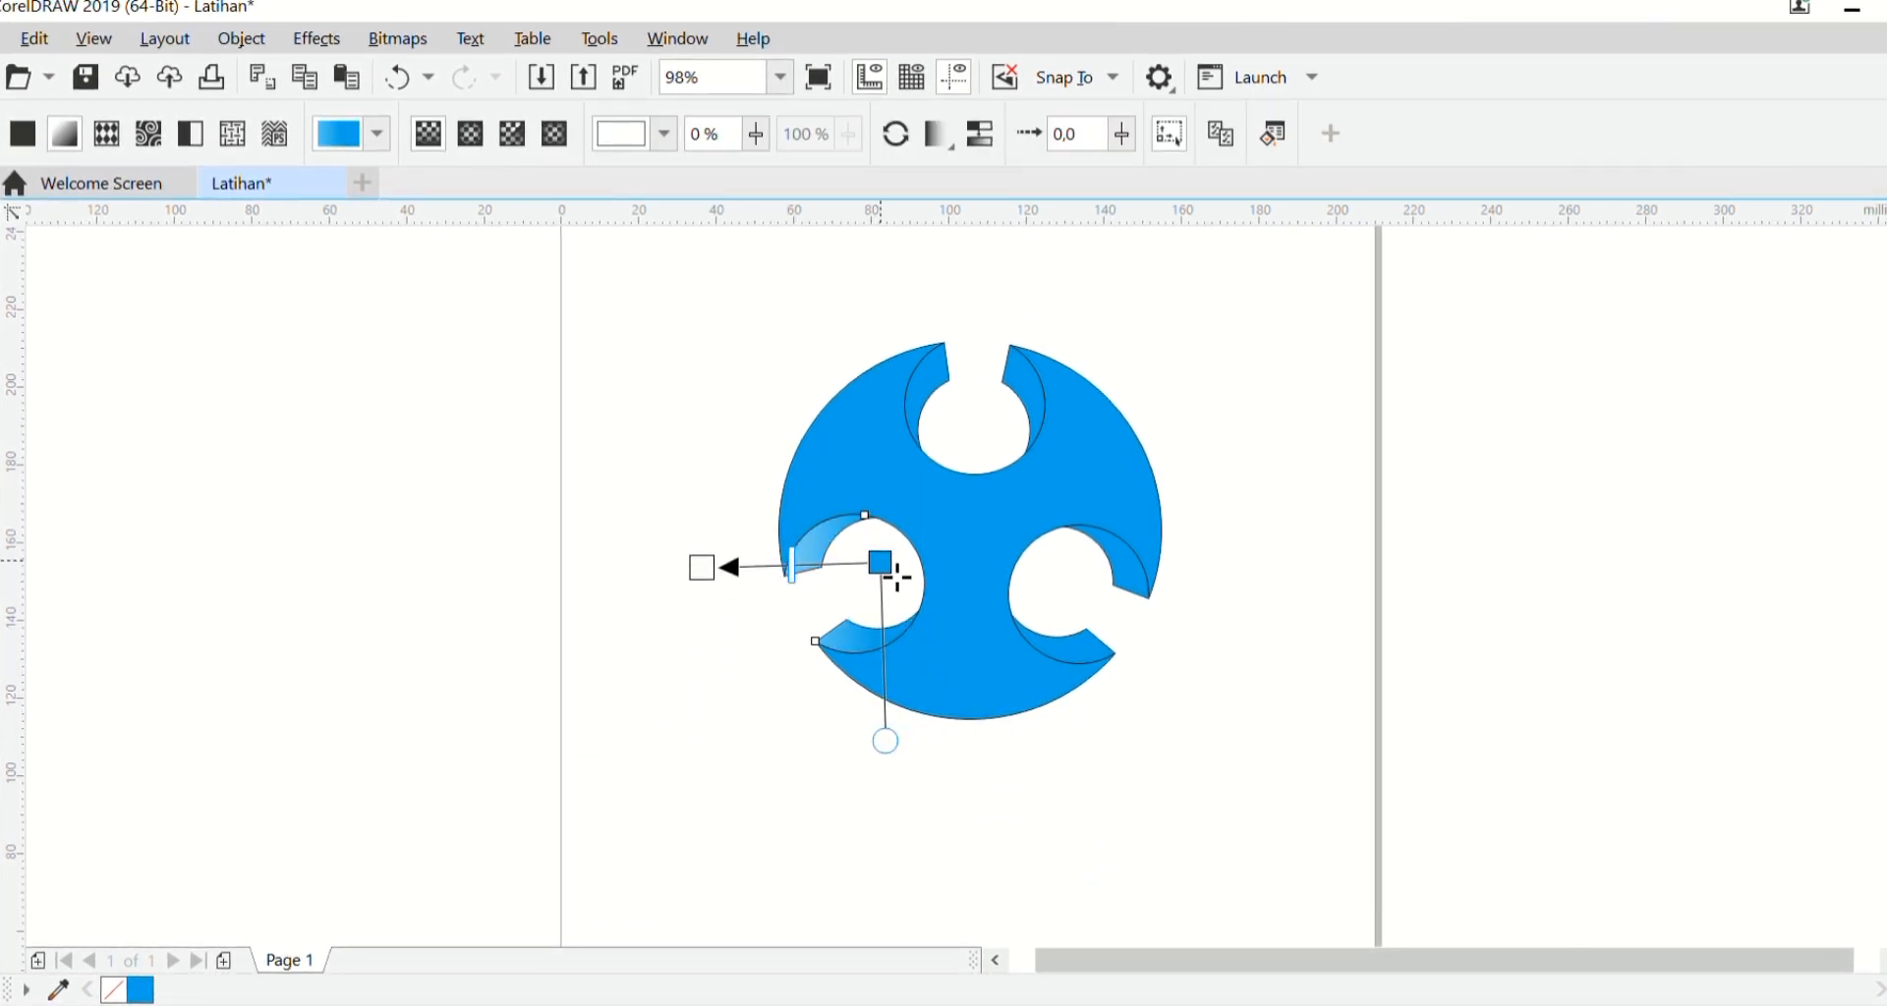
pyautogui.moveTo(896, 579); pyautogui.dragTo(905, 601)
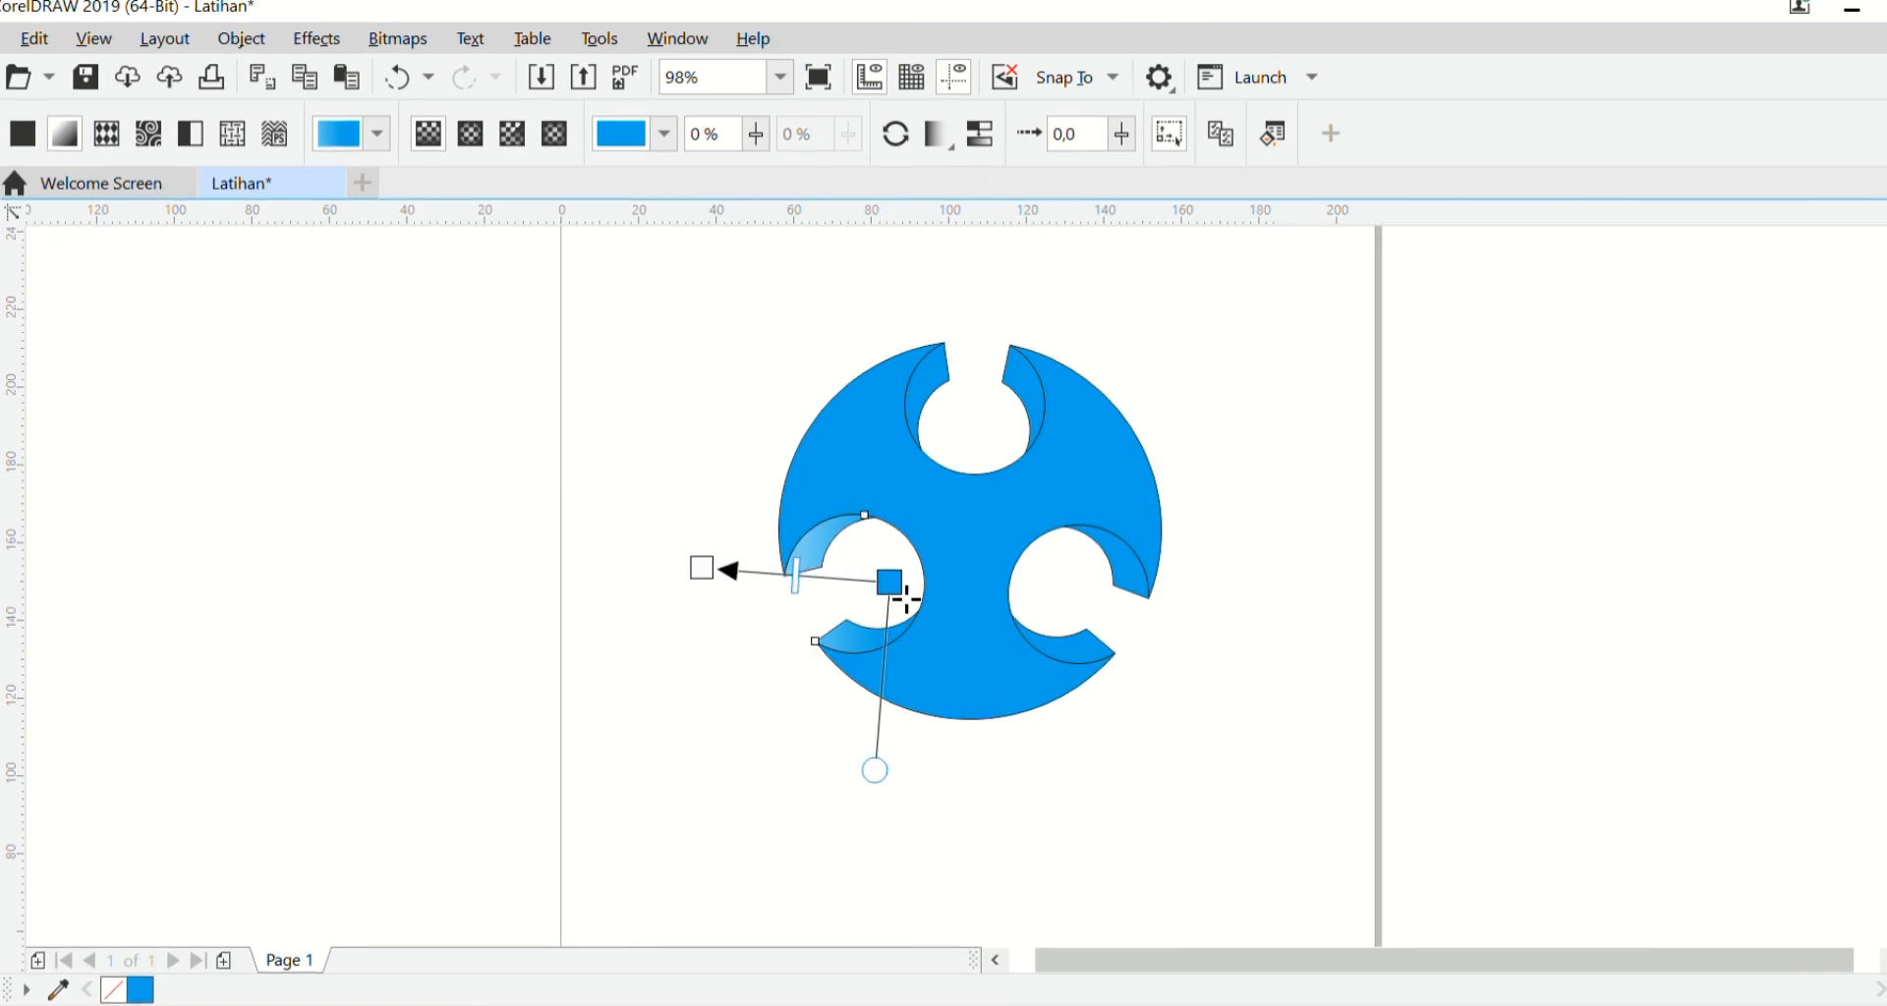
pyautogui.moveTo(721, 589)
pyautogui.mouseDown()
pyautogui.moveTo(725, 623)
pyautogui.moveTo(739, 617)
pyautogui.mouseUp()
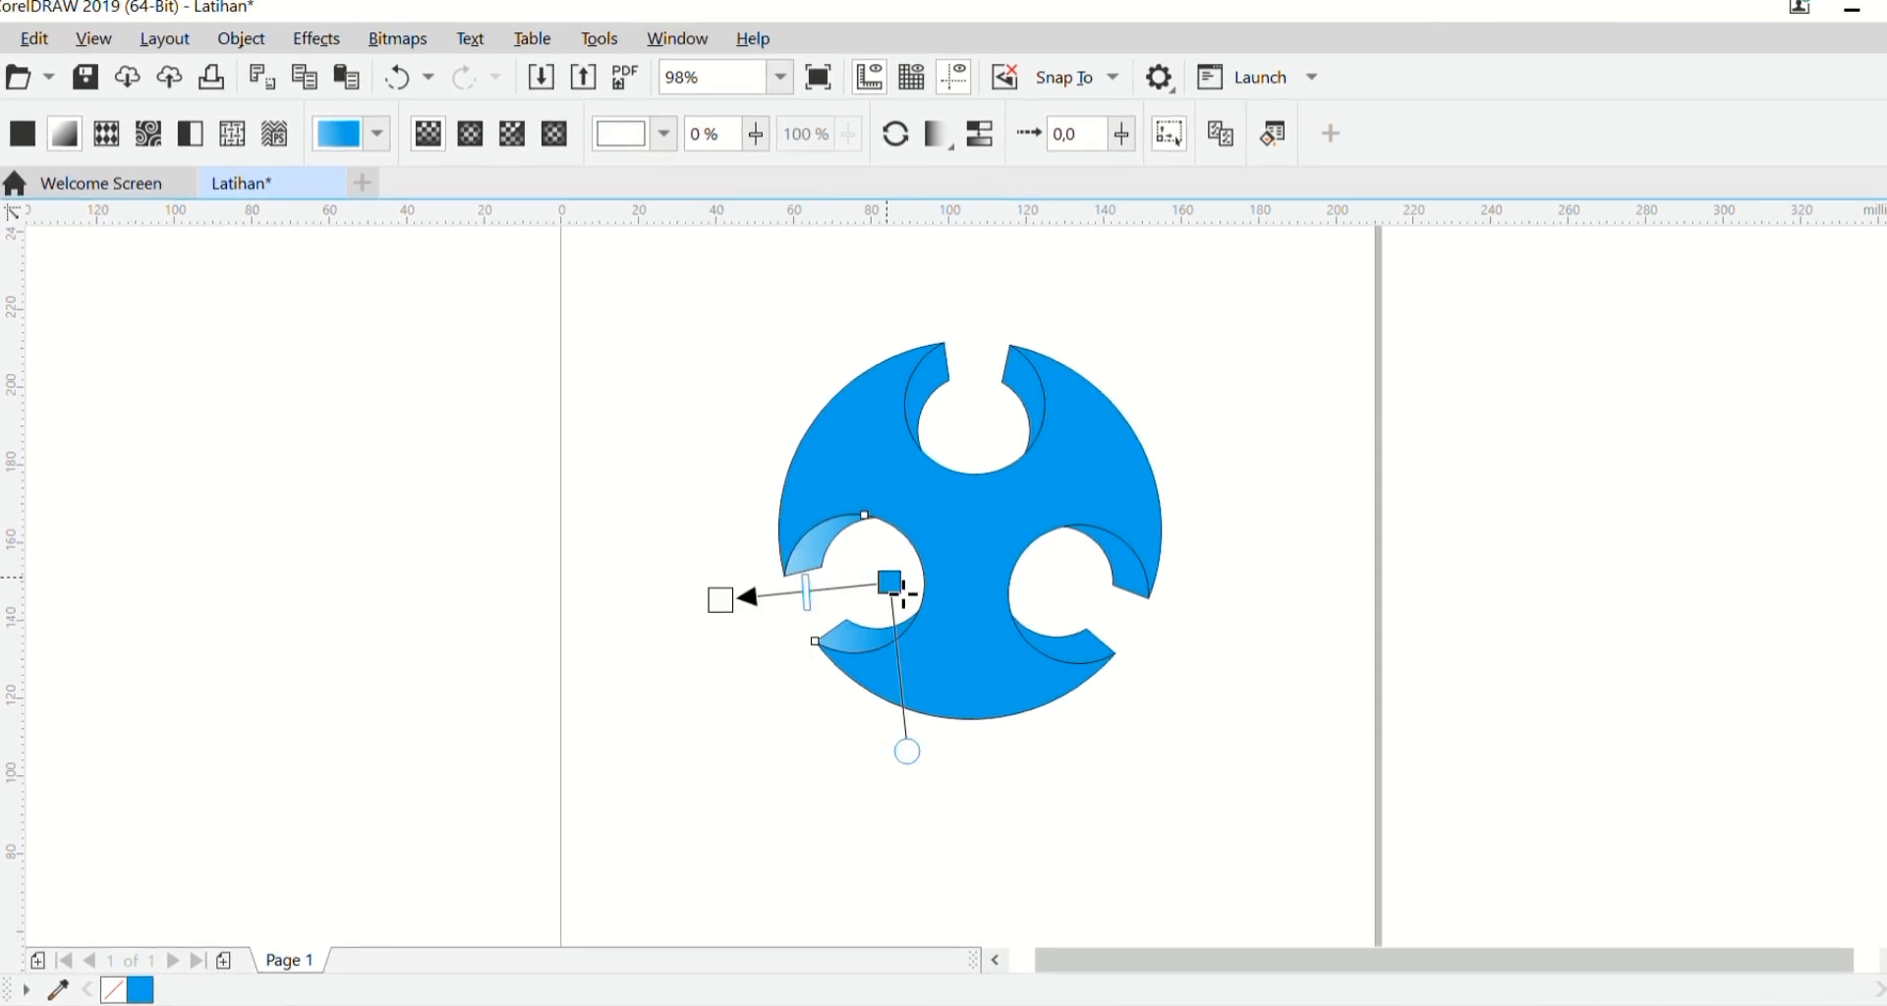
pyautogui.moveTo(894, 598)
pyautogui.mouseDown()
pyautogui.moveTo(874, 596)
pyautogui.moveTo(902, 603)
pyautogui.mouseUp()
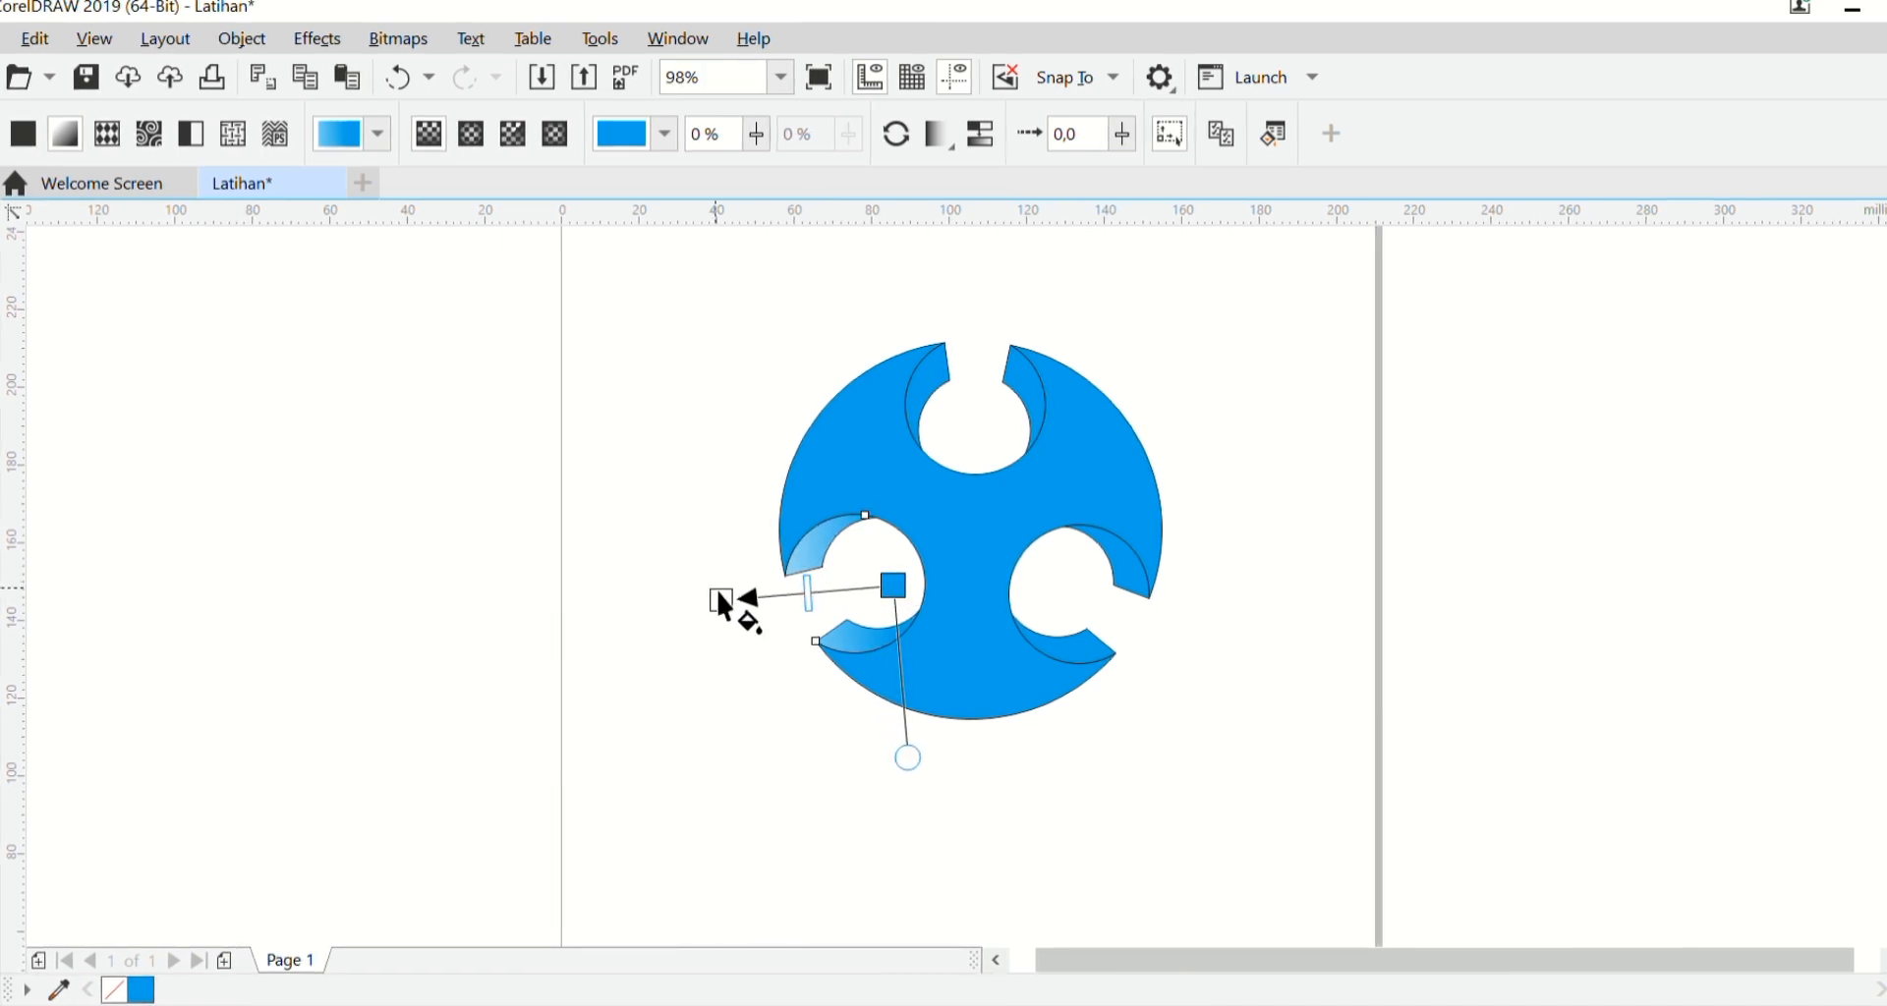
pyautogui.moveTo(739, 608); pyautogui.dragTo(777, 601)
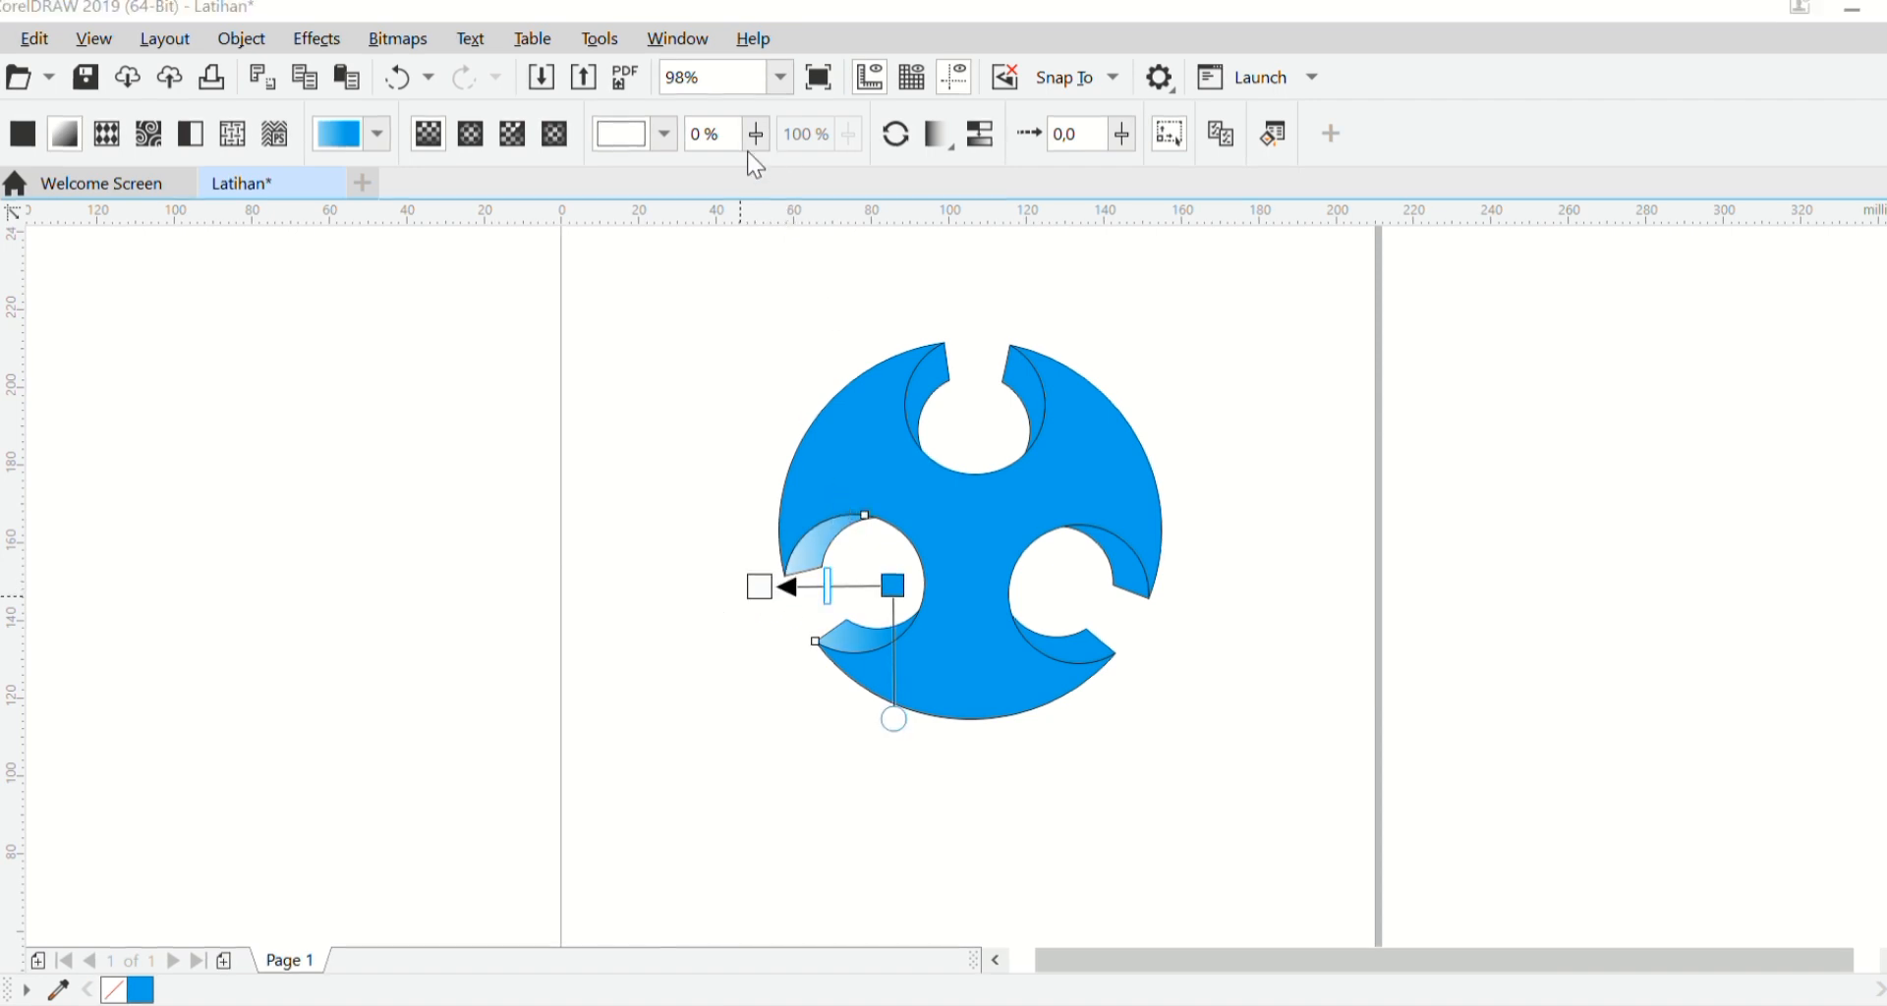
# Step: Set the outer end colour of the lower-left notch's gradient to black and deselect the faces
pyautogui.click(664, 134)
pyautogui.click(676, 228)
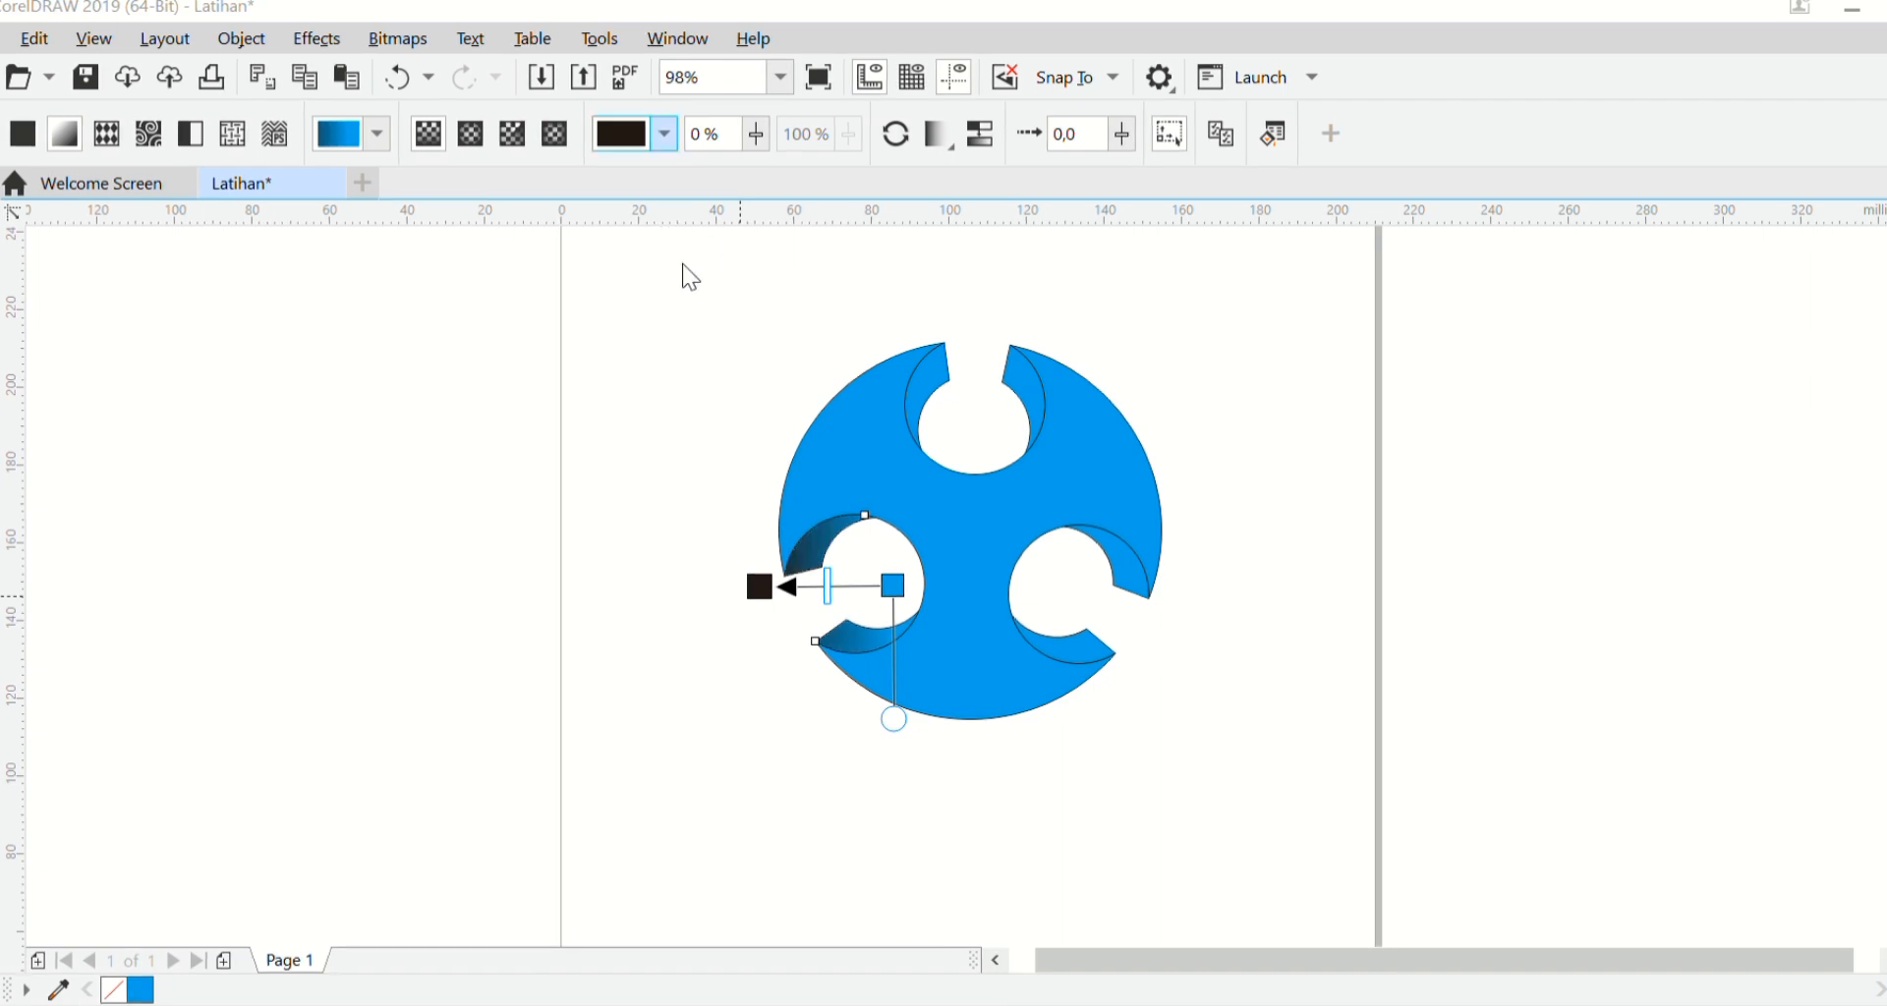
pyautogui.click(1153, 718)
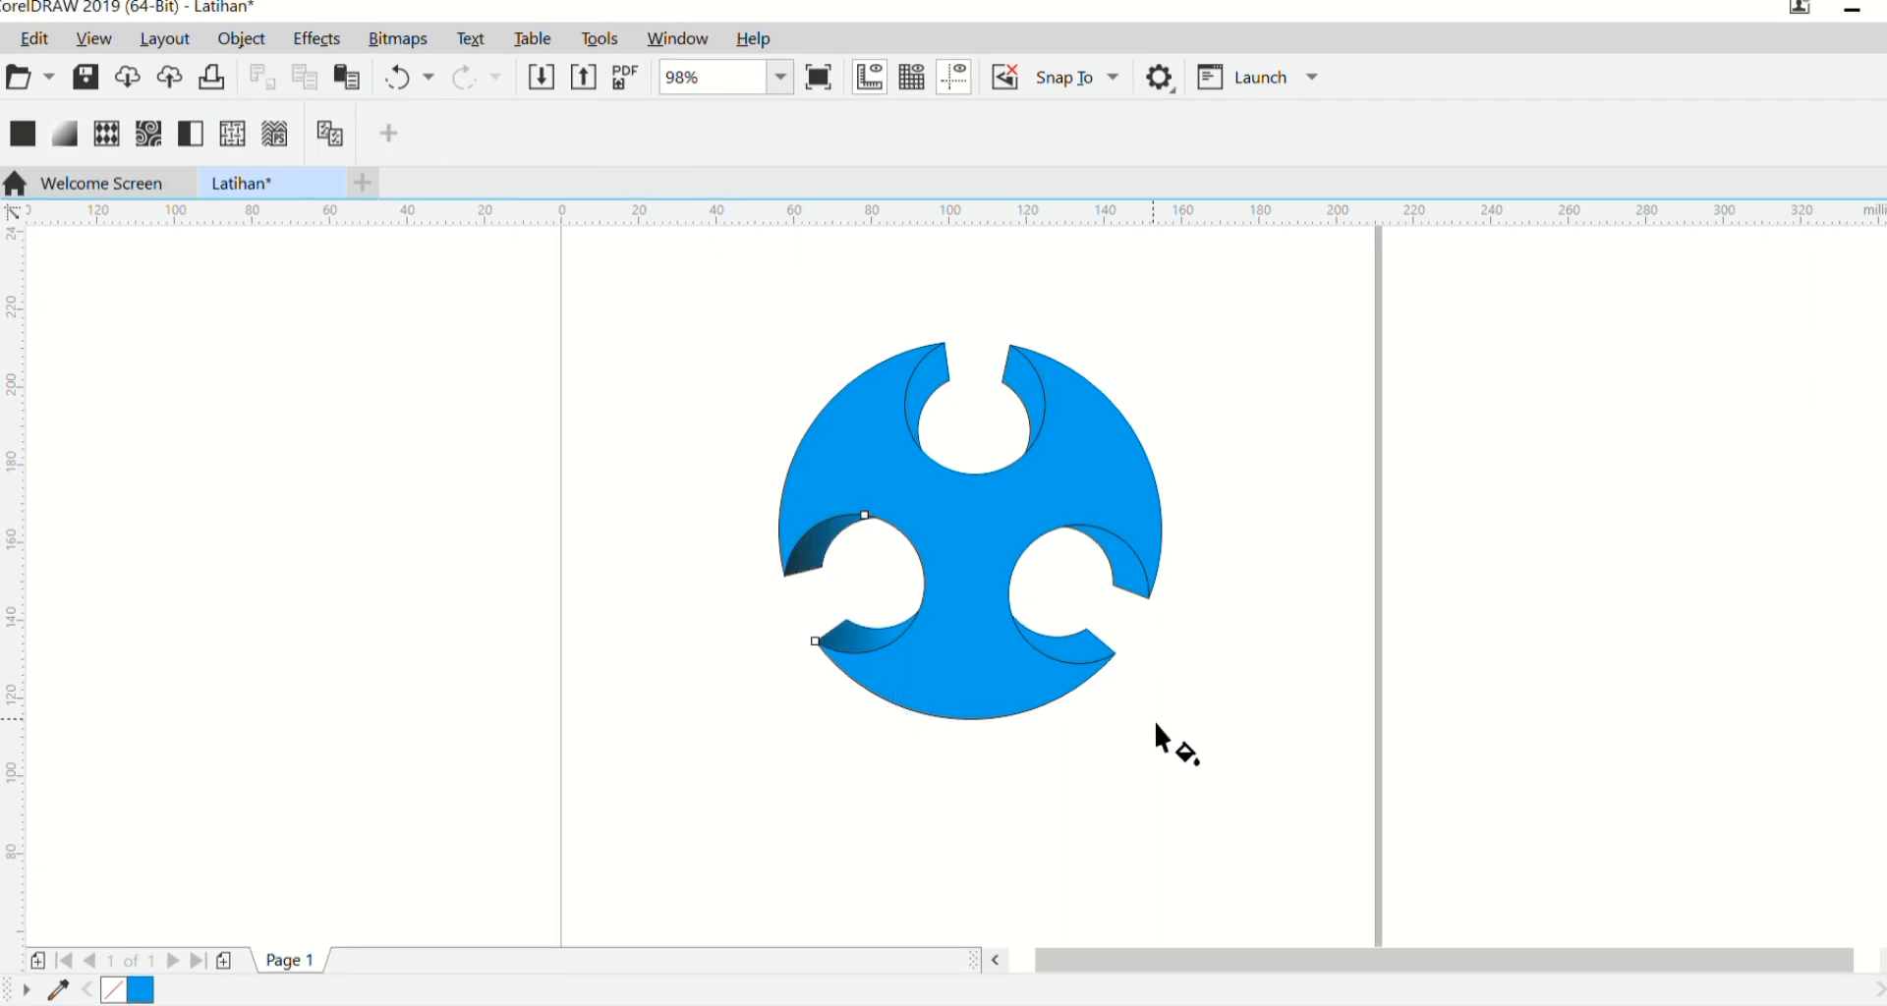
pyautogui.click(2, 211)
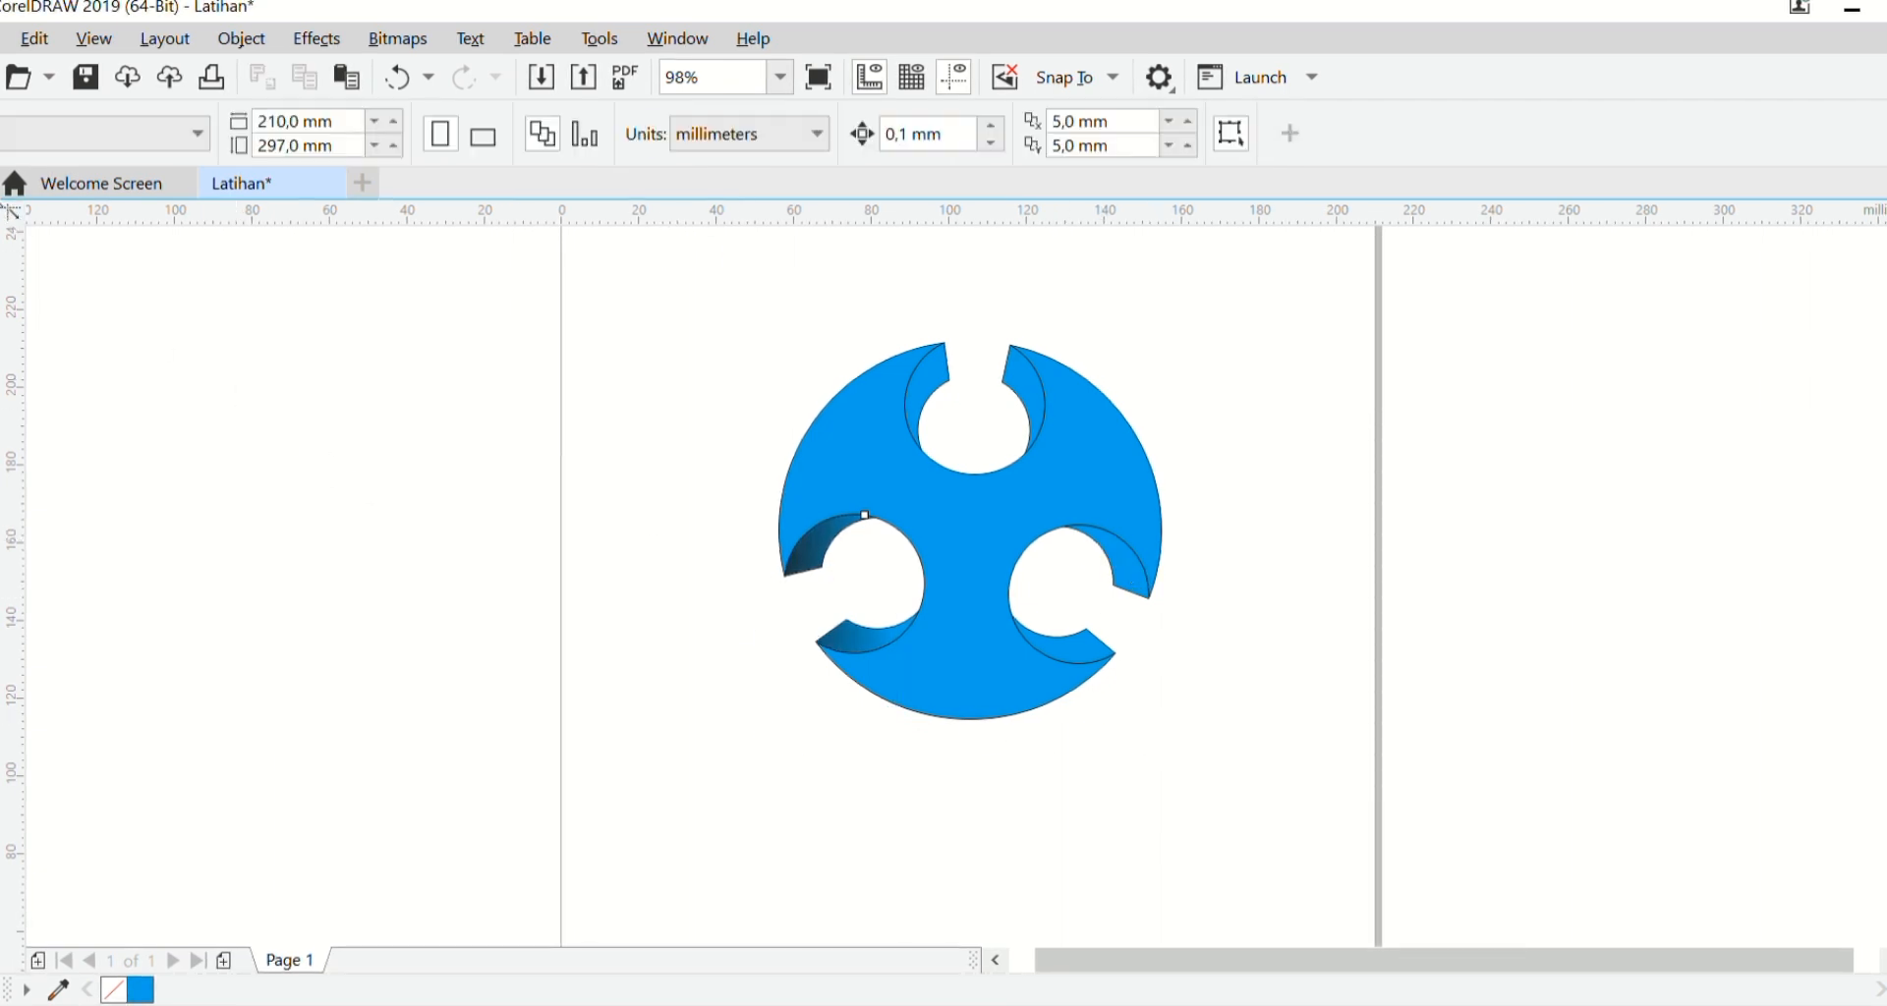
# Step: Apply a linear blue-to-white gradient to both side faces of the upper notch, running upward from inside the notch to above the circle
pyautogui.click(949, 401)
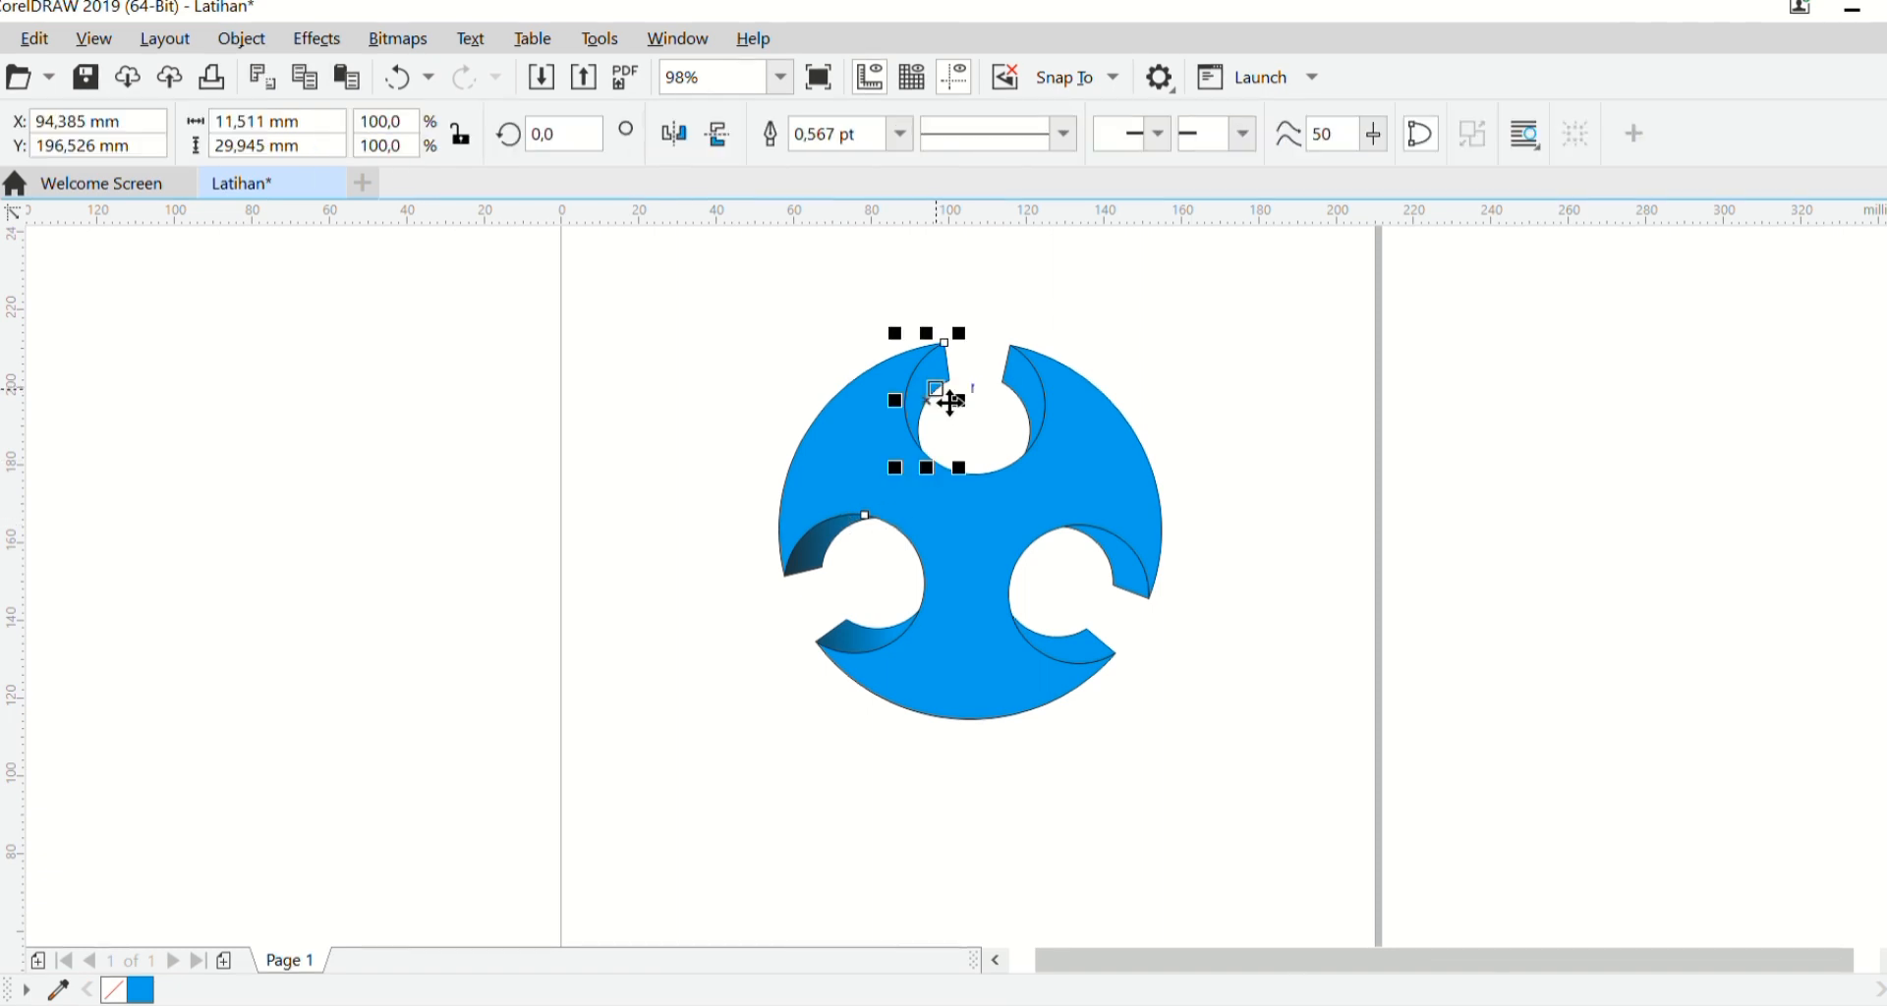
pyautogui.keyDown('shift'); pyautogui.click(1032, 401); pyautogui.keyUp('shift')
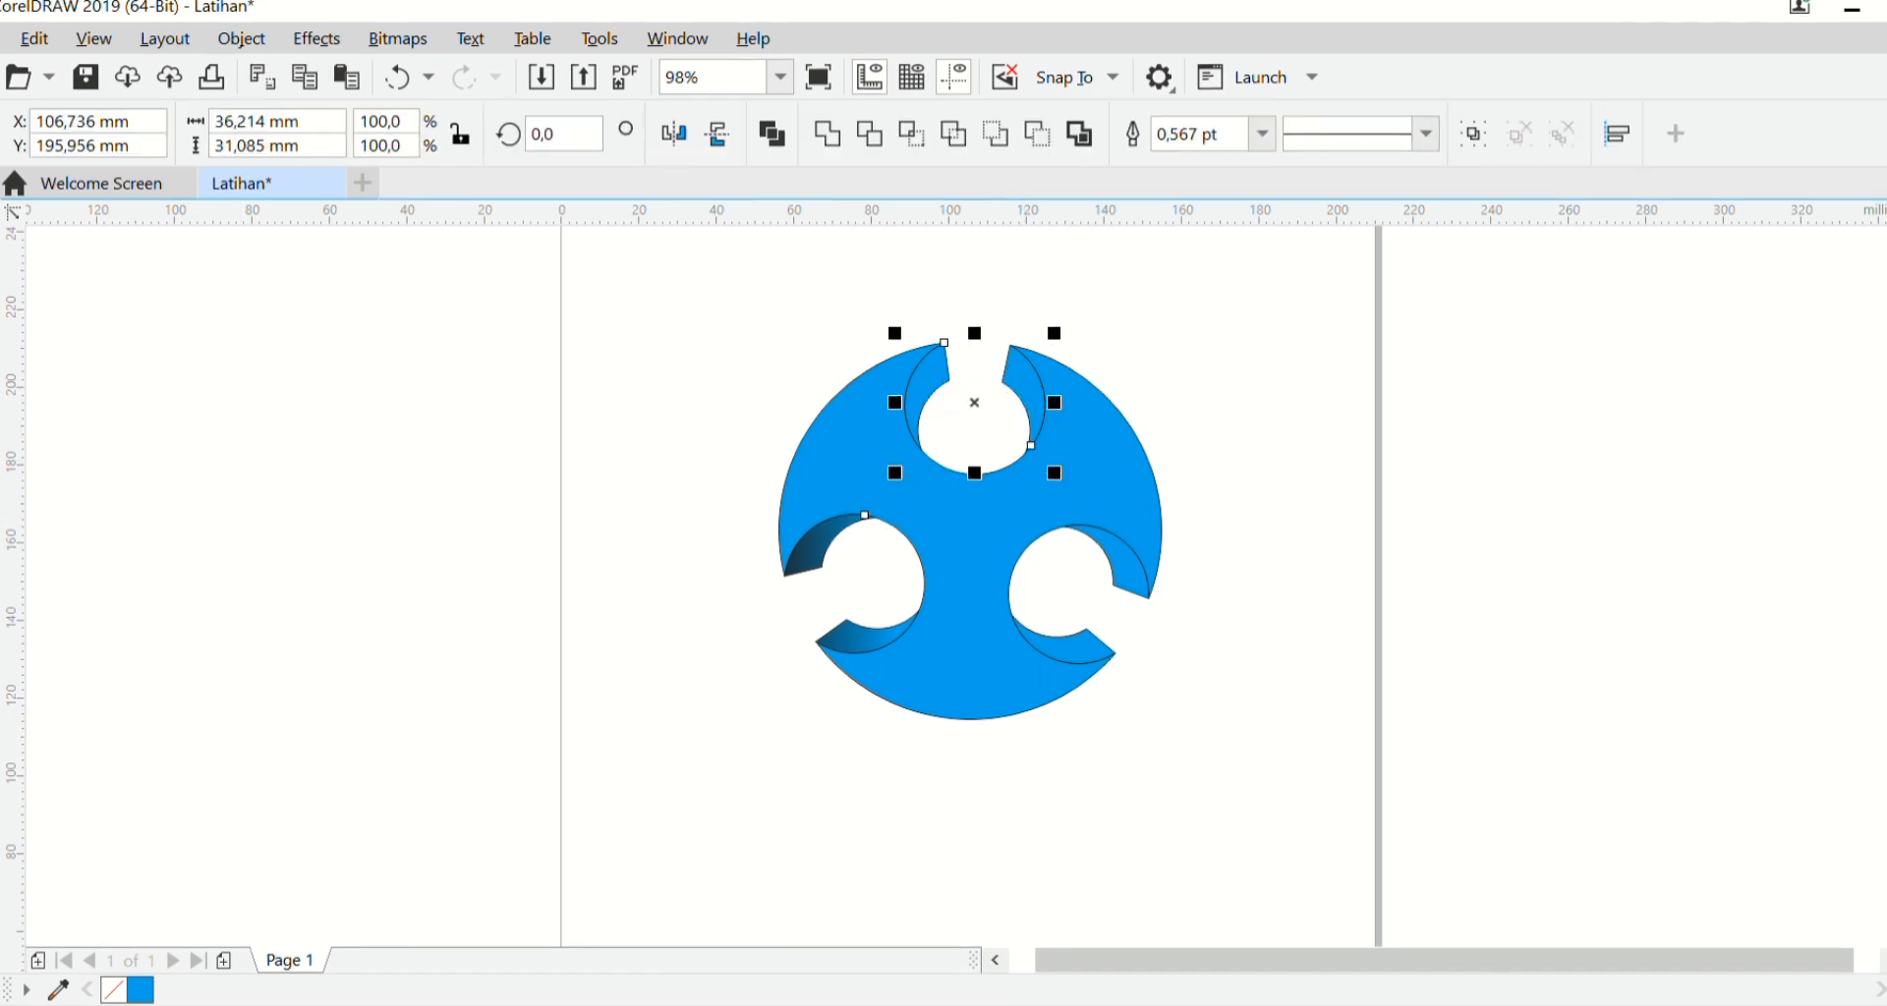
pyautogui.press('g')
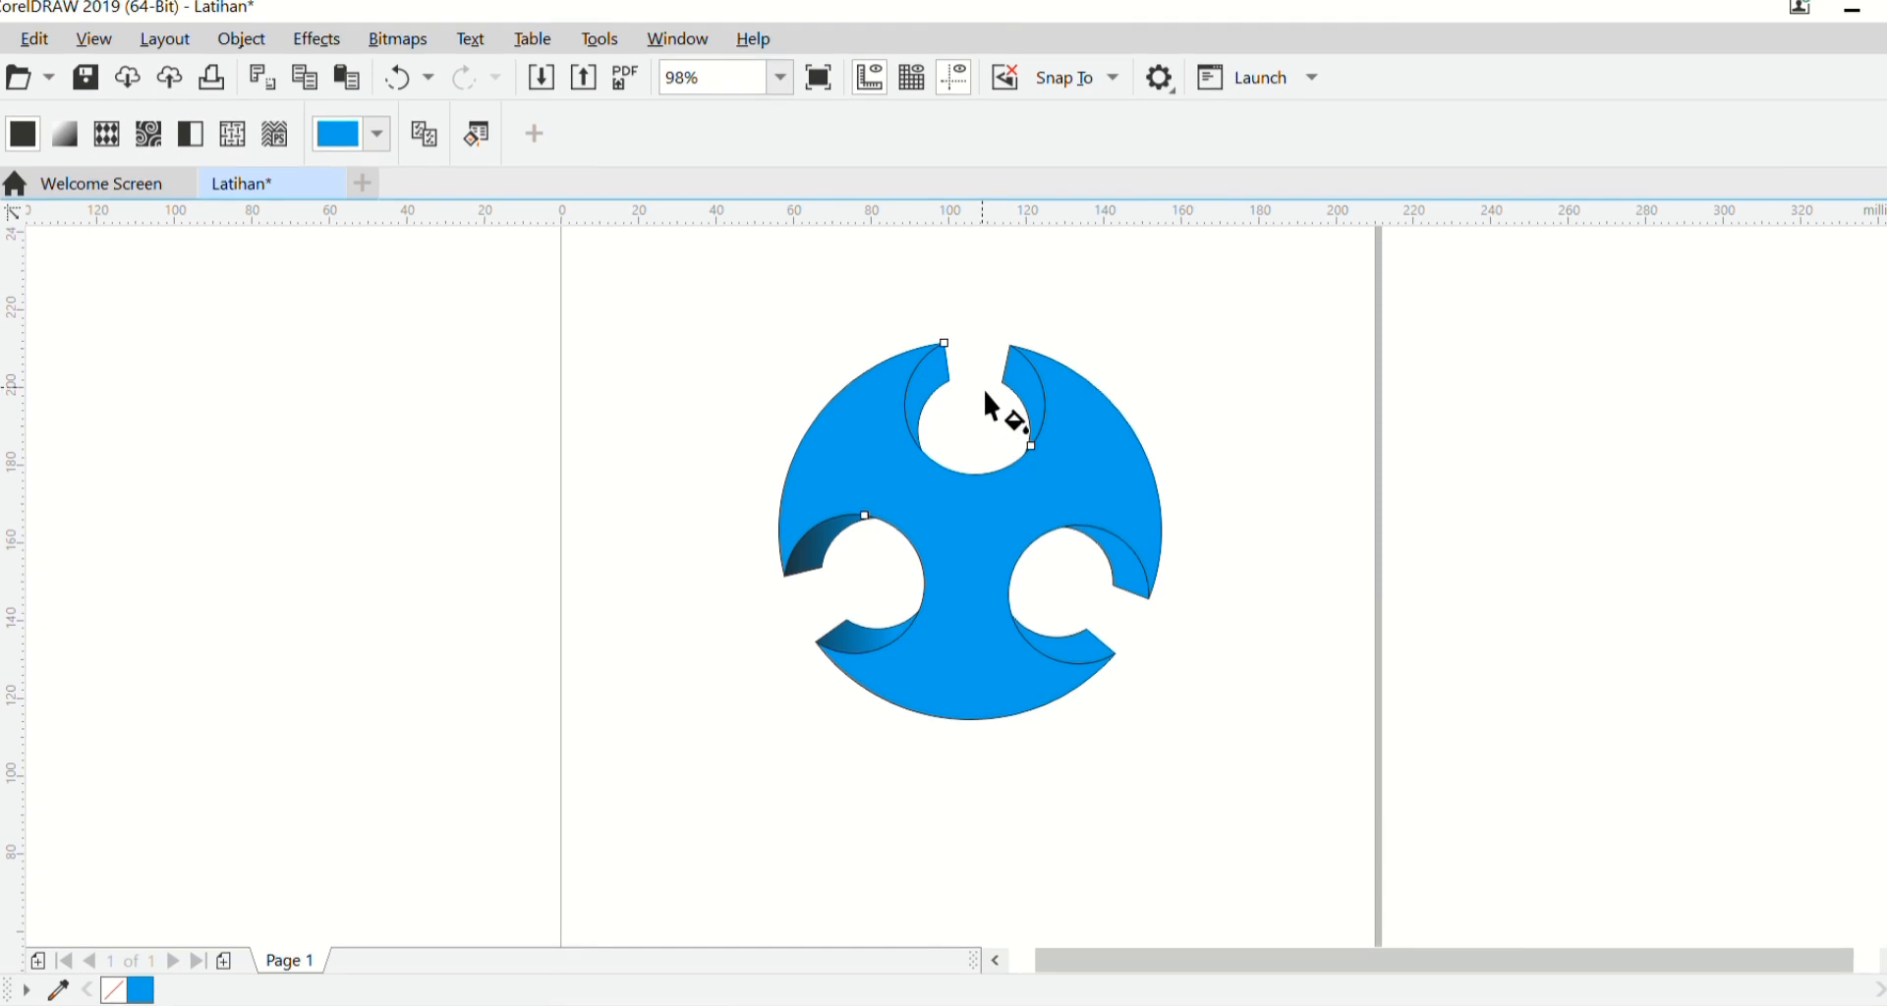
pyautogui.moveTo(983, 388); pyautogui.dragTo(1003, 285)
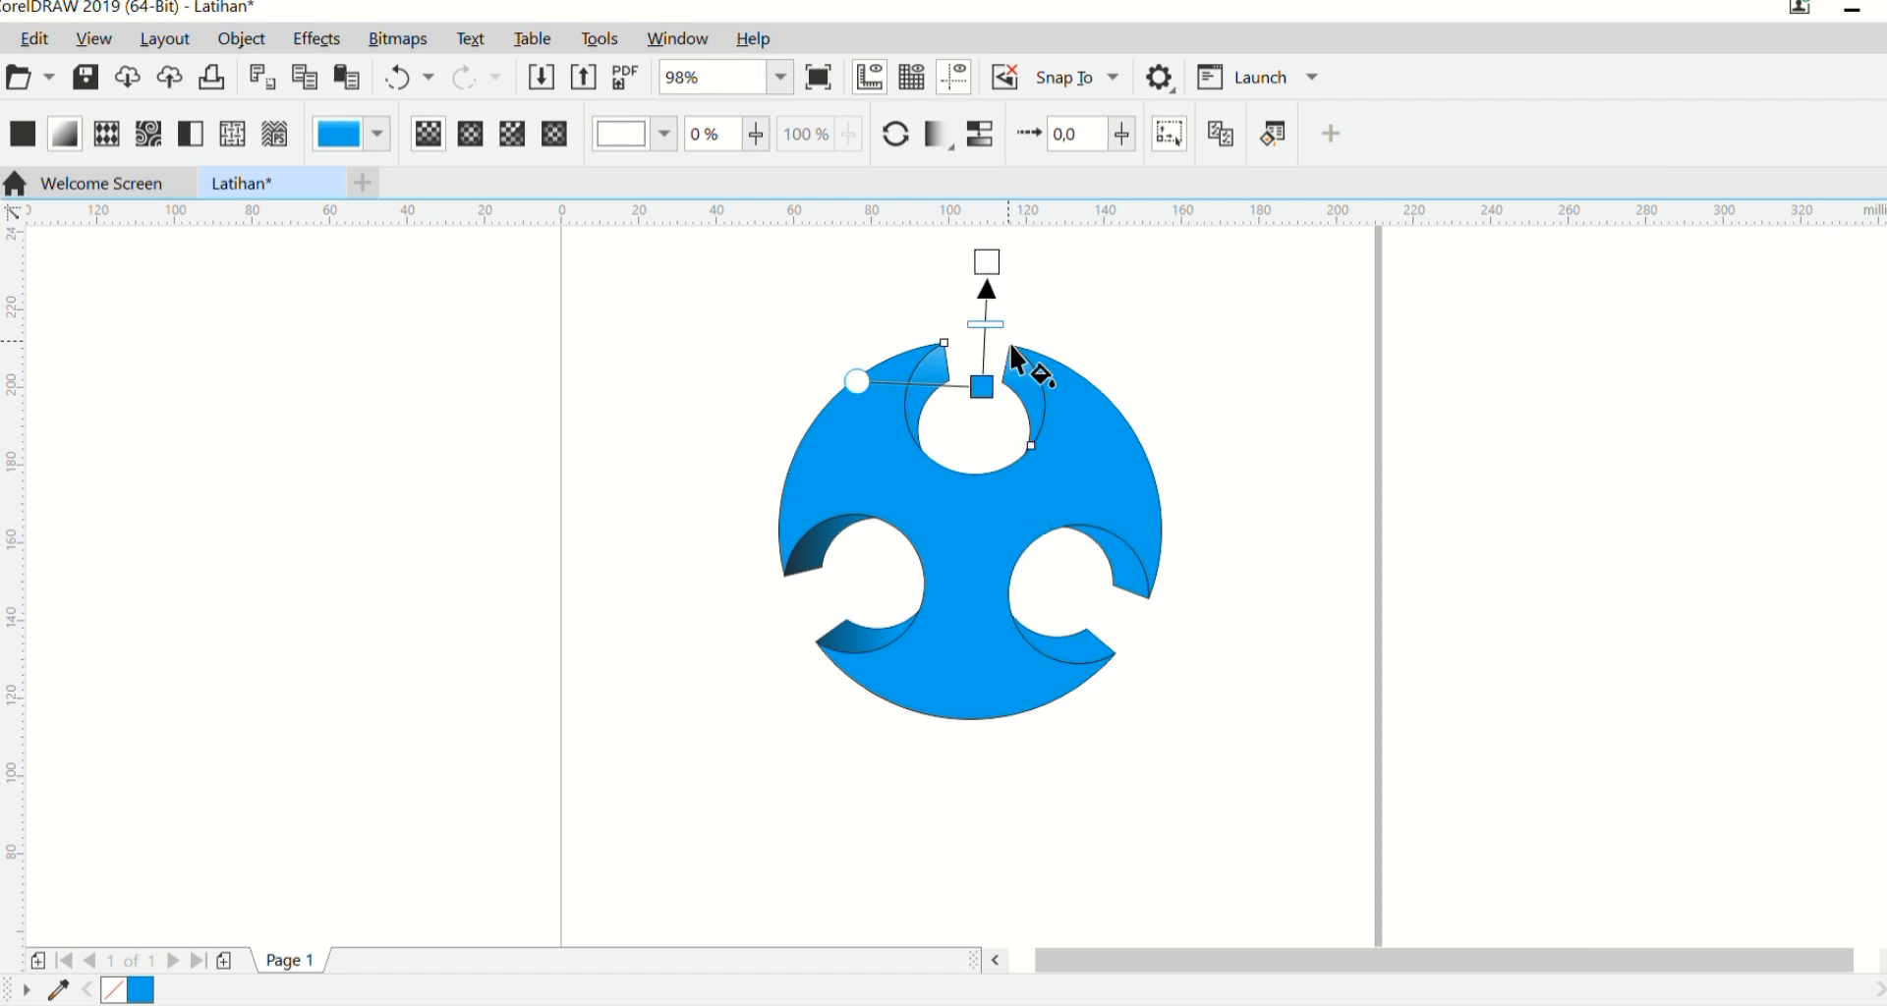
pyautogui.moveTo(985, 389); pyautogui.dragTo(994, 439)
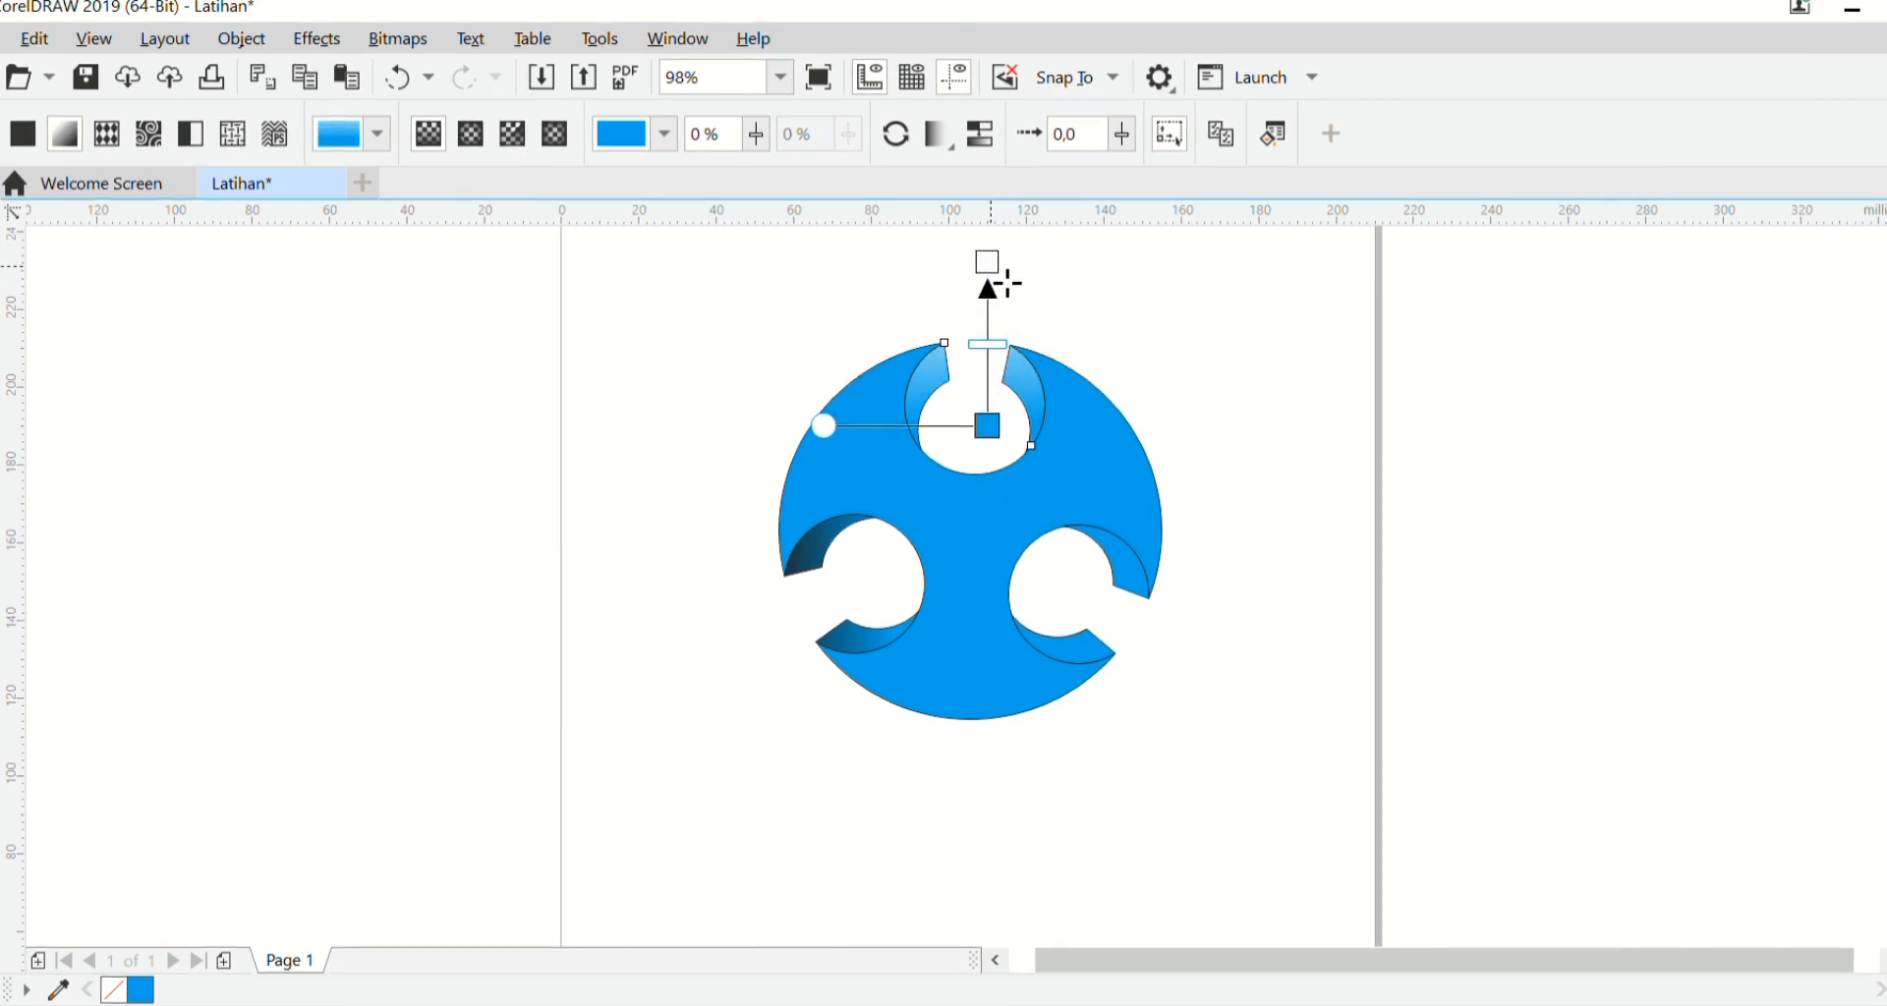
# Step: Tilt the upper notch's gradient slightly to the right, shorten it, and set its outer end colour to black
pyautogui.moveTo(988, 262); pyautogui.dragTo(1029, 288)
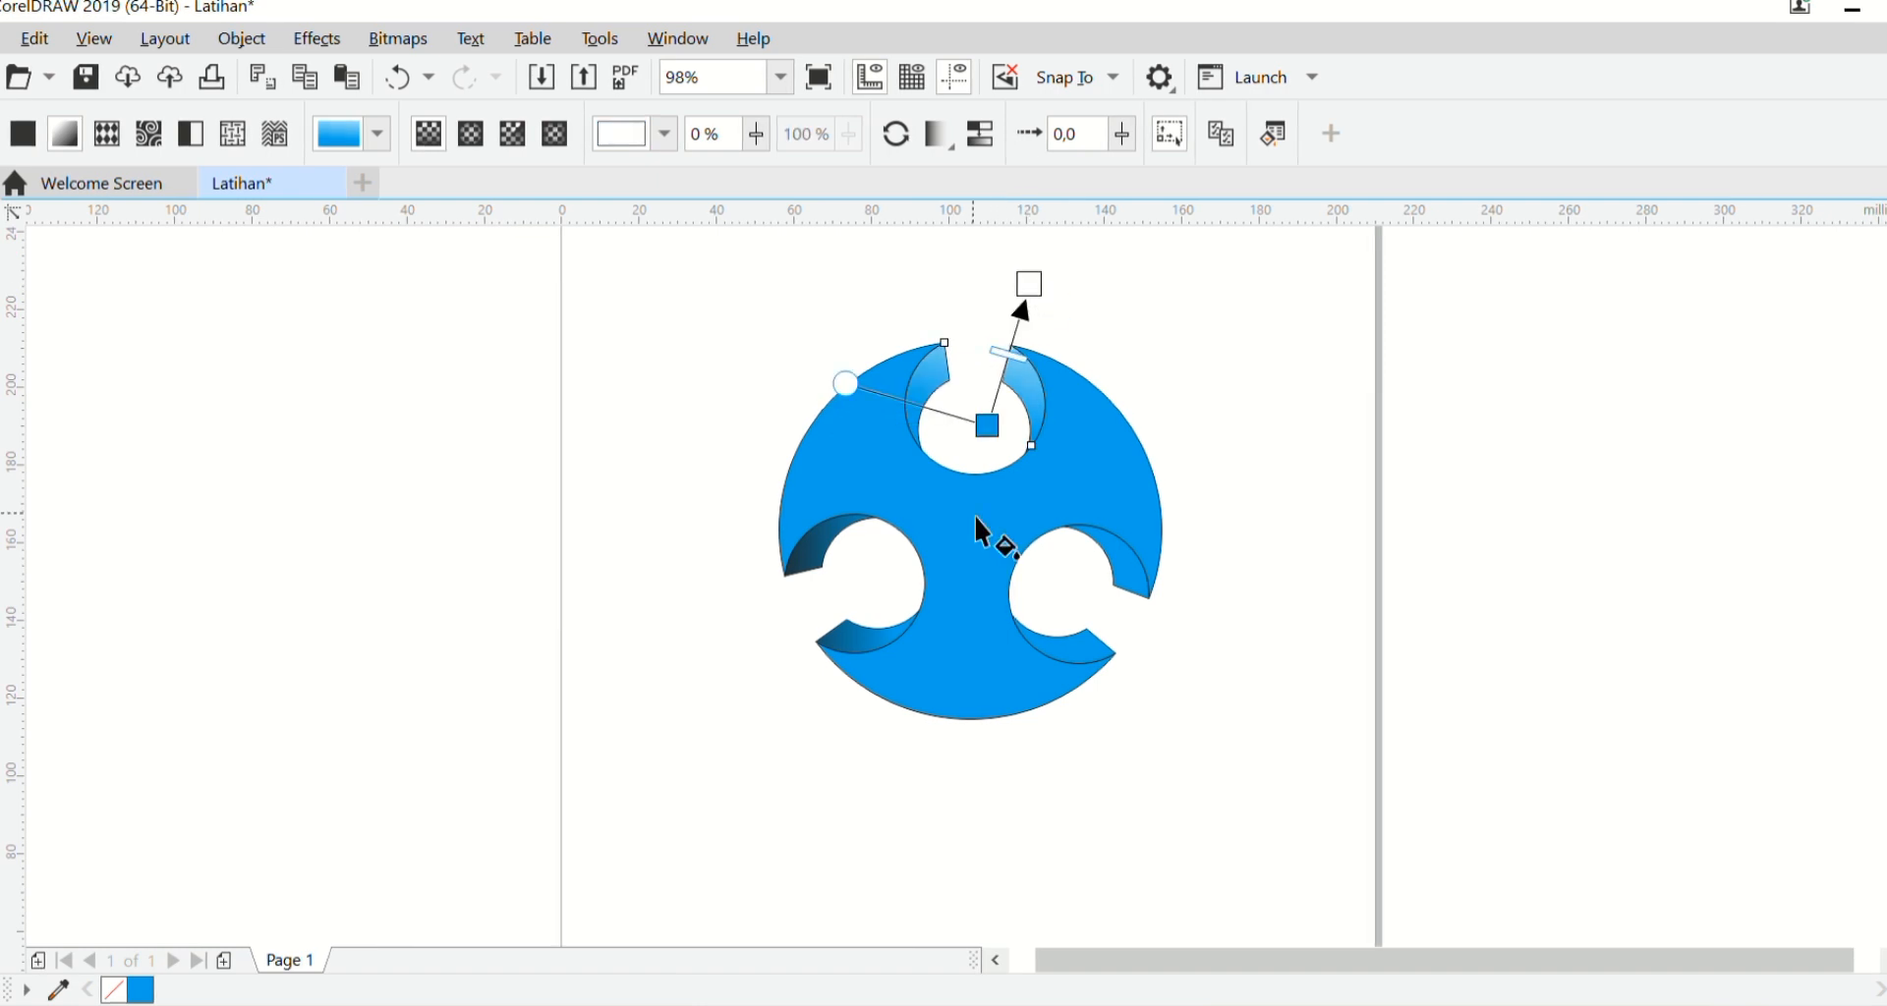
pyautogui.click(996, 434)
pyautogui.moveTo(1001, 440); pyautogui.dragTo(1000, 445)
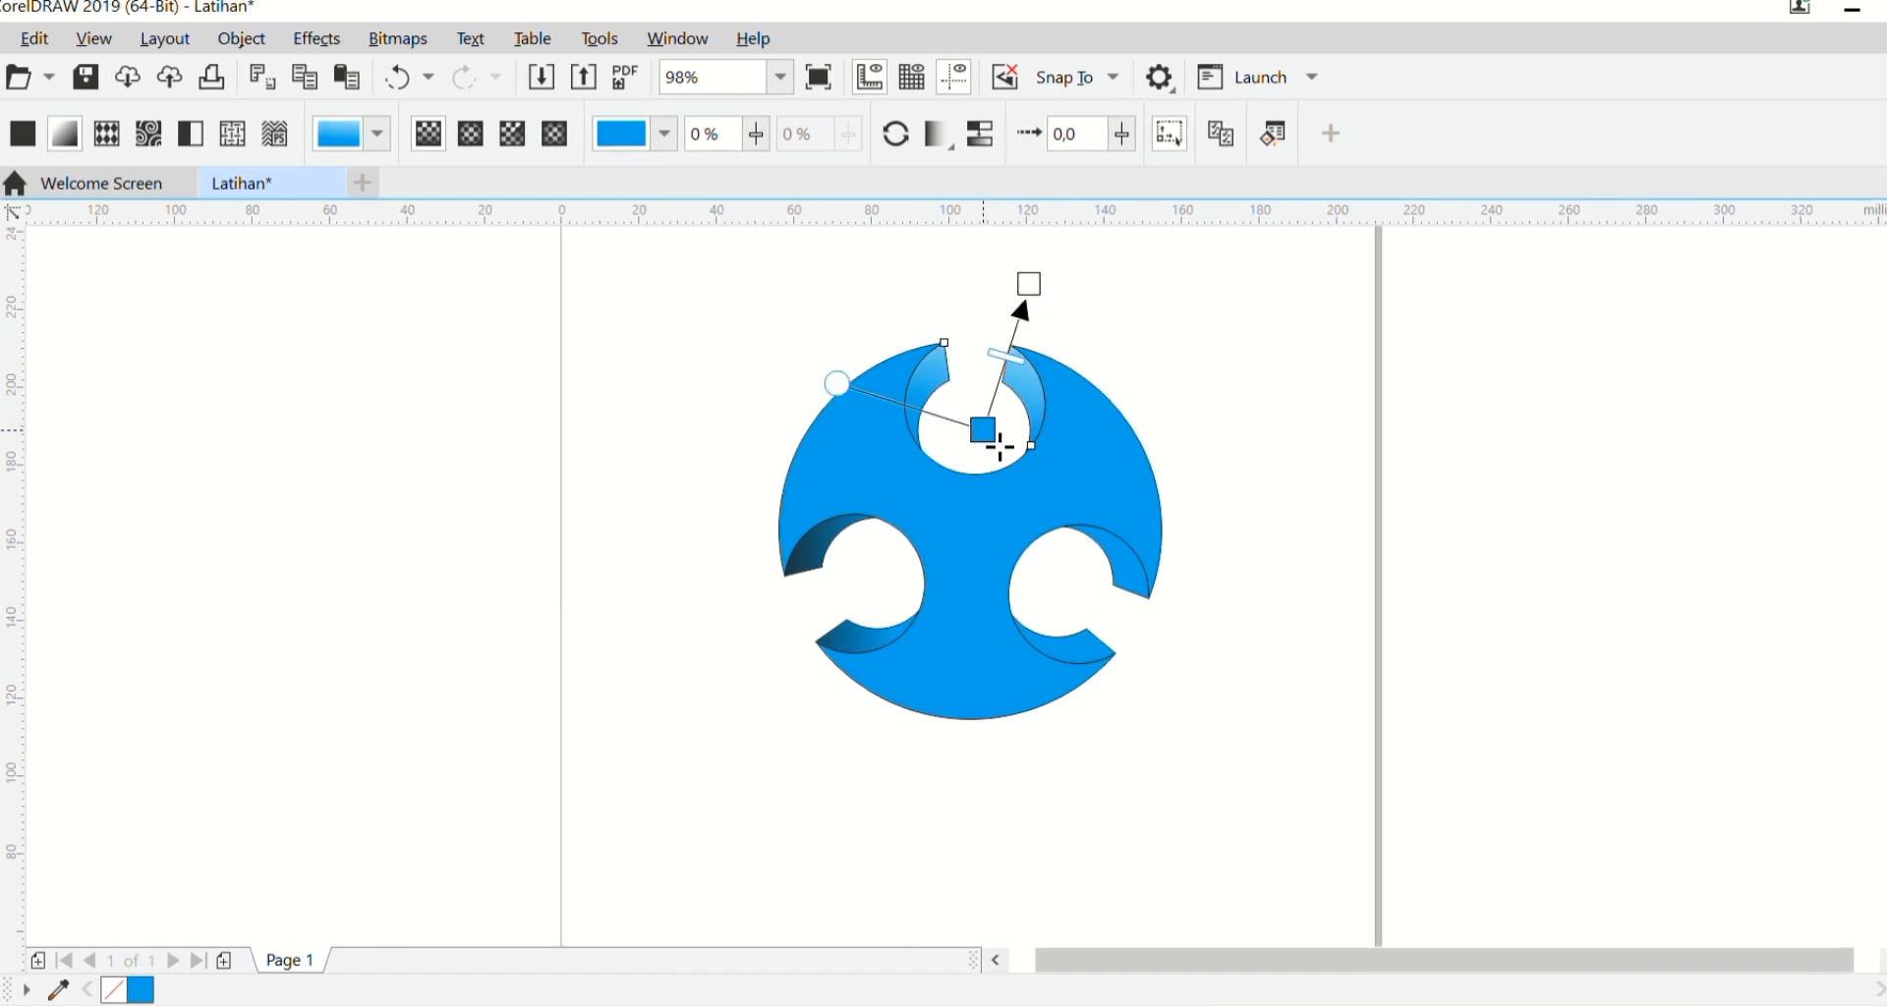
pyautogui.moveTo(1034, 300); pyautogui.dragTo(1023, 317)
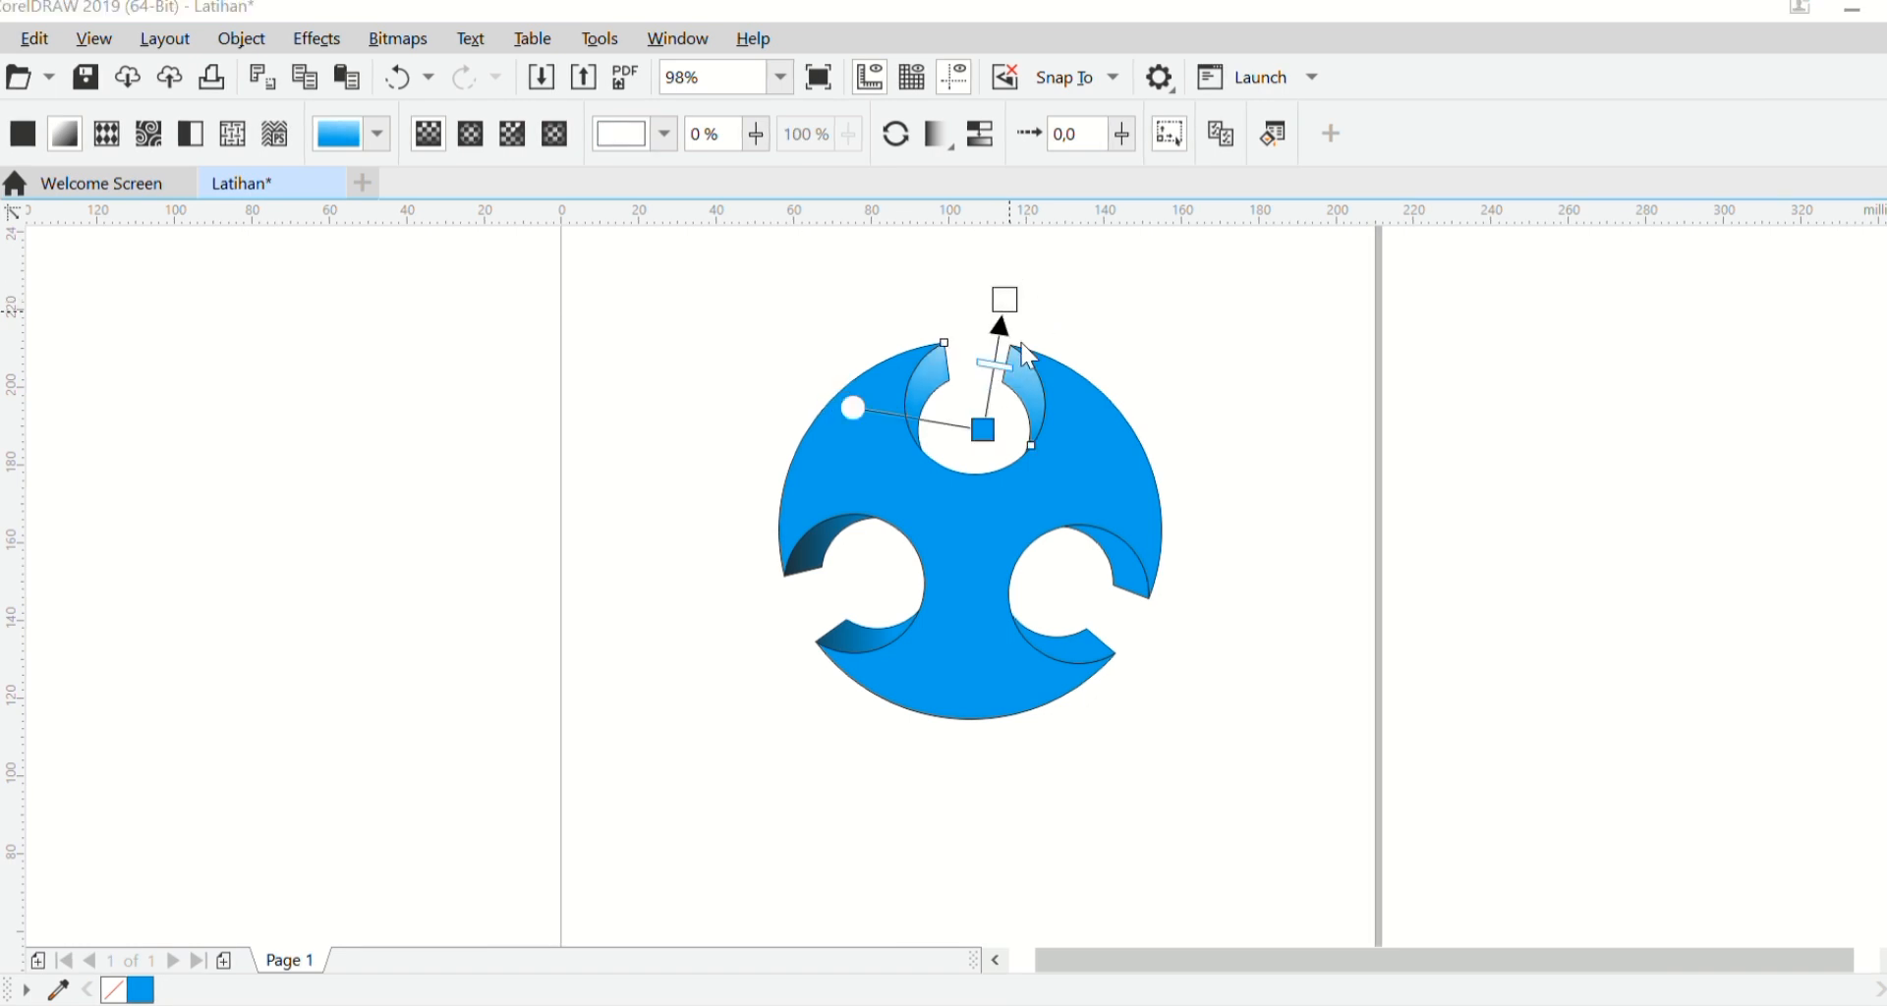
pyautogui.click(1006, 442)
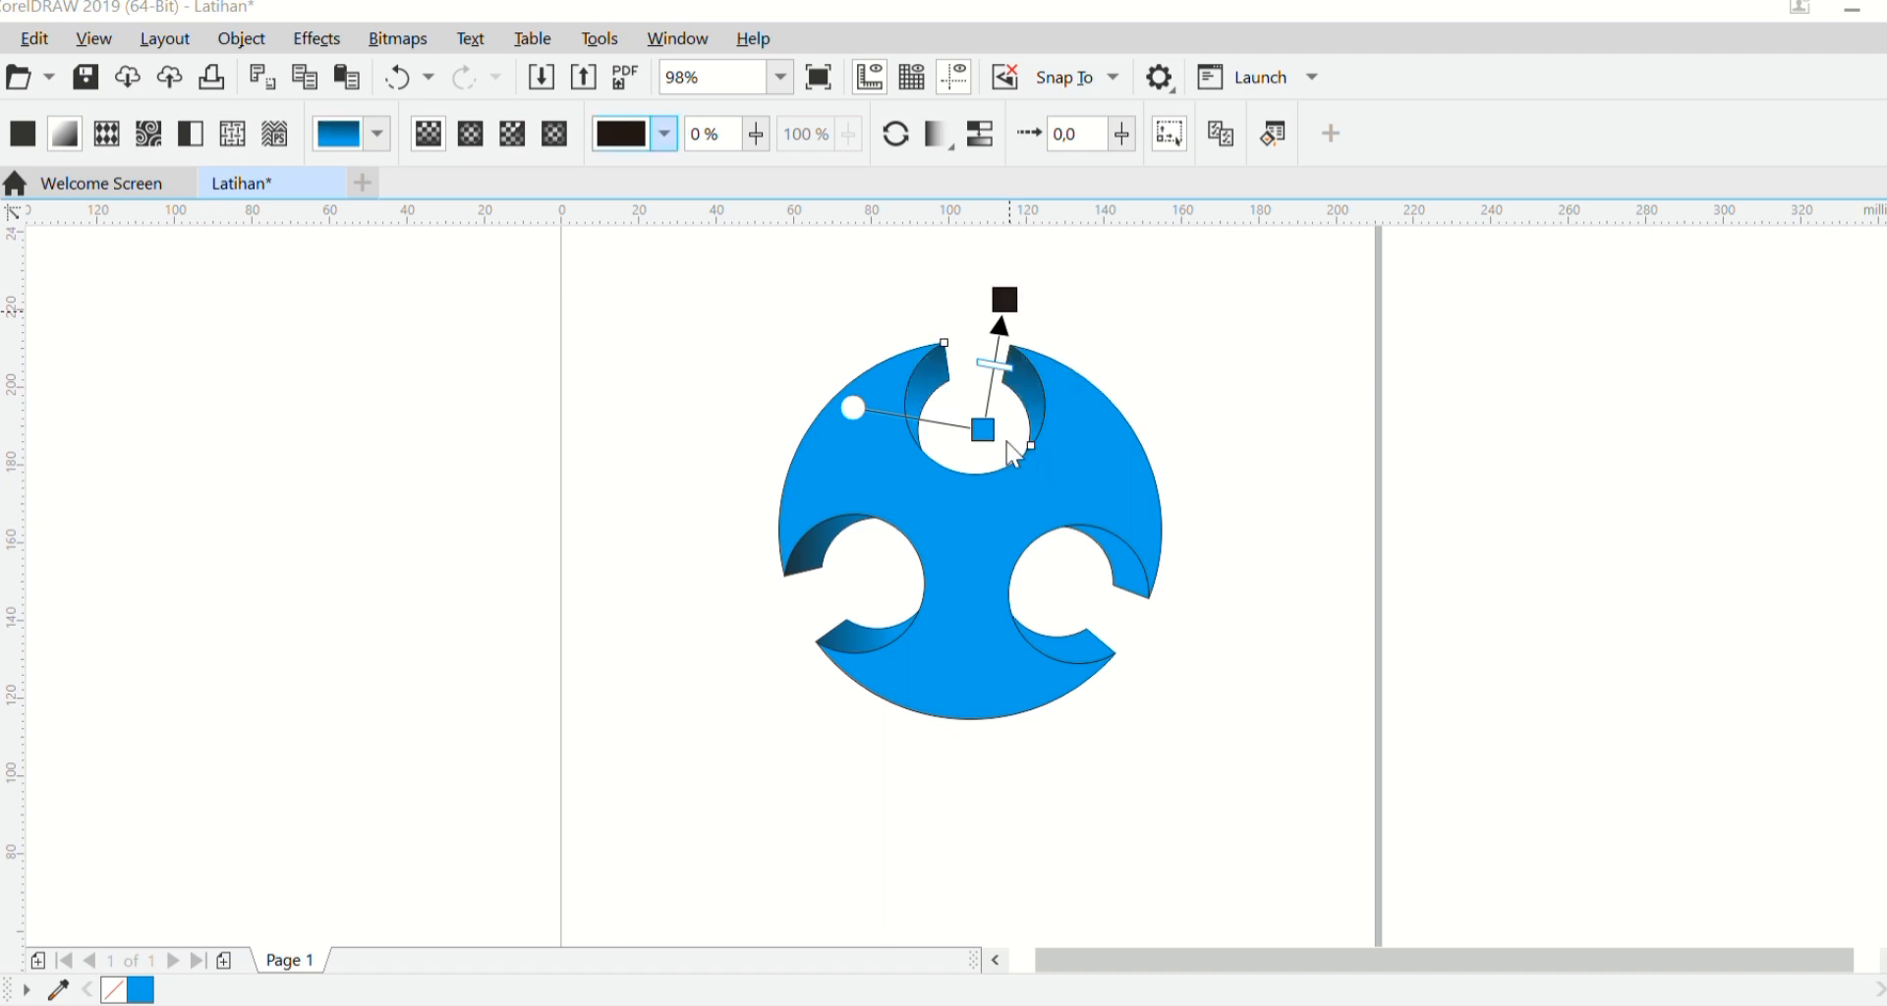
pyautogui.click(1218, 728)
# Step: Apply a linear blue-to-white gradient to both side faces of the lower-right notch, running diagonally down to outside the circle, with its skew adjusted
pyautogui.press('space')
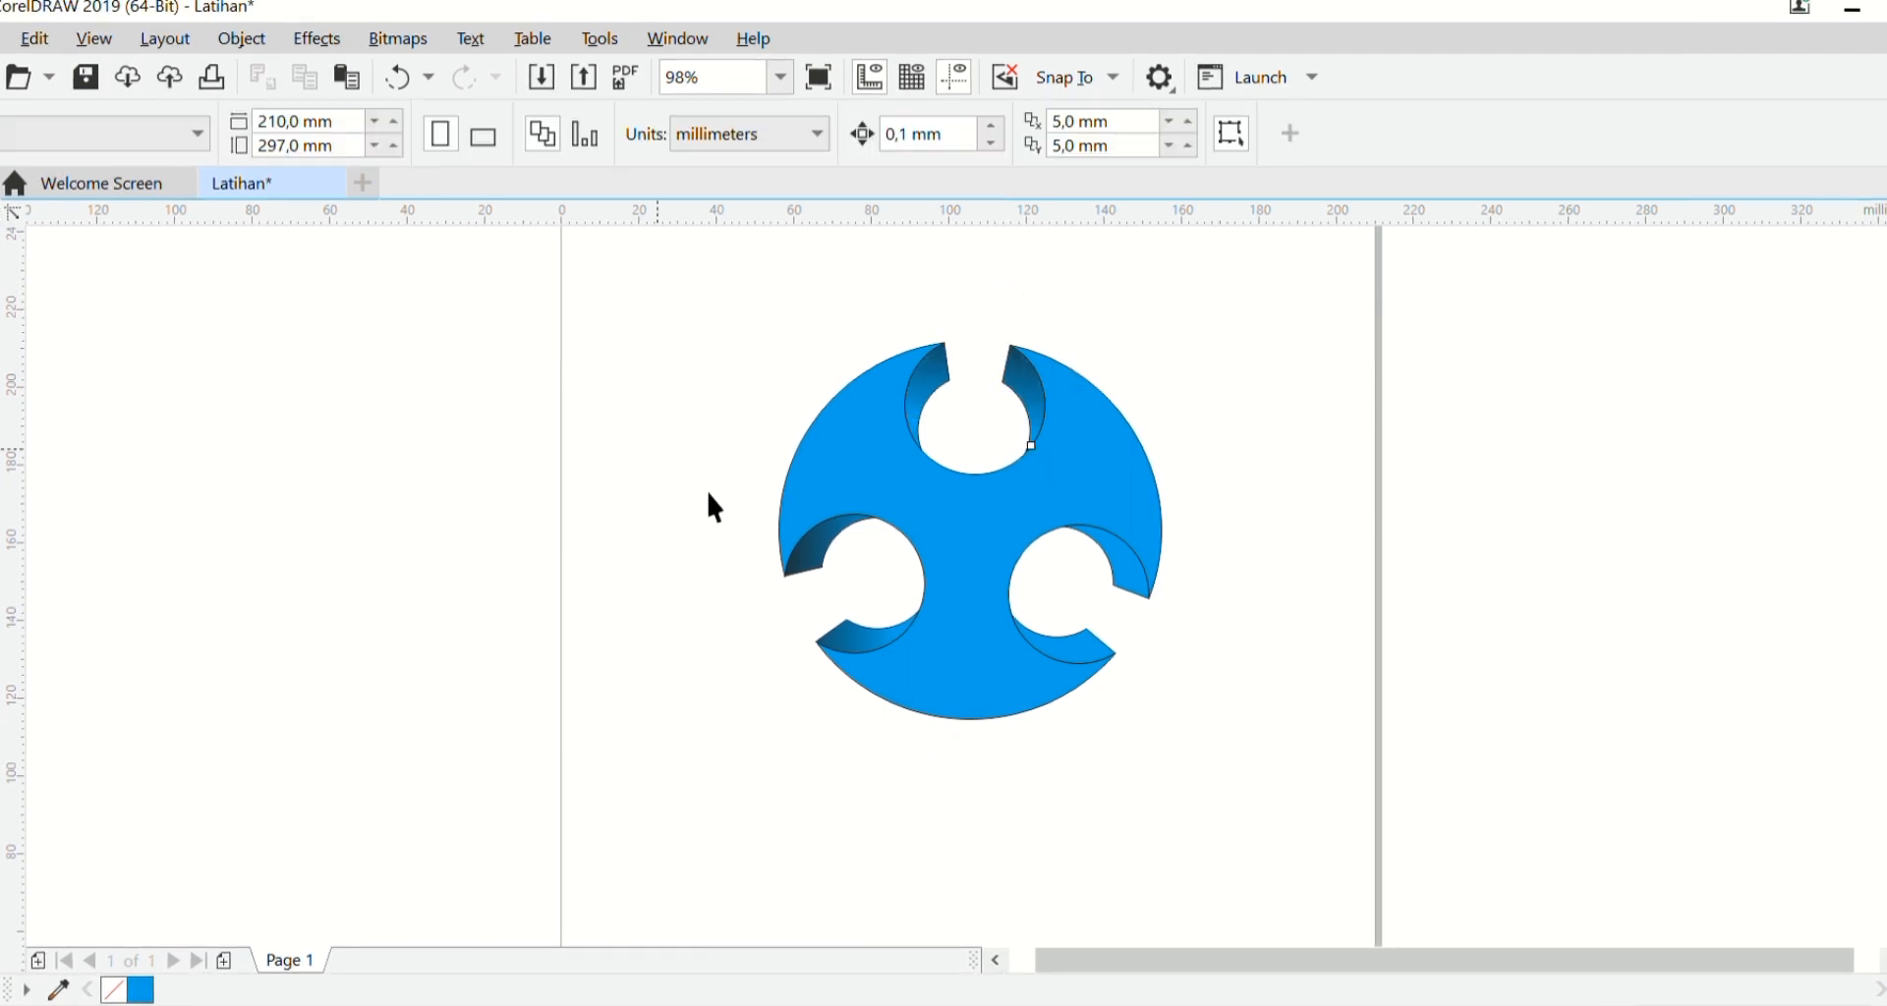
pyautogui.click(1142, 596)
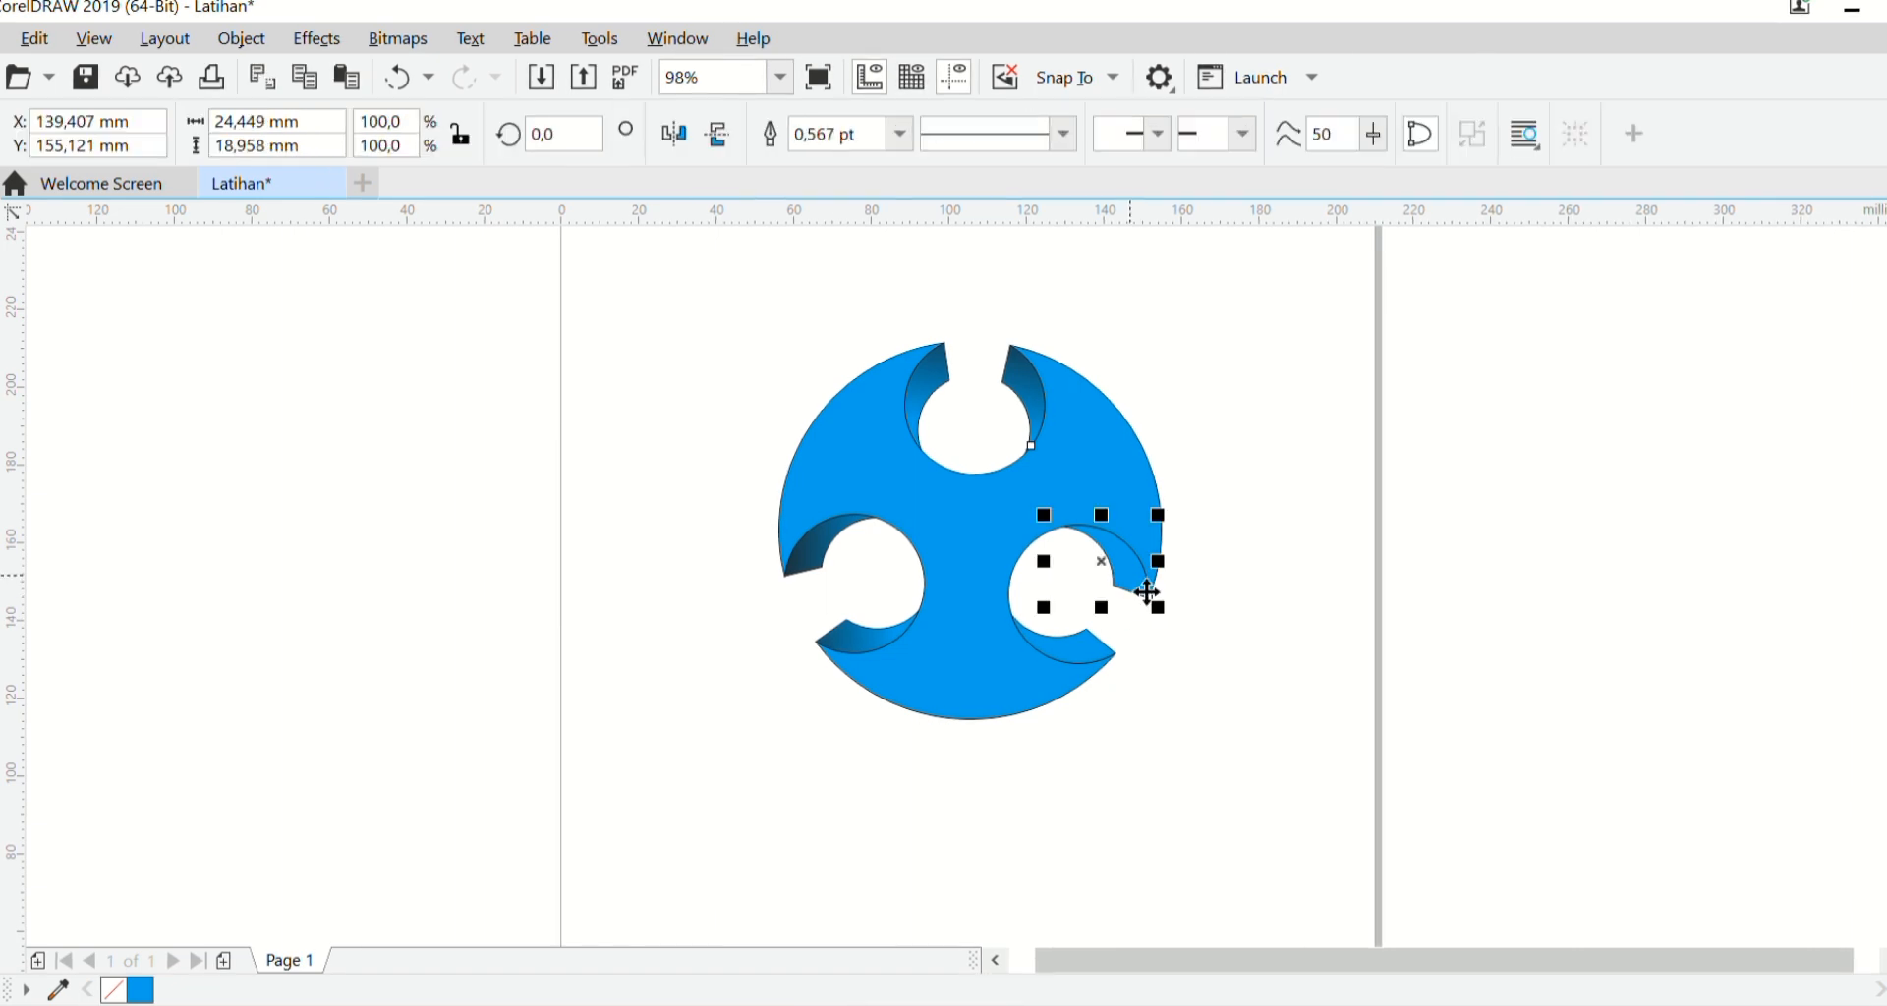
pyautogui.keyDown('shift'); pyautogui.click(1099, 651); pyautogui.keyUp('shift')
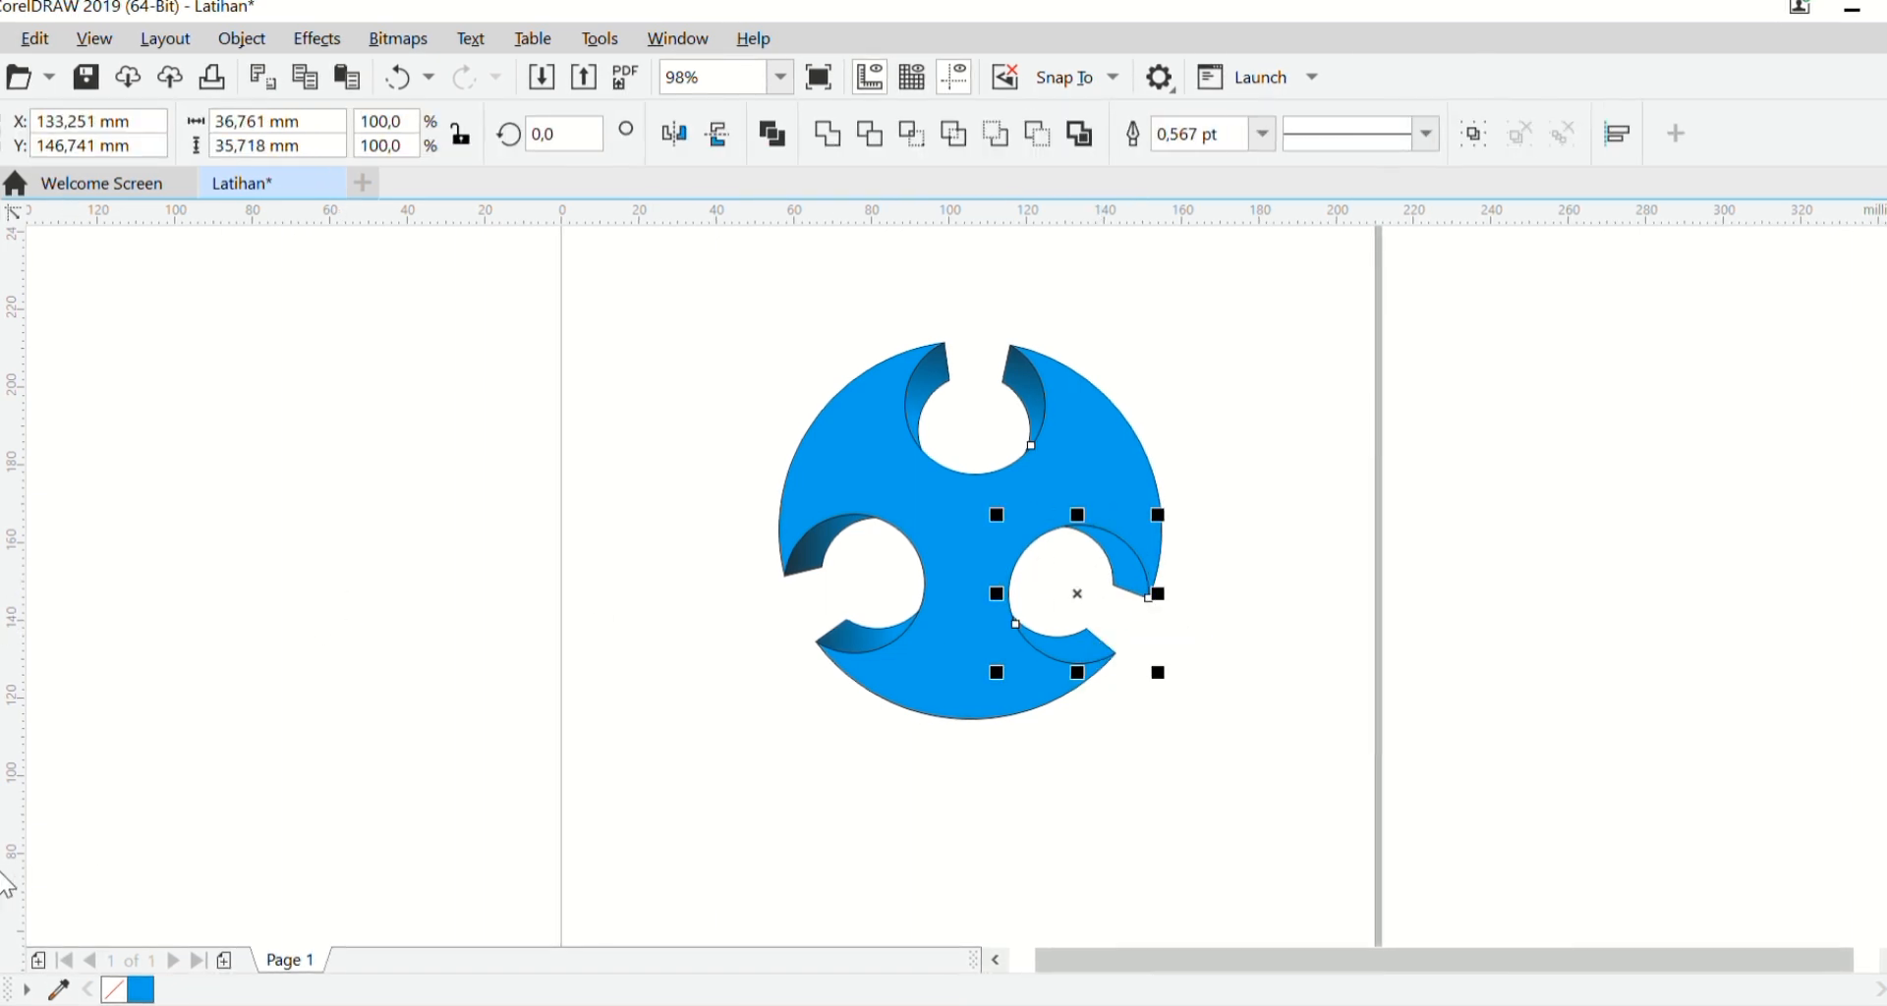
pyautogui.press('space')
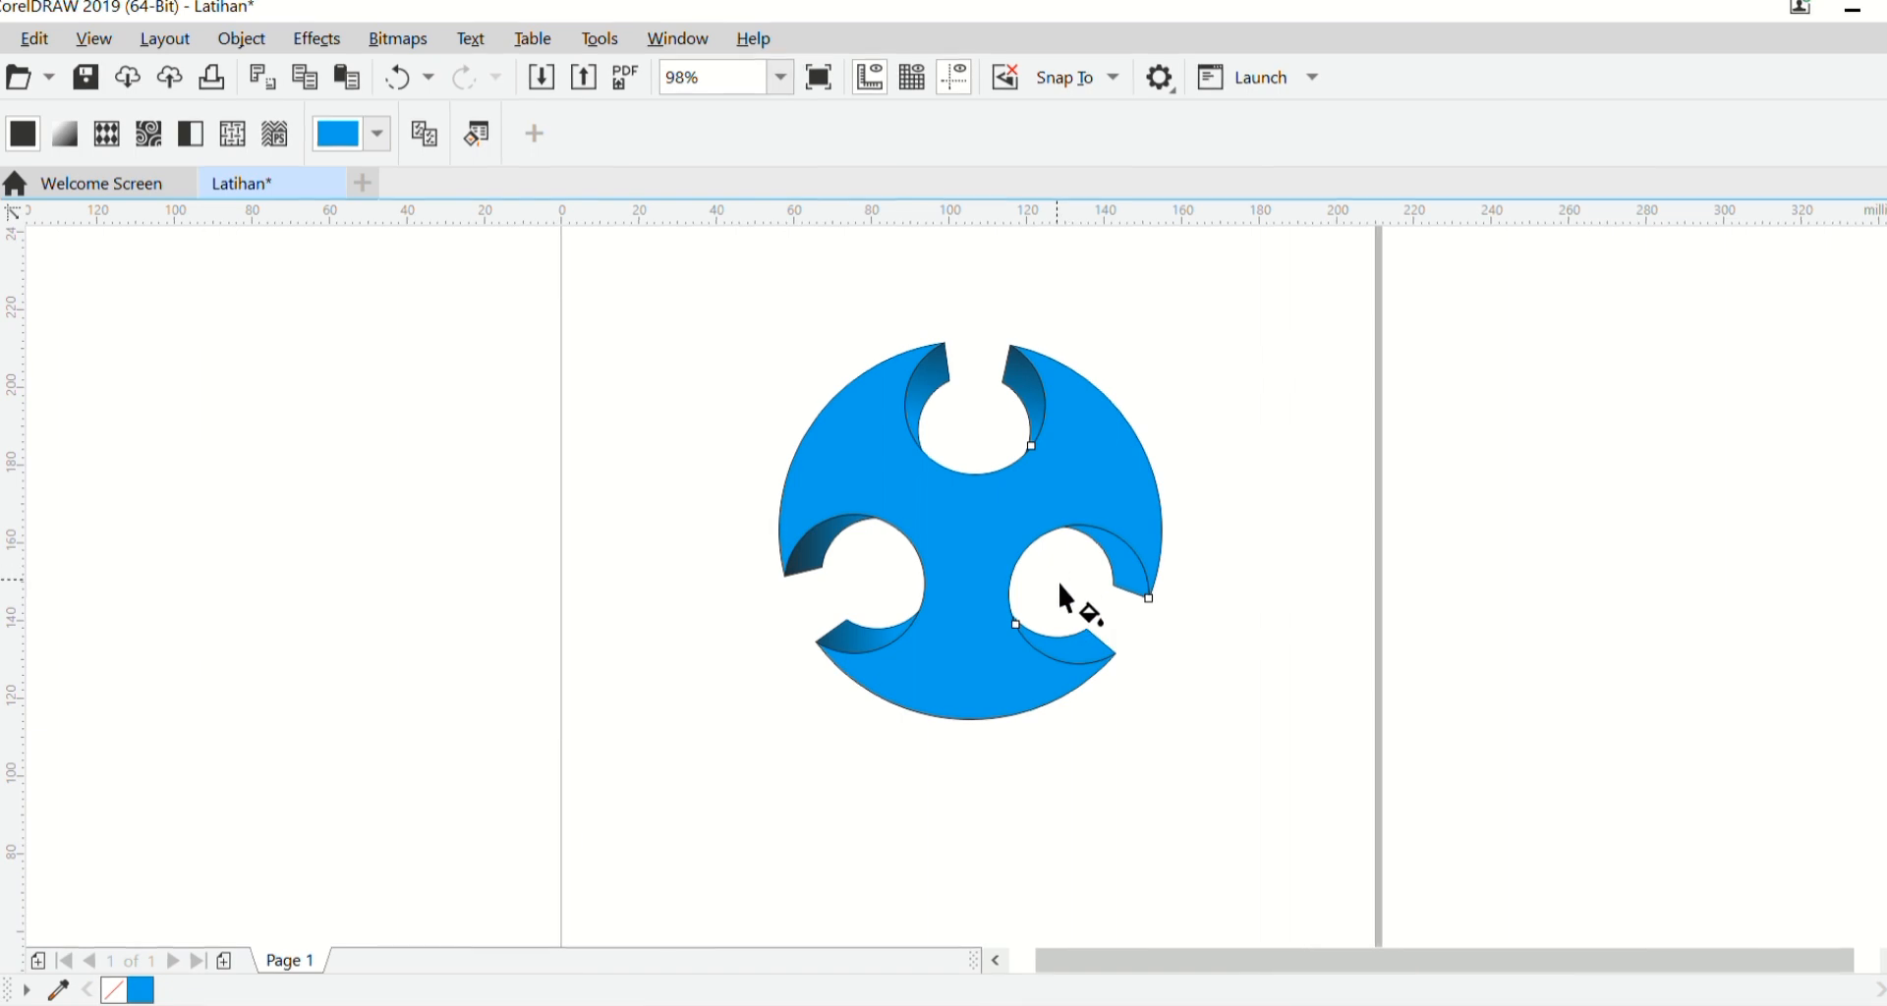
pyautogui.moveTo(1059, 584); pyautogui.dragTo(1148, 747)
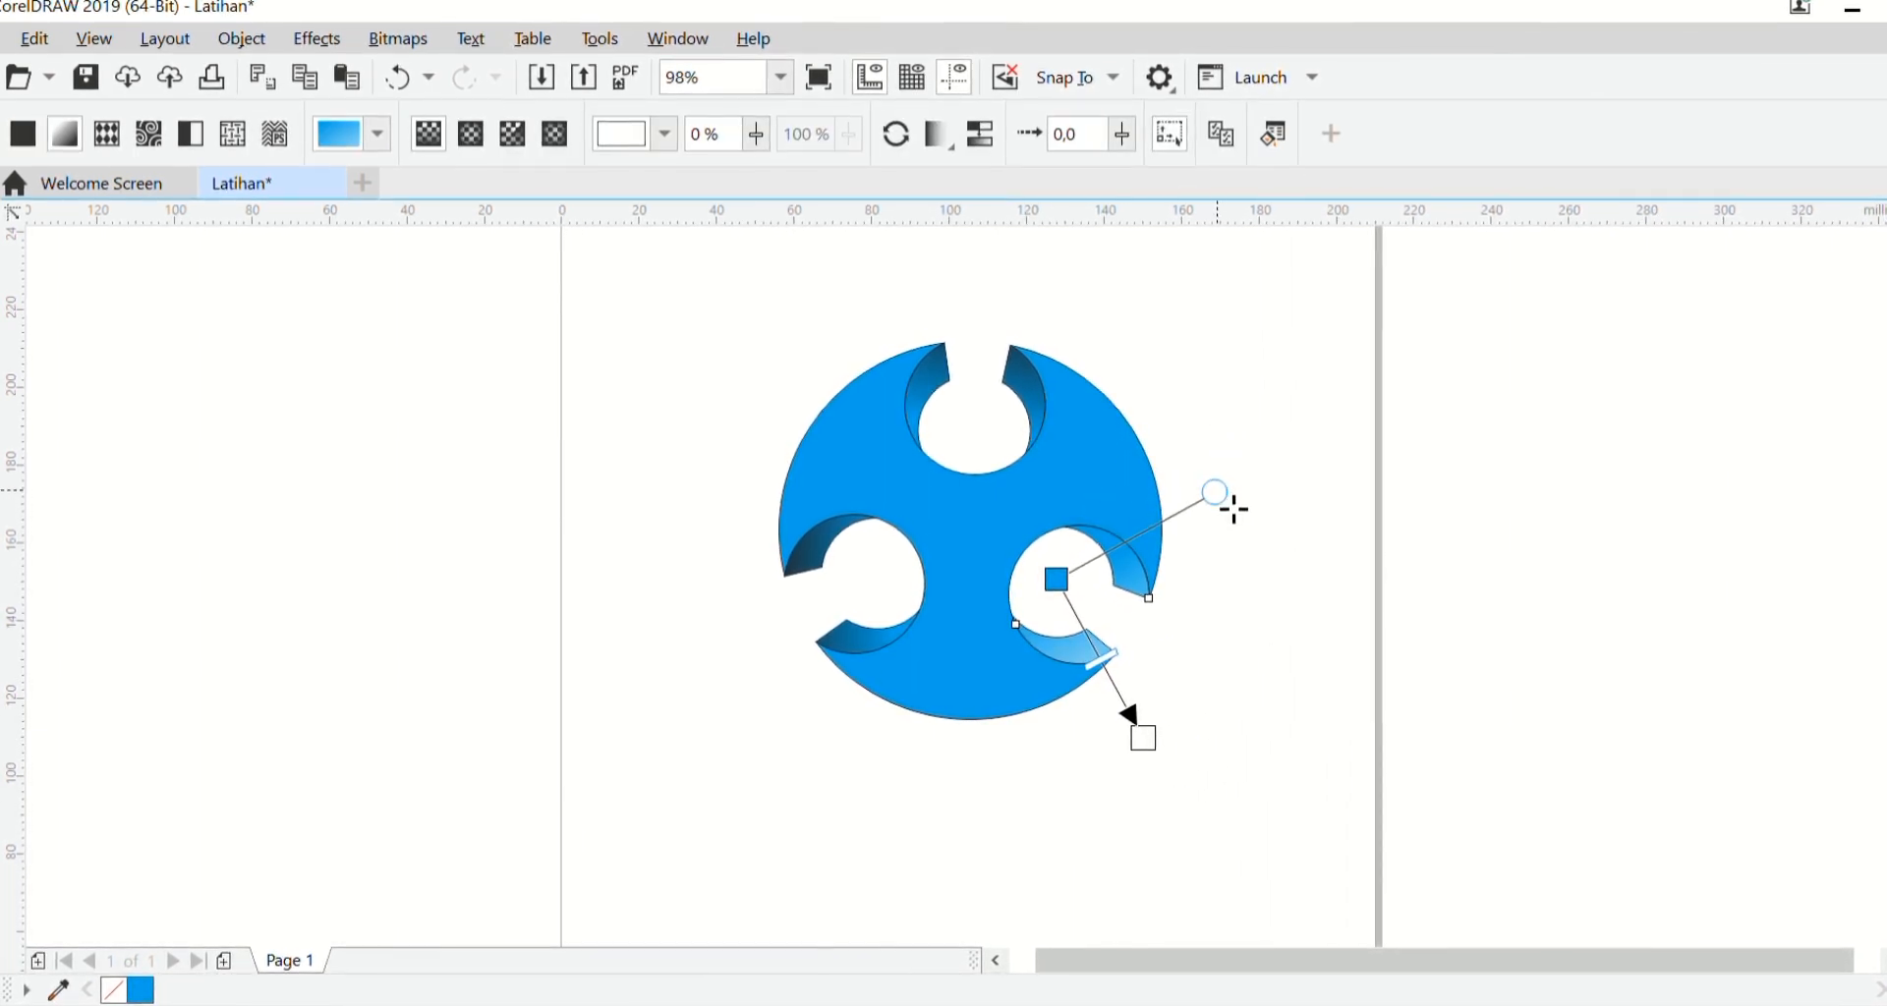
pyautogui.moveTo(1230, 509); pyautogui.dragTo(1163, 472)
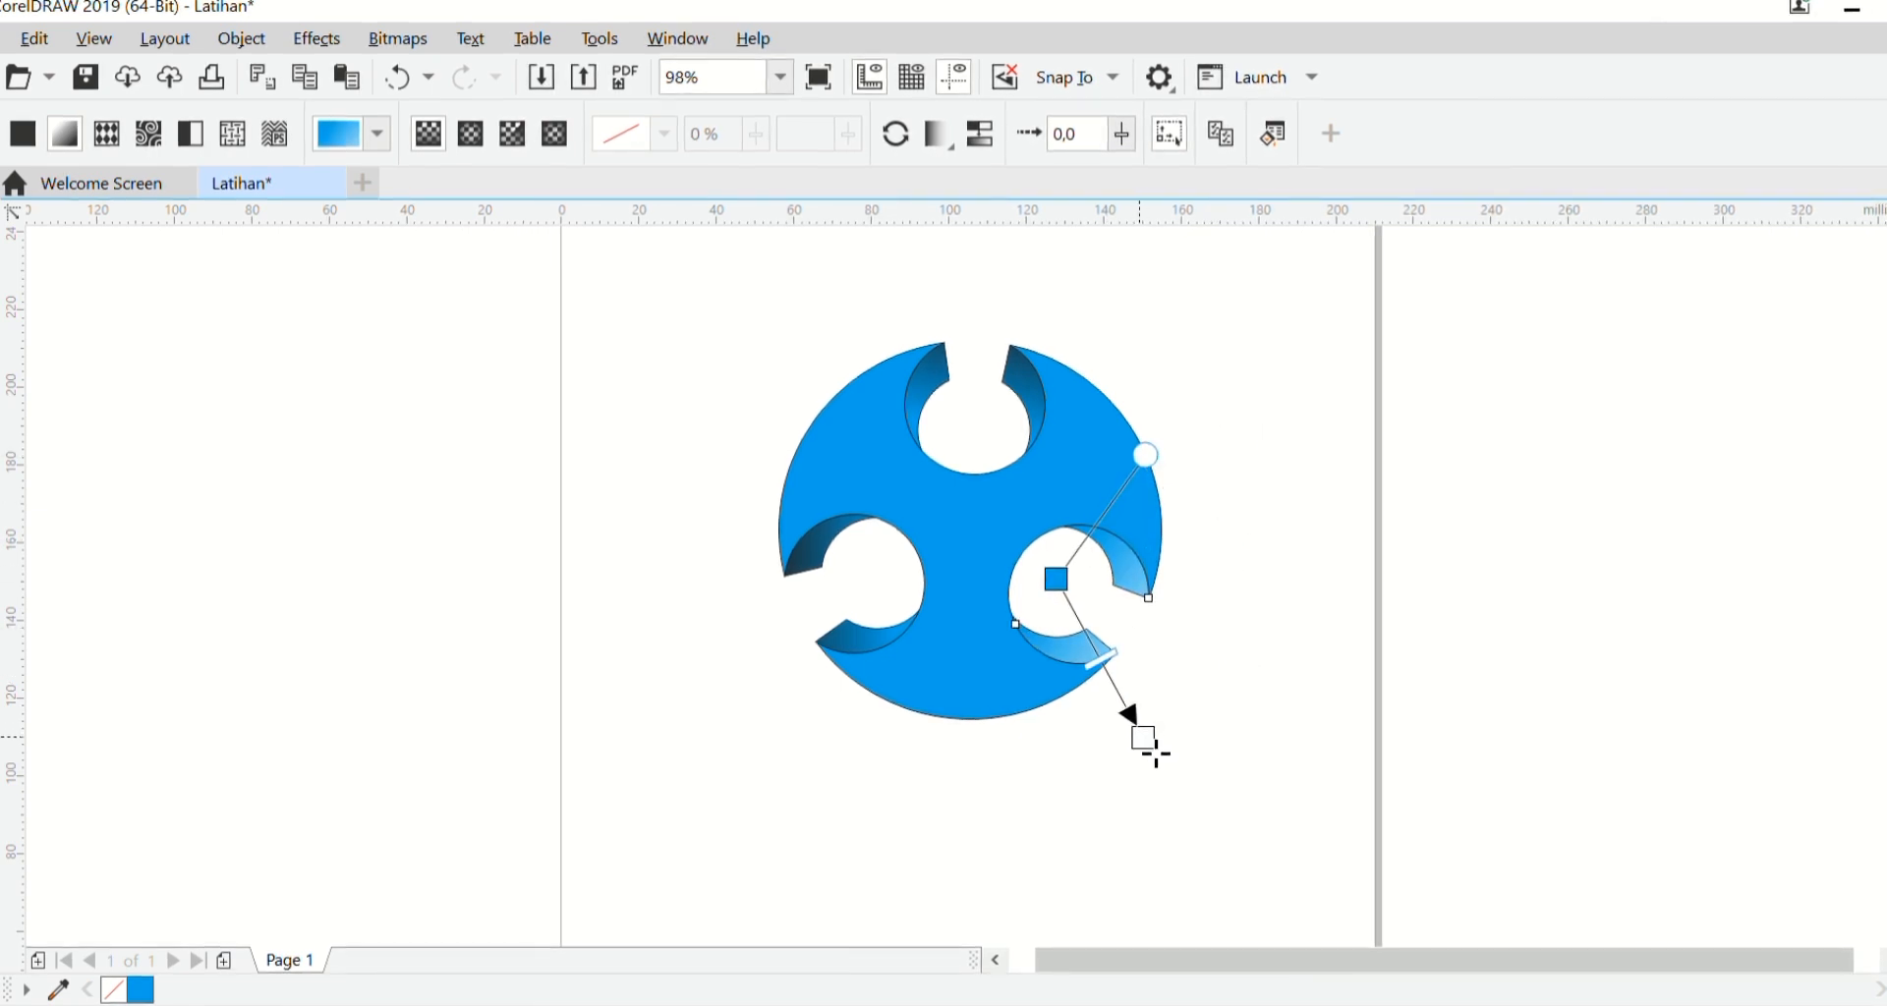
# Step: Set the outer end colour of the lower-right notch's gradient to black and adjust its skew and direction slightly
pyautogui.click(1152, 749)
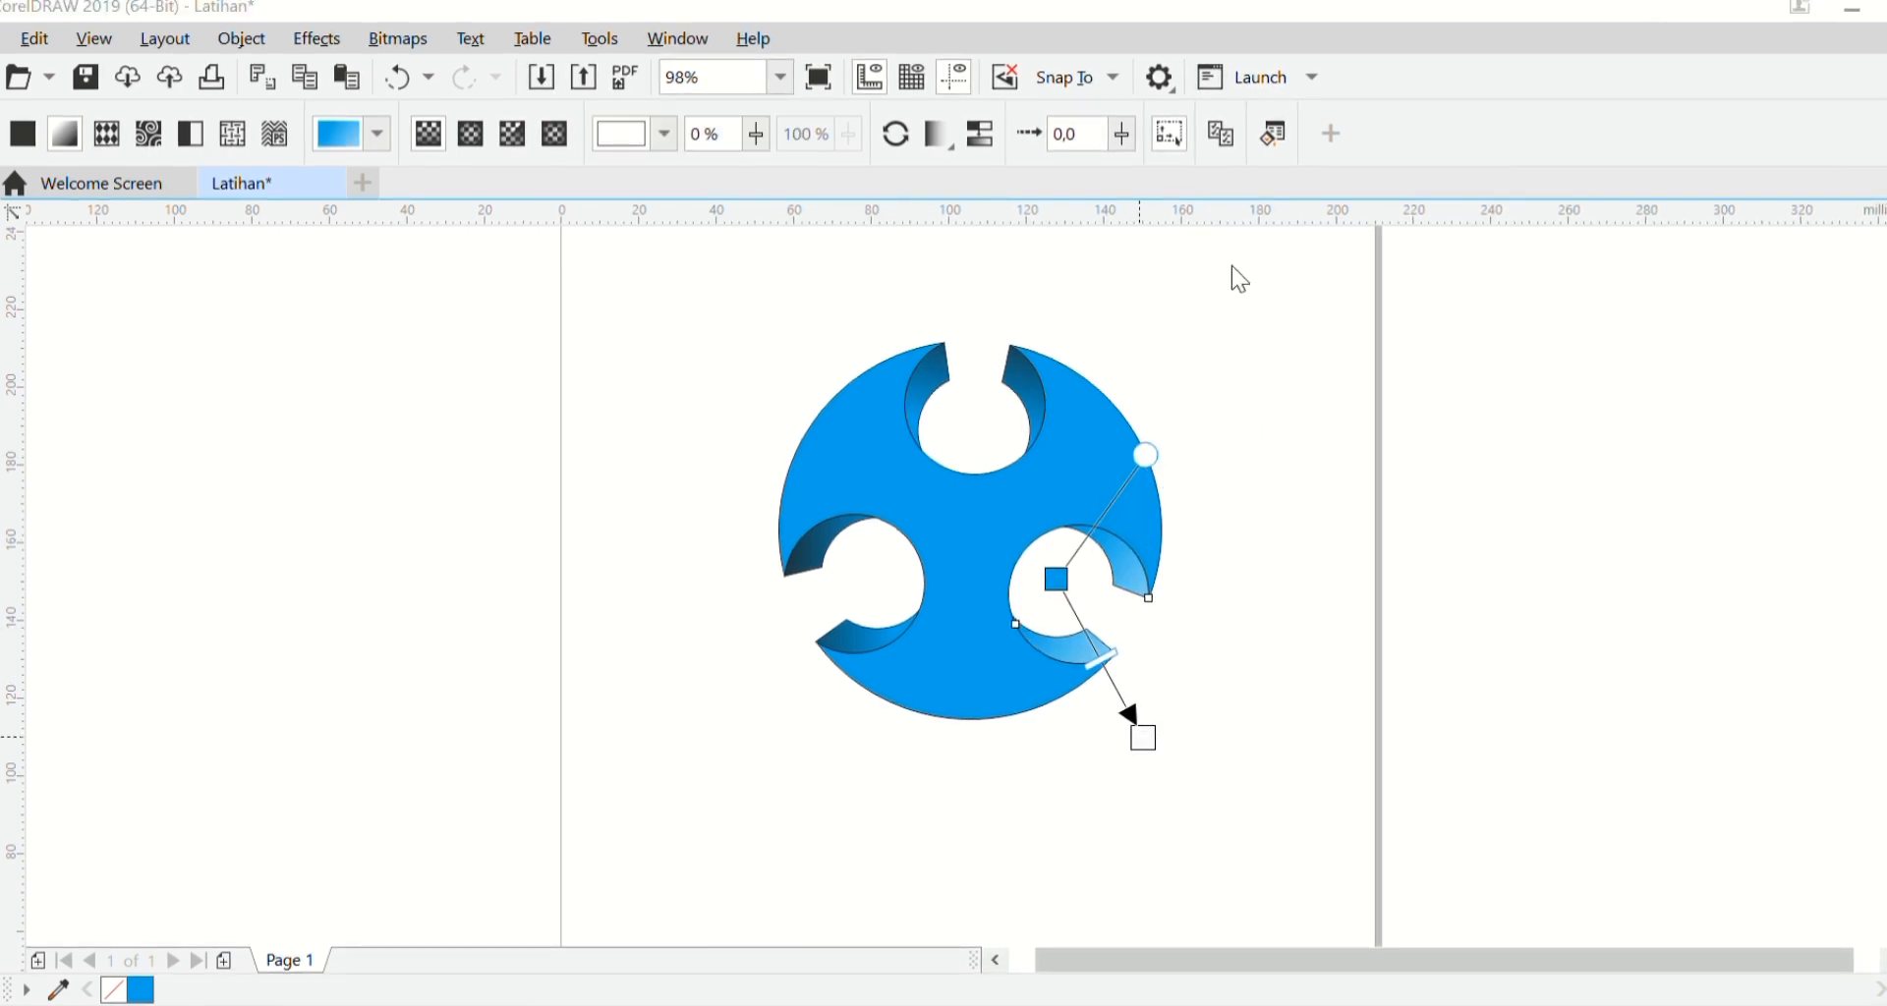
pyautogui.click(1152, 346)
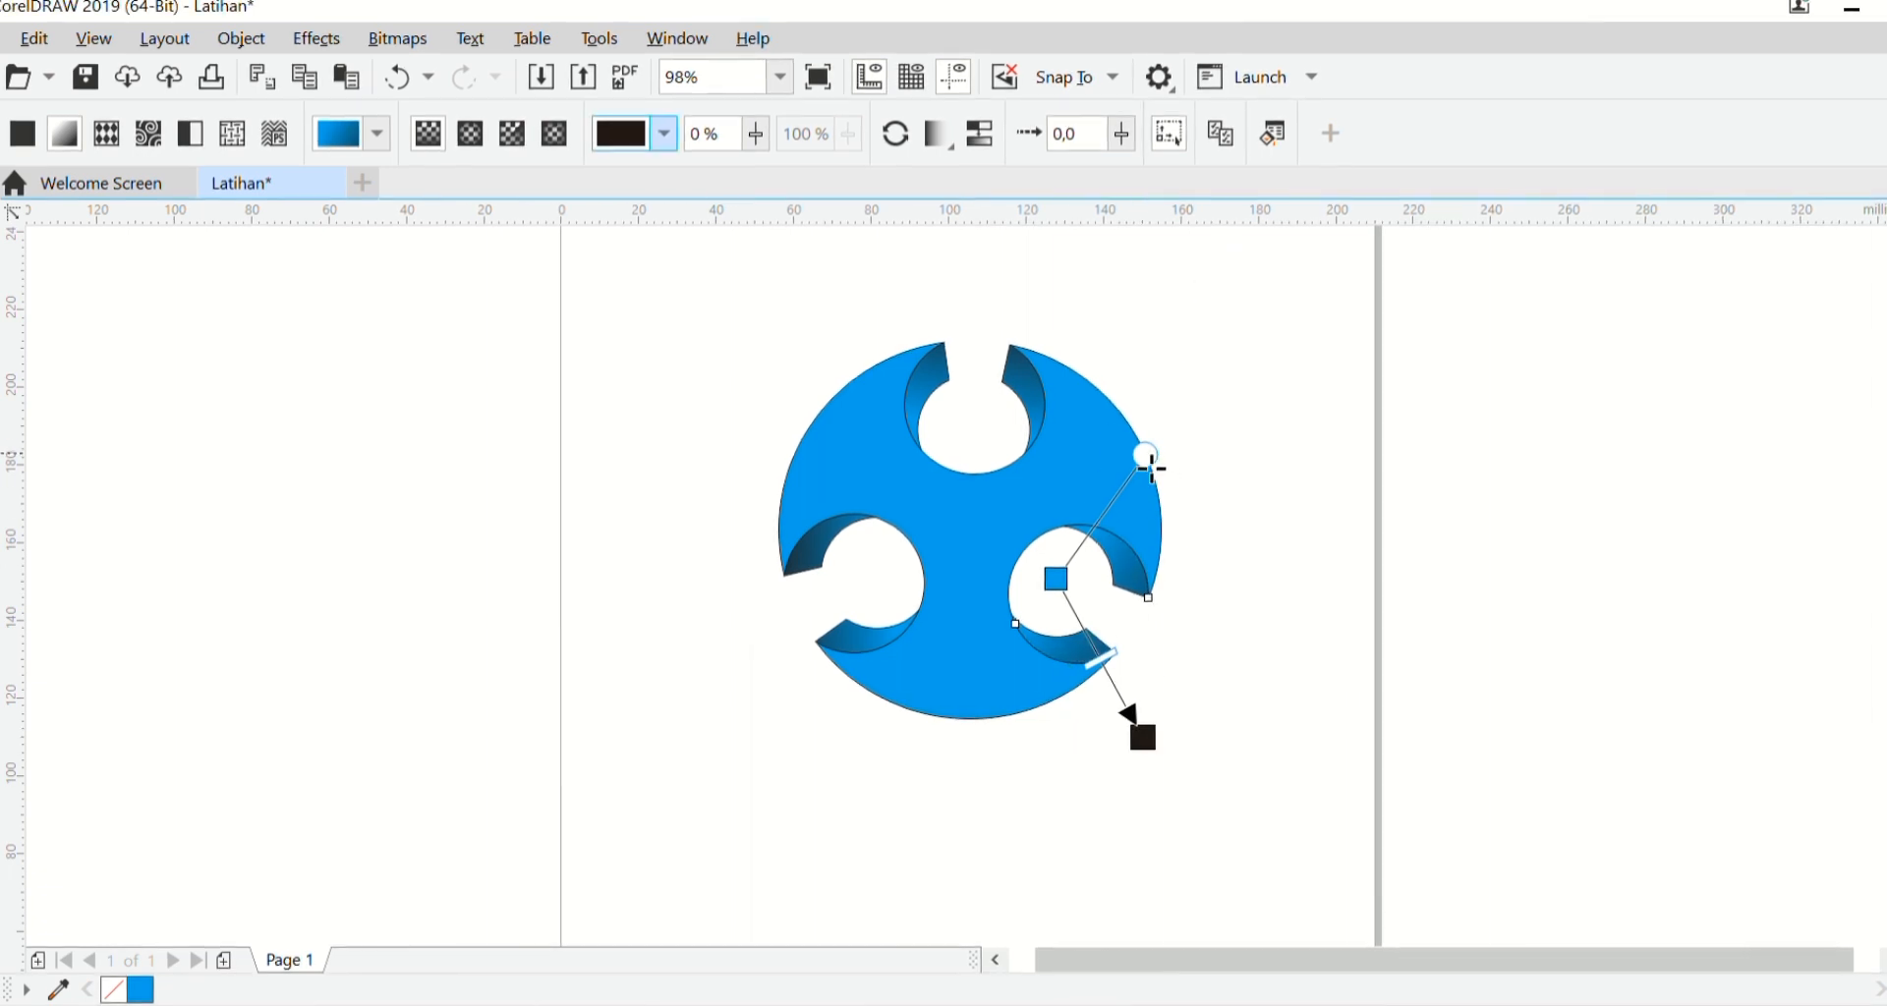
pyautogui.moveTo(1146, 456); pyautogui.dragTo(1124, 452)
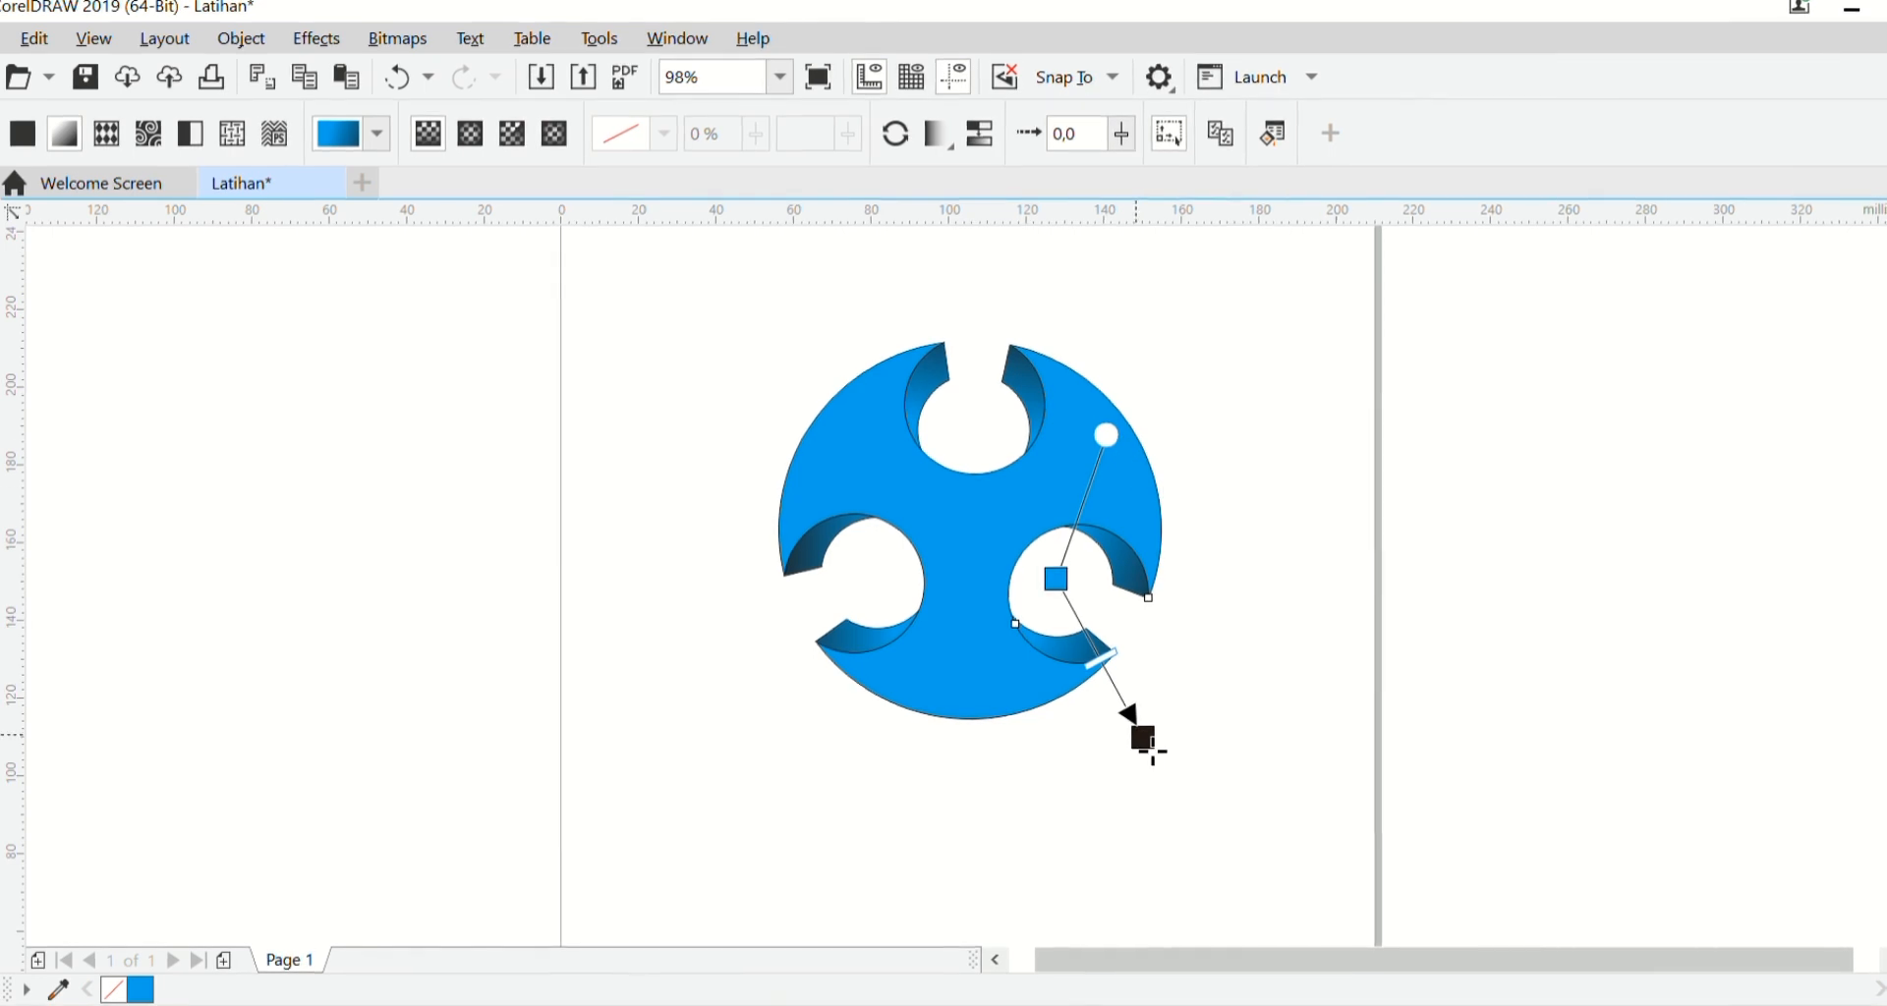
pyautogui.moveTo(1148, 750); pyautogui.dragTo(1132, 764)
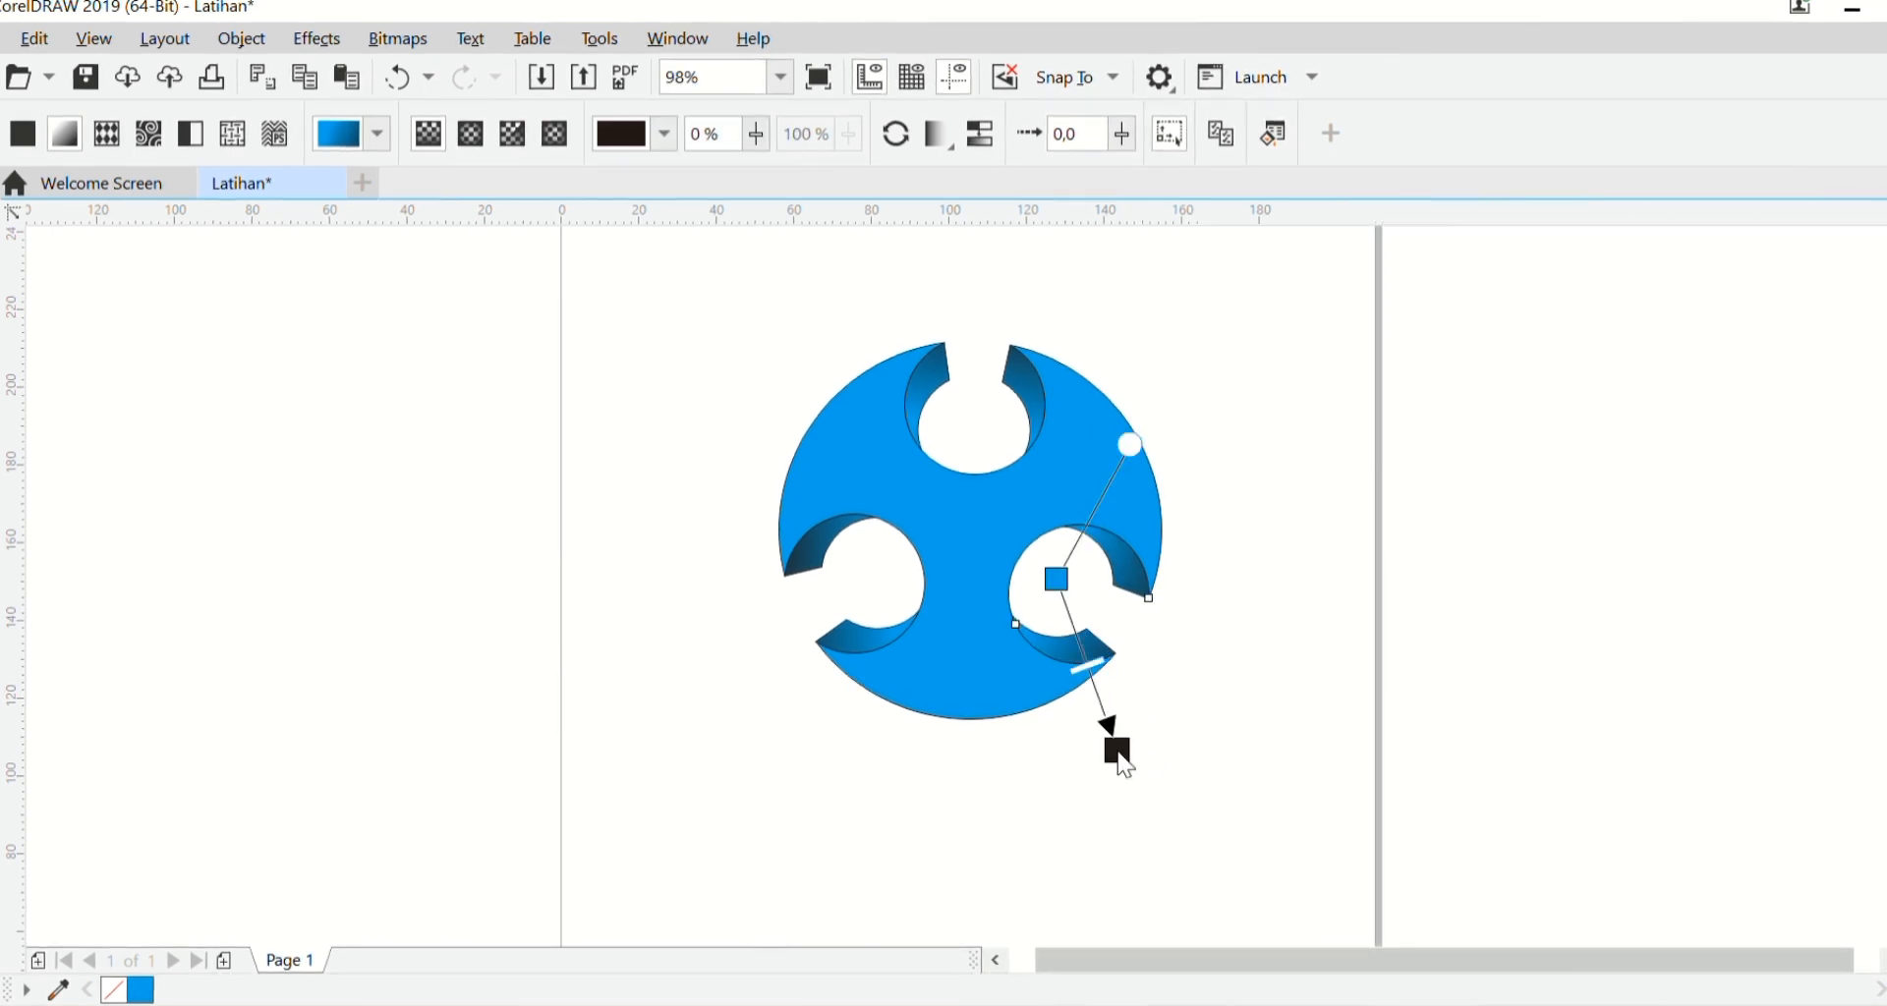
pyautogui.click(1292, 625)
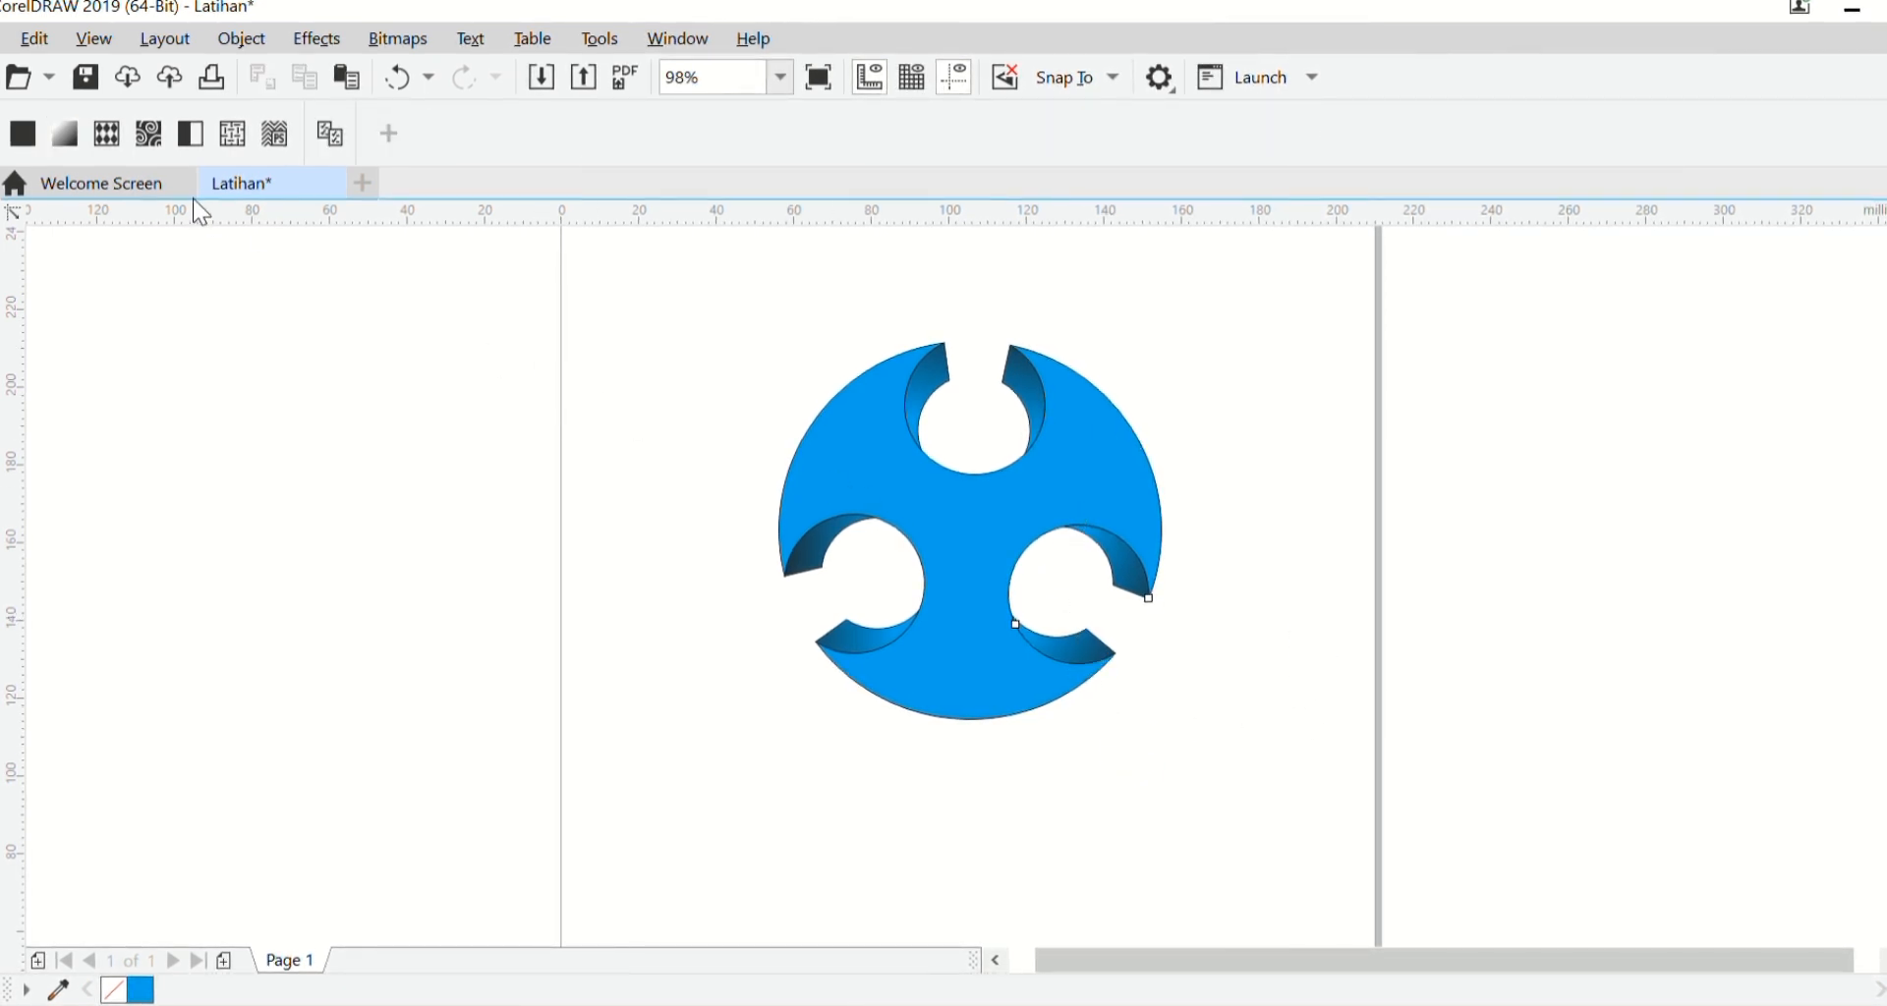
# Step: Copy the blue front shape to the right of the logo and centre a second copy scaled to 96.5% over it
pyautogui.press('space')
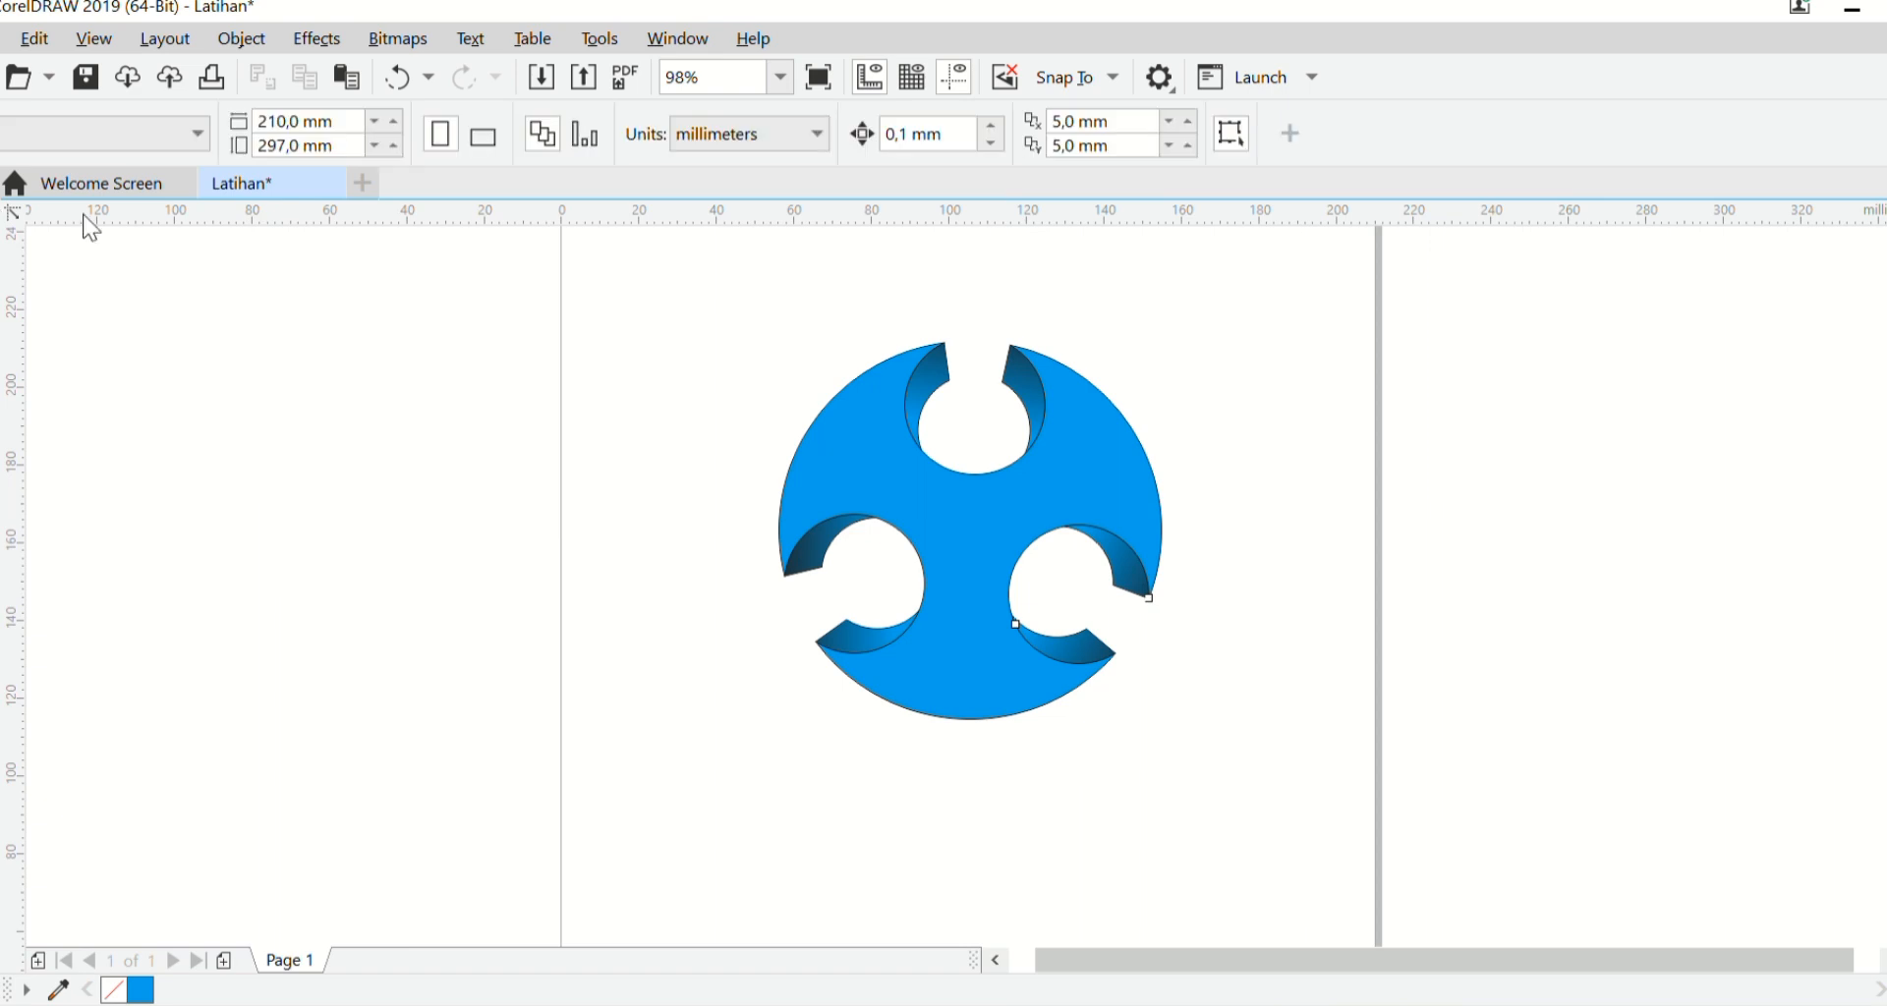
pyautogui.click(1015, 520)
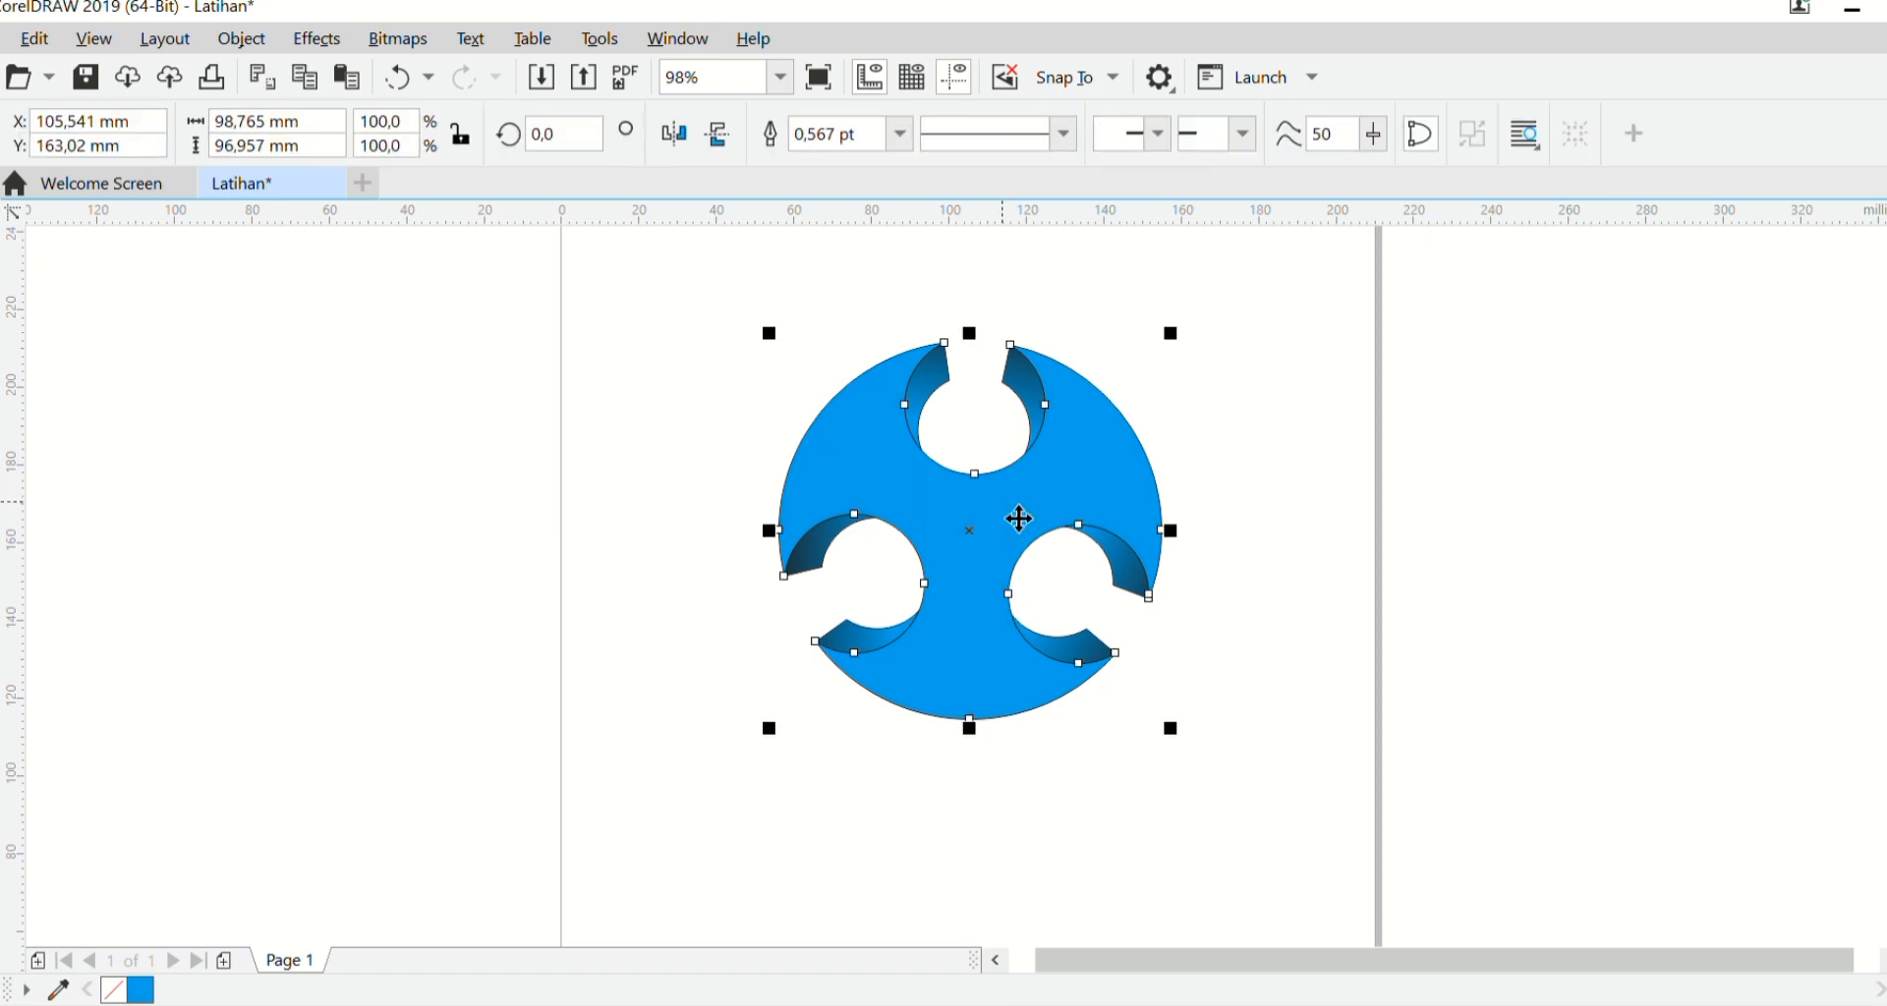
pyautogui.moveTo(1020, 519); pyautogui.dragTo(1453, 498)
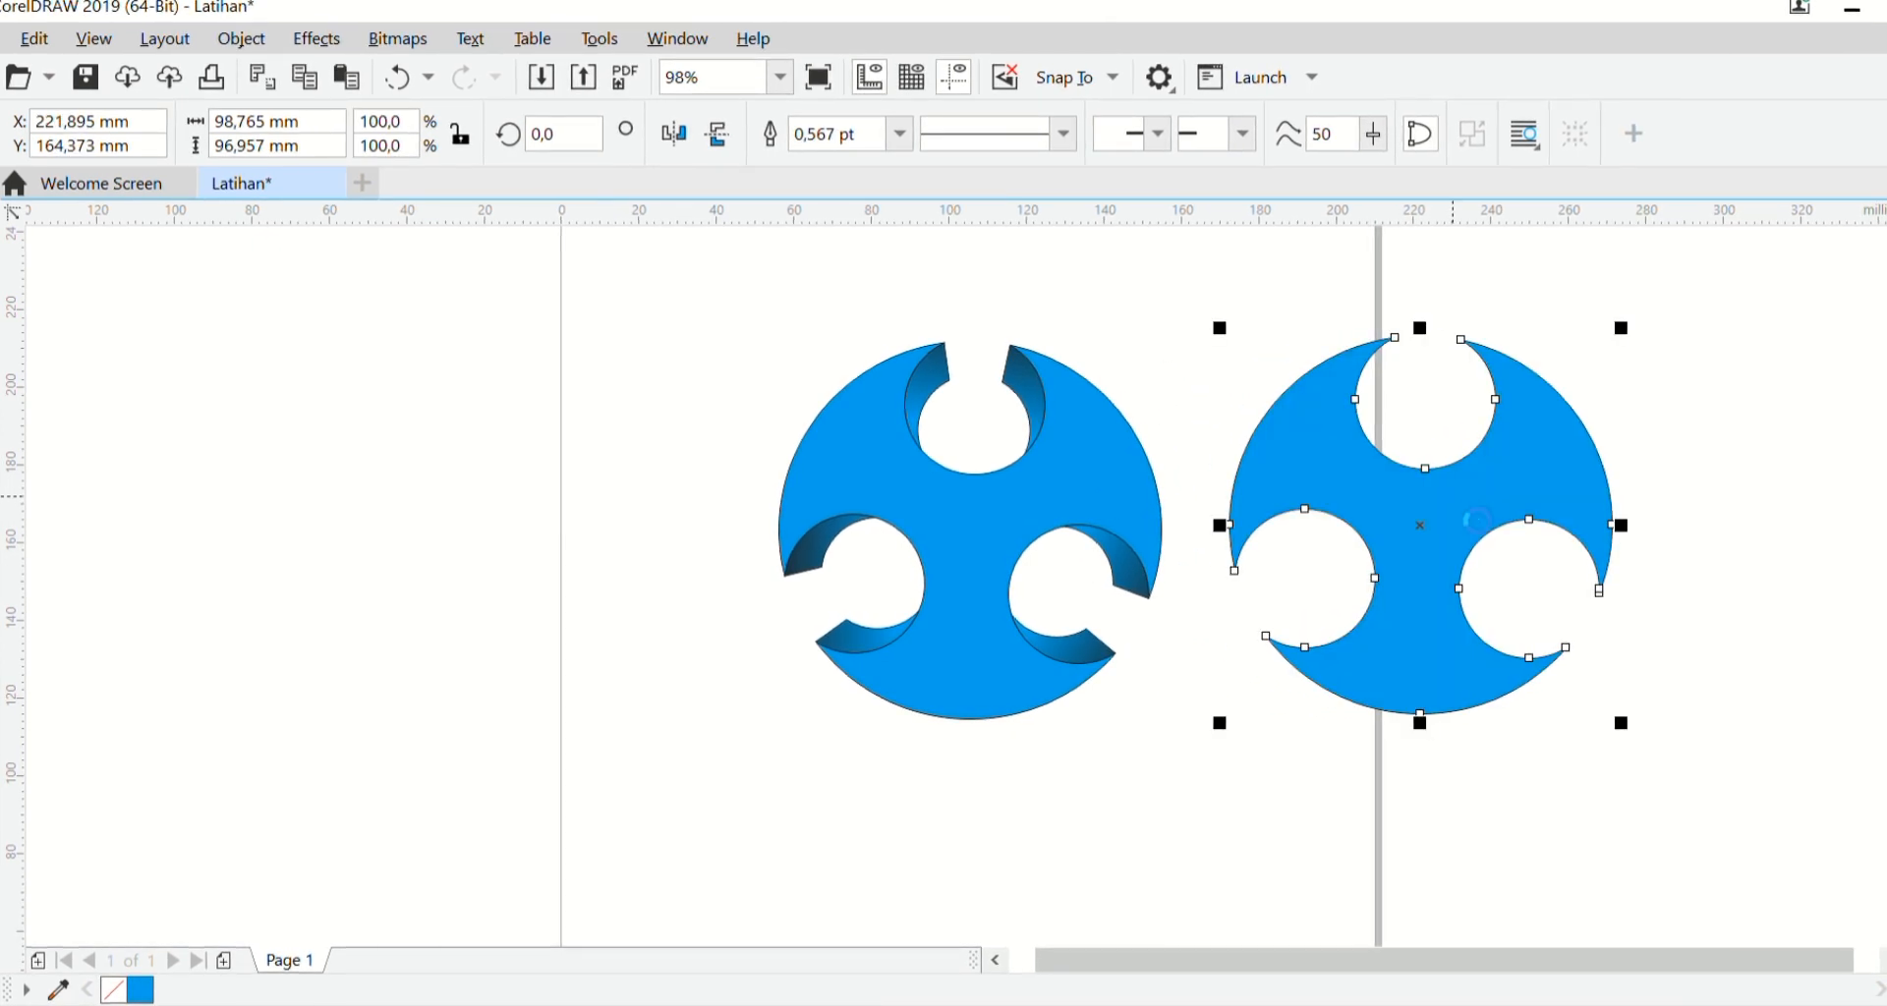
pyautogui.moveTo(1624, 330); pyautogui.dragTo(1648, 359)
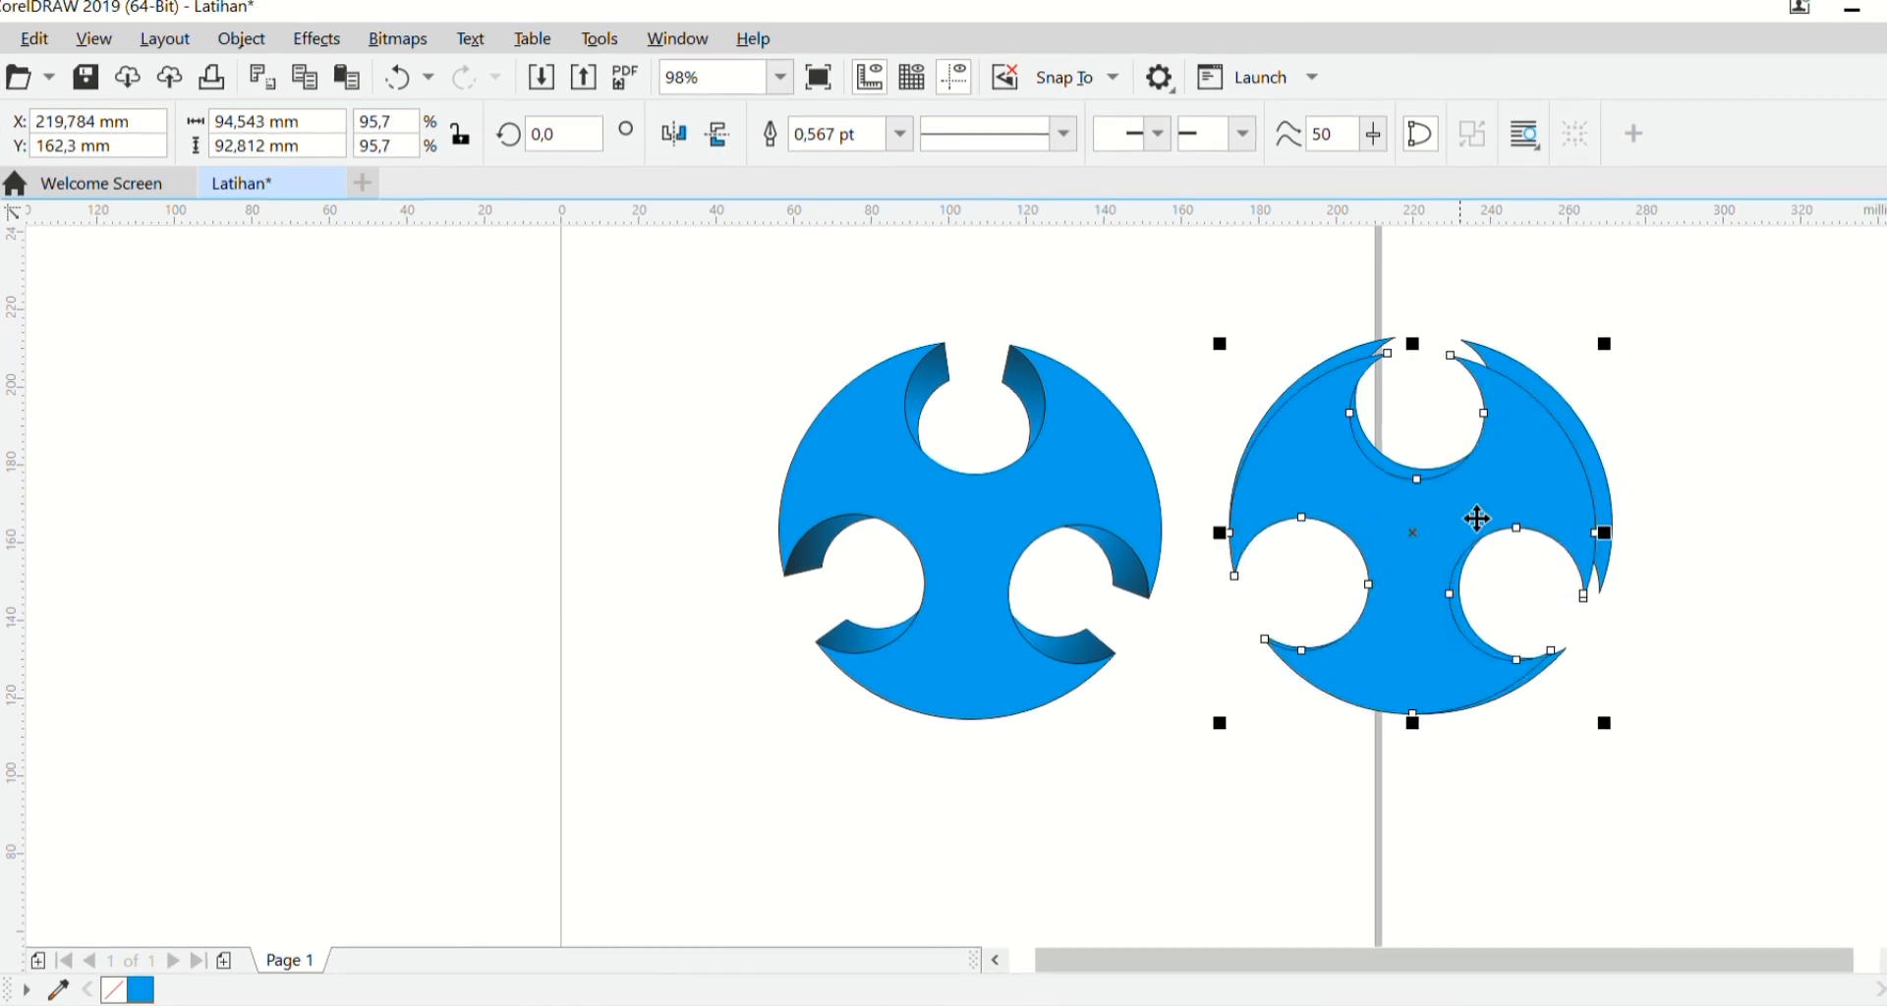
pyautogui.moveTo(1441, 516); pyautogui.dragTo(1451, 505)
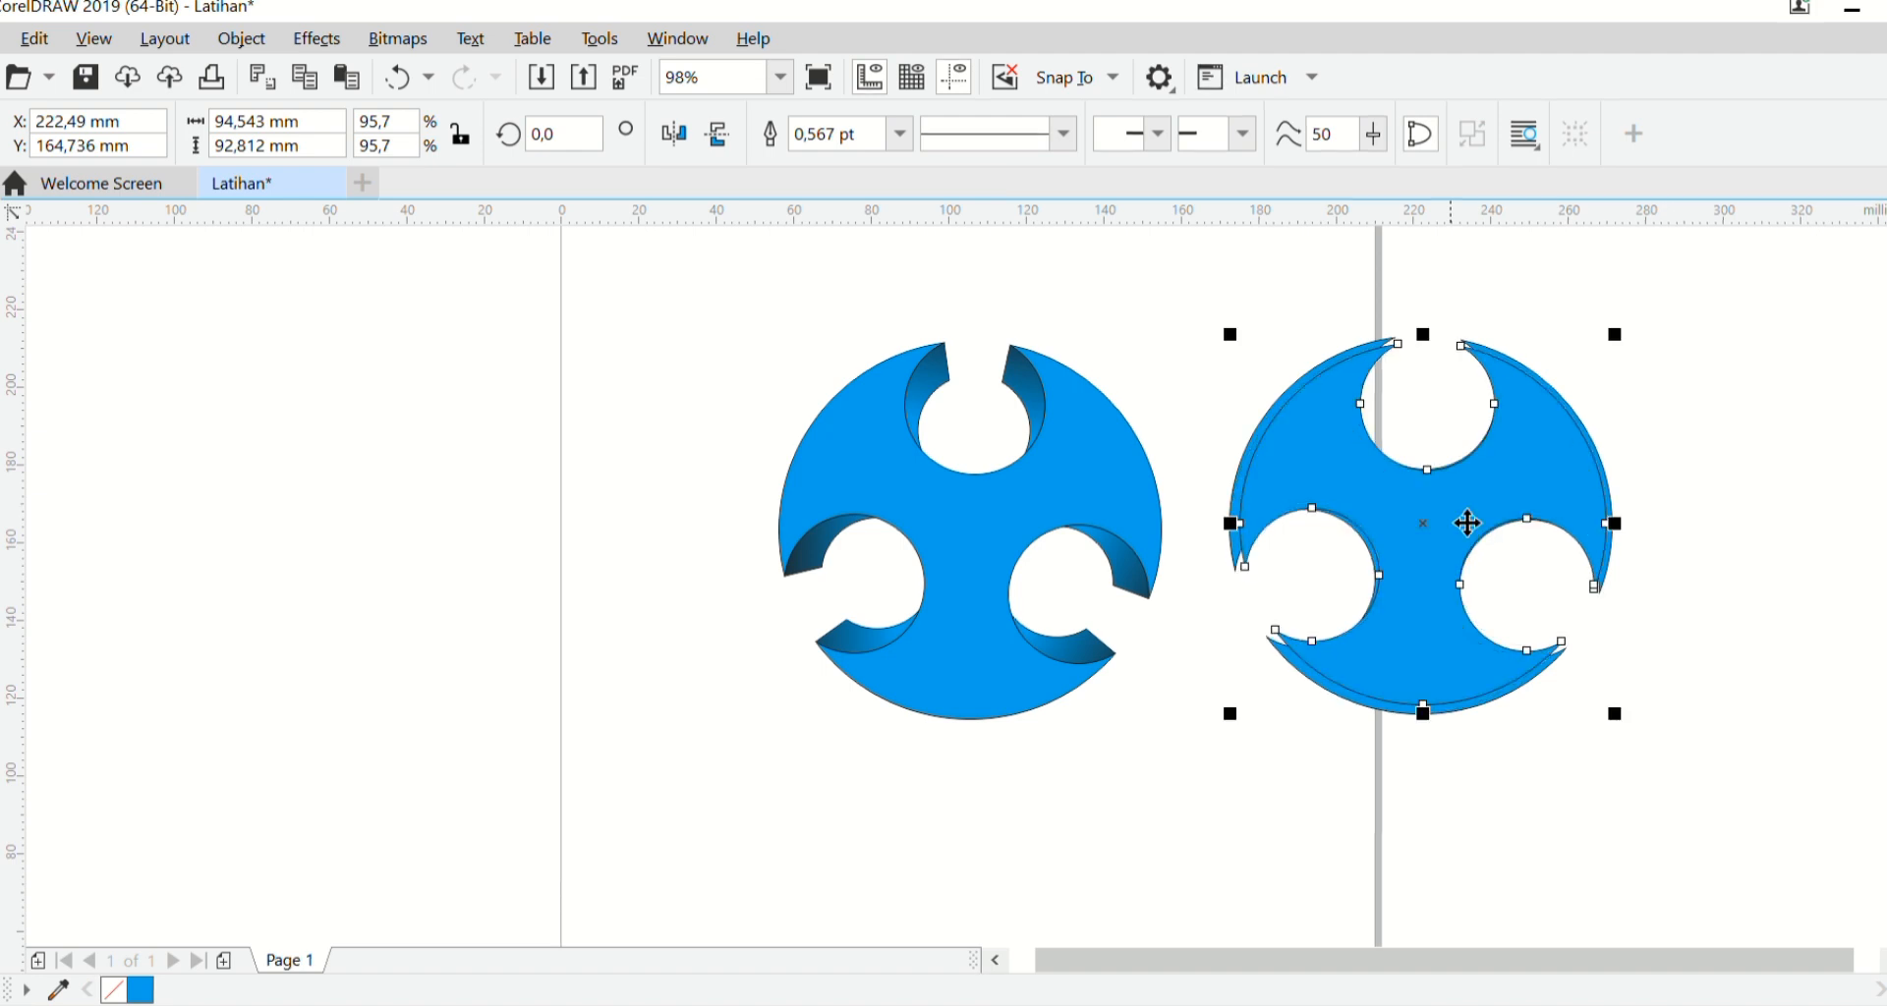
pyautogui.moveTo(1233, 715); pyautogui.dragTo(1241, 739)
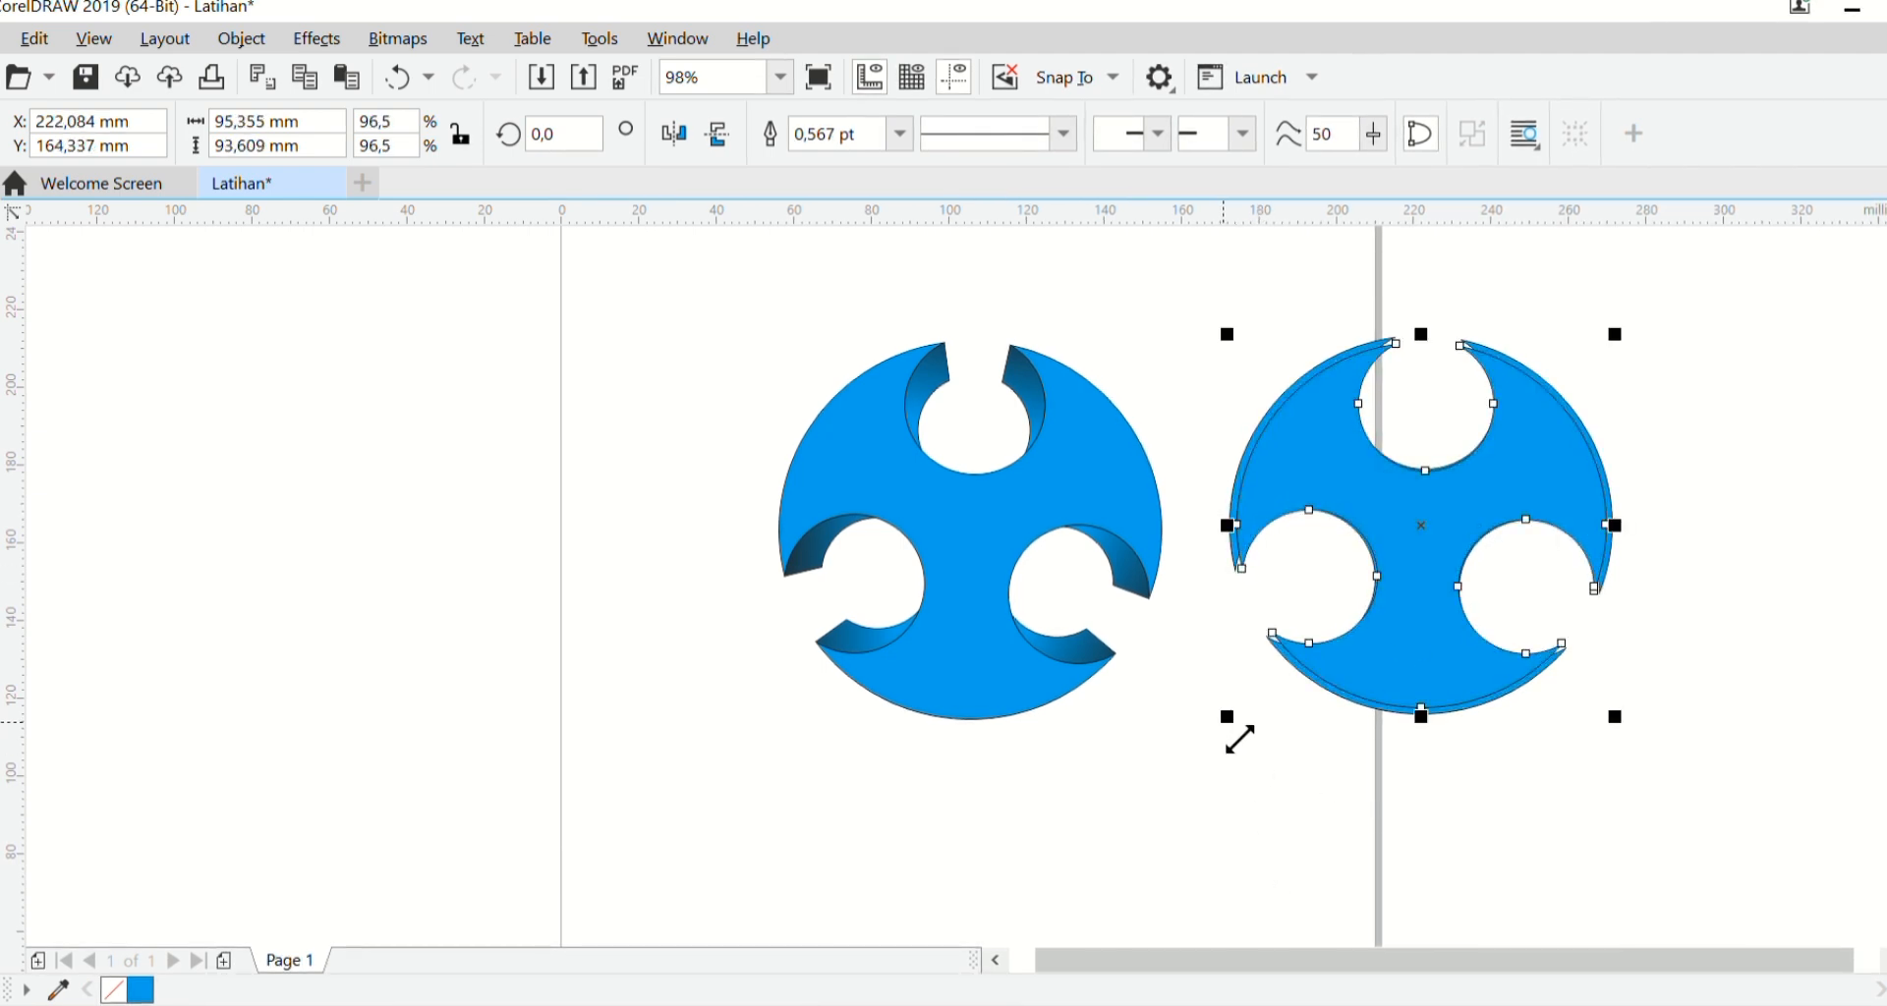
# Step: Apply Front Minus Back to the two overlapping copies and fill the remaining thin crescents with white
pyautogui.moveTo(1187, 273); pyautogui.dragTo(1678, 759)
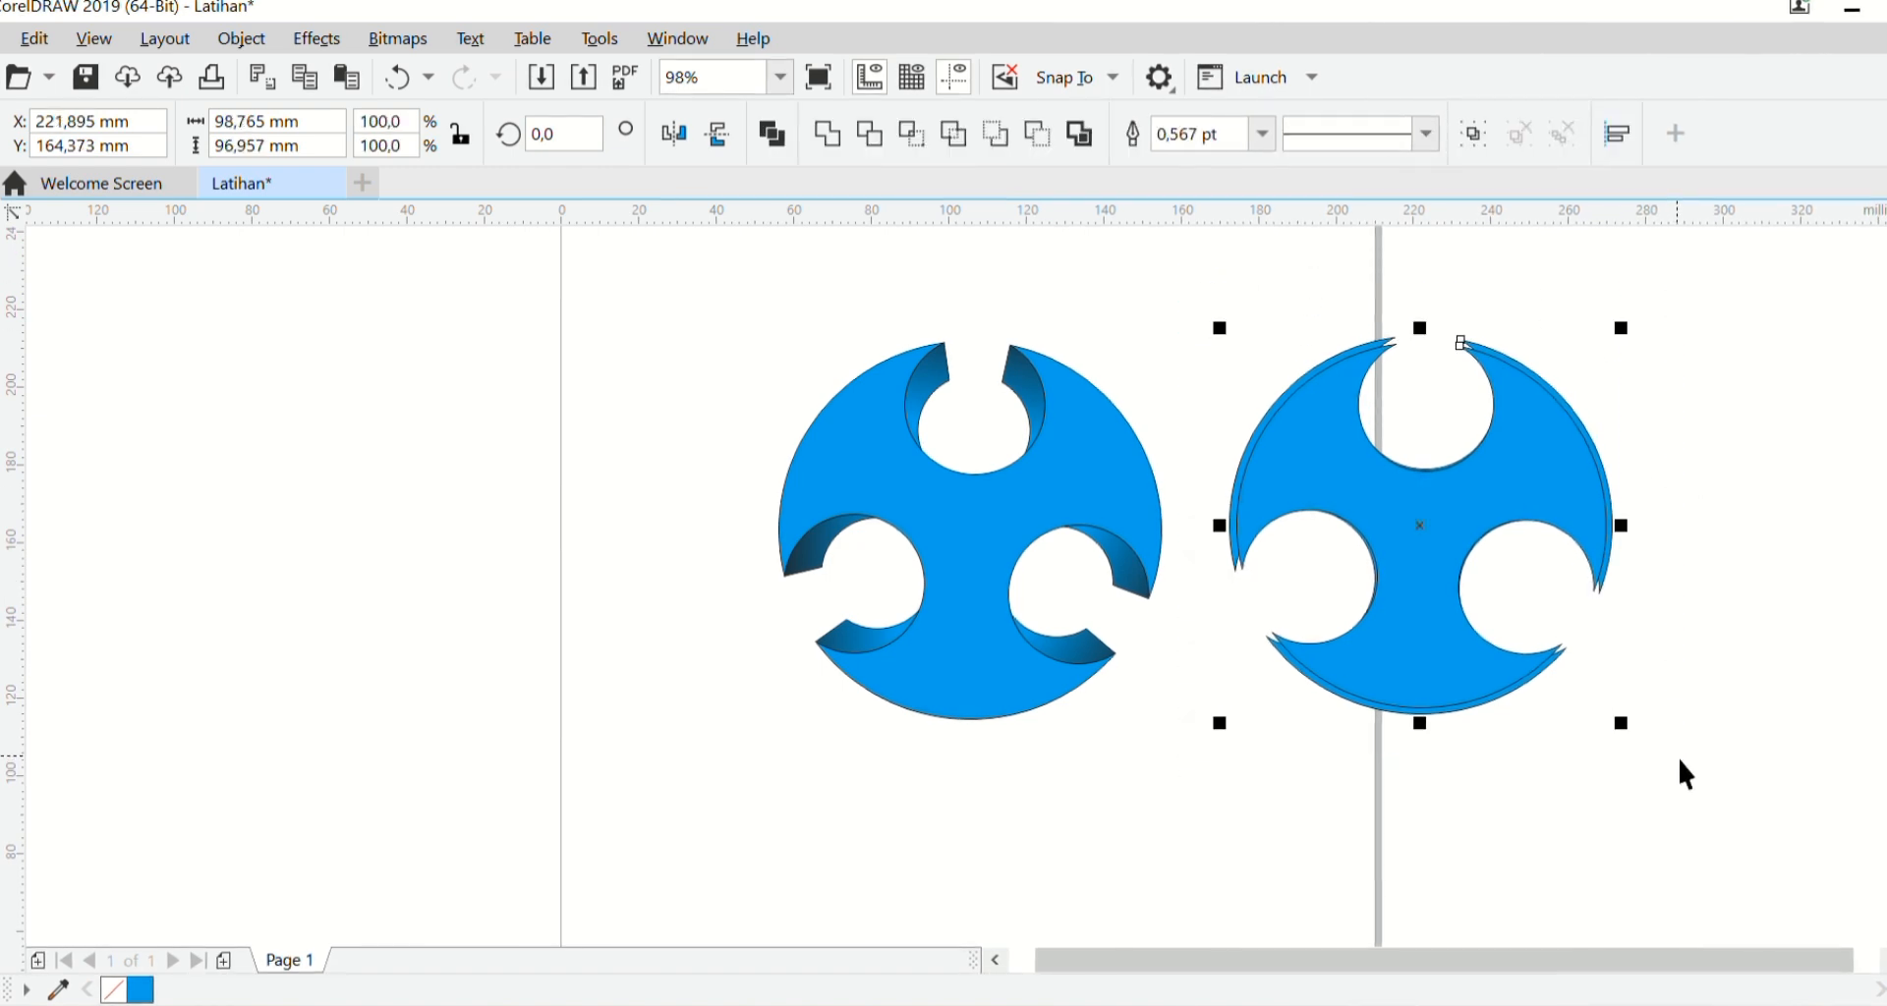
pyautogui.click(996, 134)
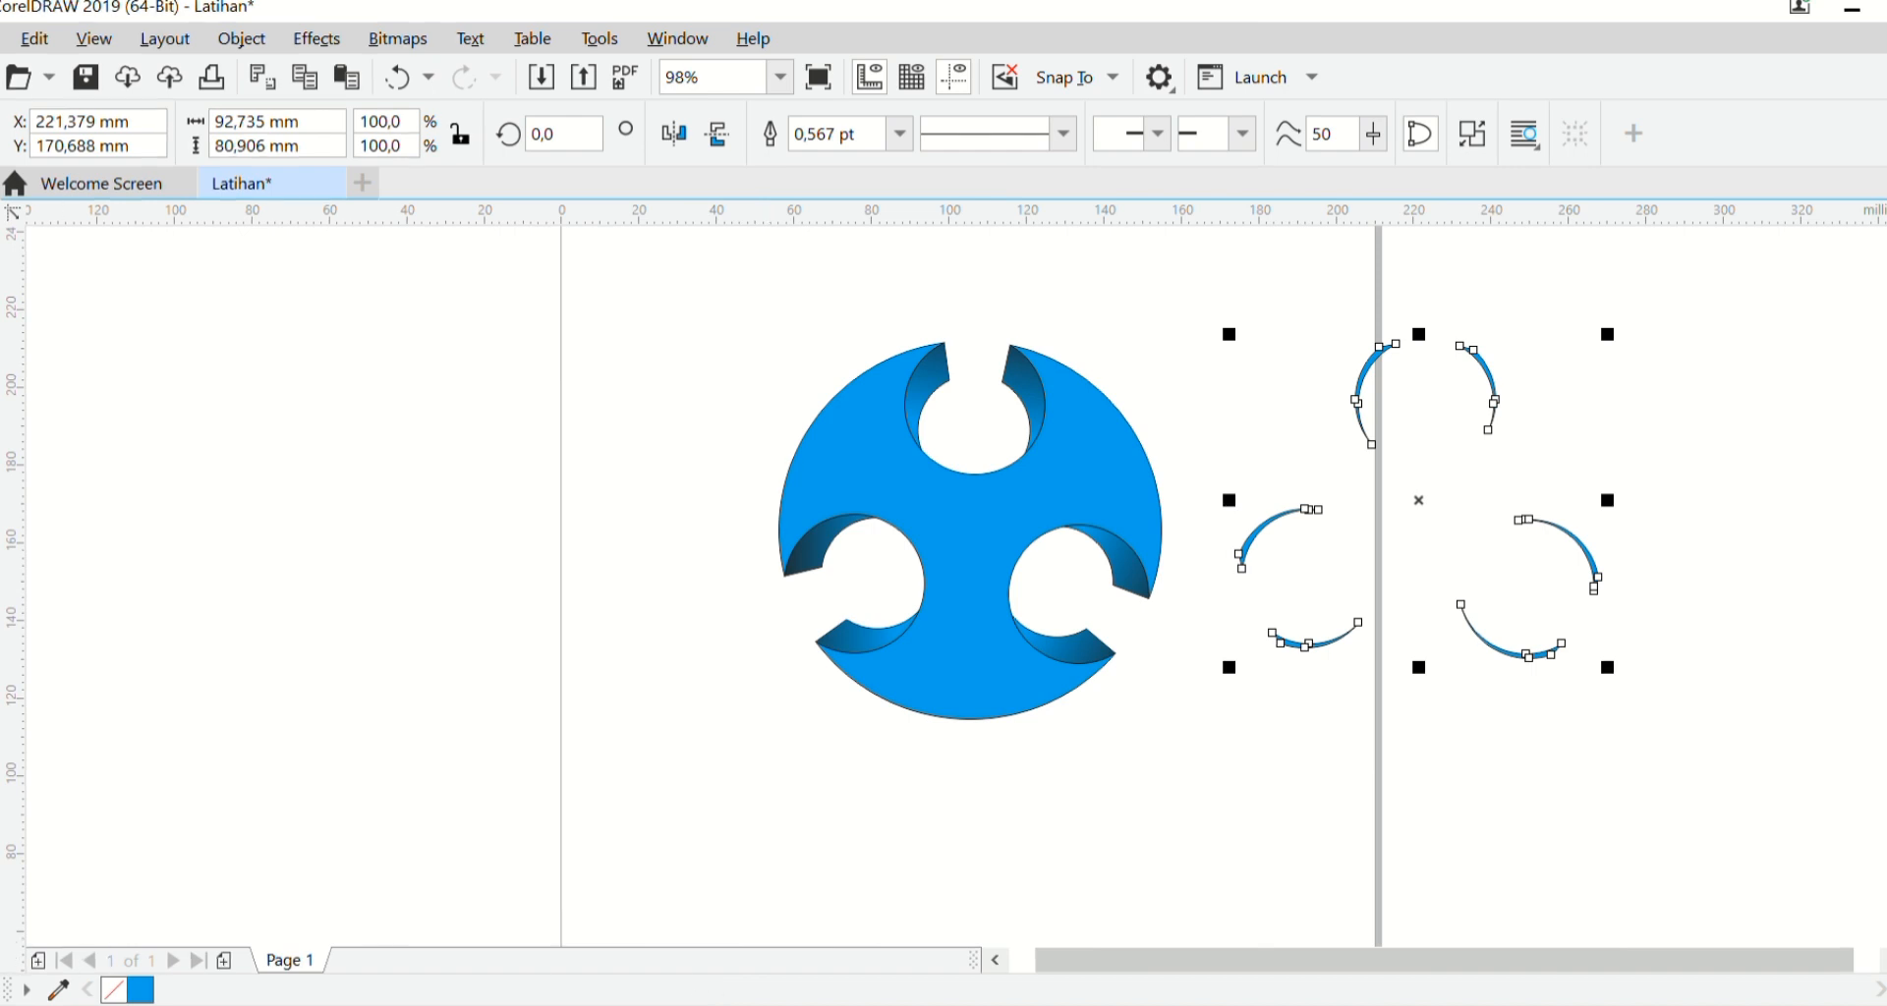
pyautogui.press('g')
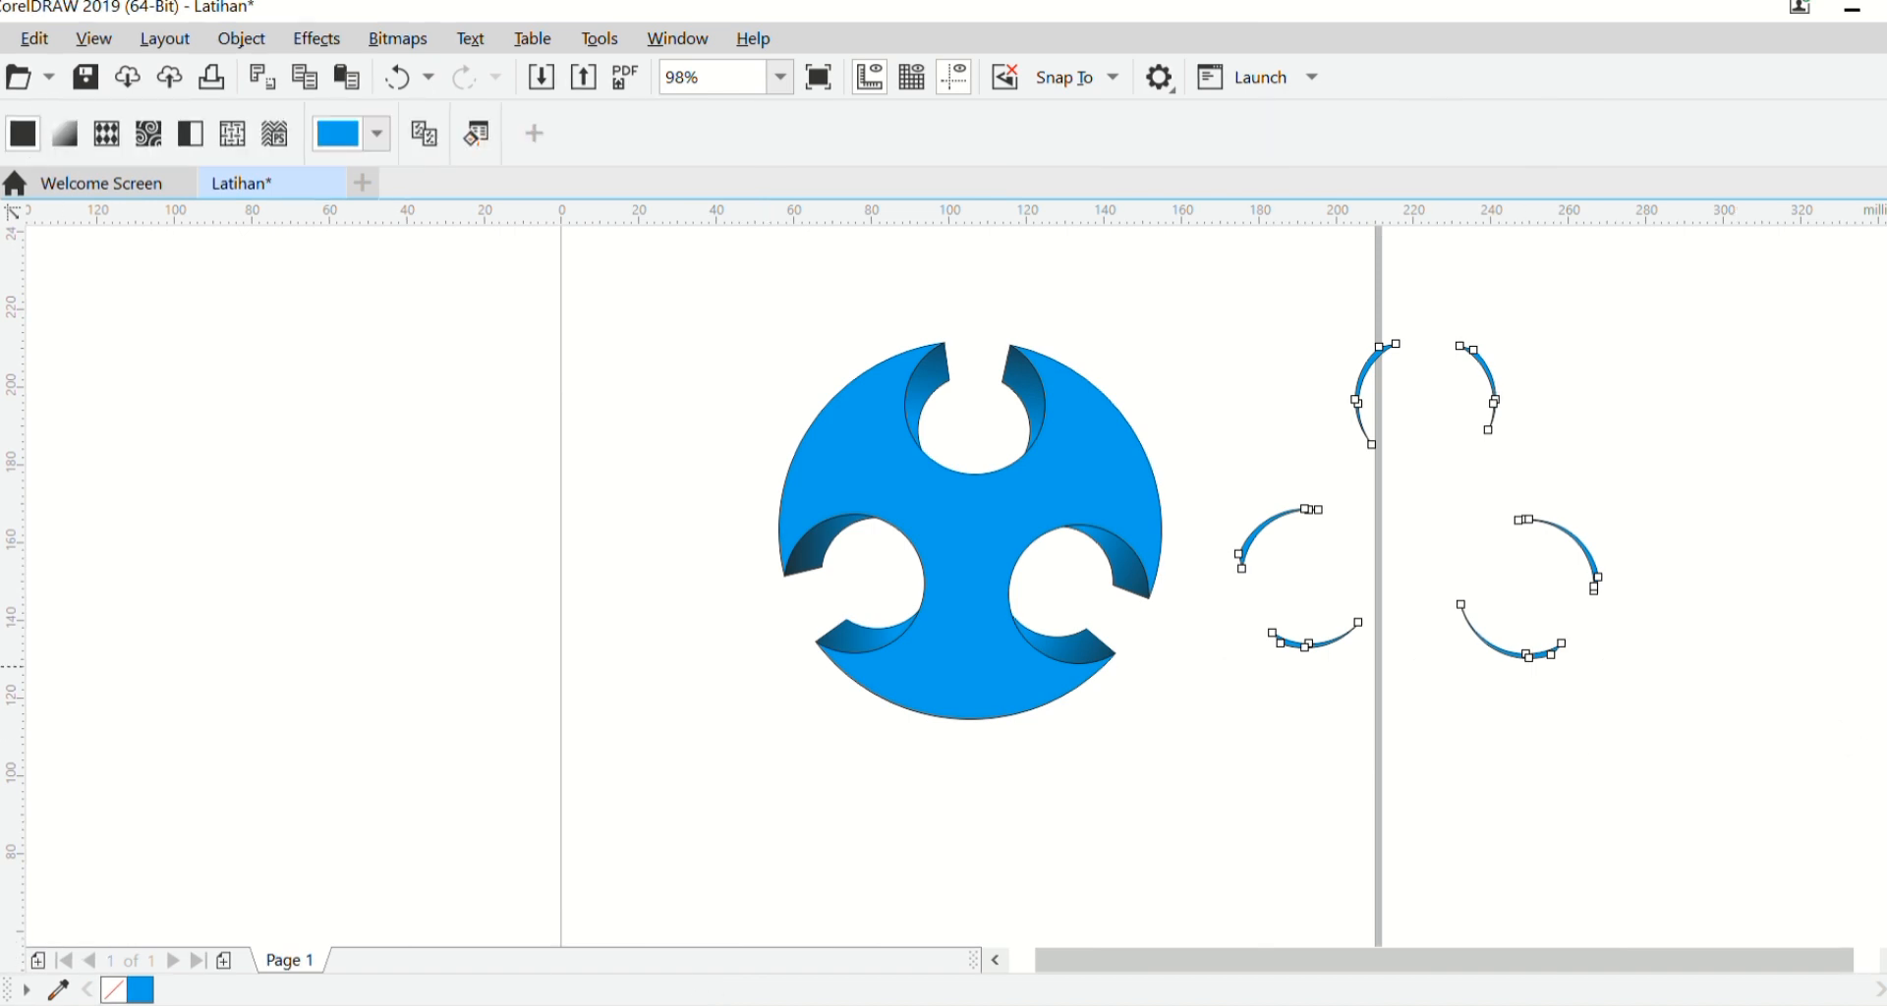
pyautogui.click(1885, 590)
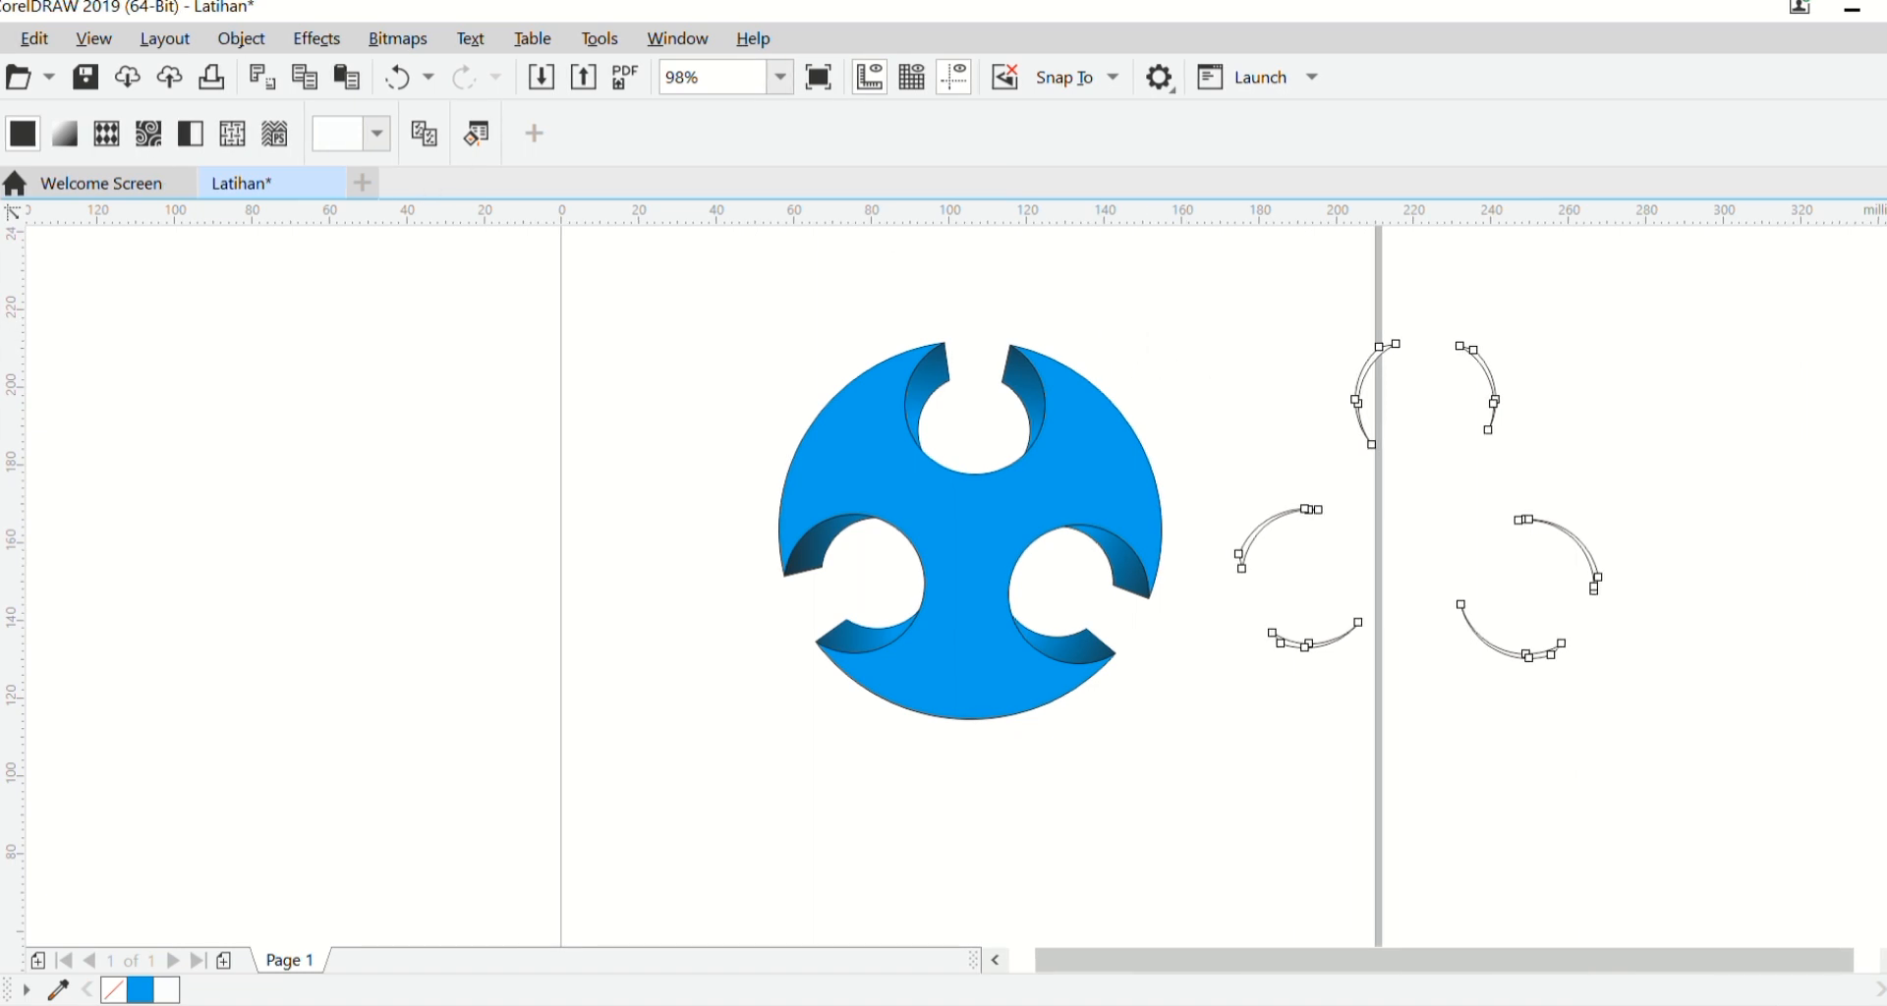
# Step: Move the white crescents onto the logo's notches and enlarge them to 102.8%
pyautogui.press('space')
pyautogui.moveTo(1436, 505); pyautogui.dragTo(971, 507)
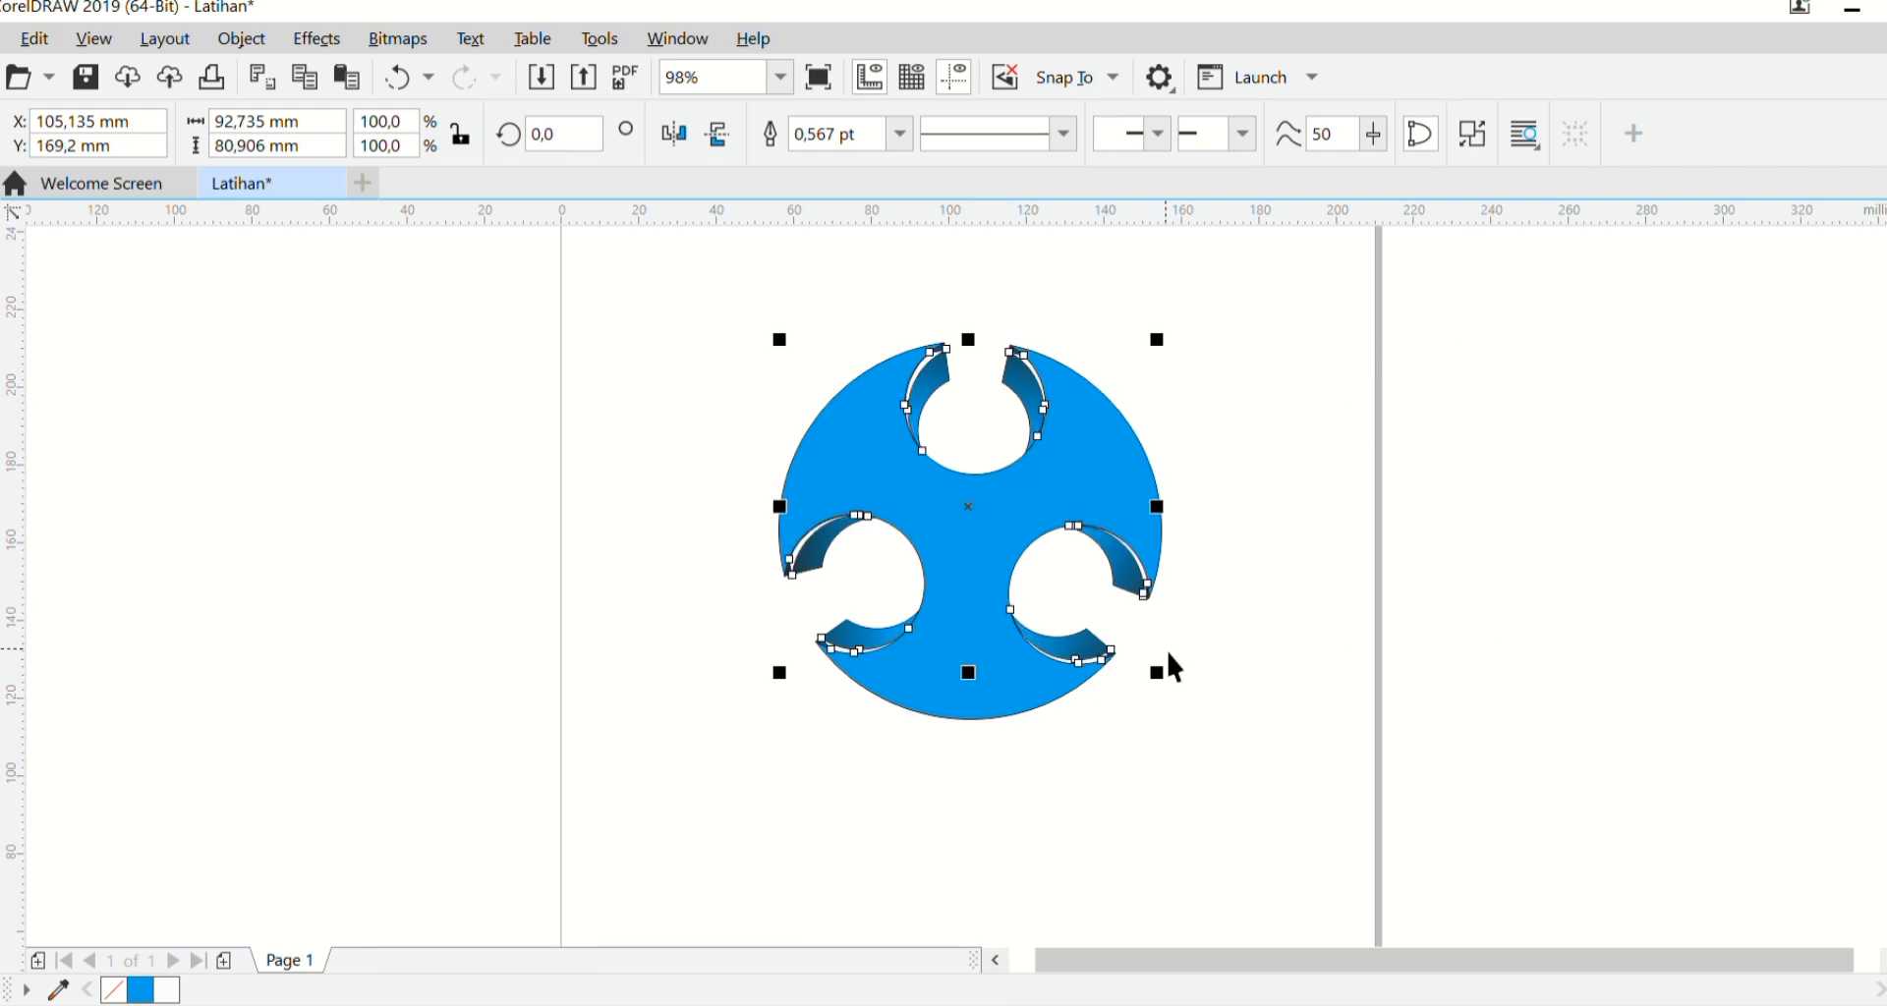
pyautogui.moveTo(1169, 685); pyautogui.dragTo(1178, 692)
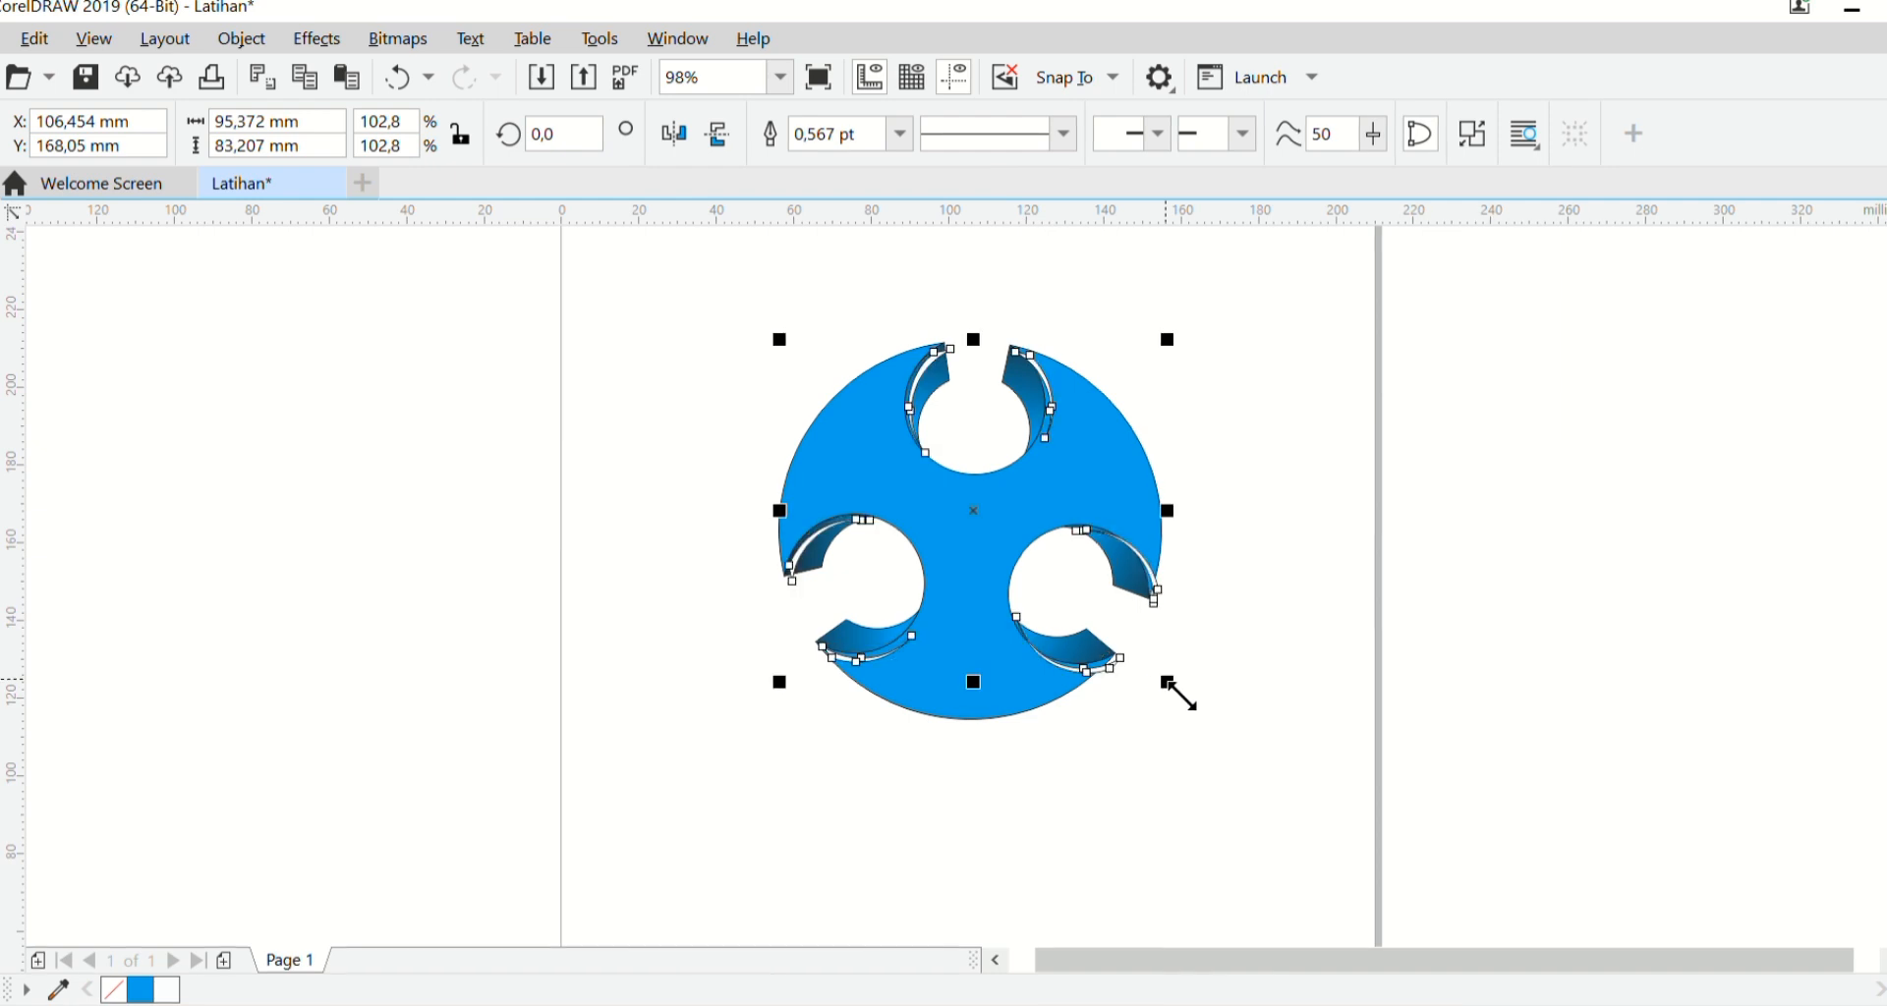
pyautogui.press('z')
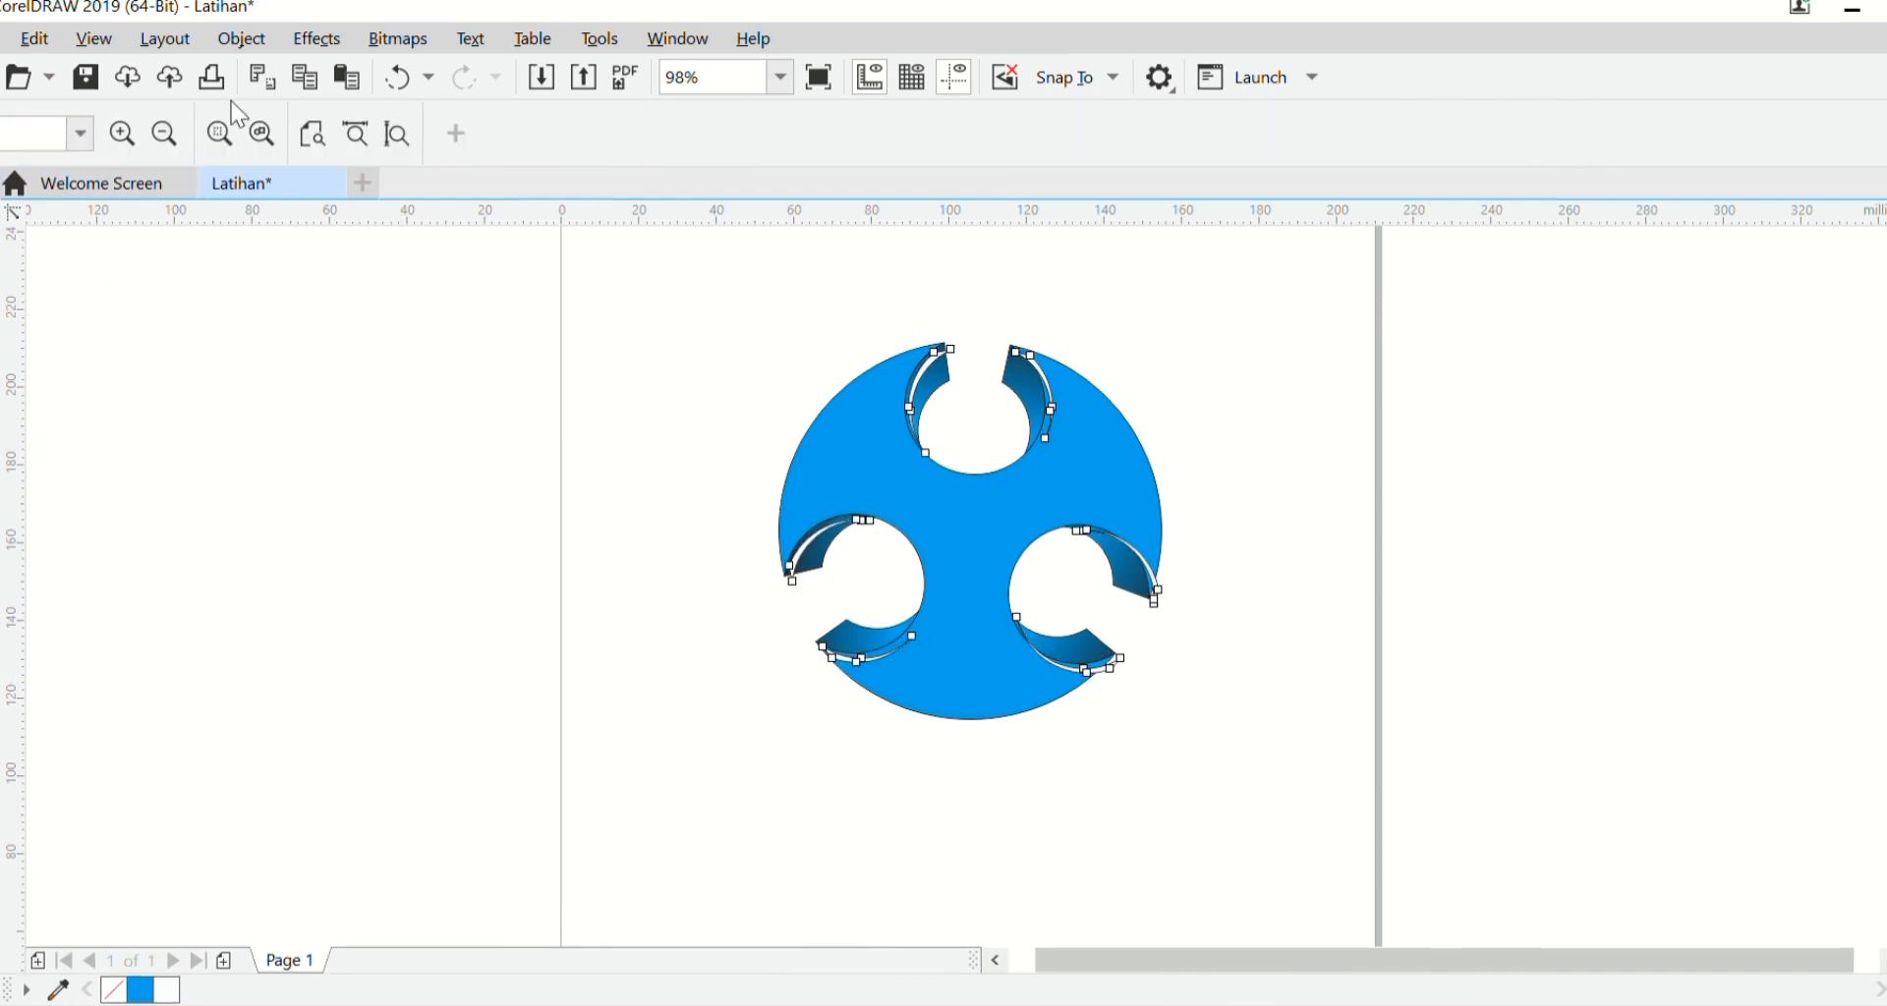
pyautogui.click(122, 133)
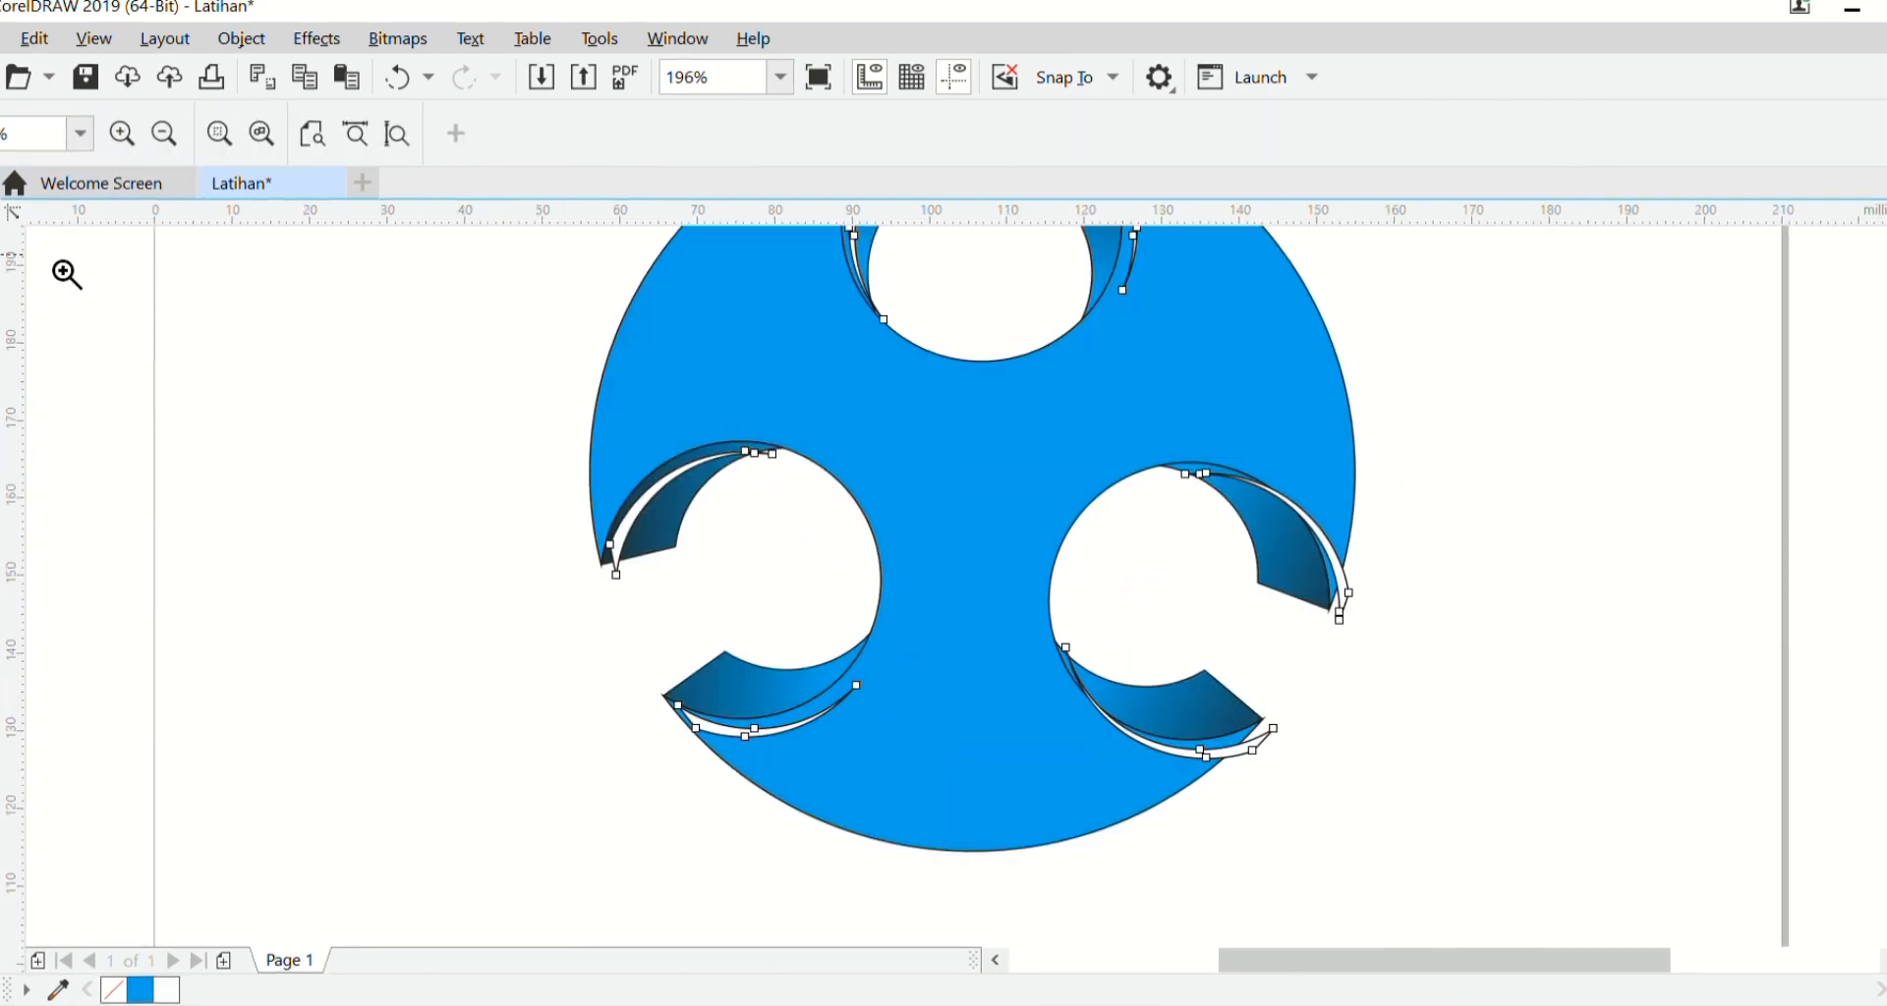
pyautogui.click(0, 189)
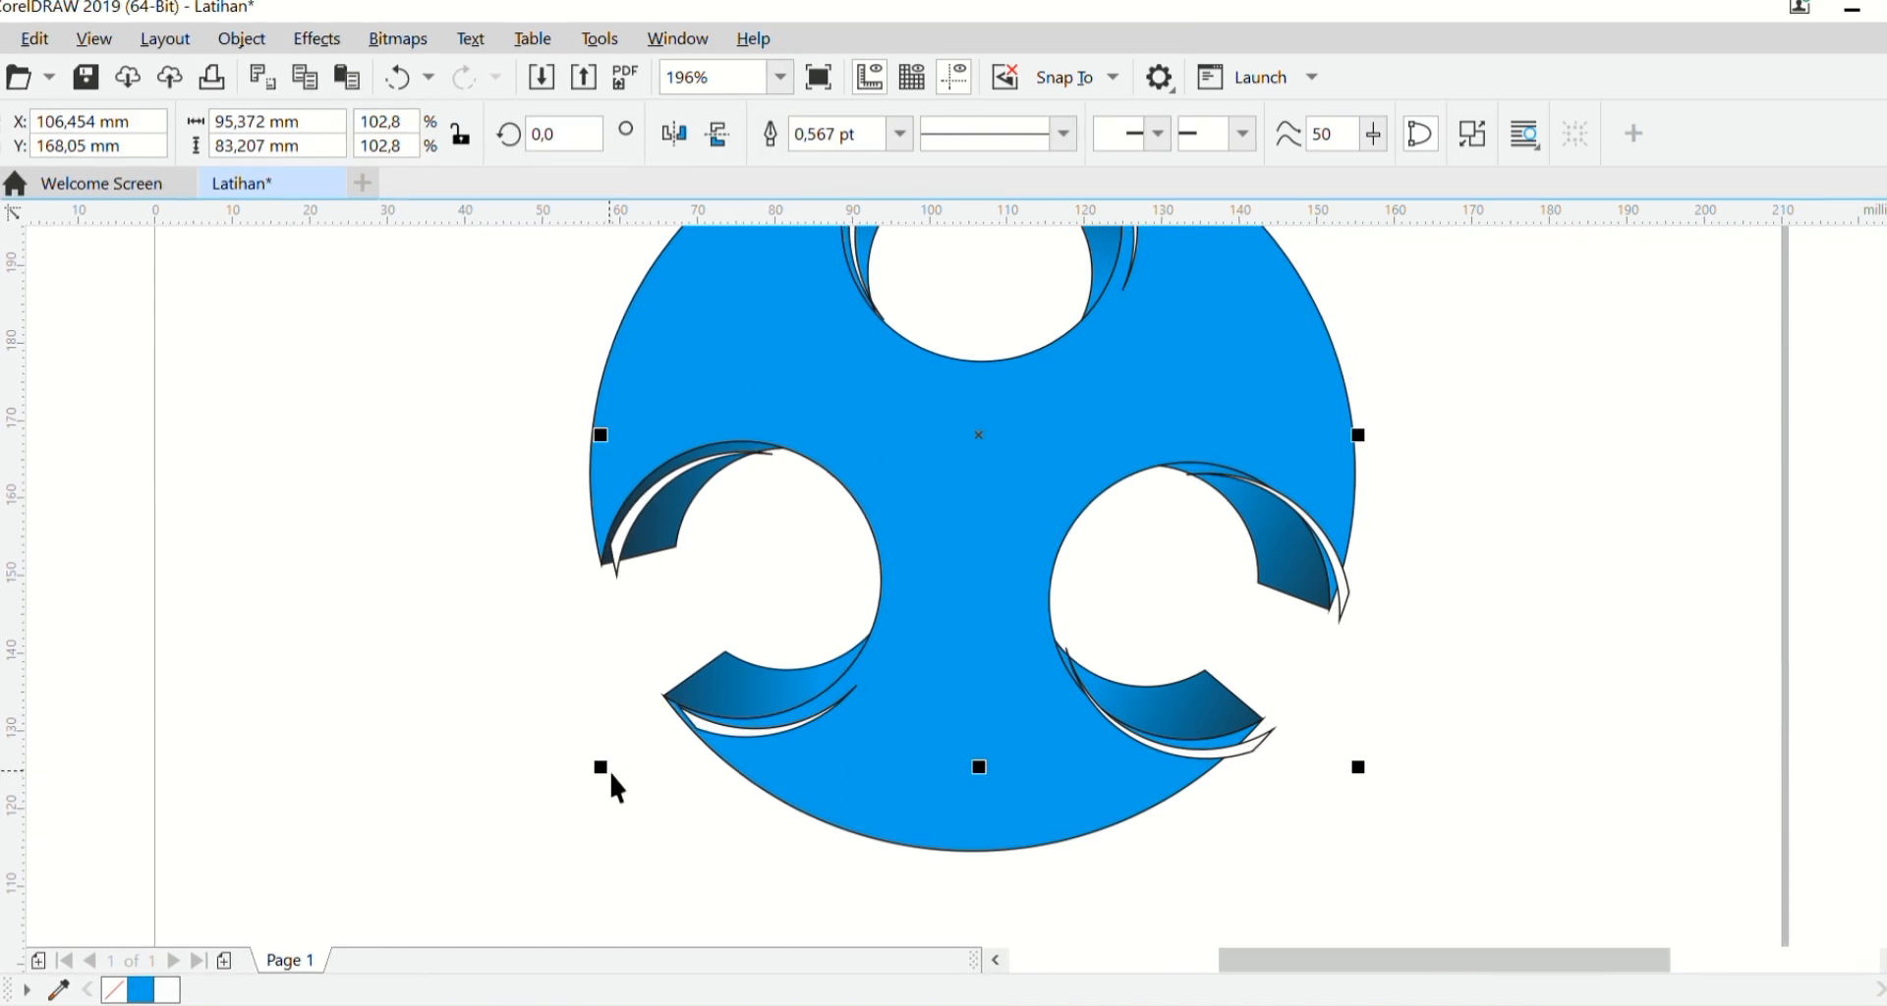
pyautogui.moveTo(603, 769); pyautogui.dragTo(599, 784)
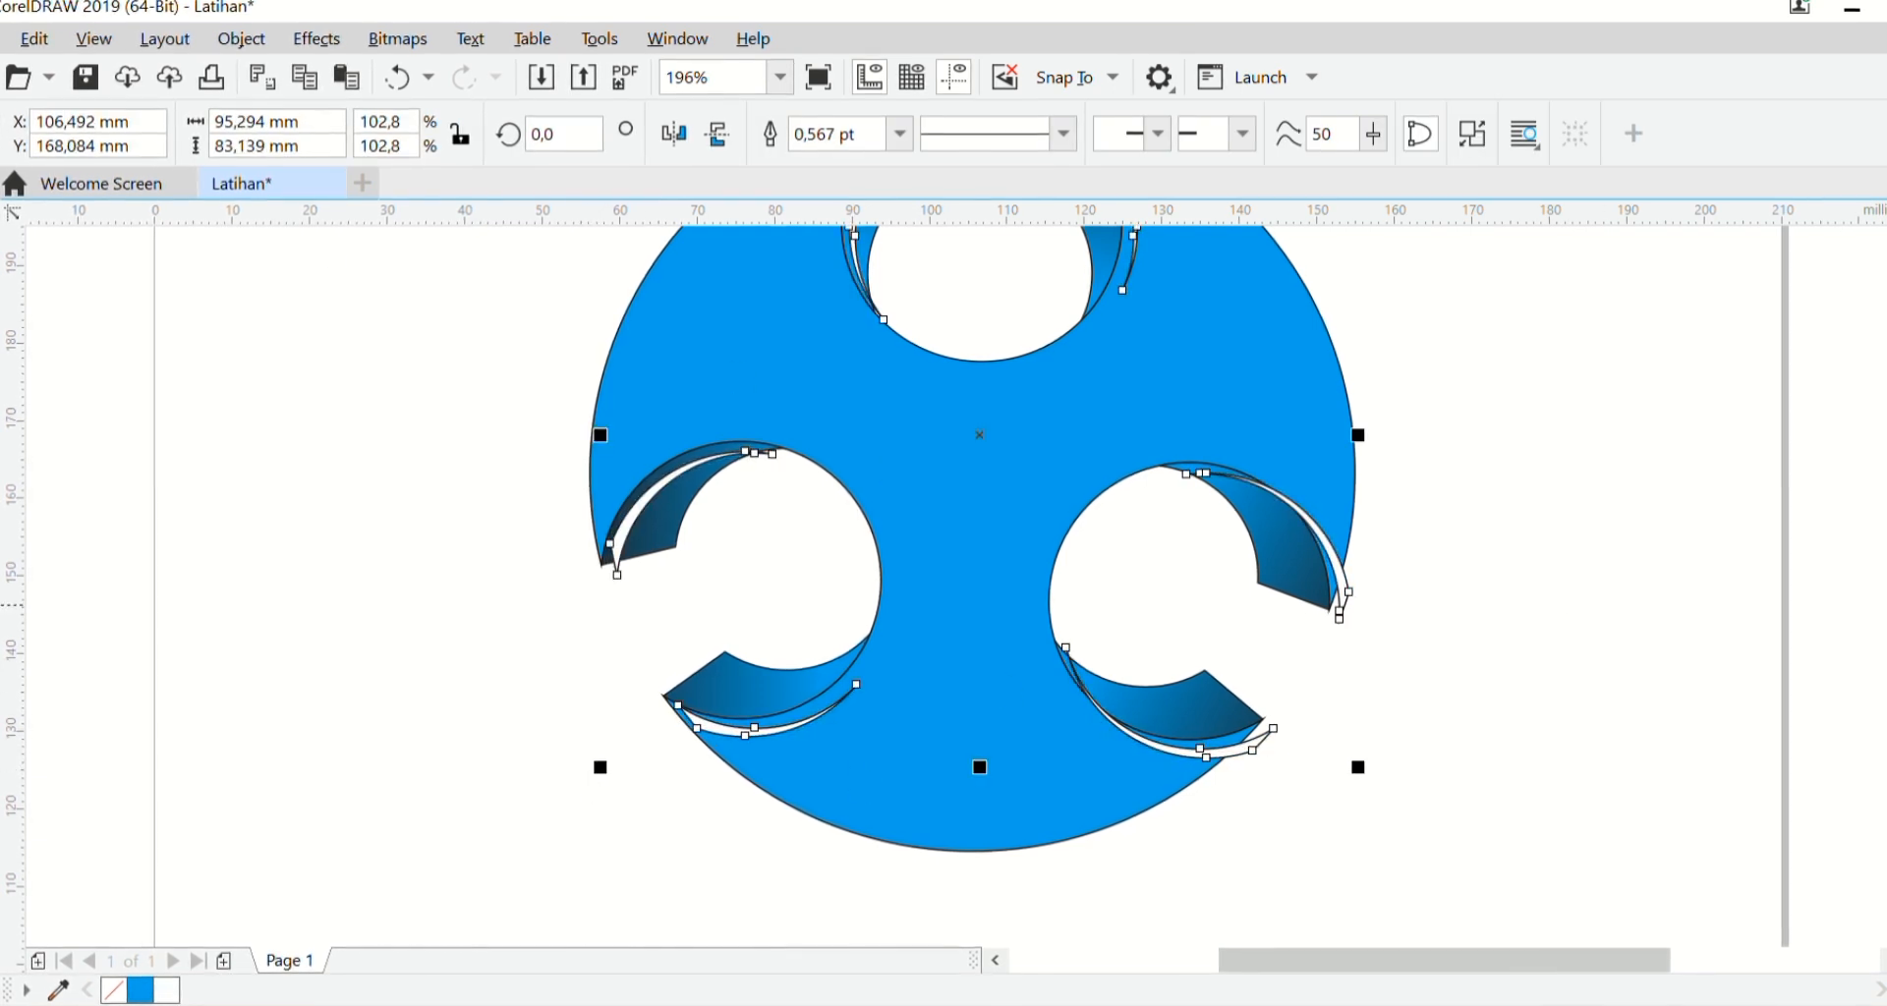
# Step: Enlarge the white crescents to 103.8% and shift them up and left to line up with the outer edges of the notch faces
pyautogui.scroll(3, 980, 590)
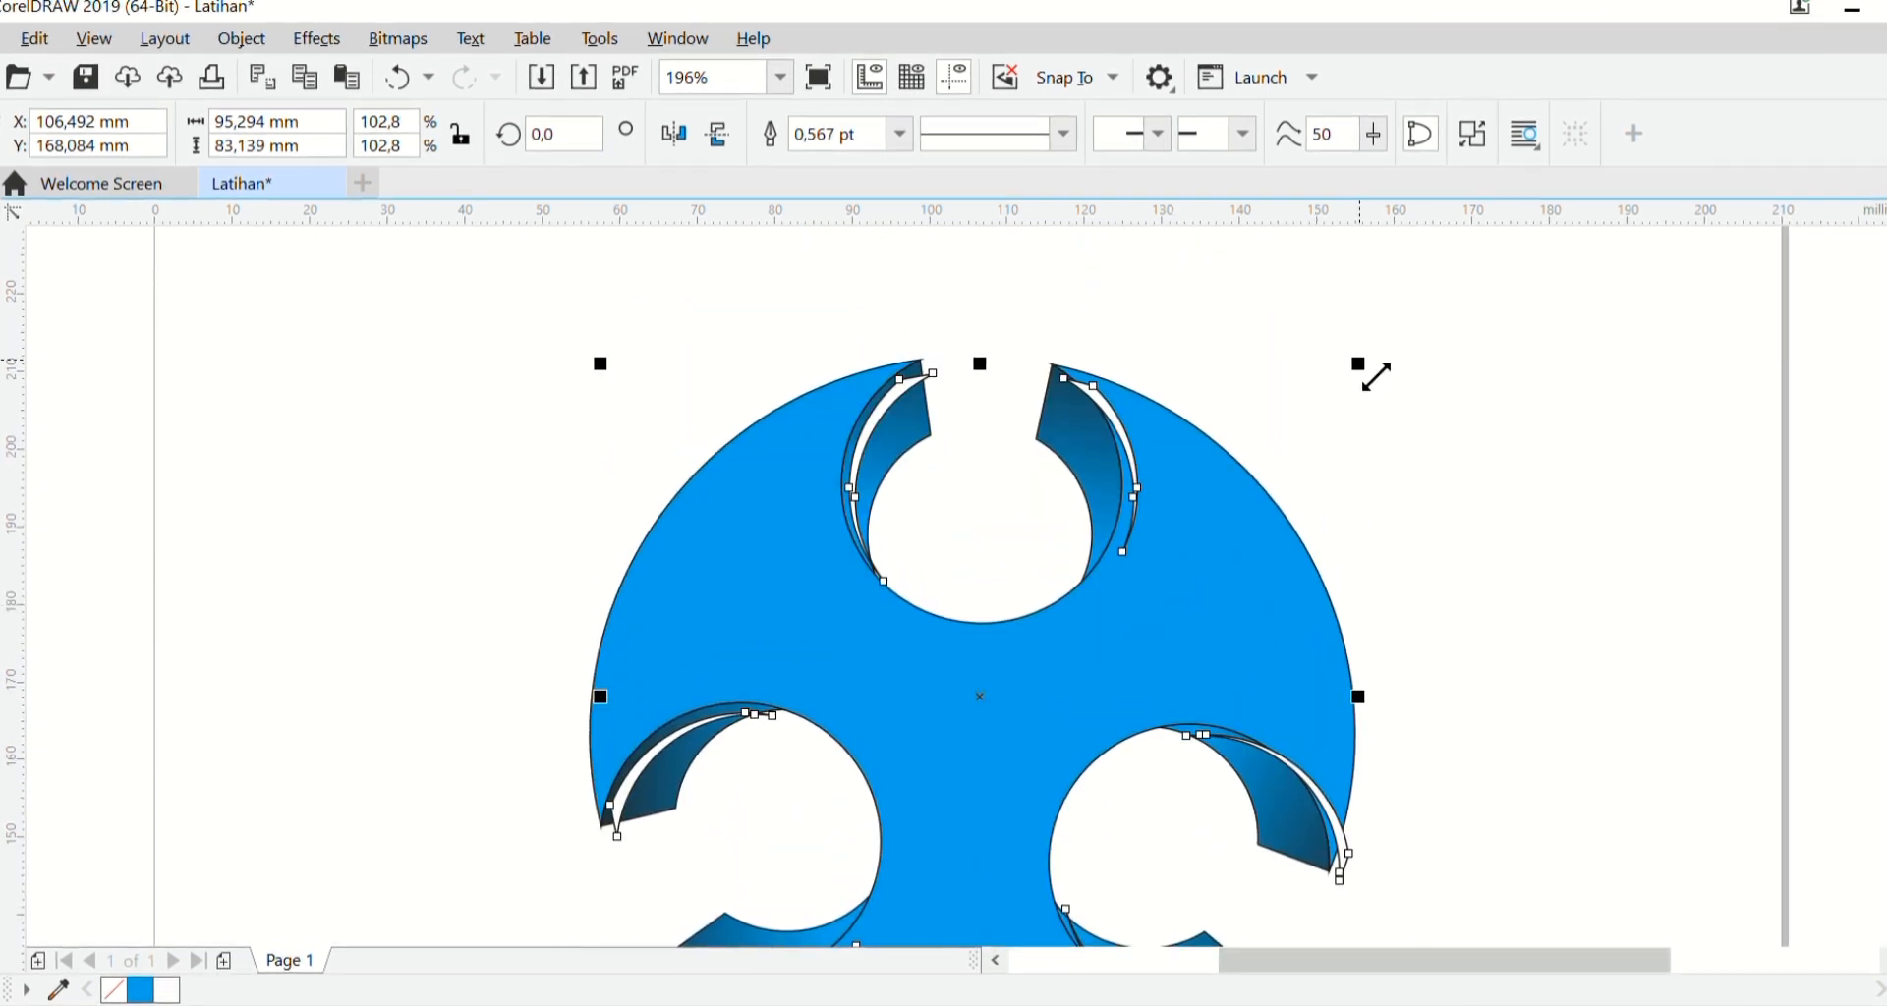
pyautogui.moveTo(1369, 370); pyautogui.dragTo(1386, 372)
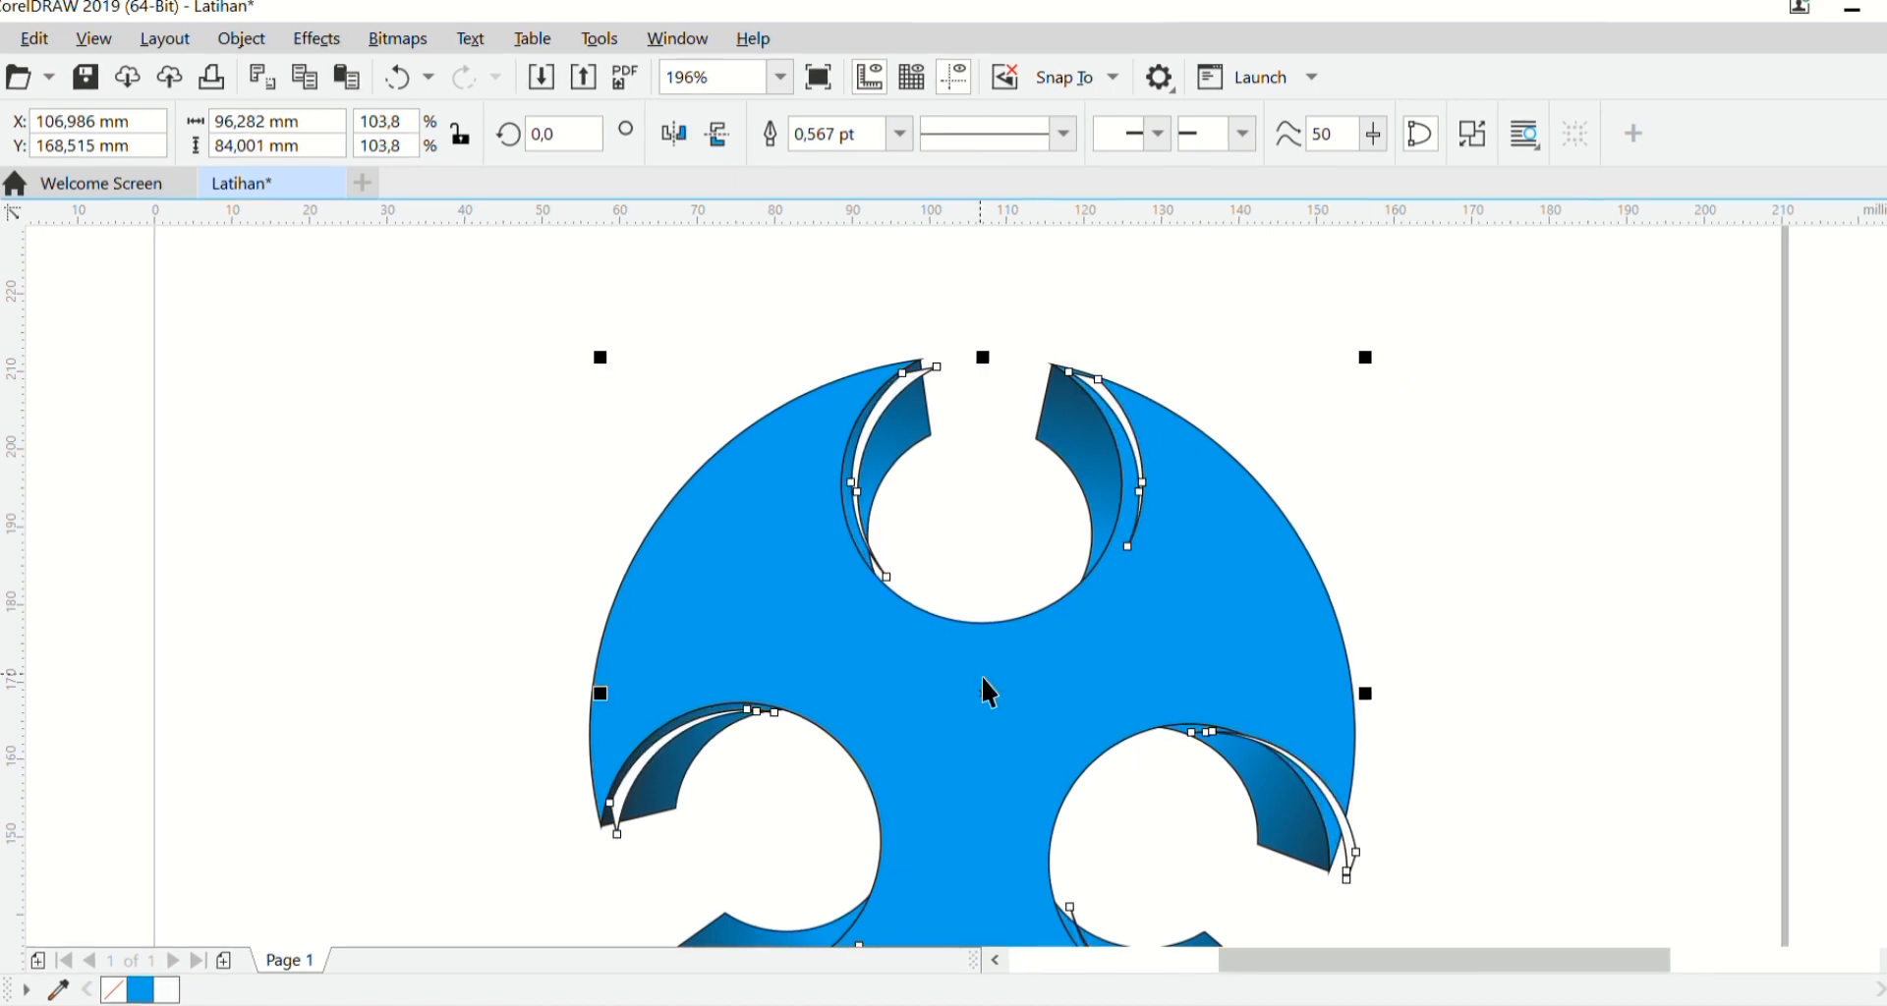
pyautogui.moveTo(986, 693); pyautogui.dragTo(967, 685)
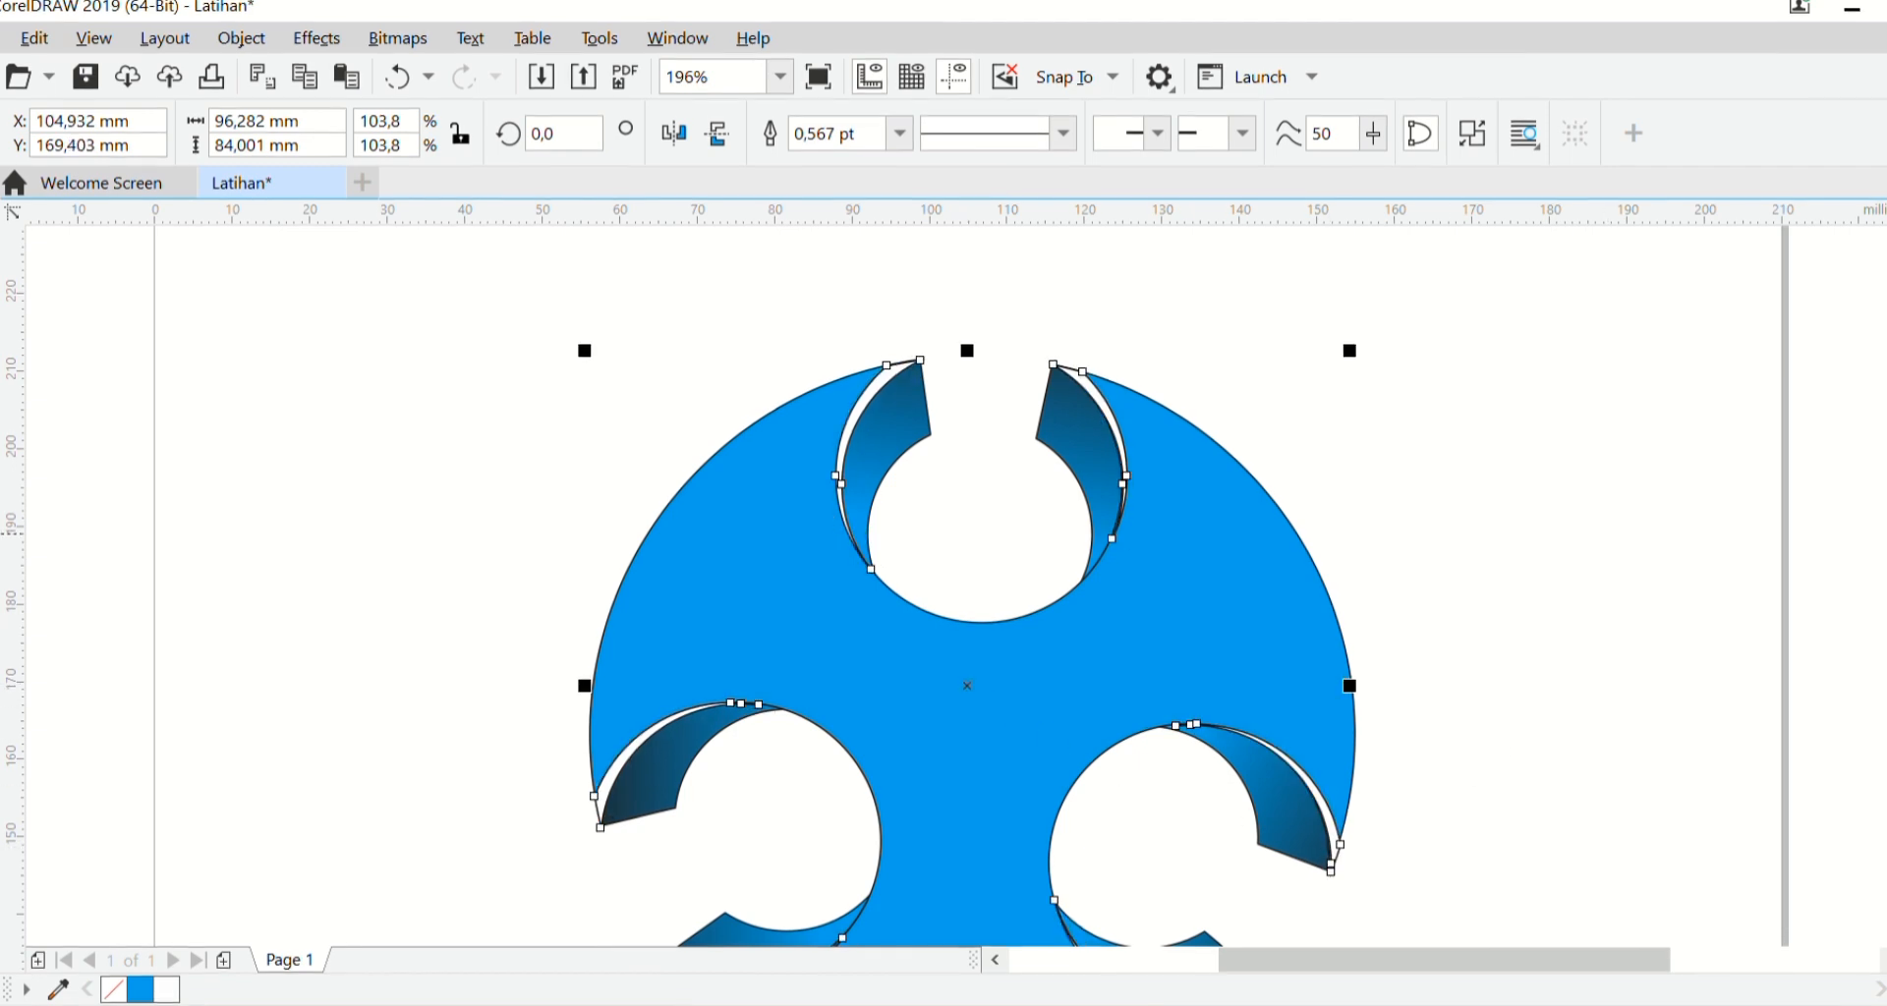
pyautogui.scroll(-5, 967, 685)
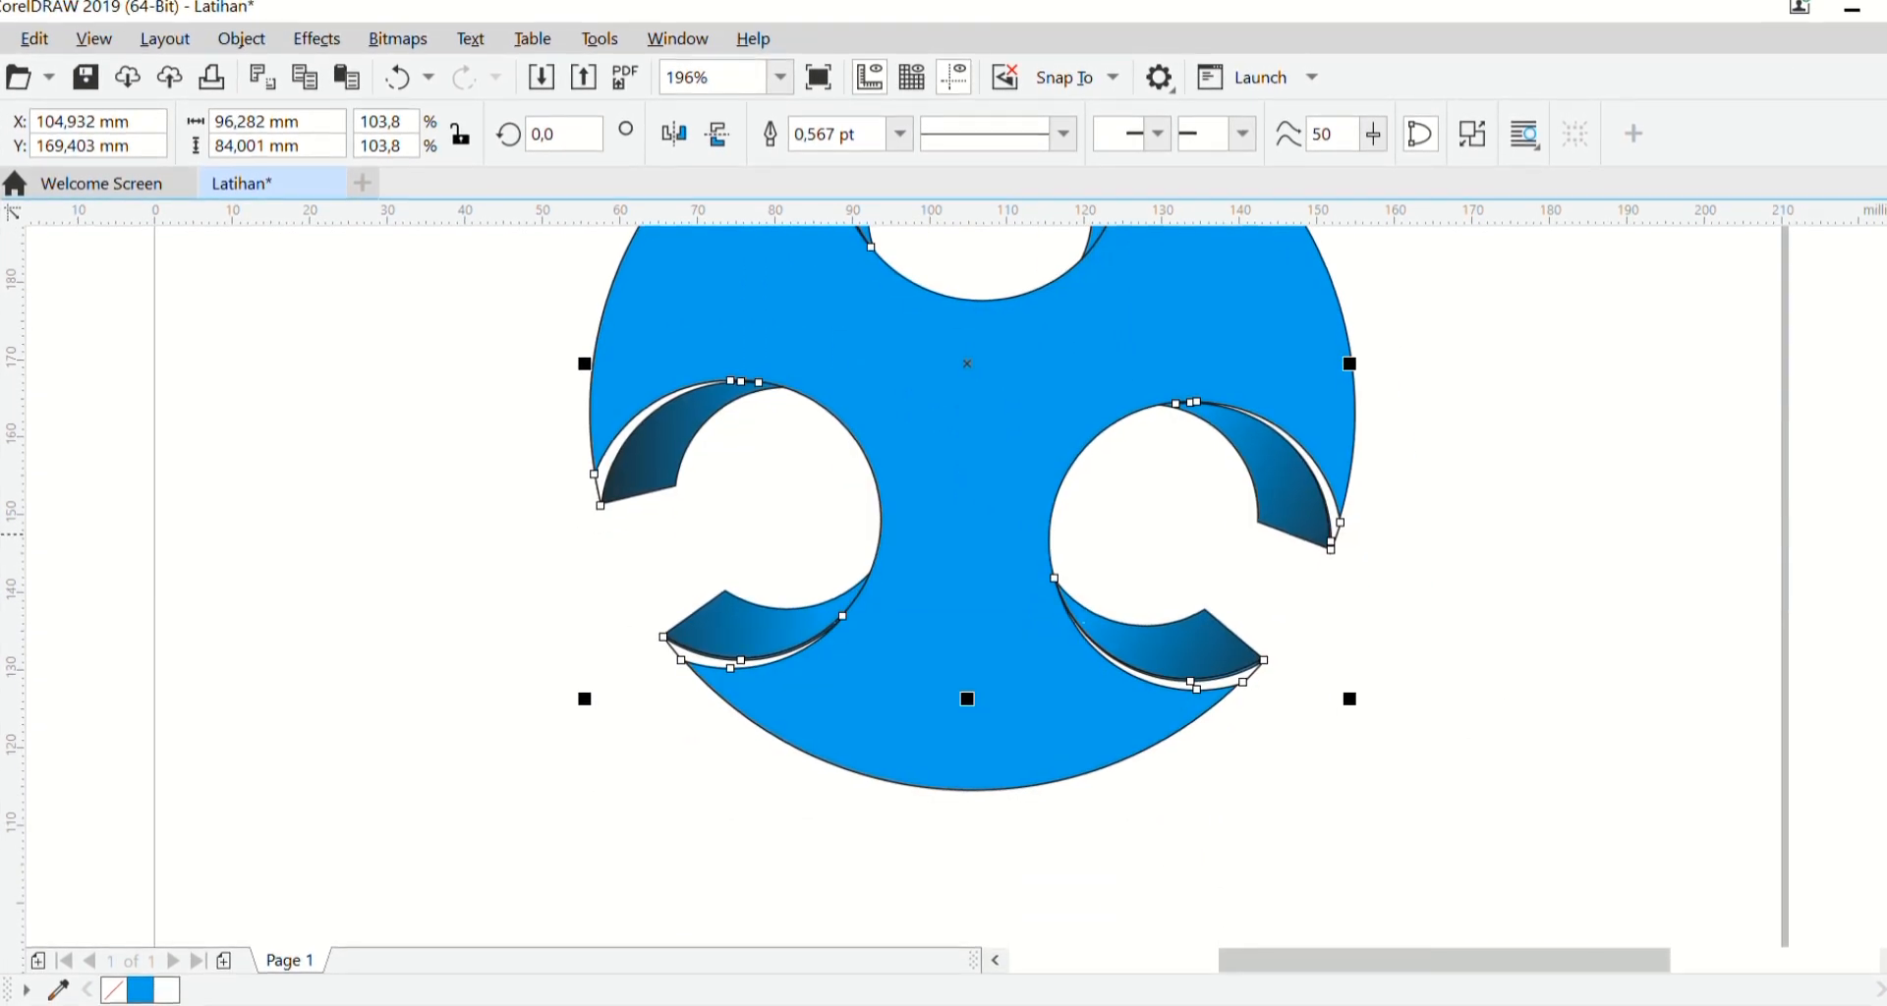
# Step: Draw an unfilled ellipse about 83 × 80 mm over the lower right part of the logo
pyautogui.scroll(5, 1579, 463)
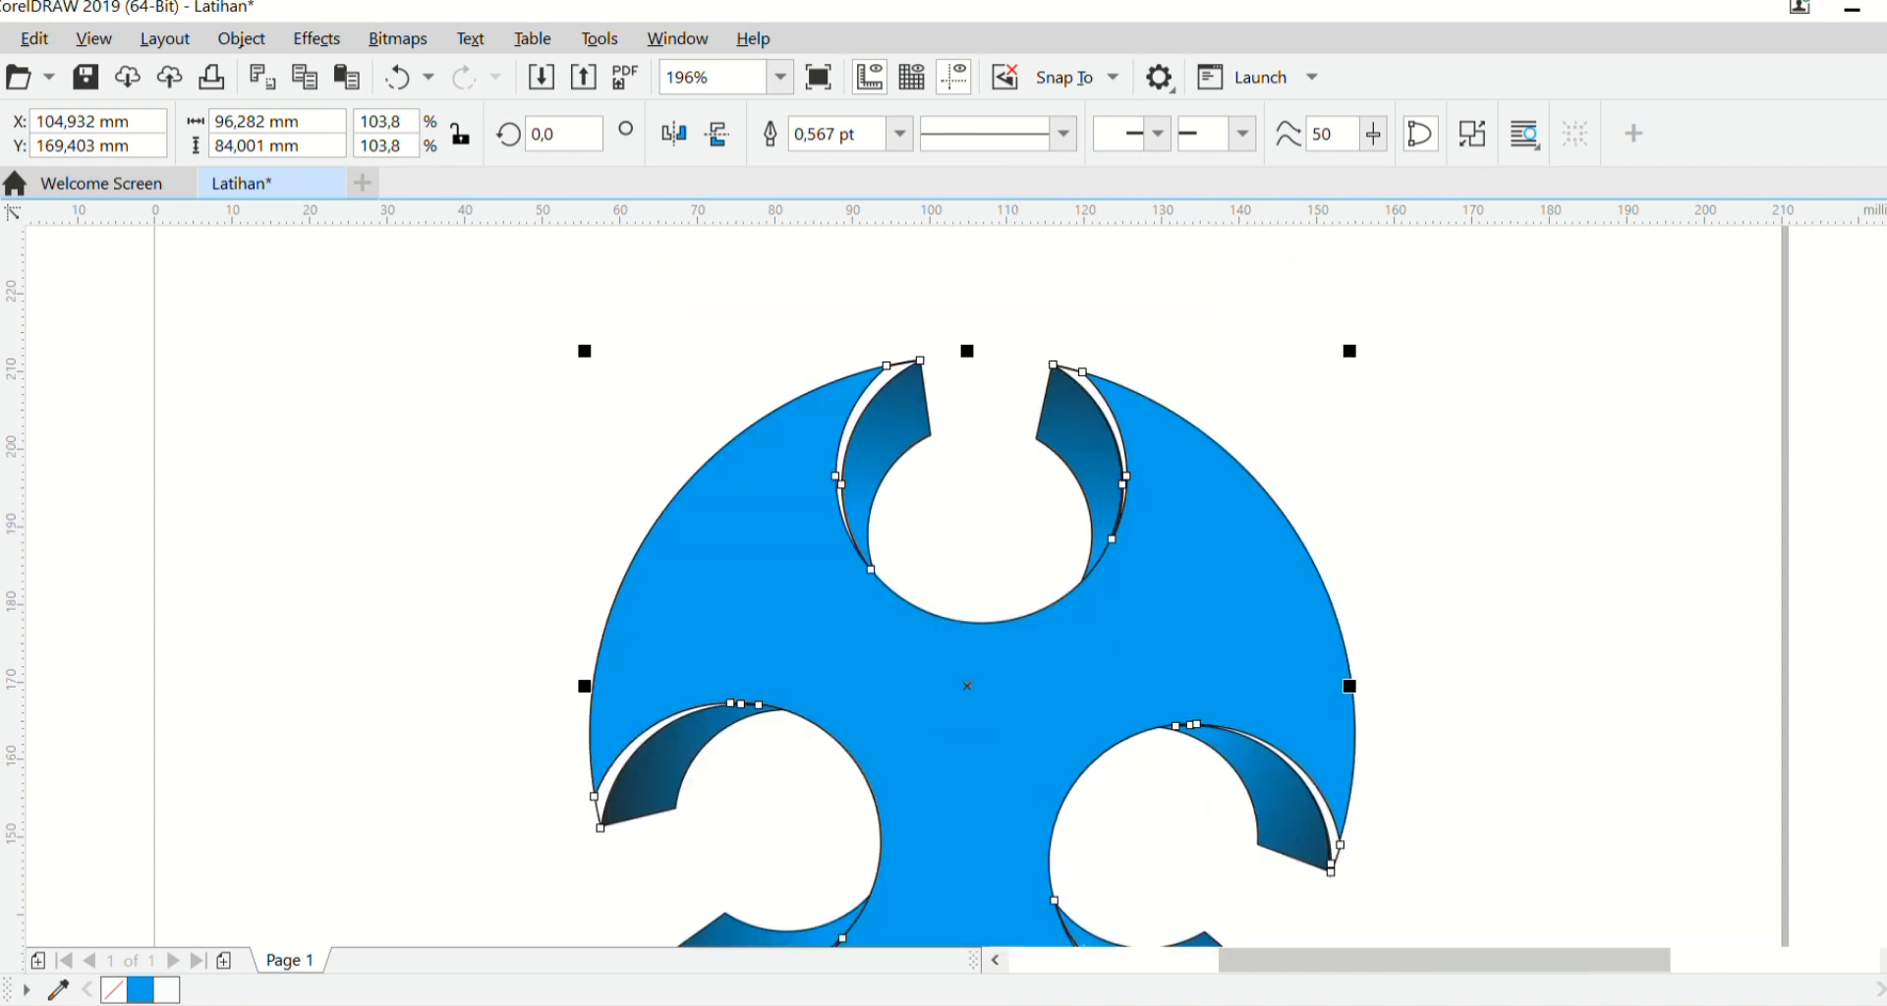
pyautogui.press('z')
pyautogui.click(165, 133)
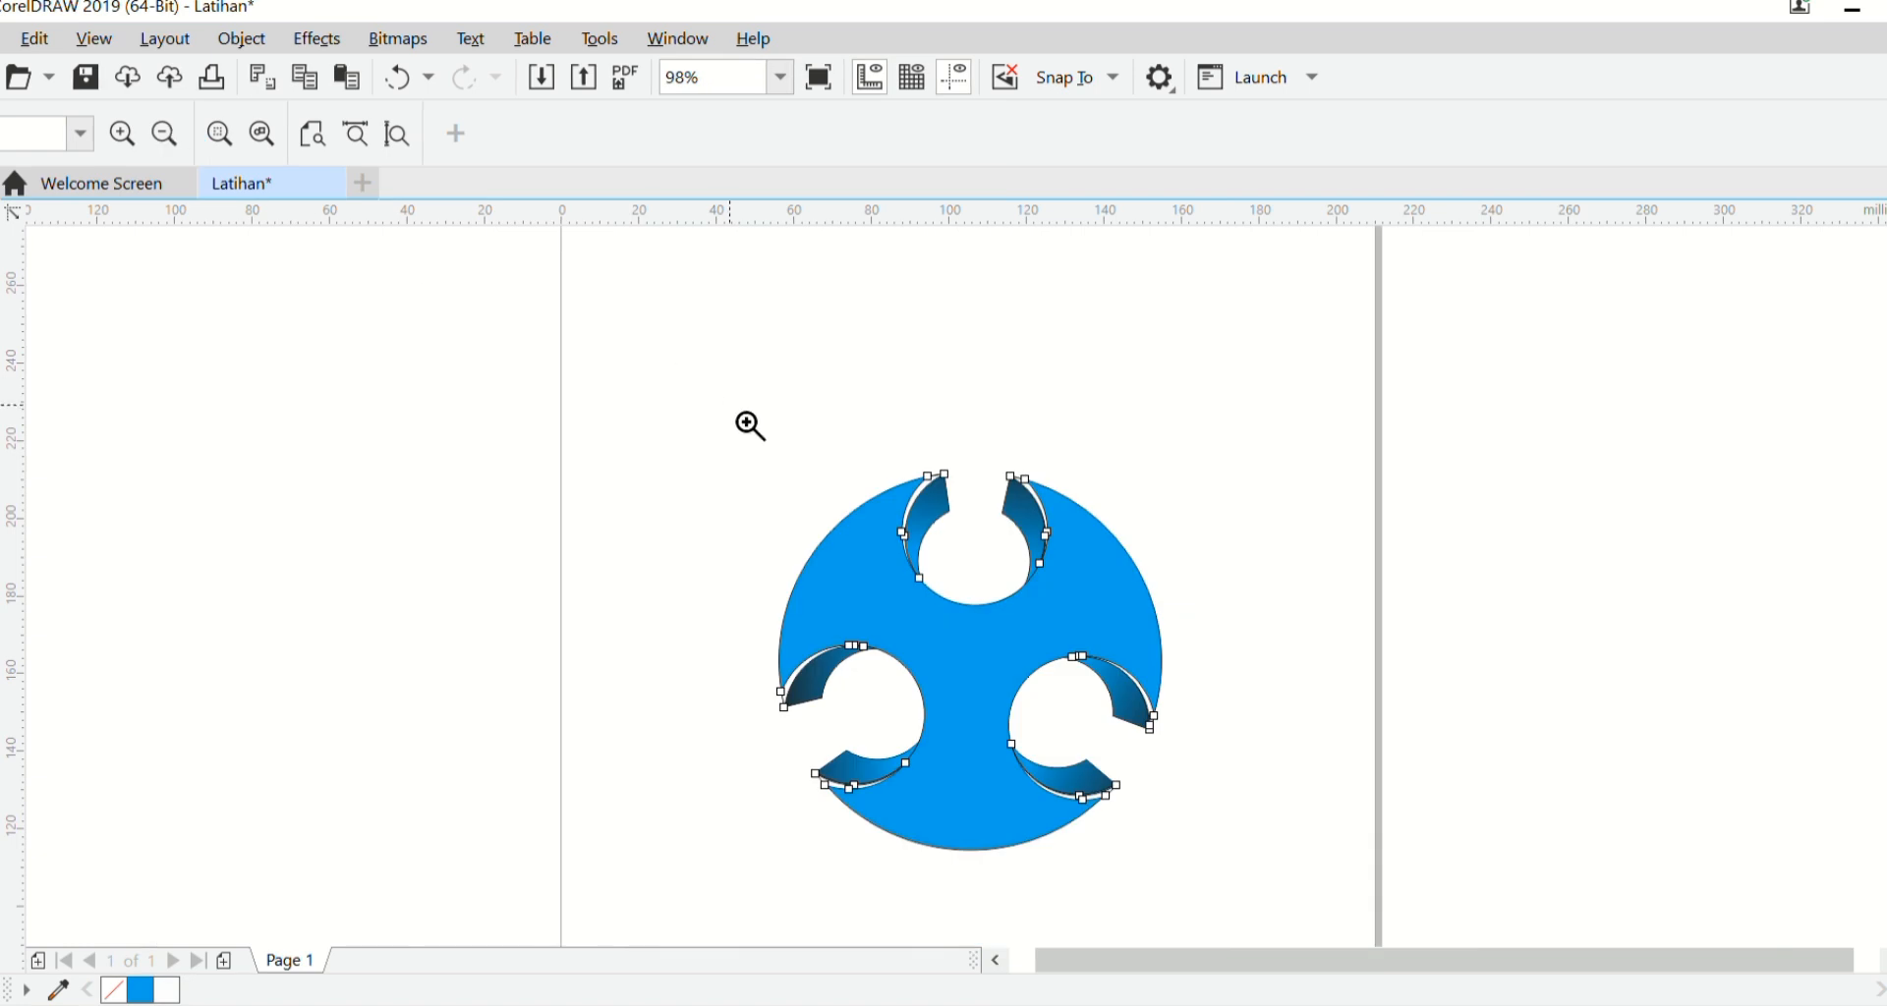
pyautogui.press('space')
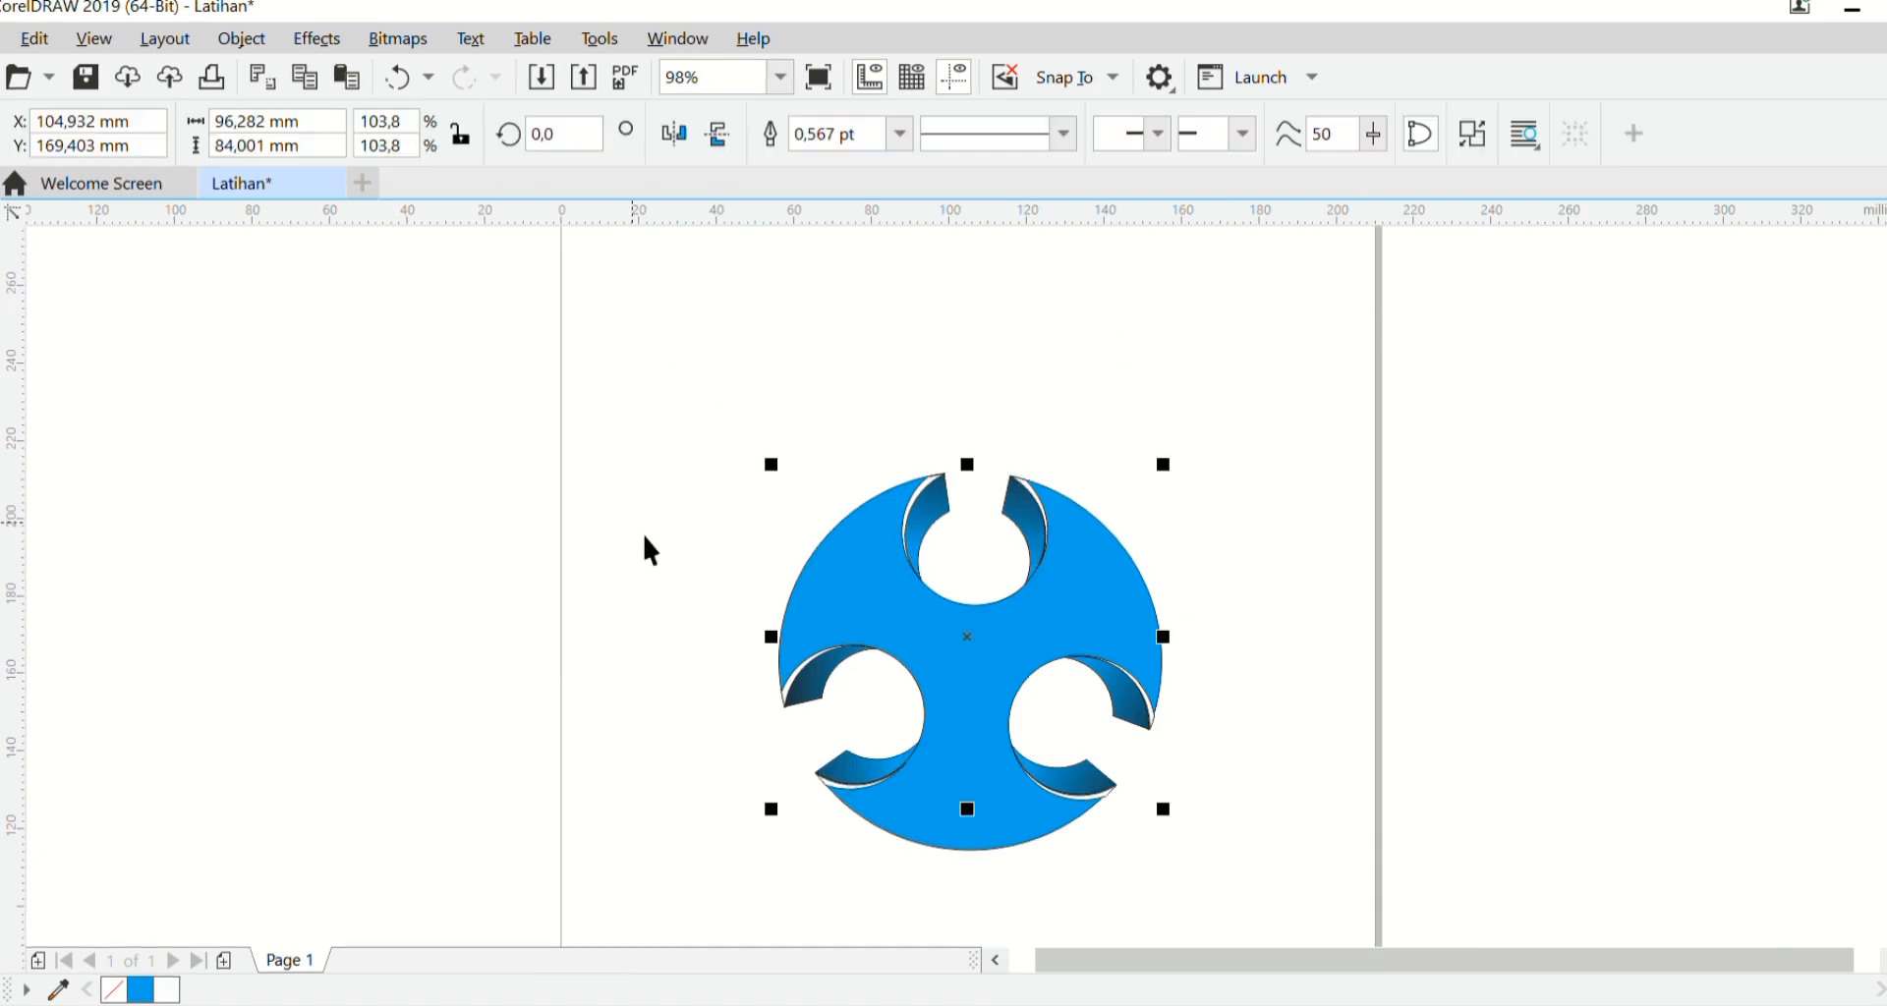
pyautogui.click(590, 453)
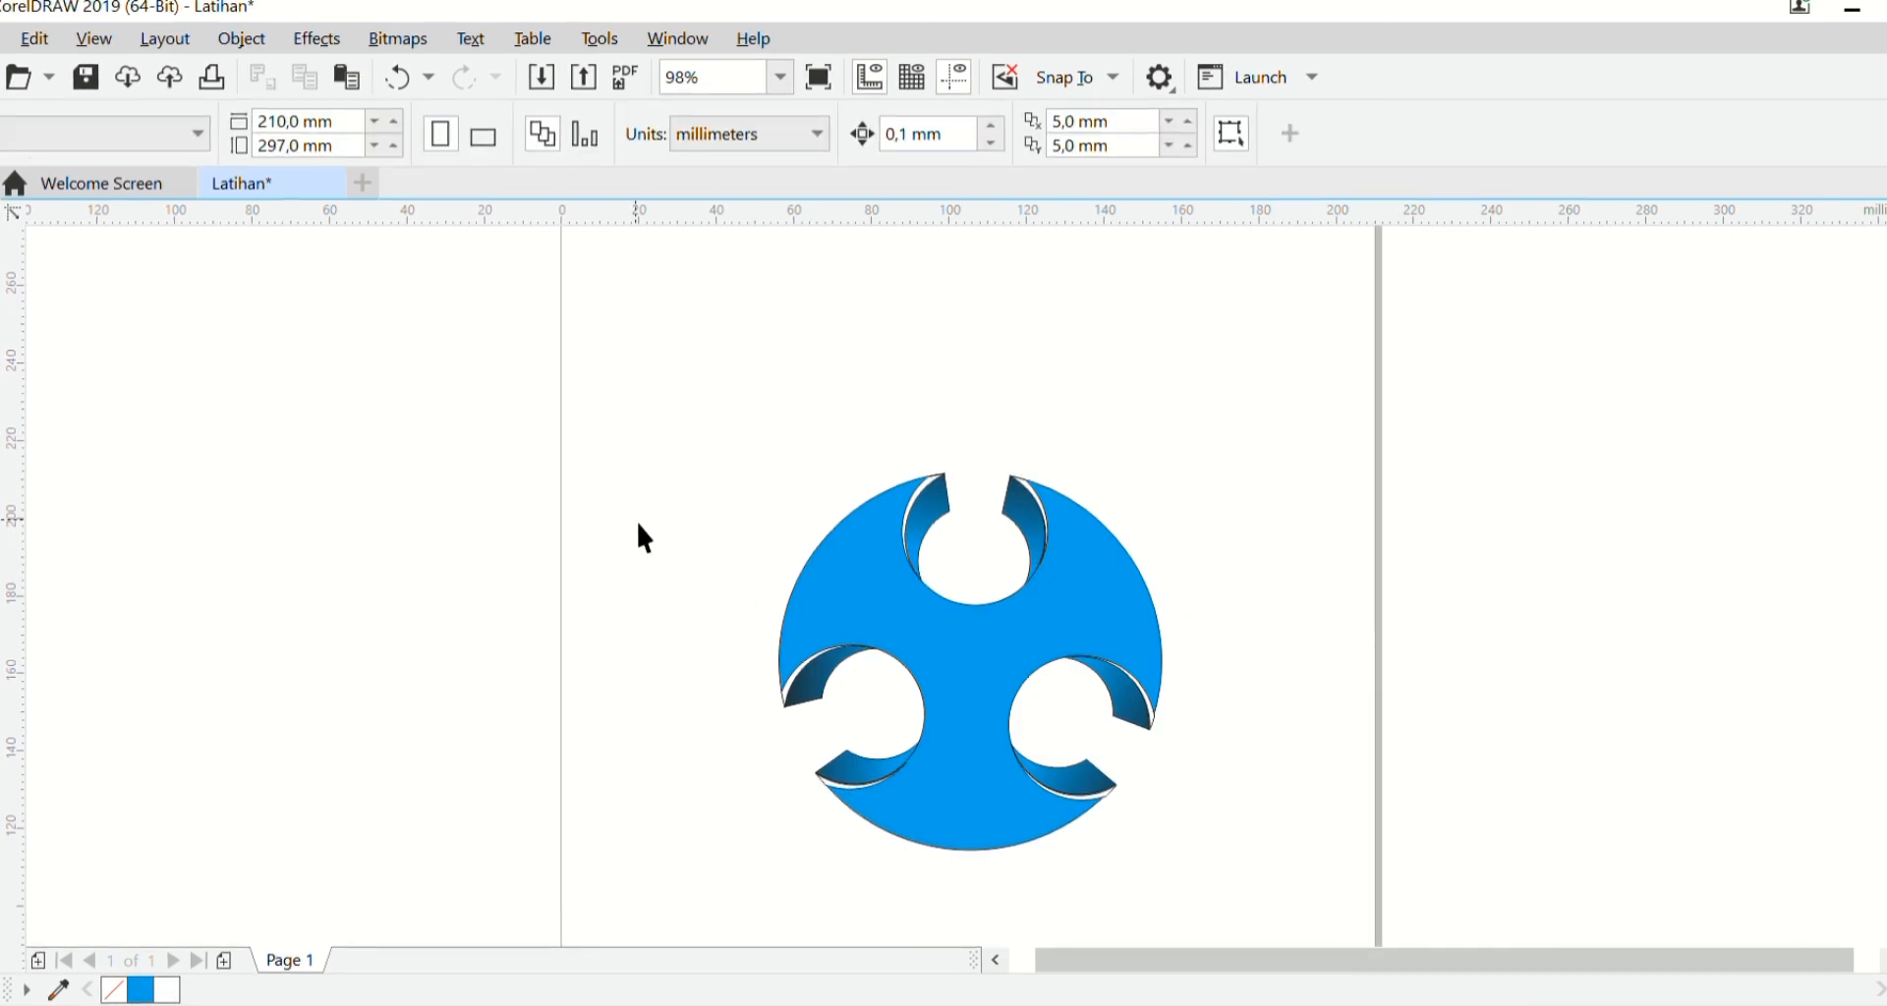
pyautogui.press('F7')
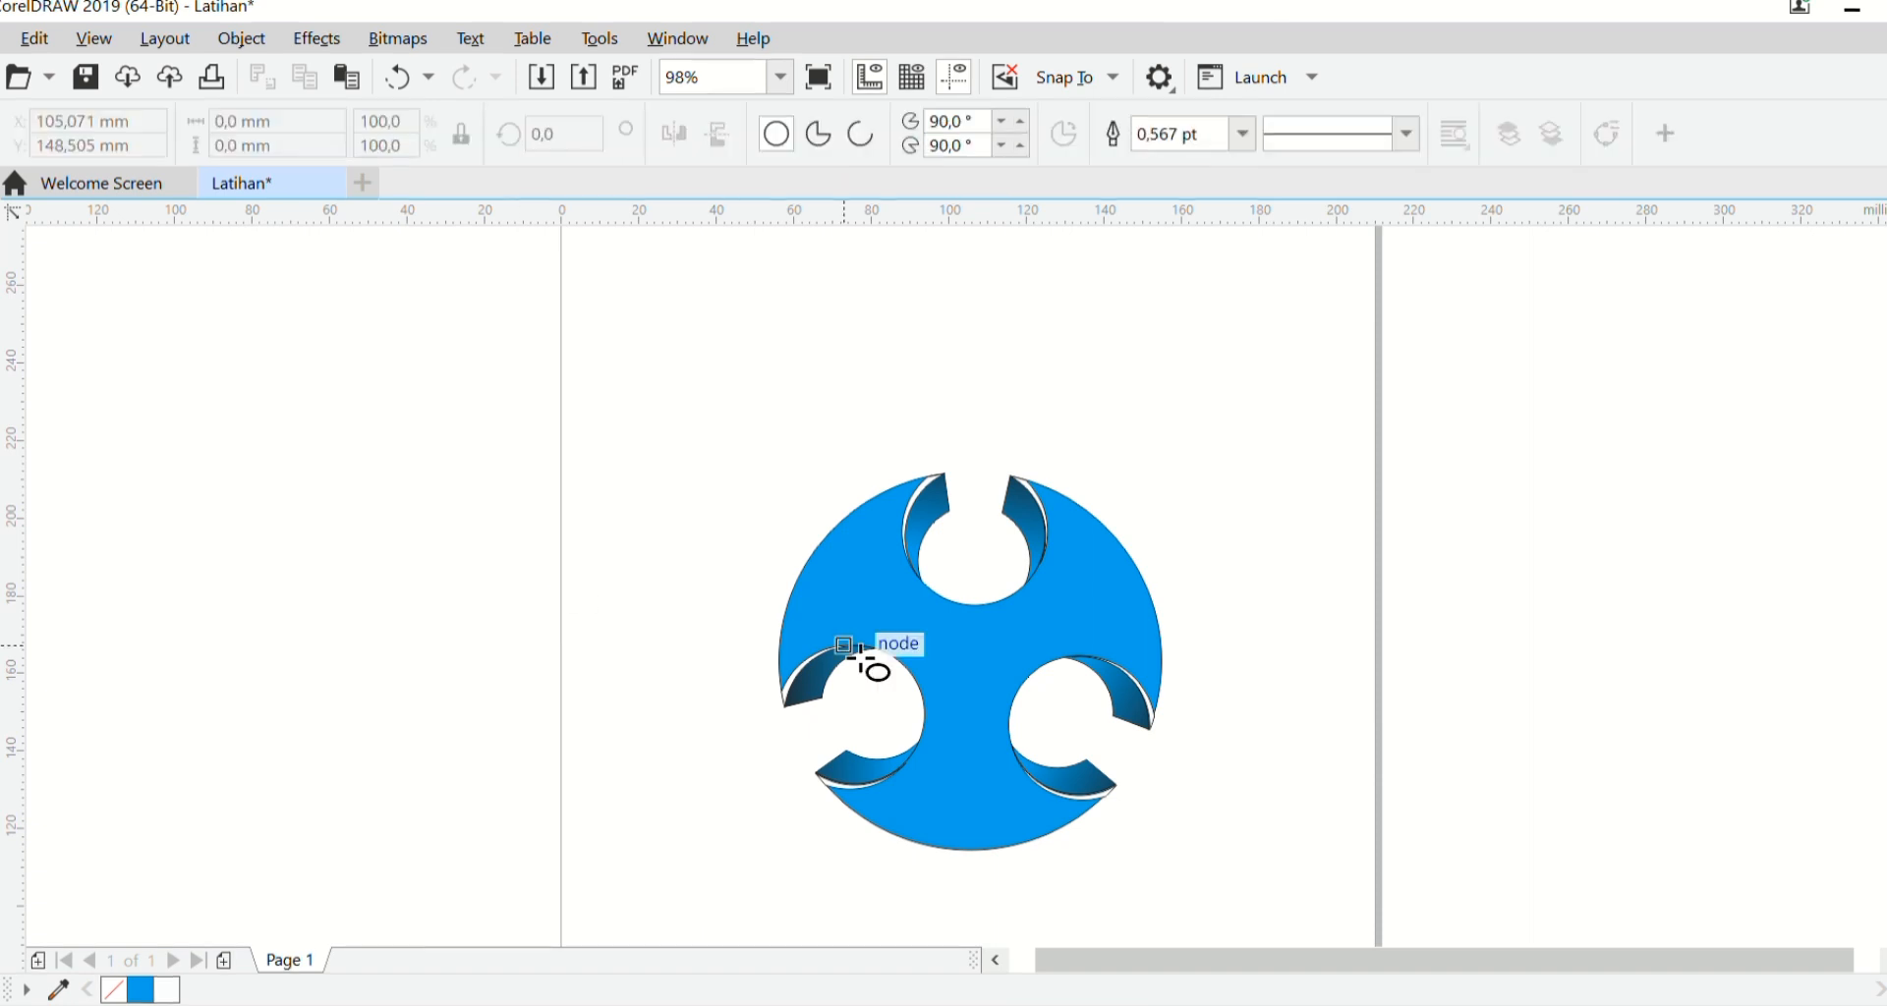
pyautogui.moveTo(847, 556); pyautogui.dragTo(1180, 881)
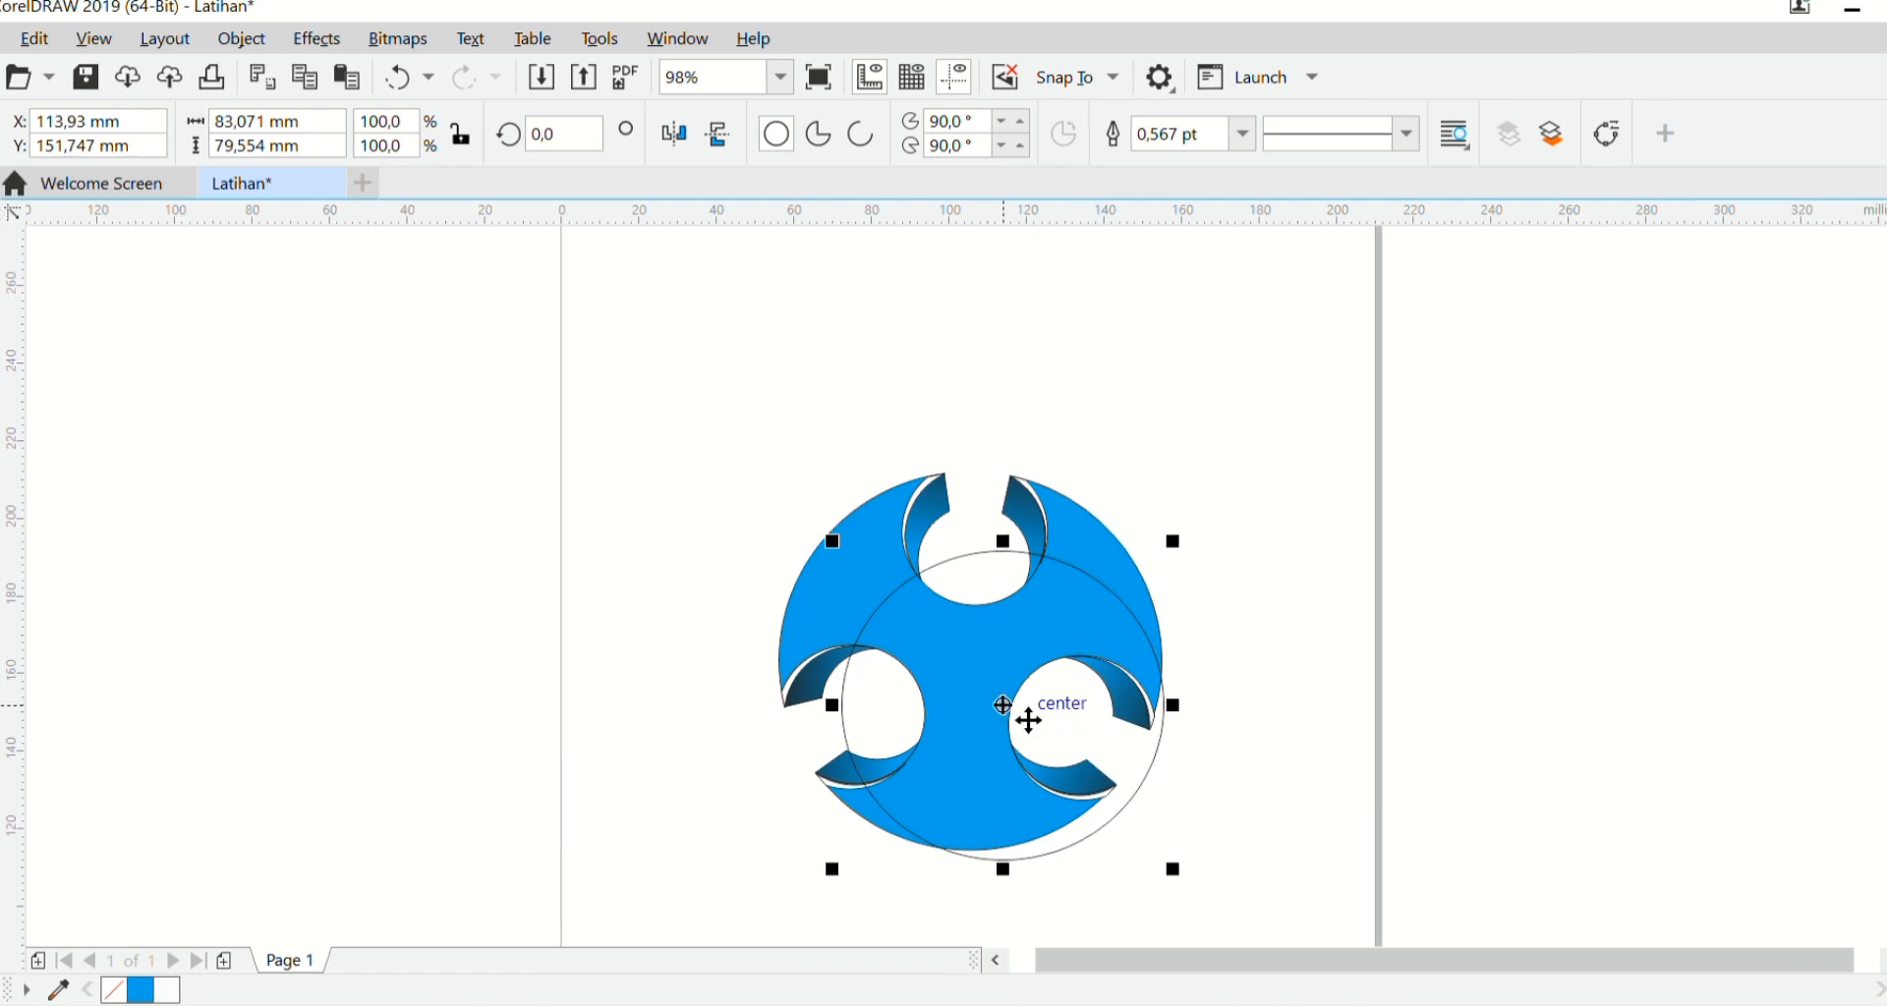
# Step: Move and stretch the ellipse to follow the logo's round outer outline, about 98.8 × 97.7 mm
pyautogui.moveTo(1003, 705); pyautogui.dragTo(975, 637)
pyautogui.moveTo(1132, 798); pyautogui.dragTo(1179, 855)
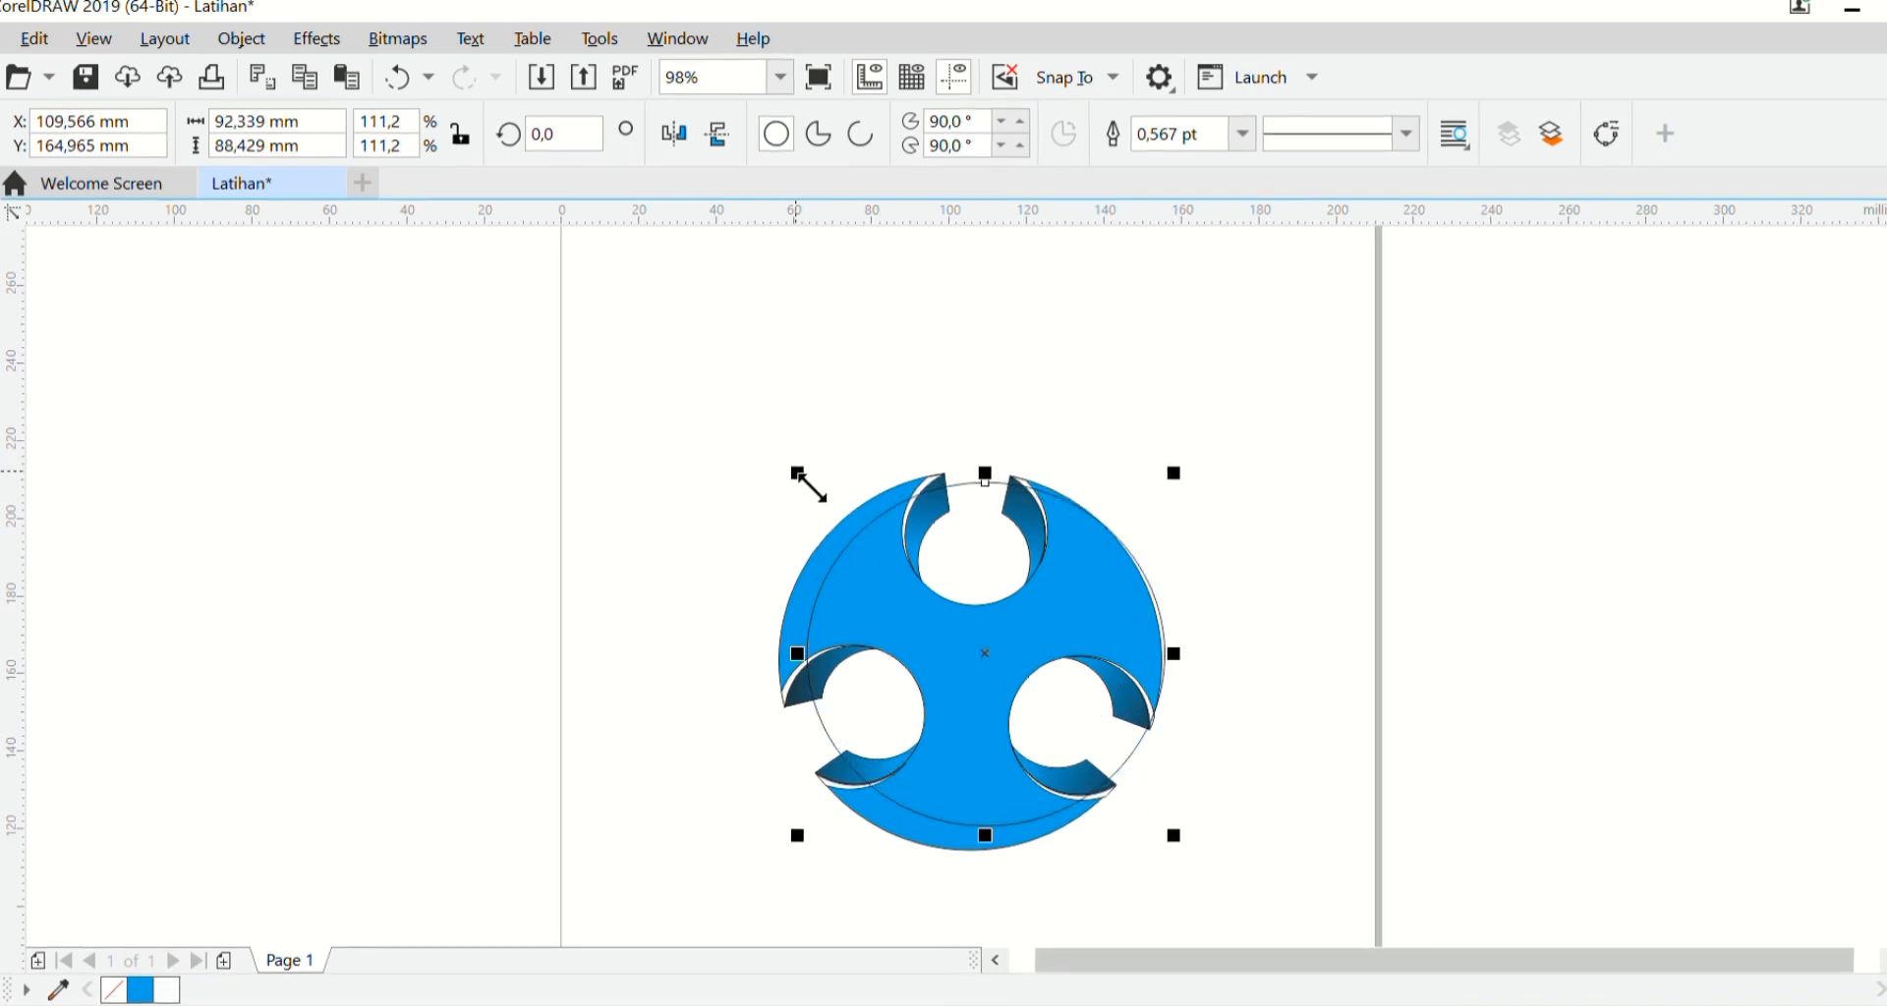
pyautogui.moveTo(805, 481); pyautogui.dragTo(759, 474)
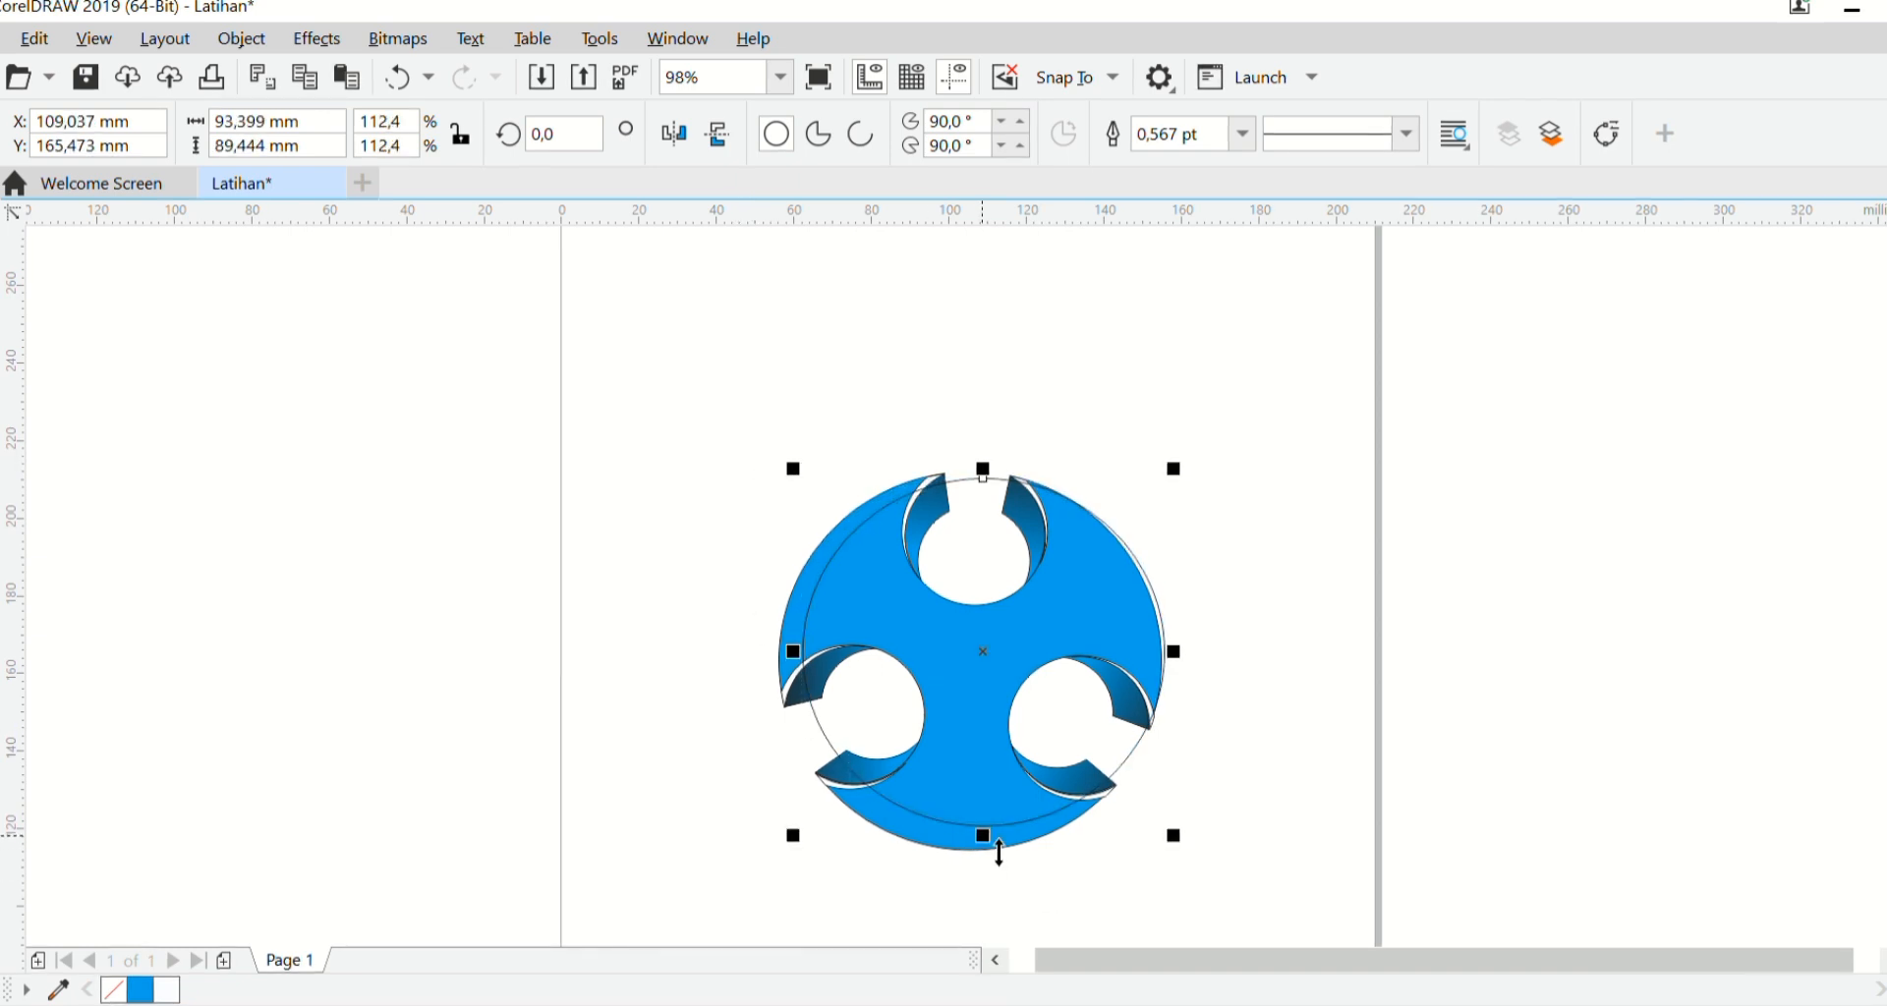
pyautogui.moveTo(984, 837); pyautogui.dragTo(997, 871)
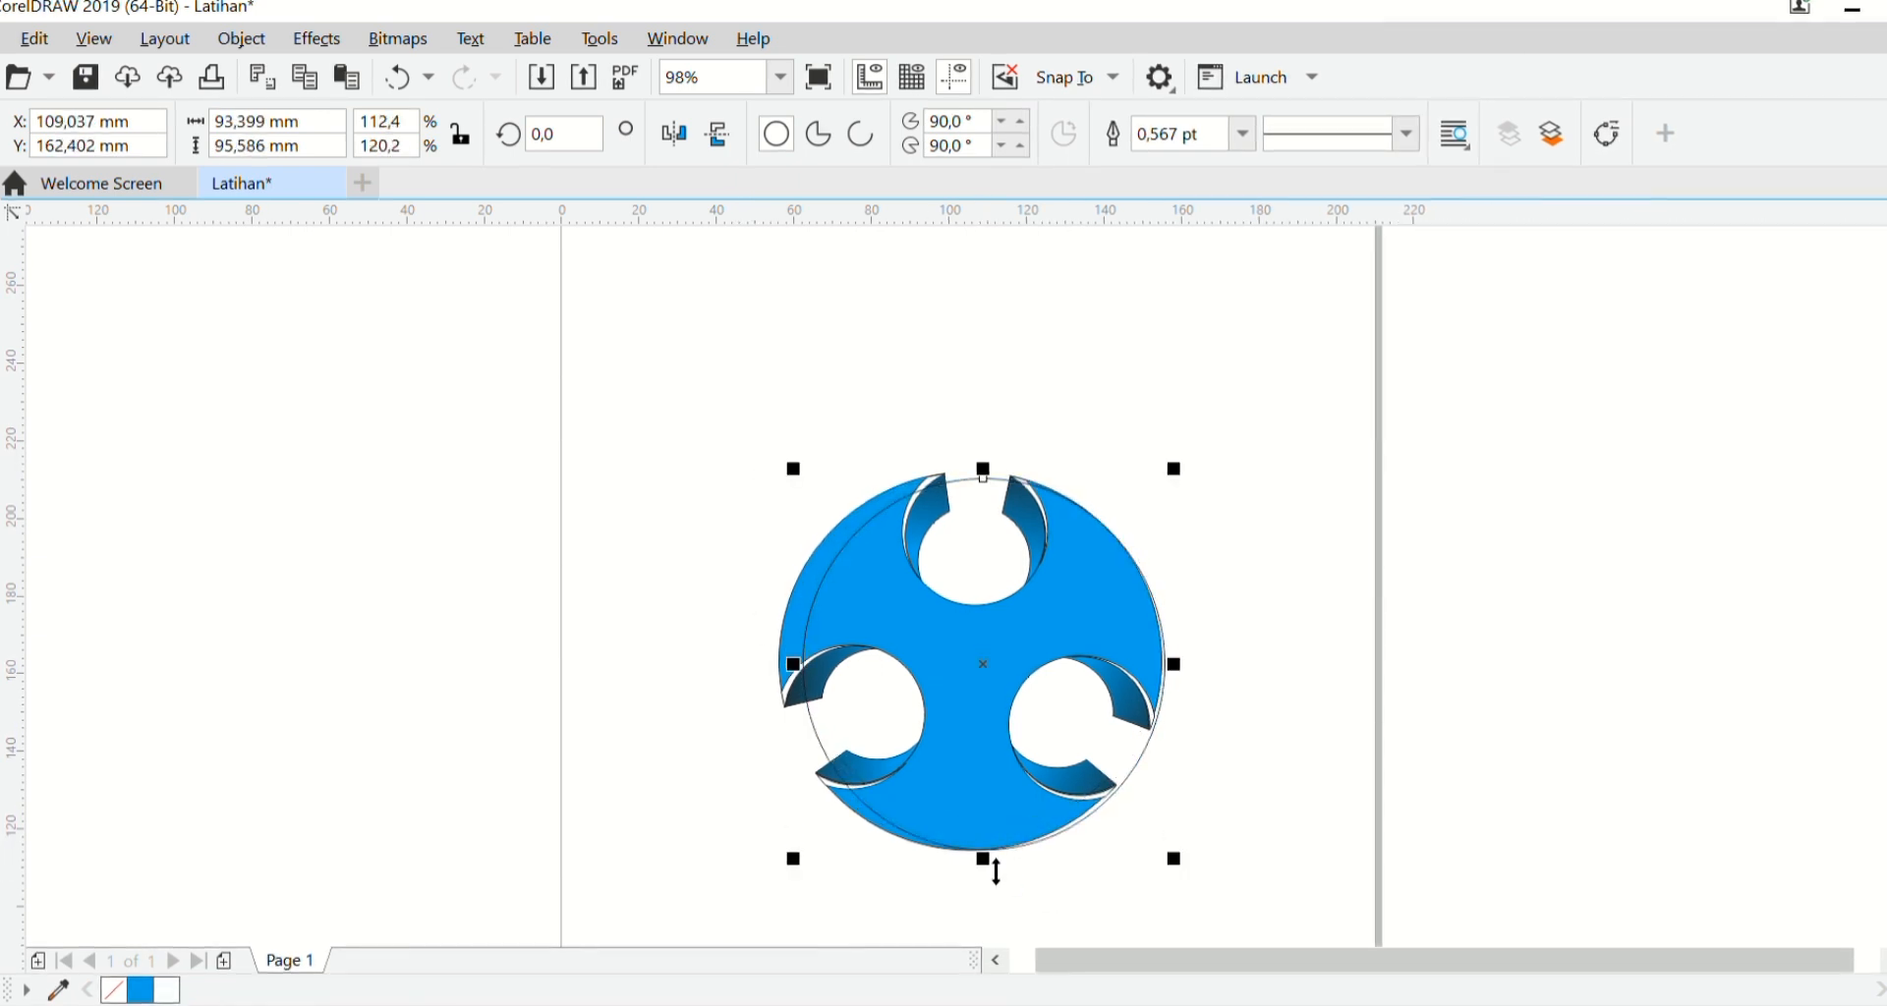
pyautogui.moveTo(1194, 876); pyautogui.dragTo(1195, 887)
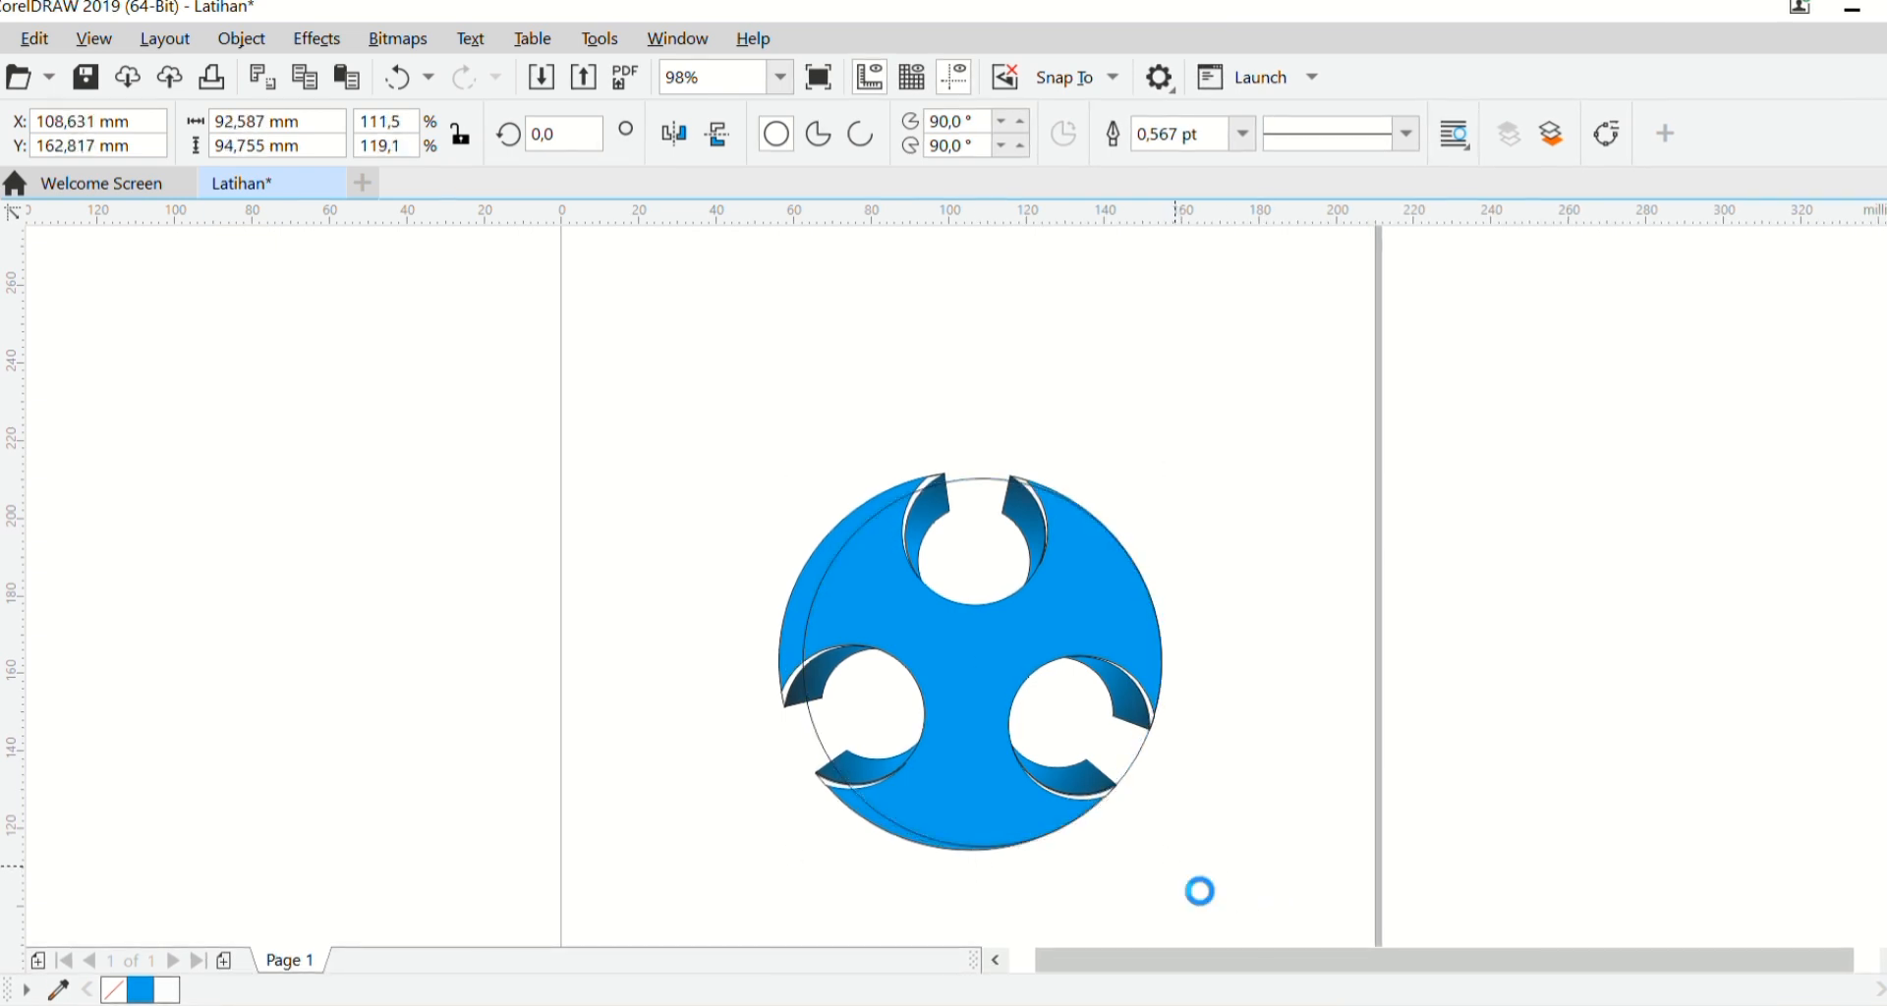
pyautogui.moveTo(806, 680); pyautogui.dragTo(779, 680)
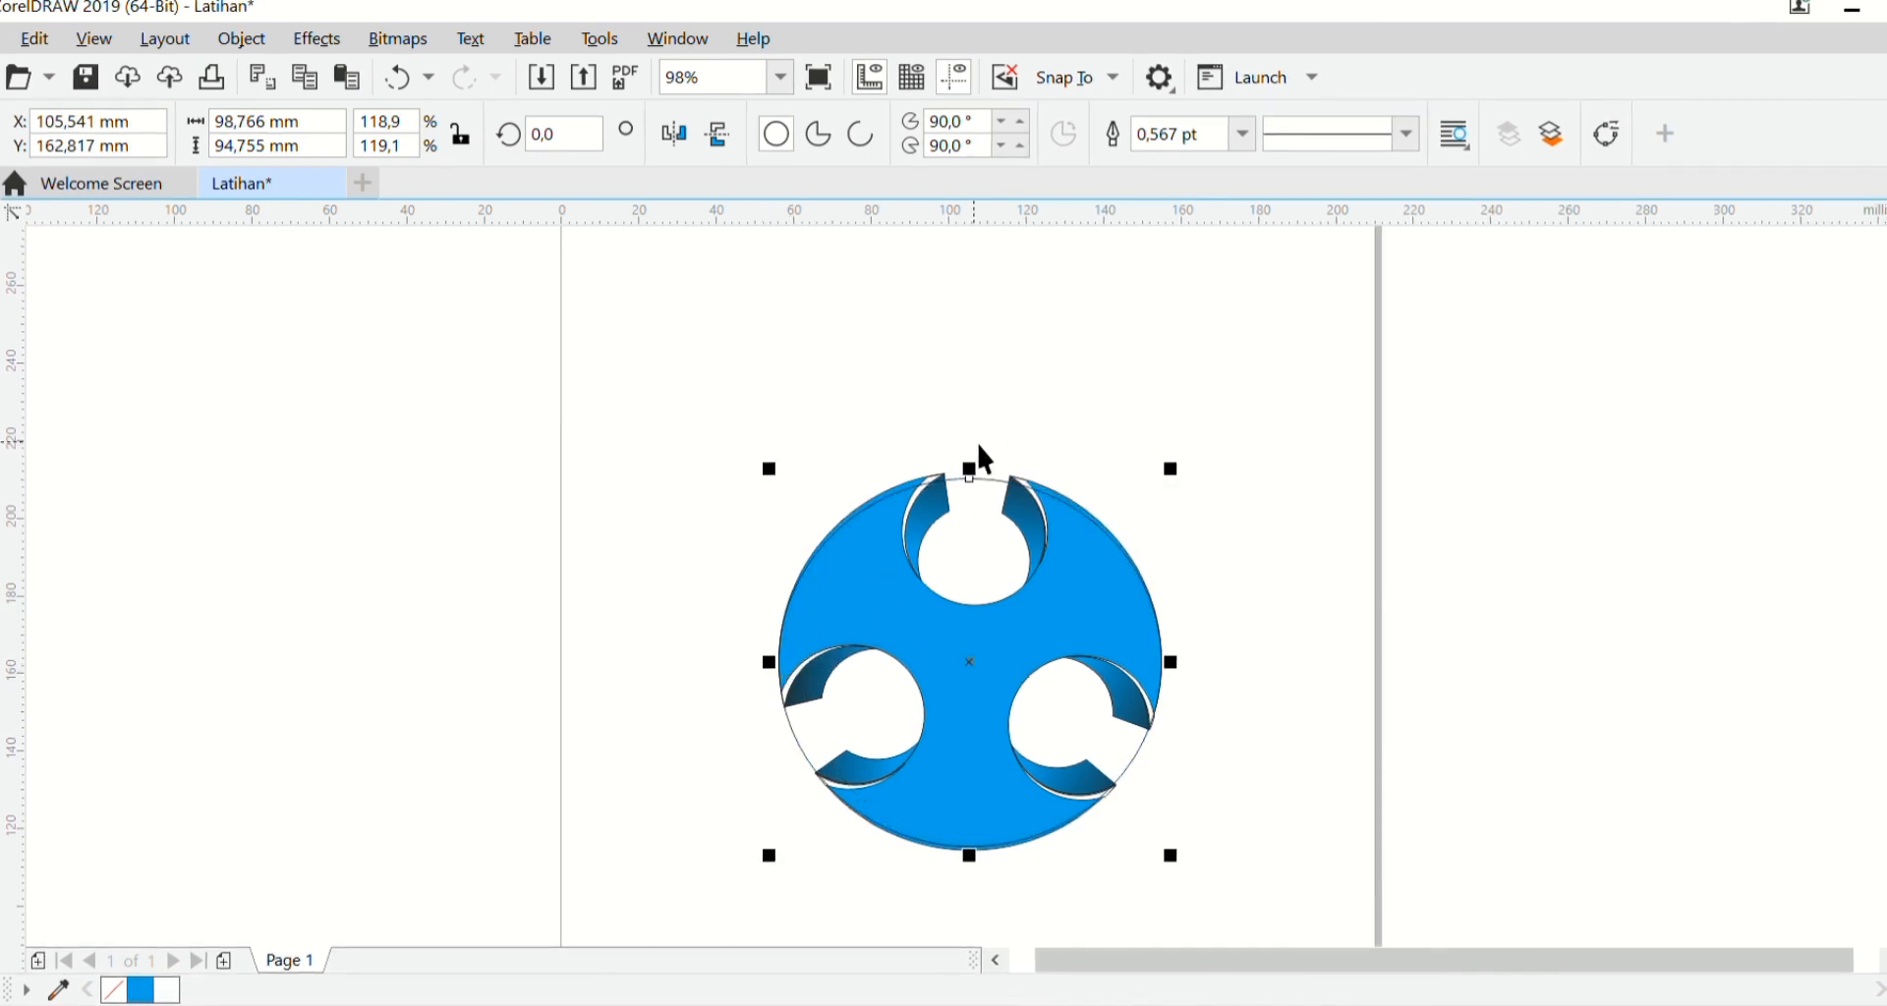
pyautogui.moveTo(985, 478); pyautogui.dragTo(983, 464)
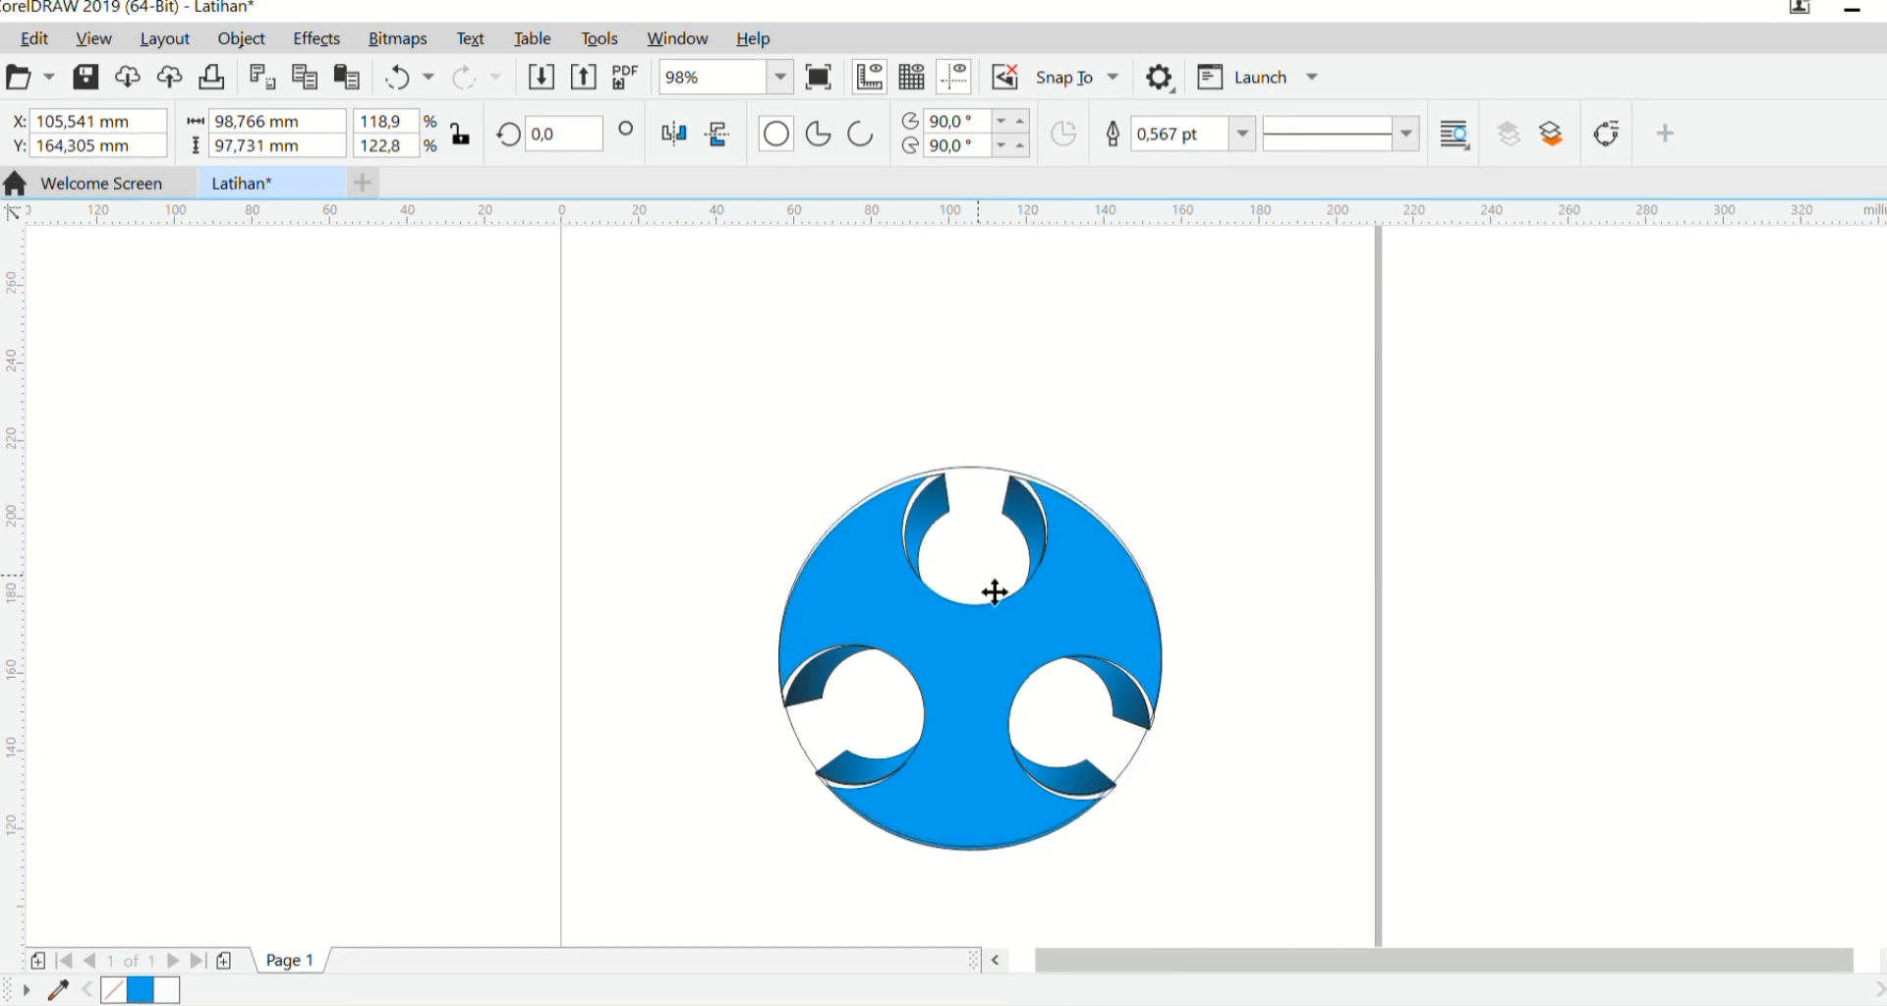
pyautogui.moveTo(986, 594); pyautogui.dragTo(995, 597)
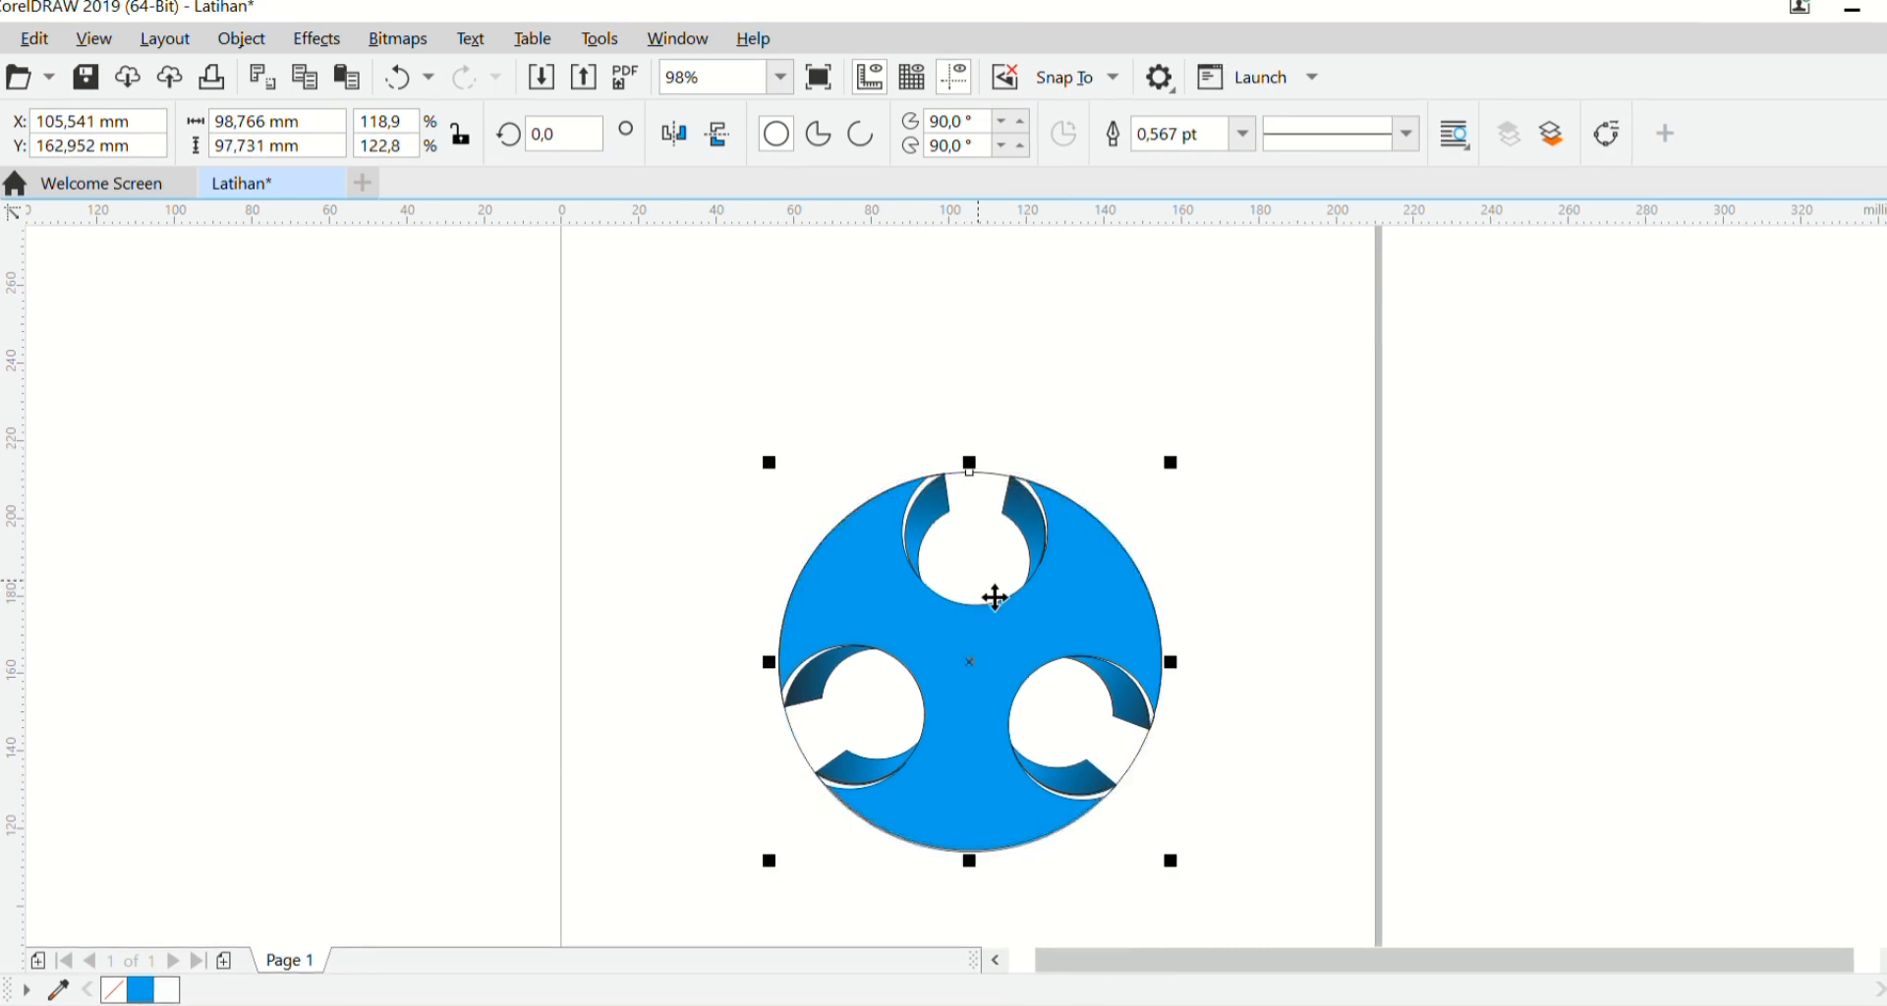
pyautogui.click(1322, 645)
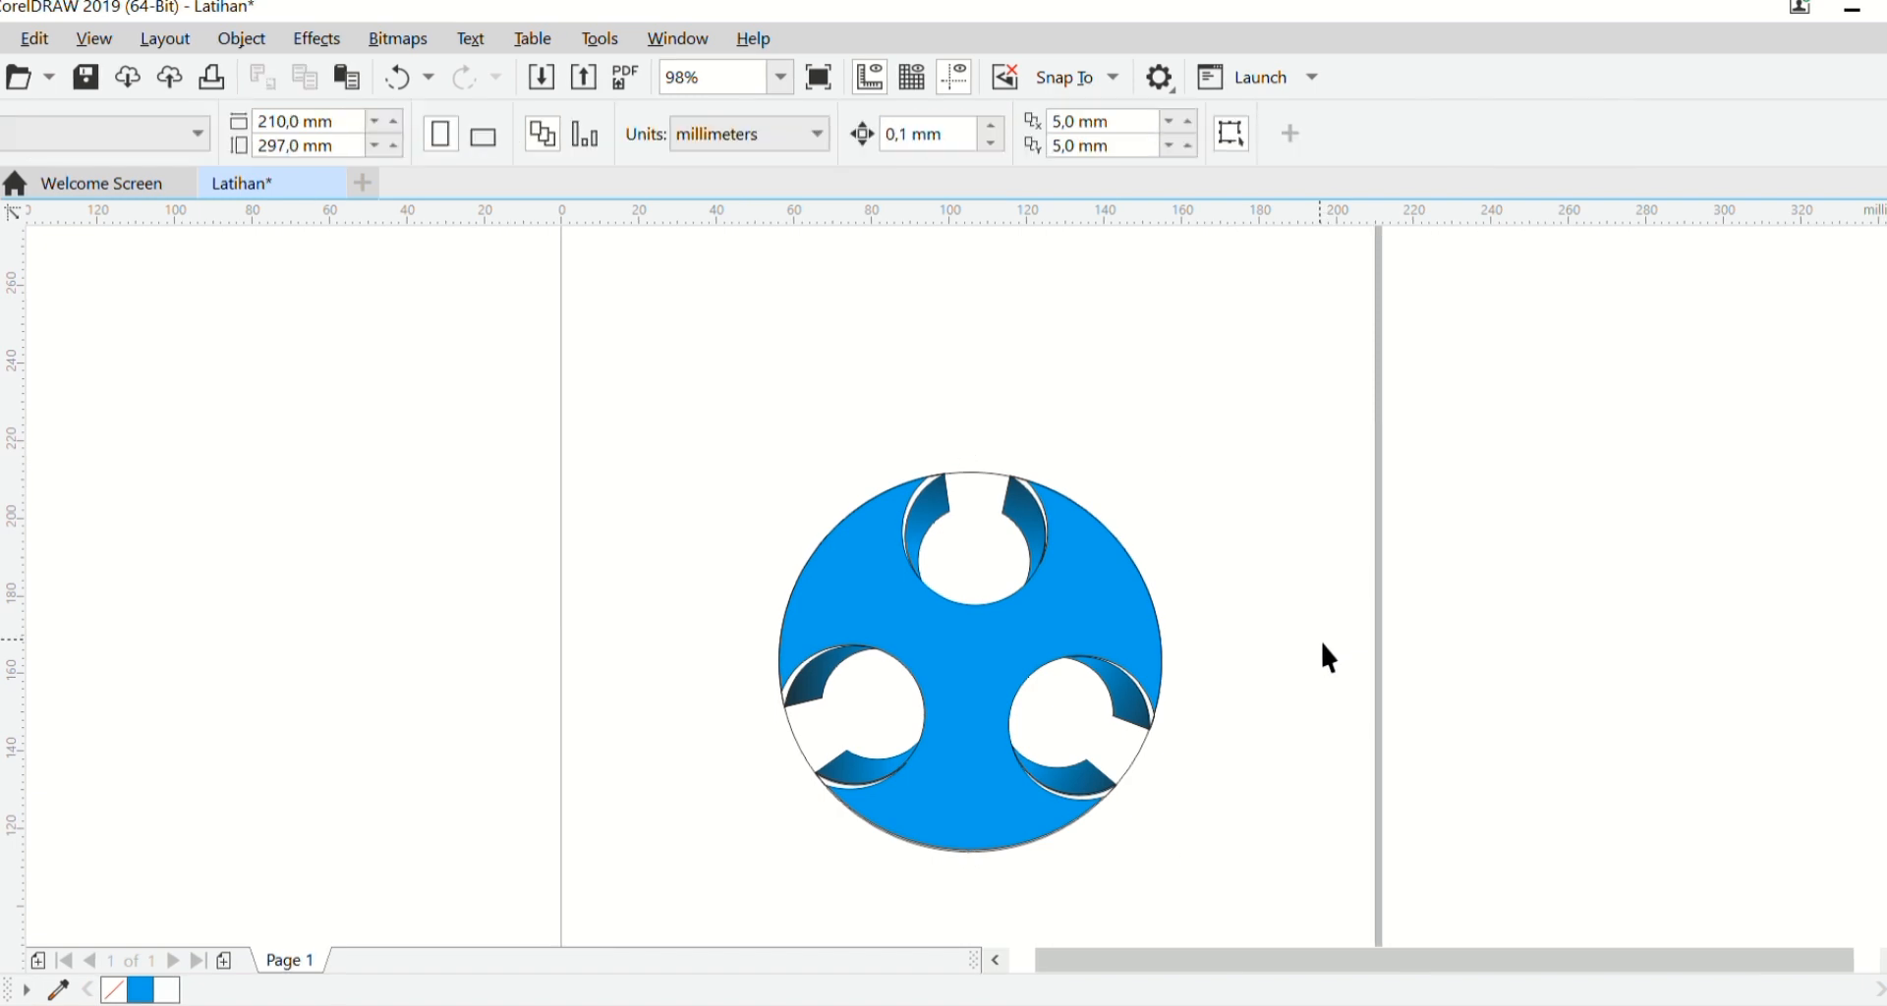
# Step: Move the fitted ellipse off the logo to the empty area on its upper right
pyautogui.click(995, 657)
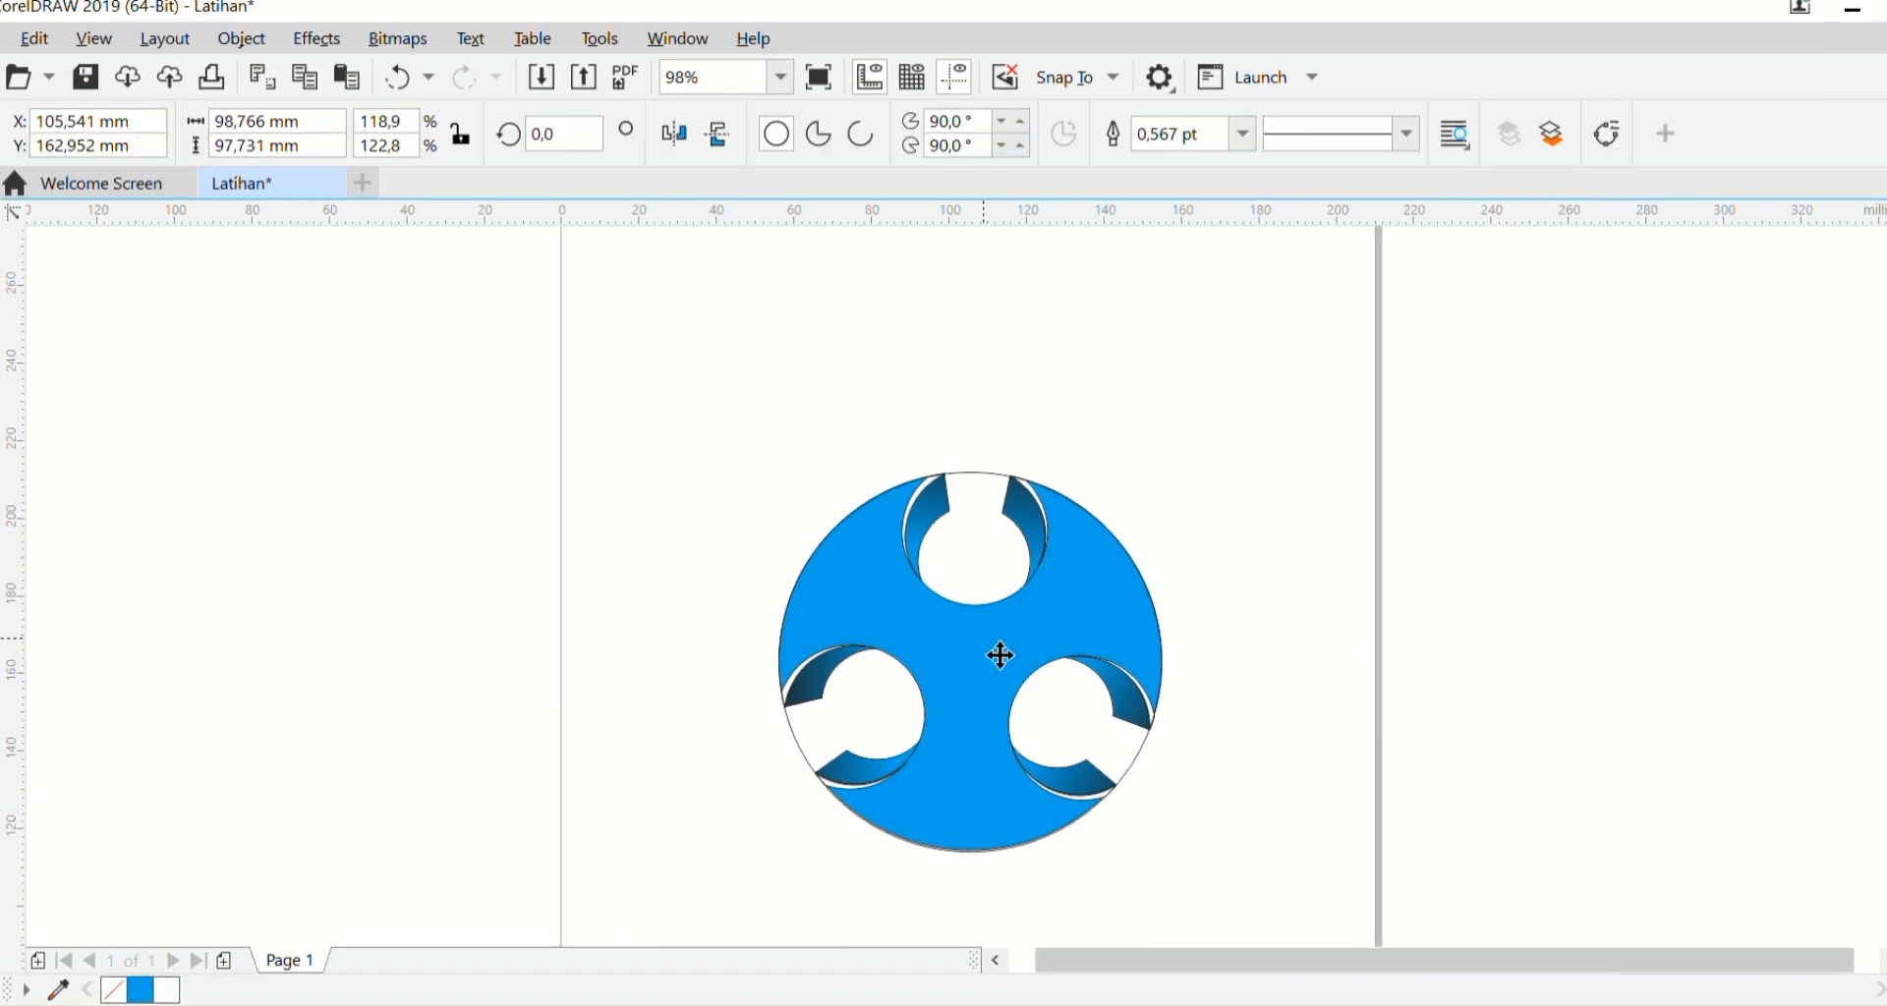
pyautogui.moveTo(1001, 656); pyautogui.dragTo(1546, 542)
pyautogui.click(1546, 542)
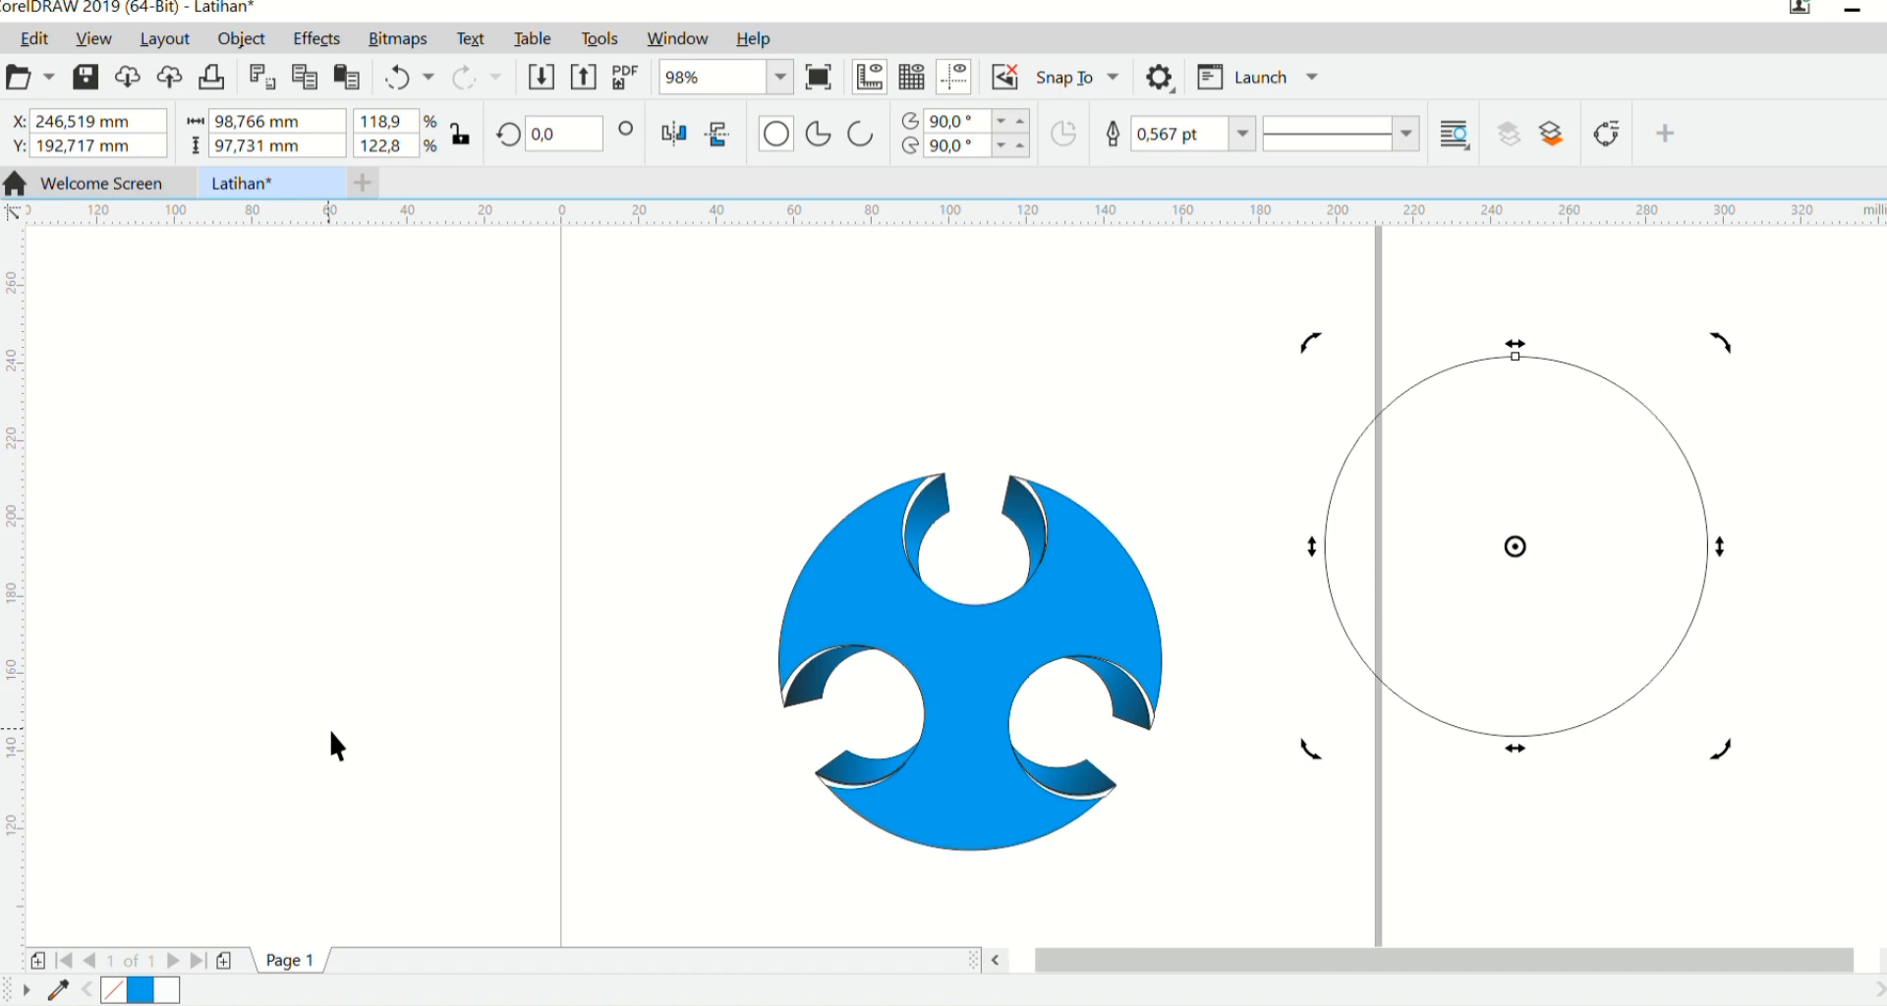
# Step: Add a drop shadow to the ellipse, cast towards its lower right, with opacity 47 and feathering 23
pyautogui.click(40, 751)
pyautogui.moveTo(1546, 570); pyautogui.dragTo(1857, 748)
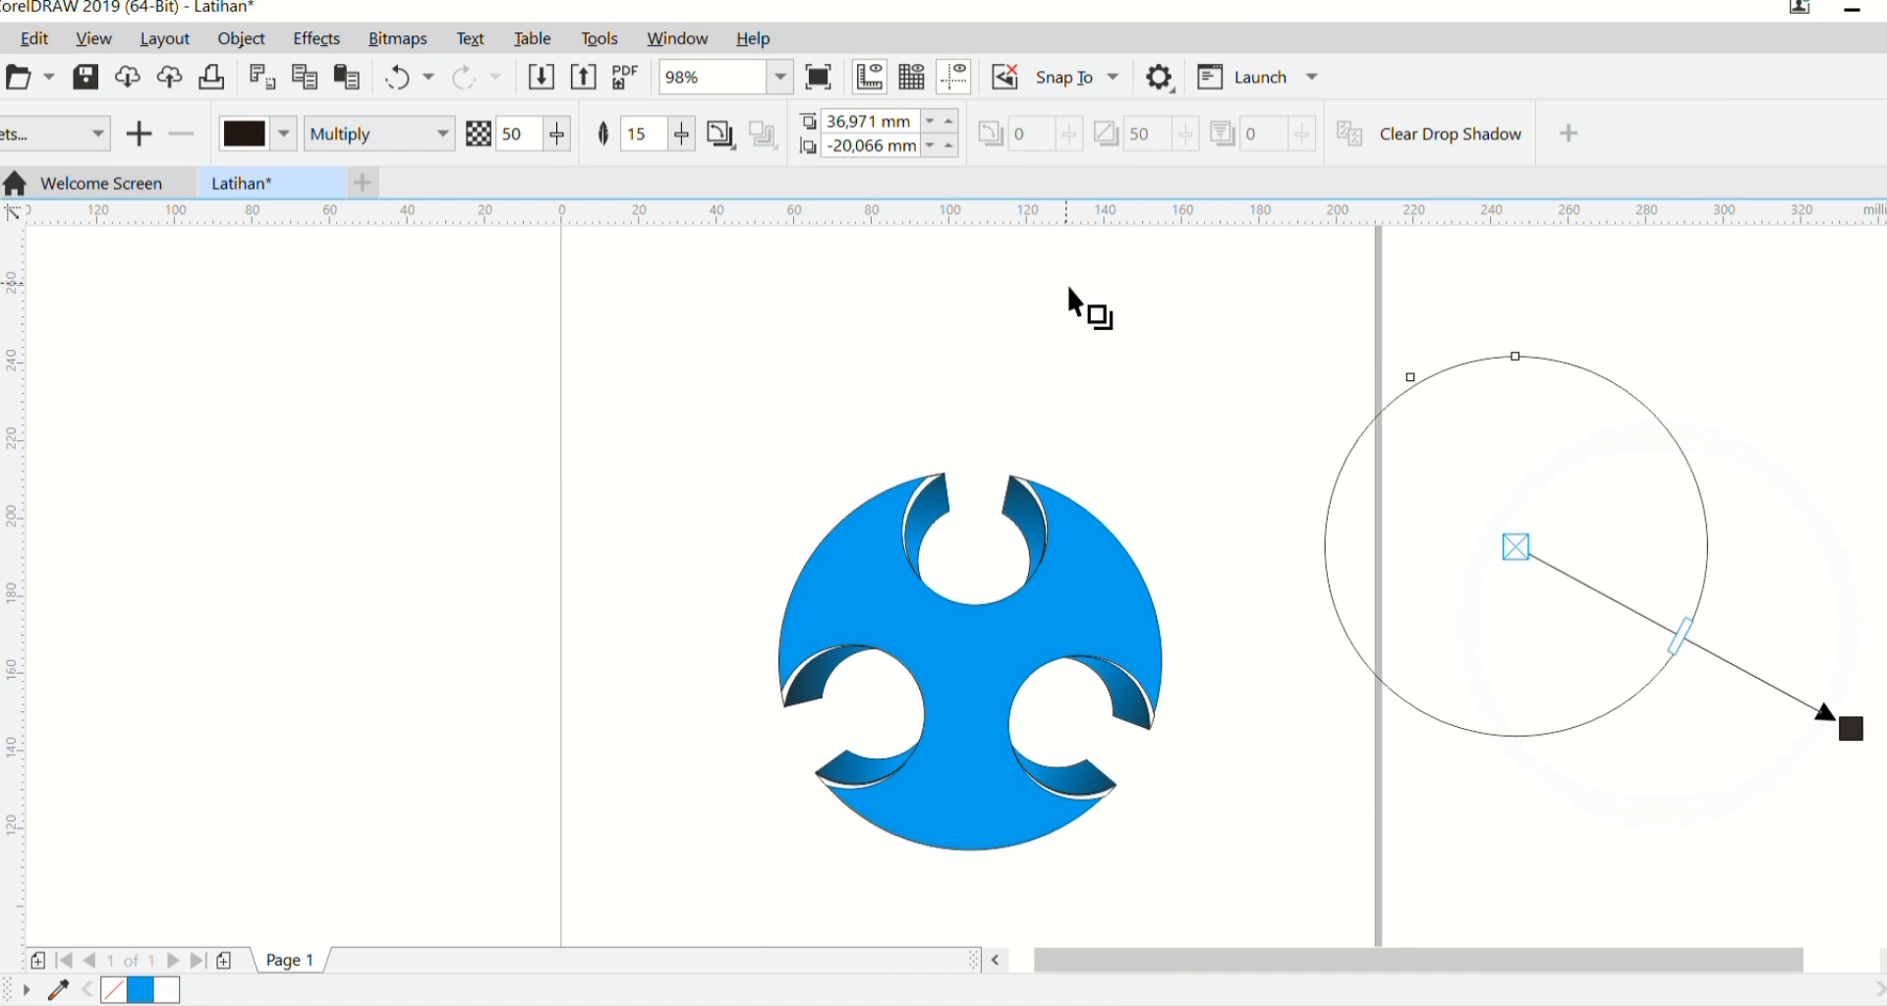
pyautogui.click(728, 148)
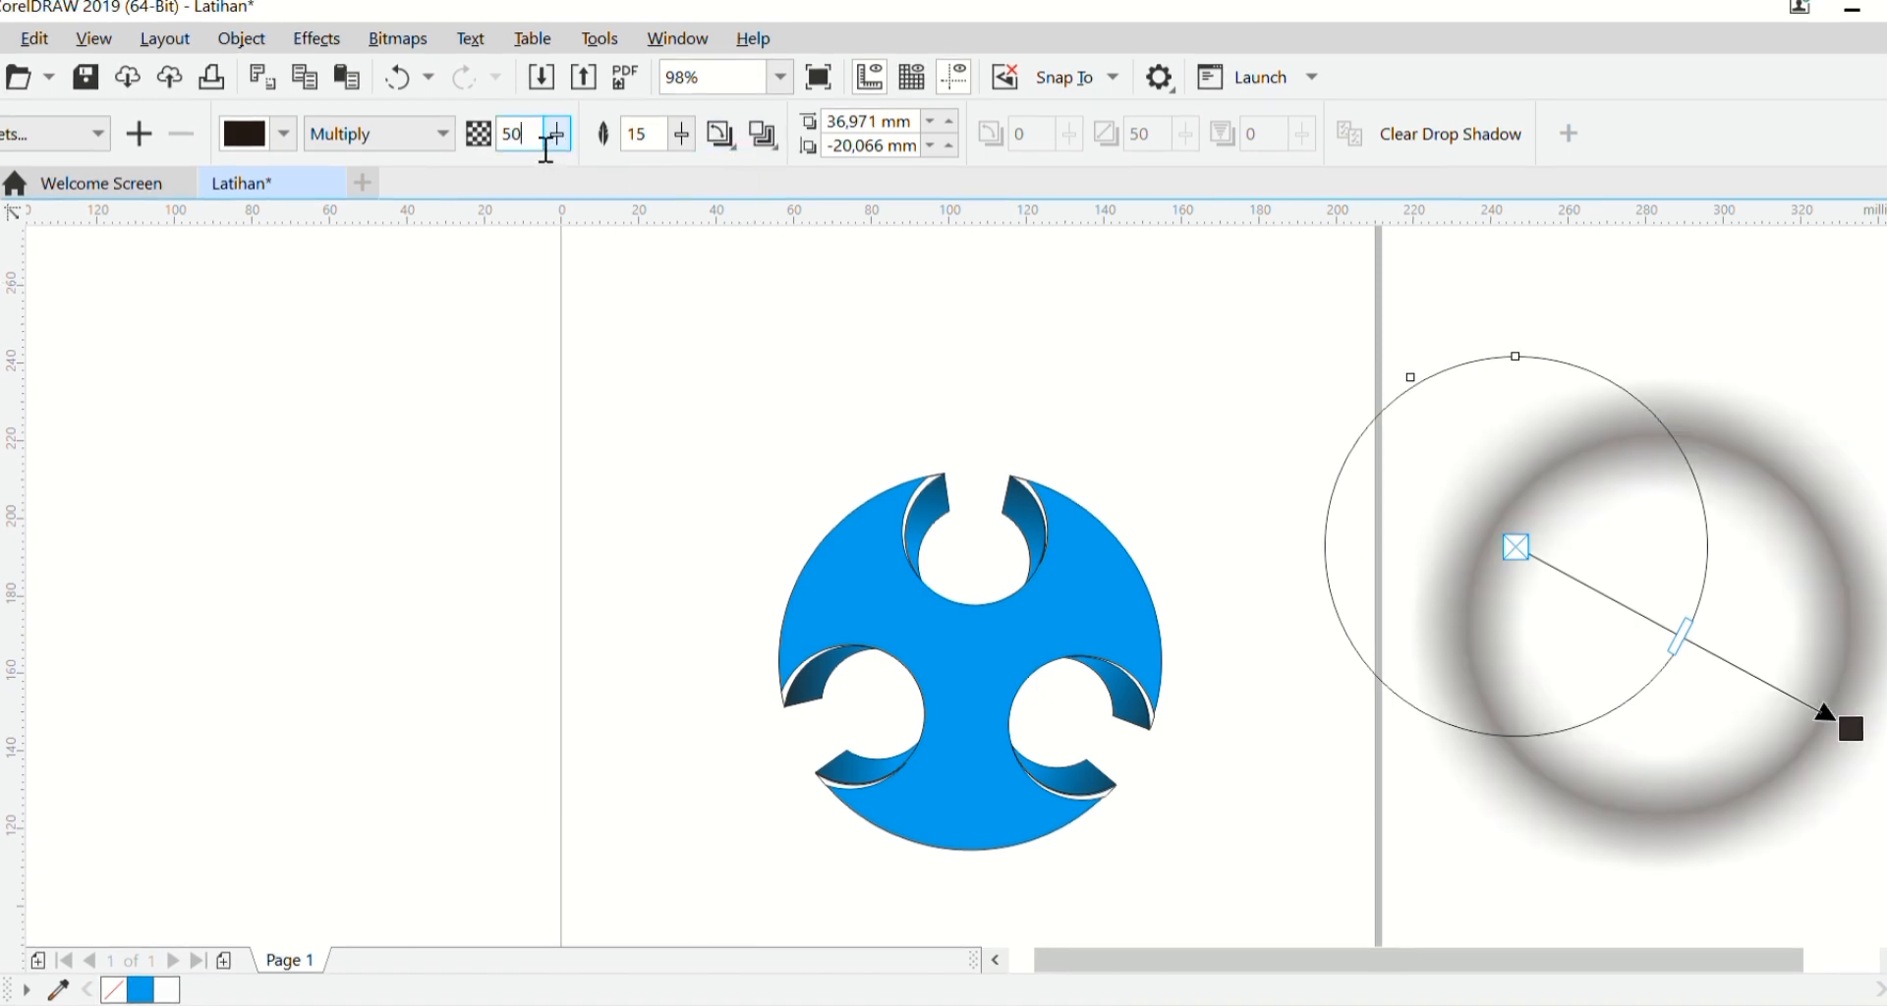
pyautogui.click(666, 139)
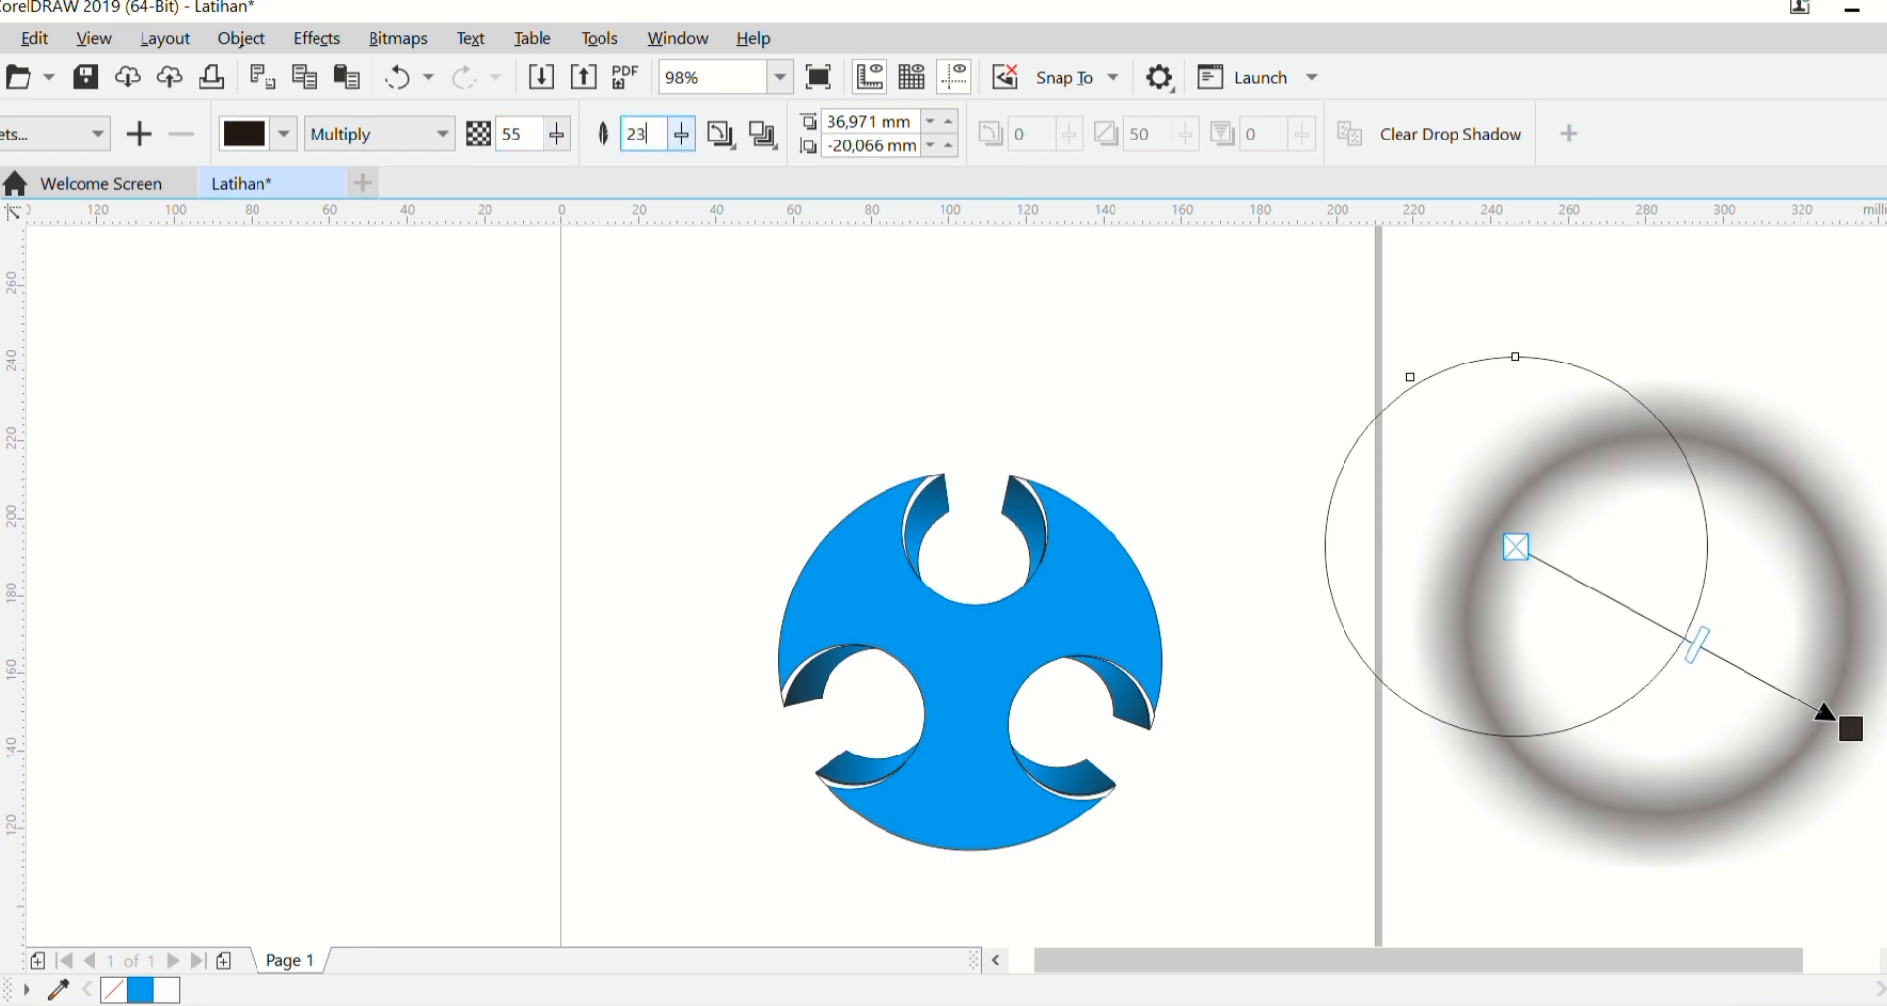
pyautogui.press('Return')
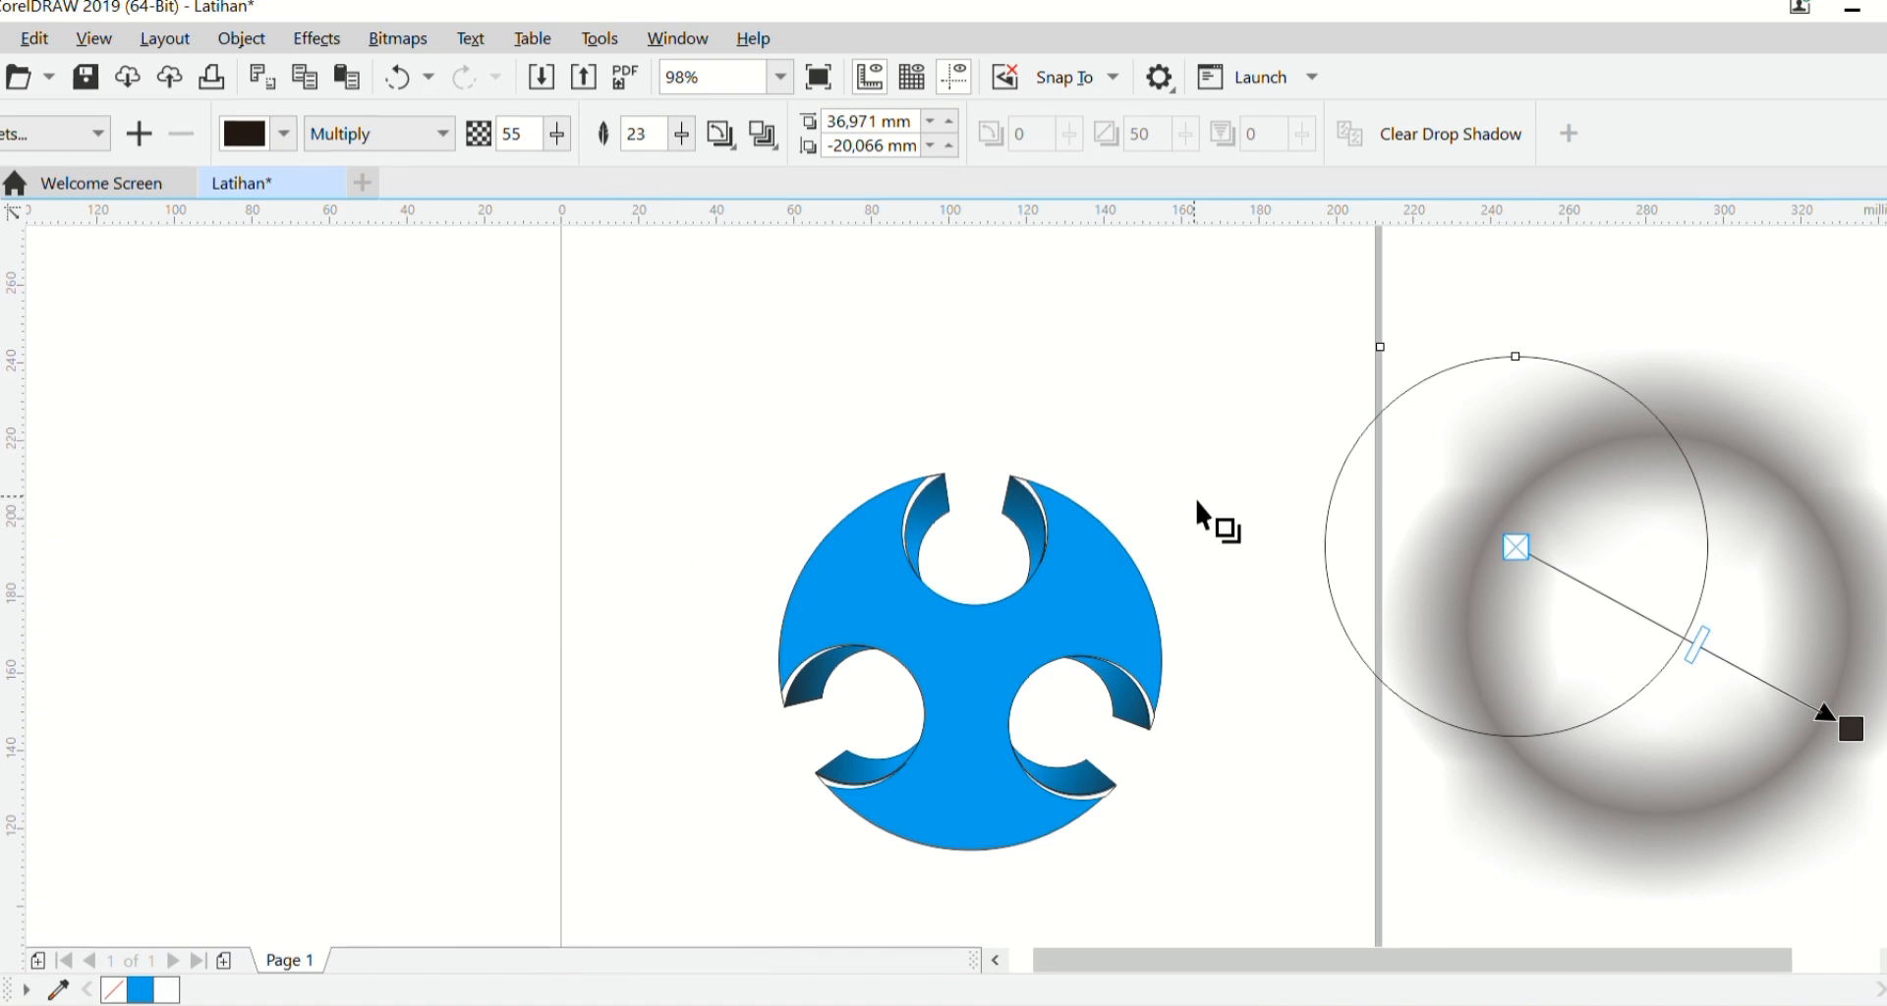
pyautogui.moveTo(1708, 664); pyautogui.dragTo(1683, 654)
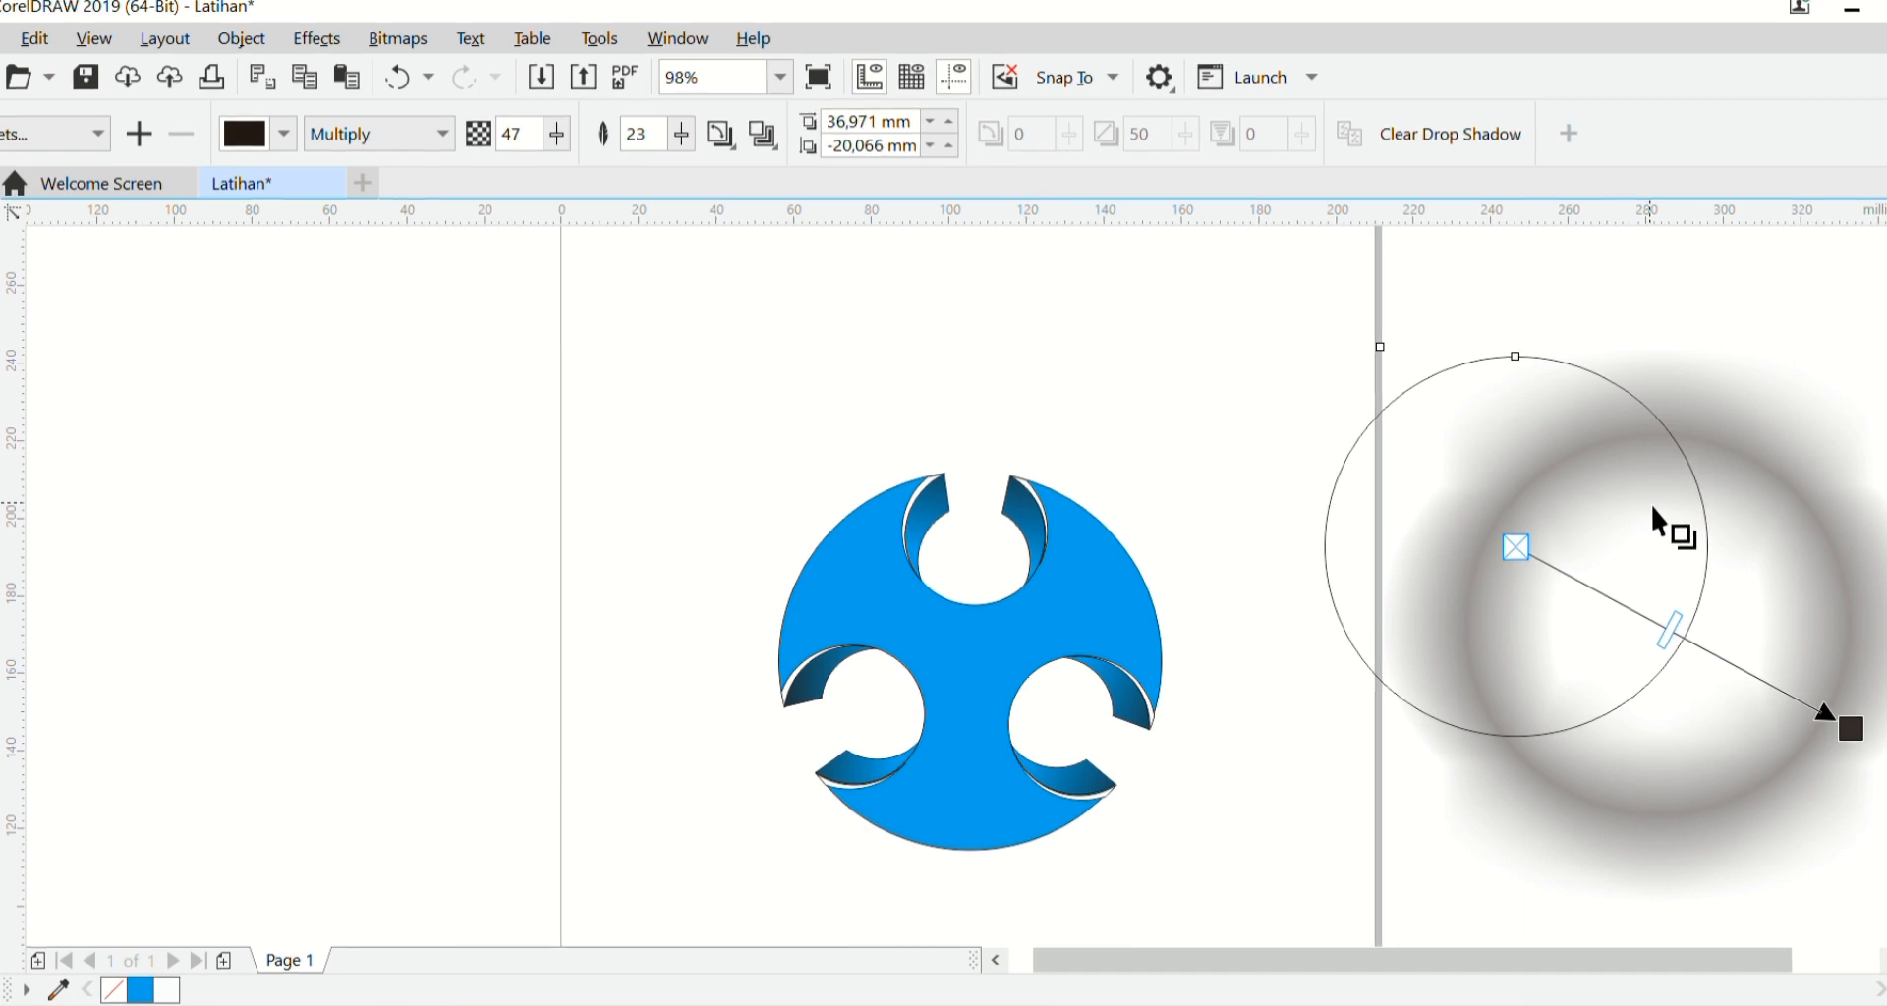
# Step: Move the ellipse with its shadow up and left, break the shadow apart, and shift the shadow down by itself
pyautogui.press('space')
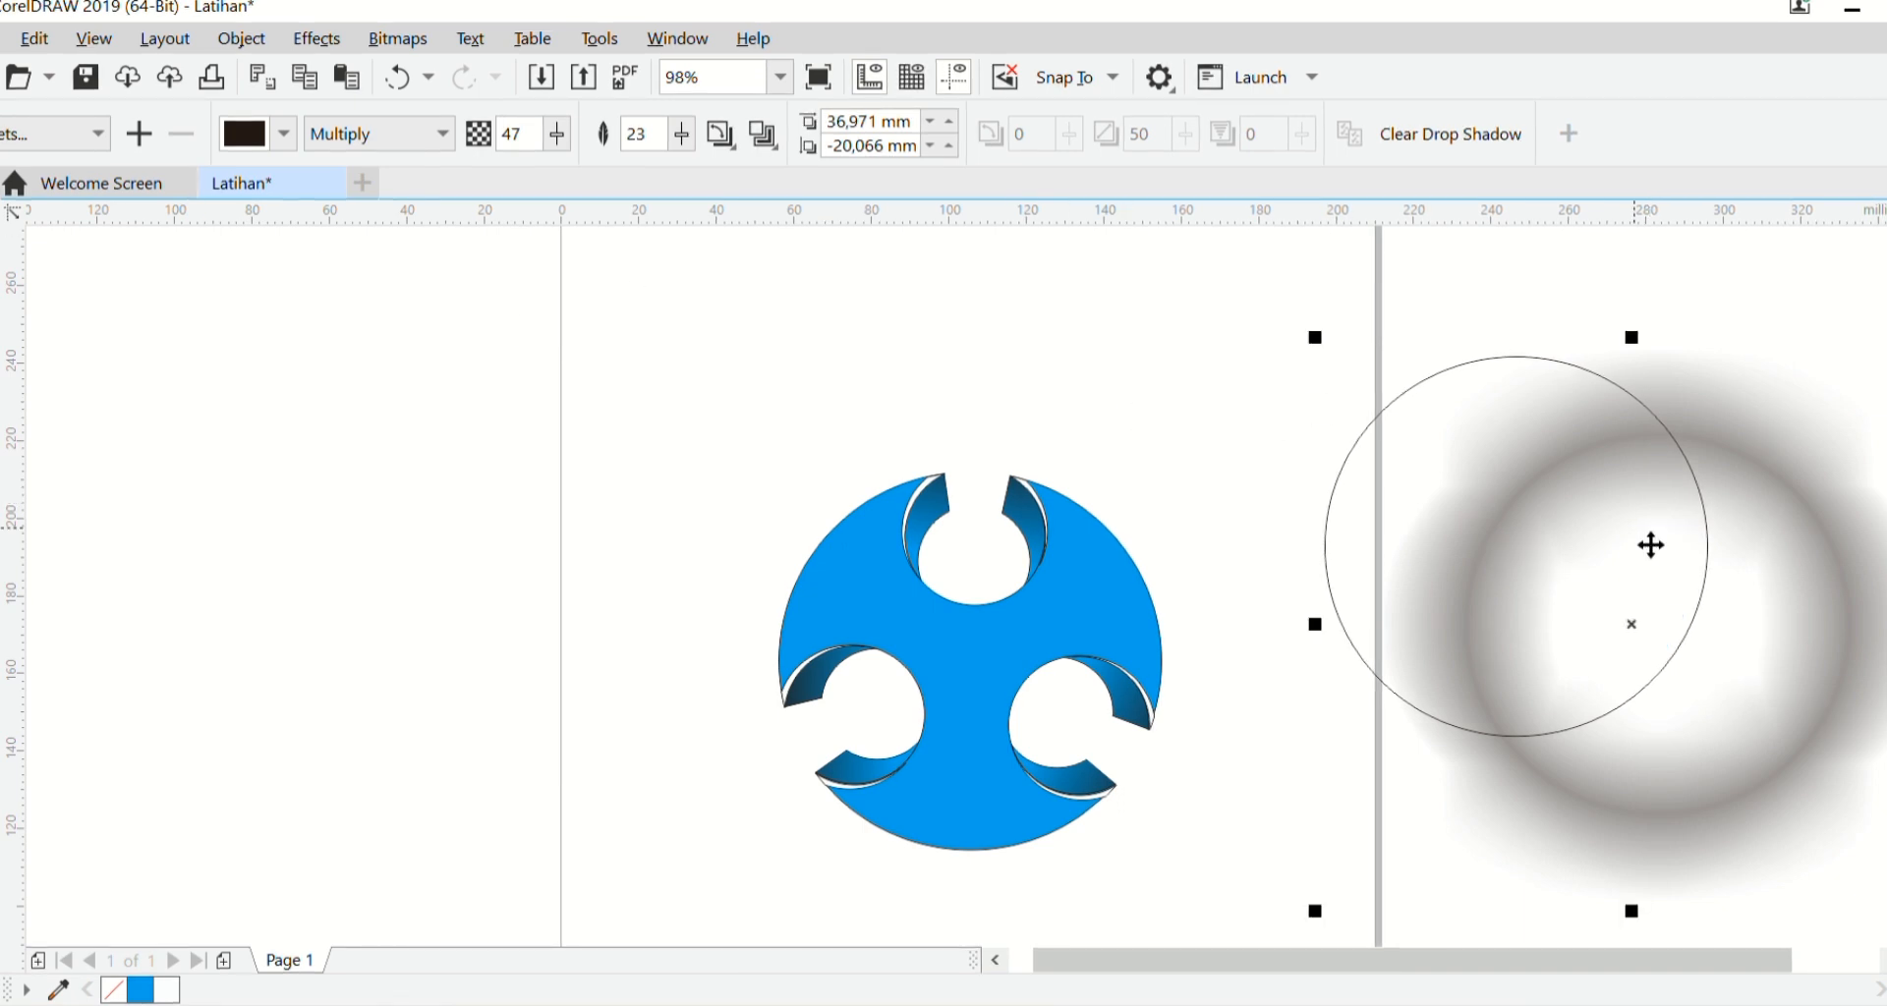
pyautogui.click(1639, 536)
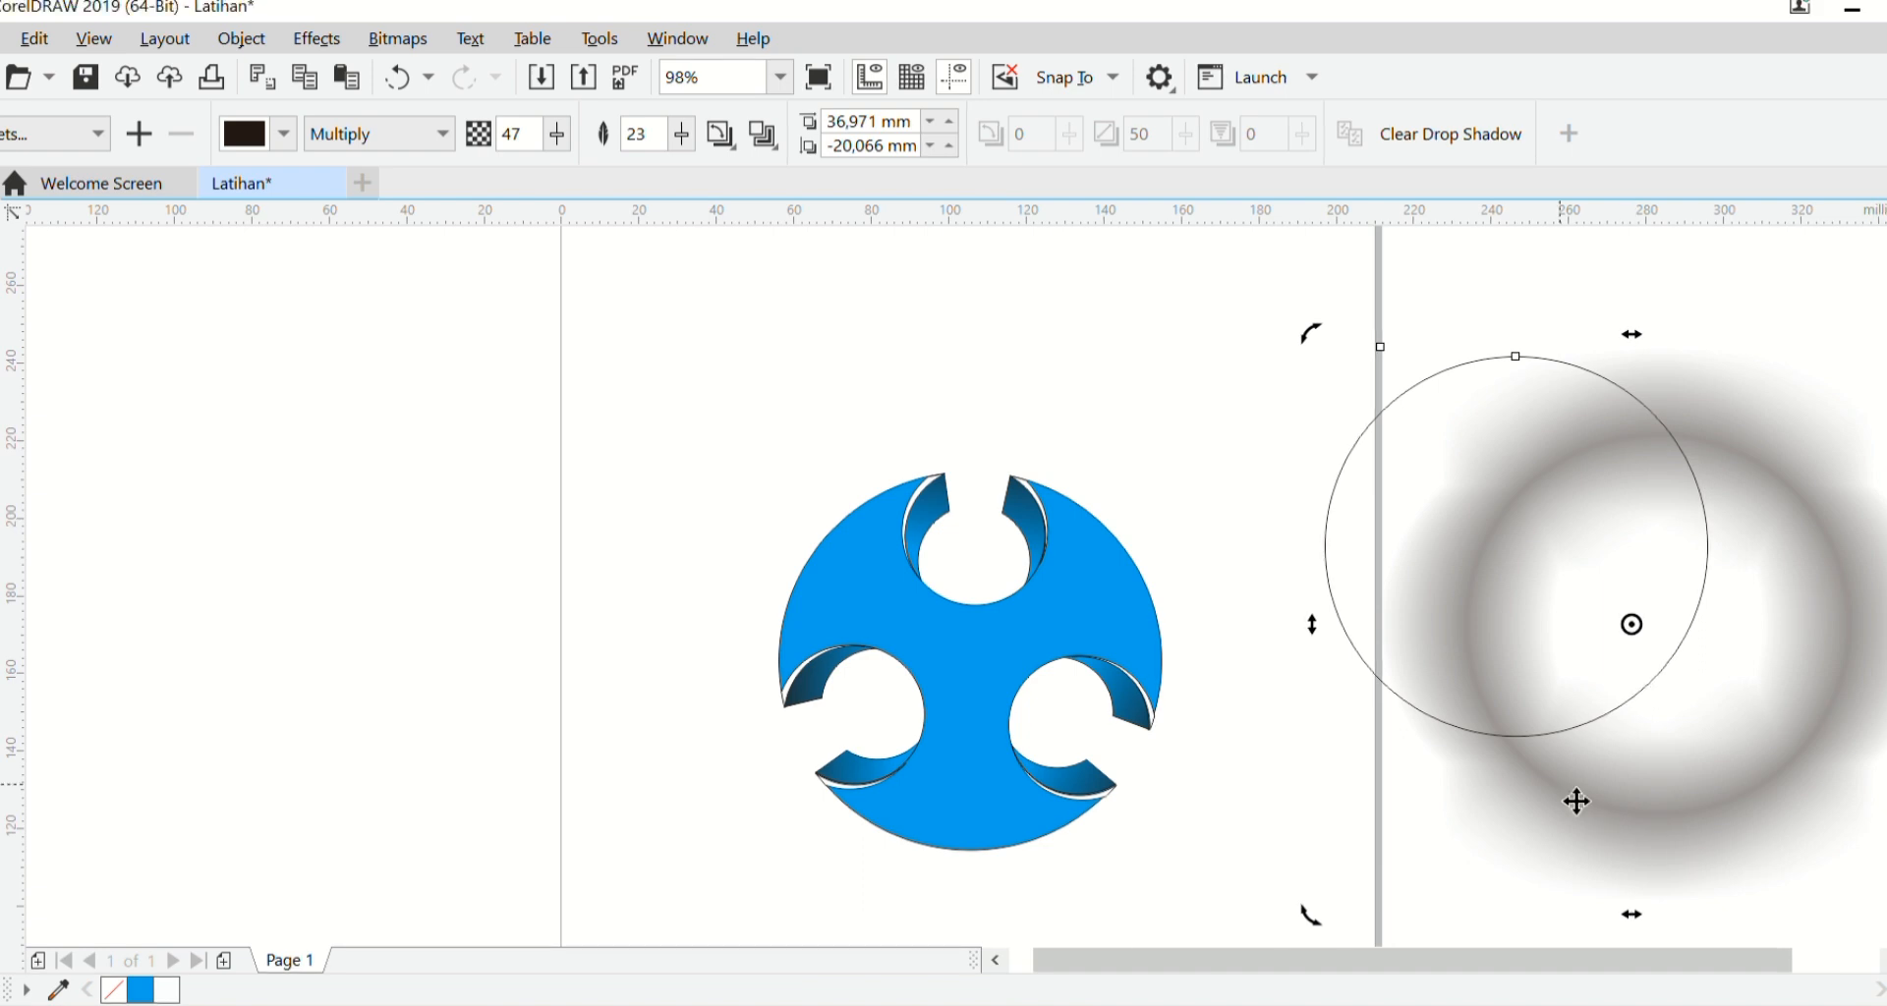
pyautogui.moveTo(1743, 797); pyautogui.dragTo(1628, 648)
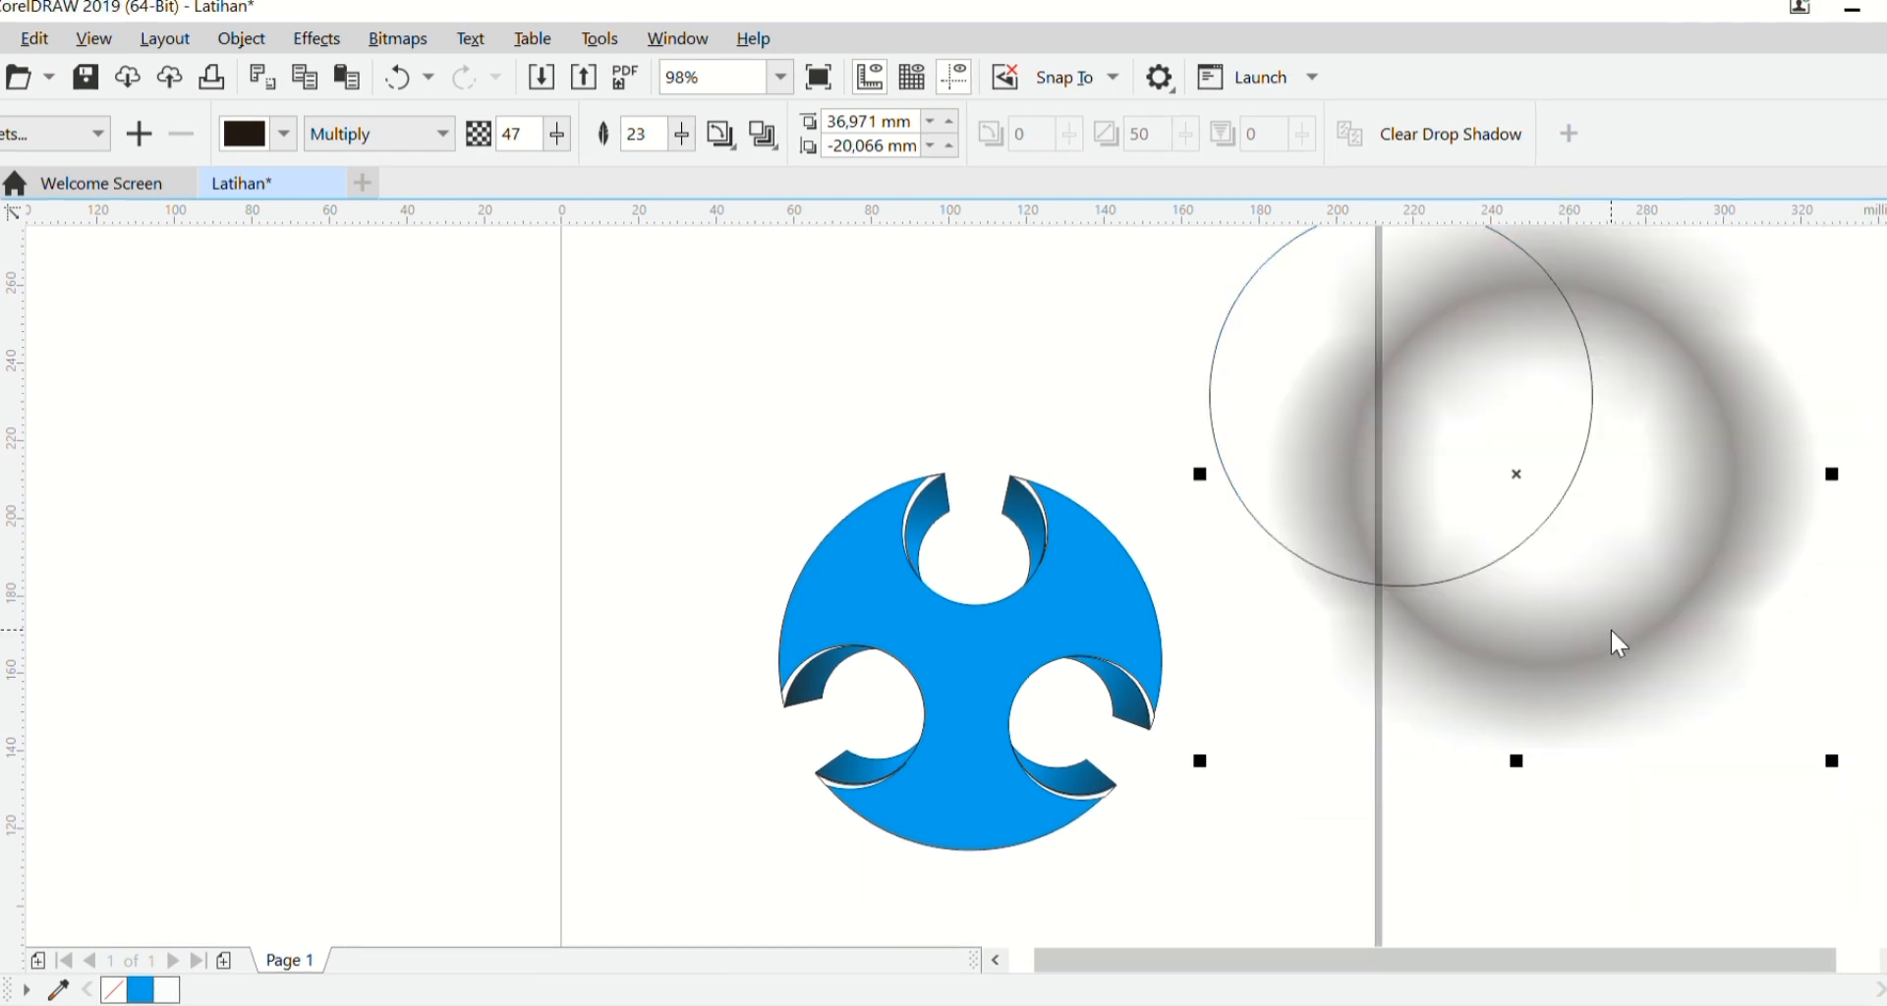
pyautogui.hotkey('ctrl', 'k')
pyautogui.click(1762, 848)
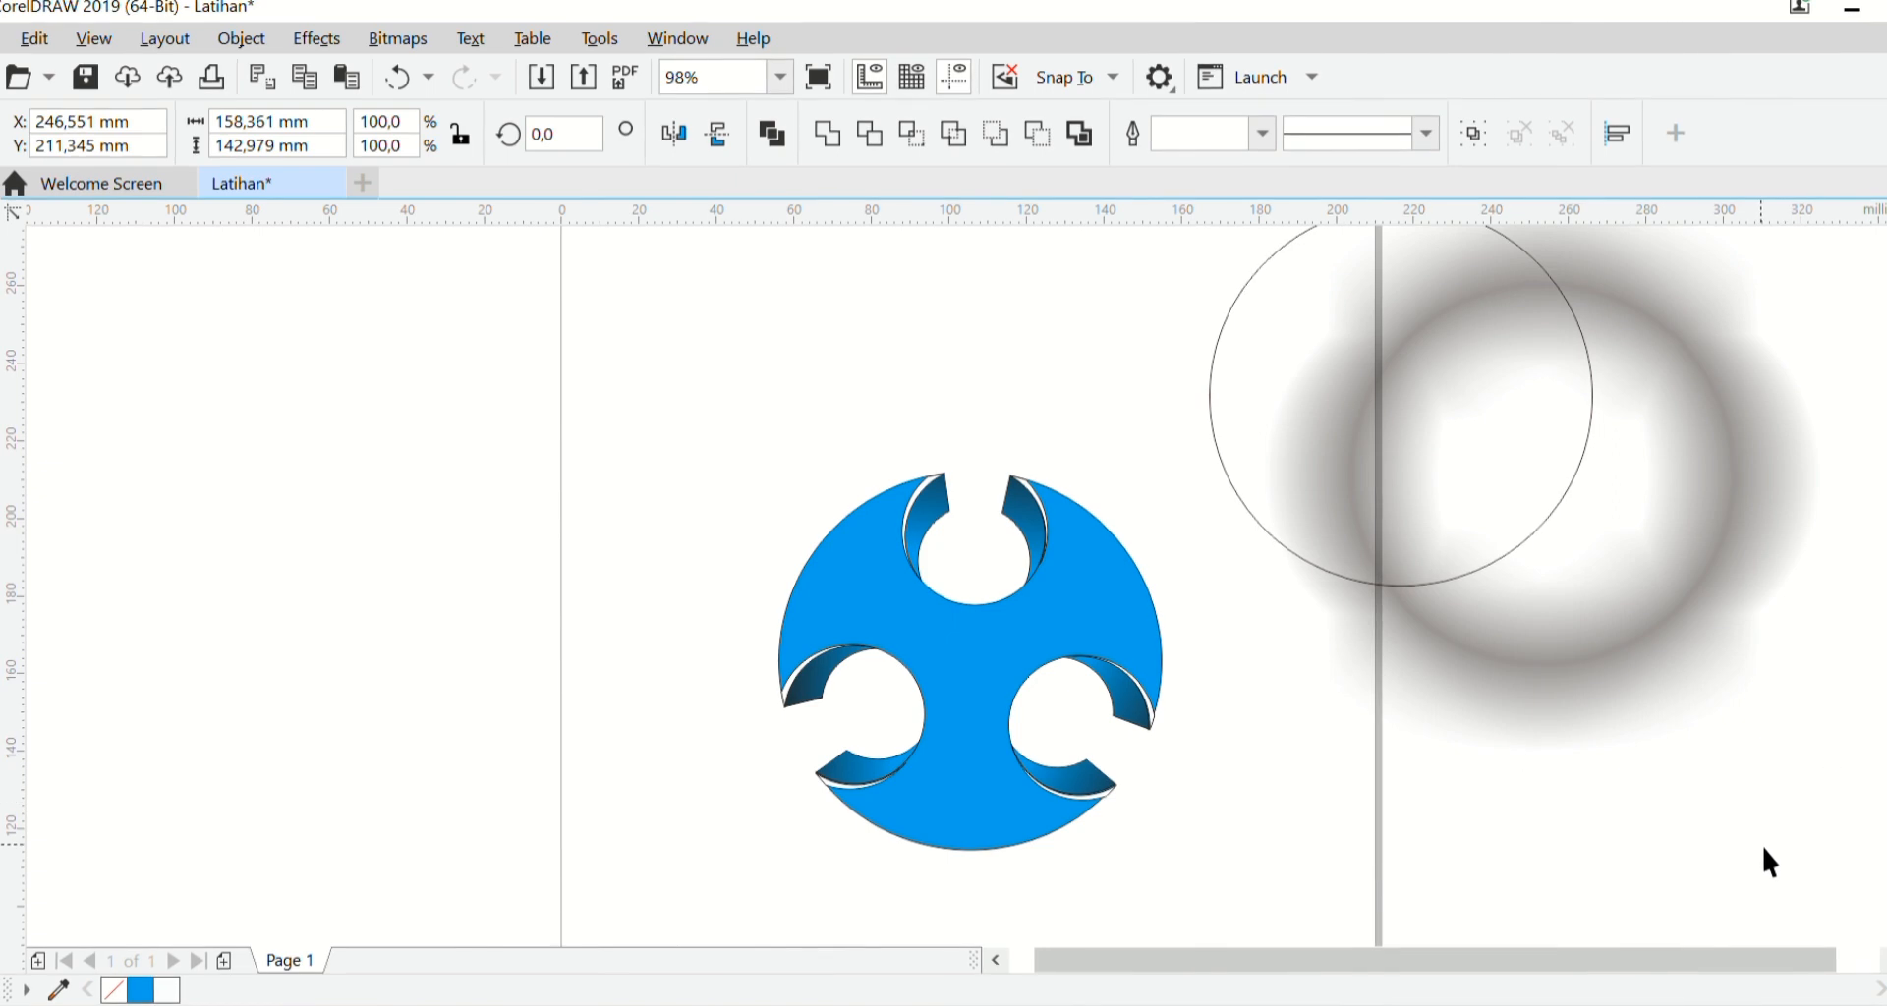
pyautogui.click(1718, 603)
pyautogui.moveTo(1727, 610); pyautogui.dragTo(1769, 721)
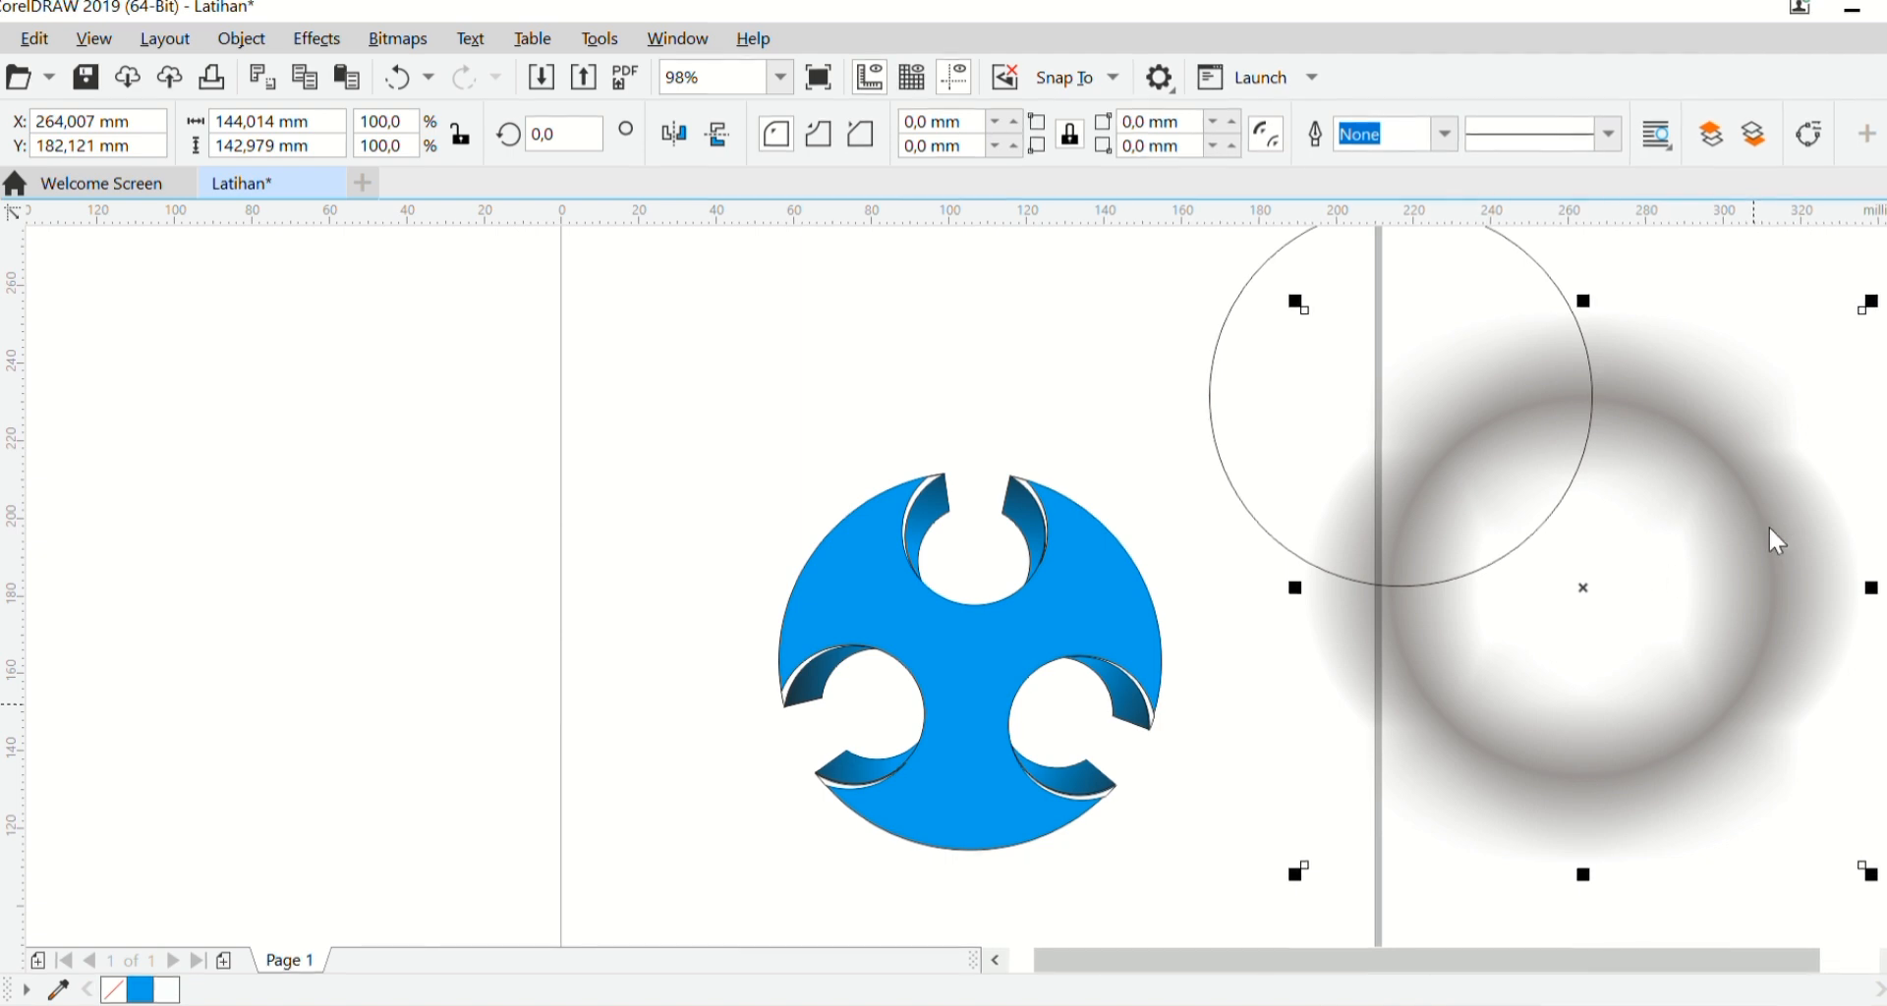
# Step: PowerClip the separated shadow inside the ellipse, centre it in the frame, and remove the ellipse's outline
pyautogui.press('Escape')
pyautogui.click(1395, 409)
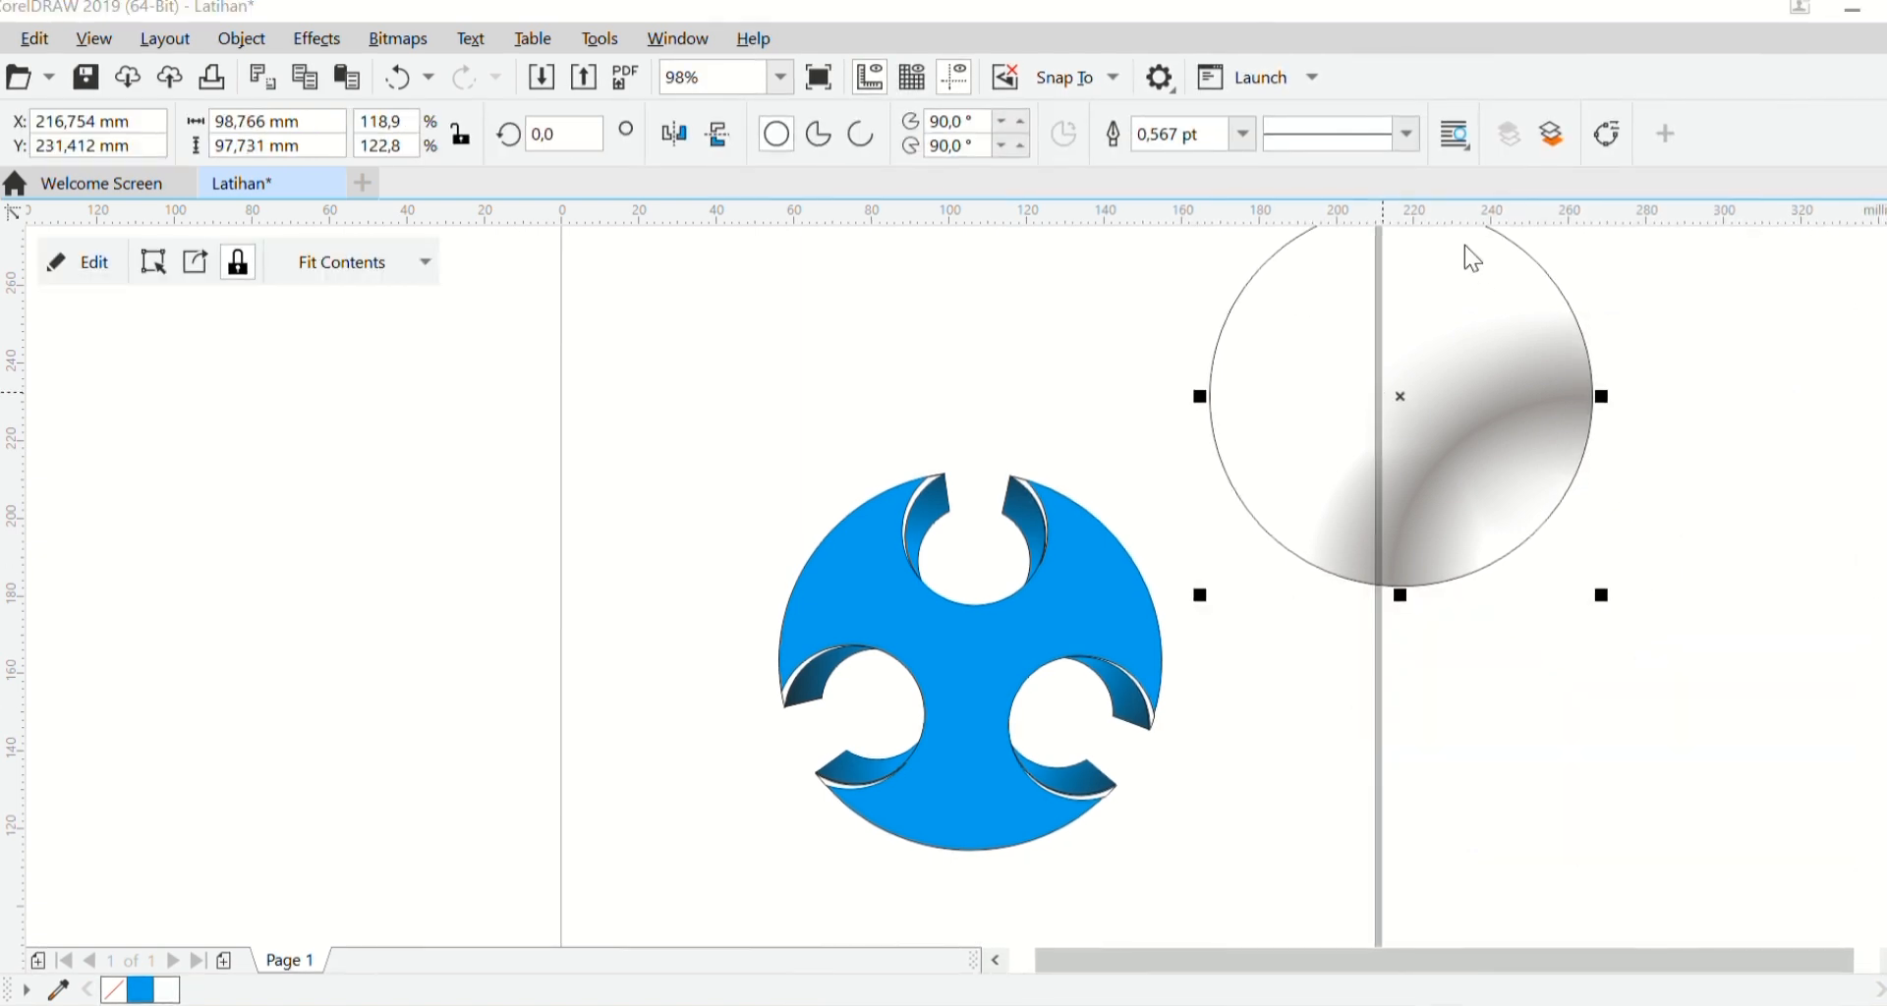
pyautogui.click(1808, 257)
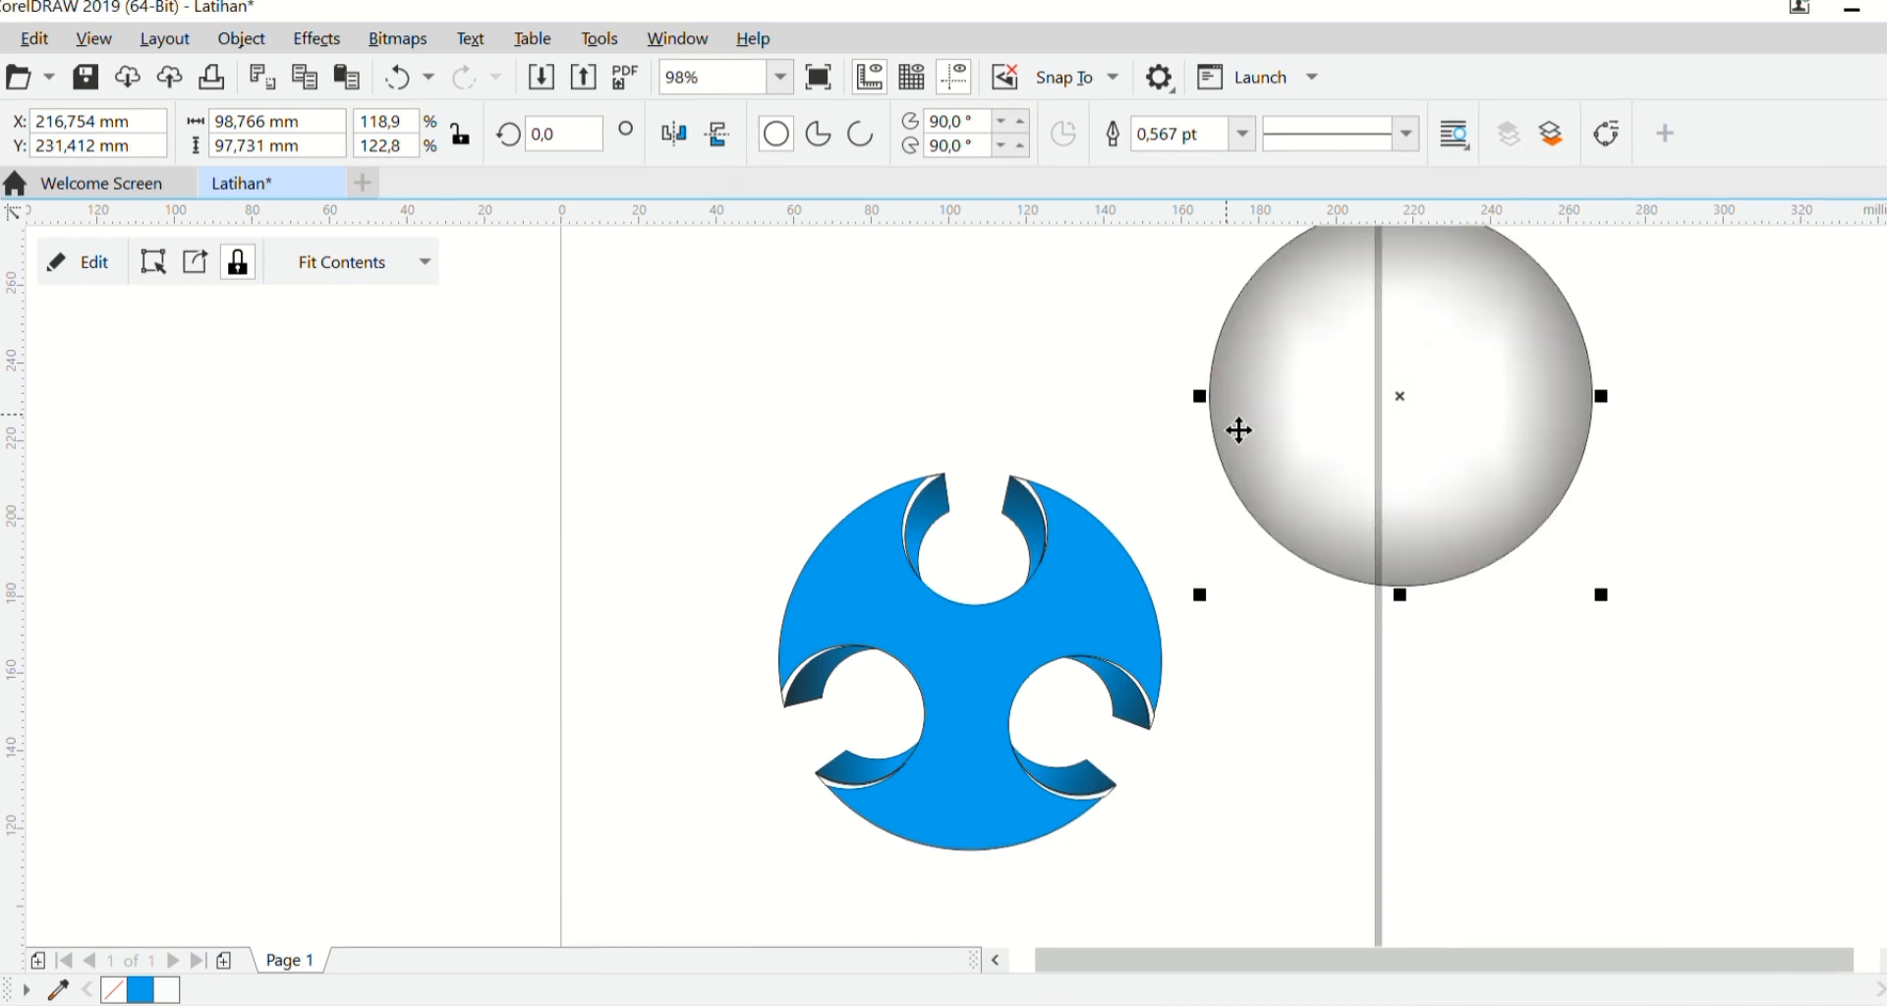
pyautogui.rightClick(1885, 258)
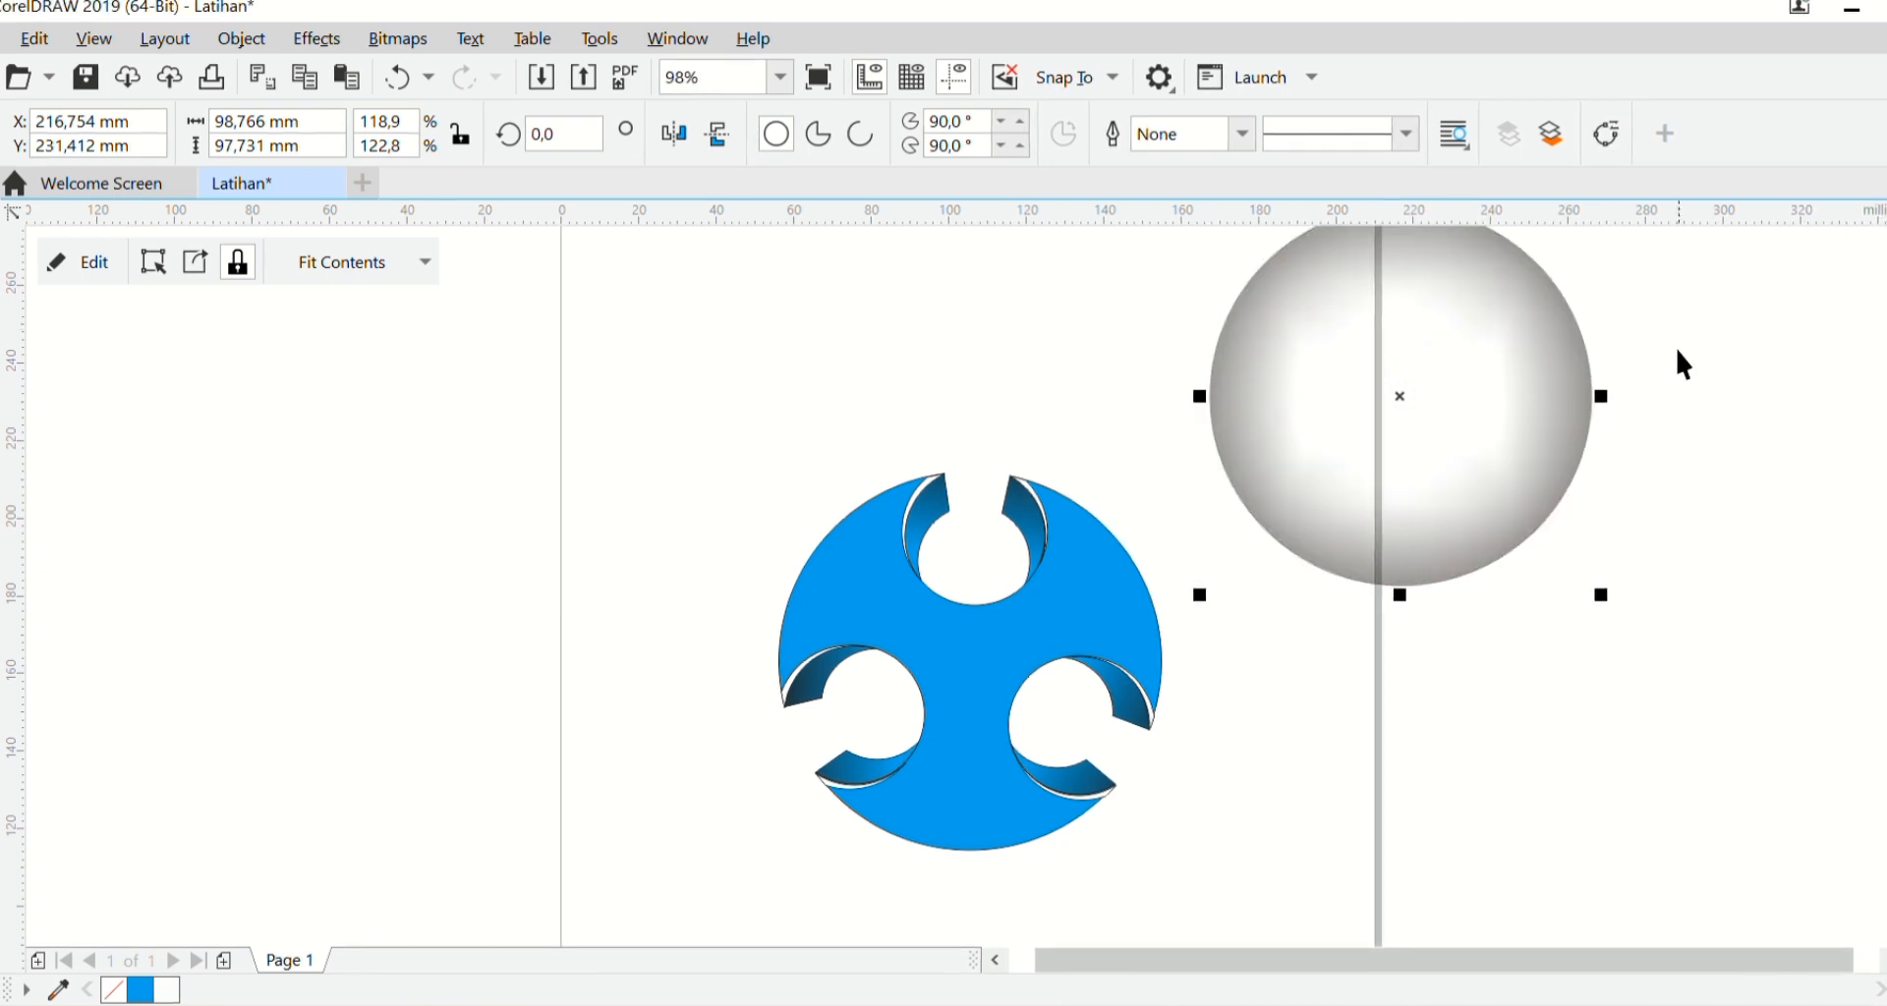
# Step: Move the shaded ellipse beside the logo and PowerClip it inside the blue front shape, aligned with its round outline
pyautogui.moveTo(1506, 369)
pyautogui.mouseDown()
pyautogui.moveTo(1238, 602)
pyautogui.moveTo(1402, 654)
pyautogui.moveTo(1471, 625)
pyautogui.mouseUp()
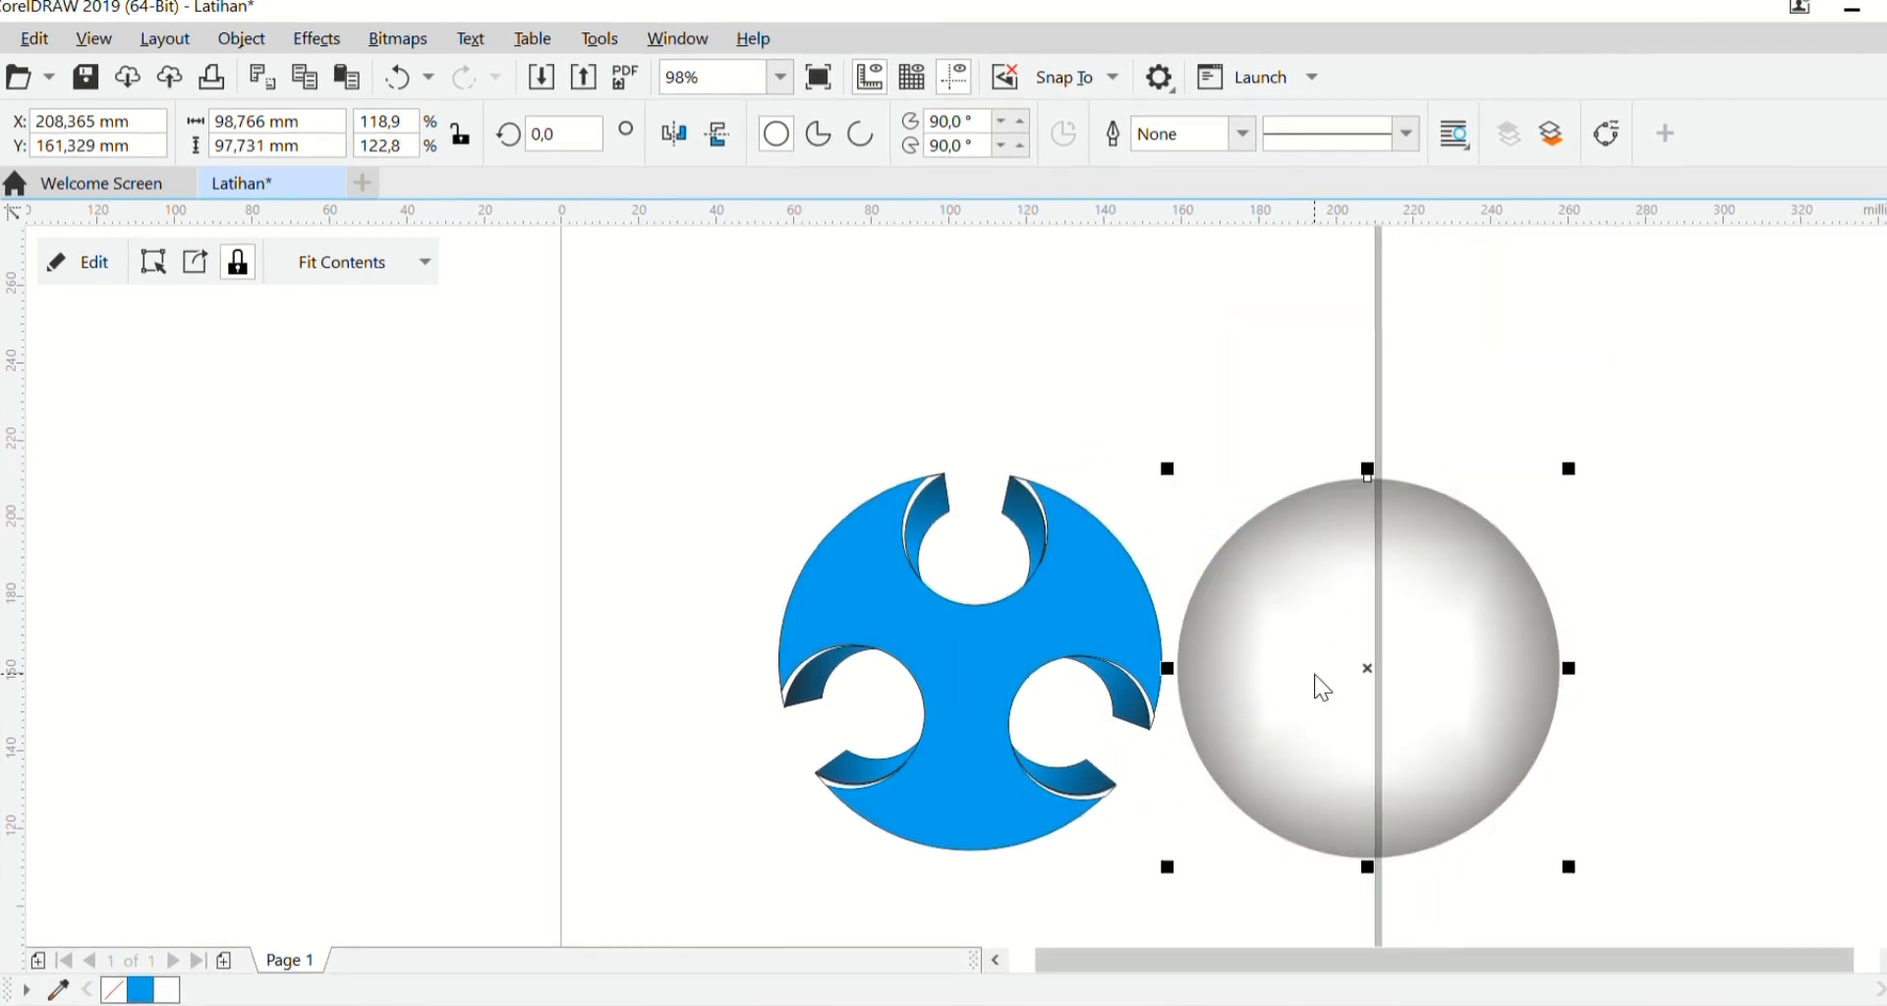
pyautogui.press('Escape')
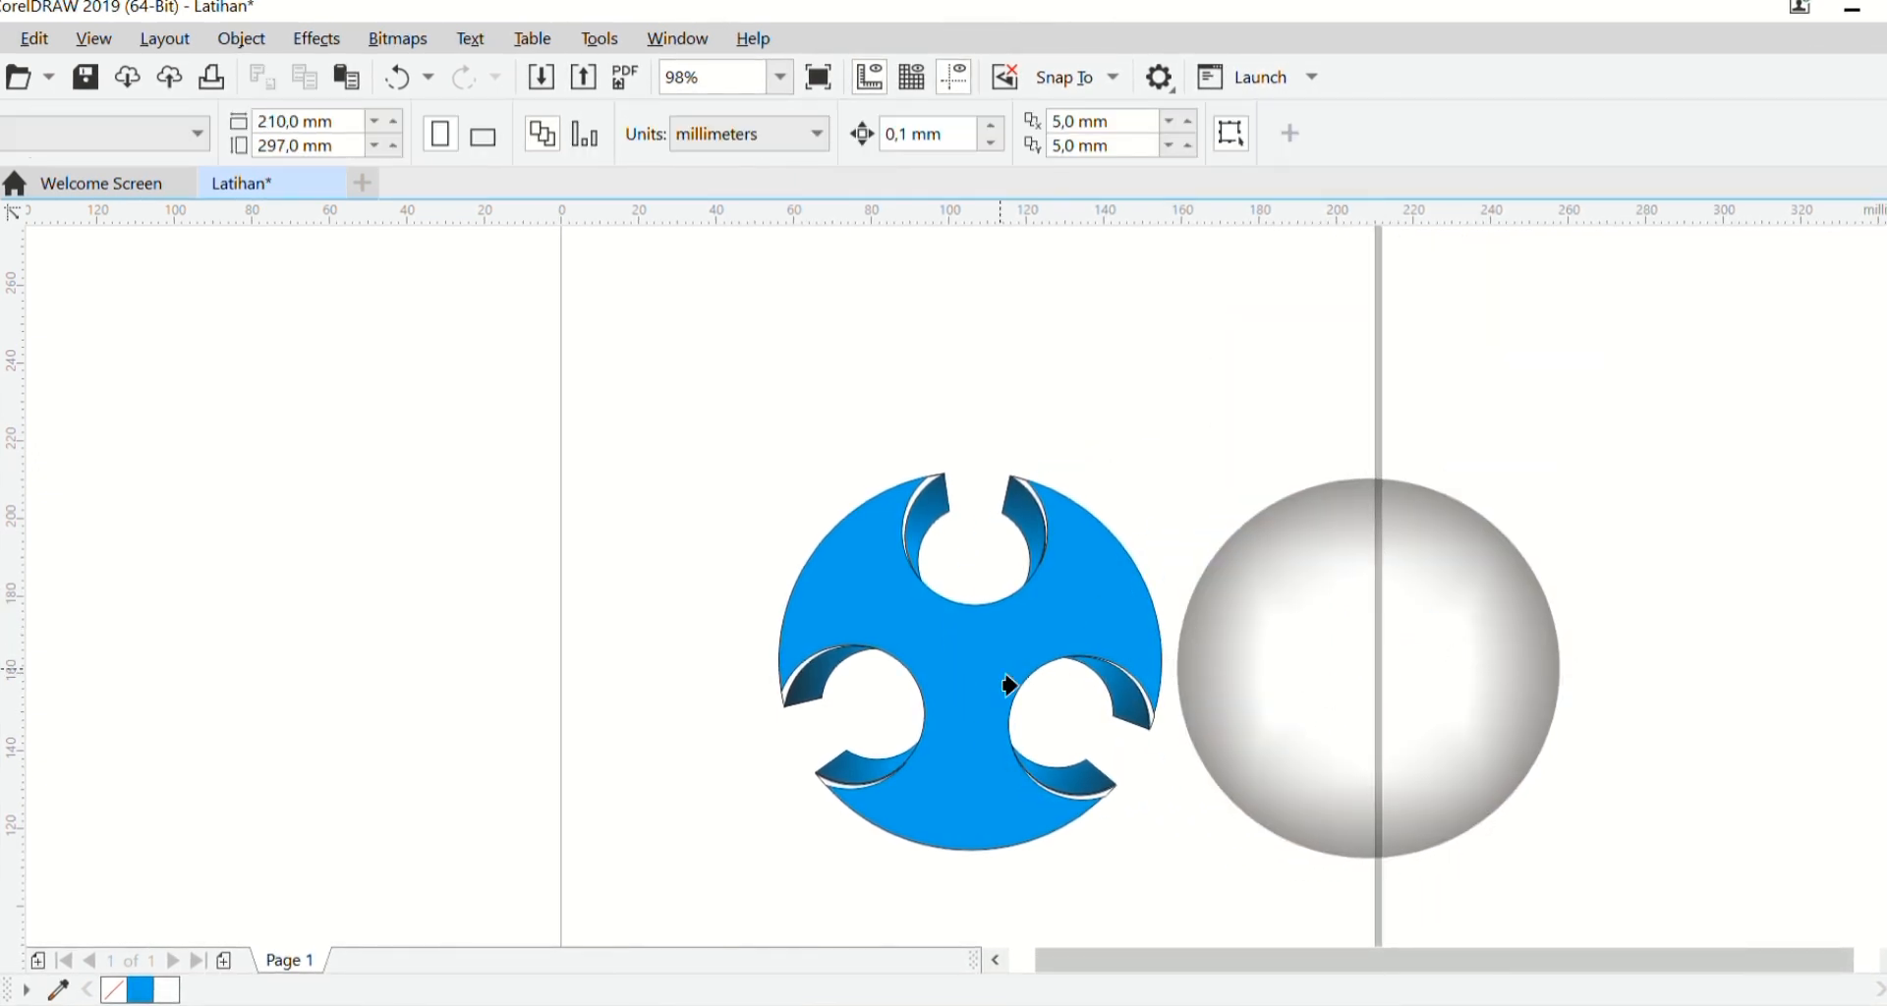
pyautogui.click(1001, 681)
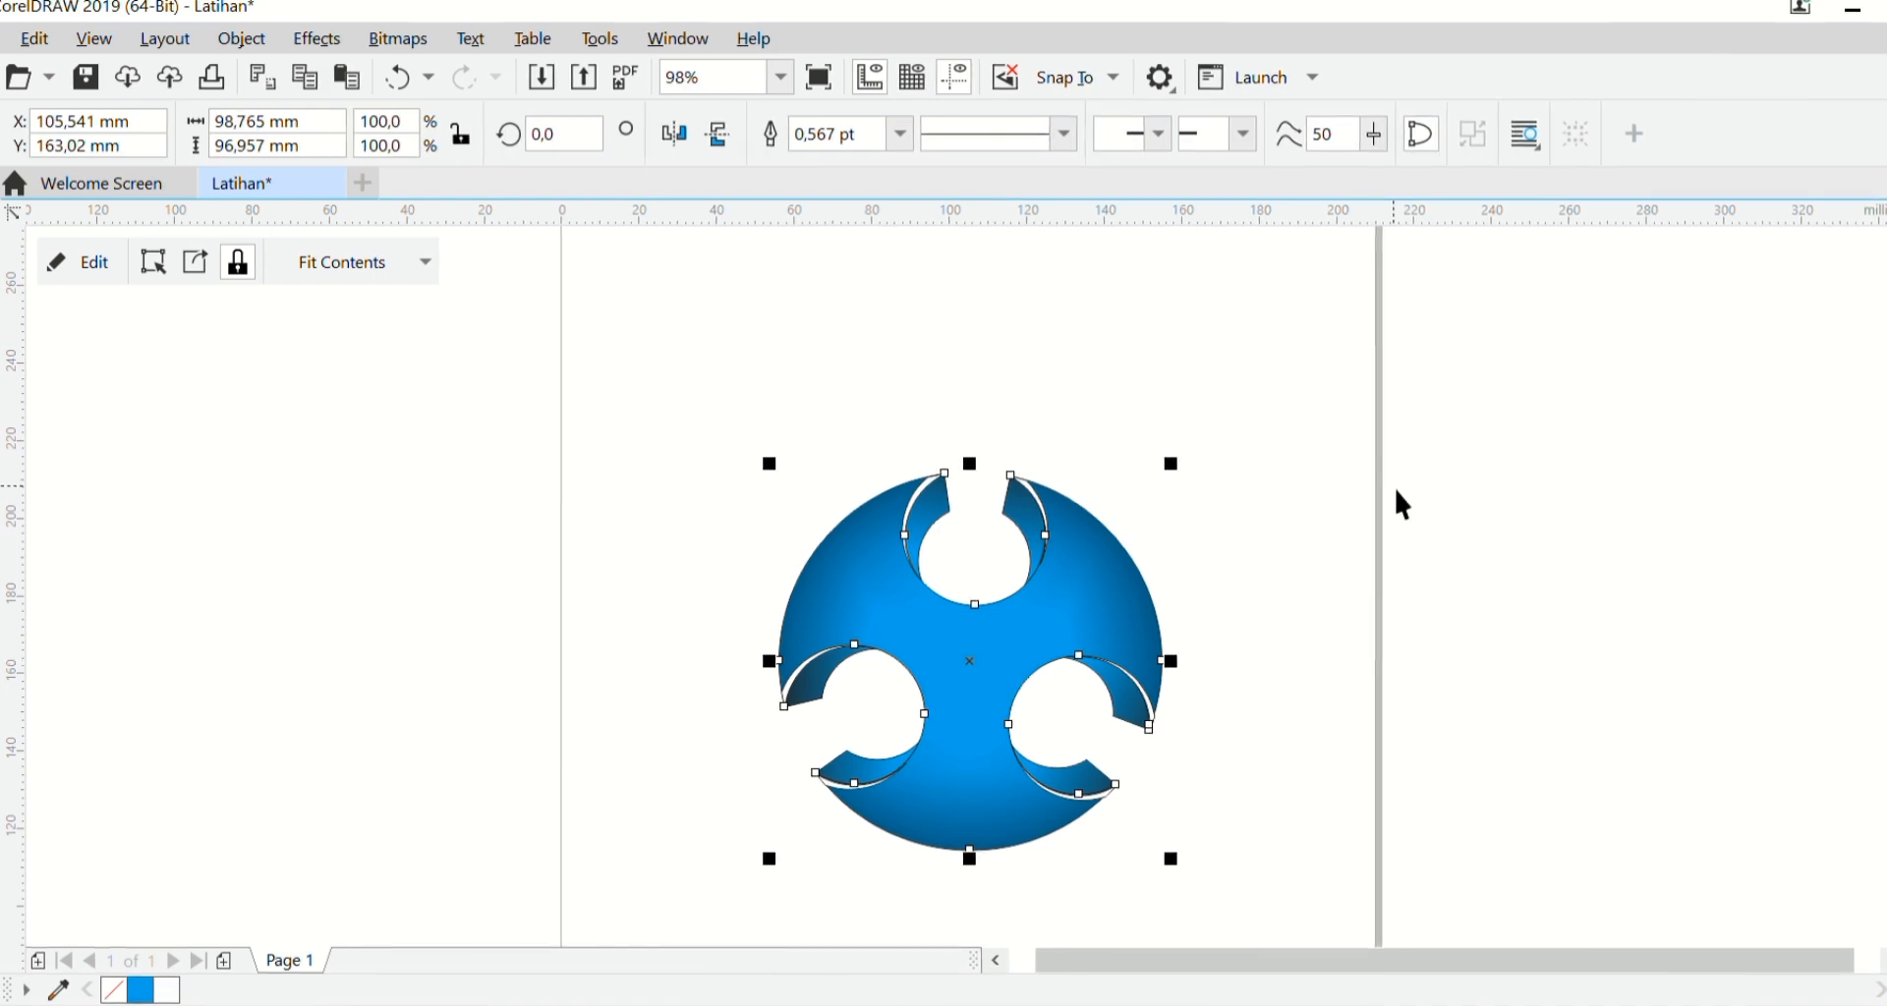
pyautogui.press('Escape')
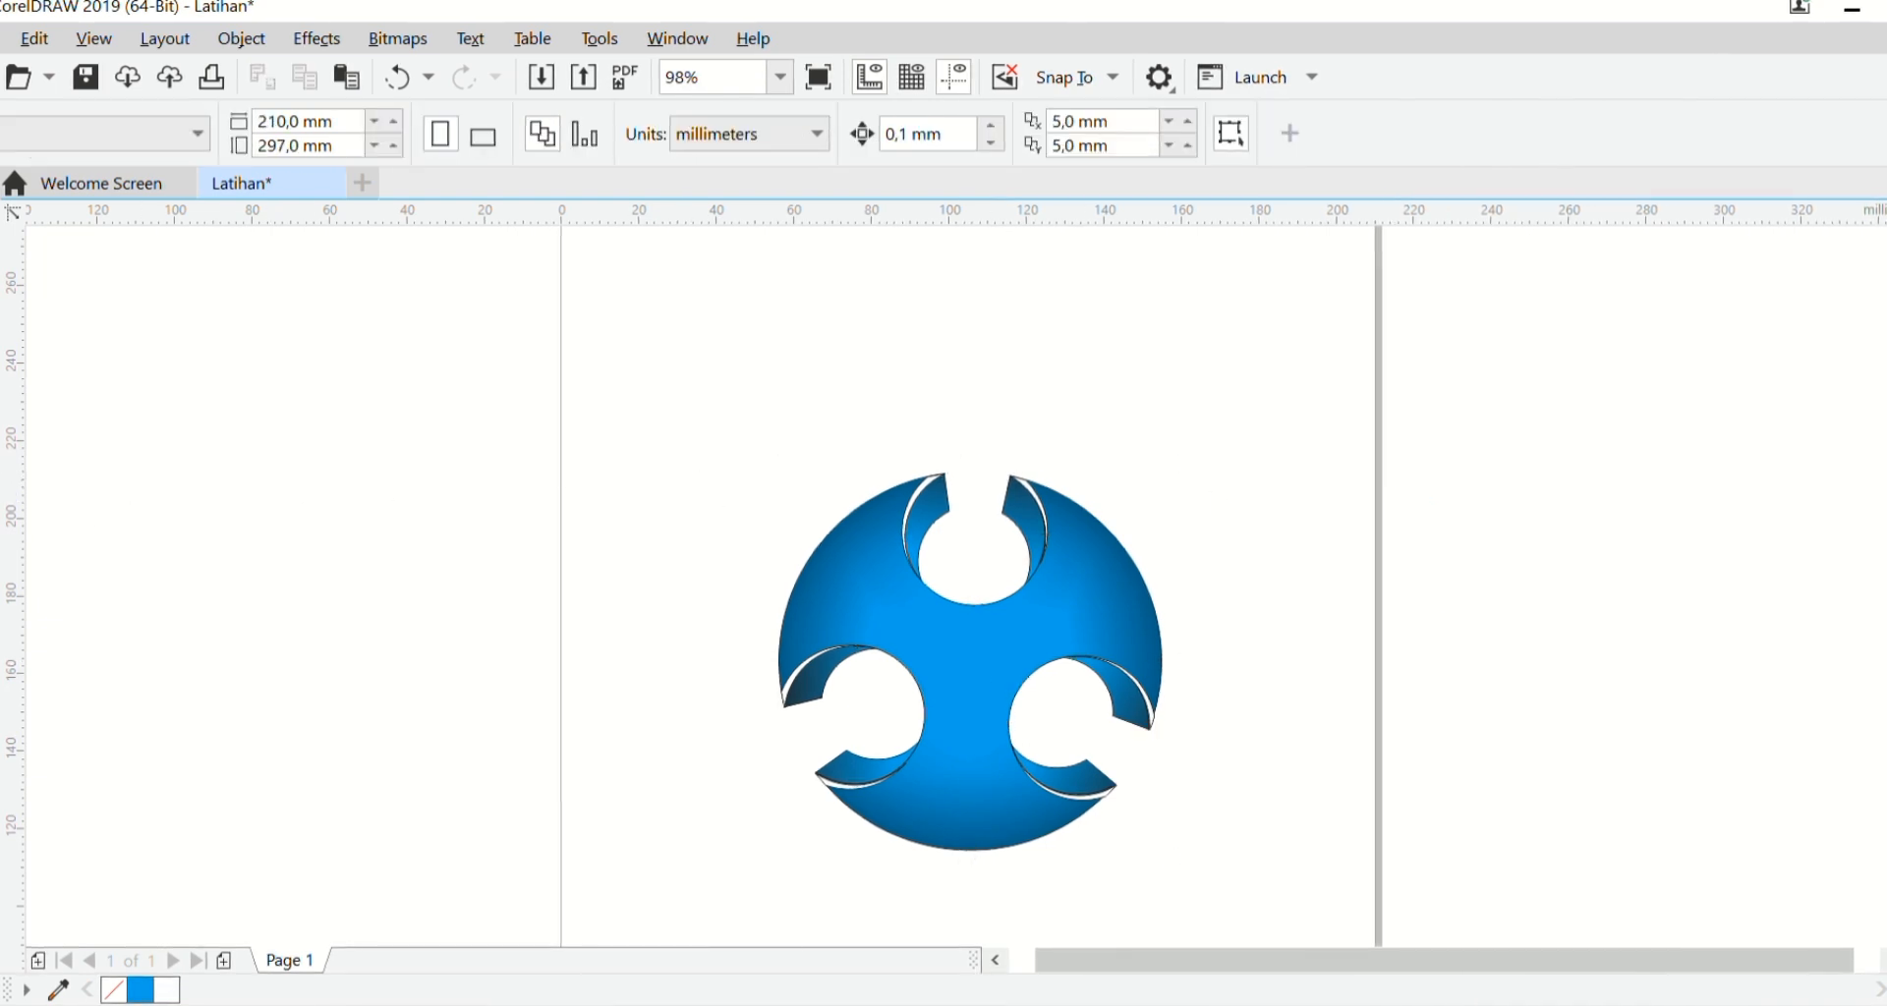
# Step: Draw an ellipse about 80 × 76.5 mm overlapping the lower right of the logo
pyautogui.press('F7')
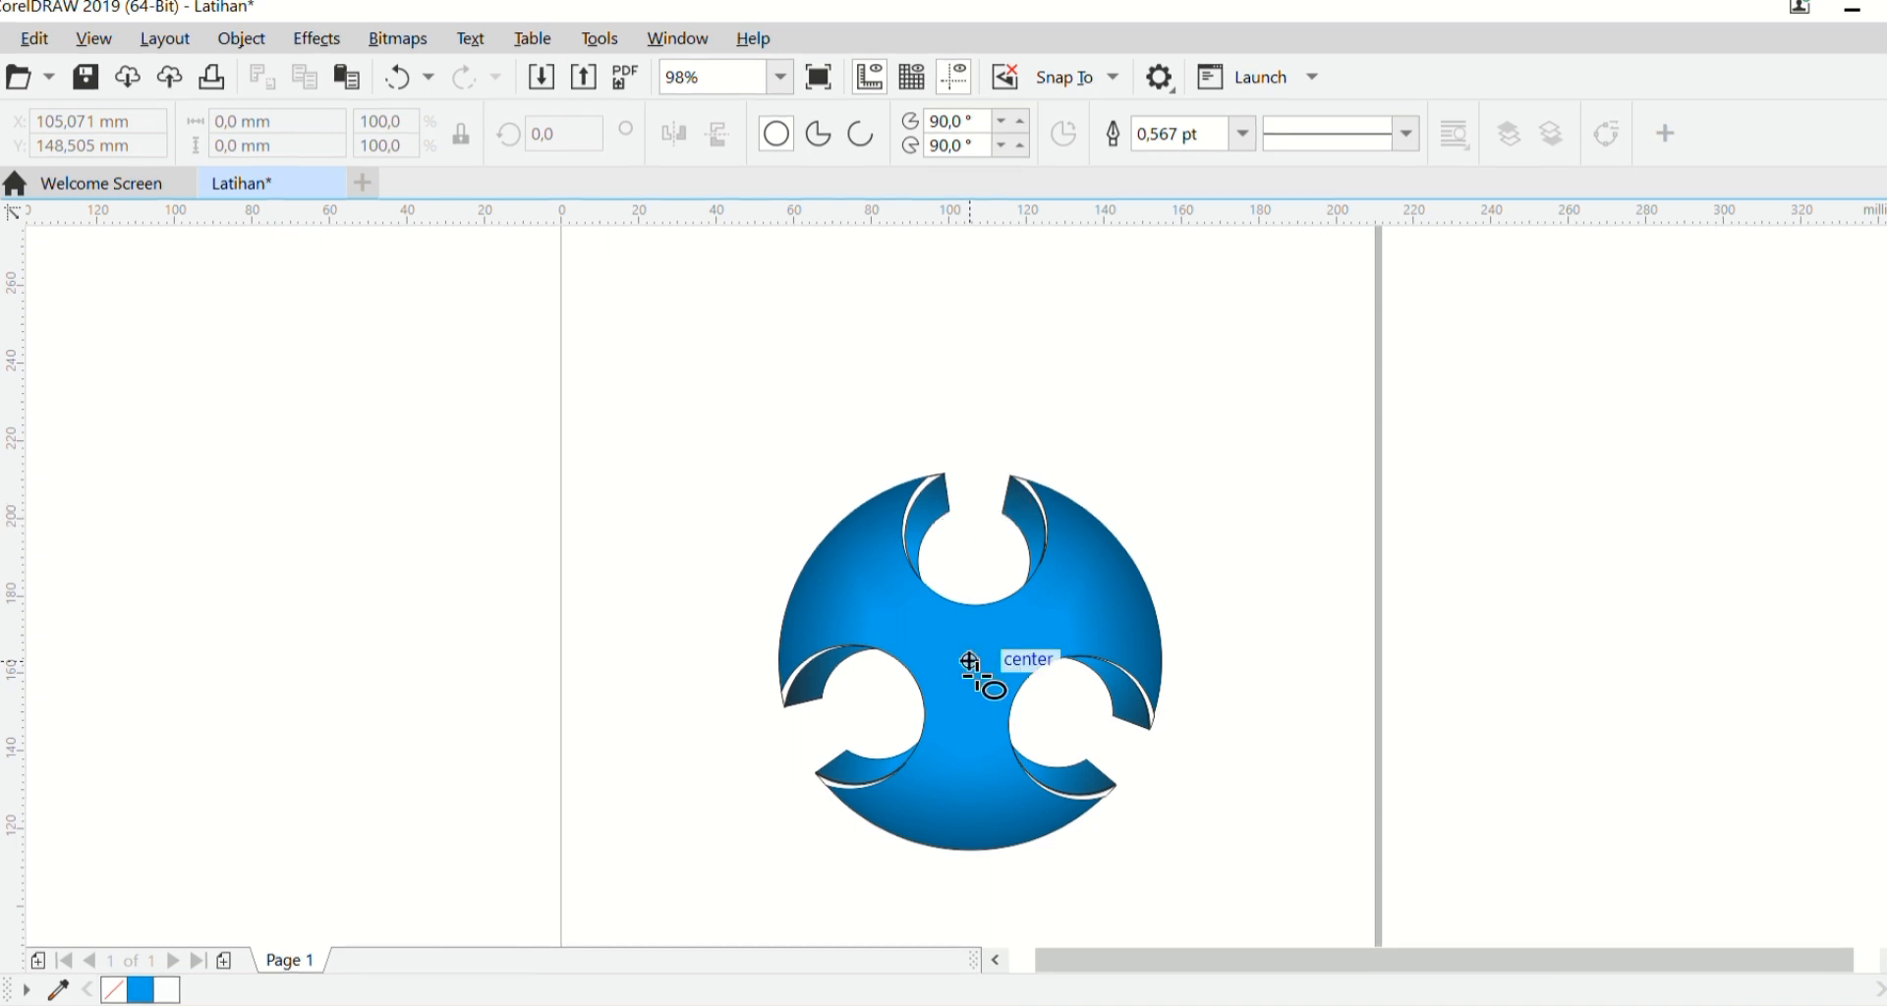
pyautogui.moveTo(973, 661); pyautogui.dragTo(1305, 865)
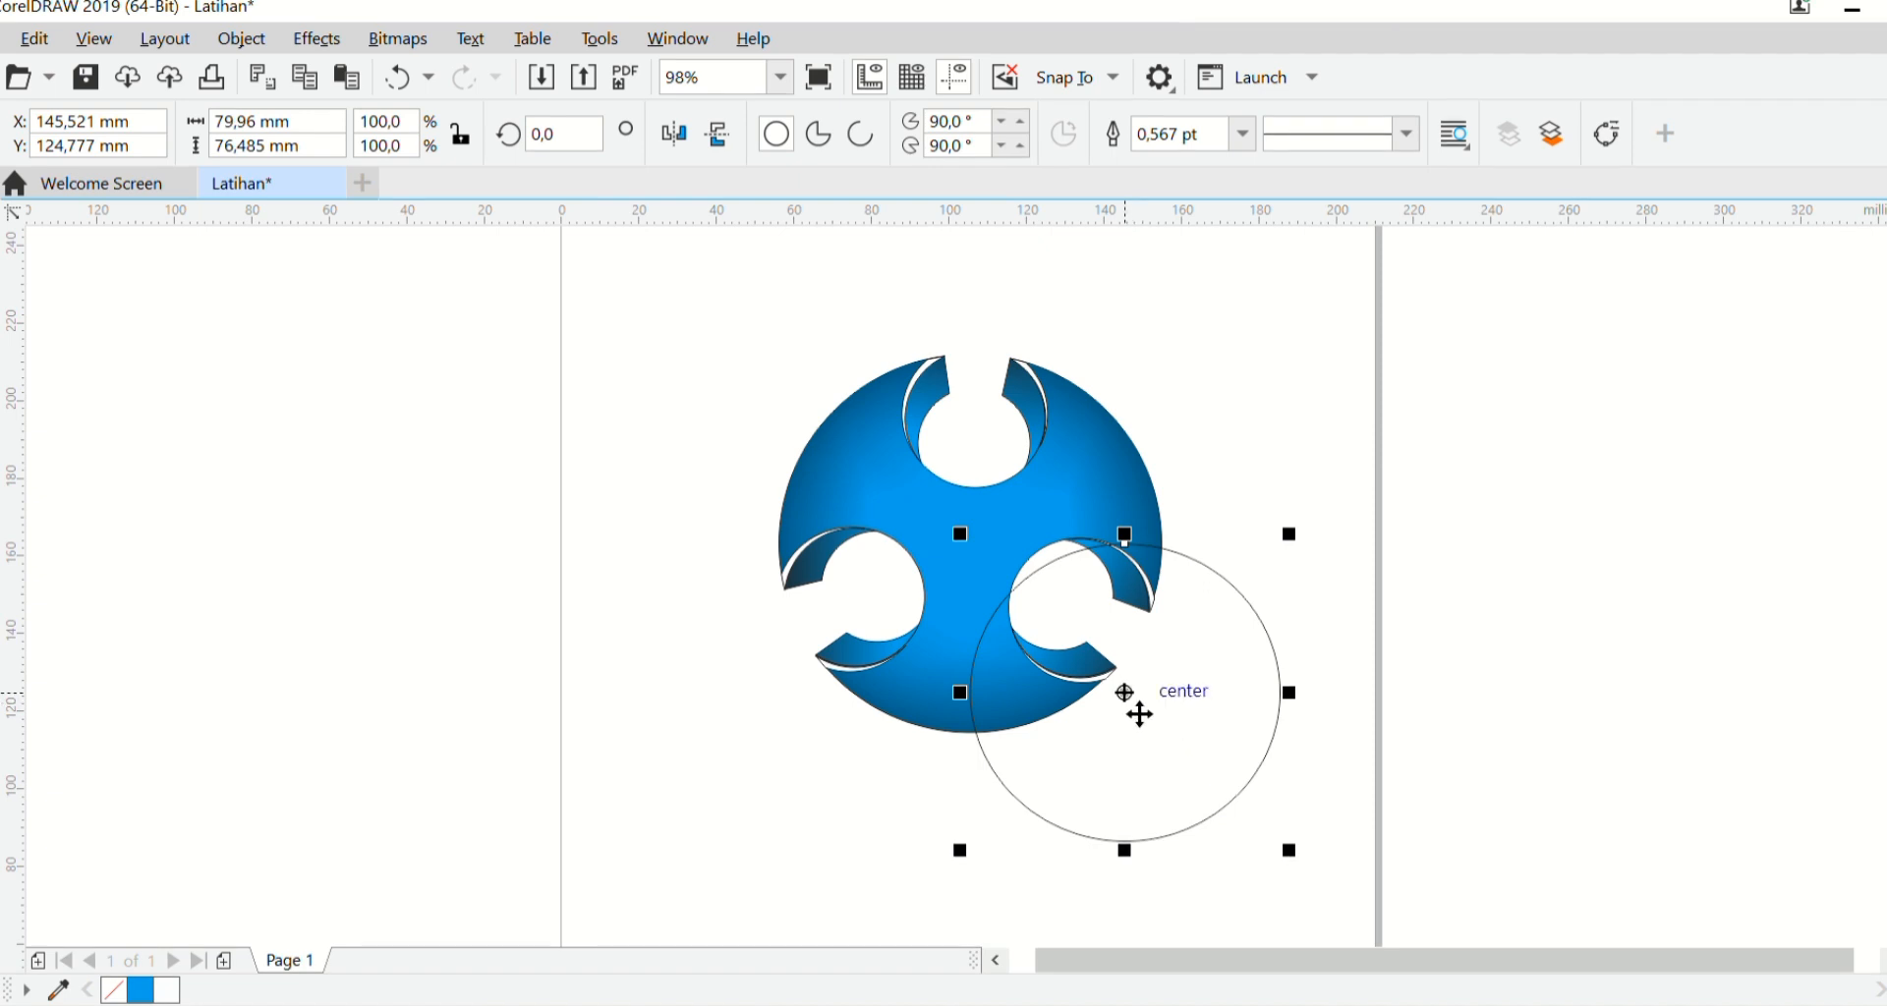
# Step: Move the ellipse onto the middle of the logo and stretch its upper edge to a height of about 79.7 mm
pyautogui.moveTo(1125, 693); pyautogui.dragTo(976, 546)
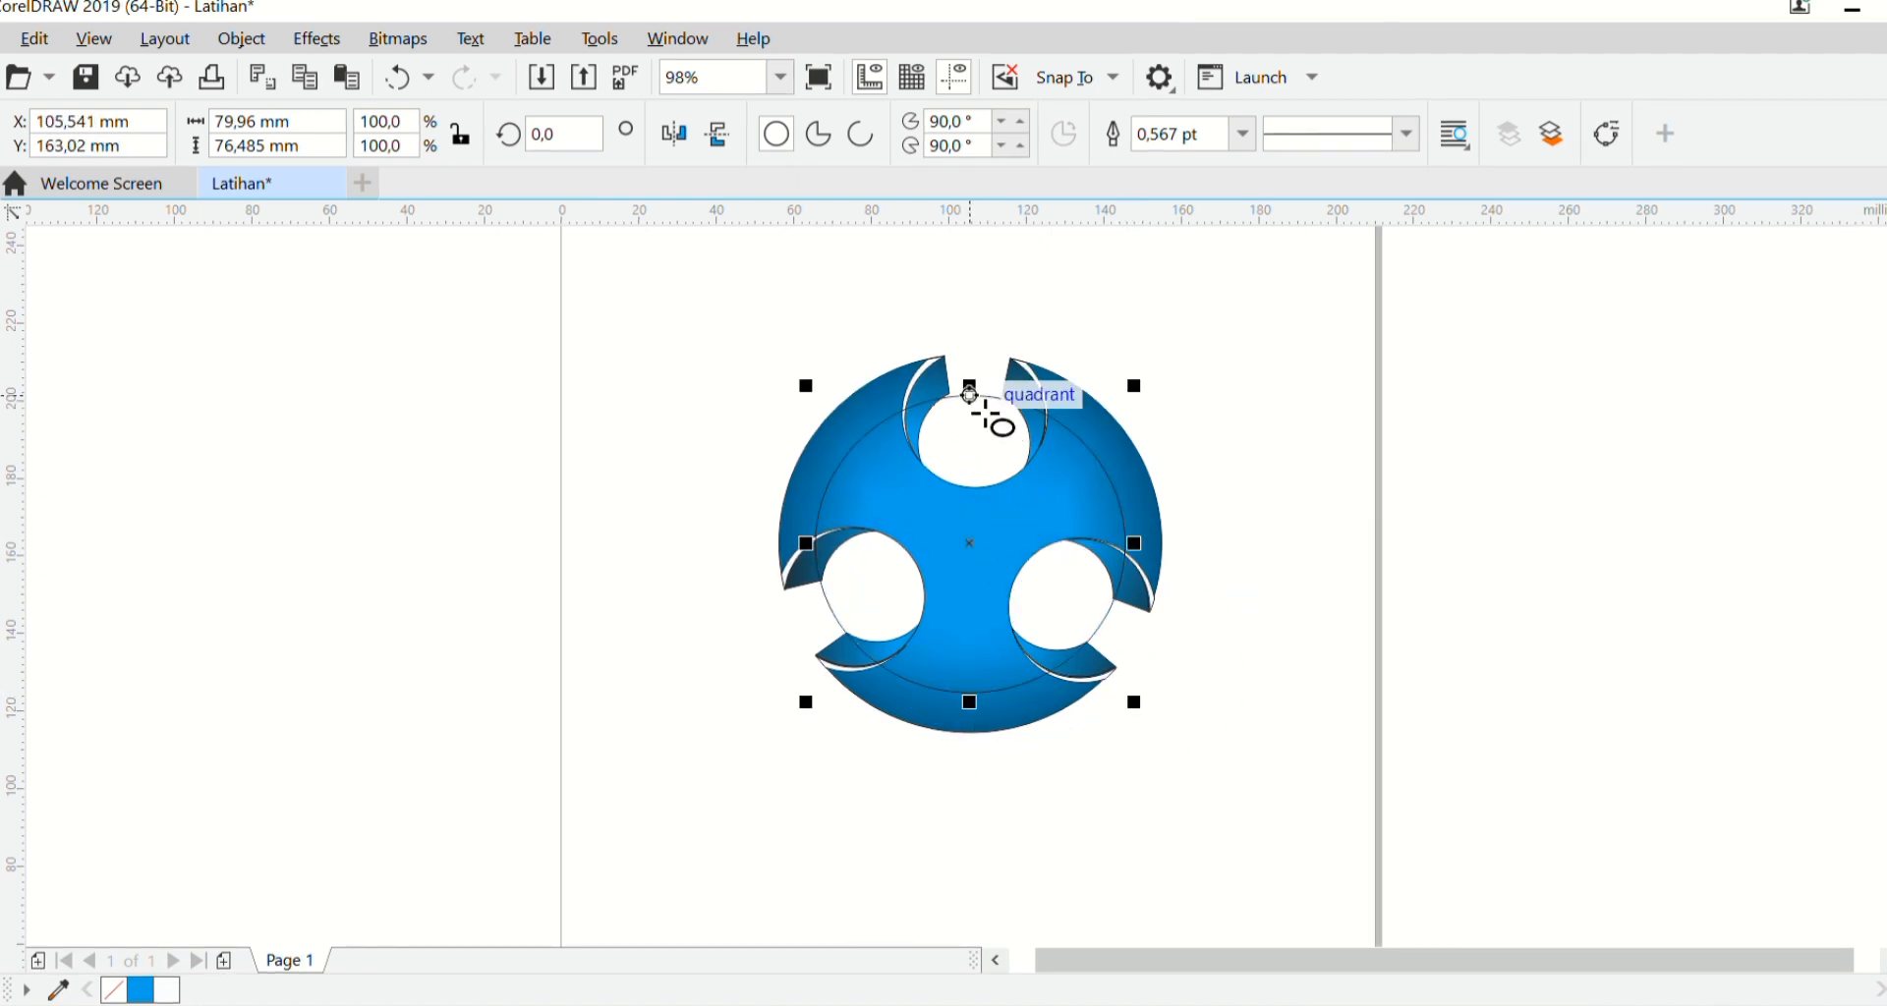
pyautogui.moveTo(993, 405); pyautogui.dragTo(994, 393)
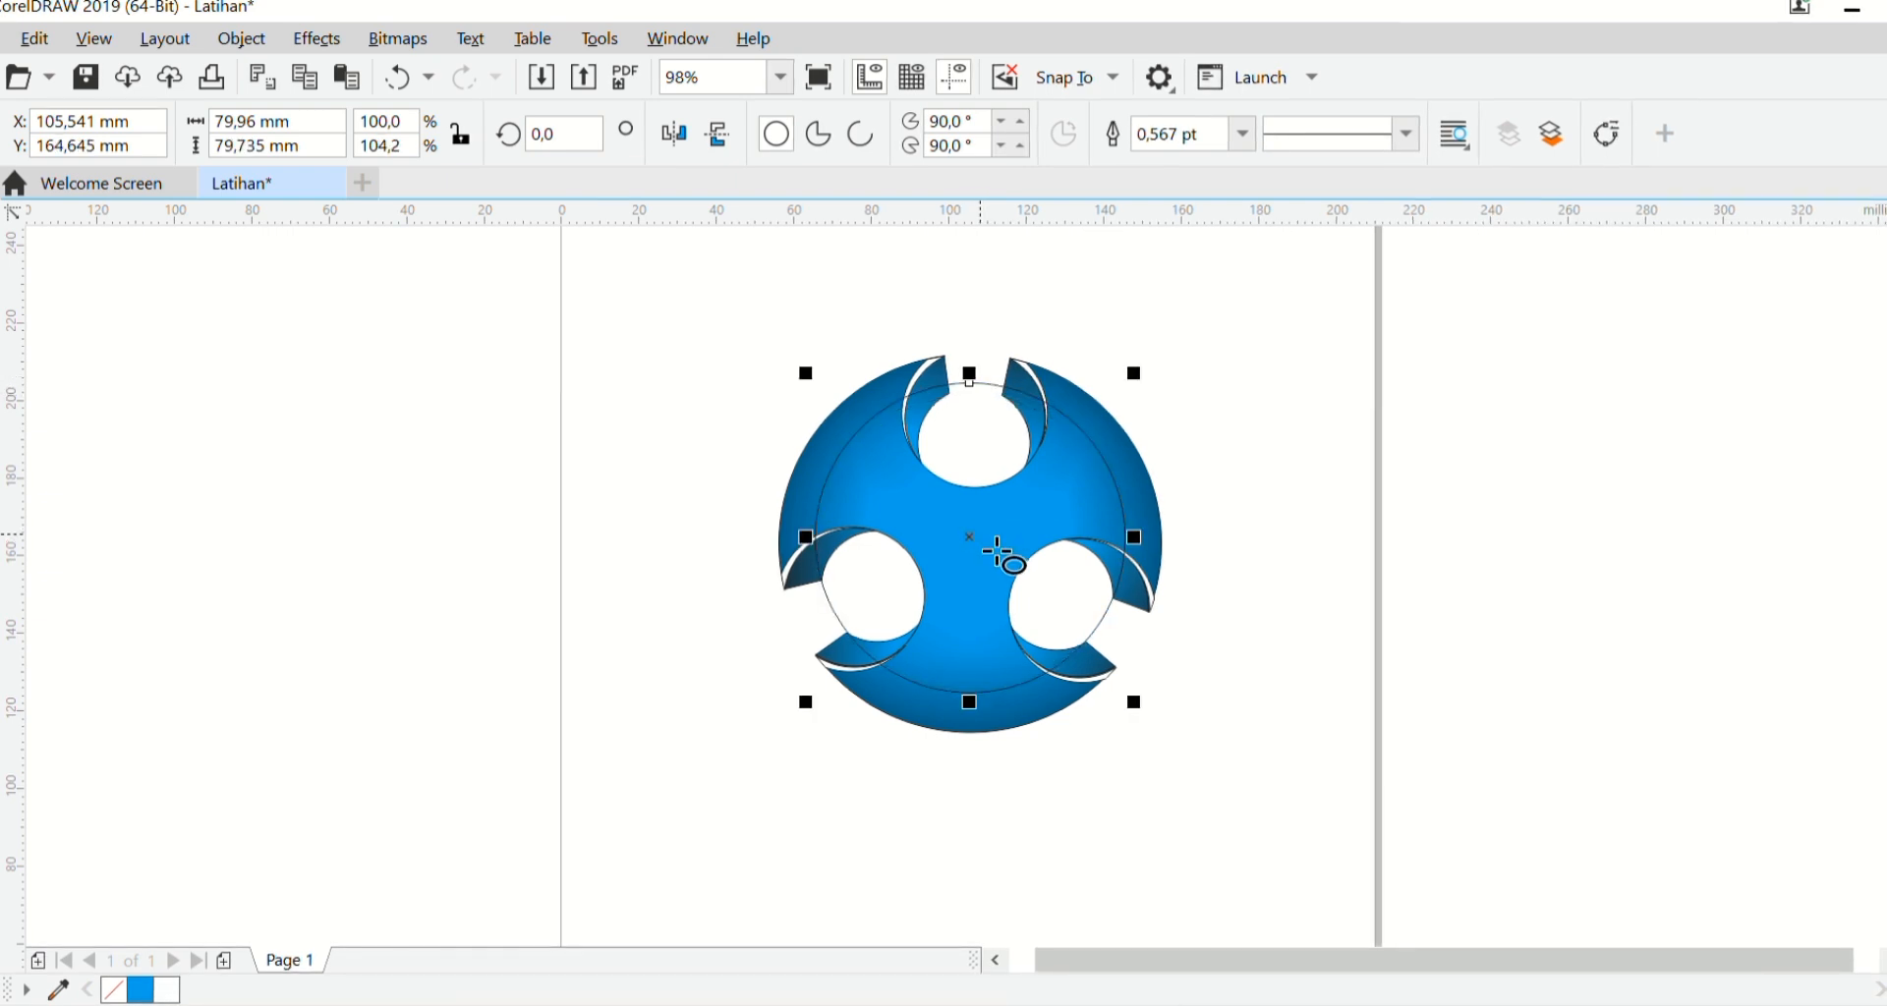
pyautogui.moveTo(971, 534); pyautogui.dragTo(981, 543)
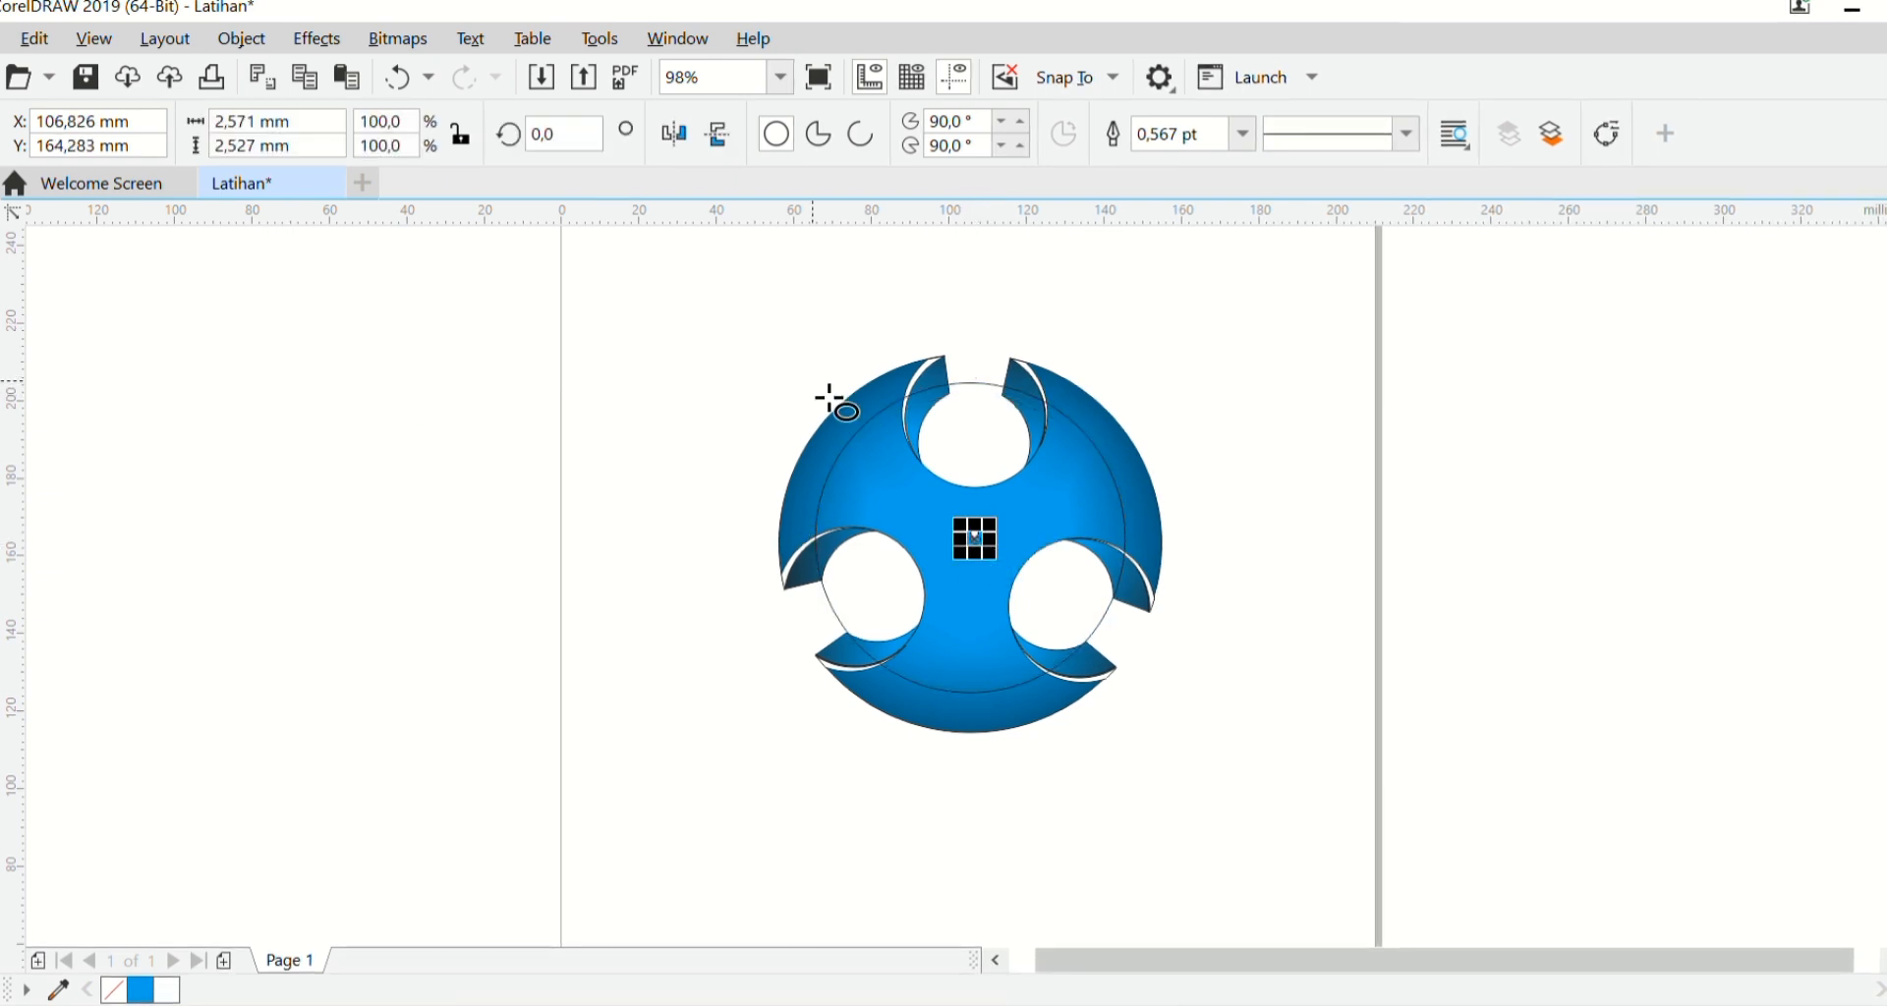
pyautogui.press('Delete')
pyautogui.press('space')
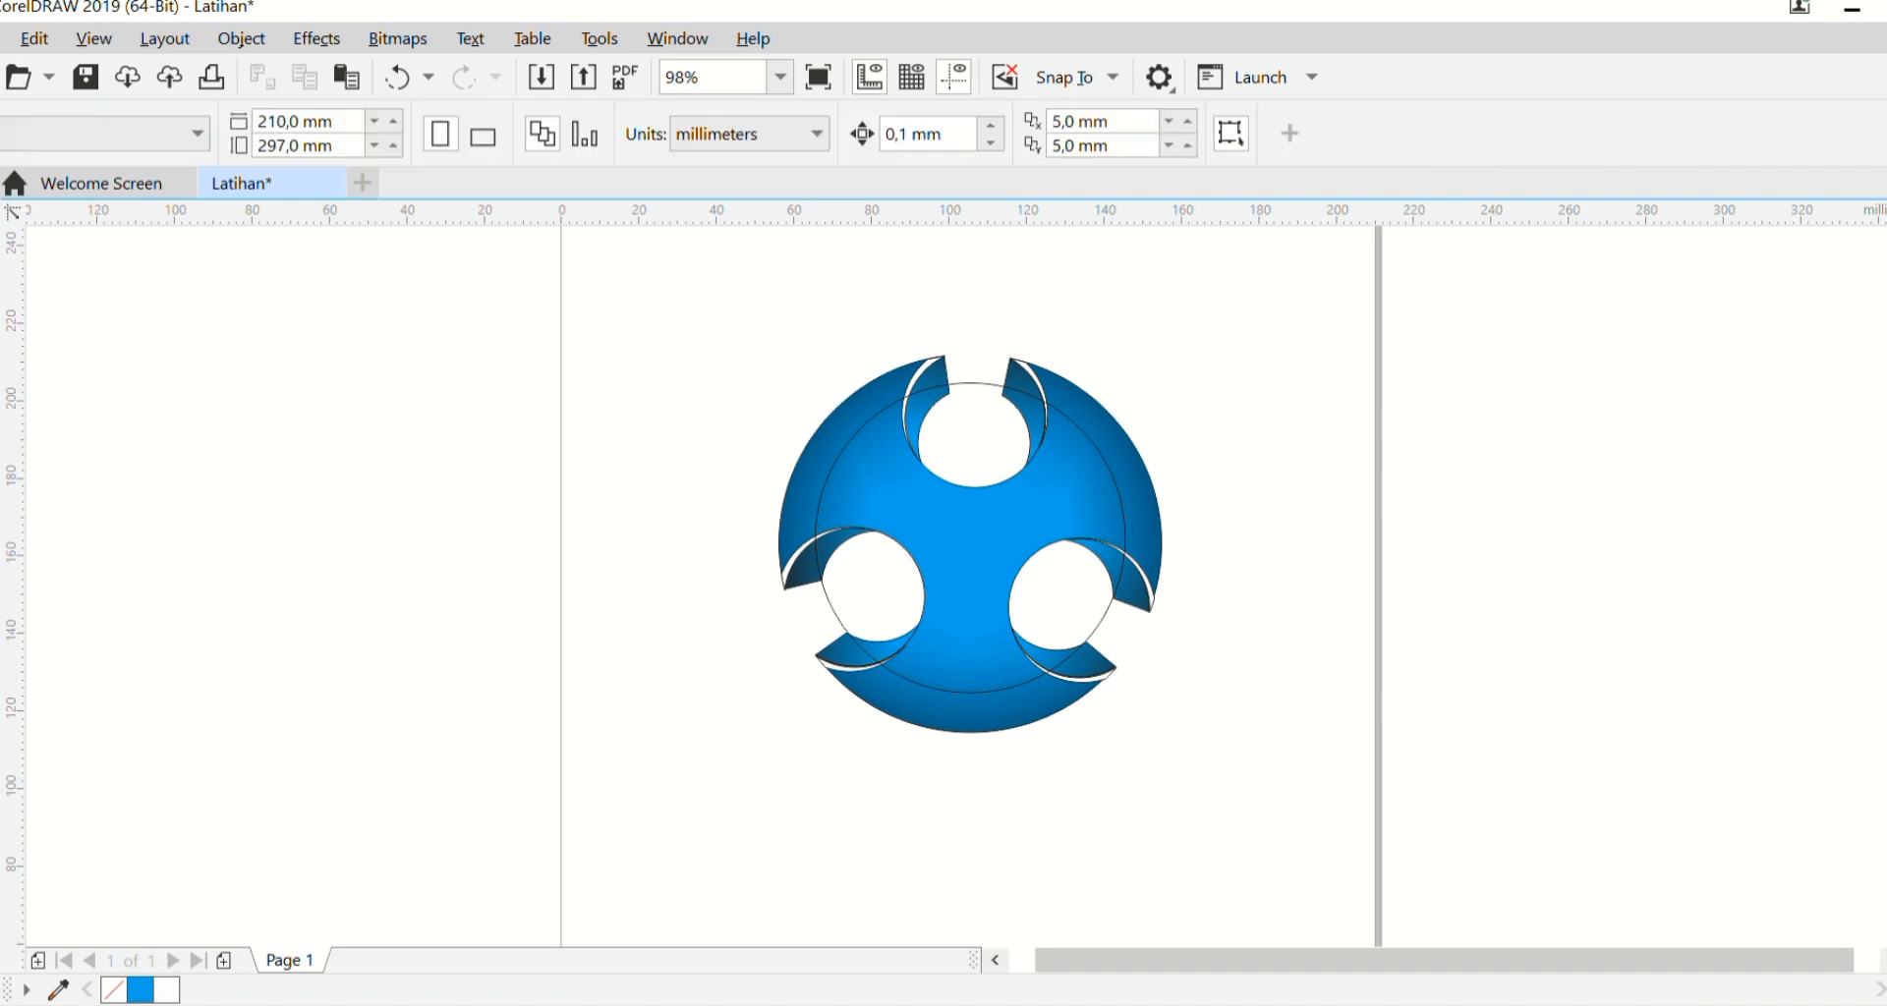
# Step: Resize the ellipse to about 79.4 × 77.6 mm so its outline meets the inner corners of the notches' side faces
pyautogui.press('z')
pyautogui.click(122, 134)
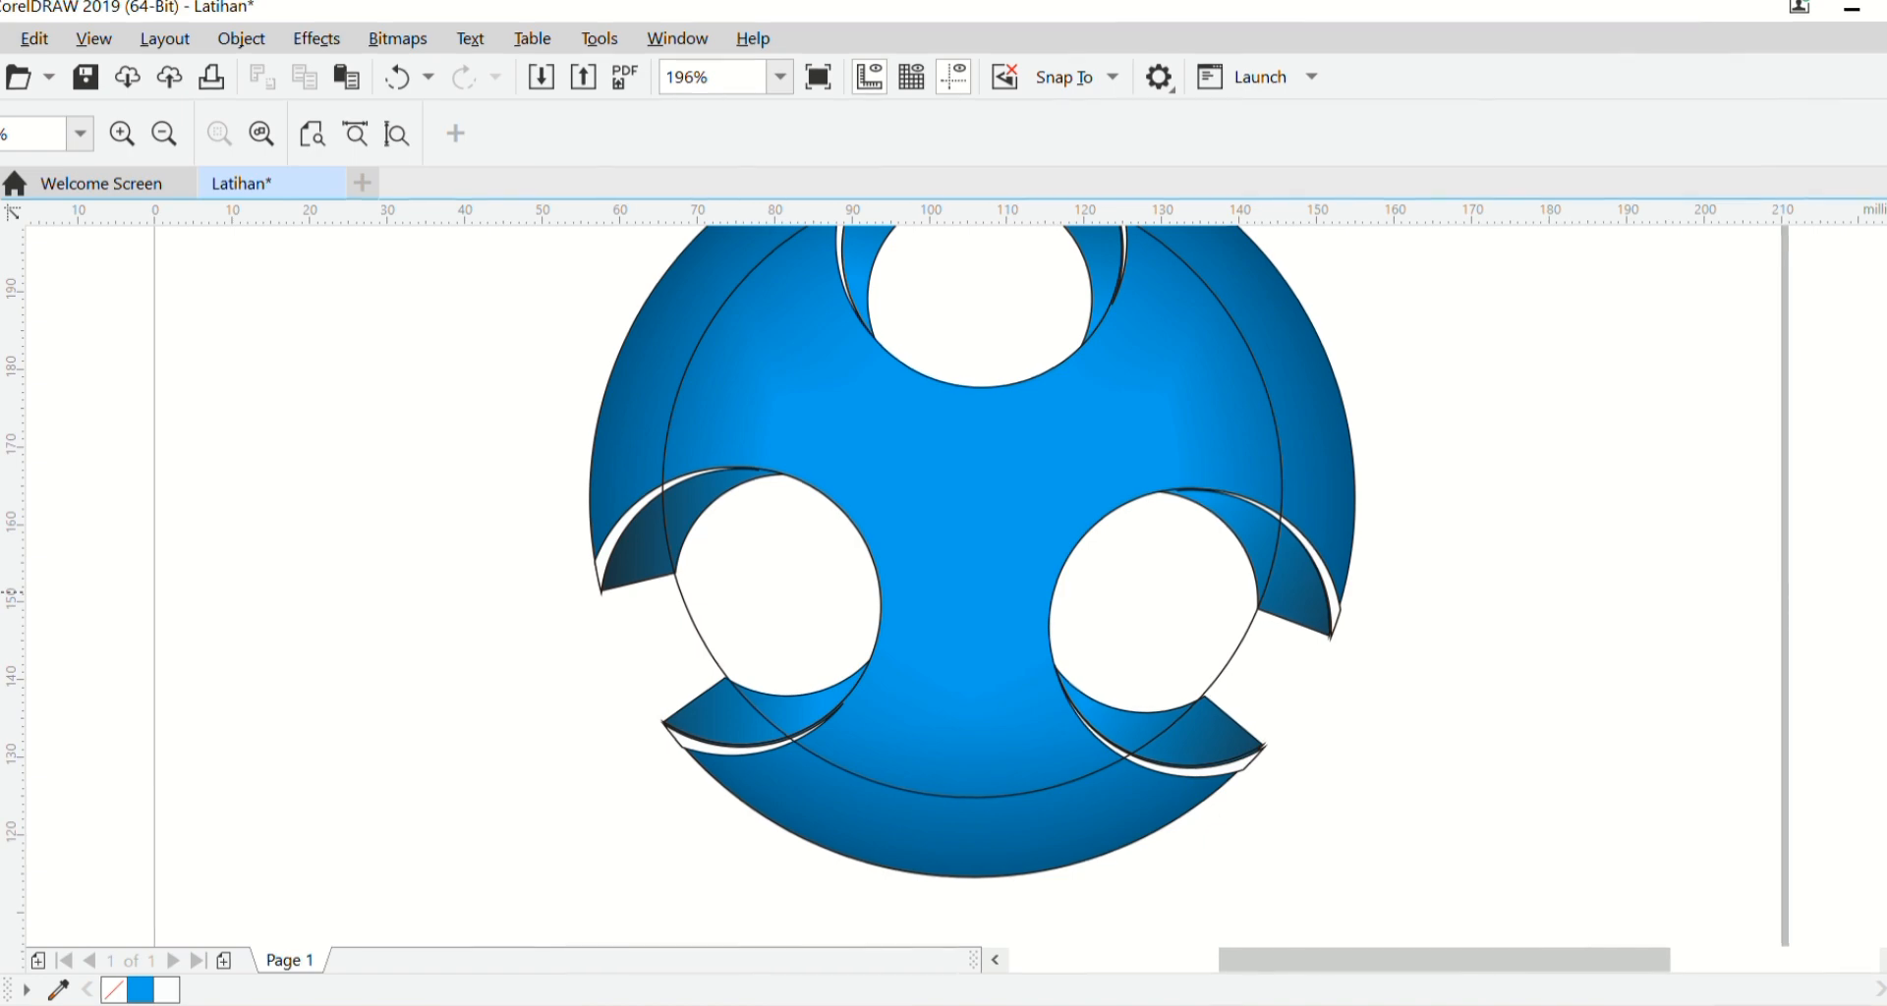
pyautogui.scroll(3, 973, 580)
pyautogui.scroll(-1, 973, 590)
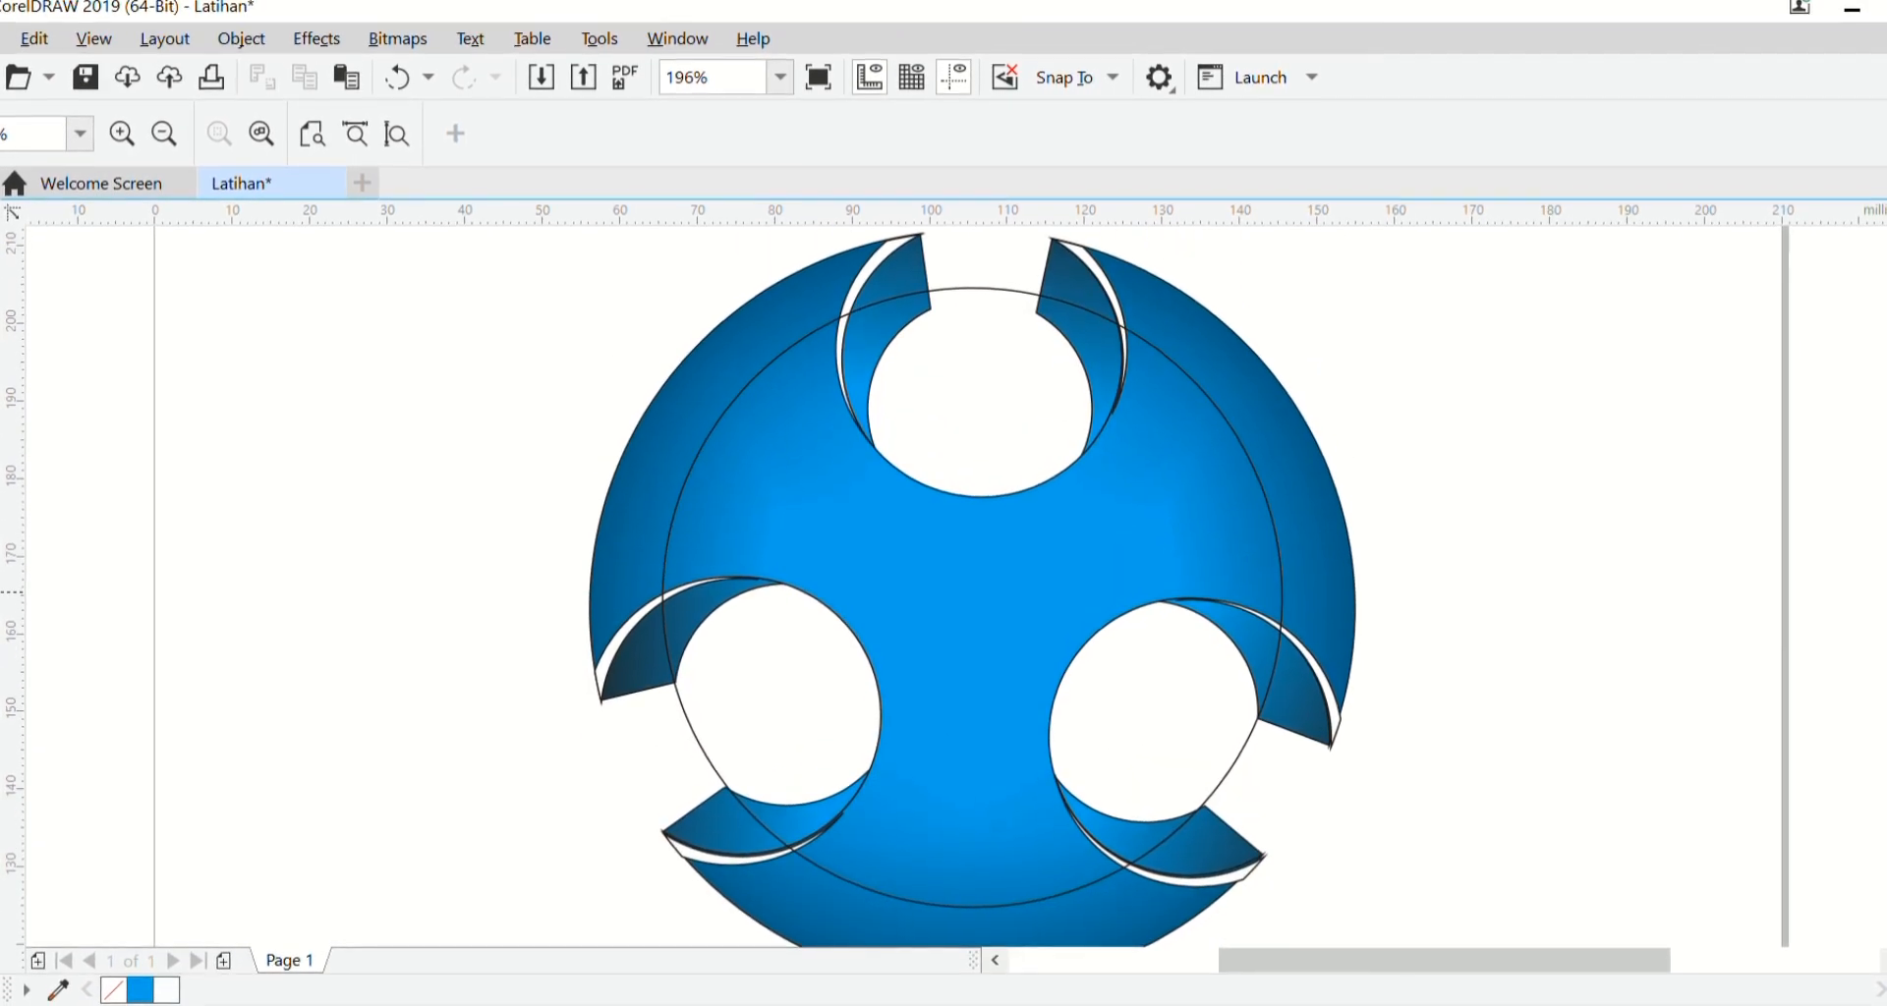
pyautogui.click(1040, 450)
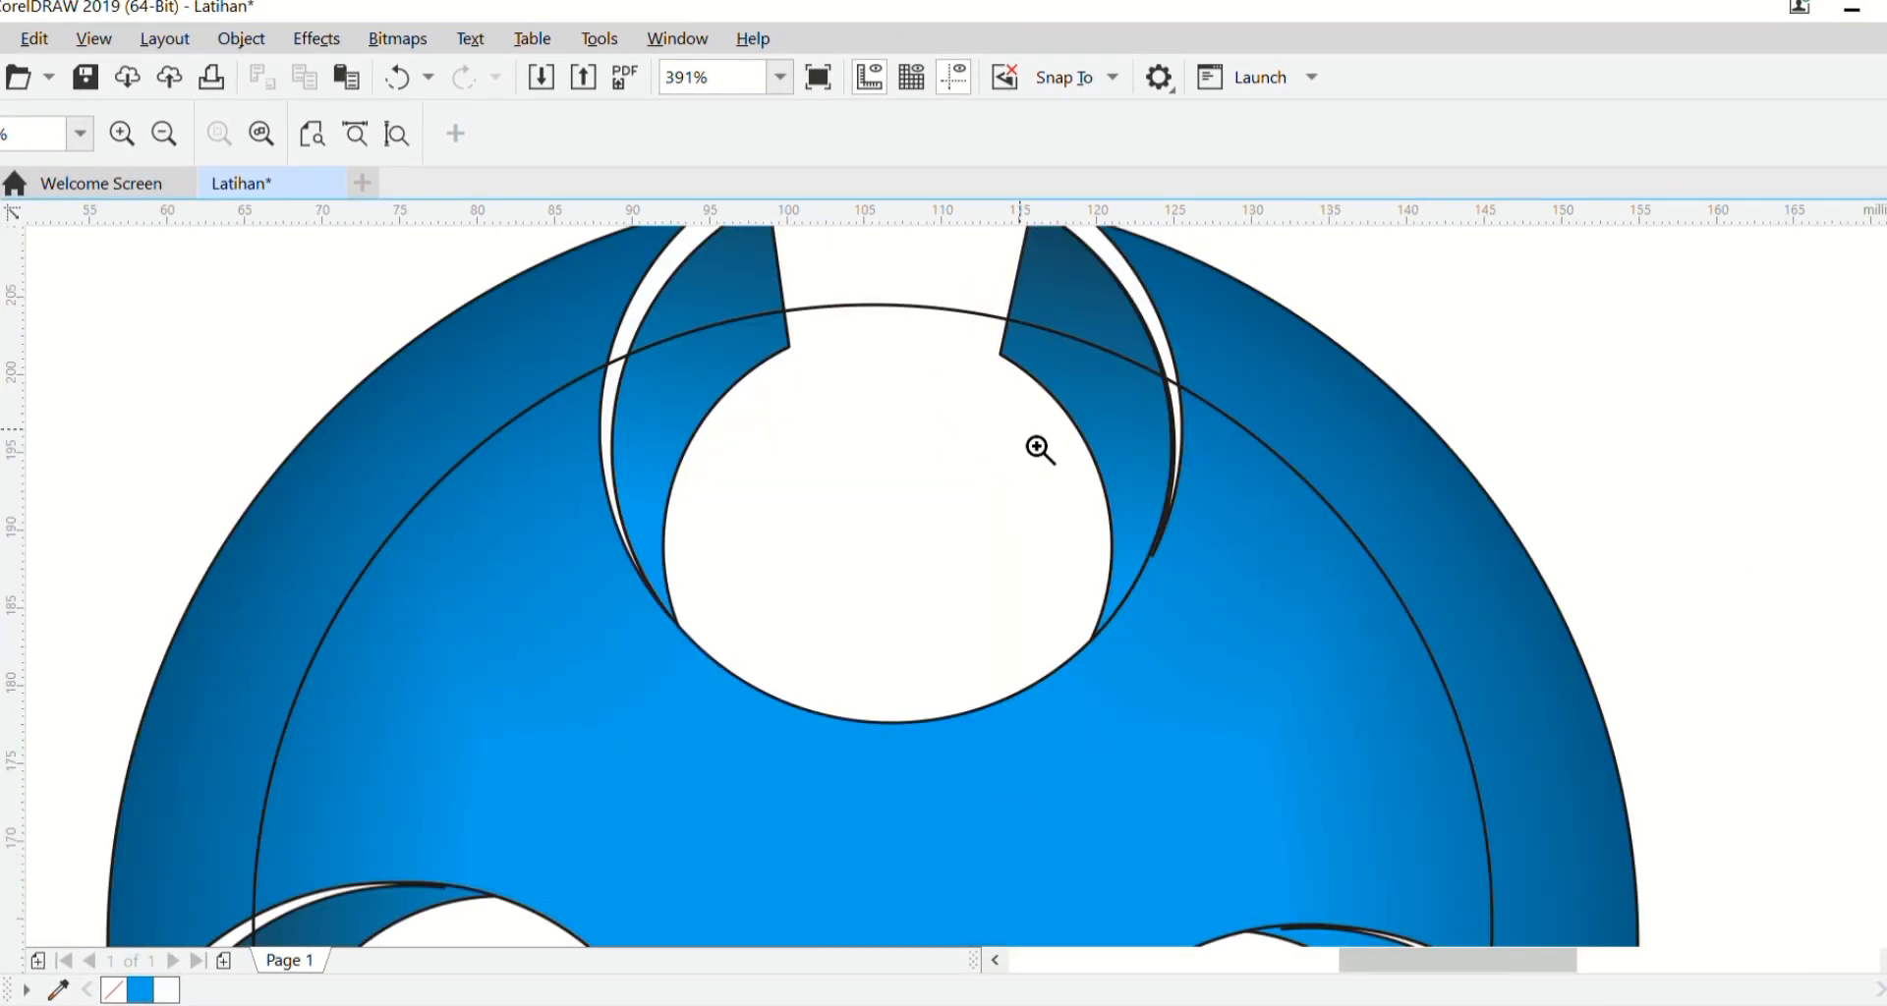
pyautogui.click(173, 137)
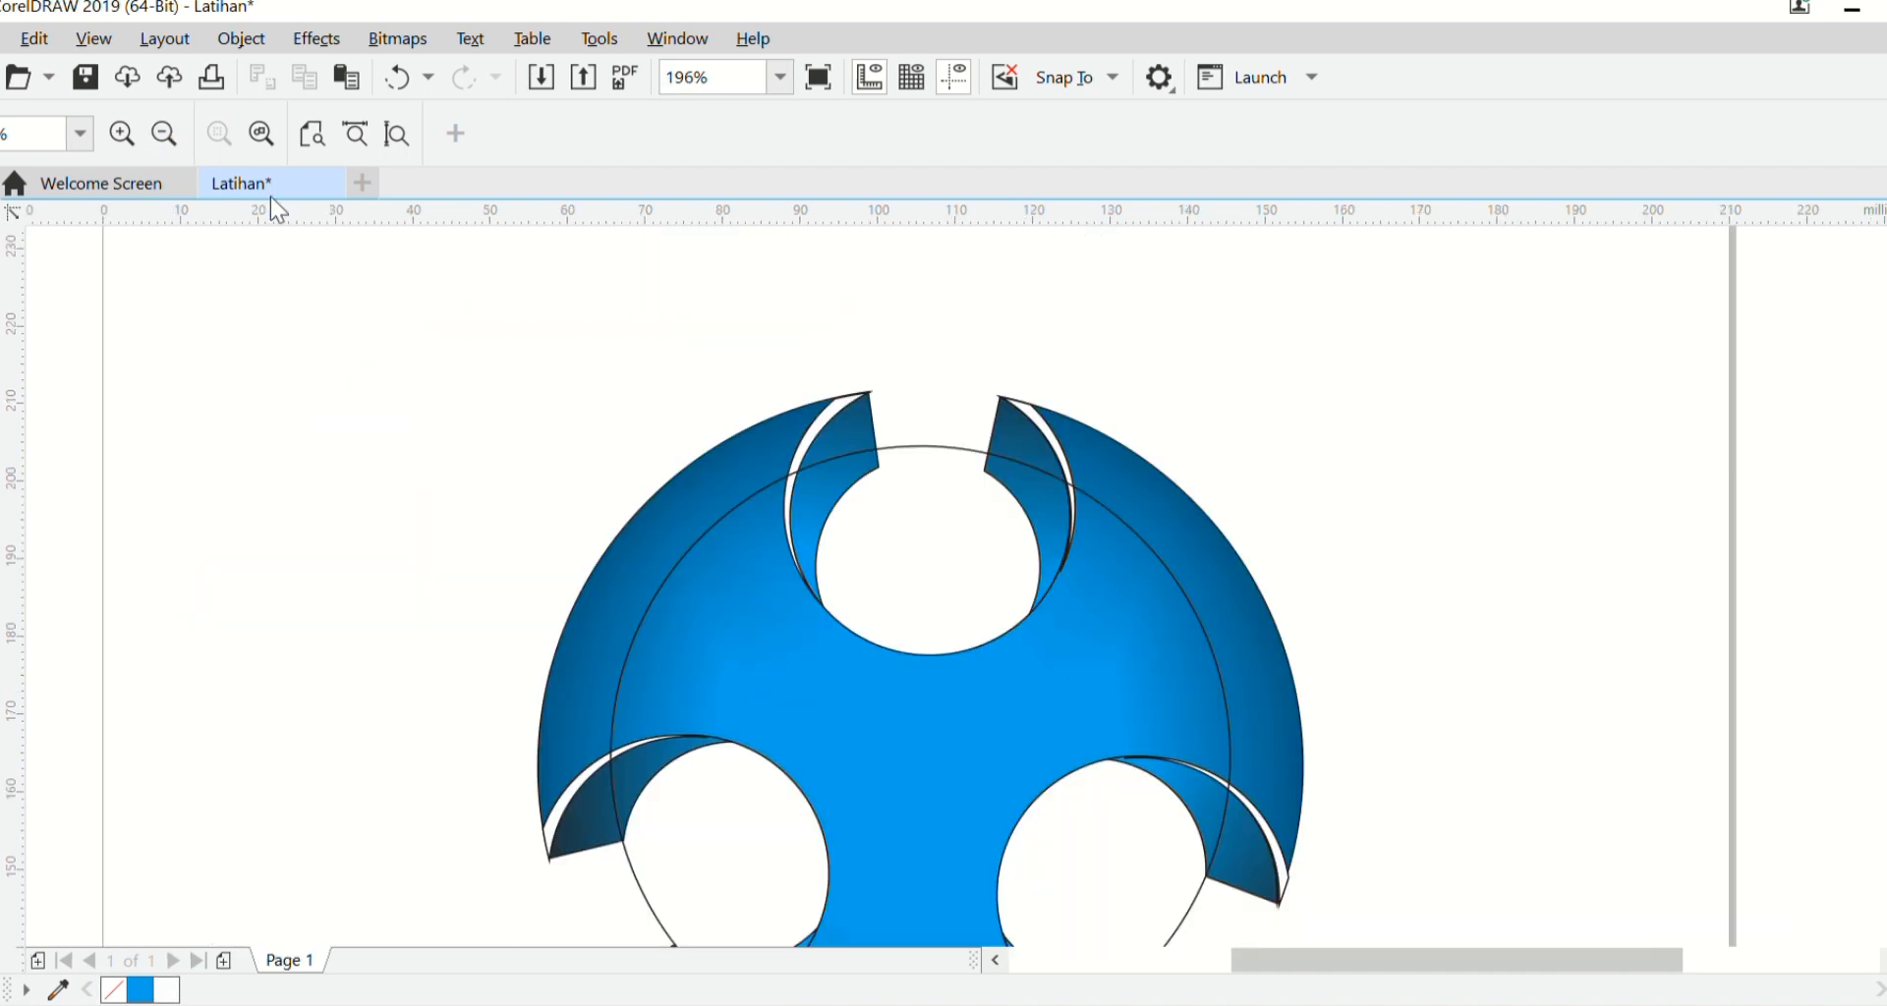
pyautogui.press('space')
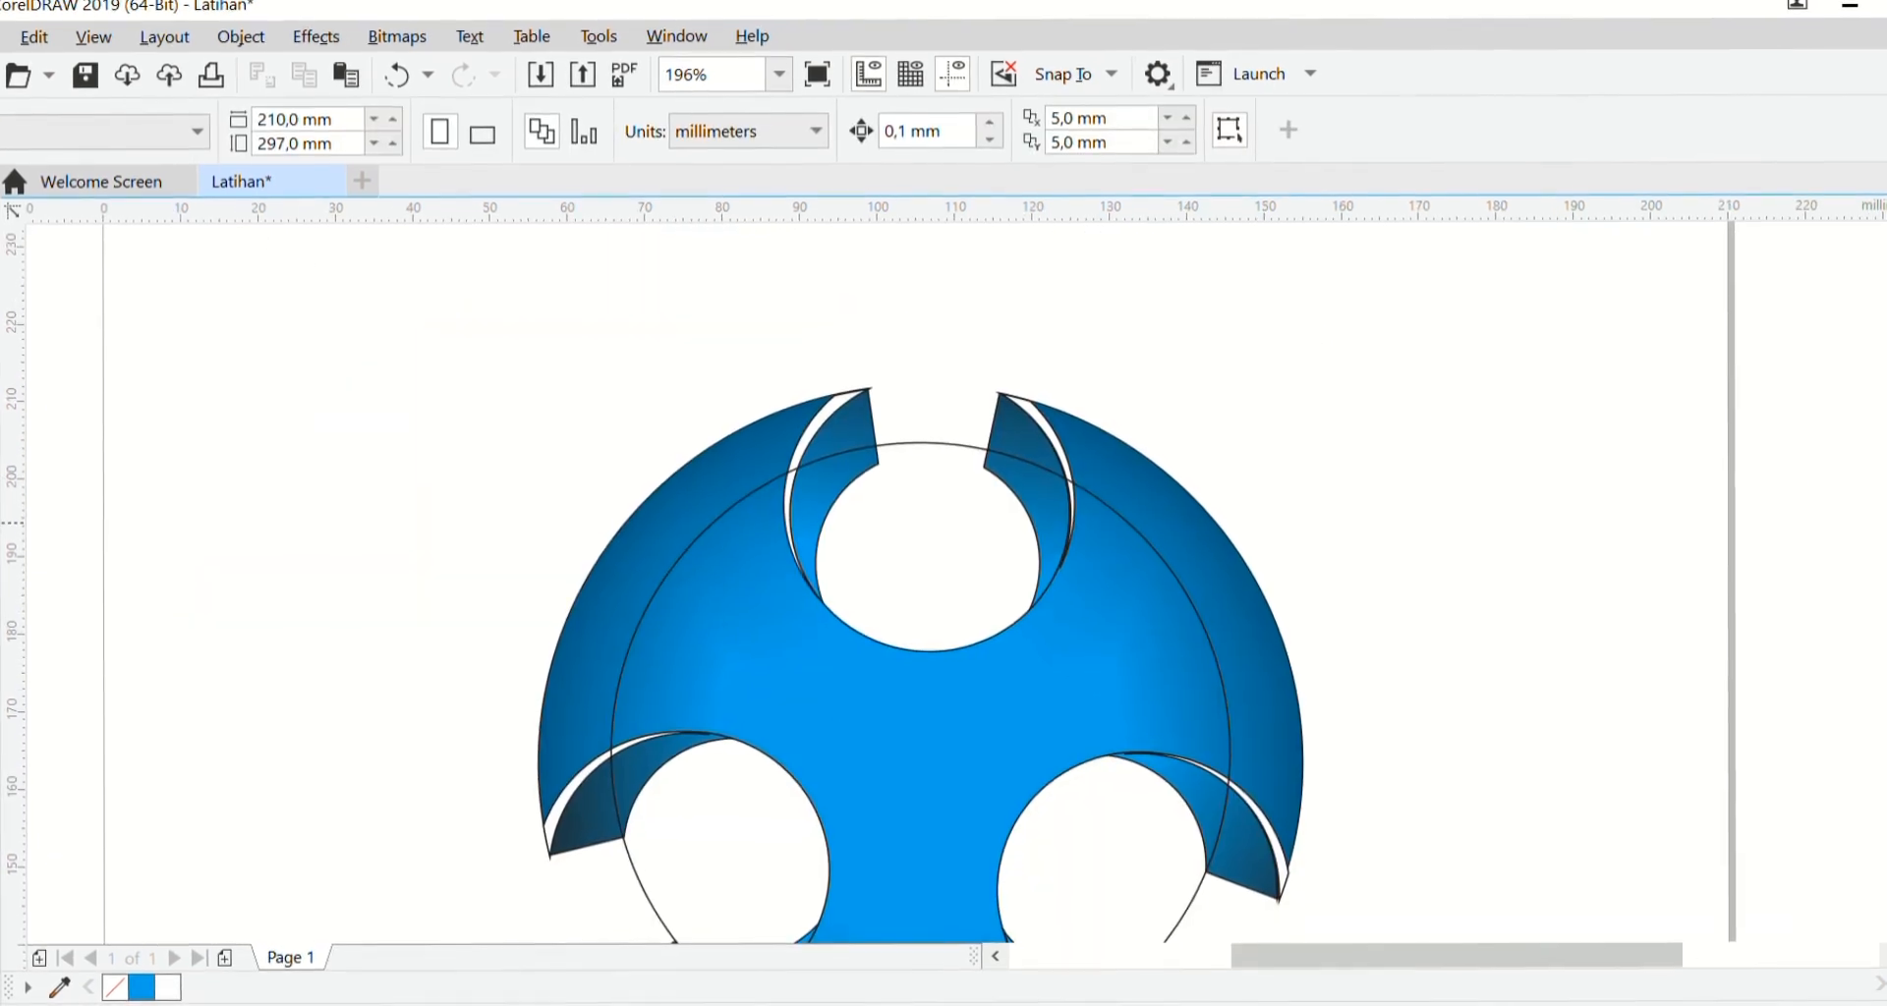
pyautogui.scroll(-2, 920, 589)
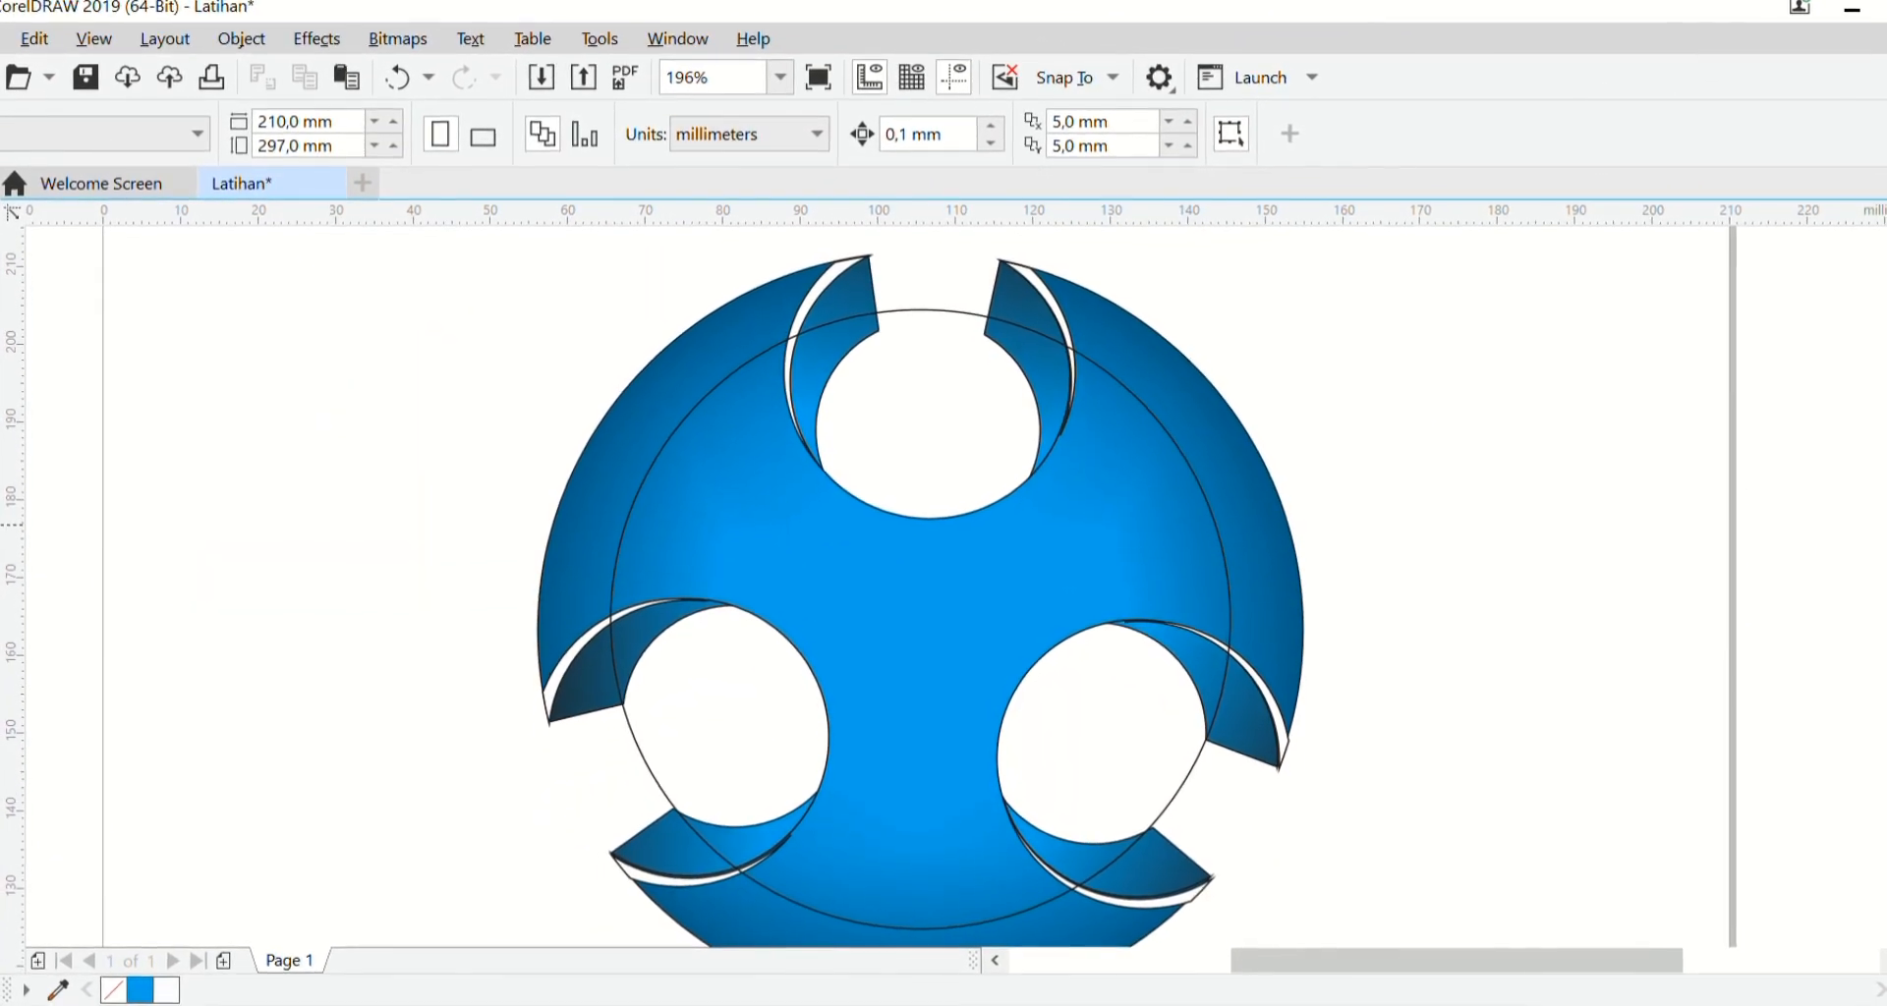
pyautogui.click(979, 494)
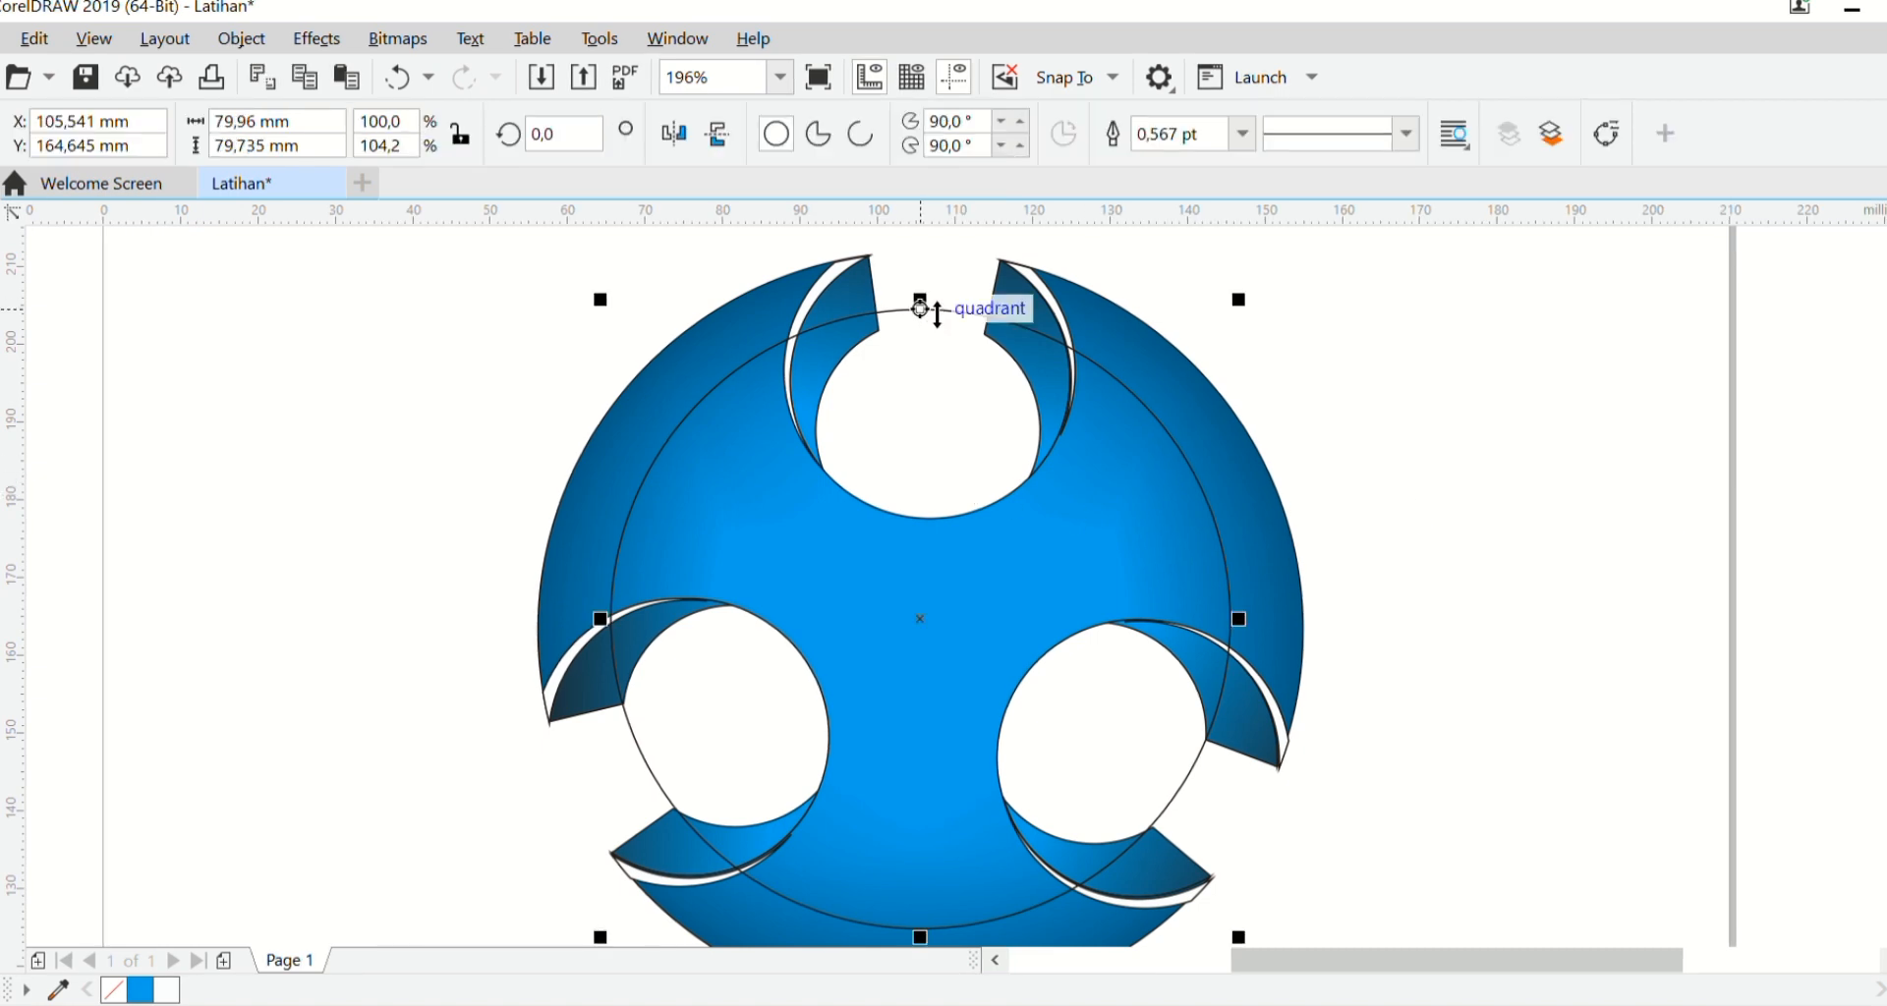
pyautogui.moveTo(940, 314); pyautogui.dragTo(942, 334)
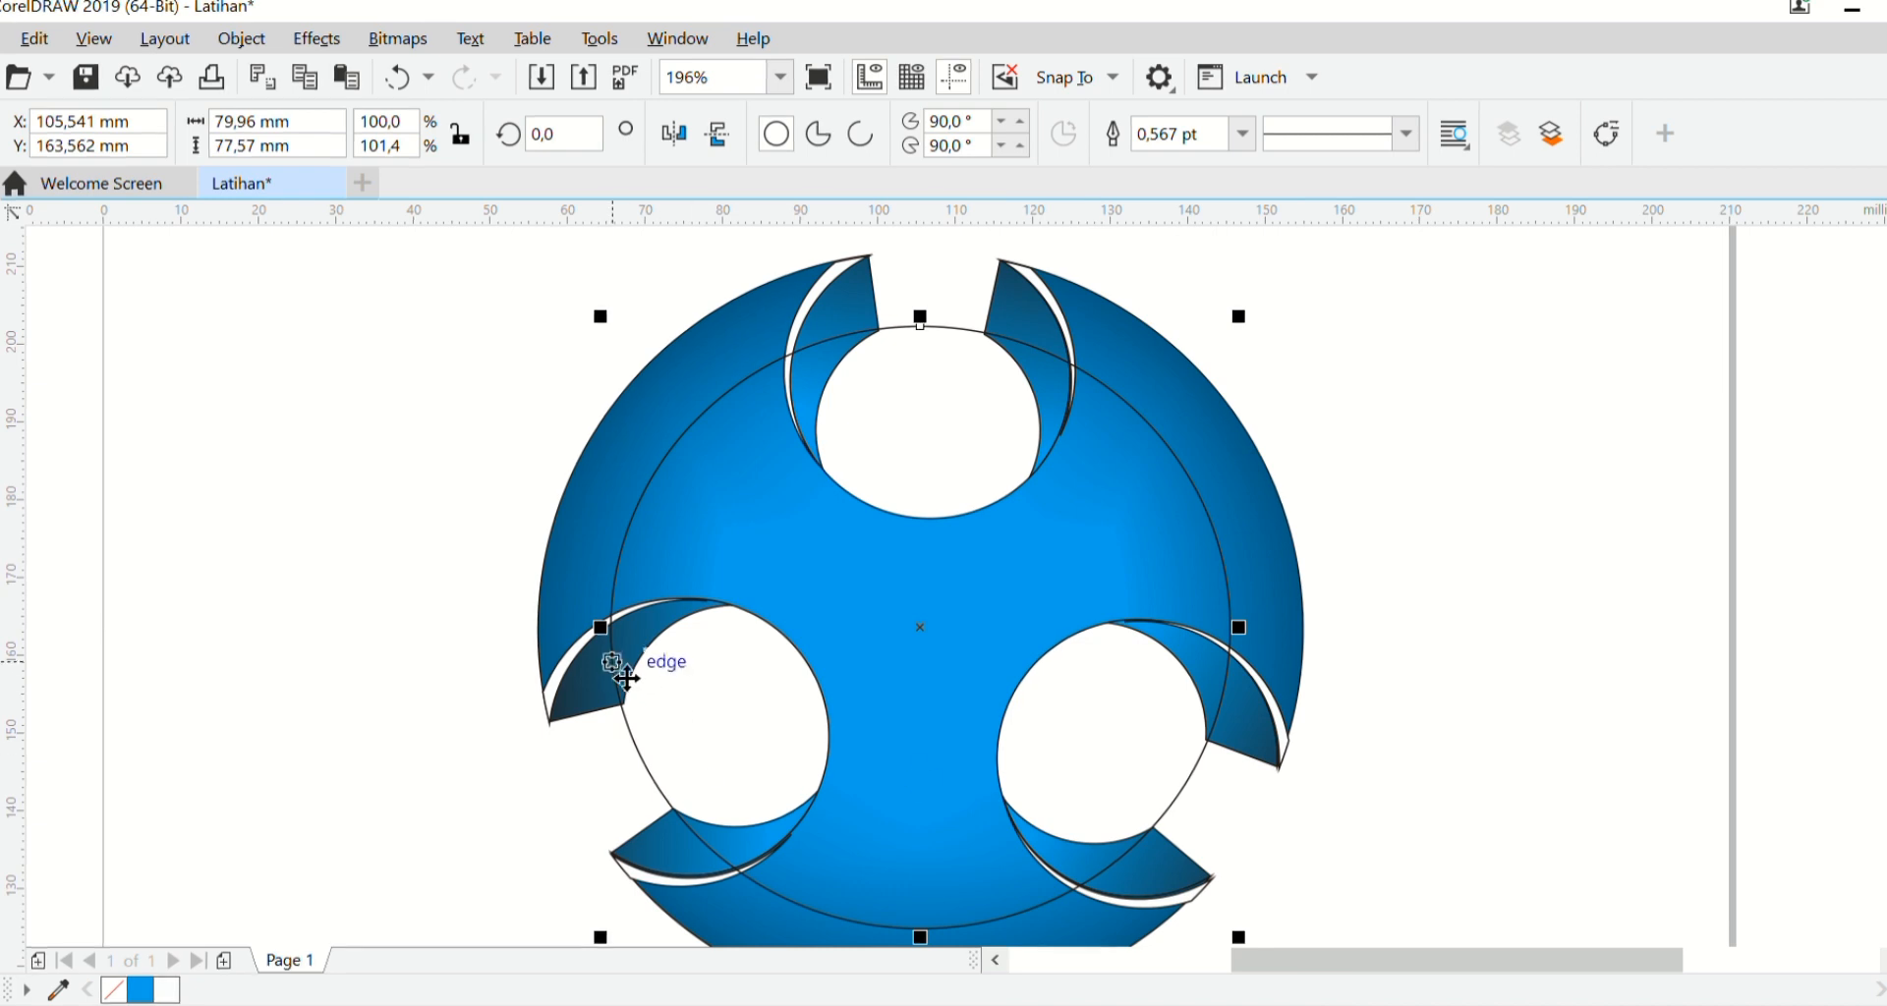
pyautogui.moveTo(602, 627); pyautogui.dragTo(630, 644)
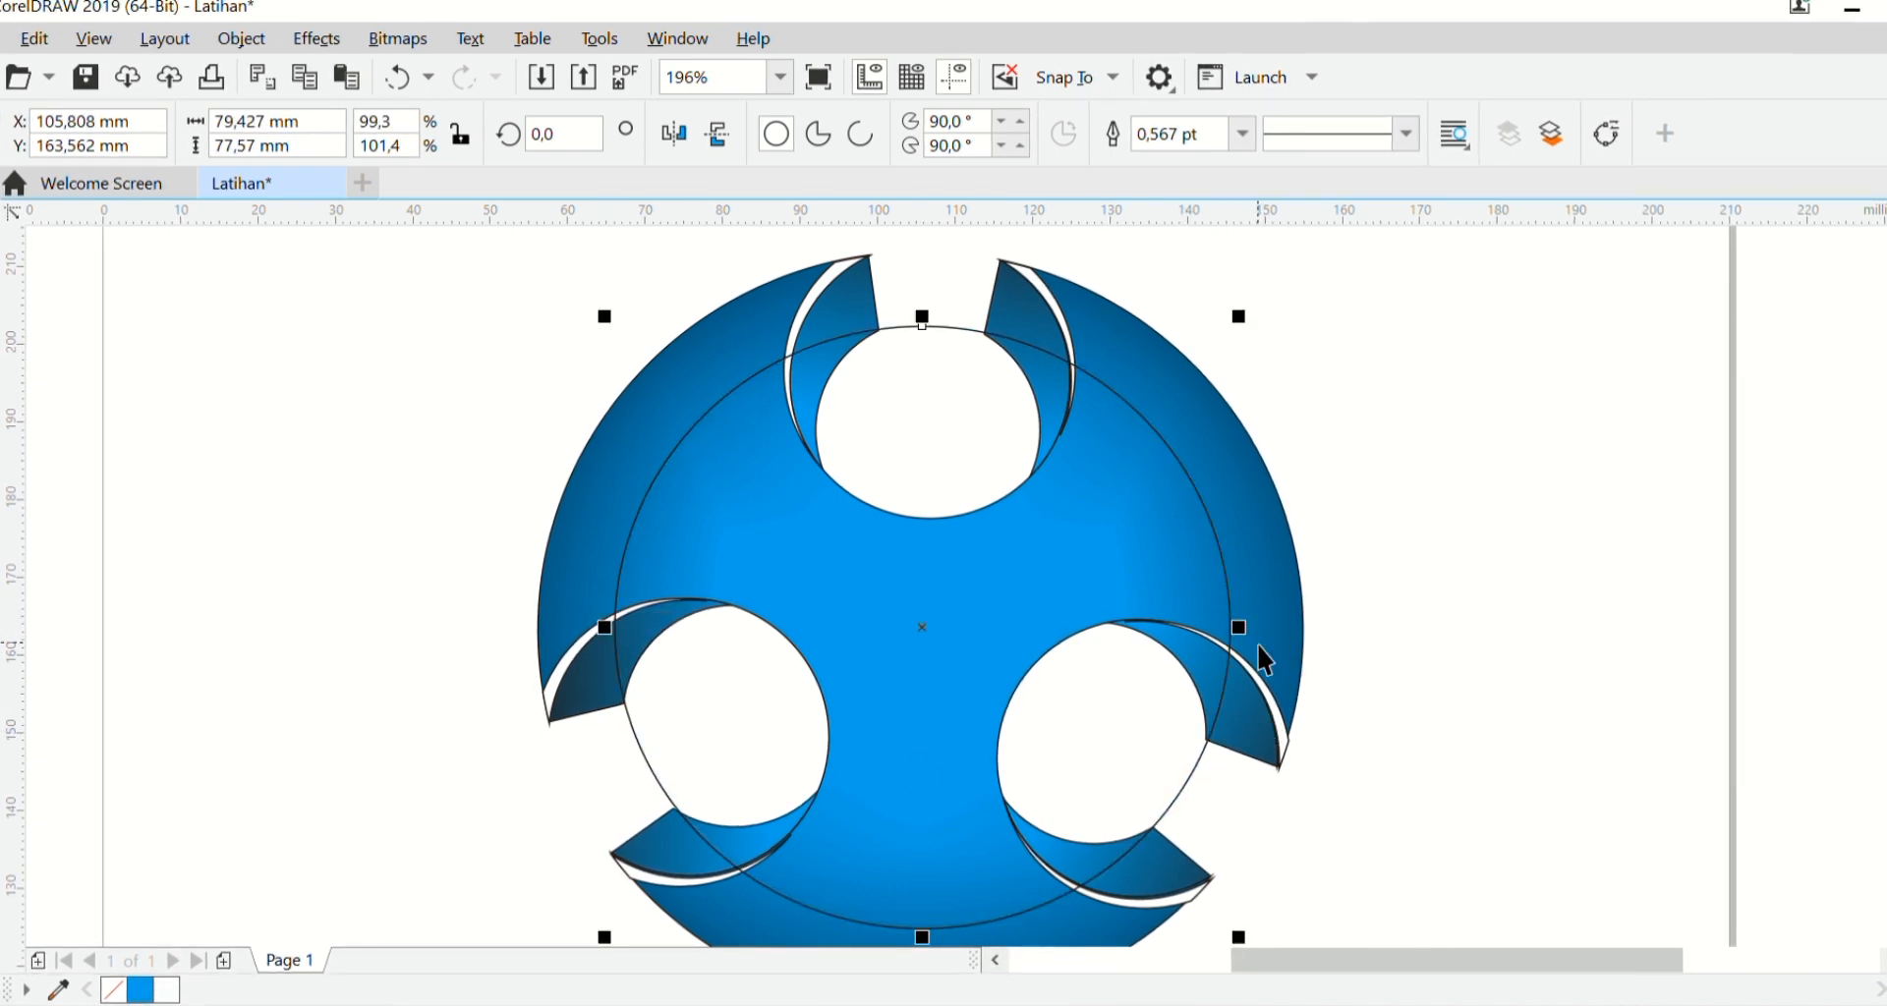
pyautogui.moveTo(1259, 647); pyautogui.dragTo(1257, 649)
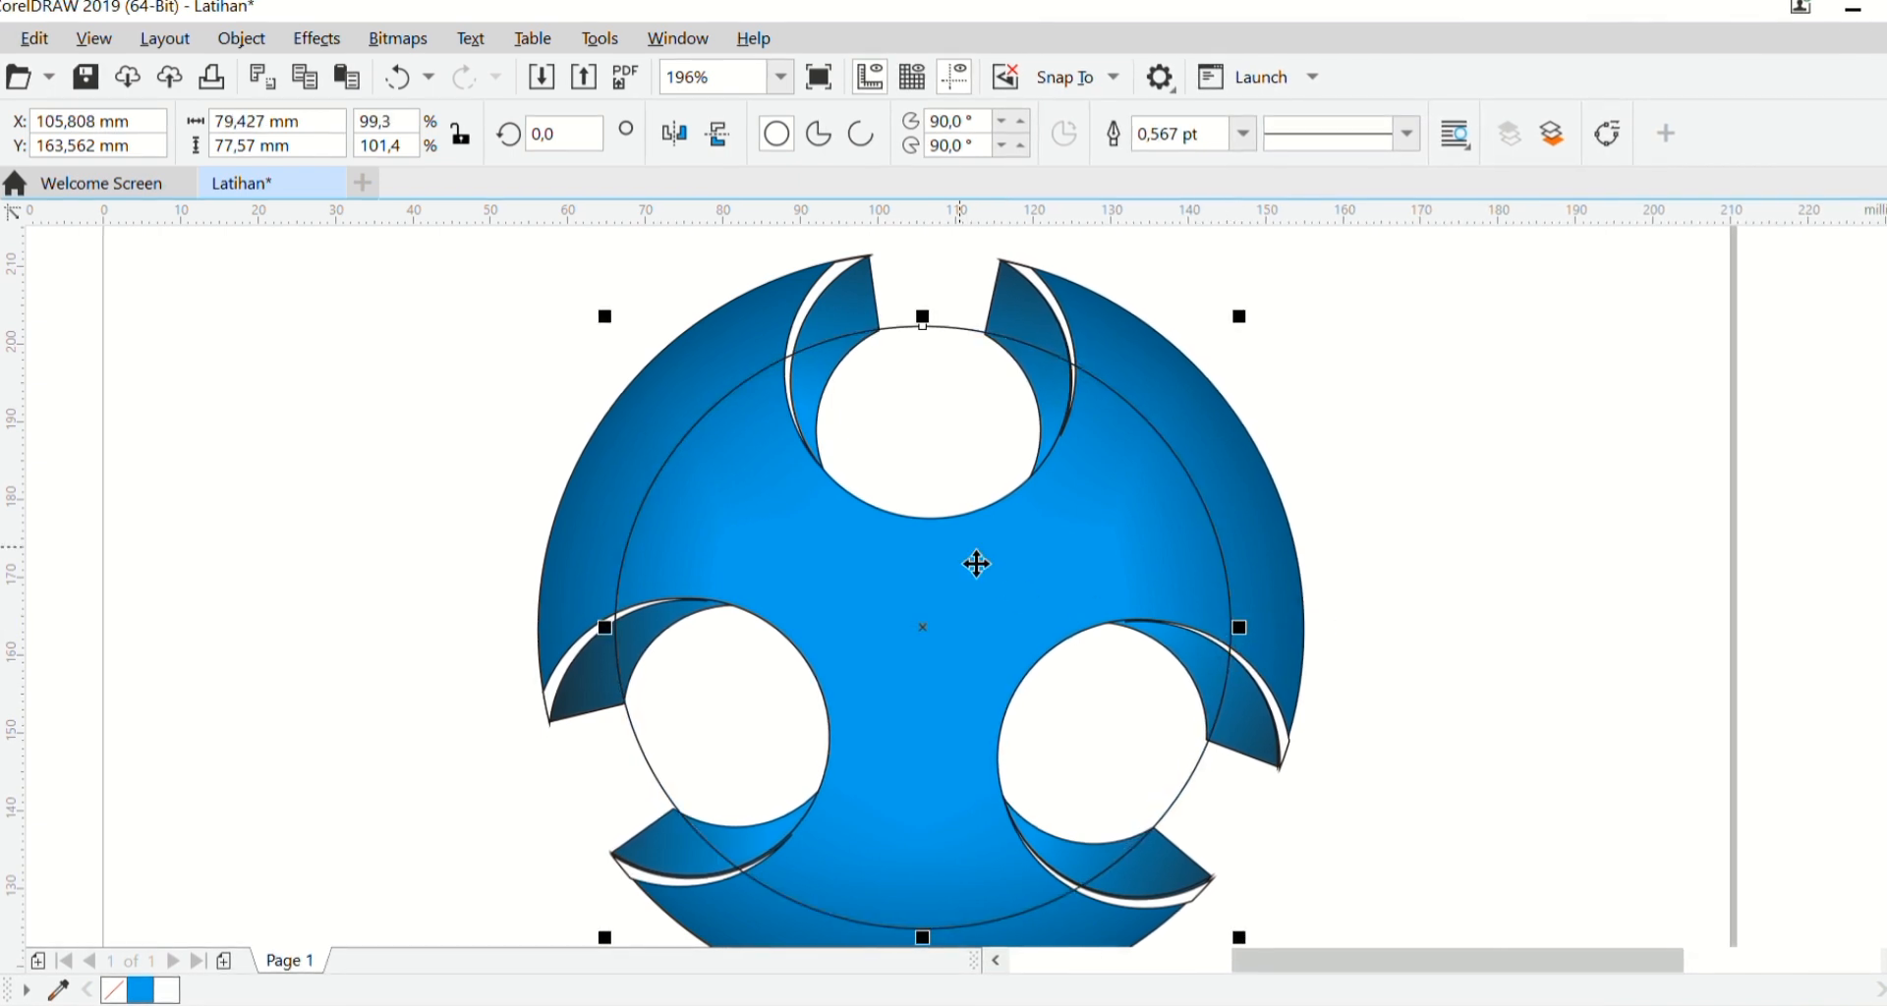
# Step: Move the resized ellipse out of the logo to the empty area on its right side
pyautogui.moveTo(973, 560); pyautogui.dragTo(1670, 495)
pyautogui.click(17, 308)
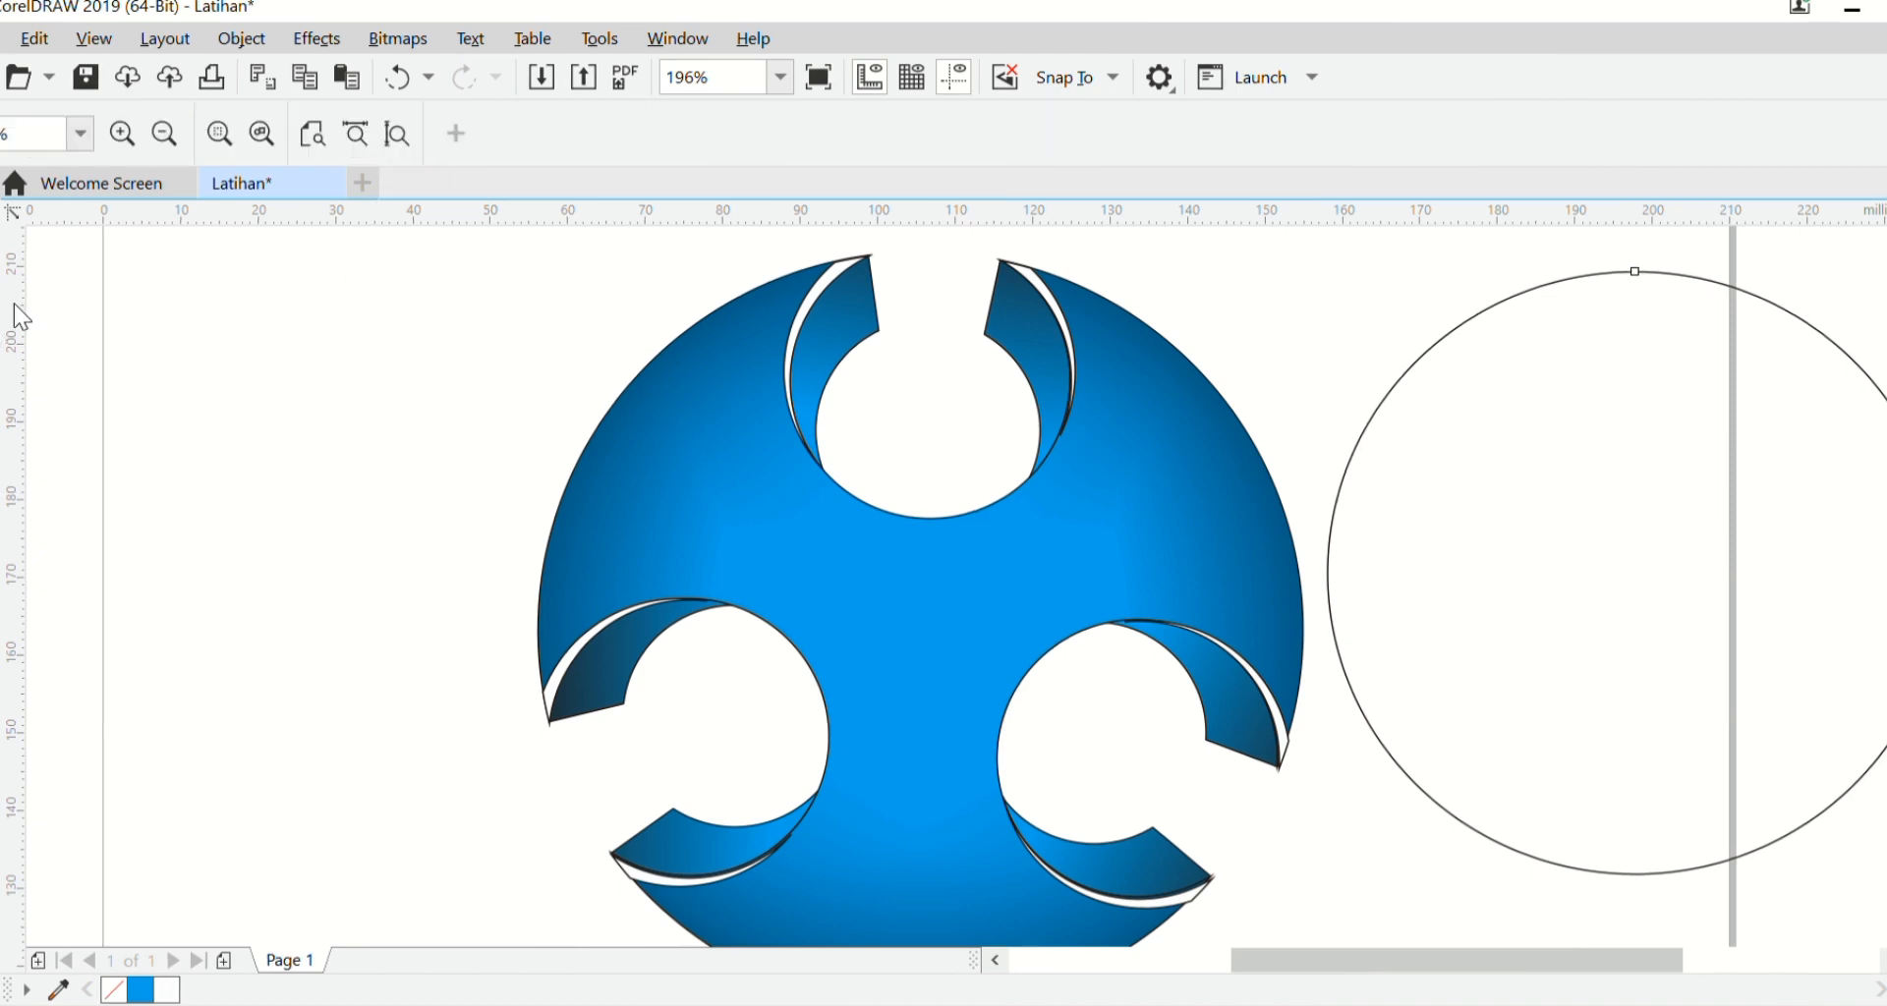
pyautogui.click(164, 134)
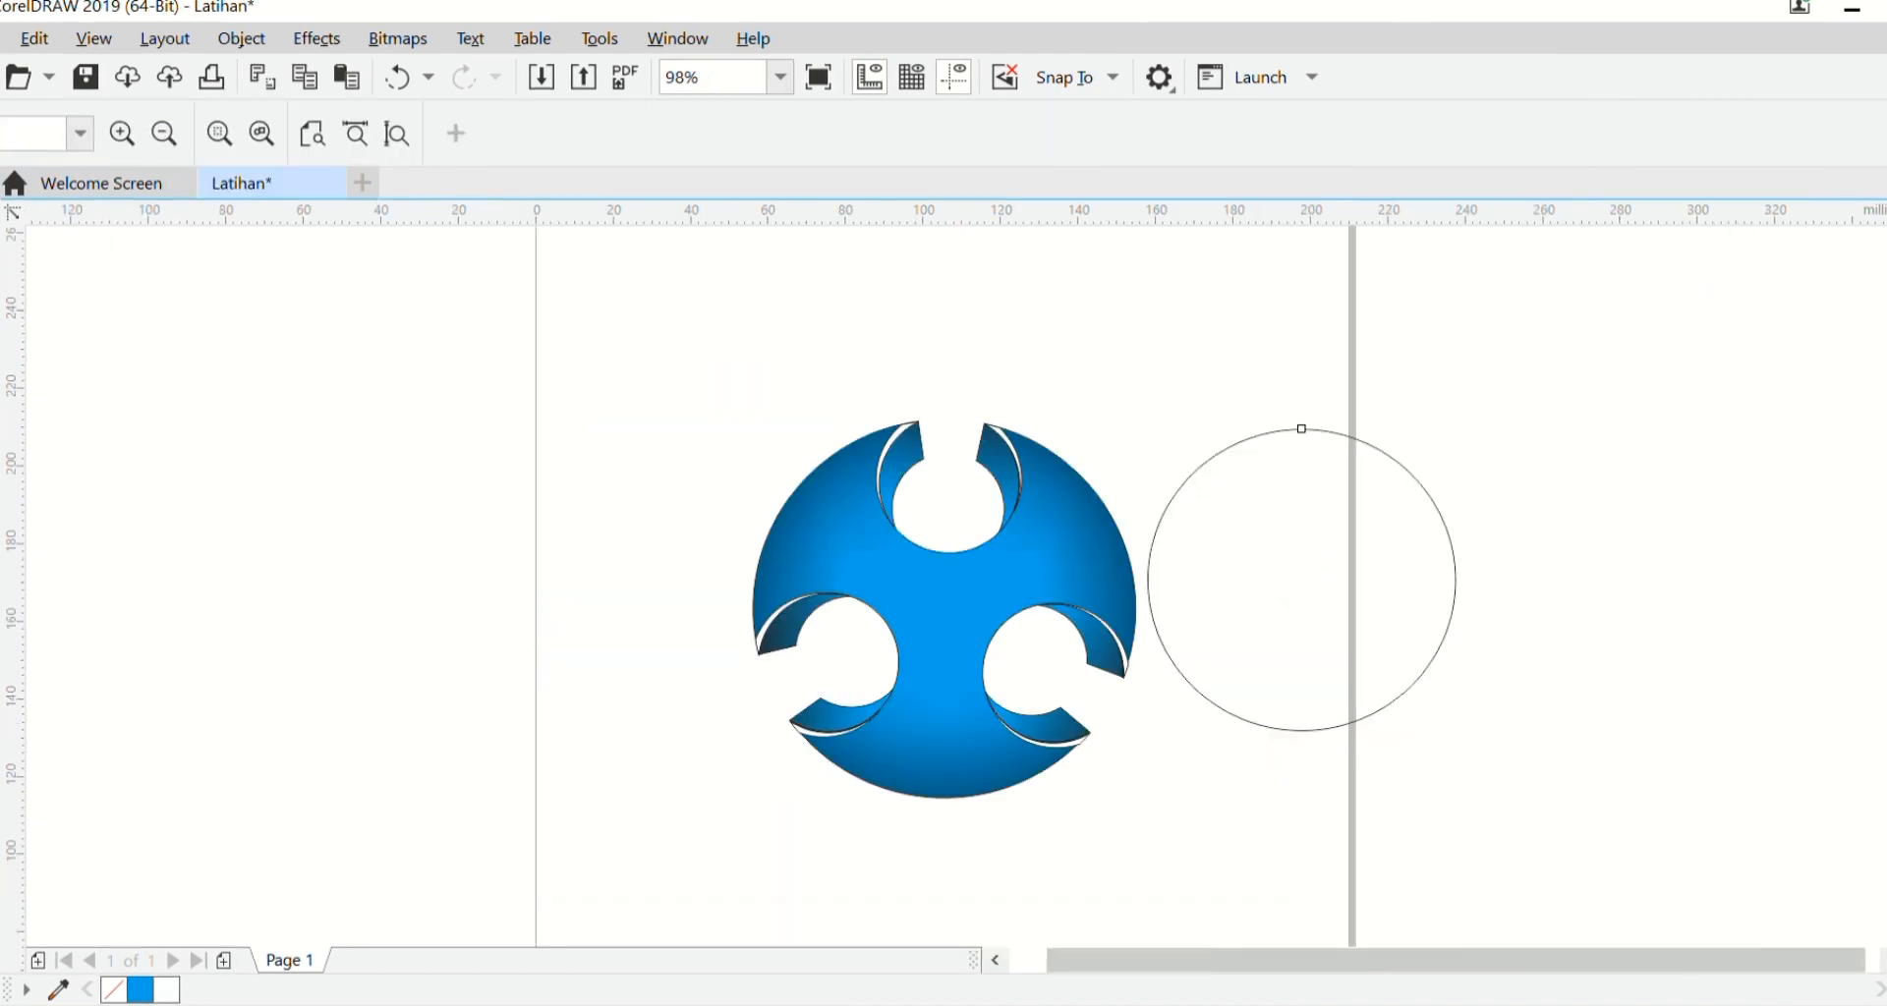
pyautogui.press('space')
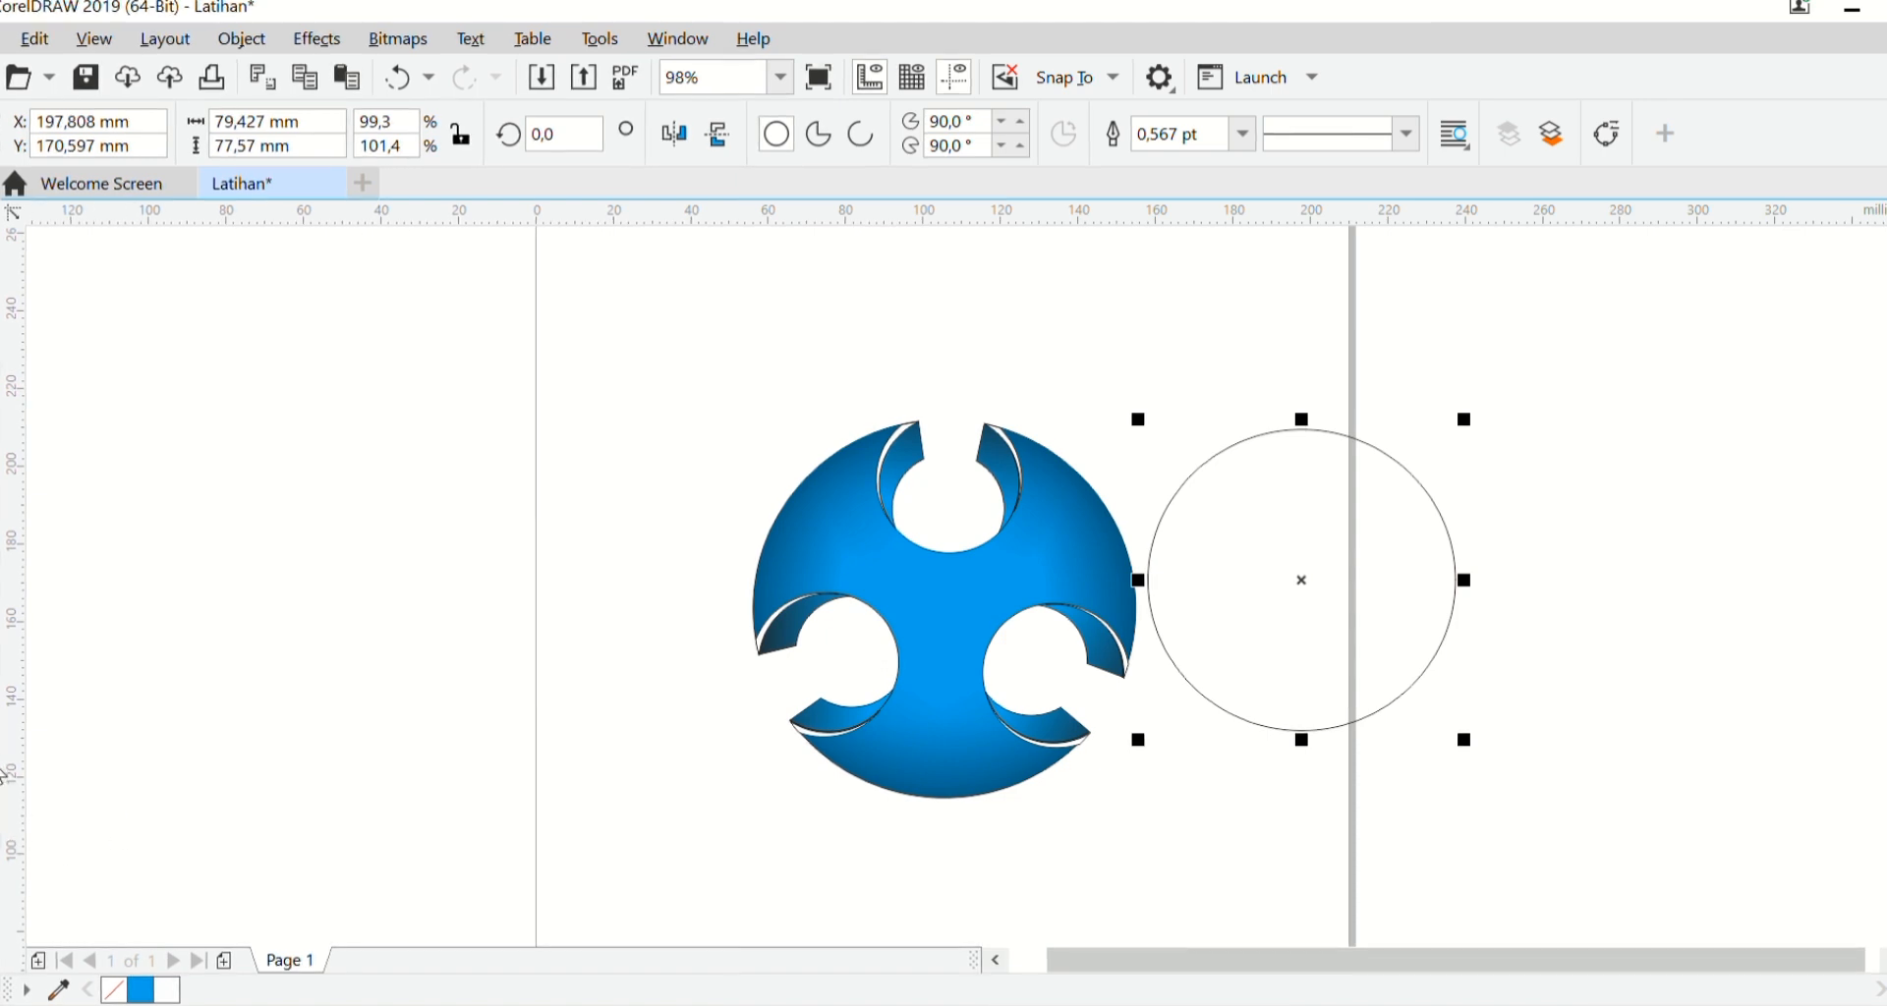
# Step: Cast a drop shadow from the ellipse toward its lower right with feathering 23, opacity 55 and a dark grey colour
pyautogui.click(1, 754)
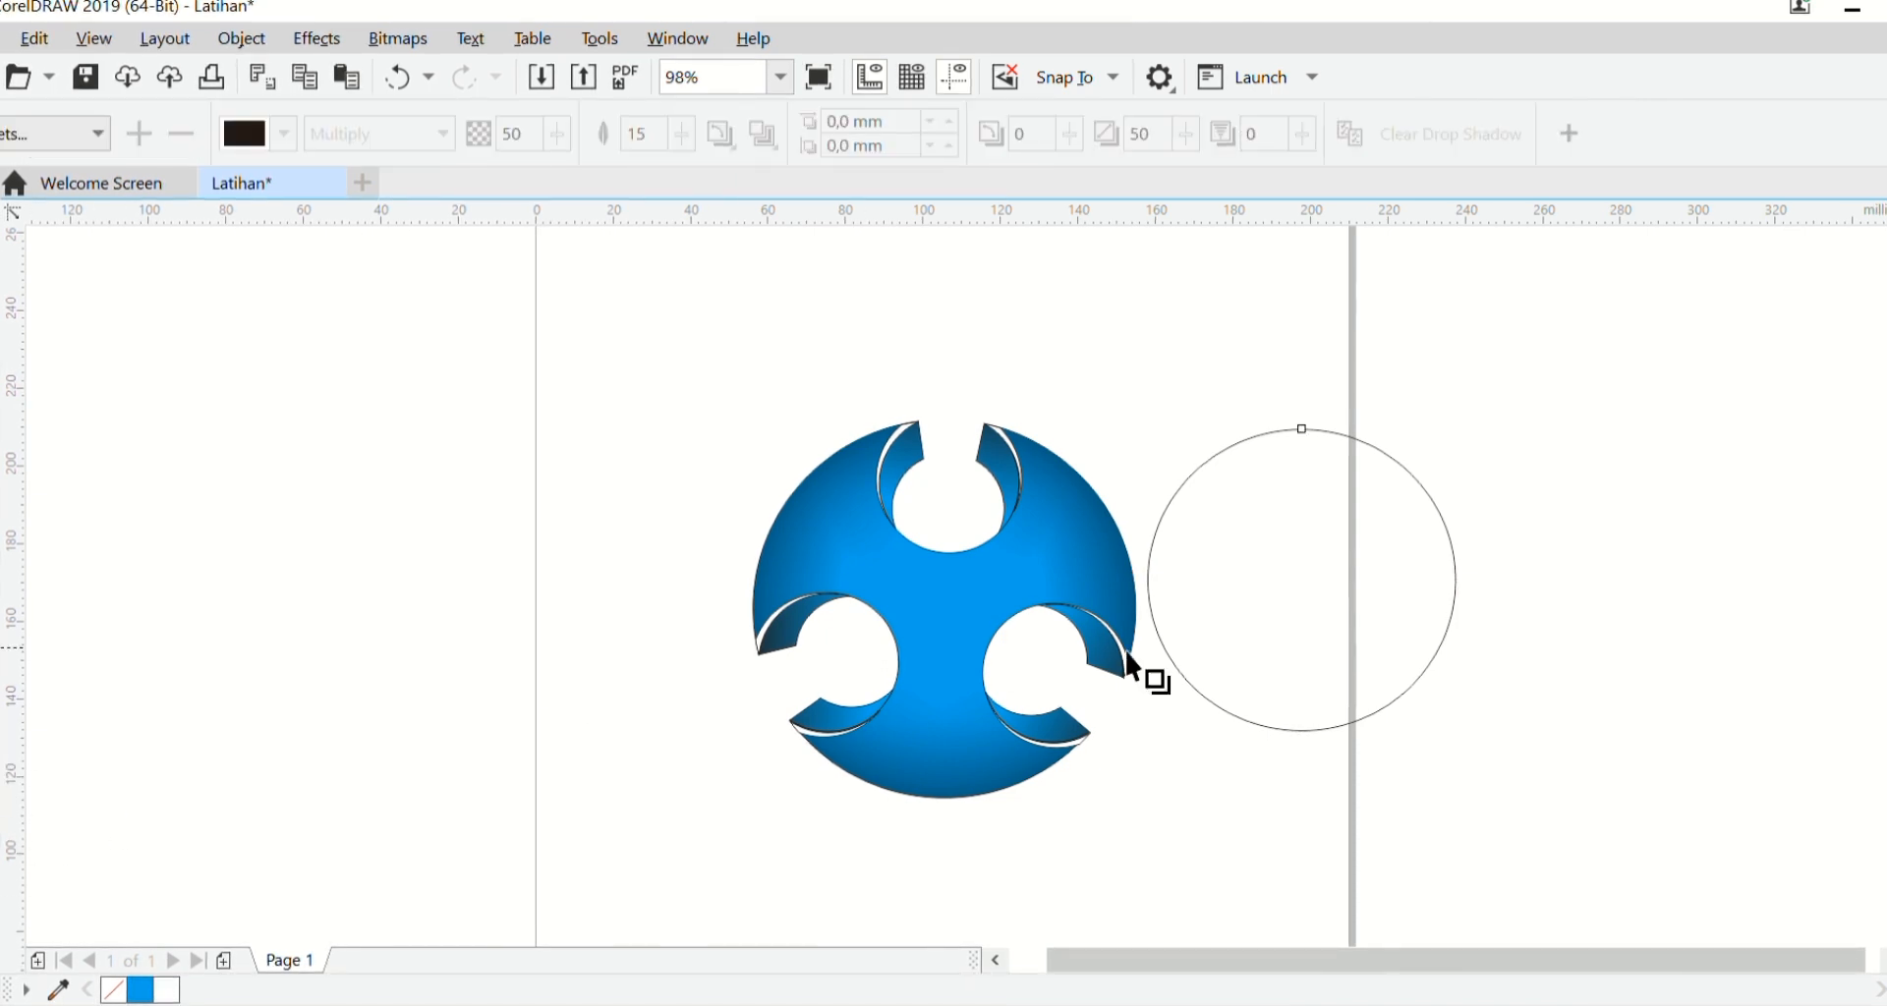
pyautogui.moveTo(1370, 616); pyautogui.dragTo(1617, 709)
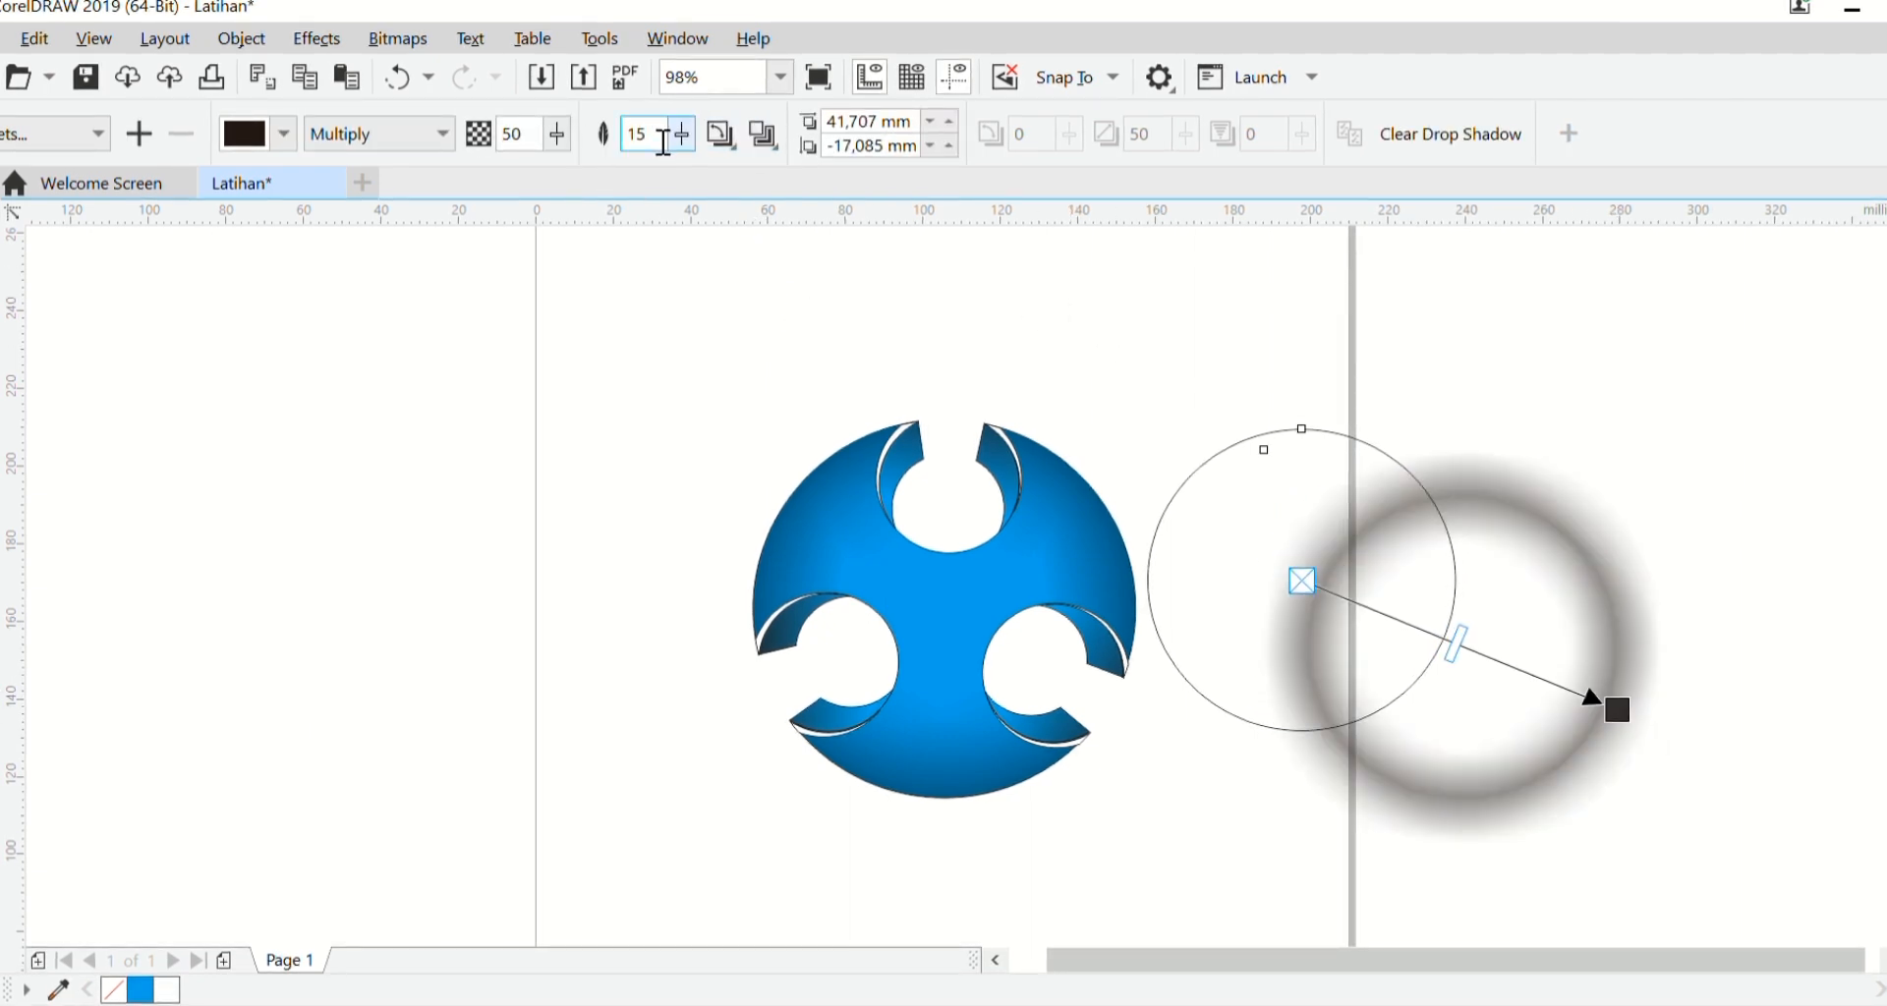
pyautogui.write('23')
pyautogui.press('Return')
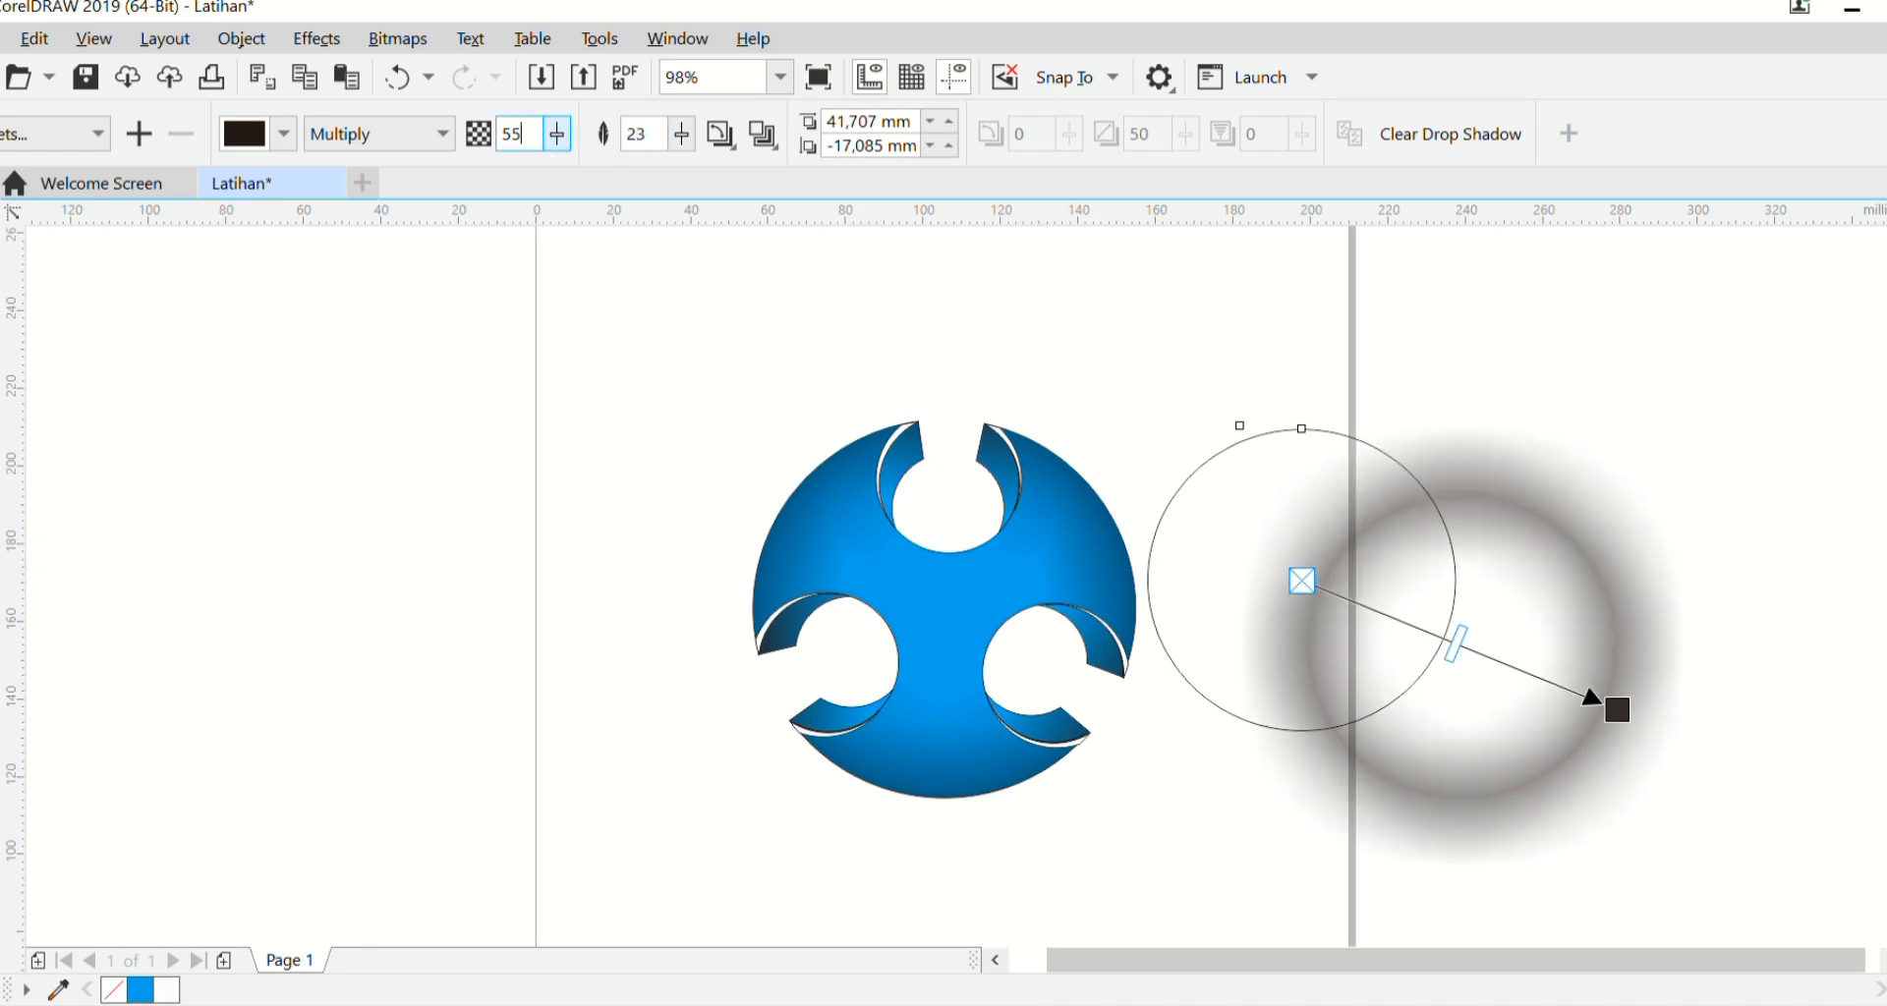
pyautogui.write('55')
pyautogui.press('Return')
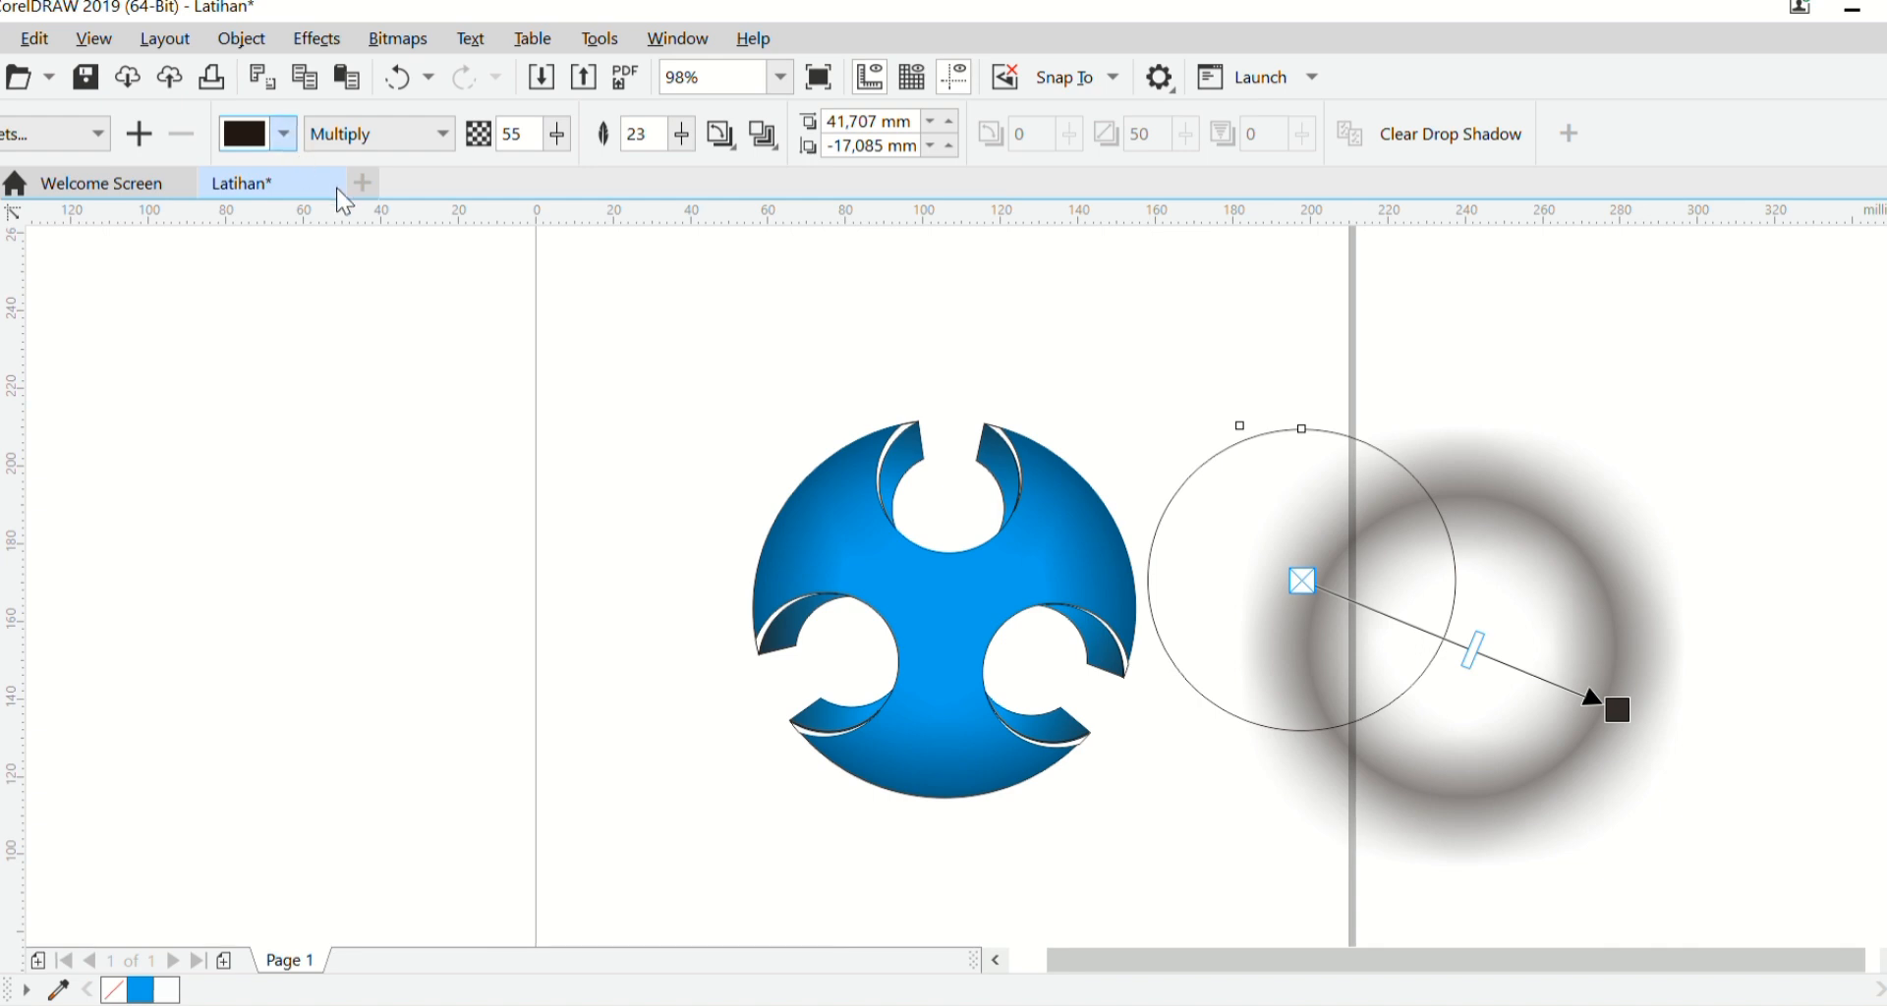
pyautogui.click(306, 278)
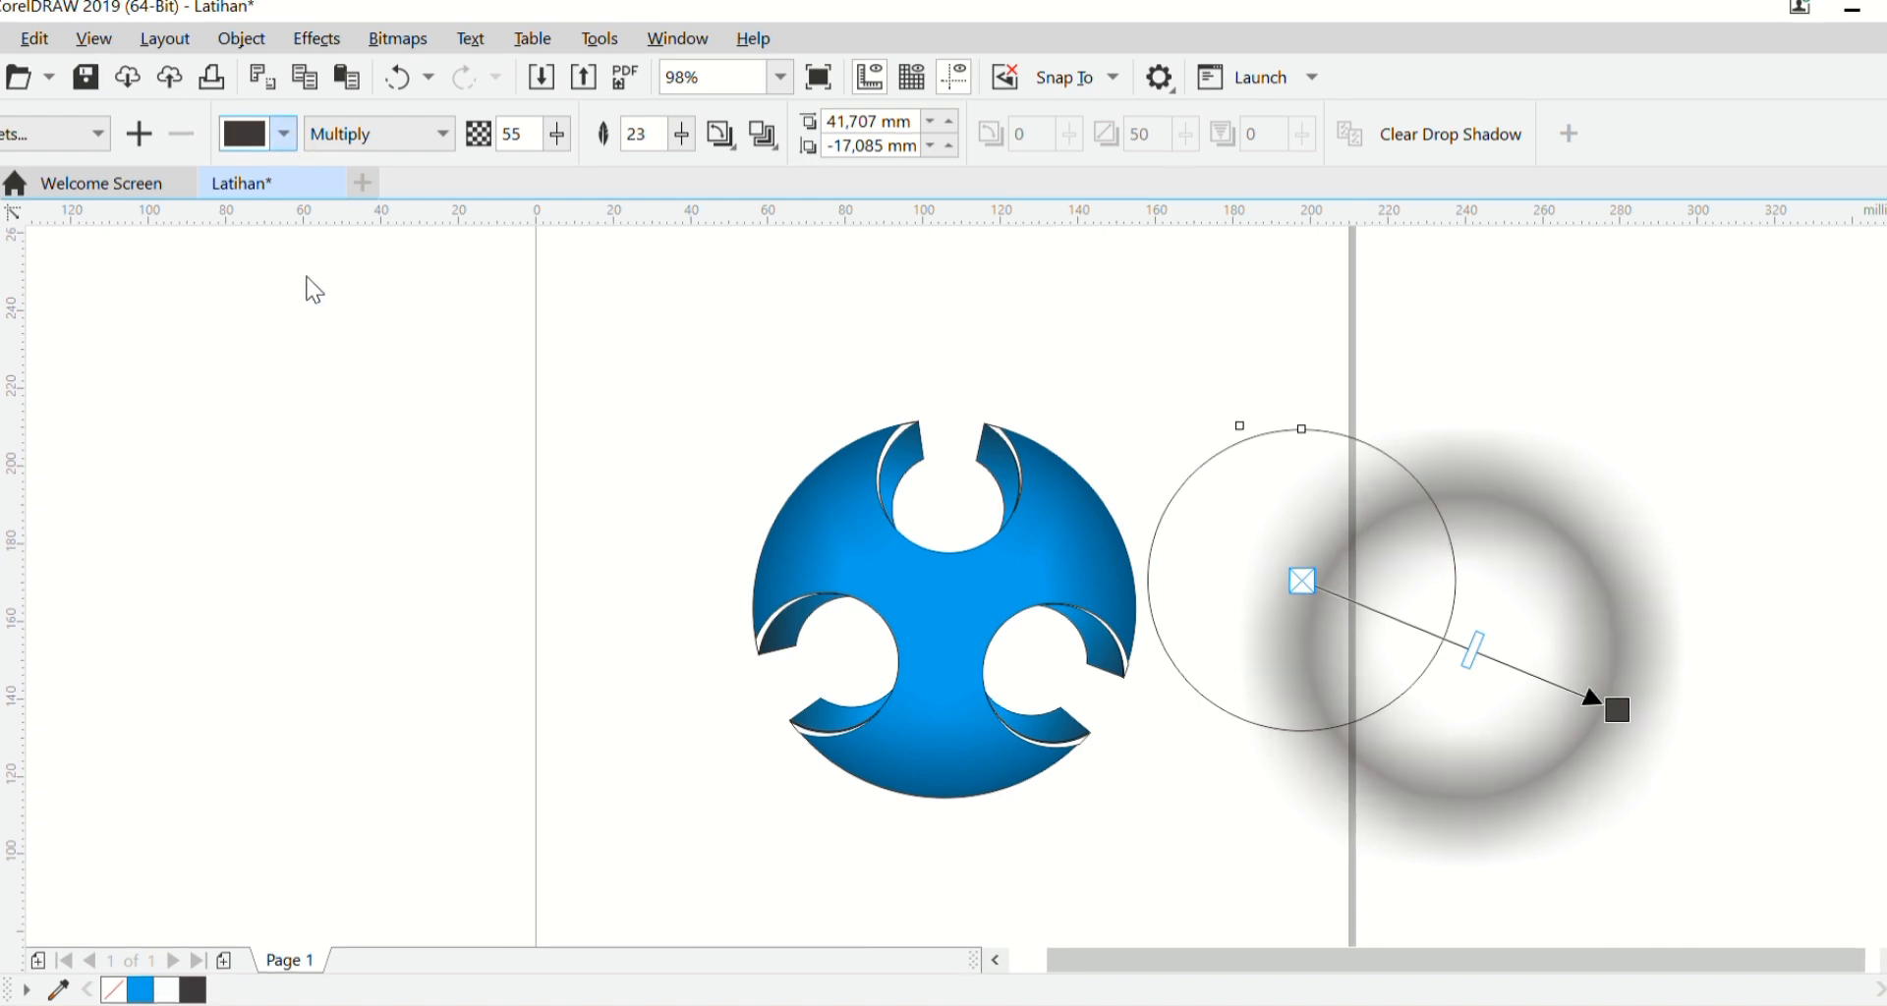
pyautogui.click(325, 277)
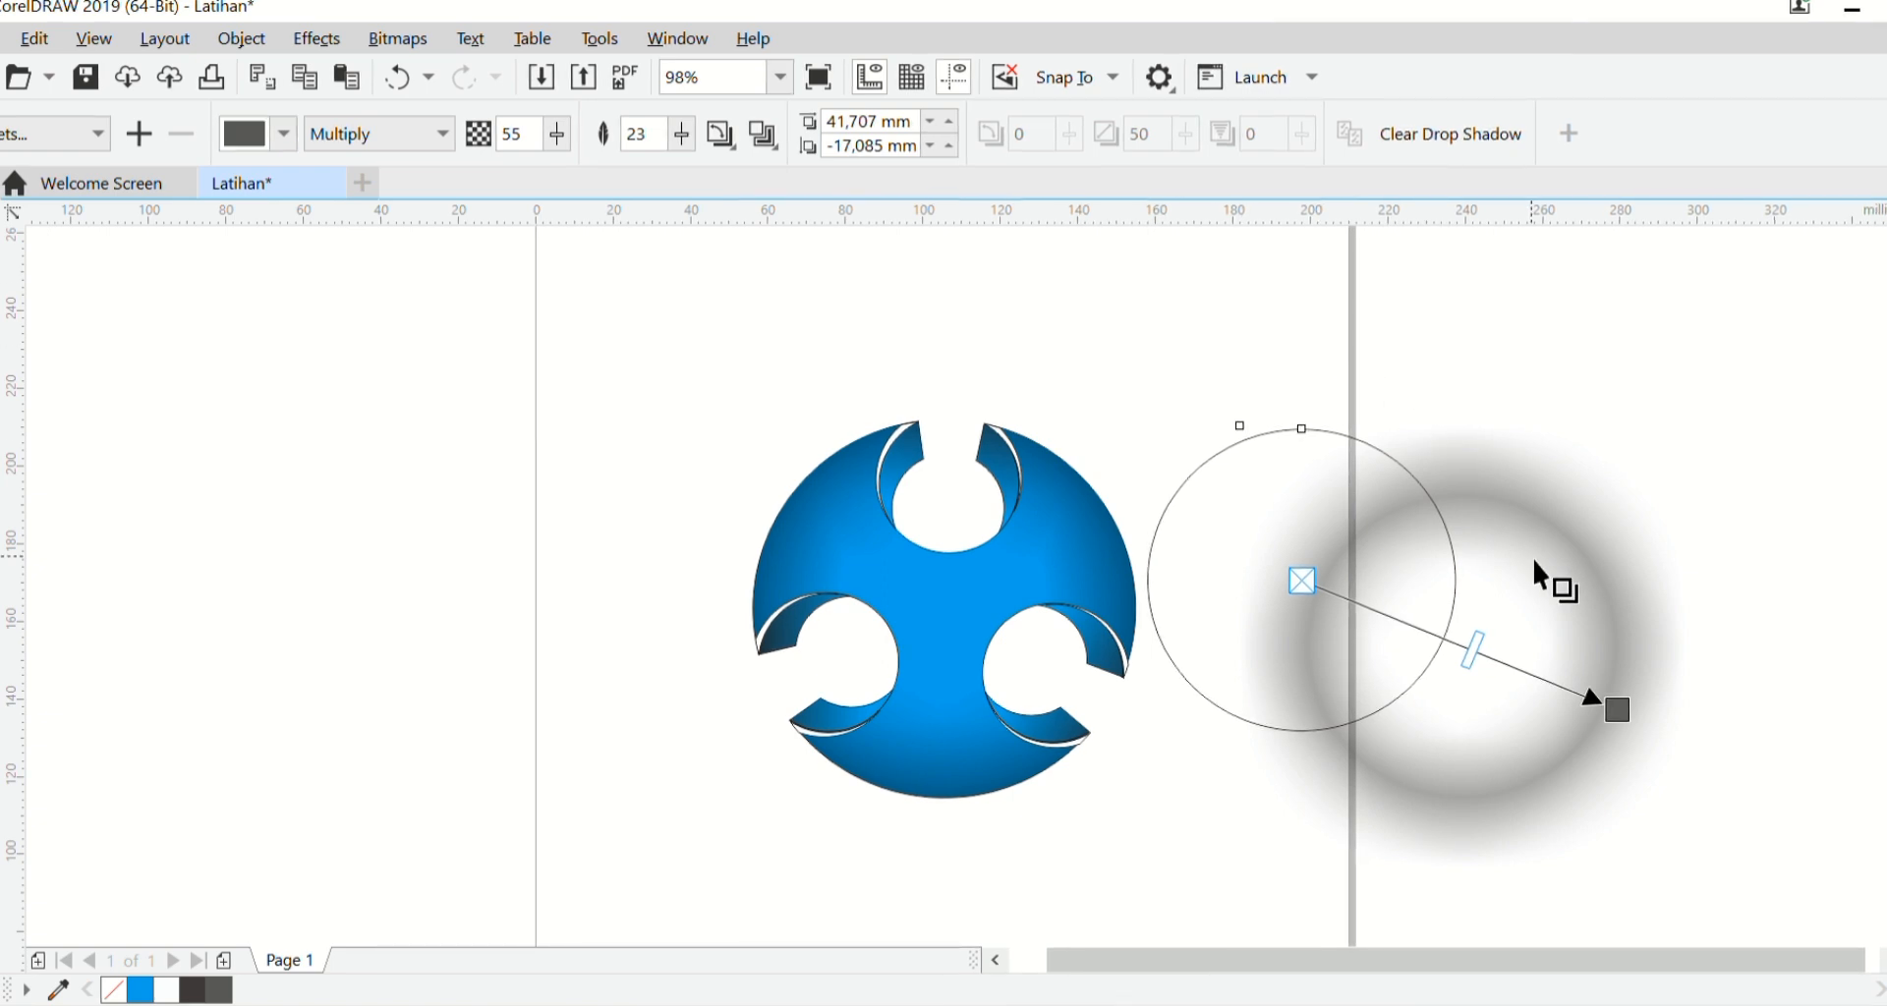
# Step: Break the drop shadow apart from the ellipse and move the separated shadow slightly up
pyautogui.click(1581, 585)
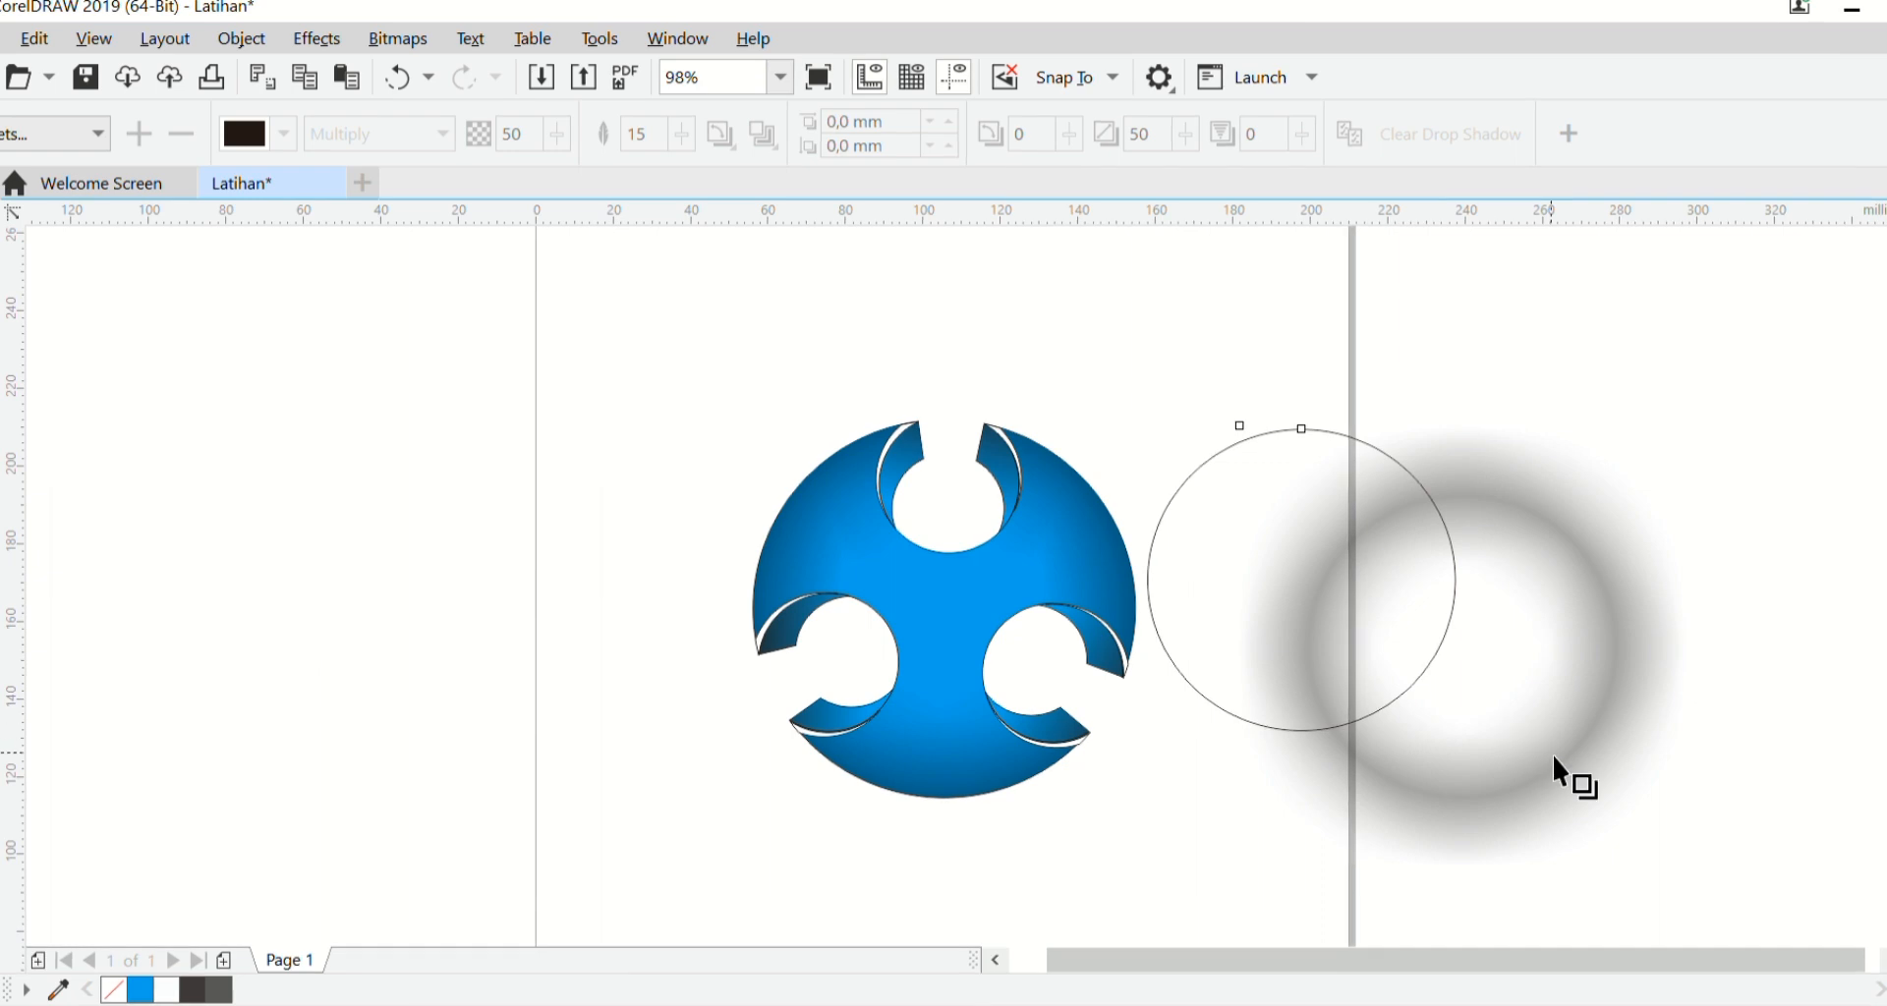
pyautogui.click(1637, 644)
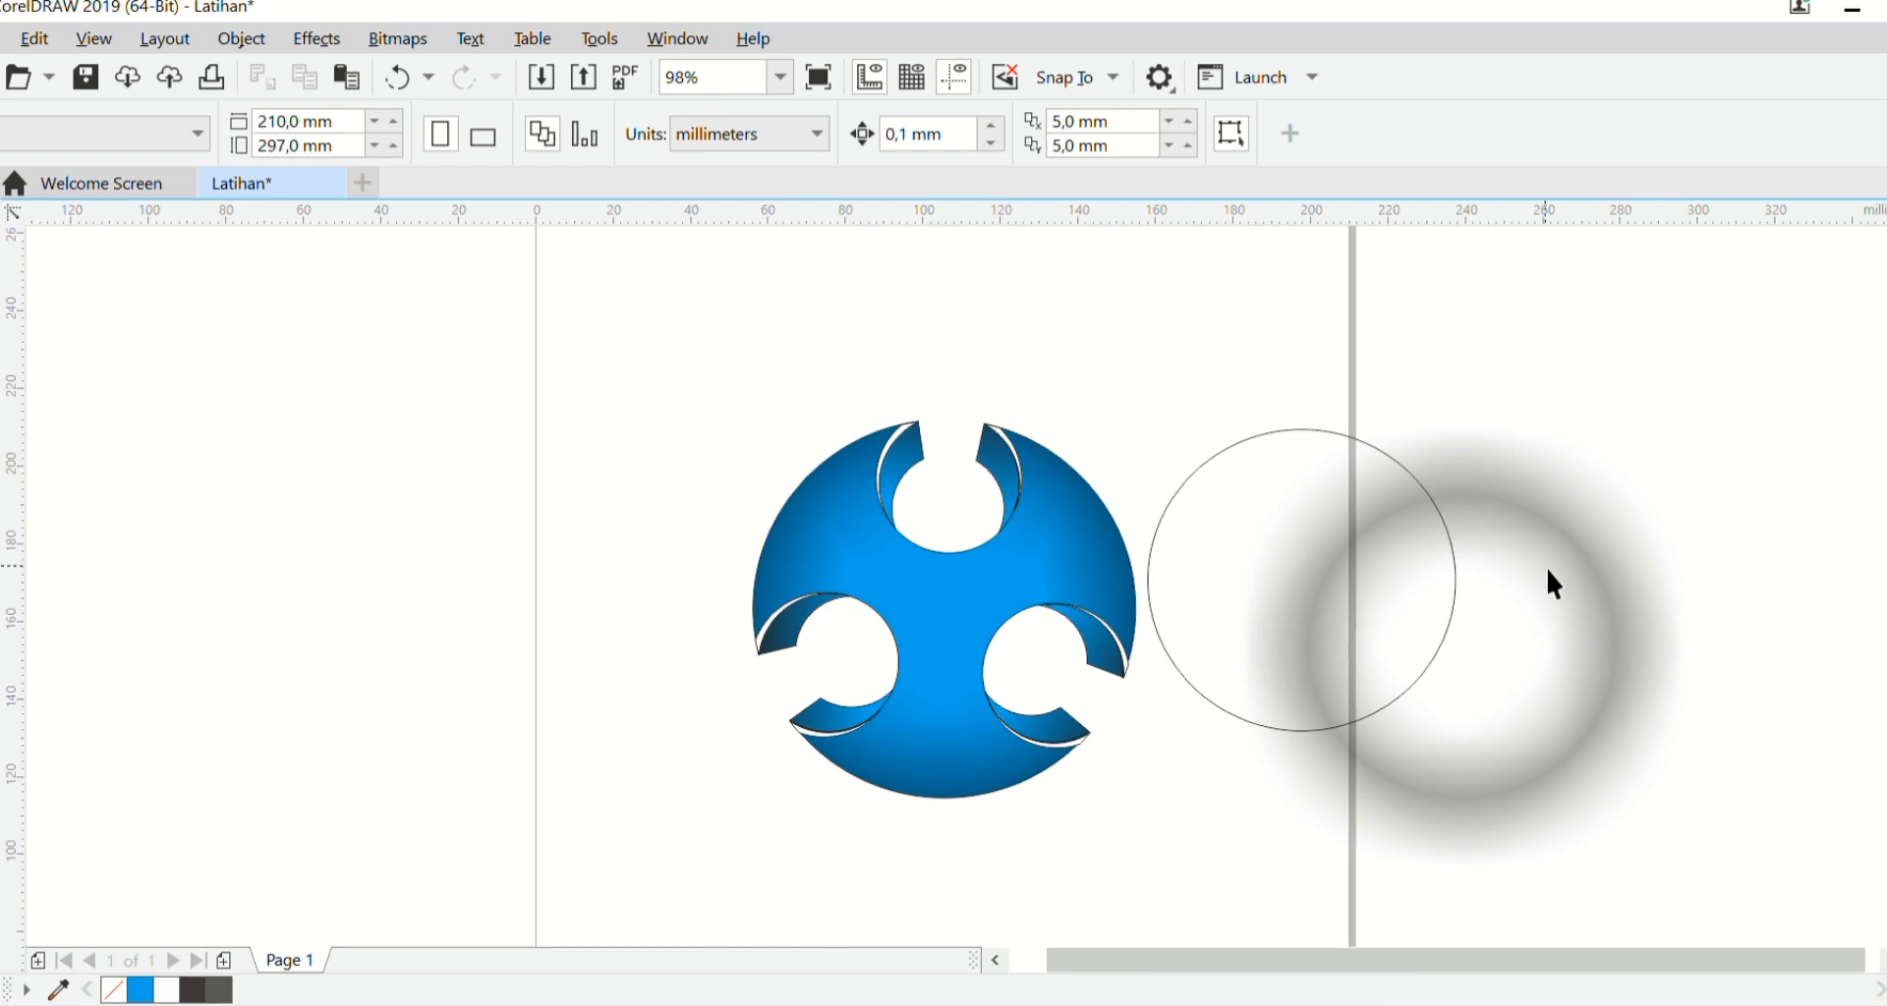
pyautogui.click(1567, 606)
pyautogui.moveTo(1574, 607); pyautogui.dragTo(1596, 534)
# Step: PowerClip the separated shadow inside the ellipse, centre it in the frame, and remove the ellipse's outline
pyautogui.click(1634, 564)
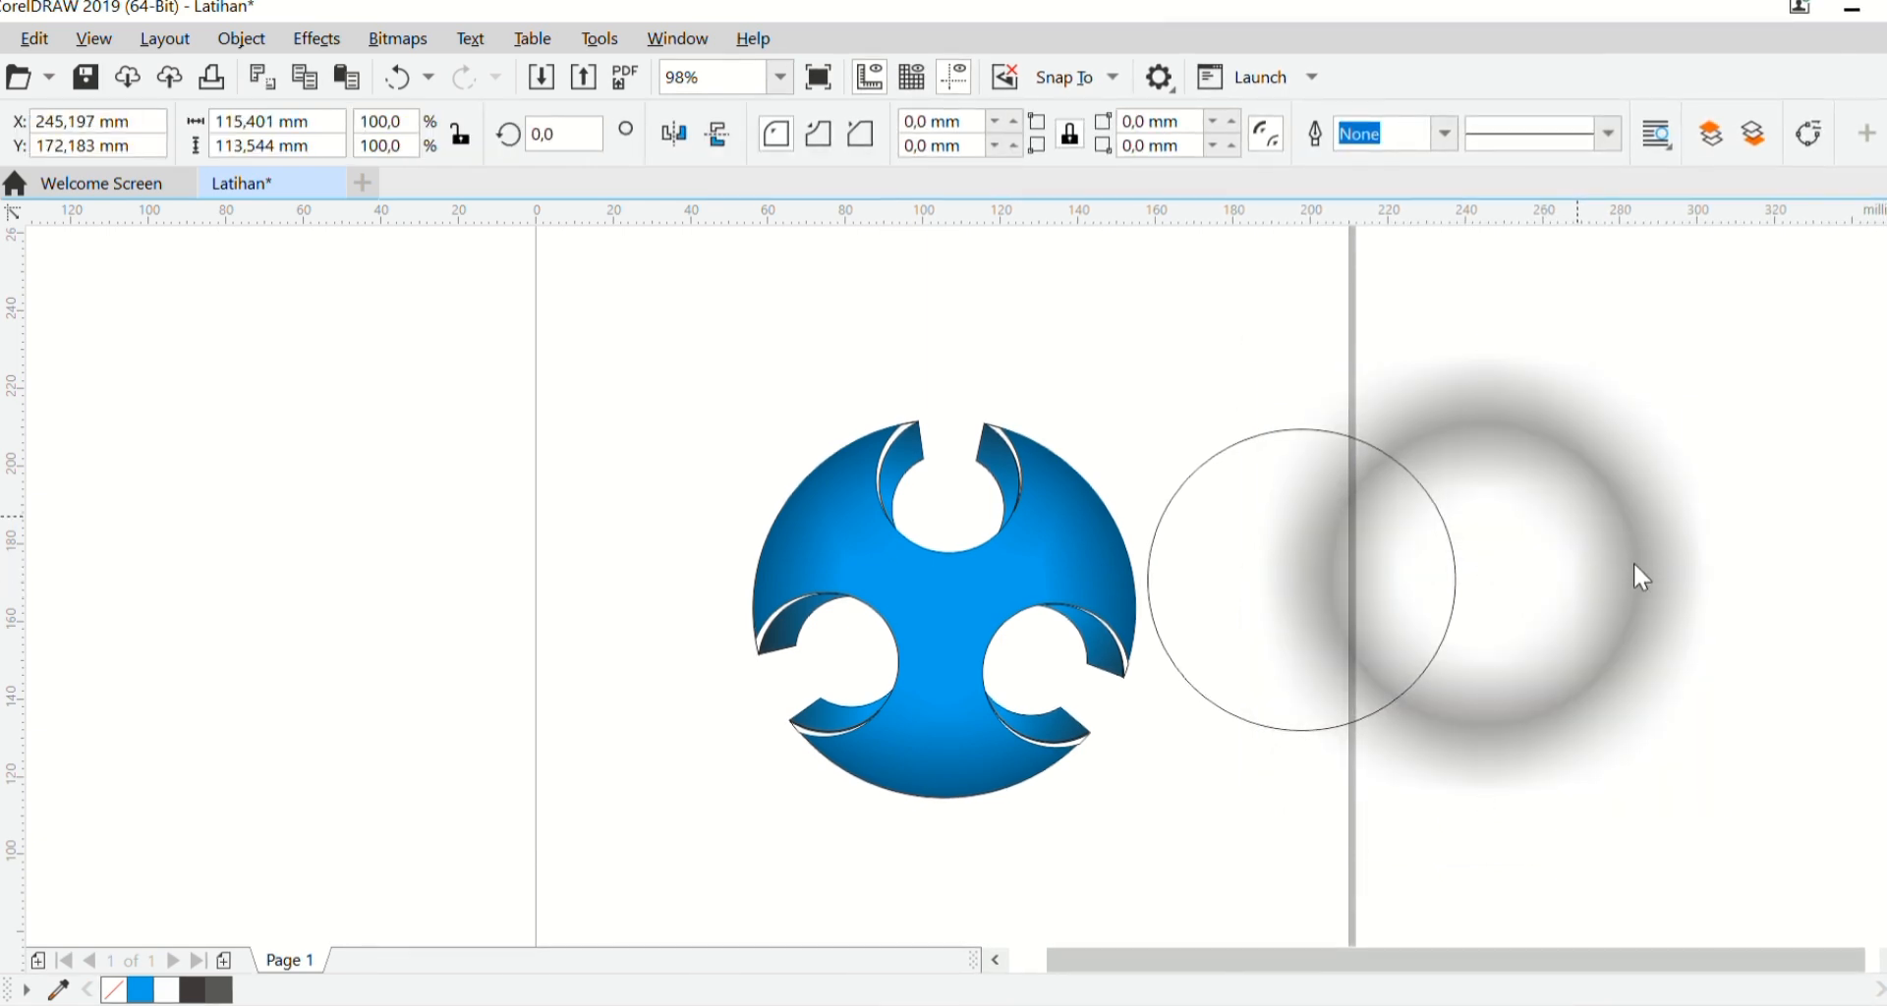
pyautogui.click(1355, 581)
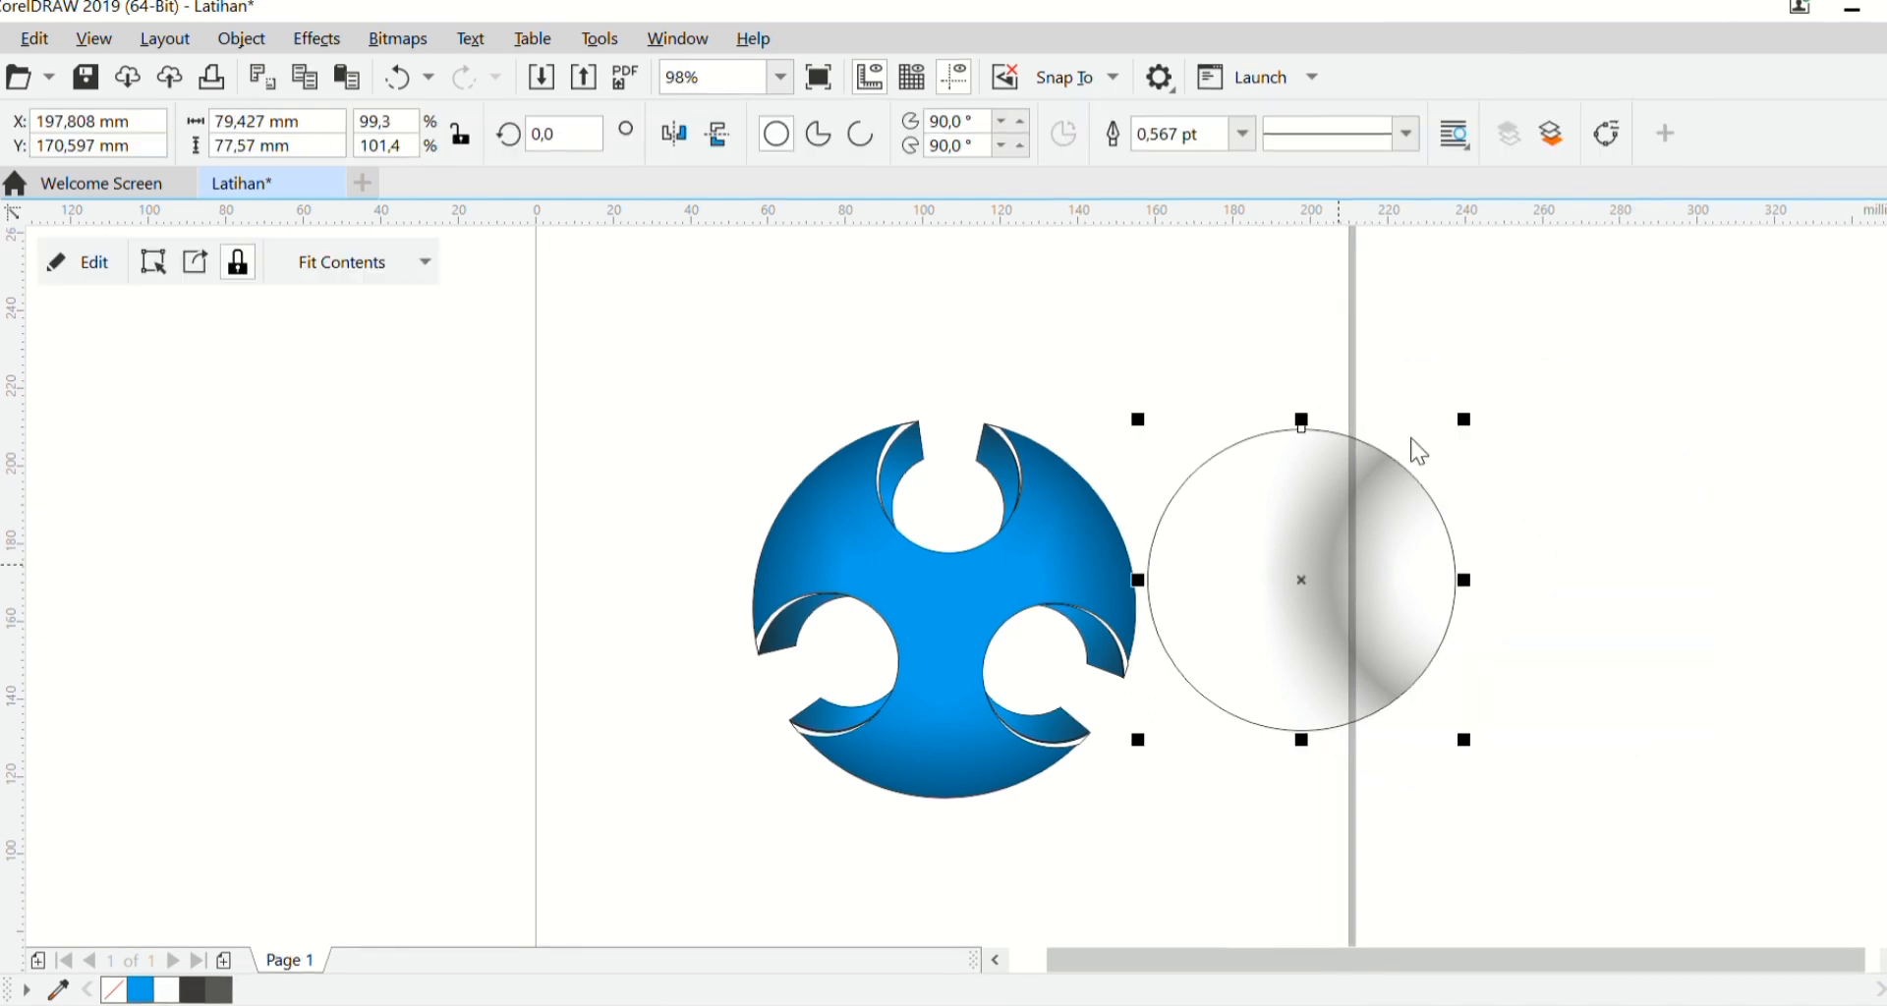
pyautogui.click(1706, 263)
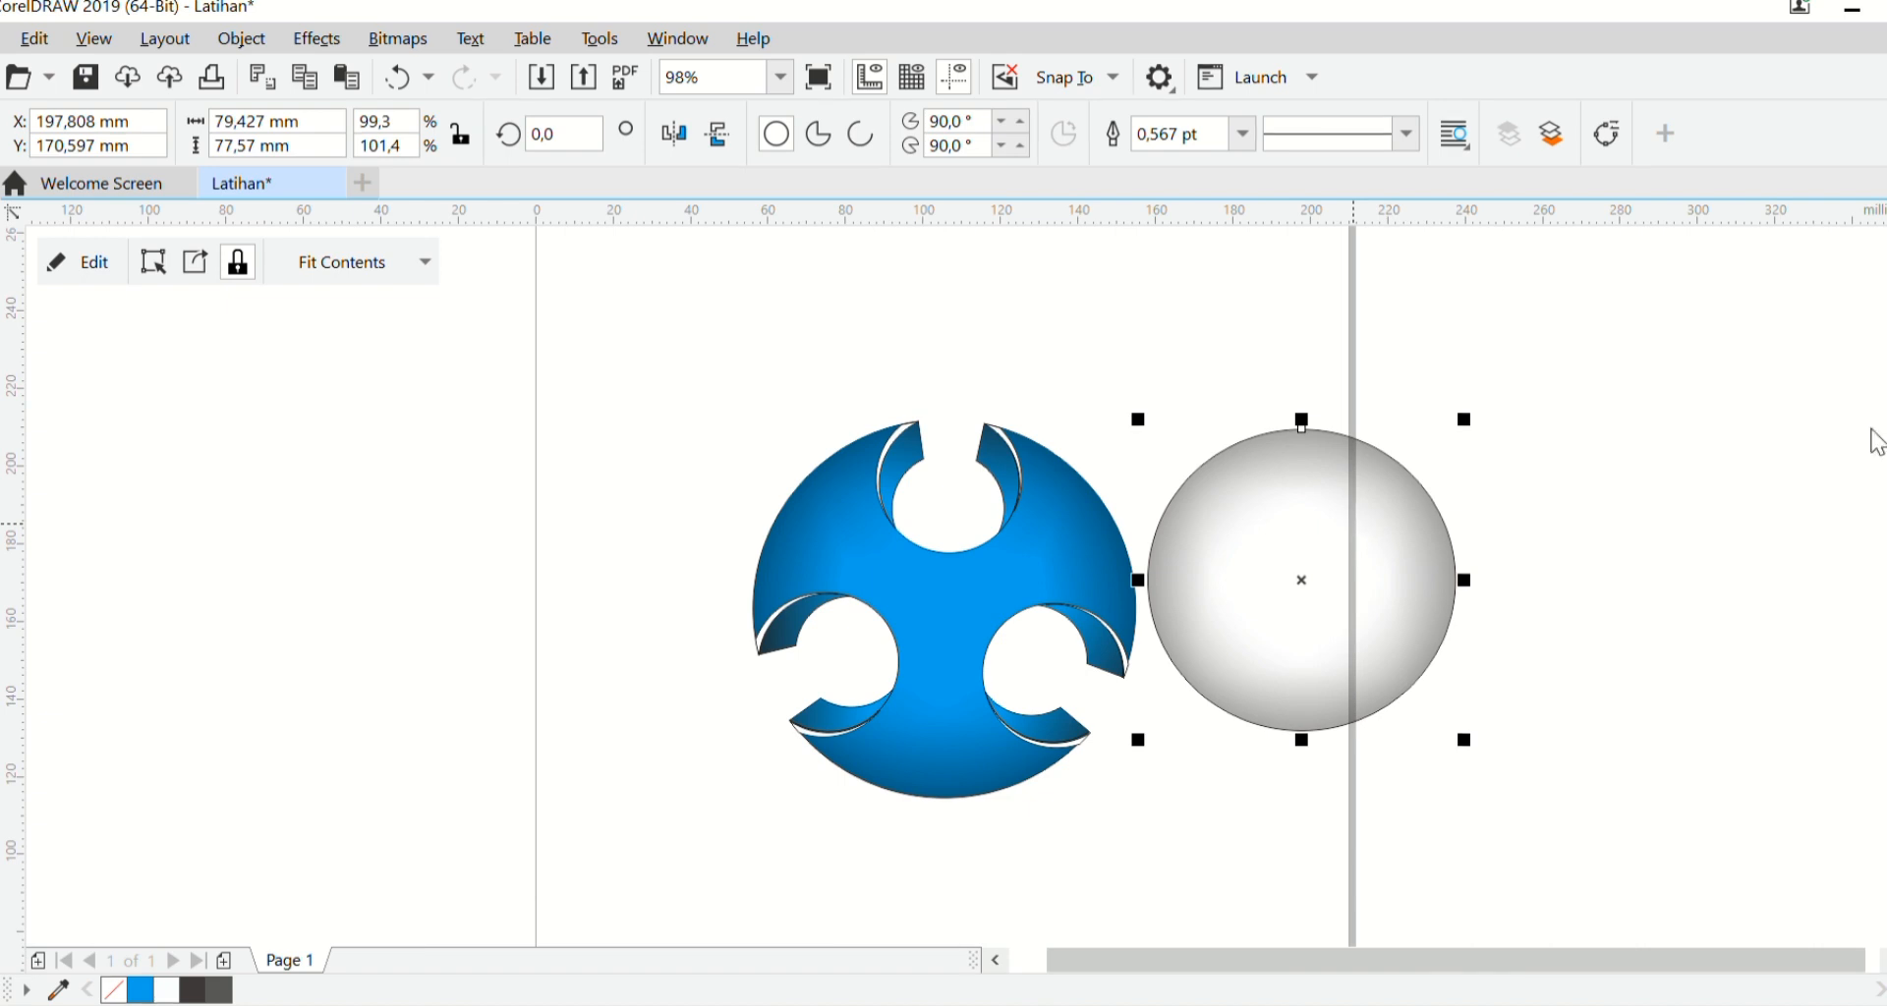
pyautogui.rightClick(1883, 368)
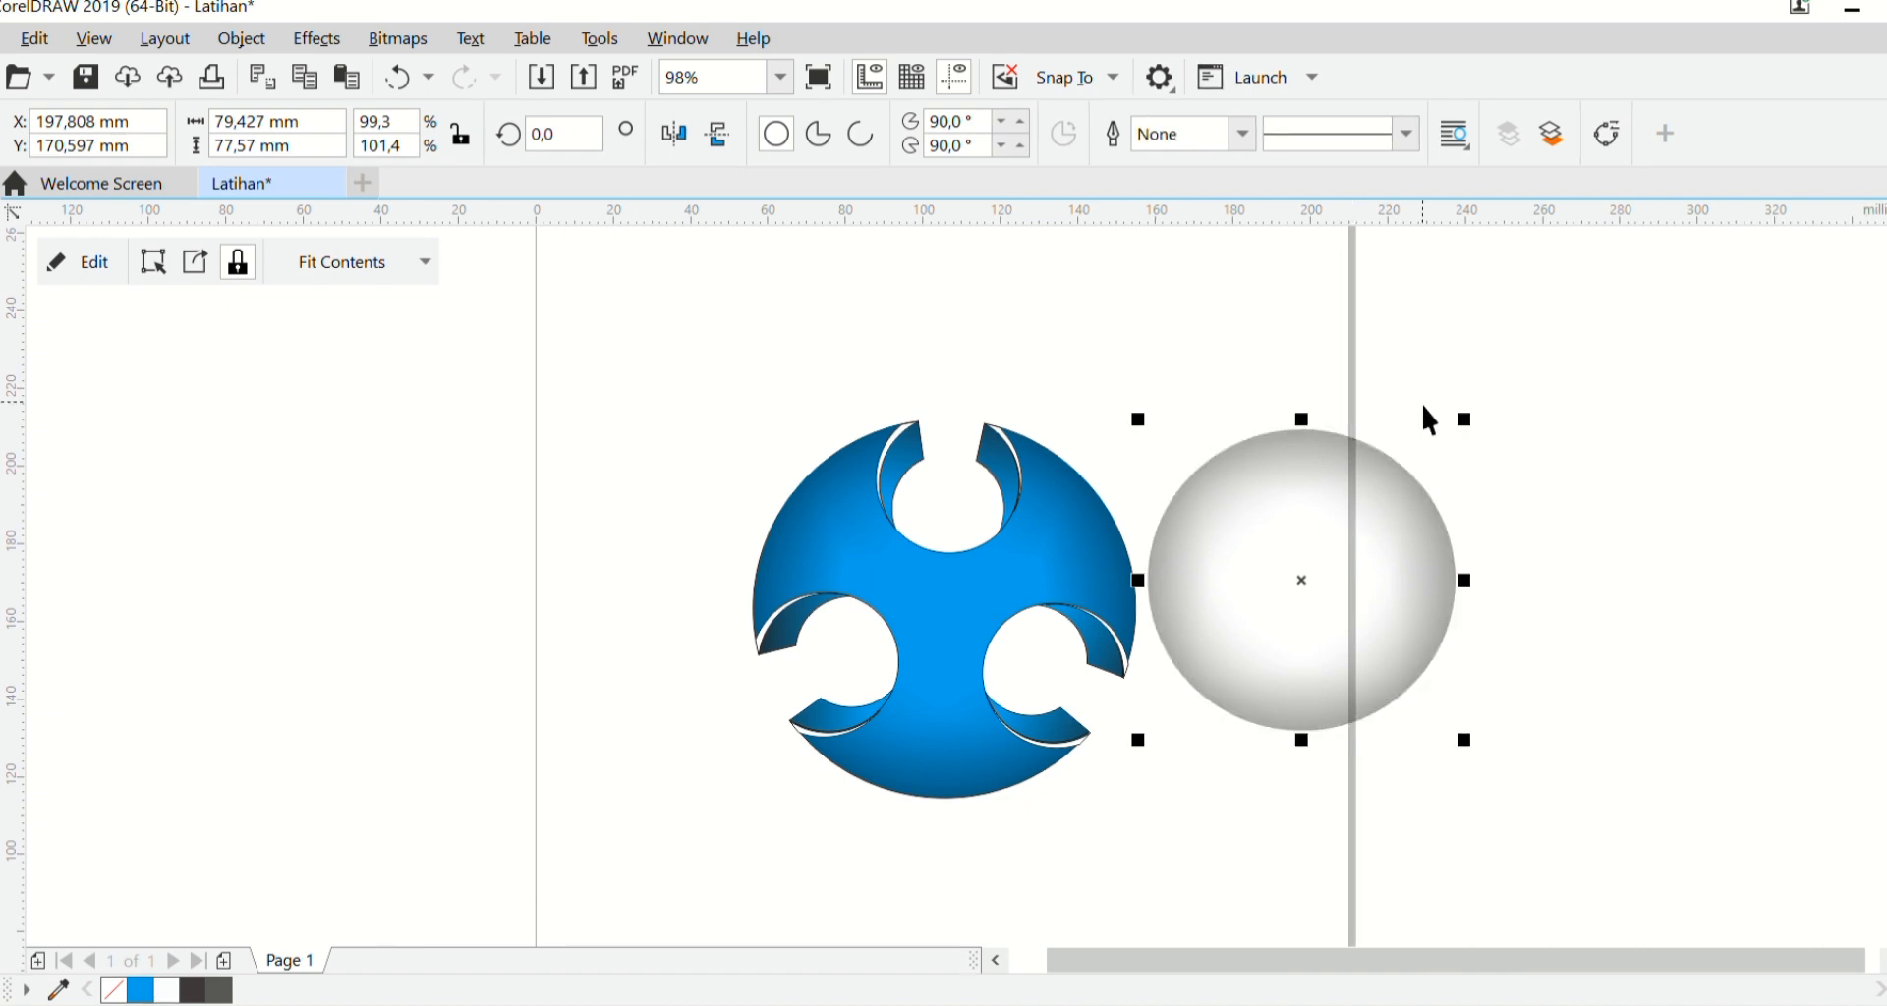
# Step: Place the shaded ellipse over the logo's centre, filled with the logo's blue, and send it behind the other shapes
pyautogui.moveTo(1295, 604); pyautogui.dragTo(940, 629)
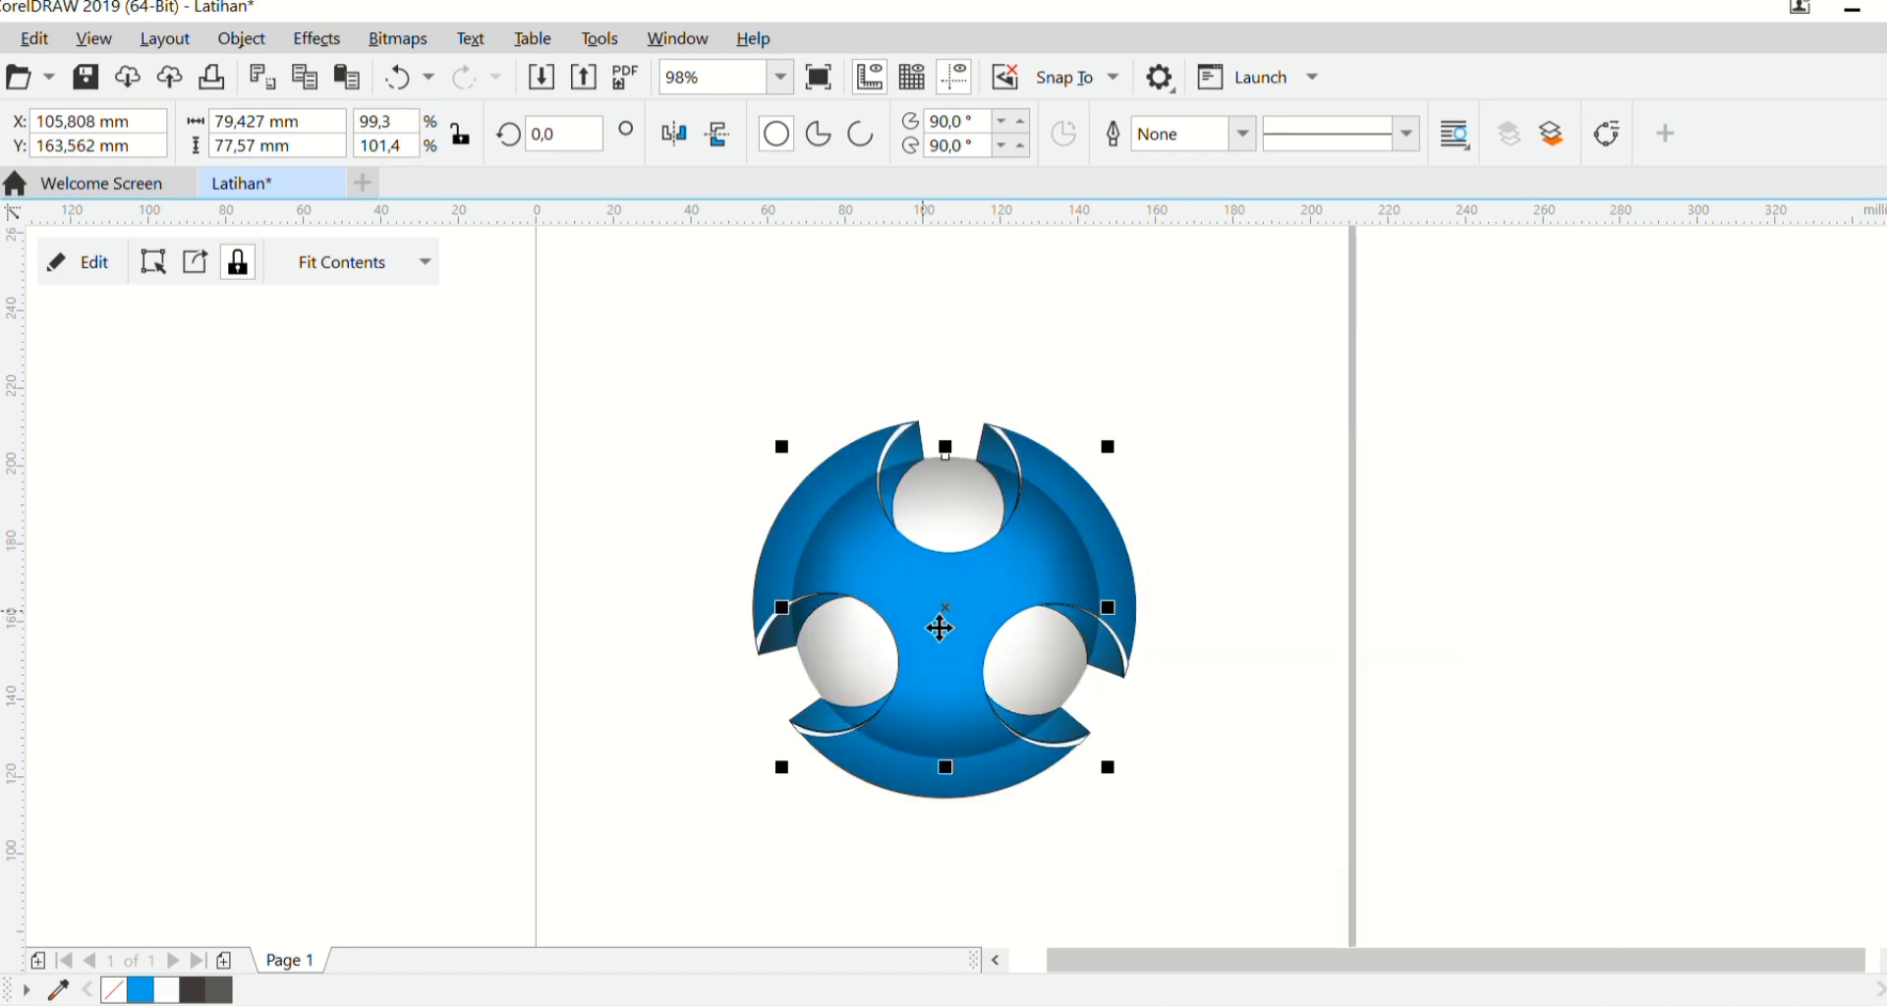
pyautogui.hotkey('shift', 'pageup')
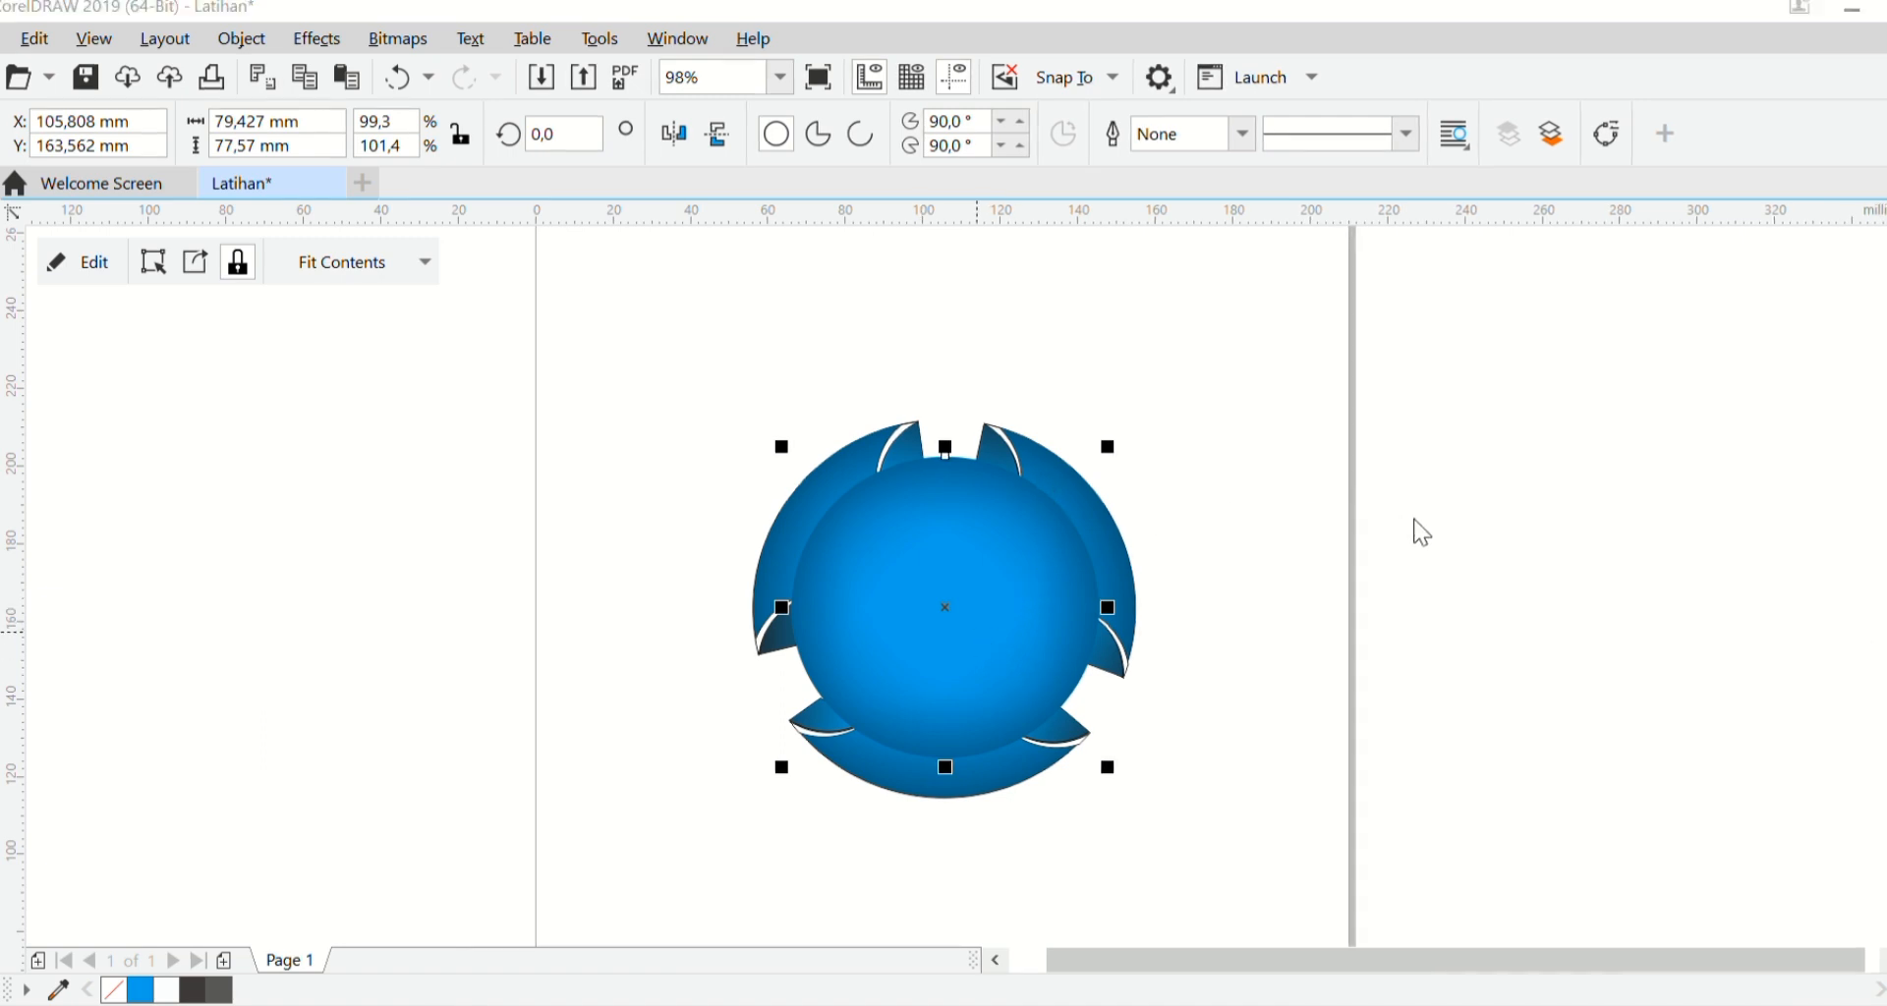
pyautogui.hotkey('shift', 'pagedown')
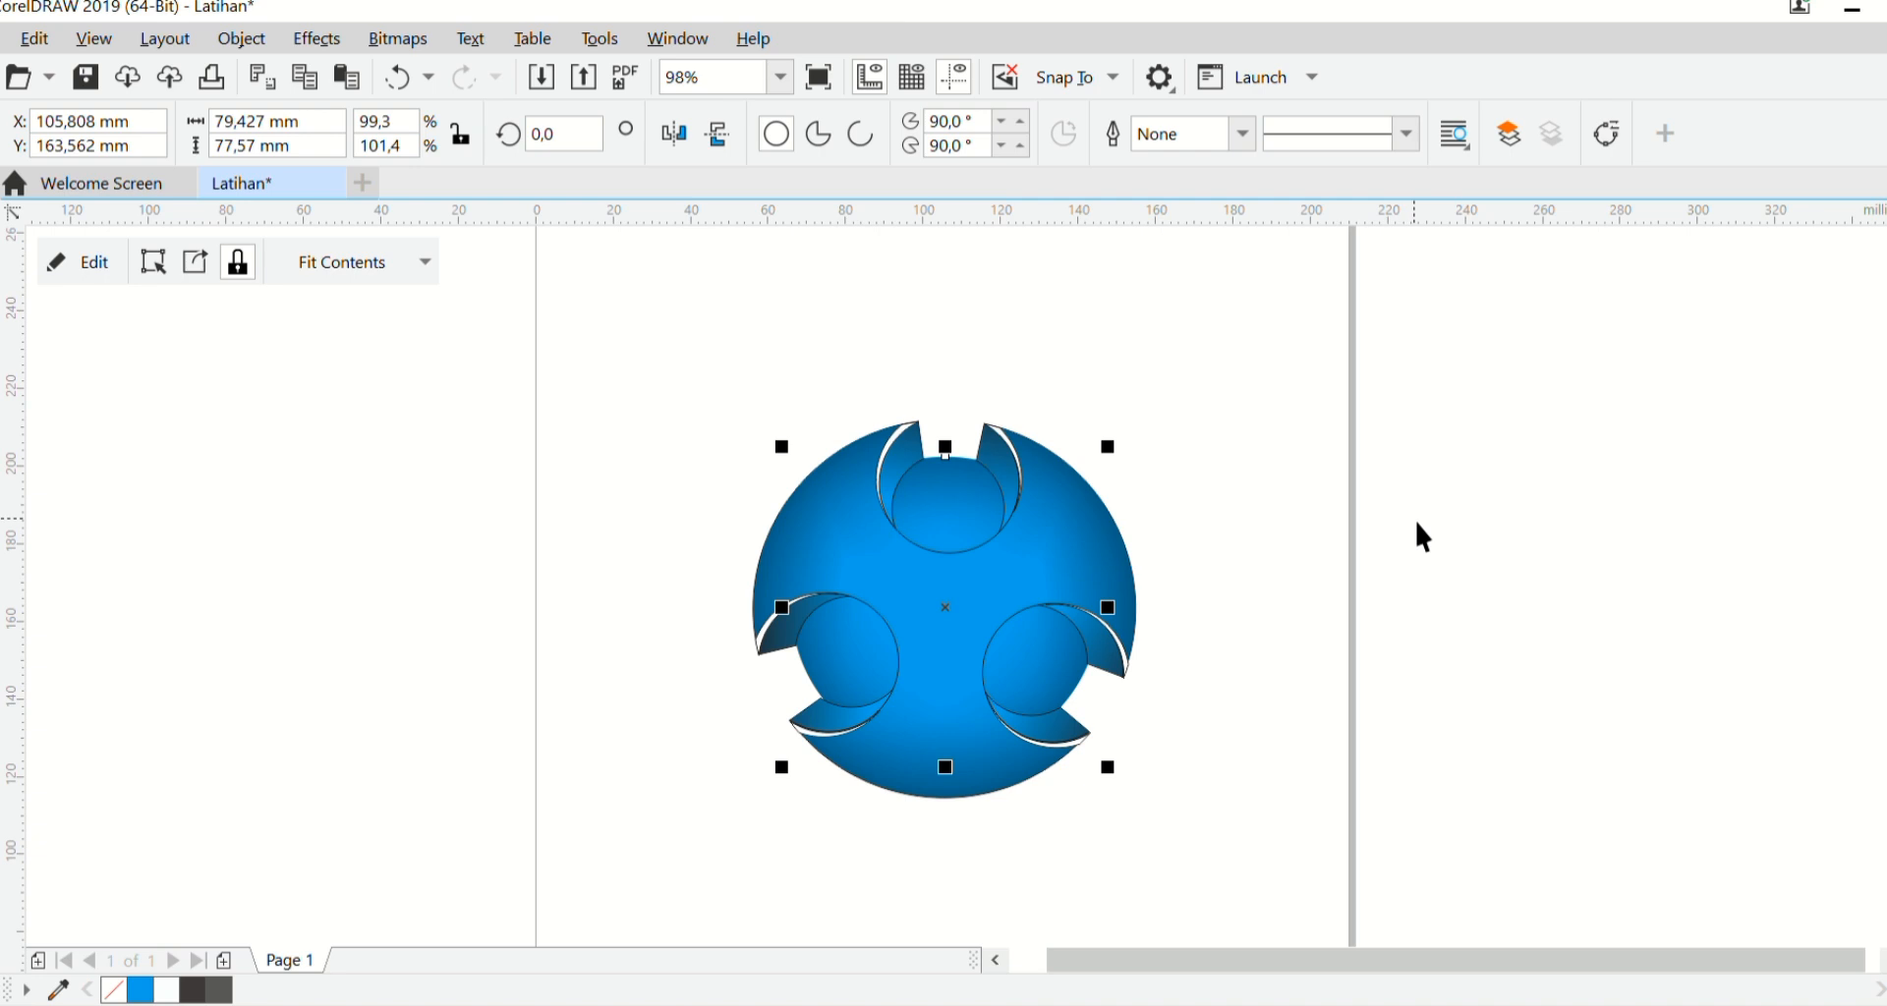
pyautogui.click(1310, 564)
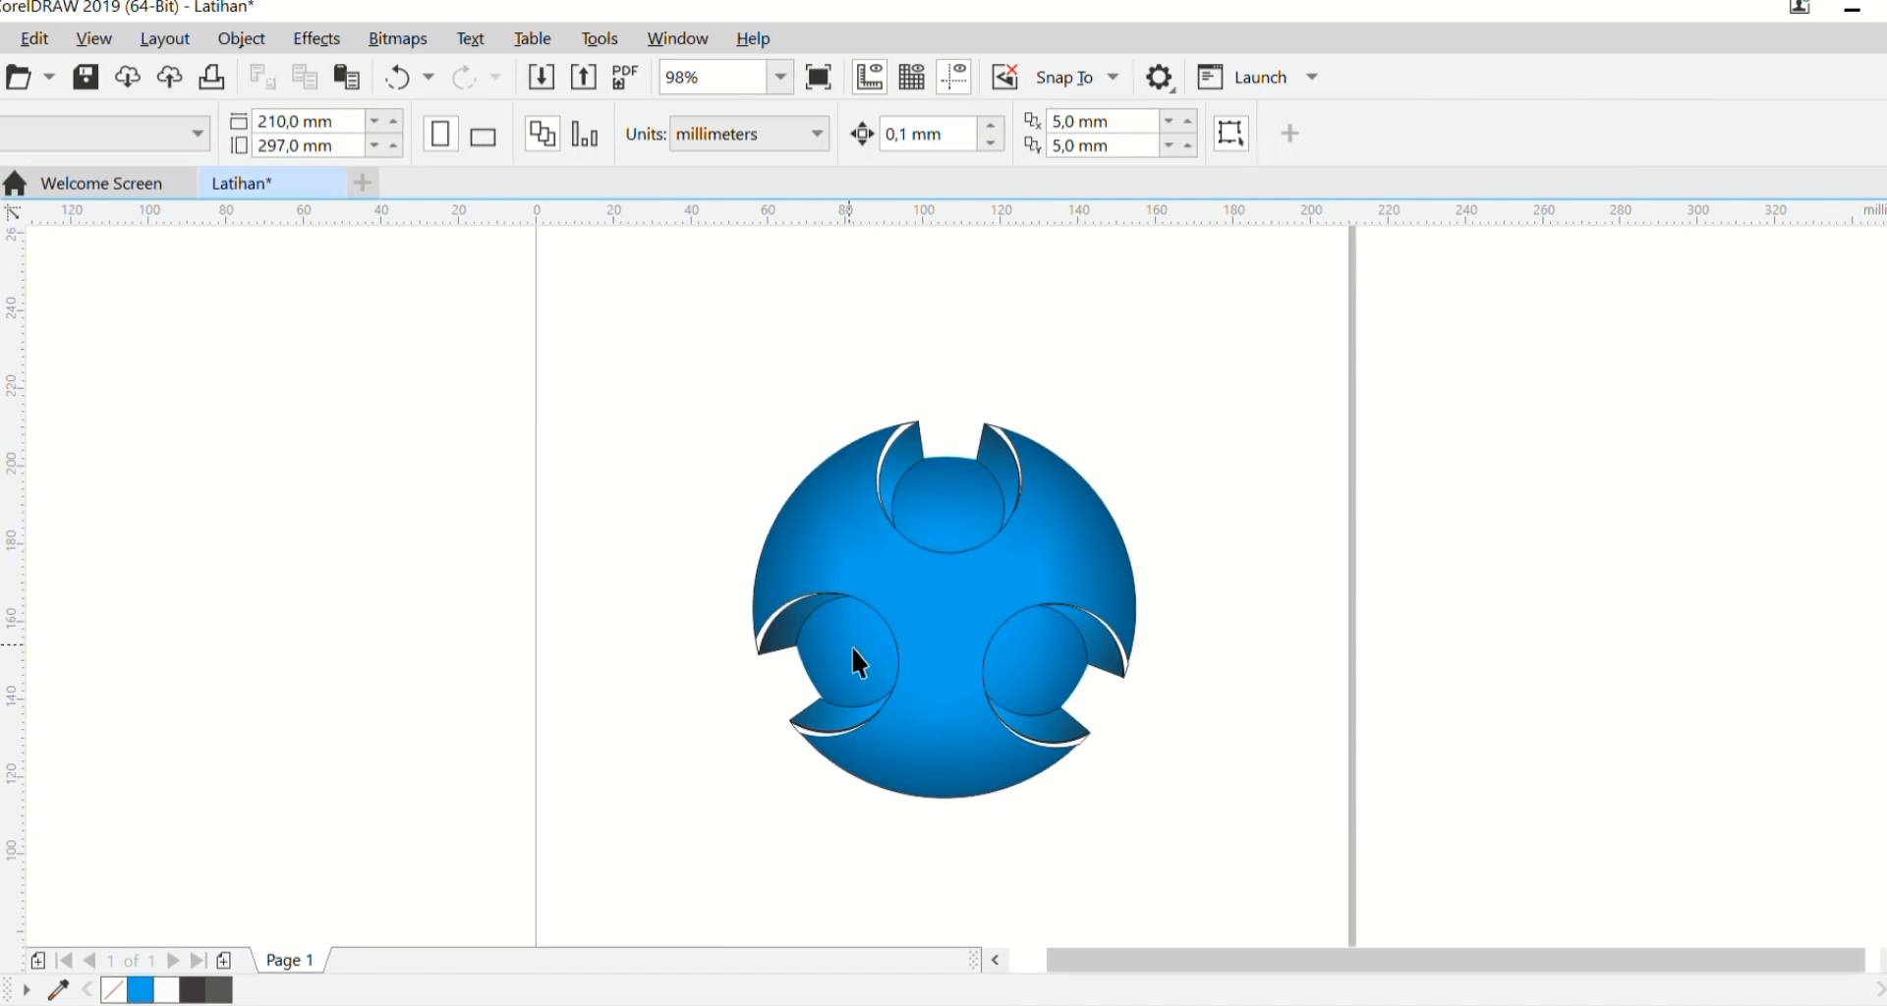
# Step: Cast a drop shadow from the inner blue ellipse straight down to about 48 mm below it
pyautogui.click(873, 661)
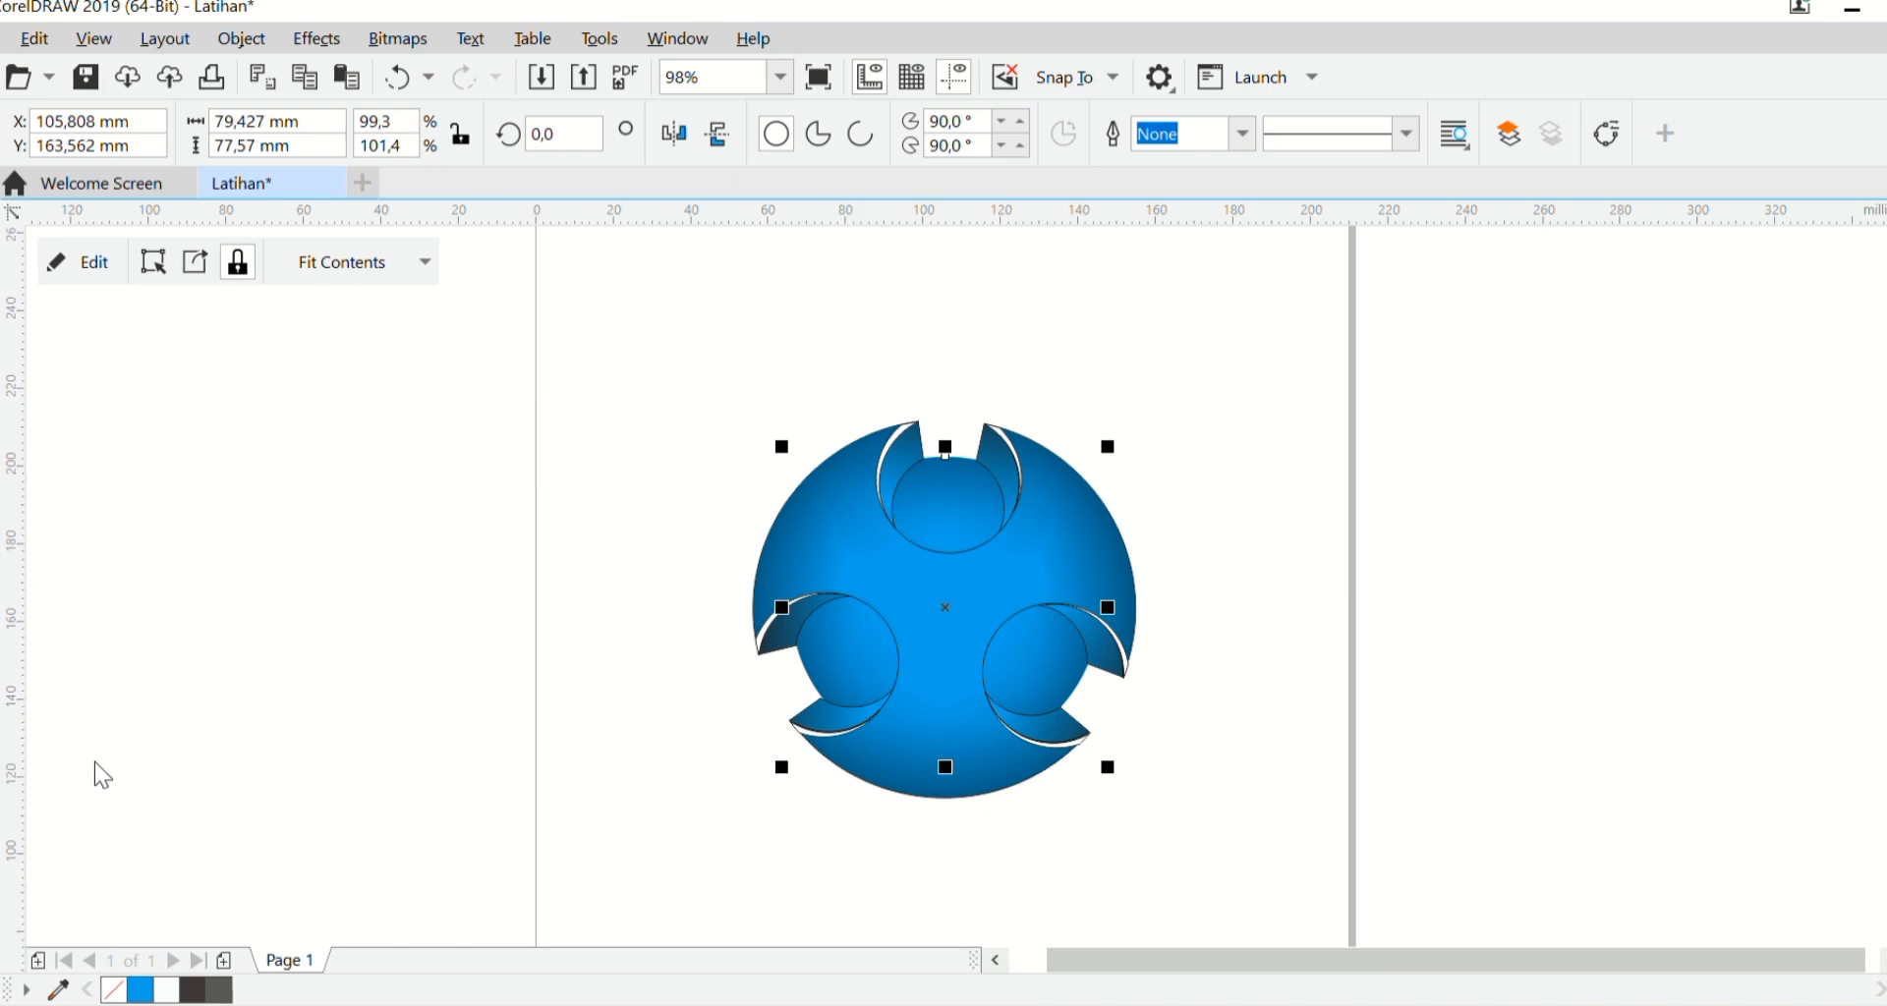
pyautogui.press('s')
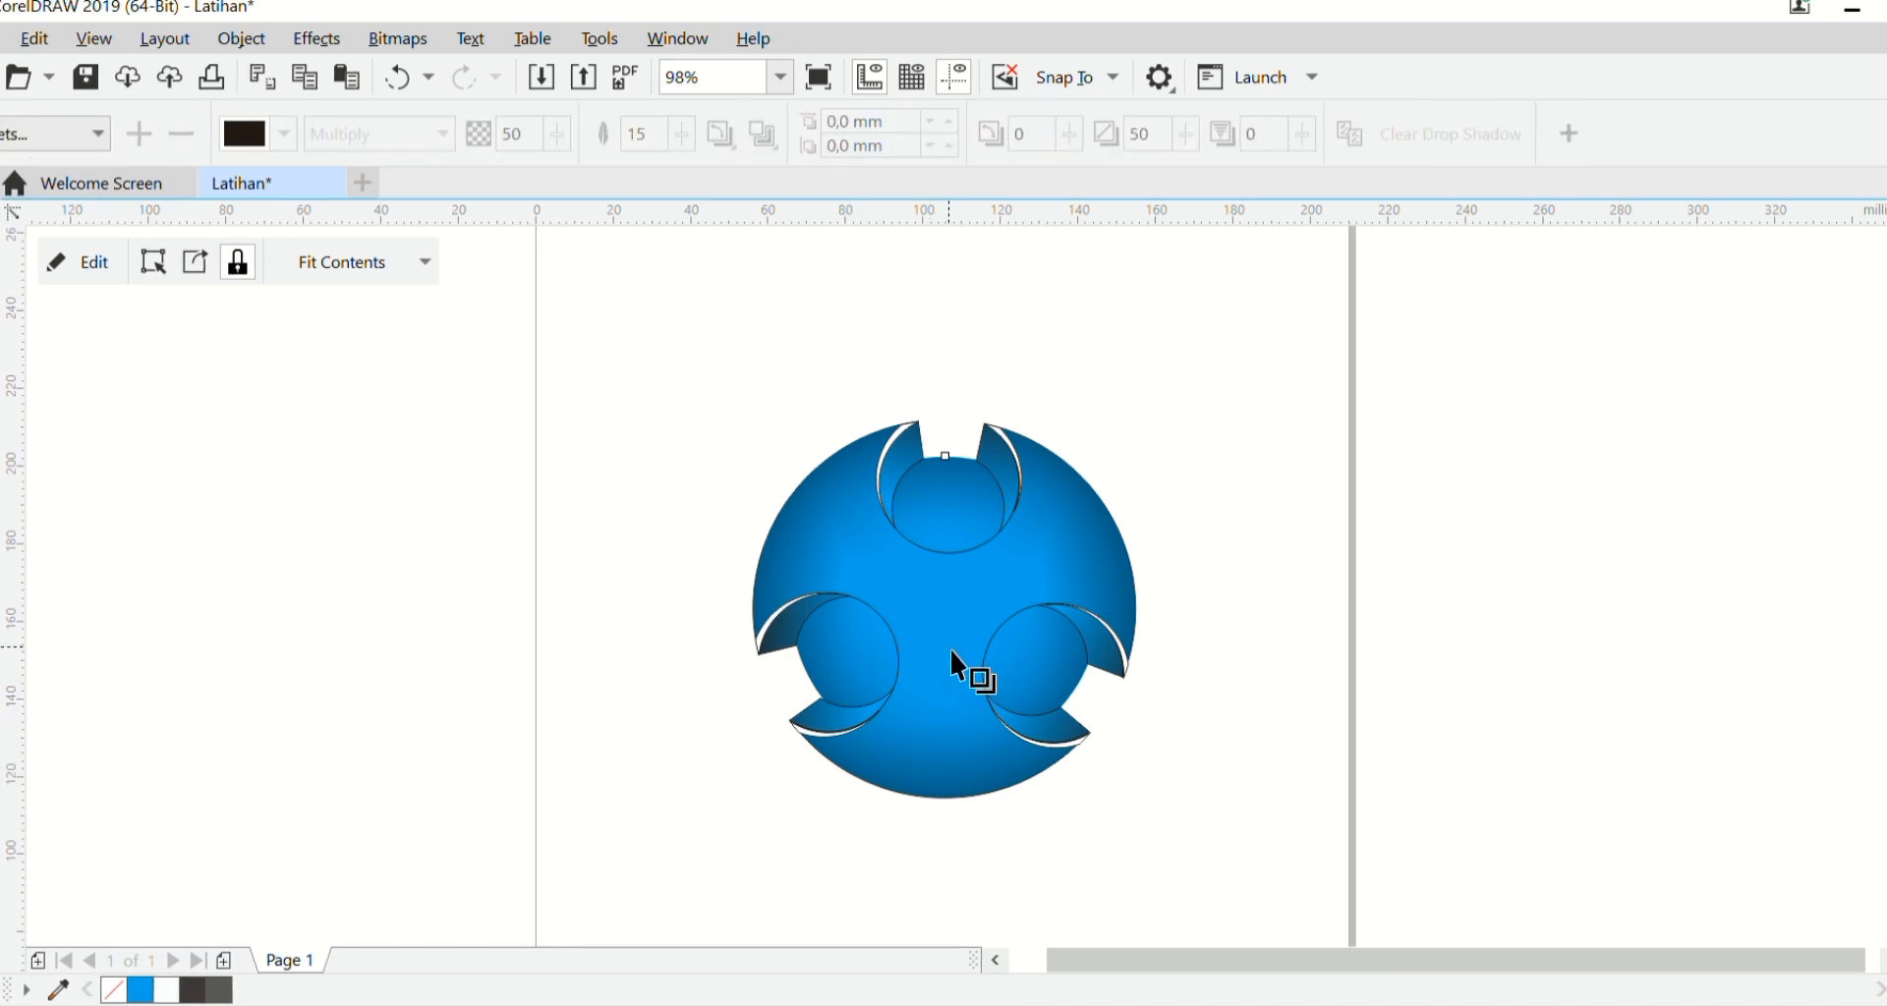
pyautogui.moveTo(950, 648); pyautogui.dragTo(946, 946)
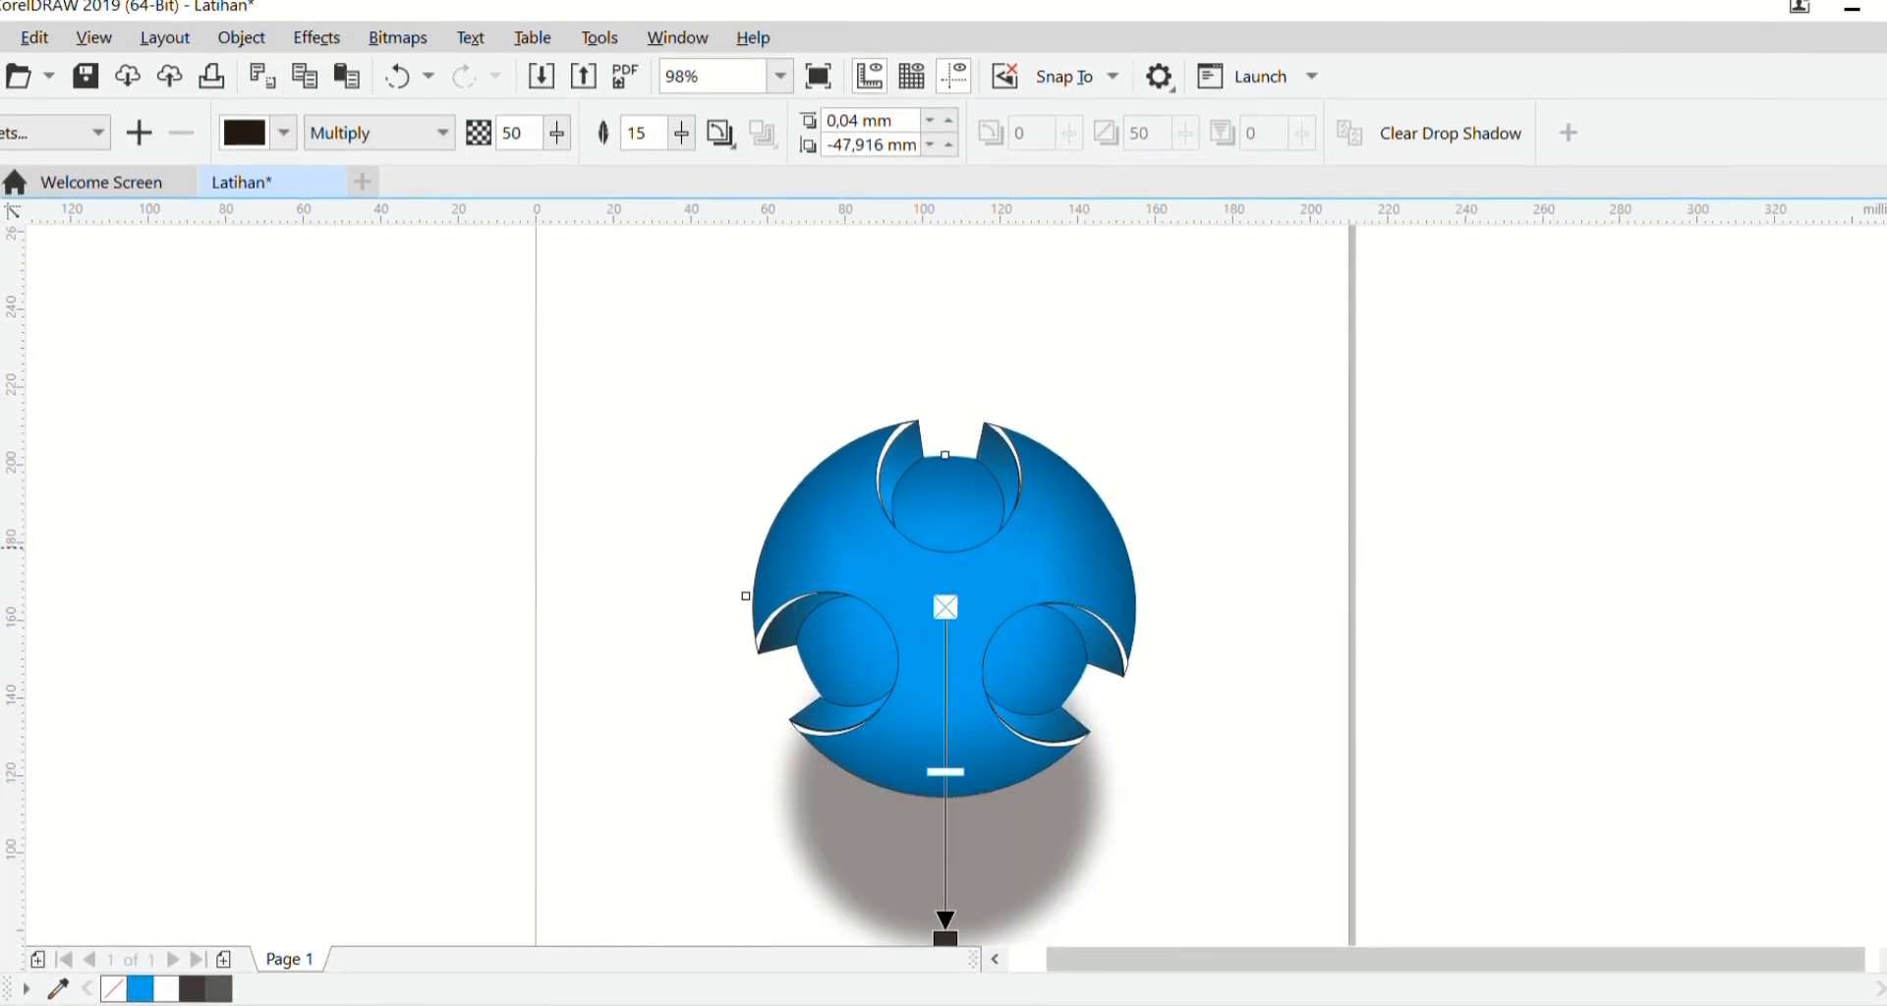
pyautogui.scroll(-3, 944, 589)
pyautogui.scroll(4, 1832, 547)
pyautogui.scroll(-5, 1857, 600)
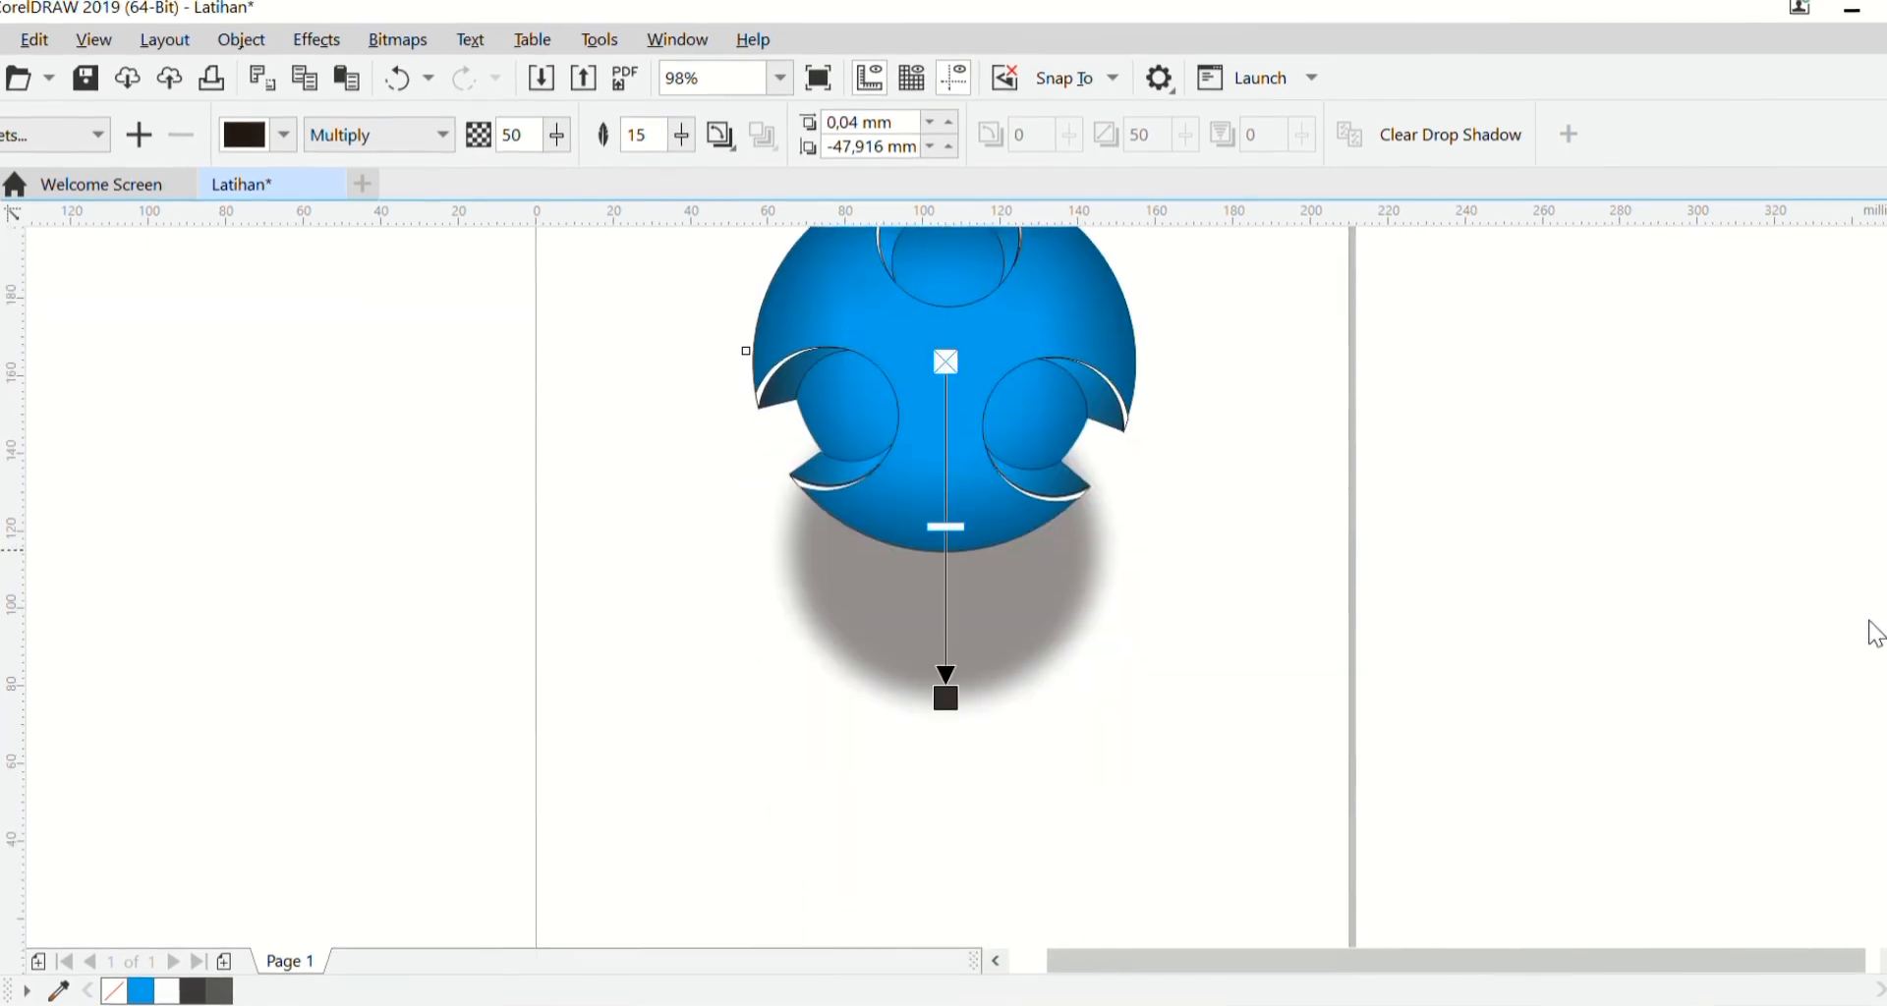
# Step: Break the new drop shadow apart from the inner ellipse and select the separated shadow alone
pyautogui.click(2, 189)
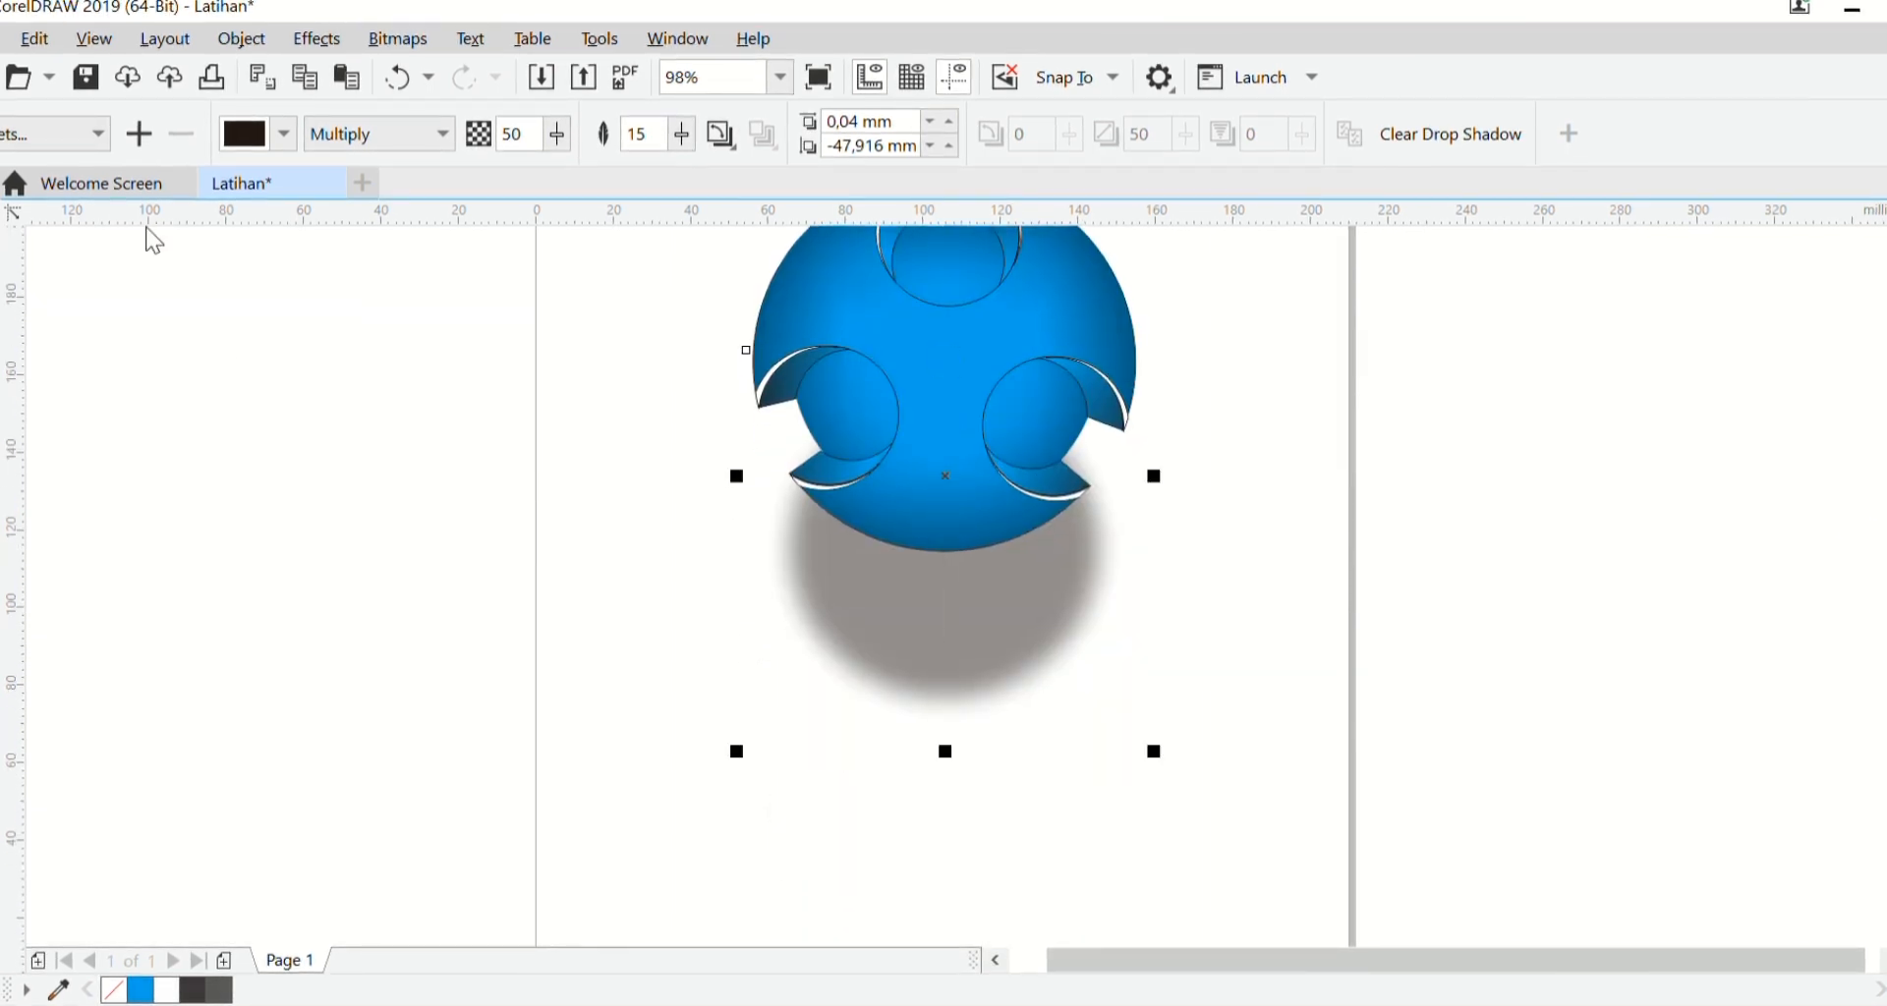
pyautogui.click(944, 547)
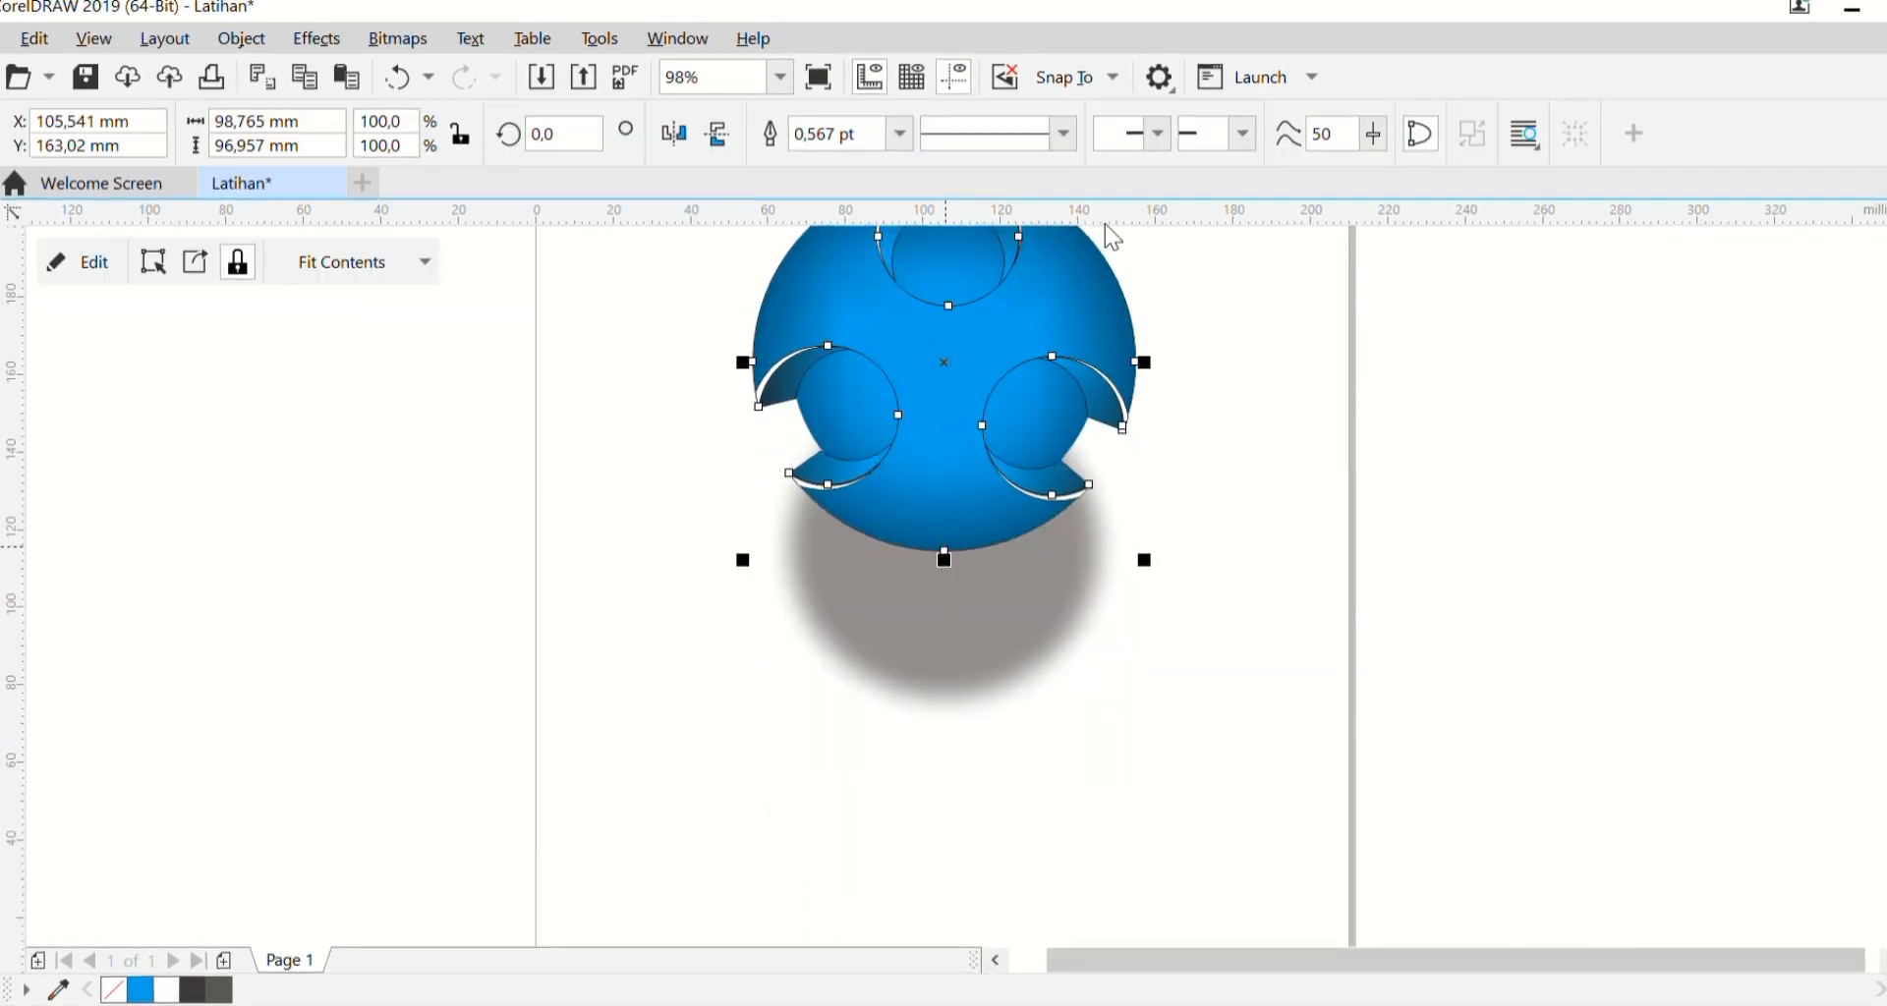
pyautogui.click(1057, 634)
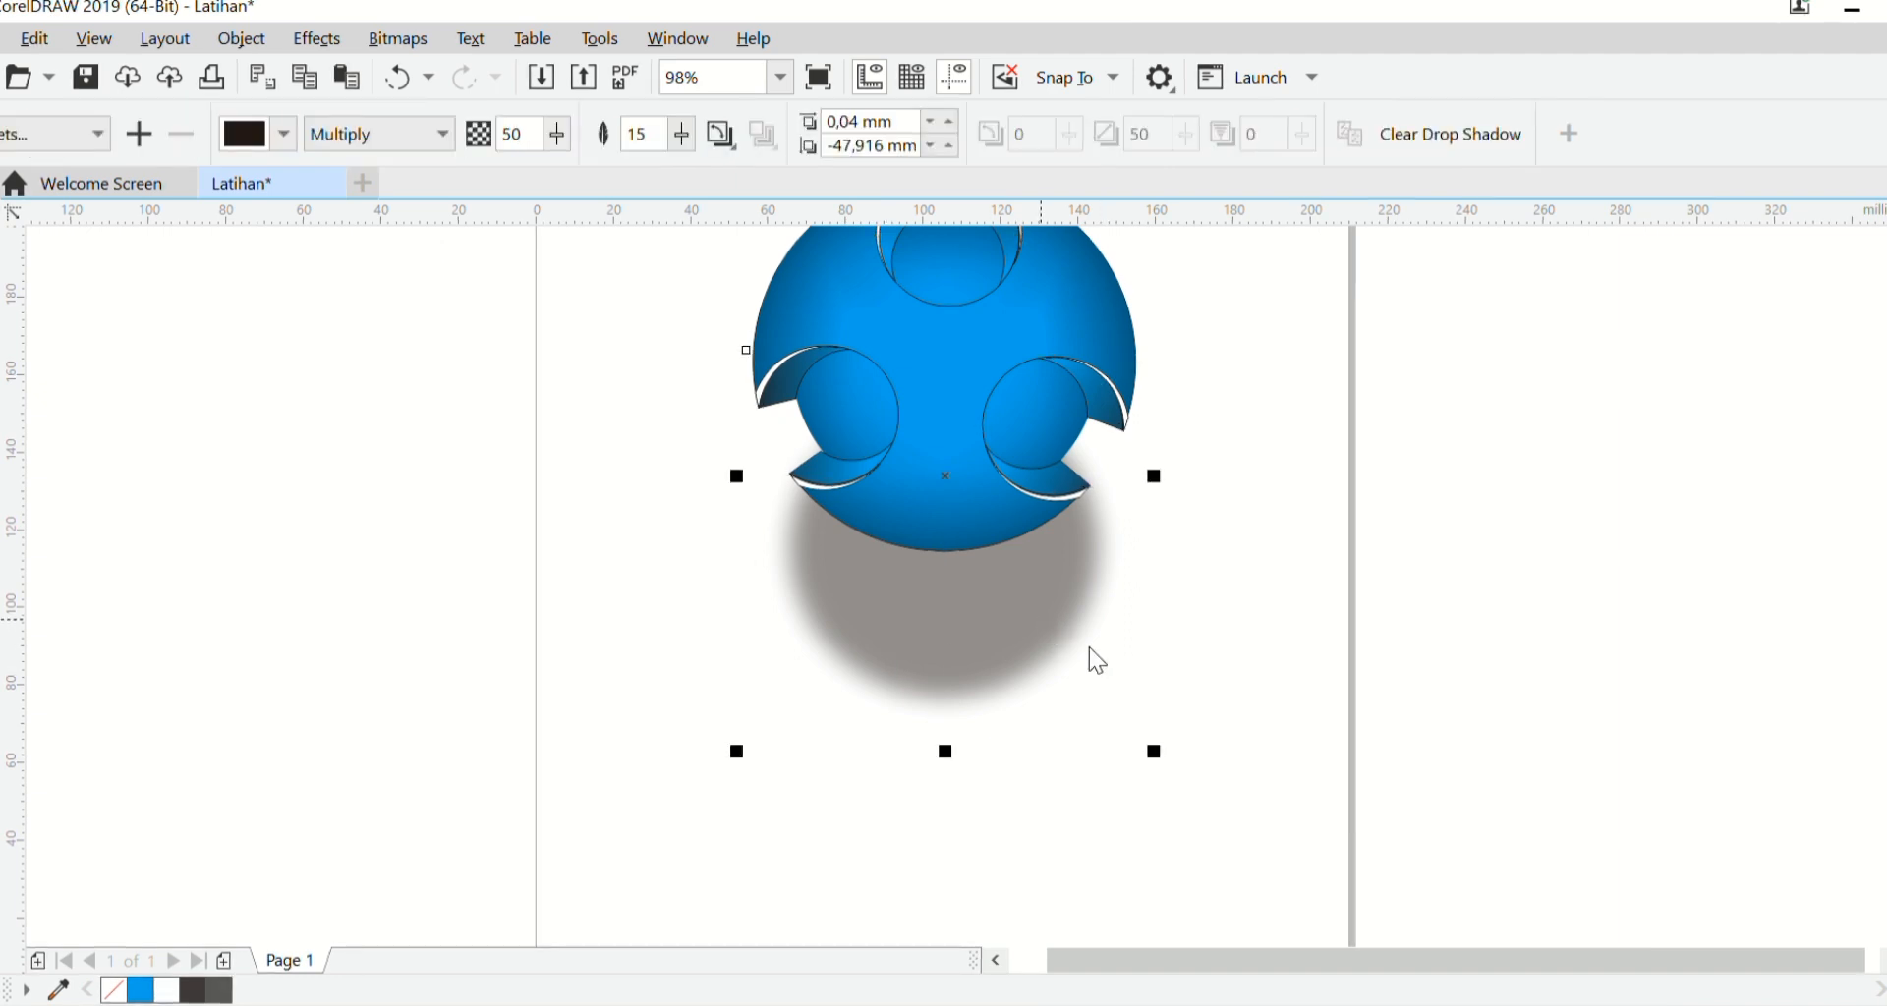
pyautogui.click(1226, 588)
pyautogui.click(980, 587)
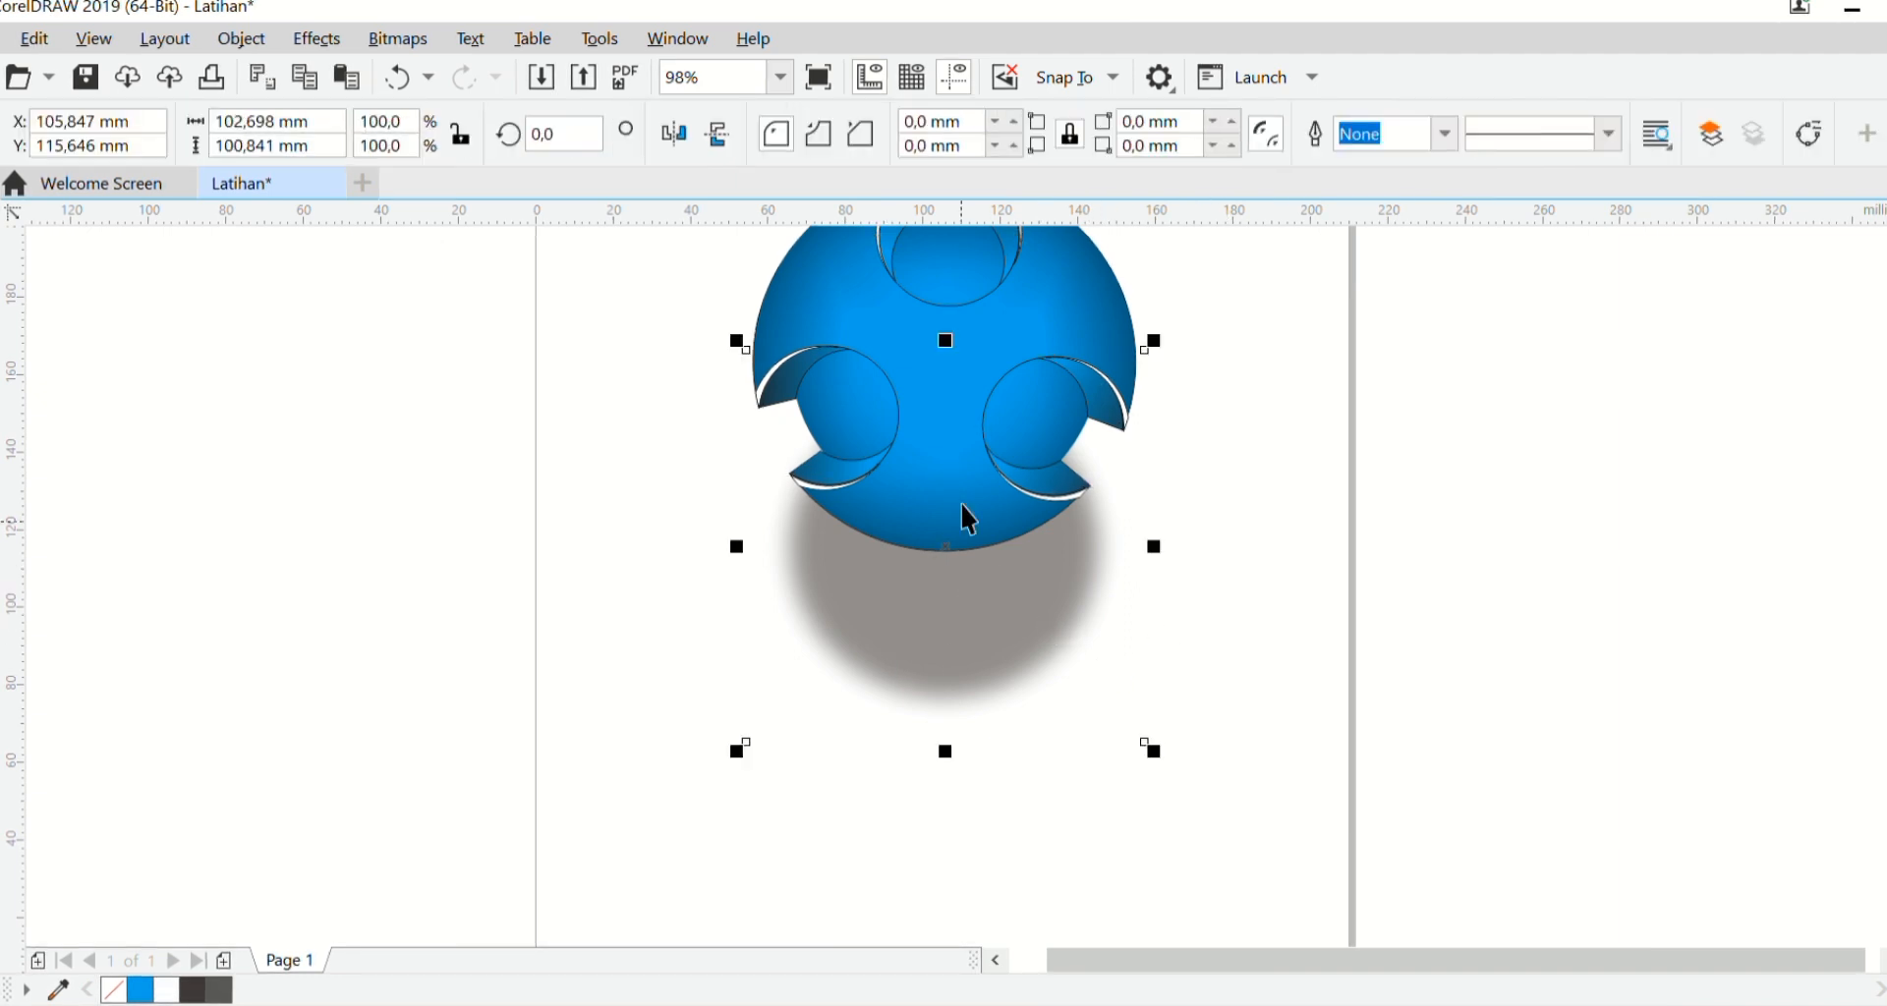
# Step: Squash and narrow the separated shadow into a flat oval just beneath the logo, about 78 mm by 43 mm overall
pyautogui.moveTo(947, 343); pyautogui.dragTo(968, 529)
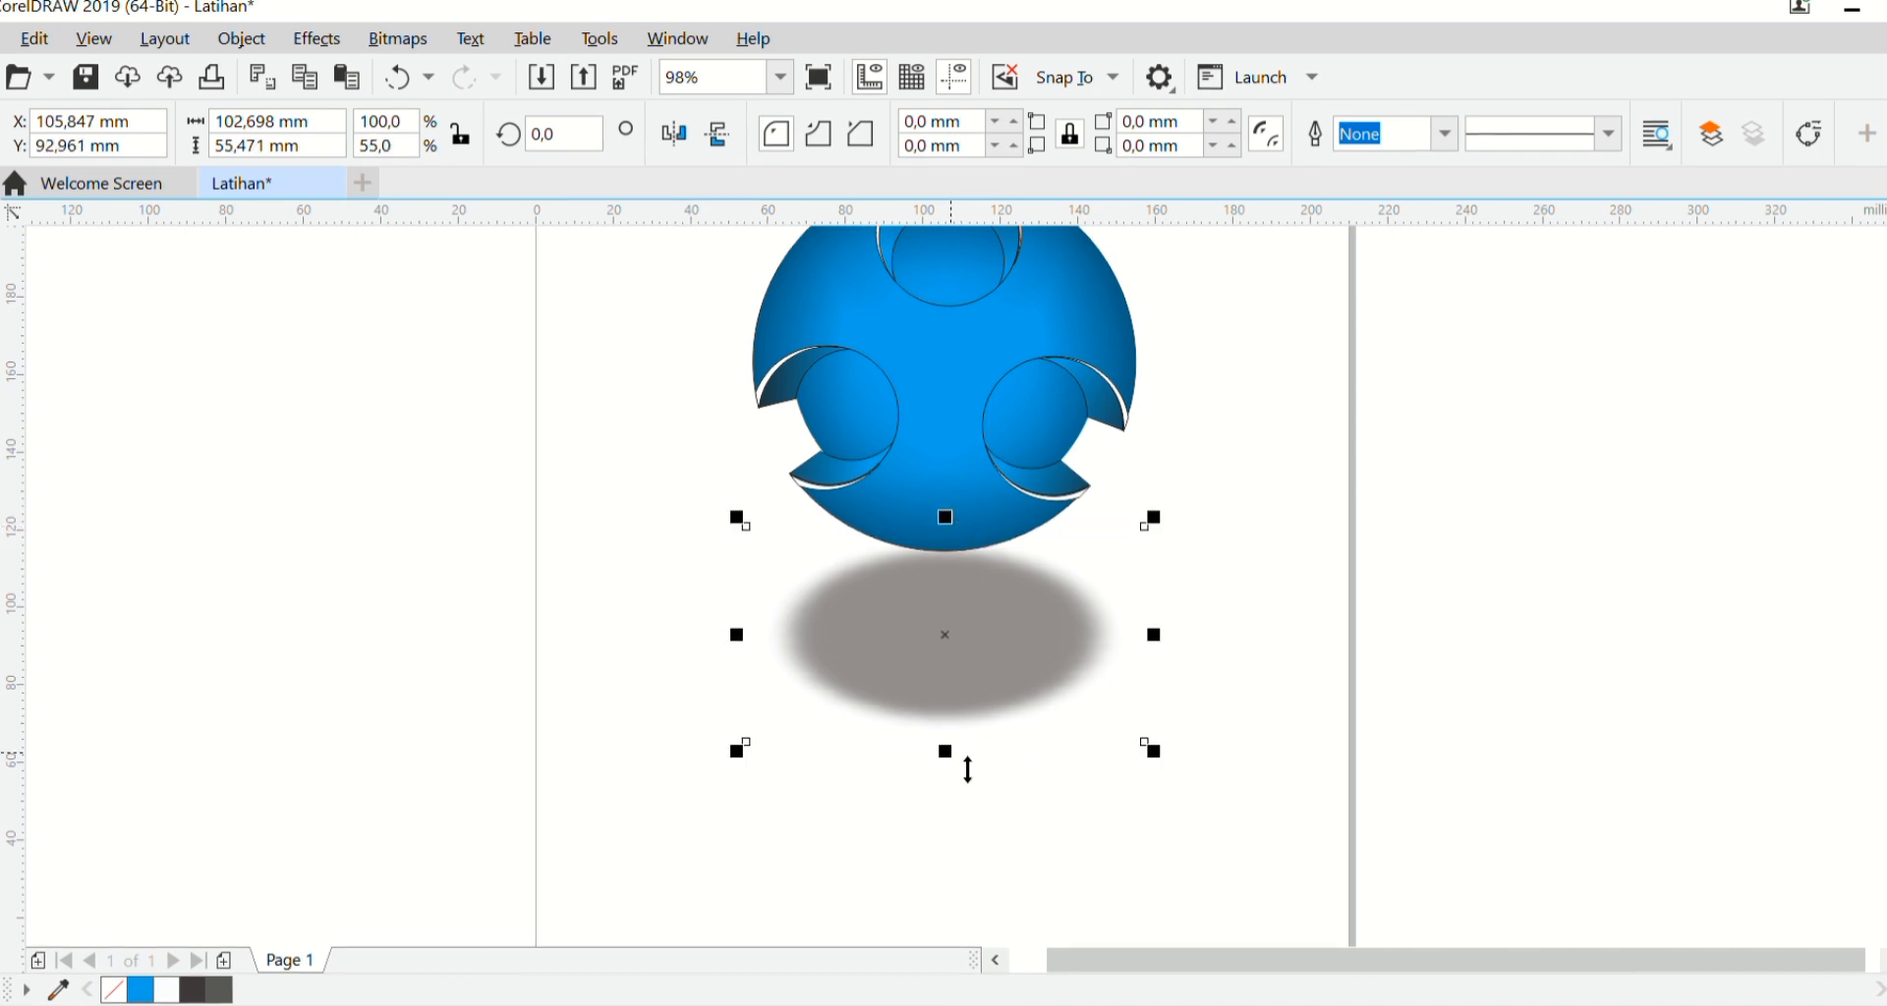
pyautogui.moveTo(970, 772); pyautogui.dragTo(969, 723)
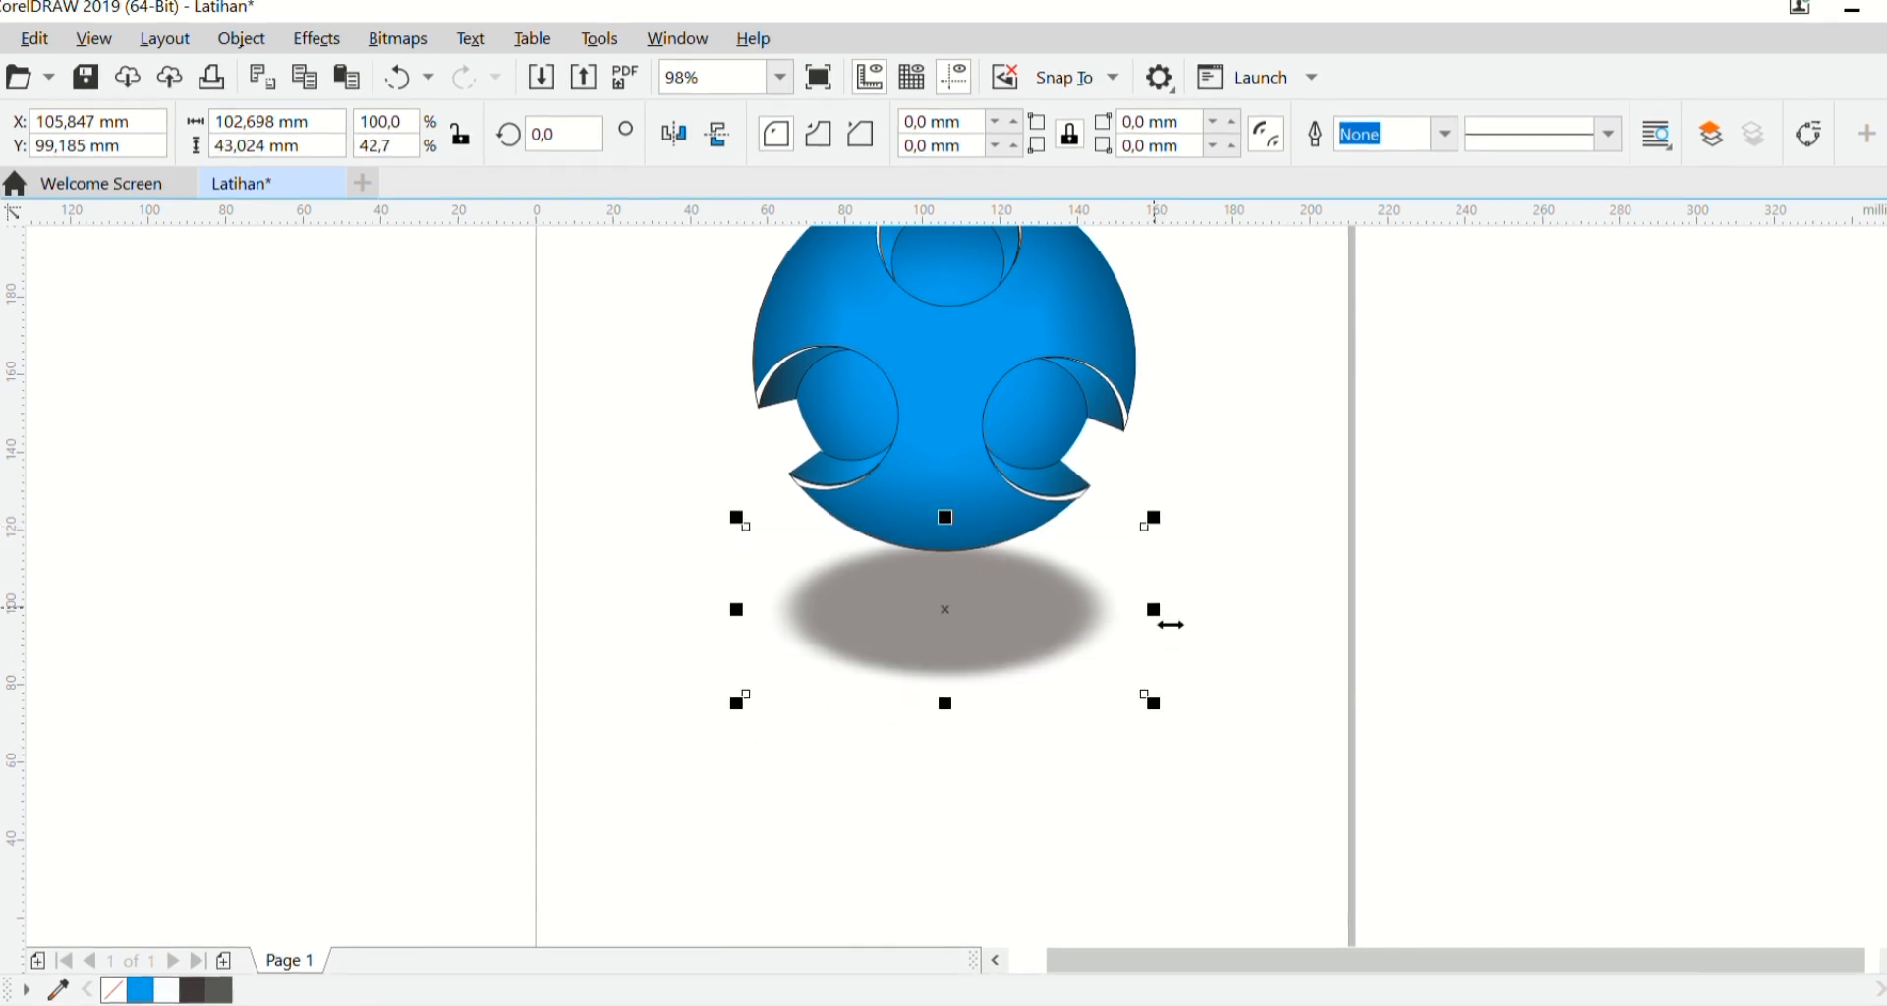
pyautogui.moveTo(1171, 625); pyautogui.dragTo(1118, 626)
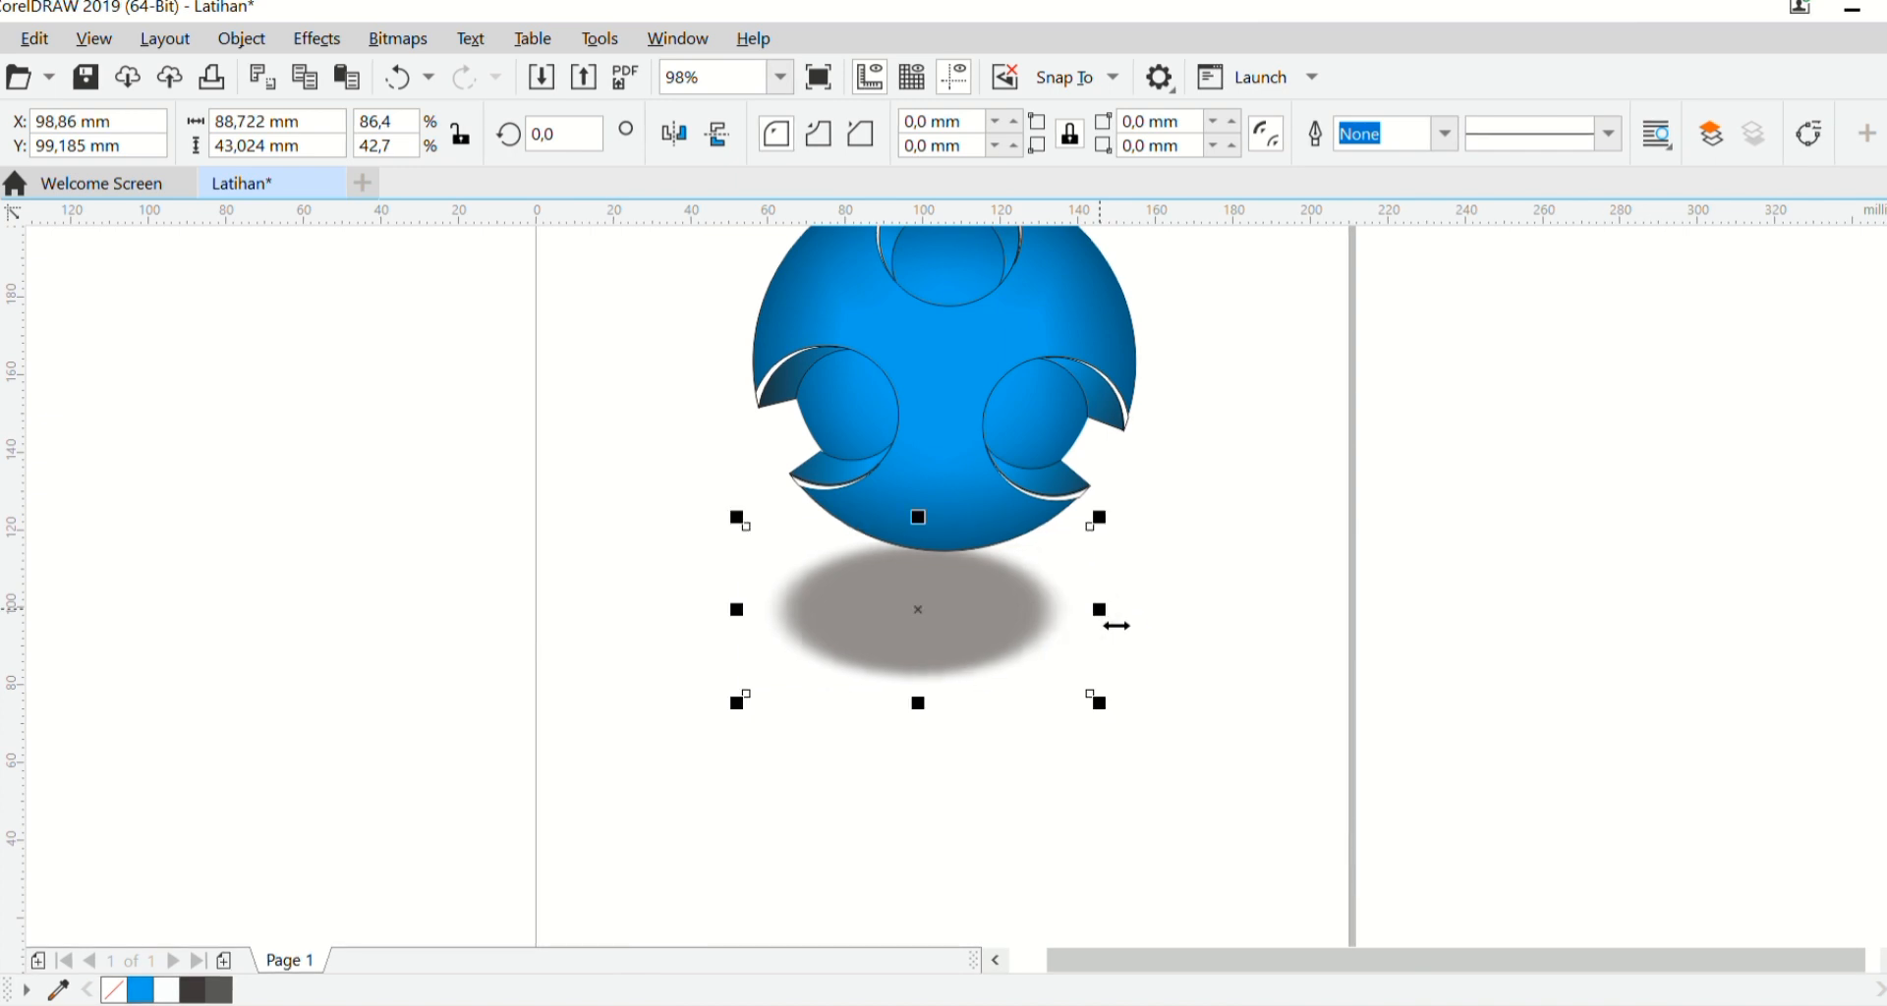
pyautogui.moveTo(752, 623); pyautogui.dragTo(790, 626)
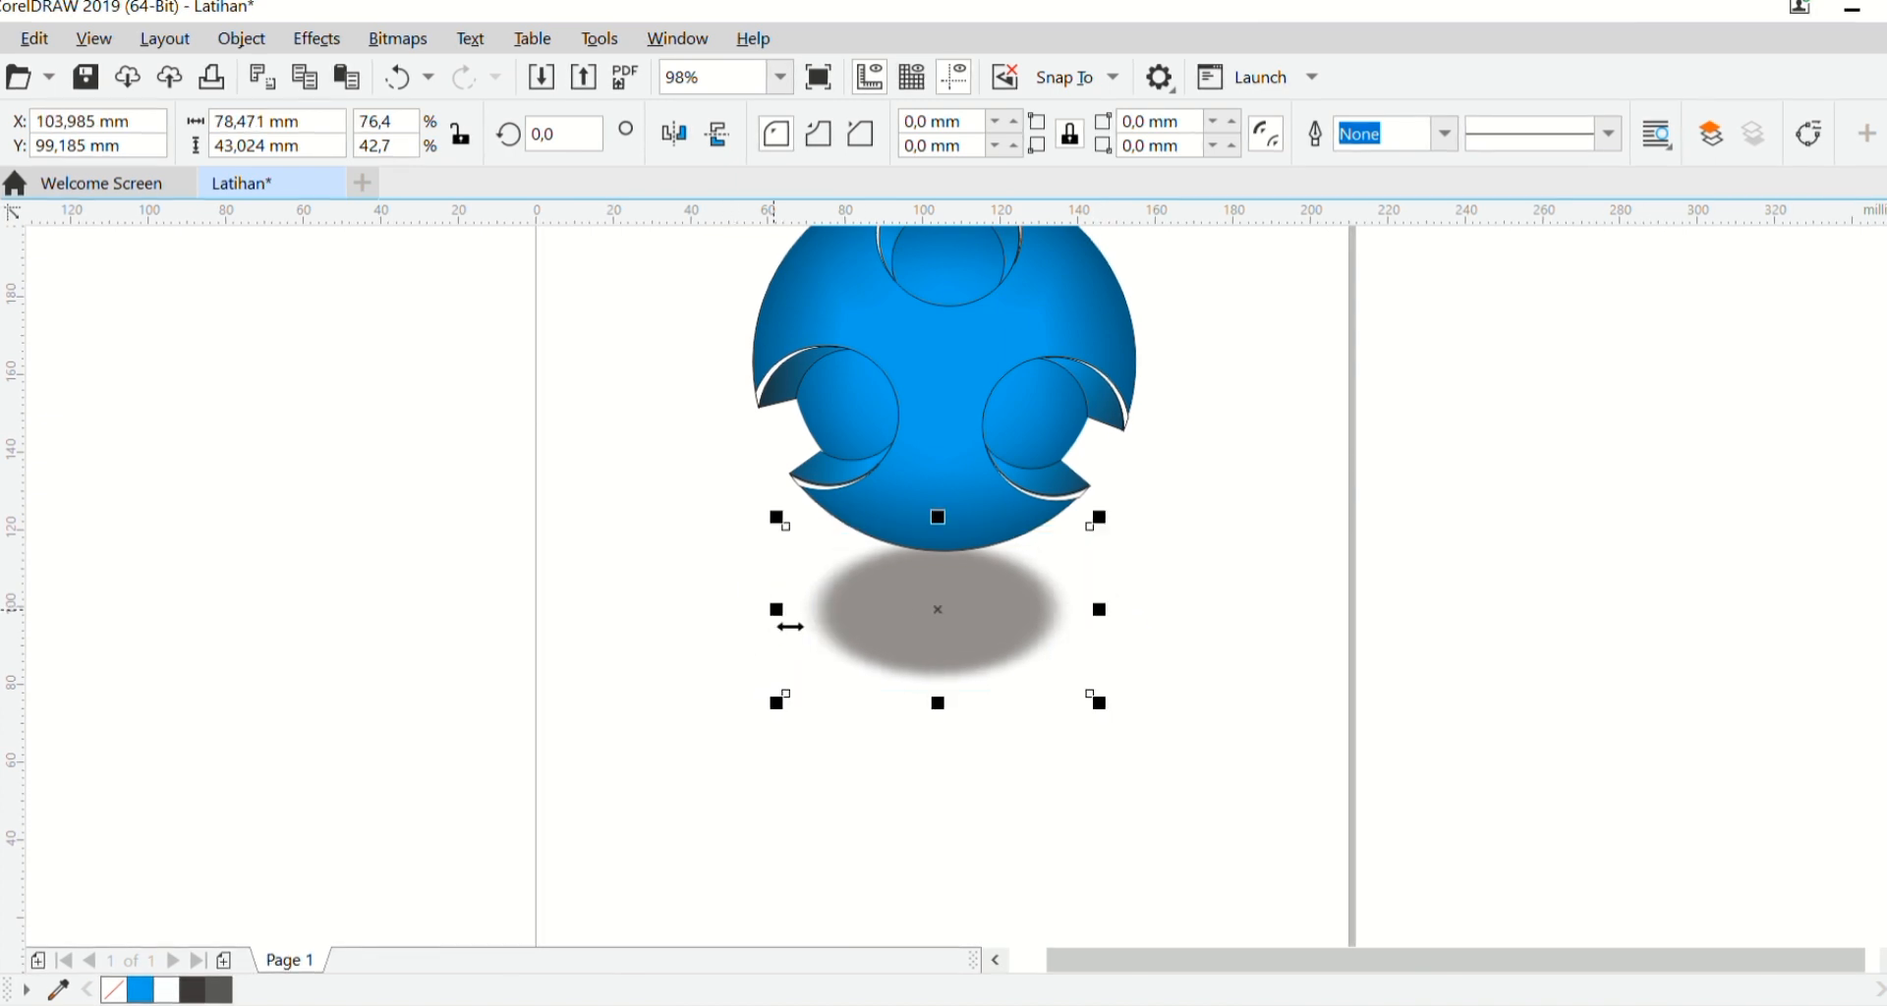
pyautogui.click(1214, 587)
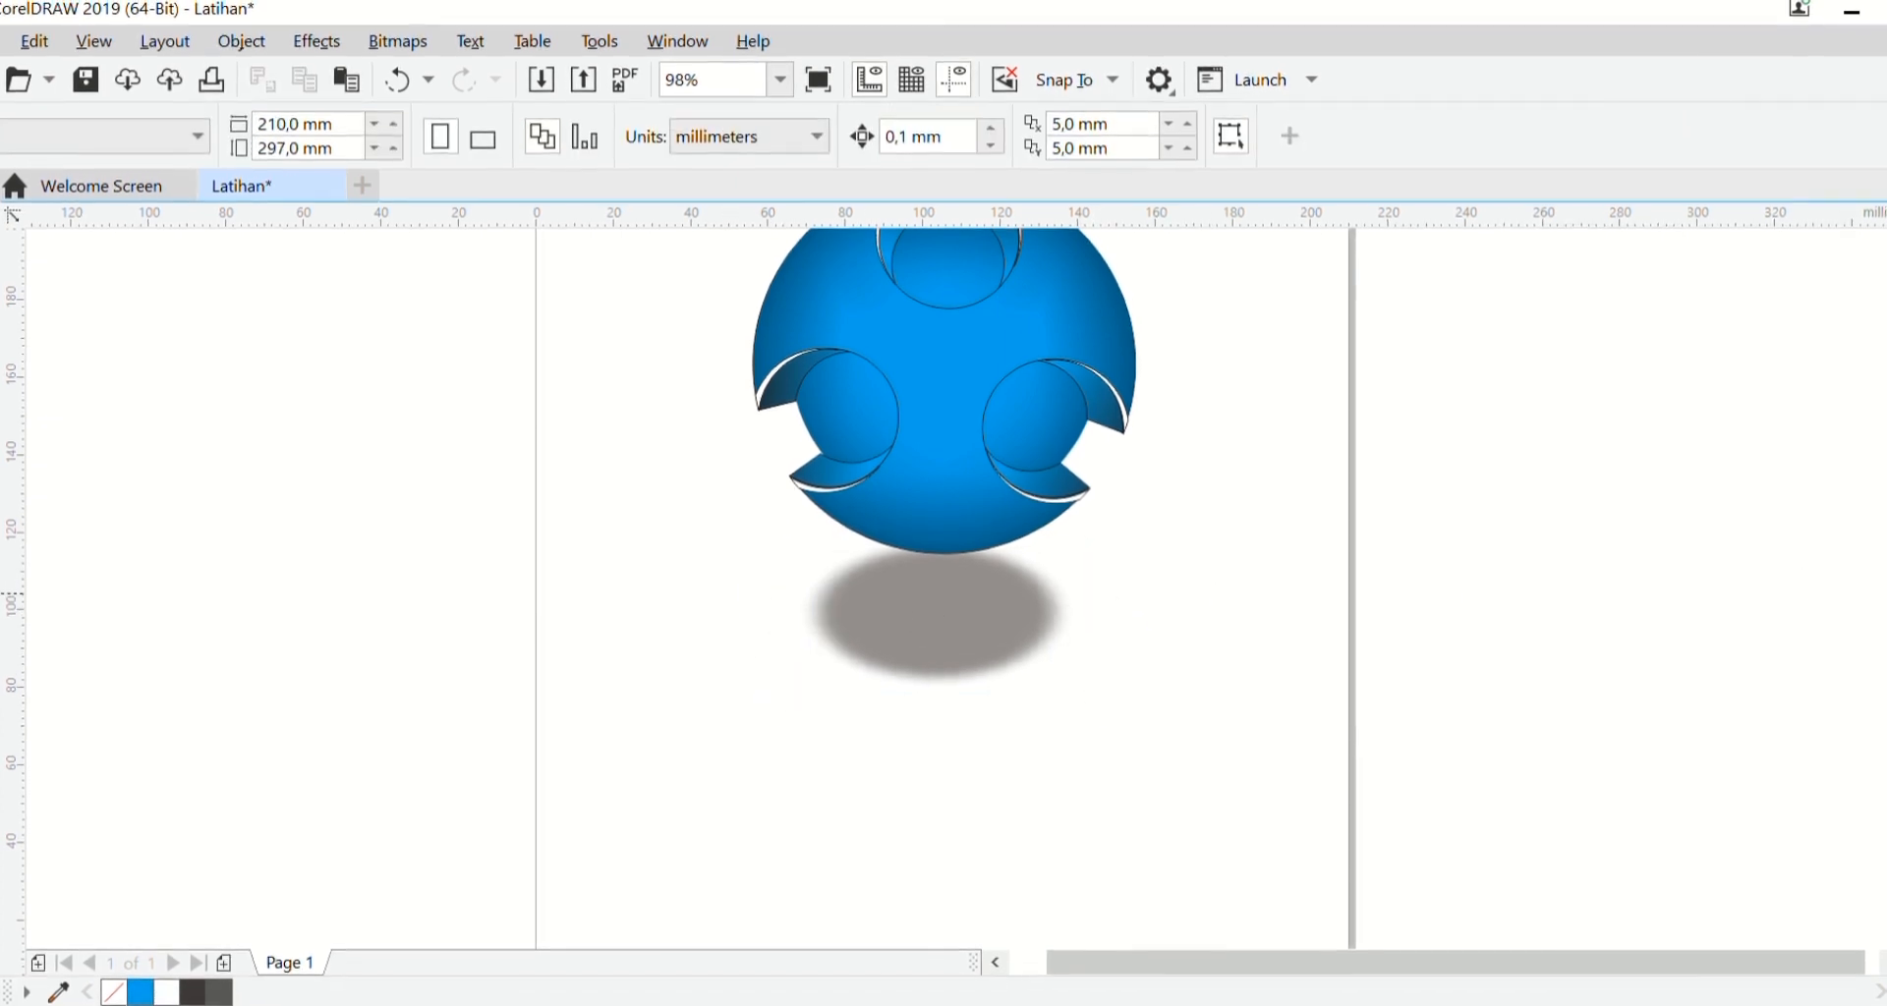
# Step: Draw a closed triangle about 25 mm by 24 mm on the logo's upper-left face
pyautogui.scroll(2, 944, 590)
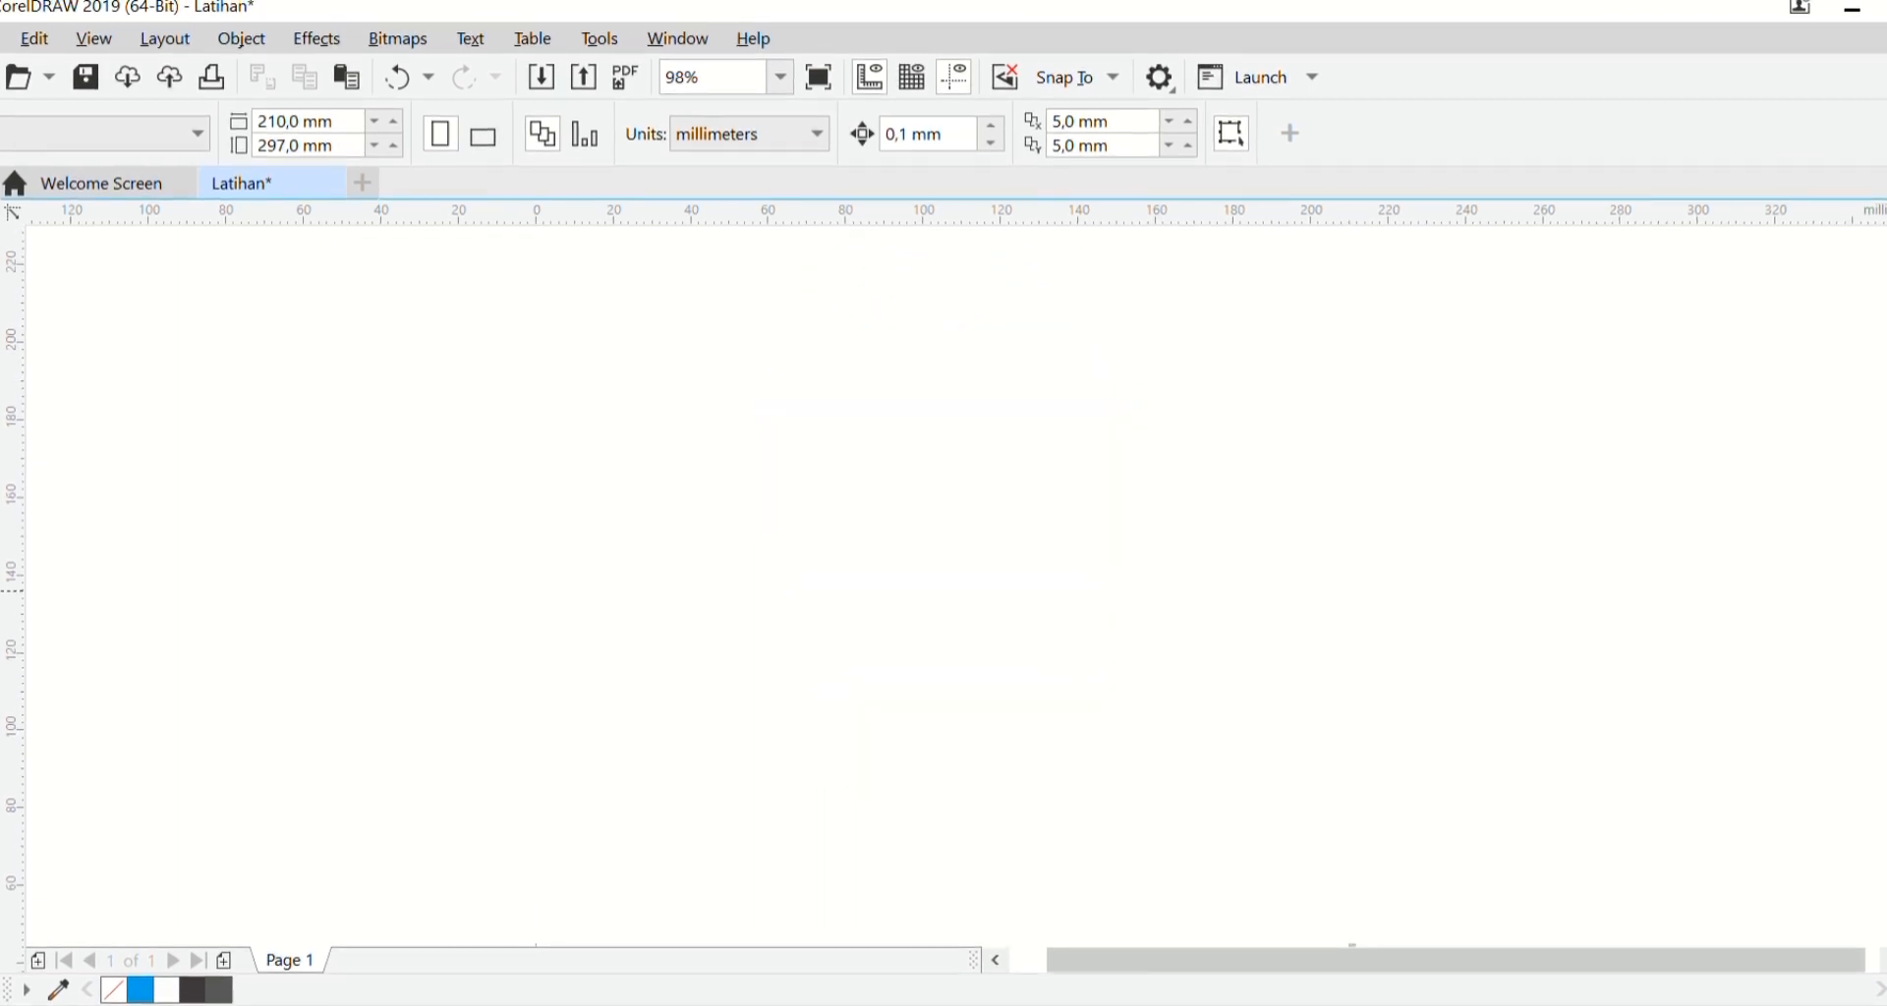
pyautogui.click(10, 76)
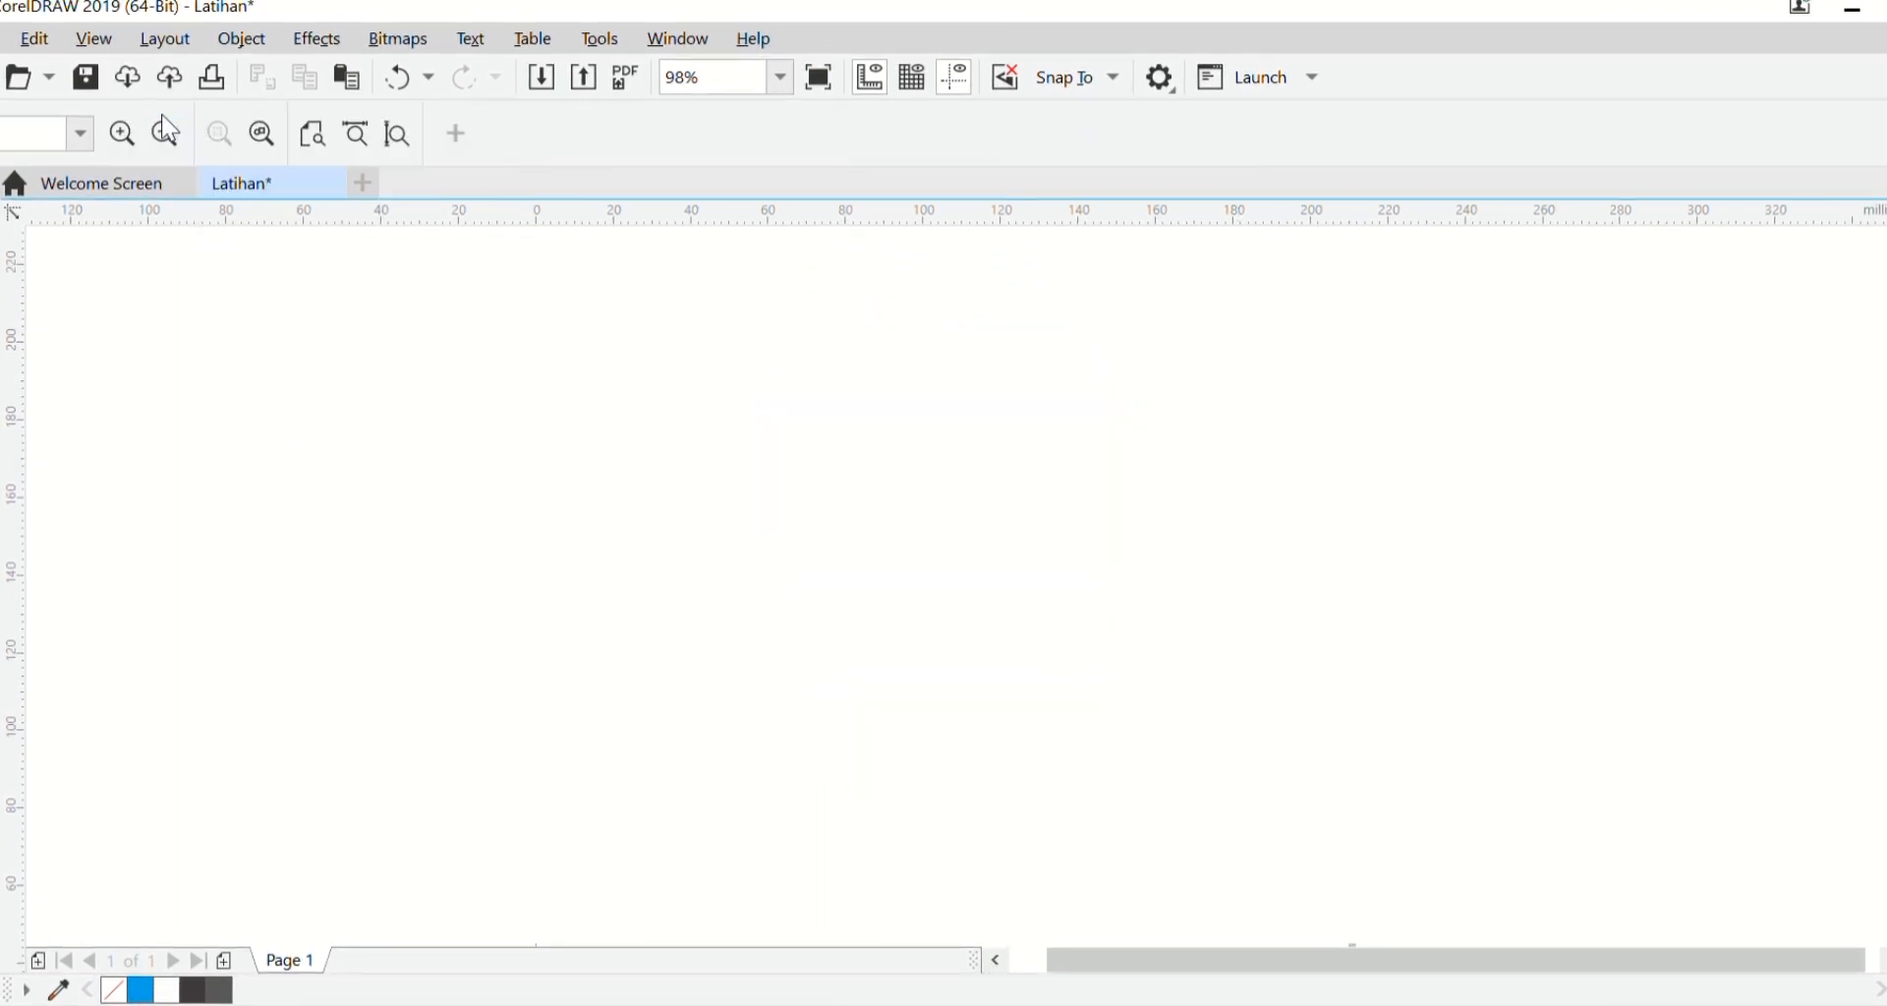
pyautogui.click(122, 132)
pyautogui.click(165, 133)
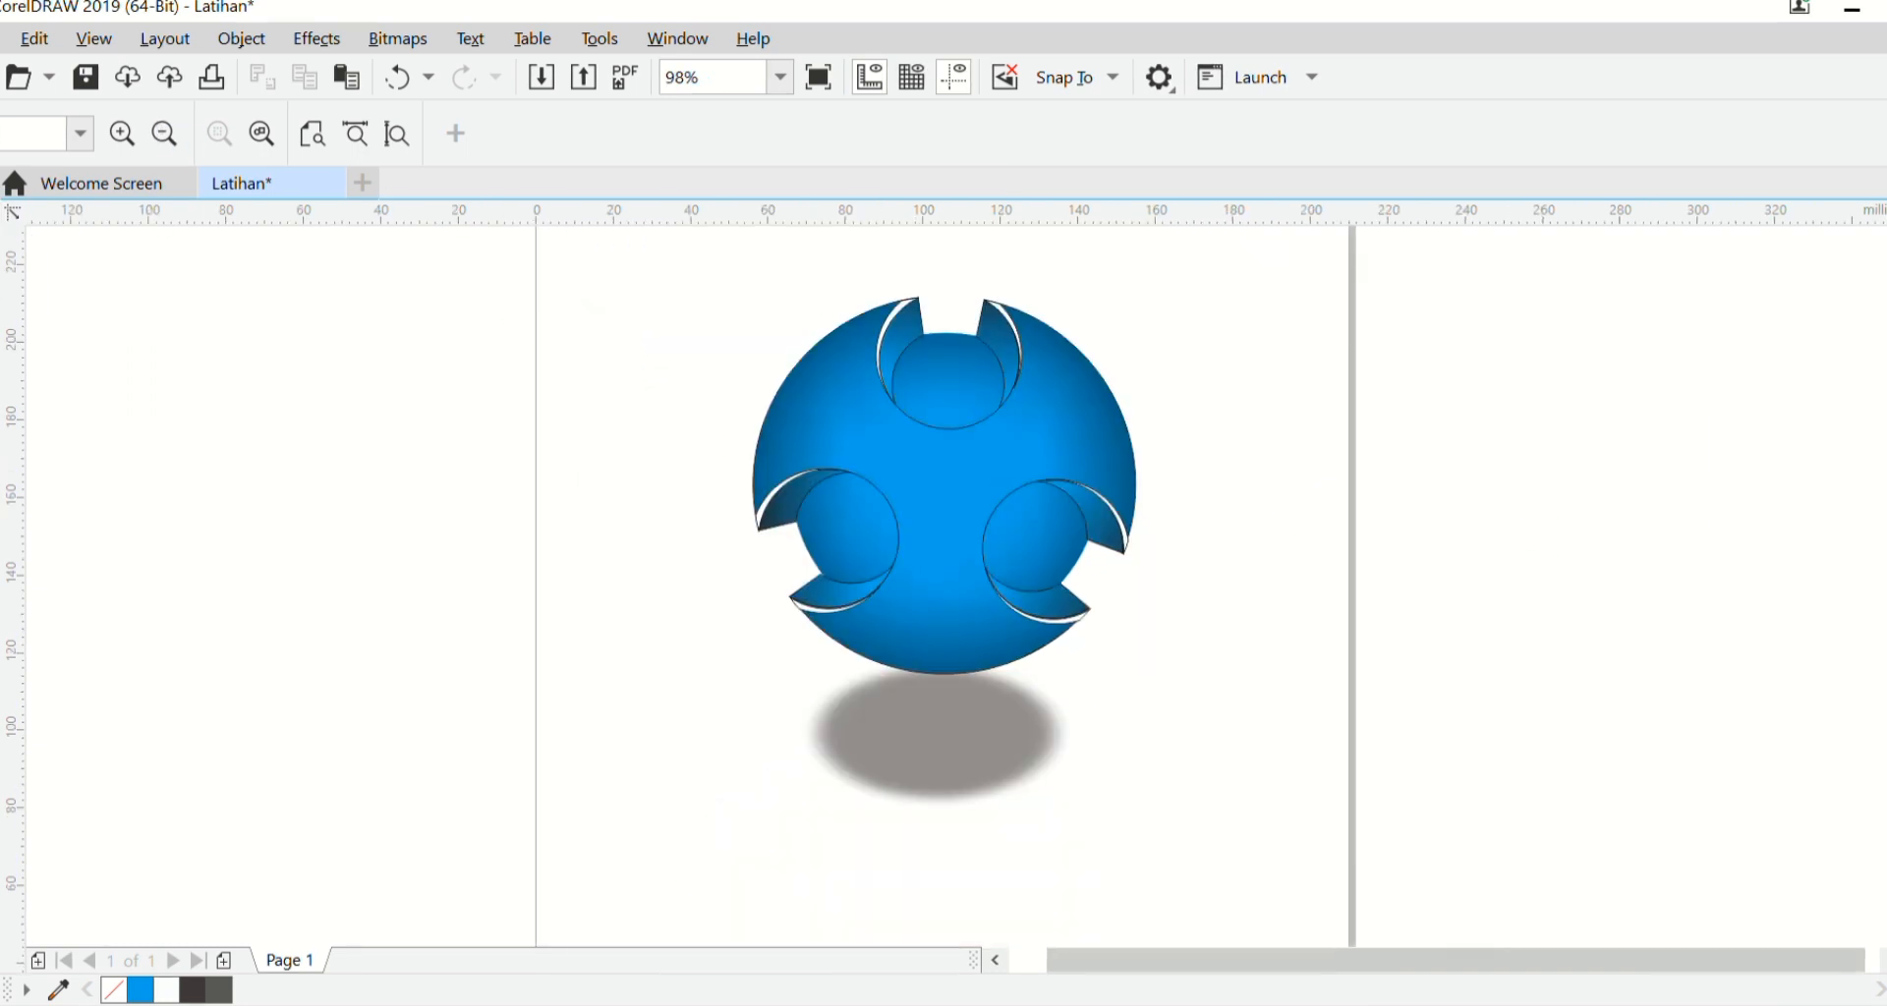
pyautogui.click(2, 196)
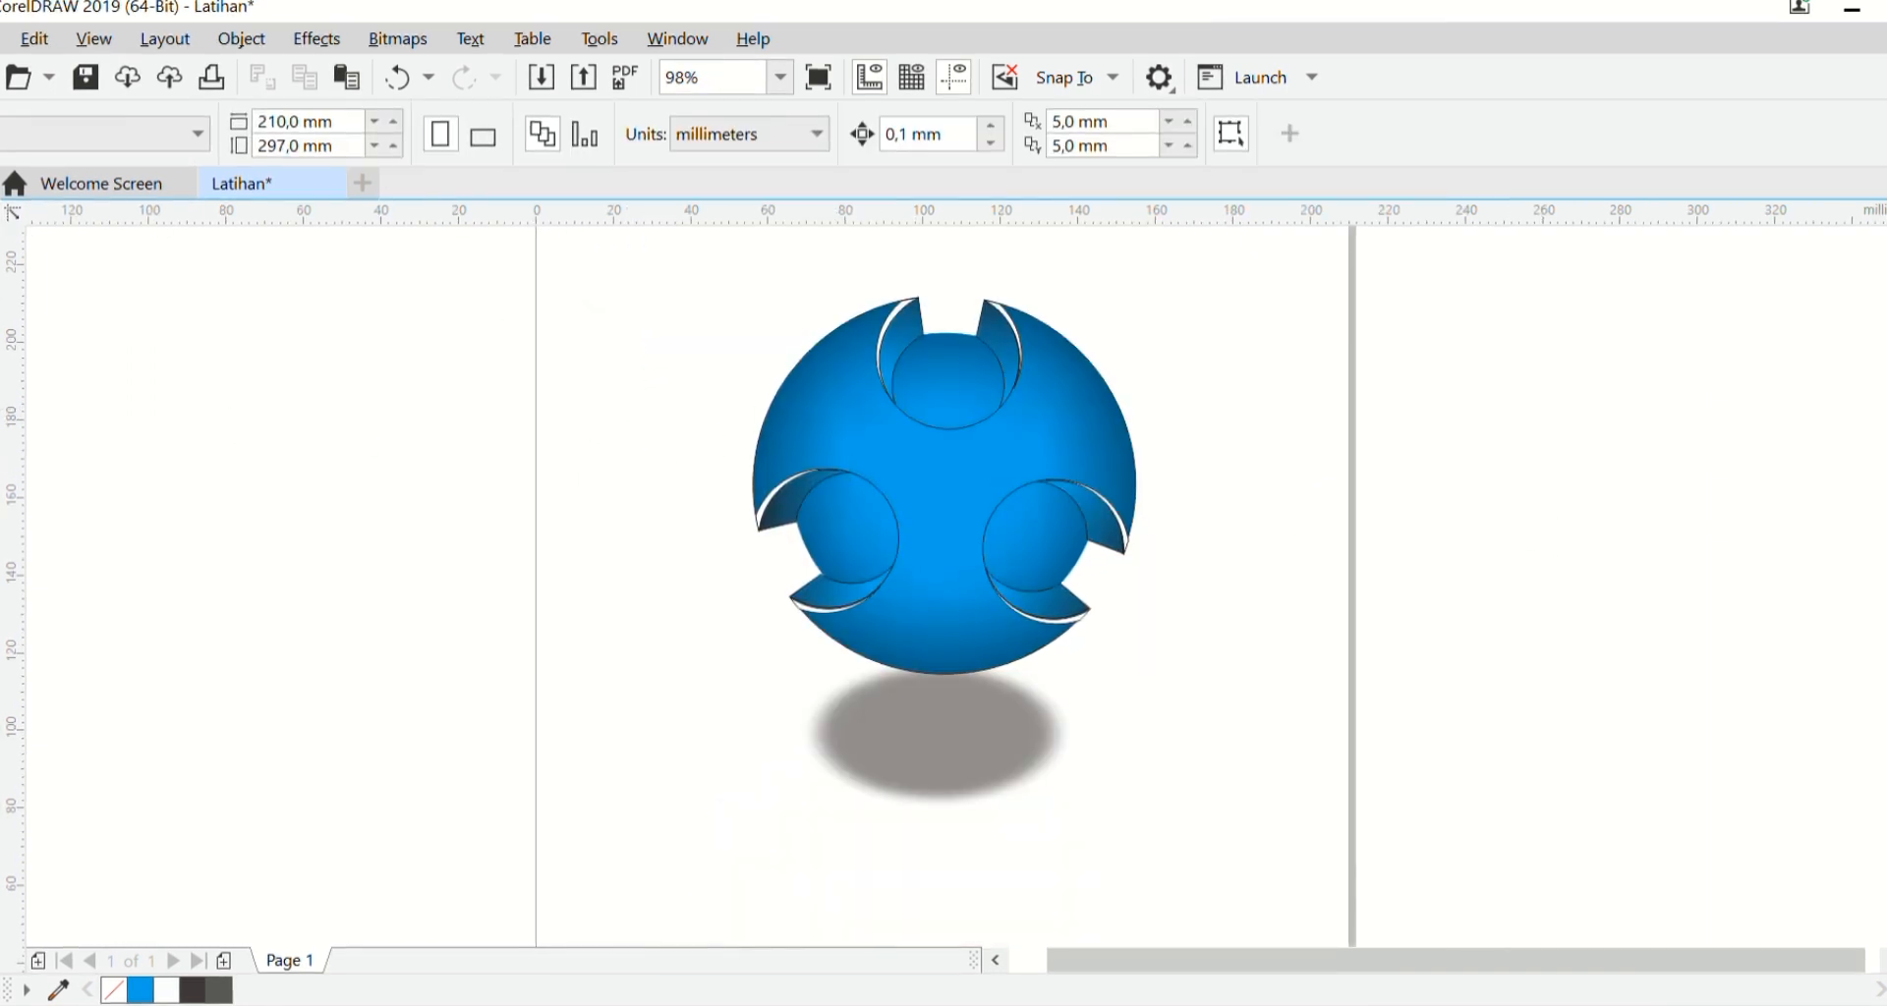
pyautogui.press('F5')
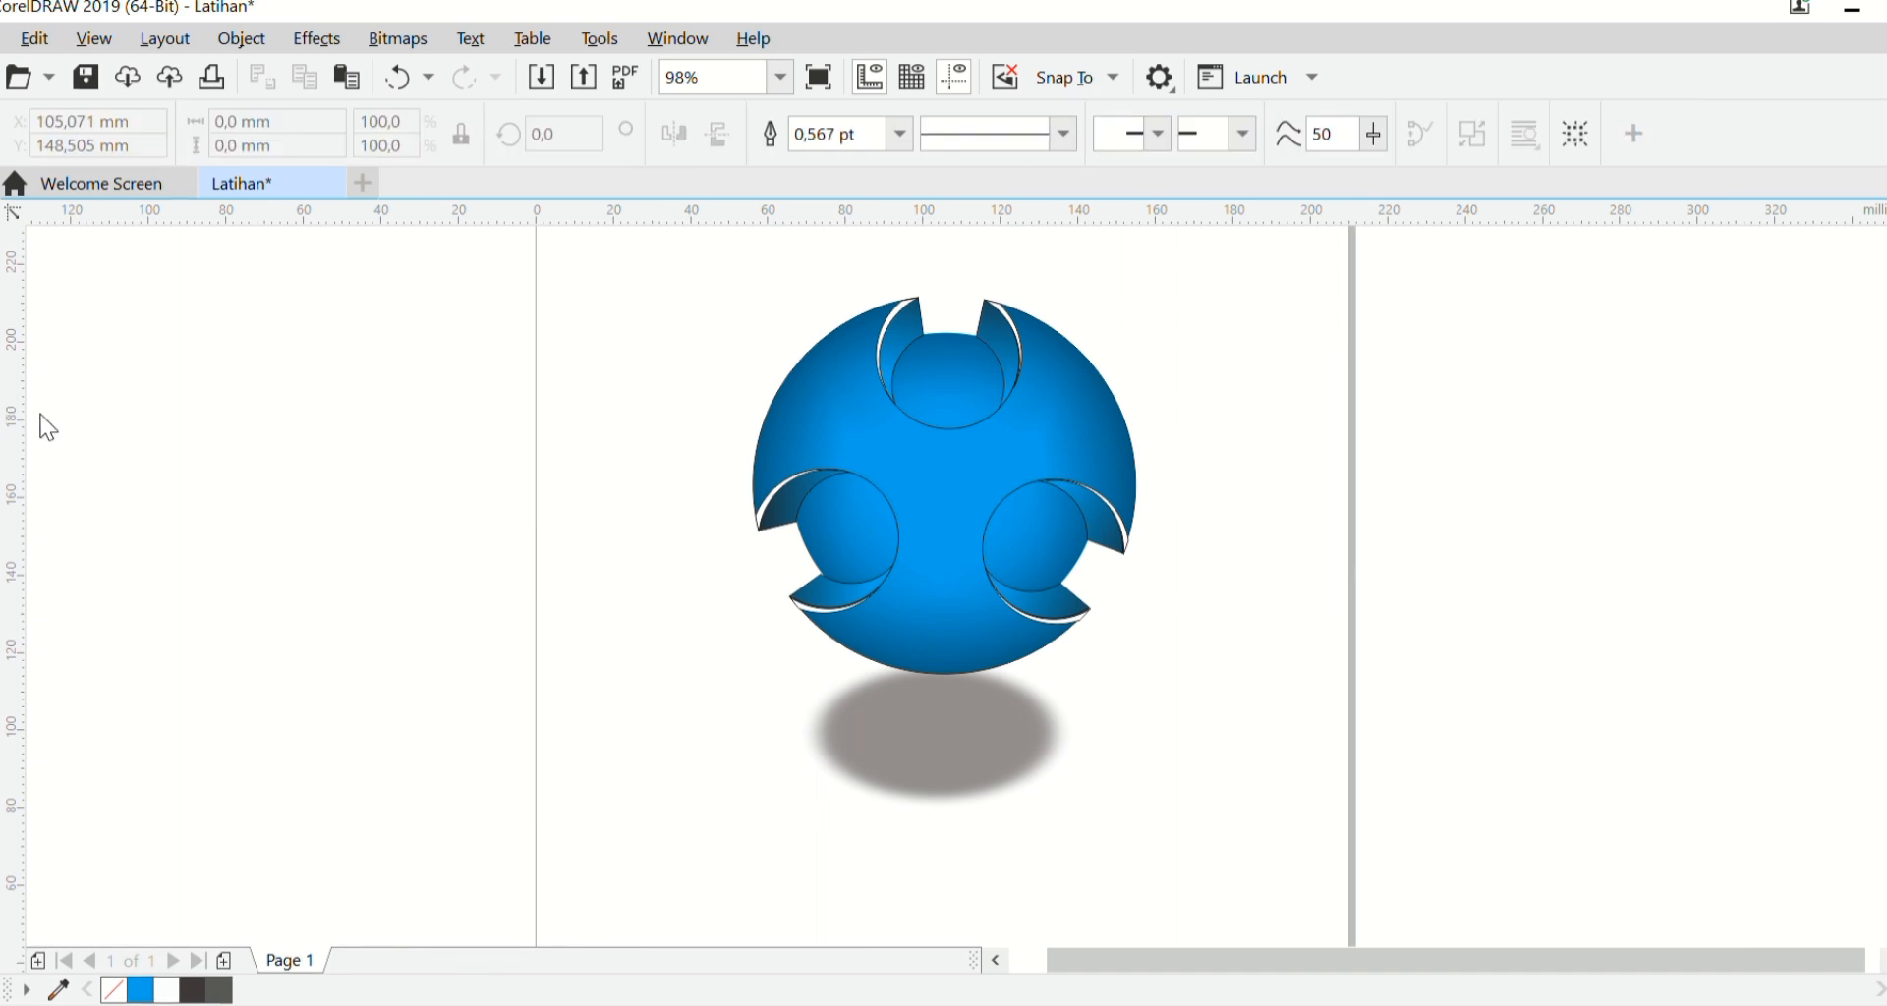
pyautogui.click(61, 436)
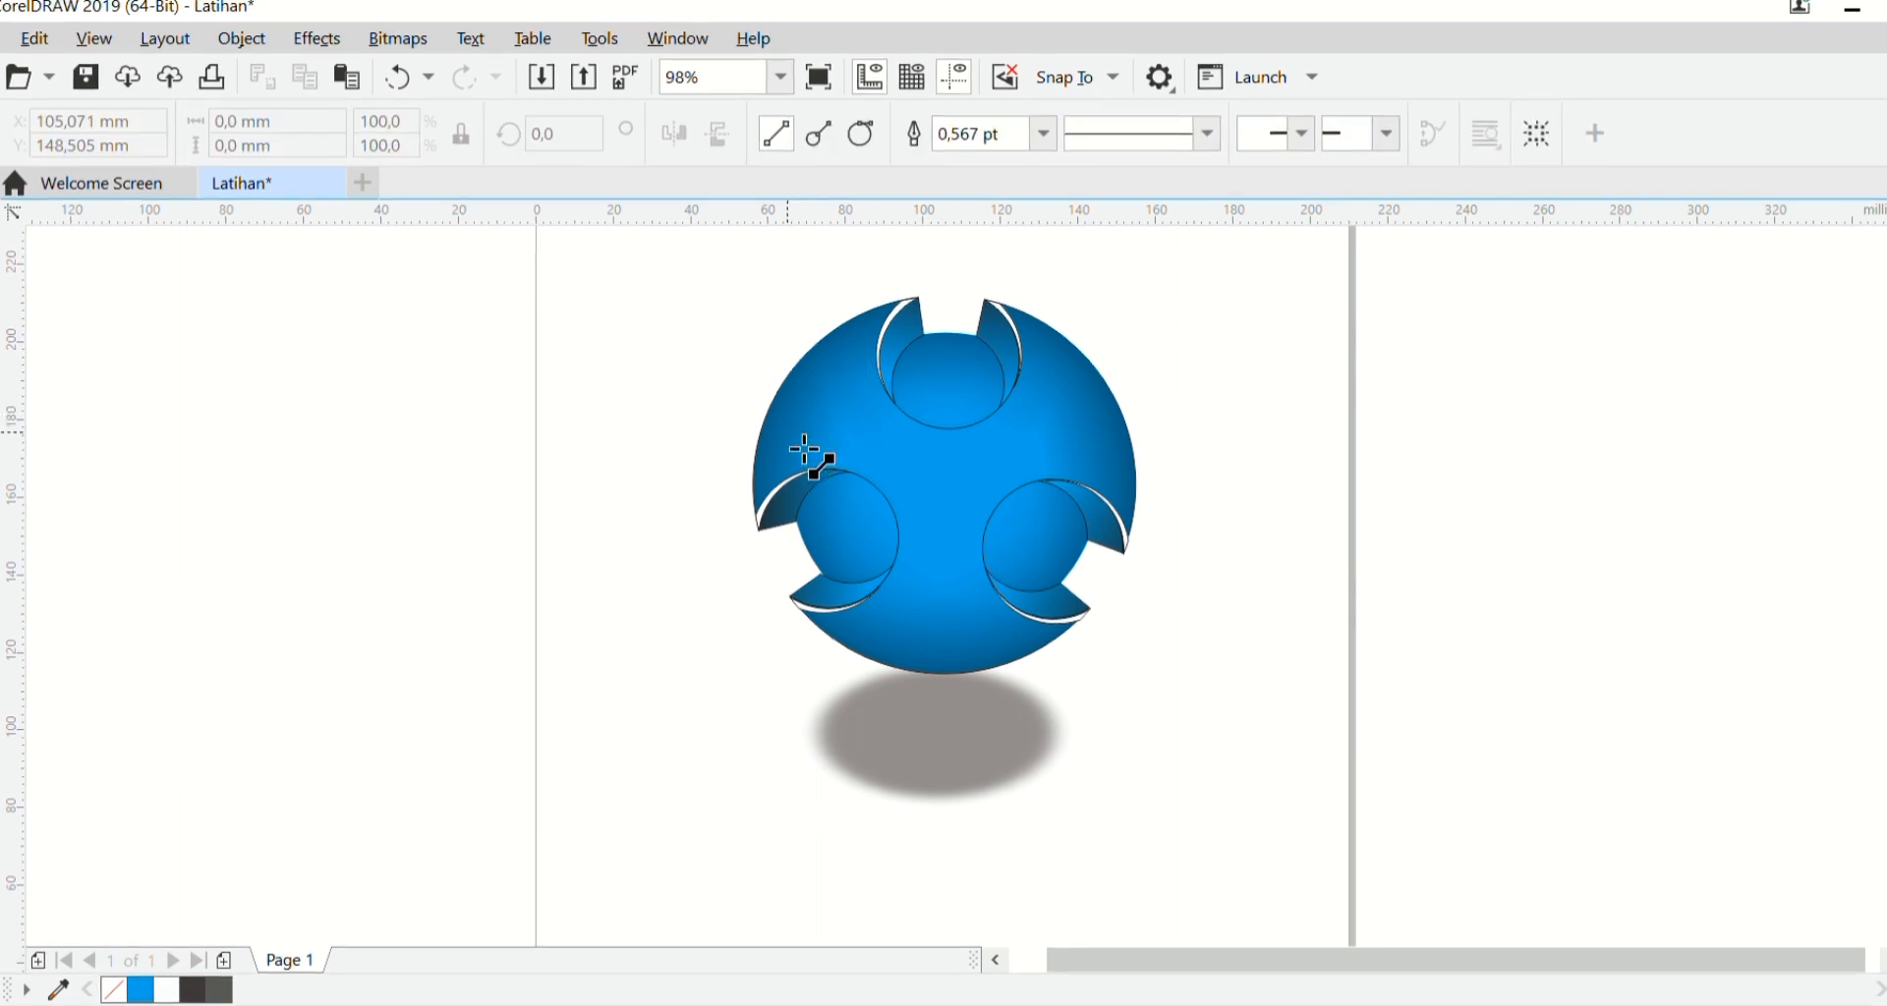
pyautogui.moveTo(789, 434)
pyautogui.mouseDown()
pyautogui.moveTo(851, 348)
pyautogui.moveTo(899, 452)
pyautogui.moveTo(789, 433)
pyautogui.mouseUp()
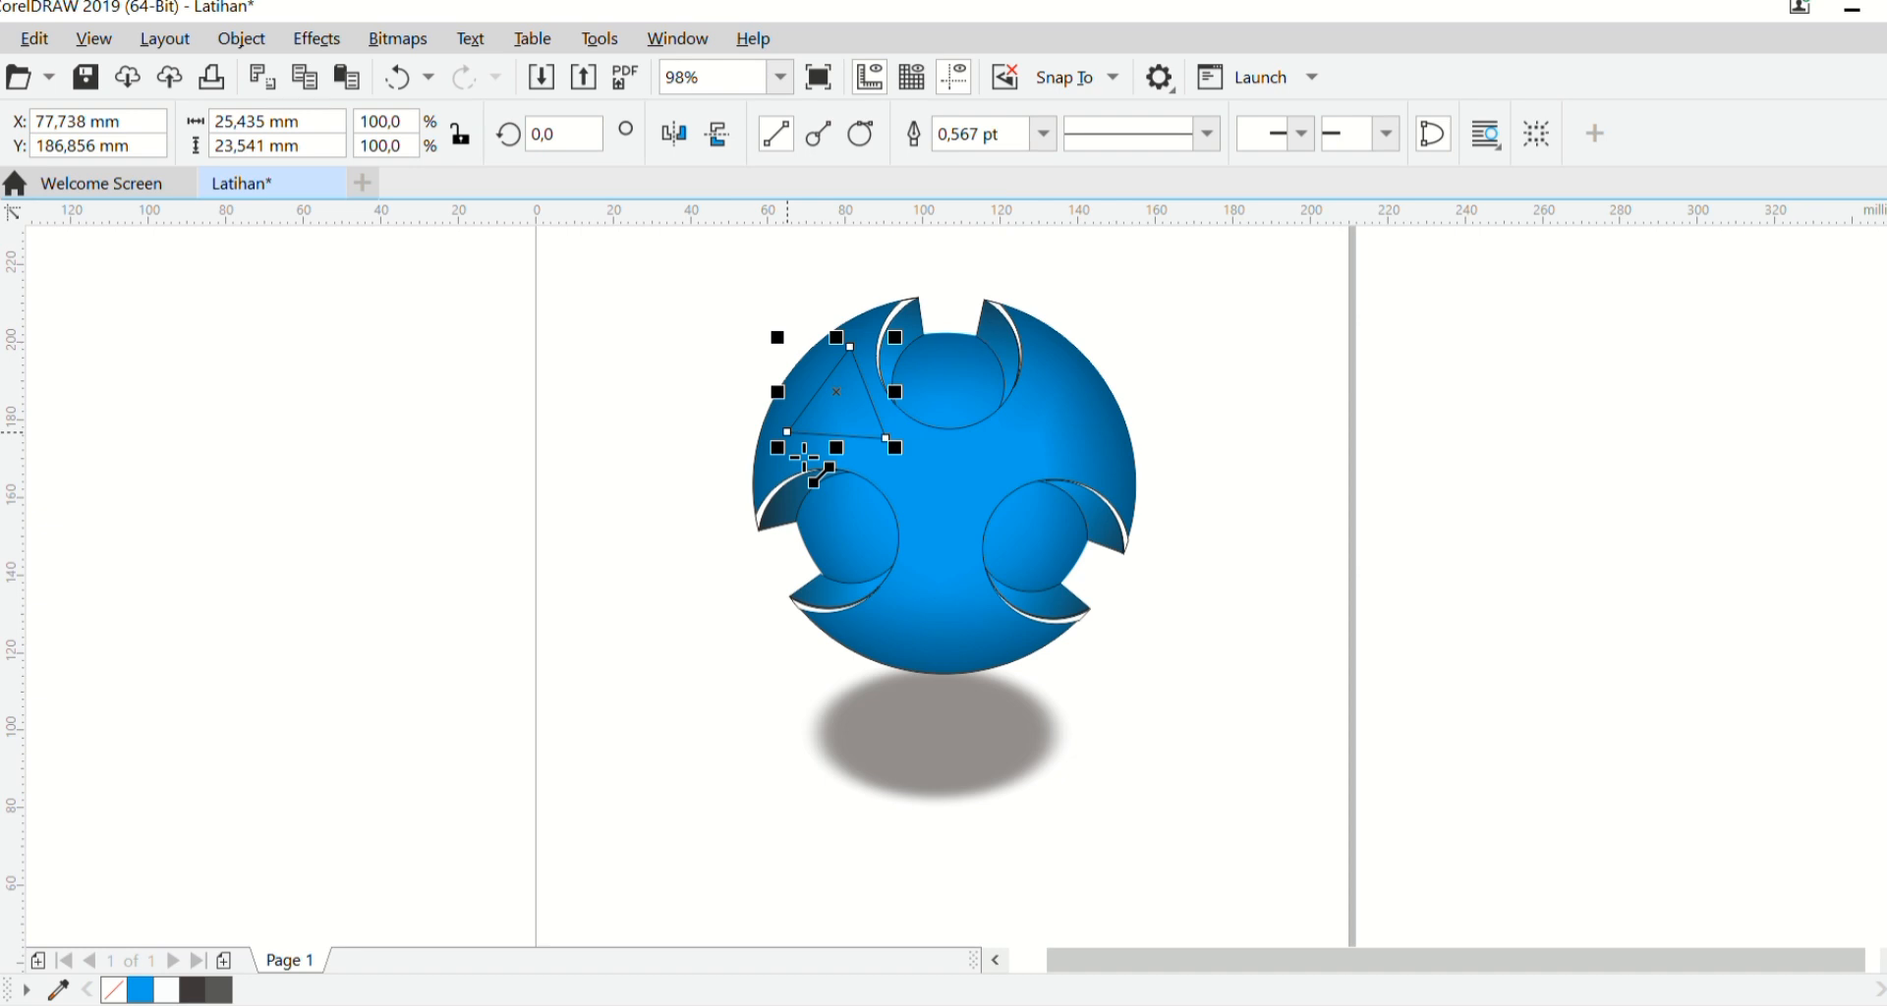
# Step: Convert the triangle's outer edge to a curve, spread its two end nodes toward the notches and bow it parallel to the logo's rim
pyautogui.click(1, 258)
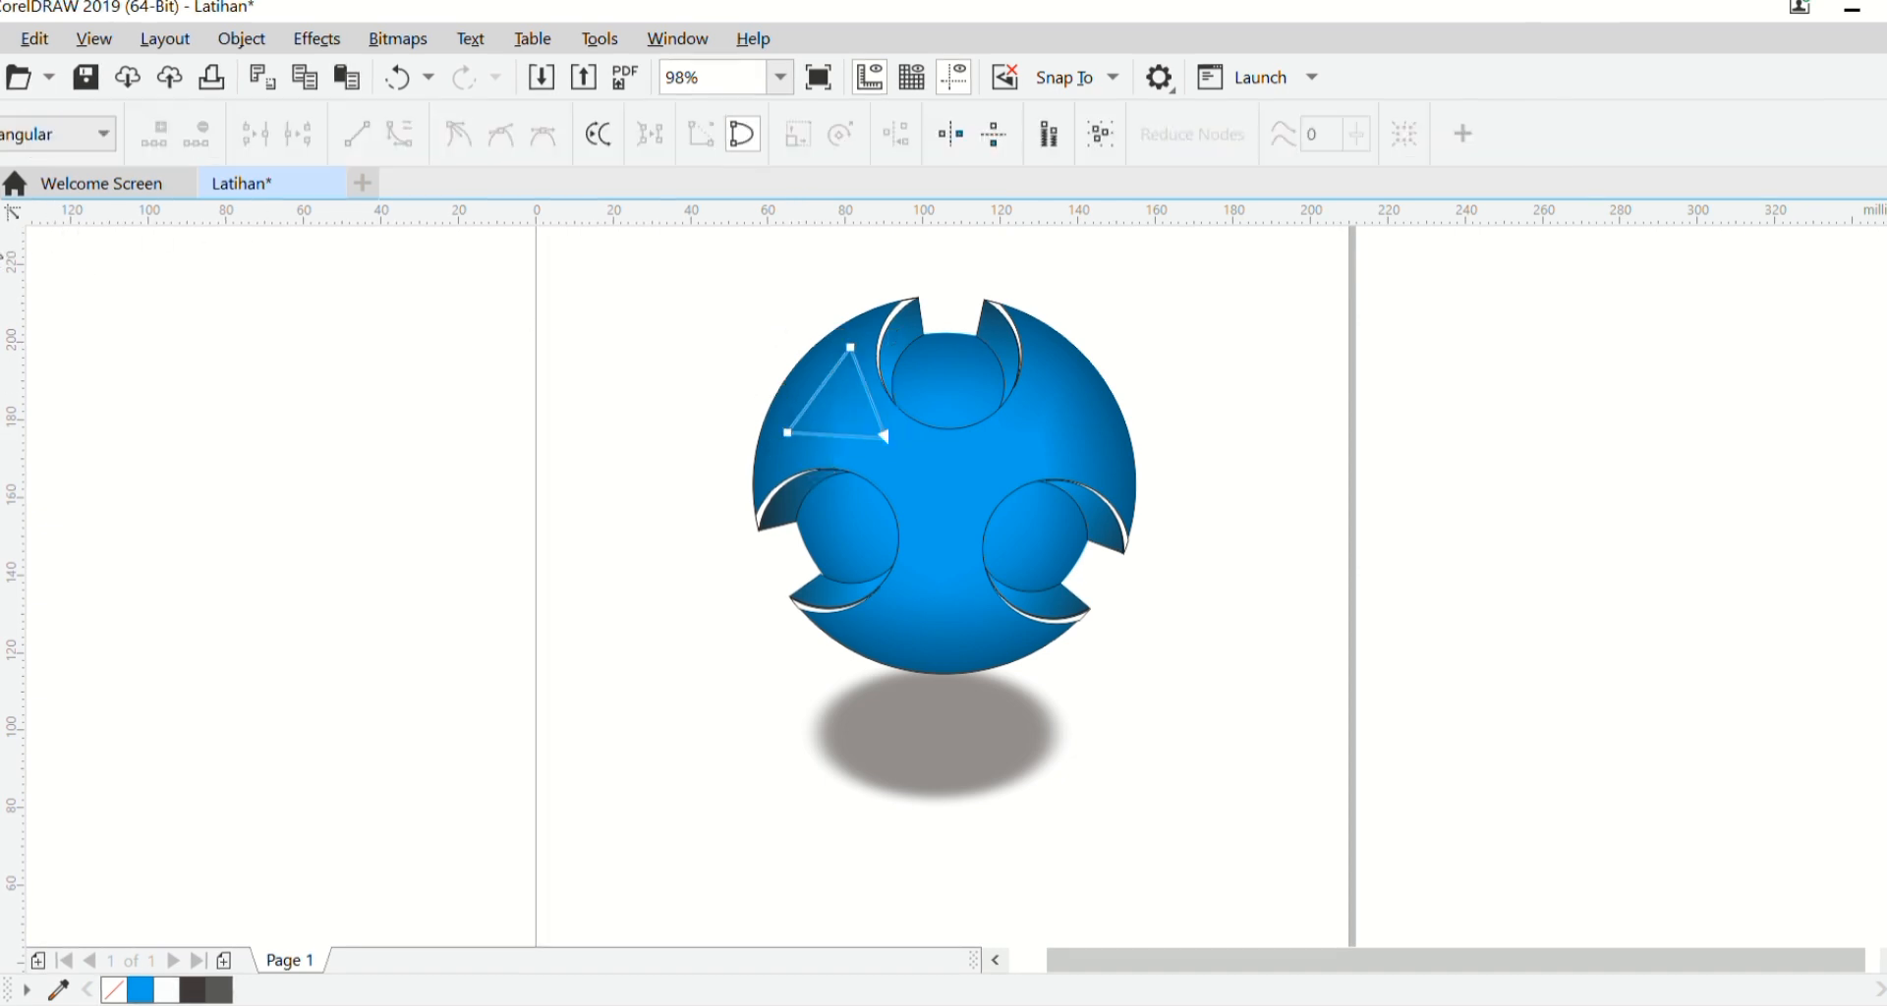
pyautogui.click(819, 391)
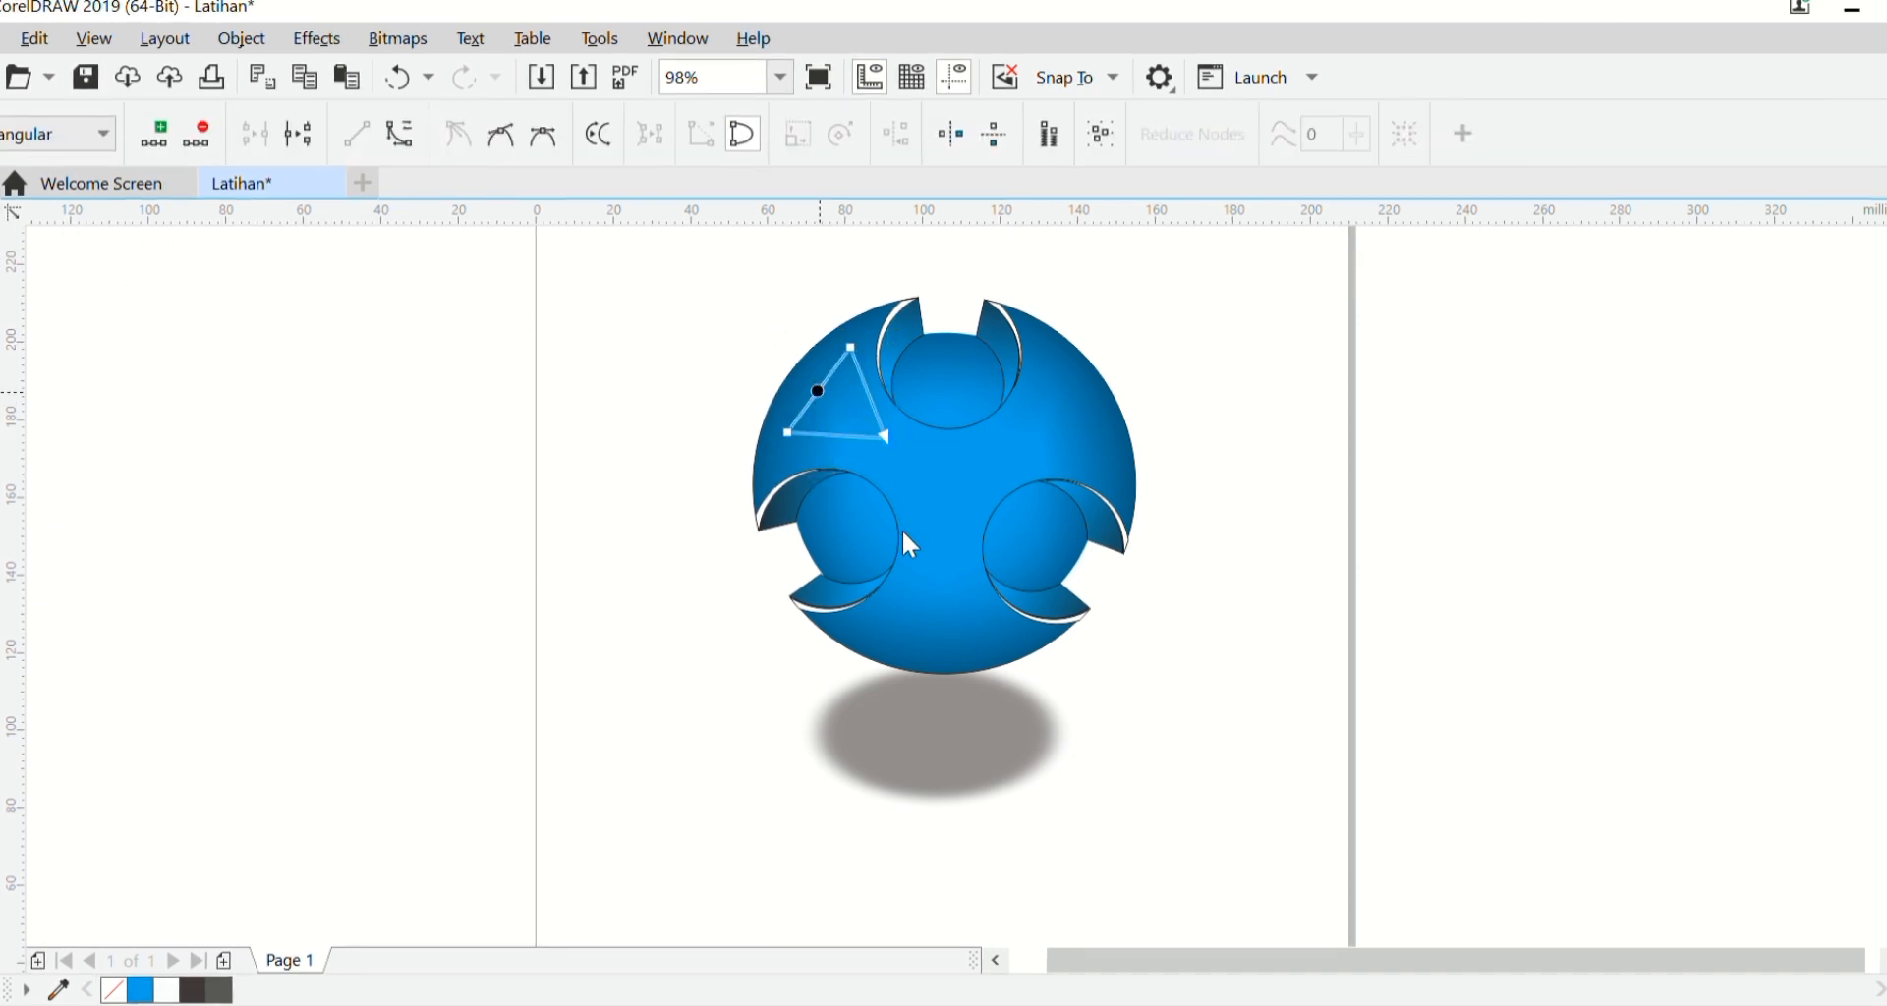
pyautogui.click(922, 589)
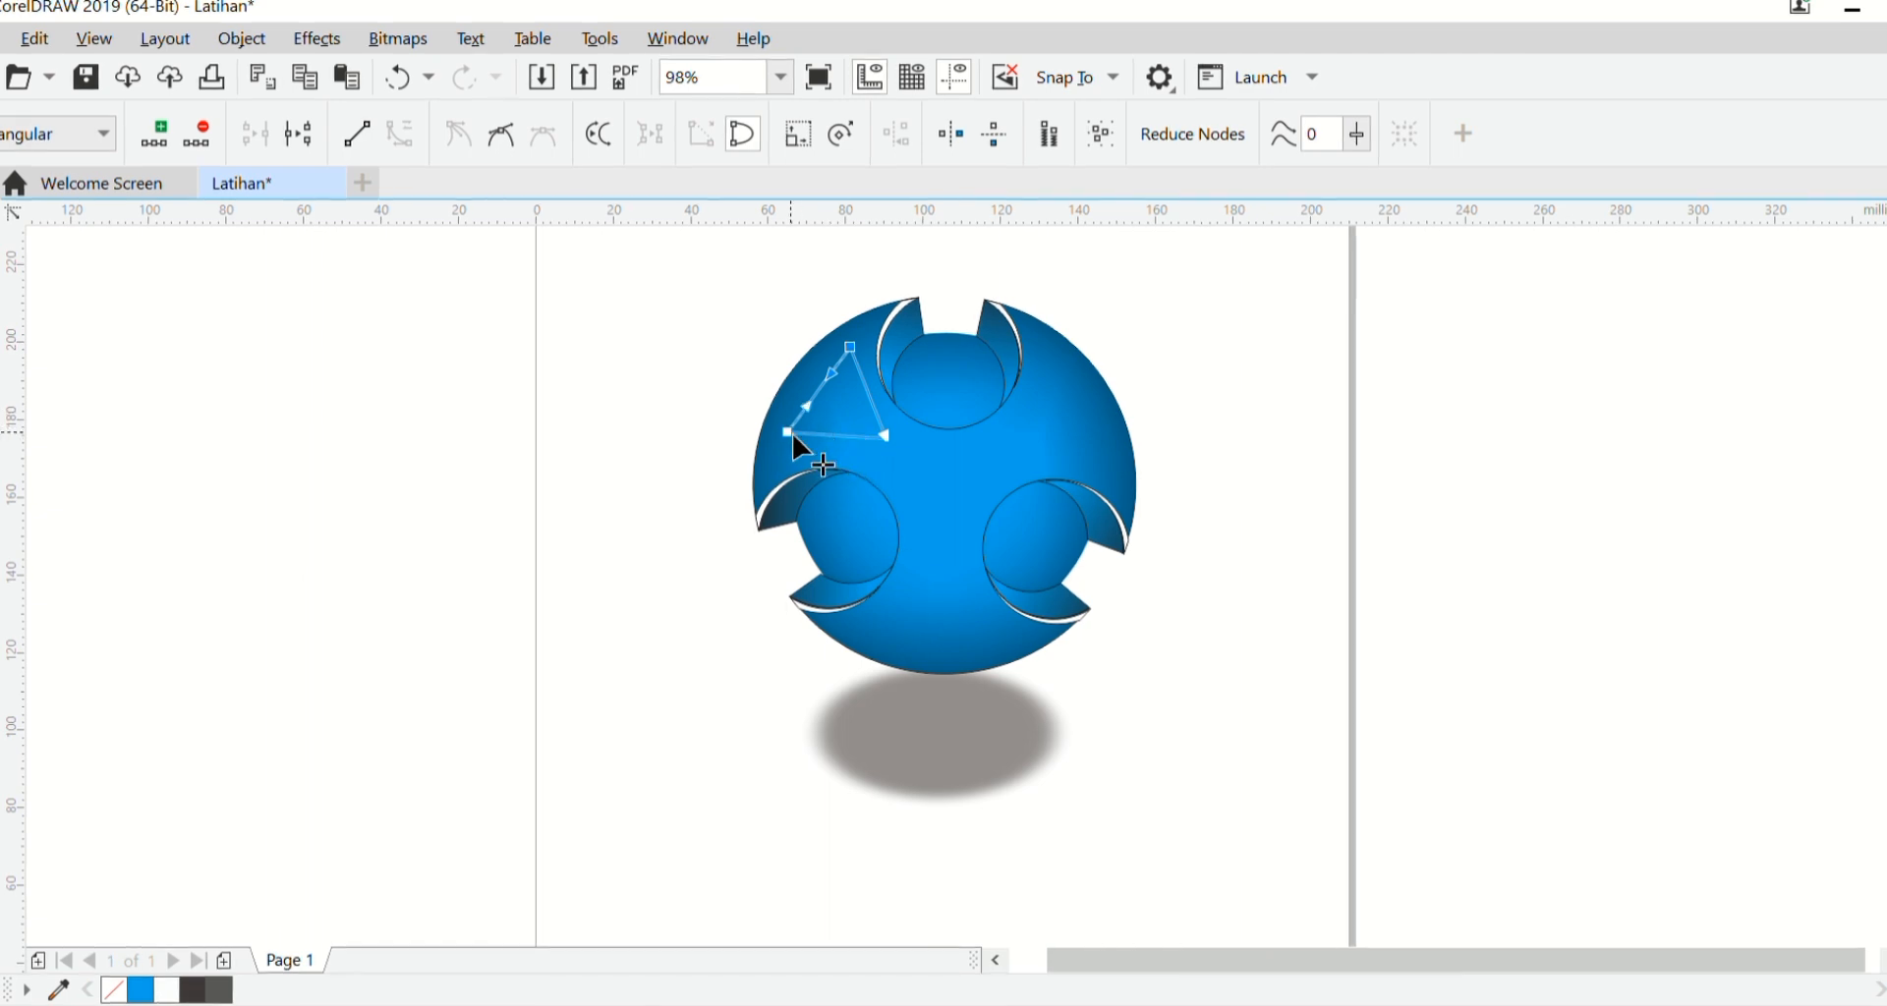
pyautogui.moveTo(789, 434); pyautogui.dragTo(769, 483)
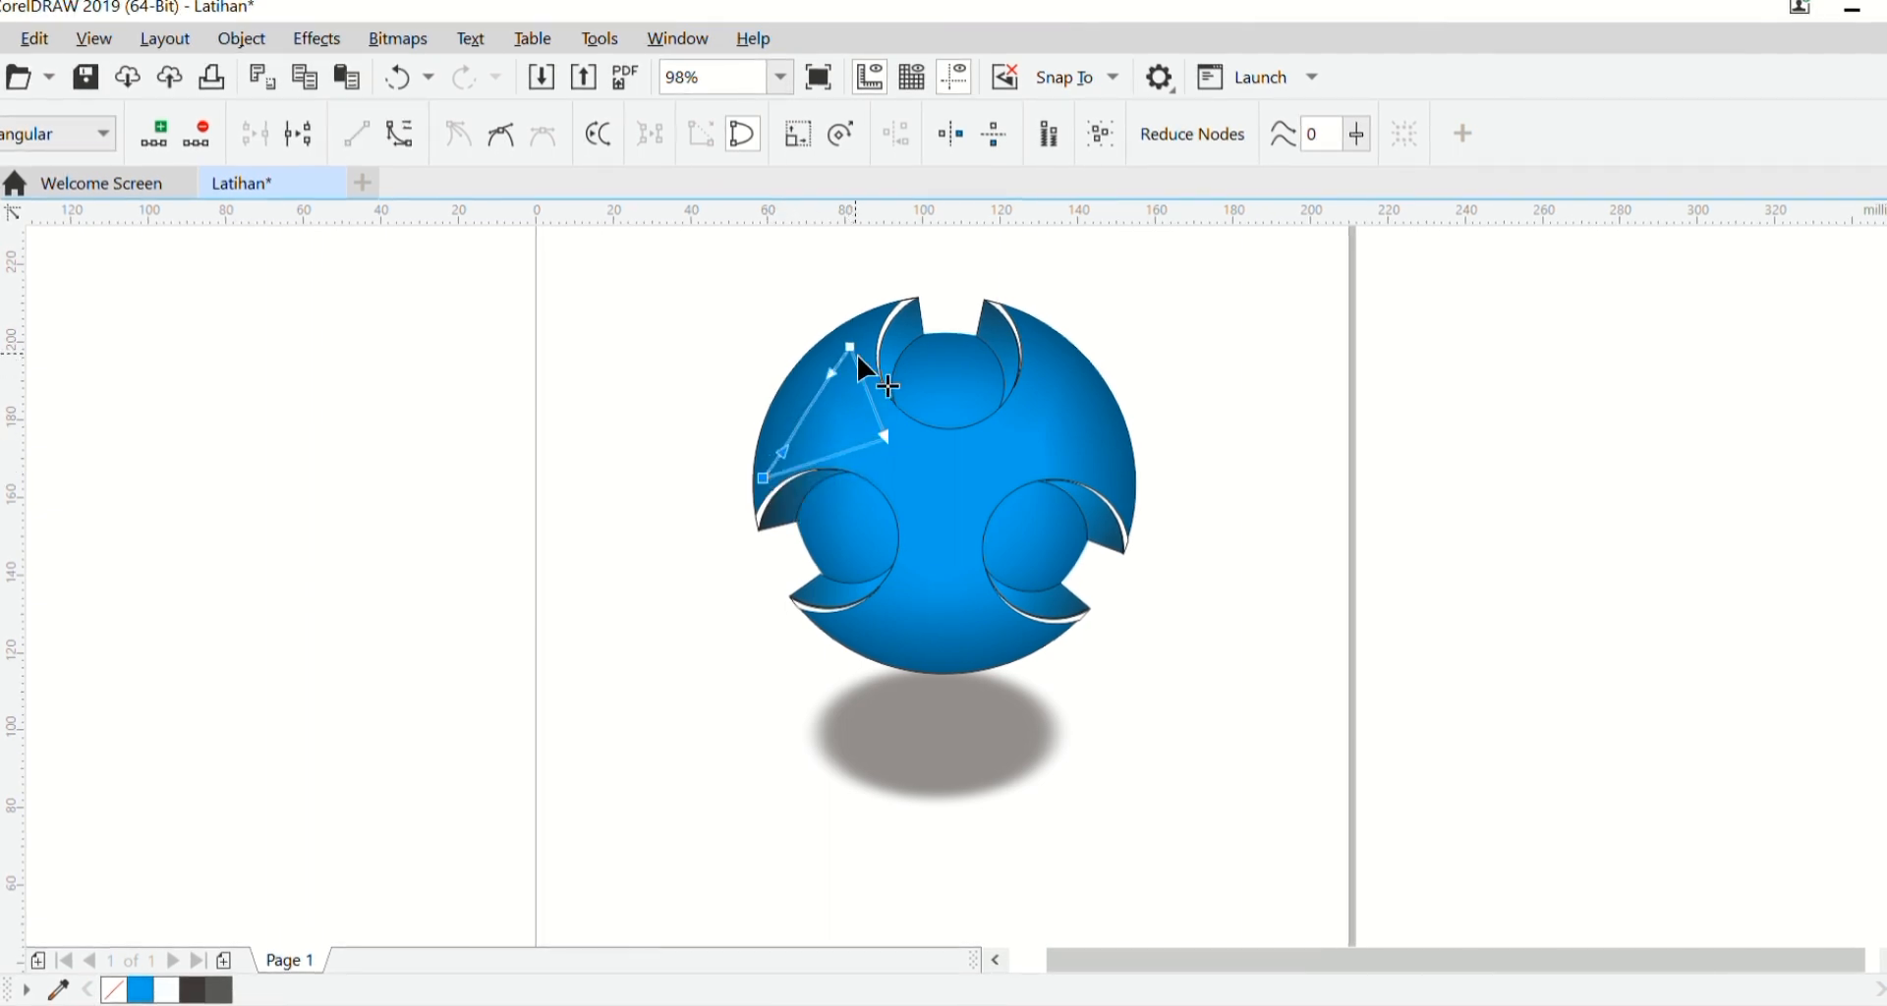
pyautogui.moveTo(853, 348); pyautogui.dragTo(869, 321)
pyautogui.click(799, 392)
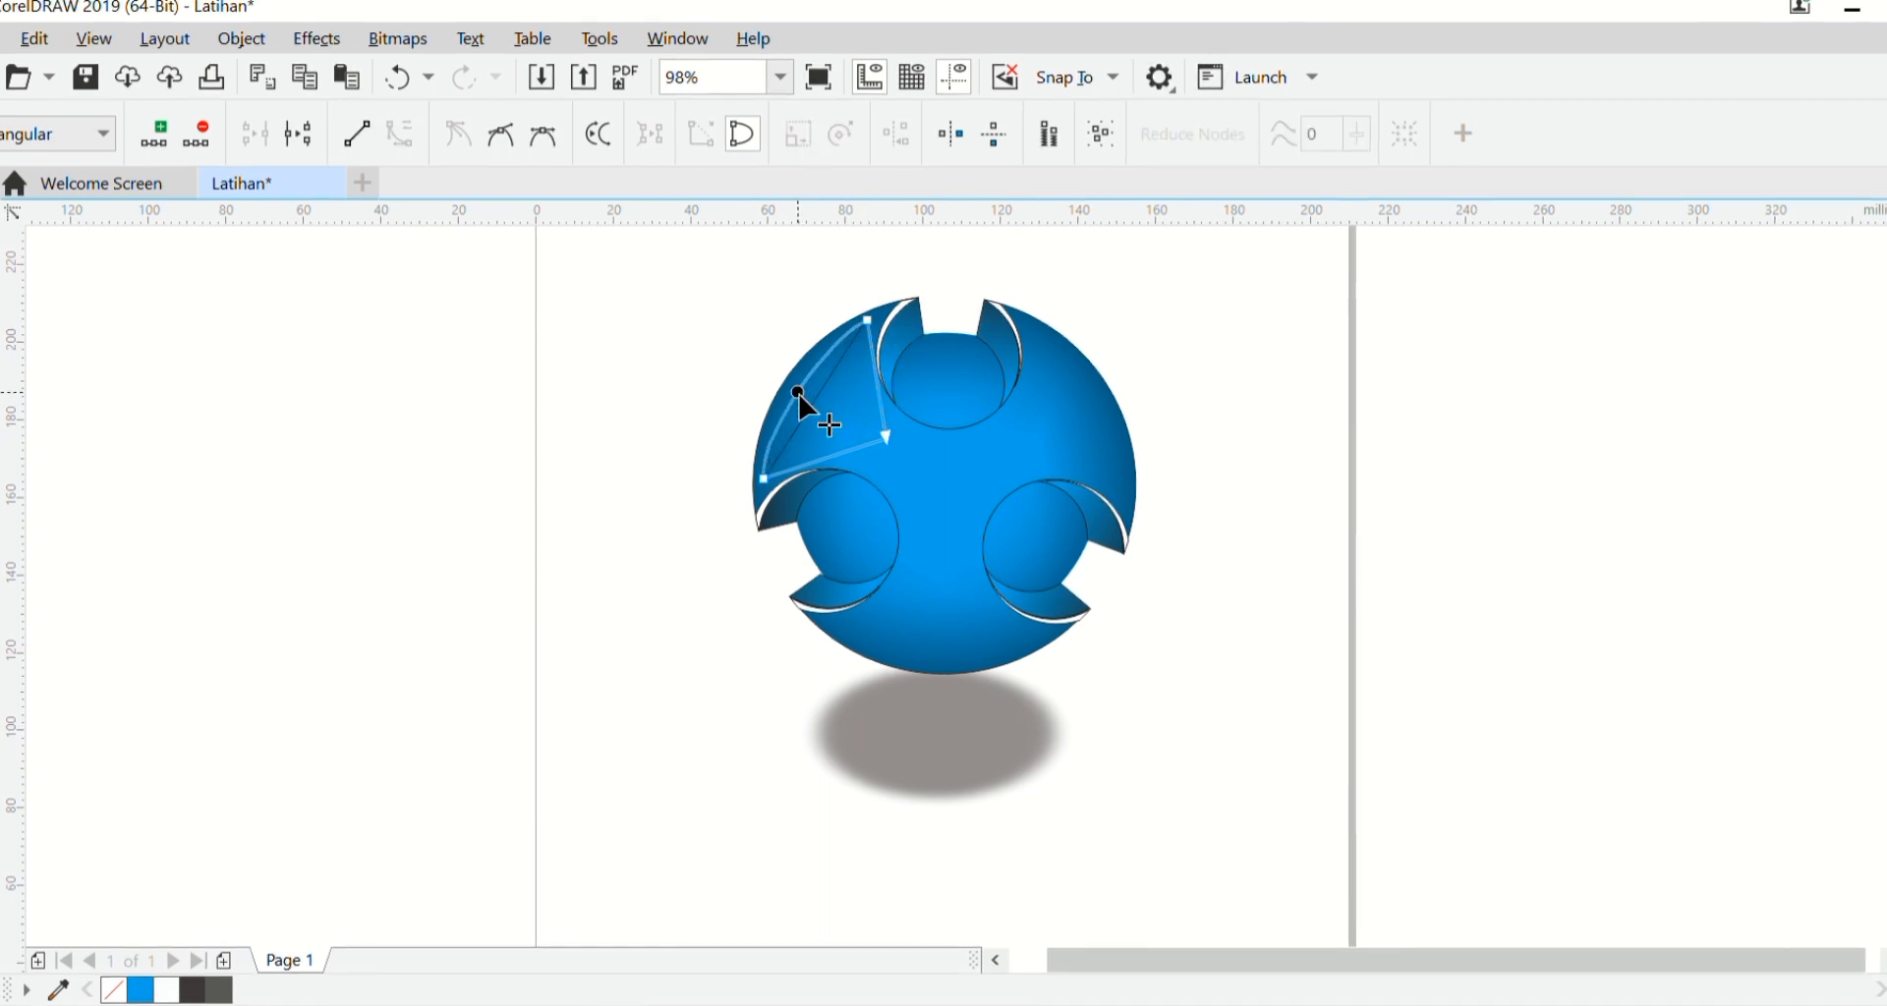
pyautogui.moveTo(799, 392); pyautogui.dragTo(793, 398)
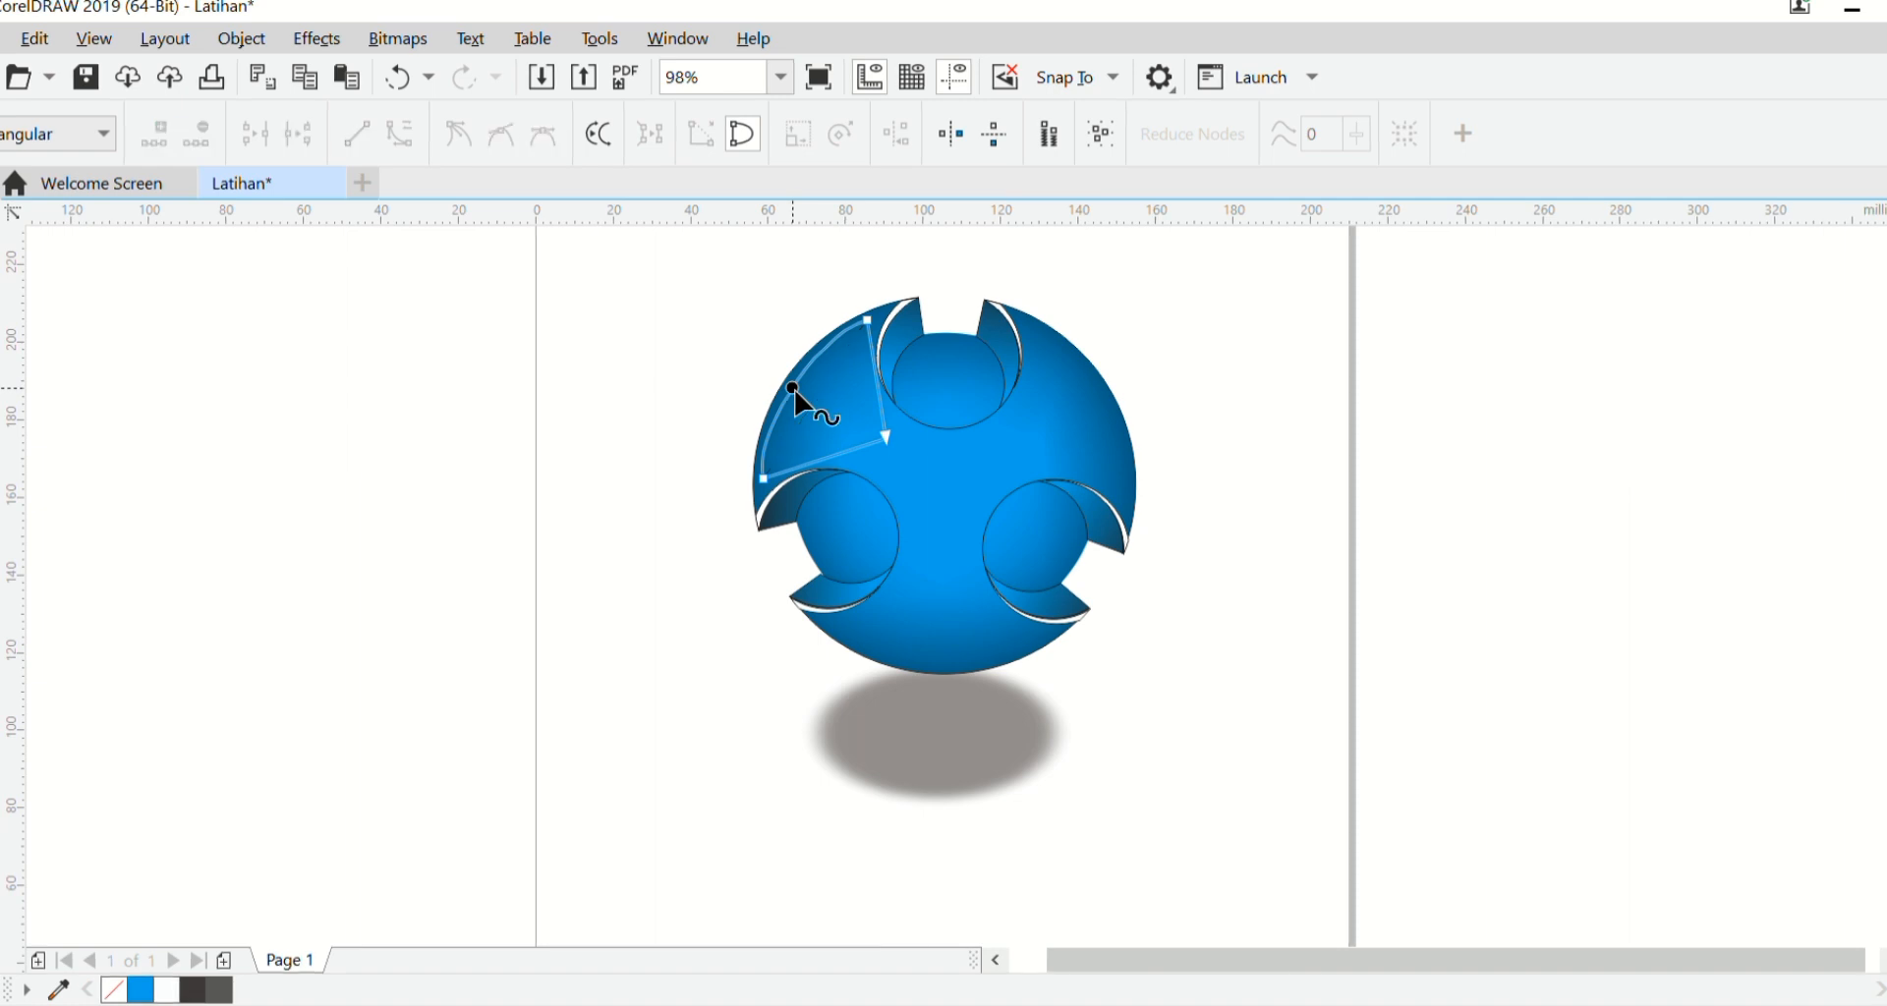
# Step: Move the triangle's inner corner toward the logo's centre and bend its two remaining edges inward along the notches
pyautogui.moveTo(889, 440); pyautogui.dragTo(842, 463)
pyautogui.hotkey('ctrl', 'z')
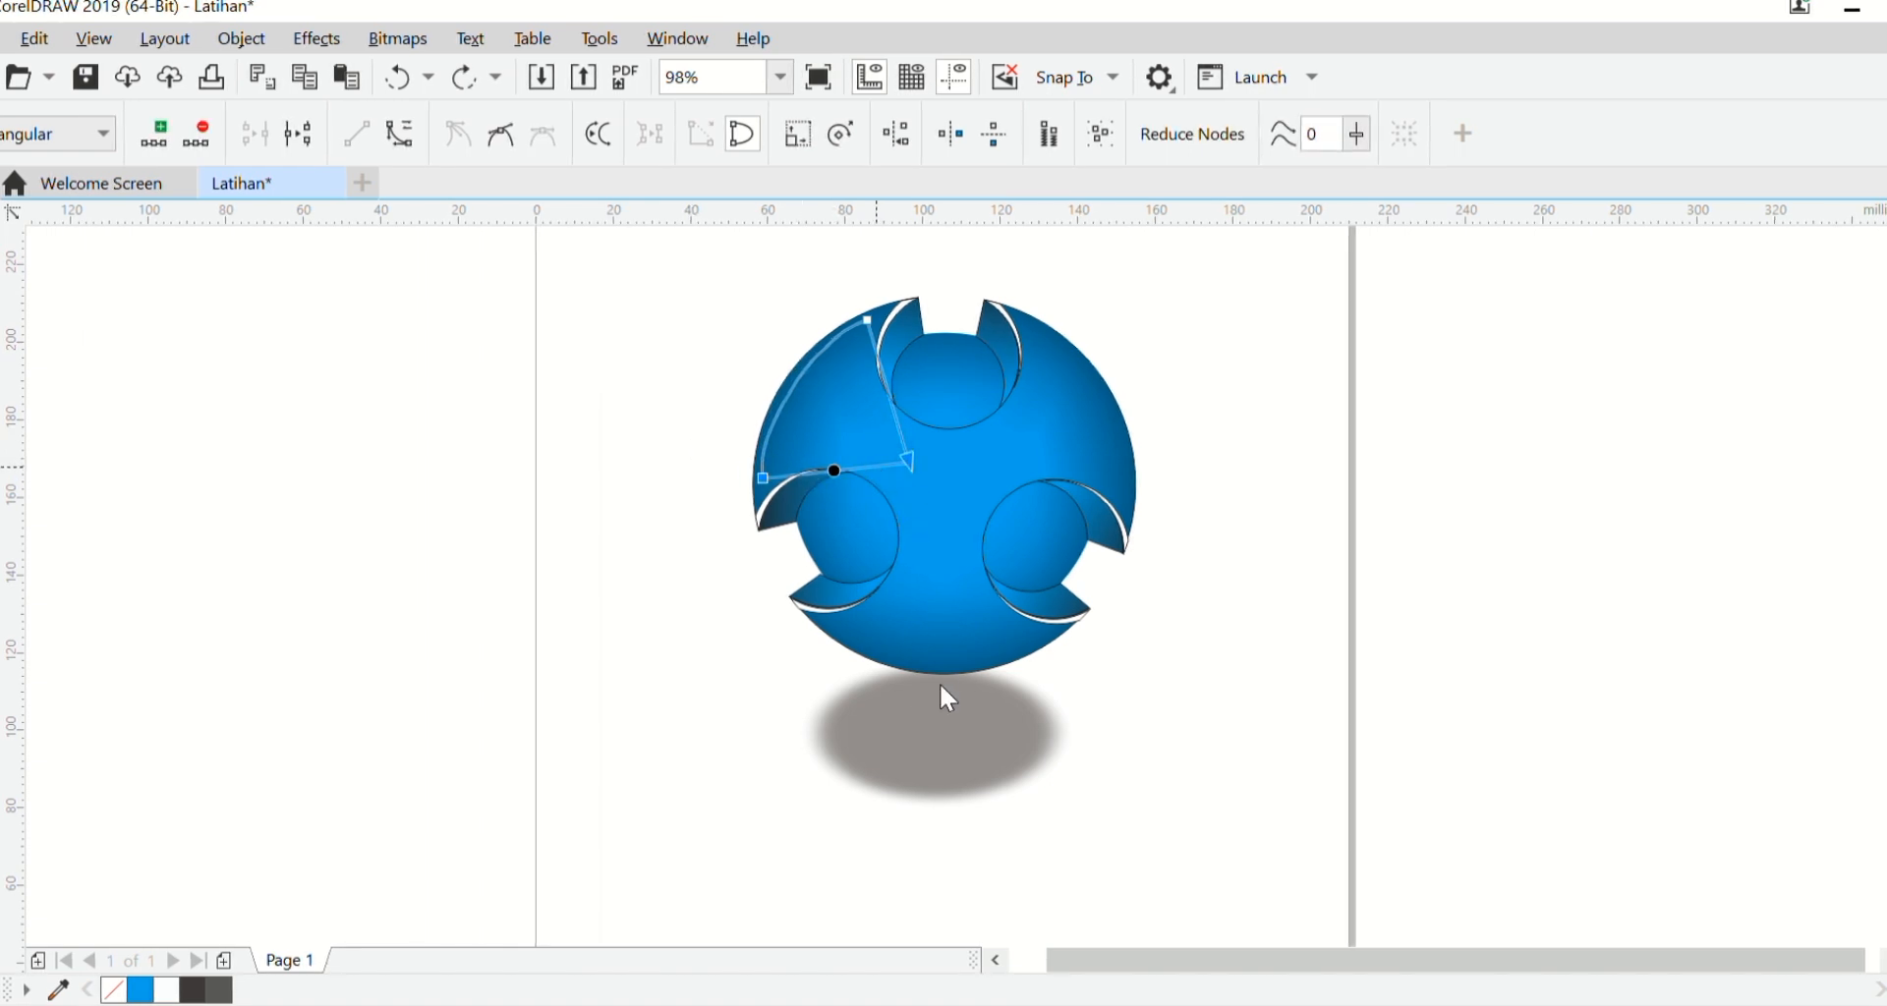
pyautogui.hotkey('ctrl', 'shift', 'z')
pyautogui.click(841, 472)
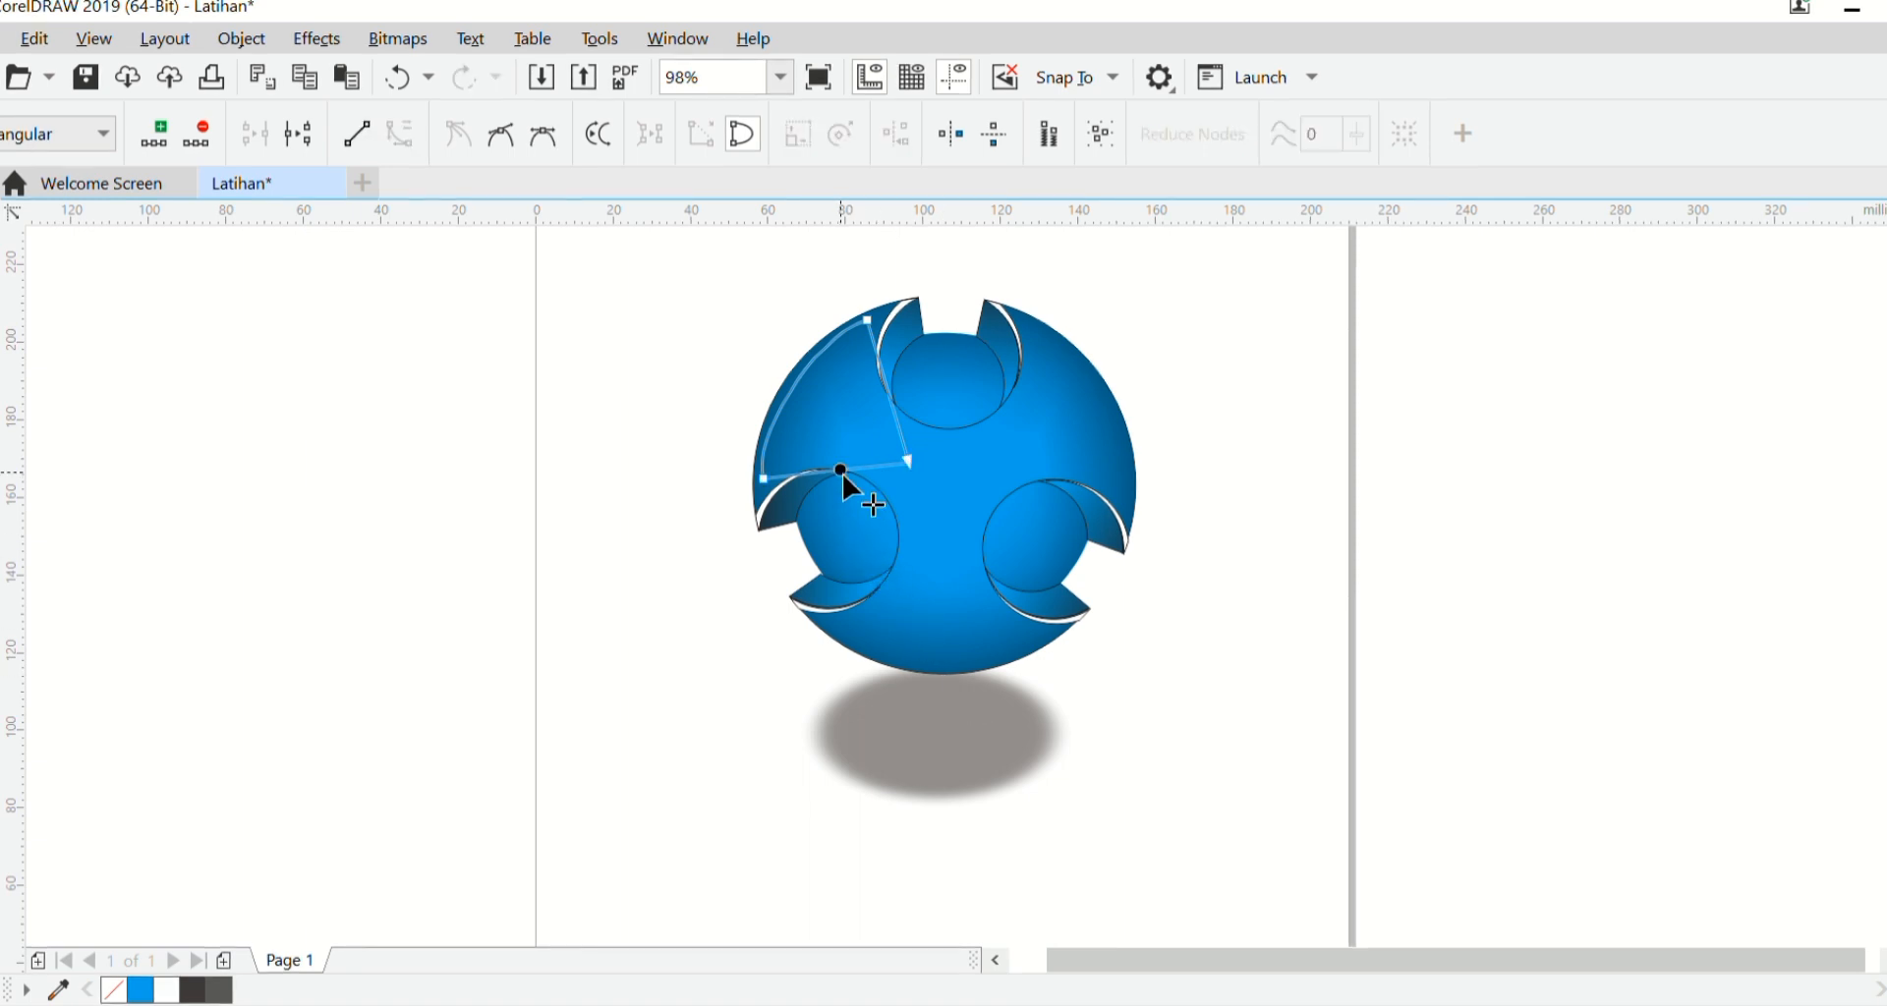
pyautogui.moveTo(841, 471); pyautogui.dragTo(836, 454)
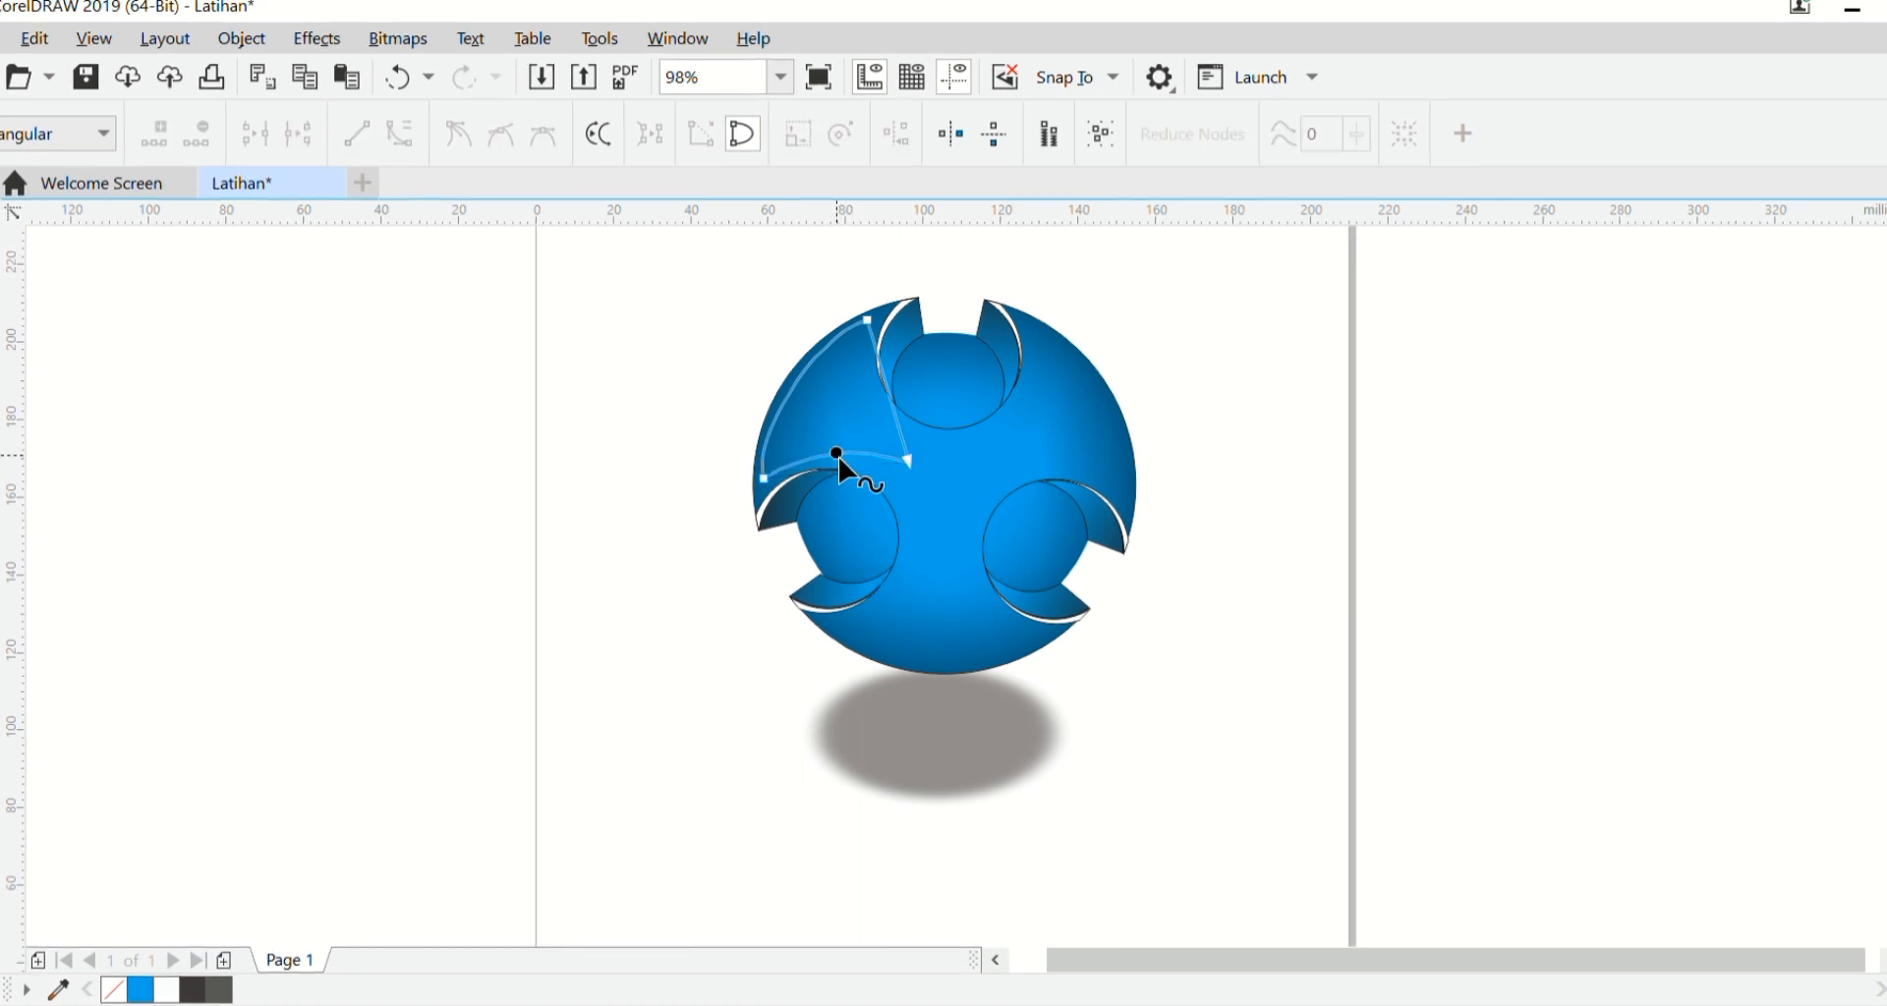
pyautogui.click(896, 410)
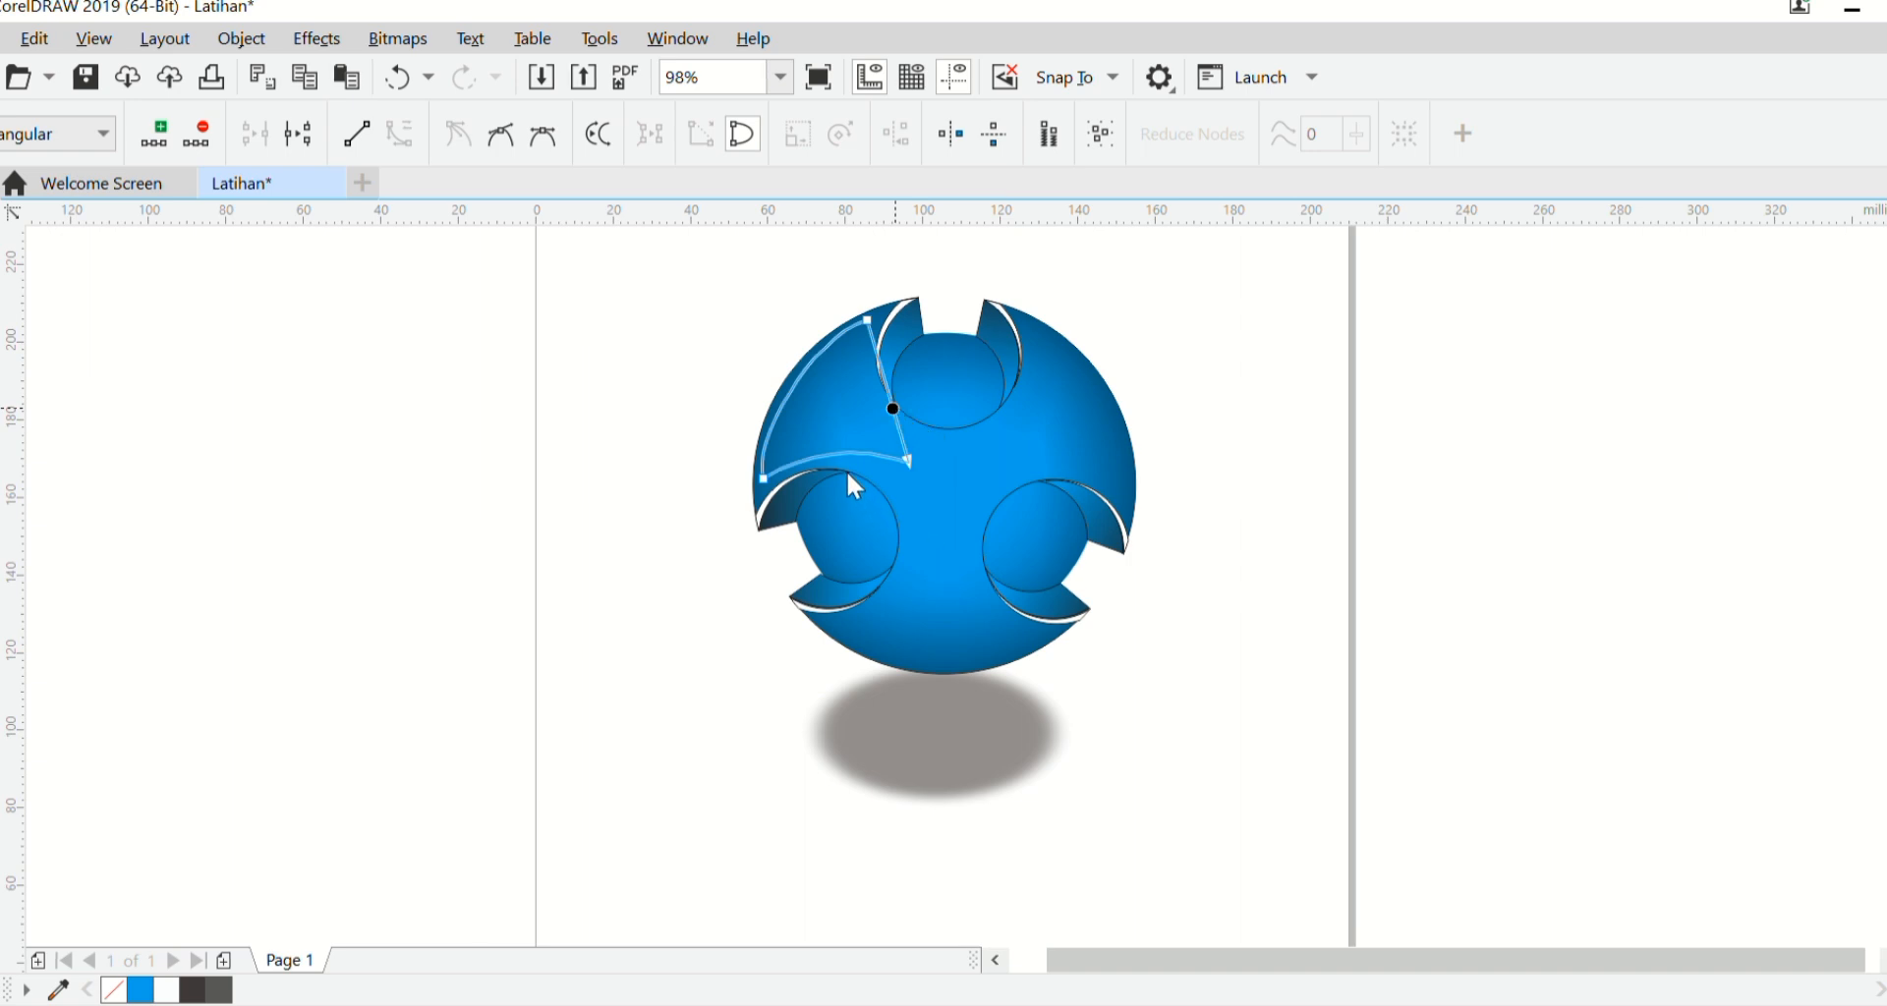
pyautogui.moveTo(894, 411); pyautogui.dragTo(882, 416)
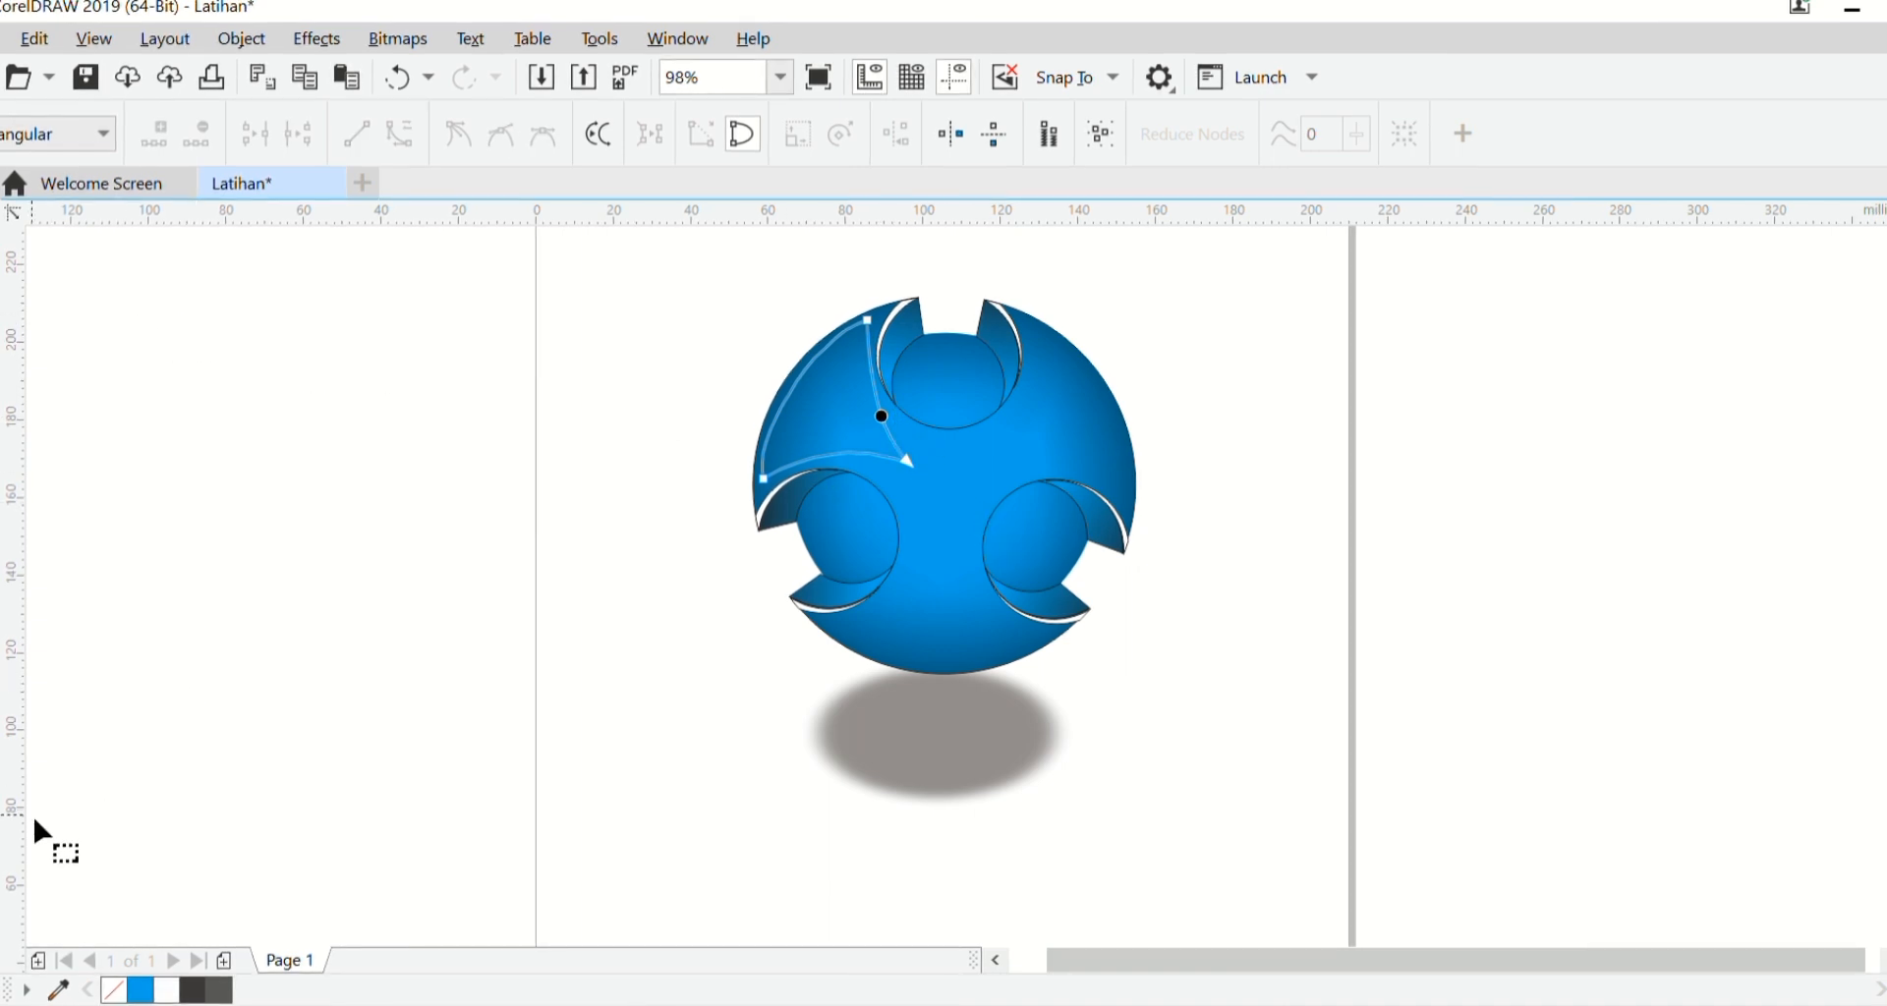
# Step: Fill the curved triangle with a linear black-to-white gradient running from its inner area out past the logo's upper-left rim
pyautogui.click(2, 814)
pyautogui.press('g')
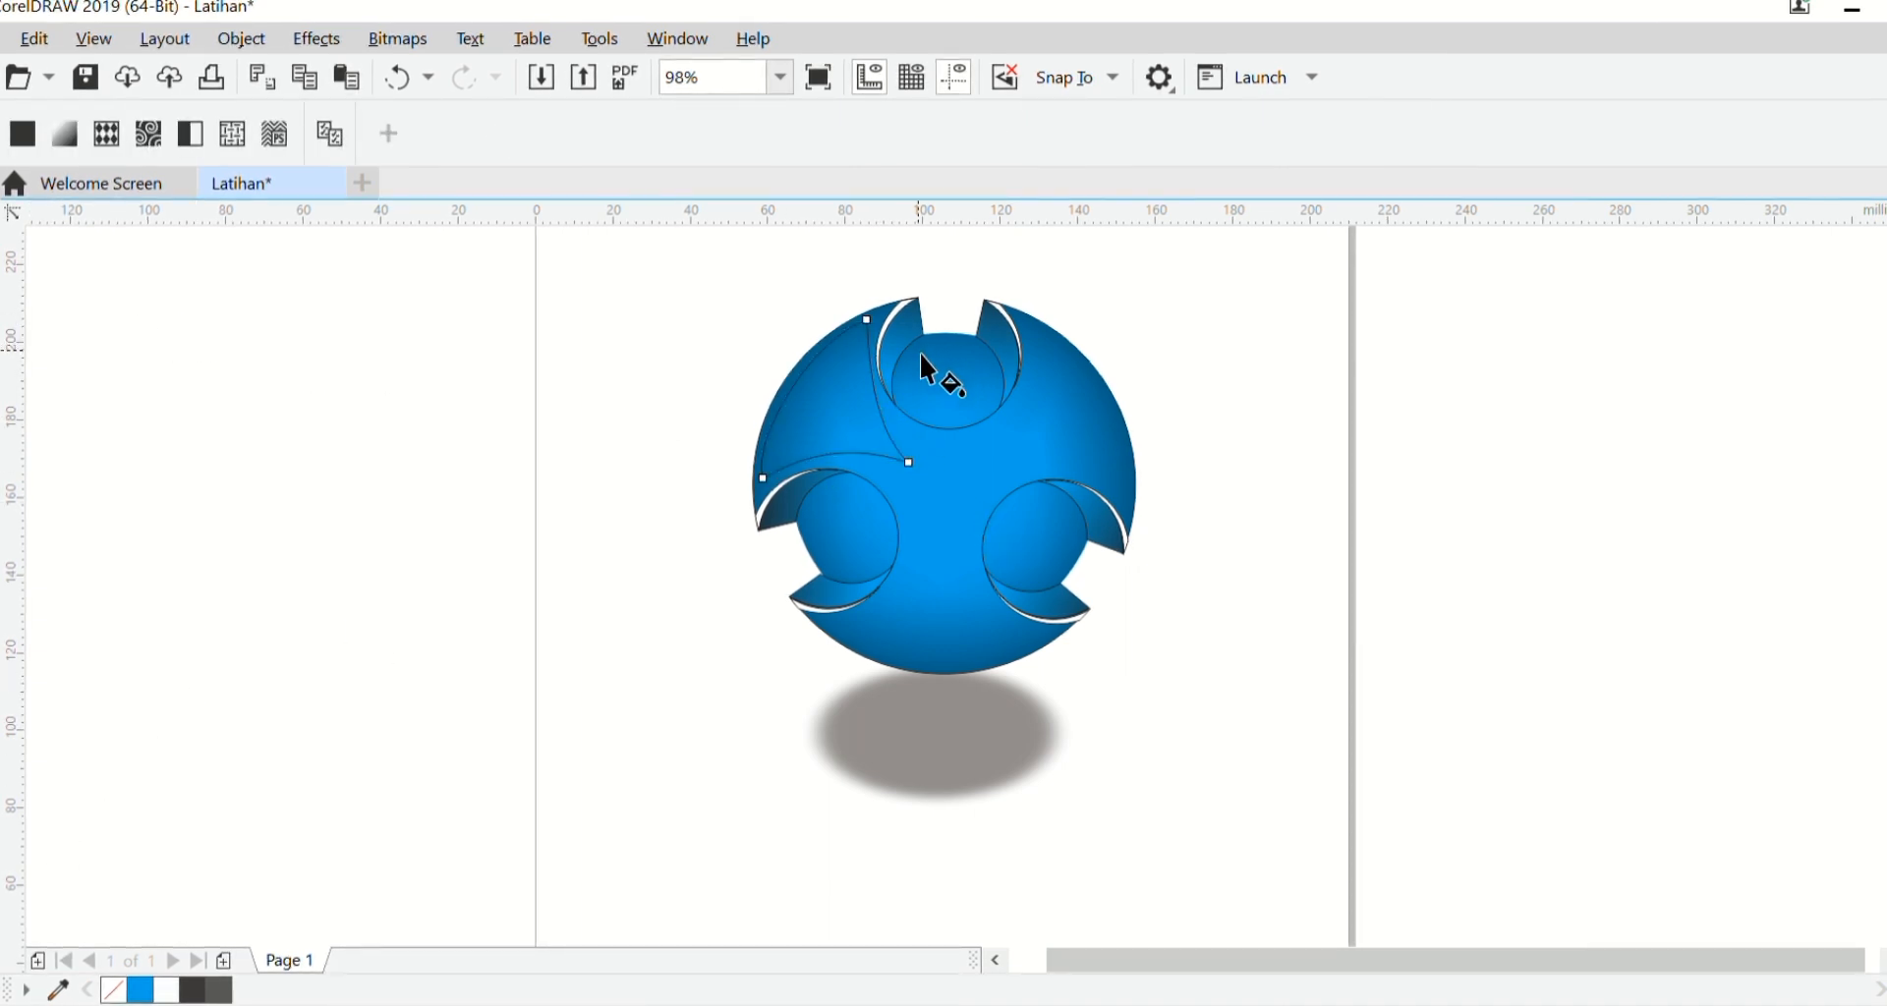
pyautogui.moveTo(757, 408); pyautogui.dragTo(645, 415)
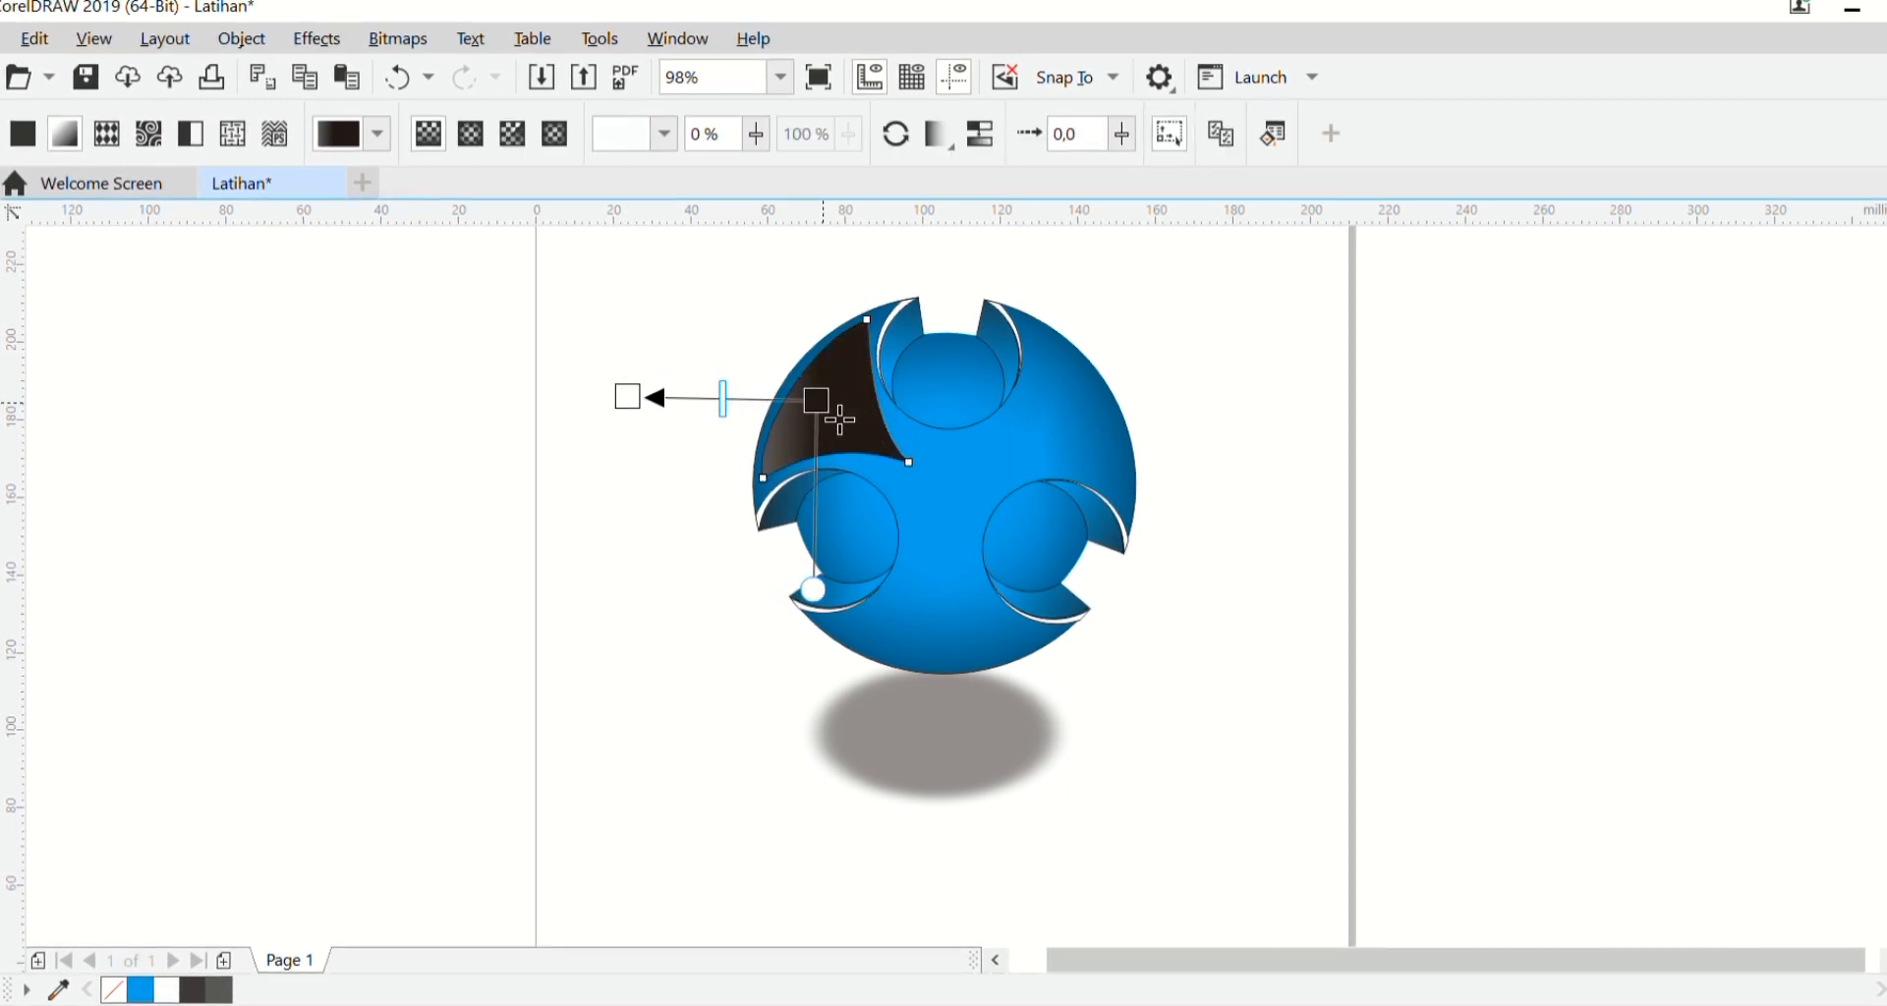
pyautogui.moveTo(831, 413); pyautogui.dragTo(876, 433)
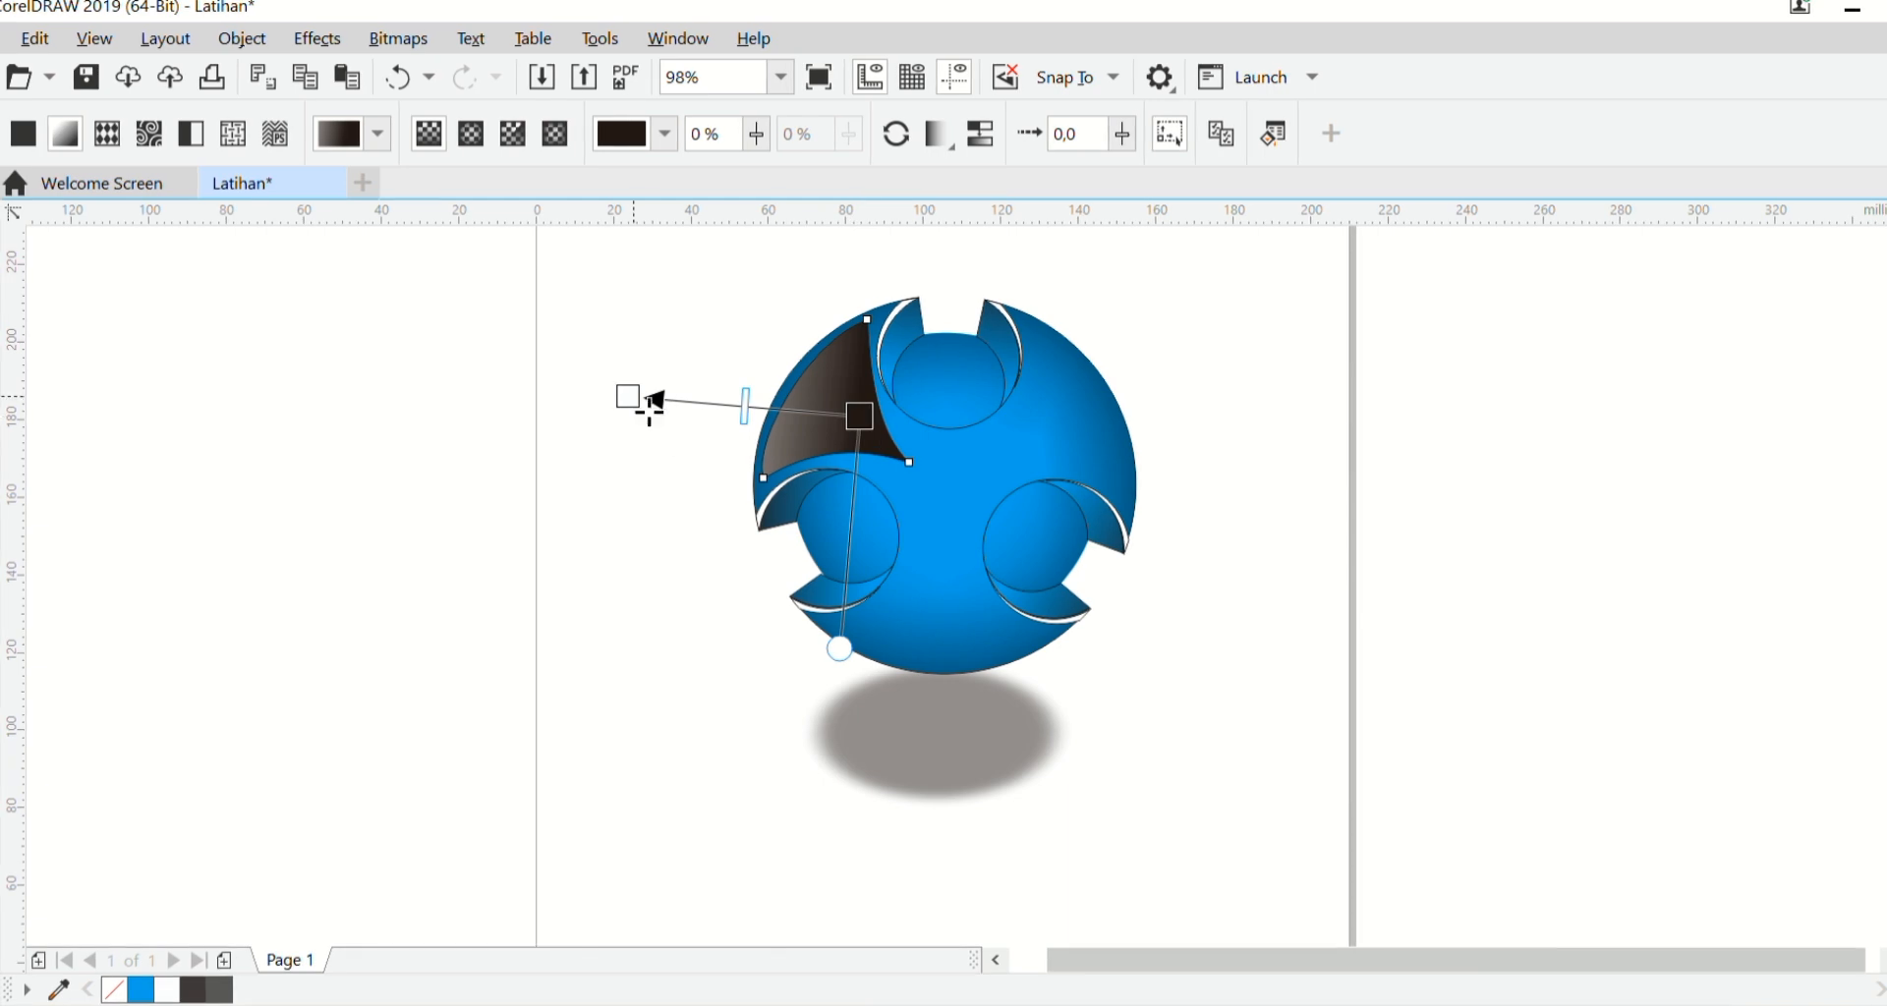
pyautogui.moveTo(641, 408); pyautogui.dragTo(754, 314)
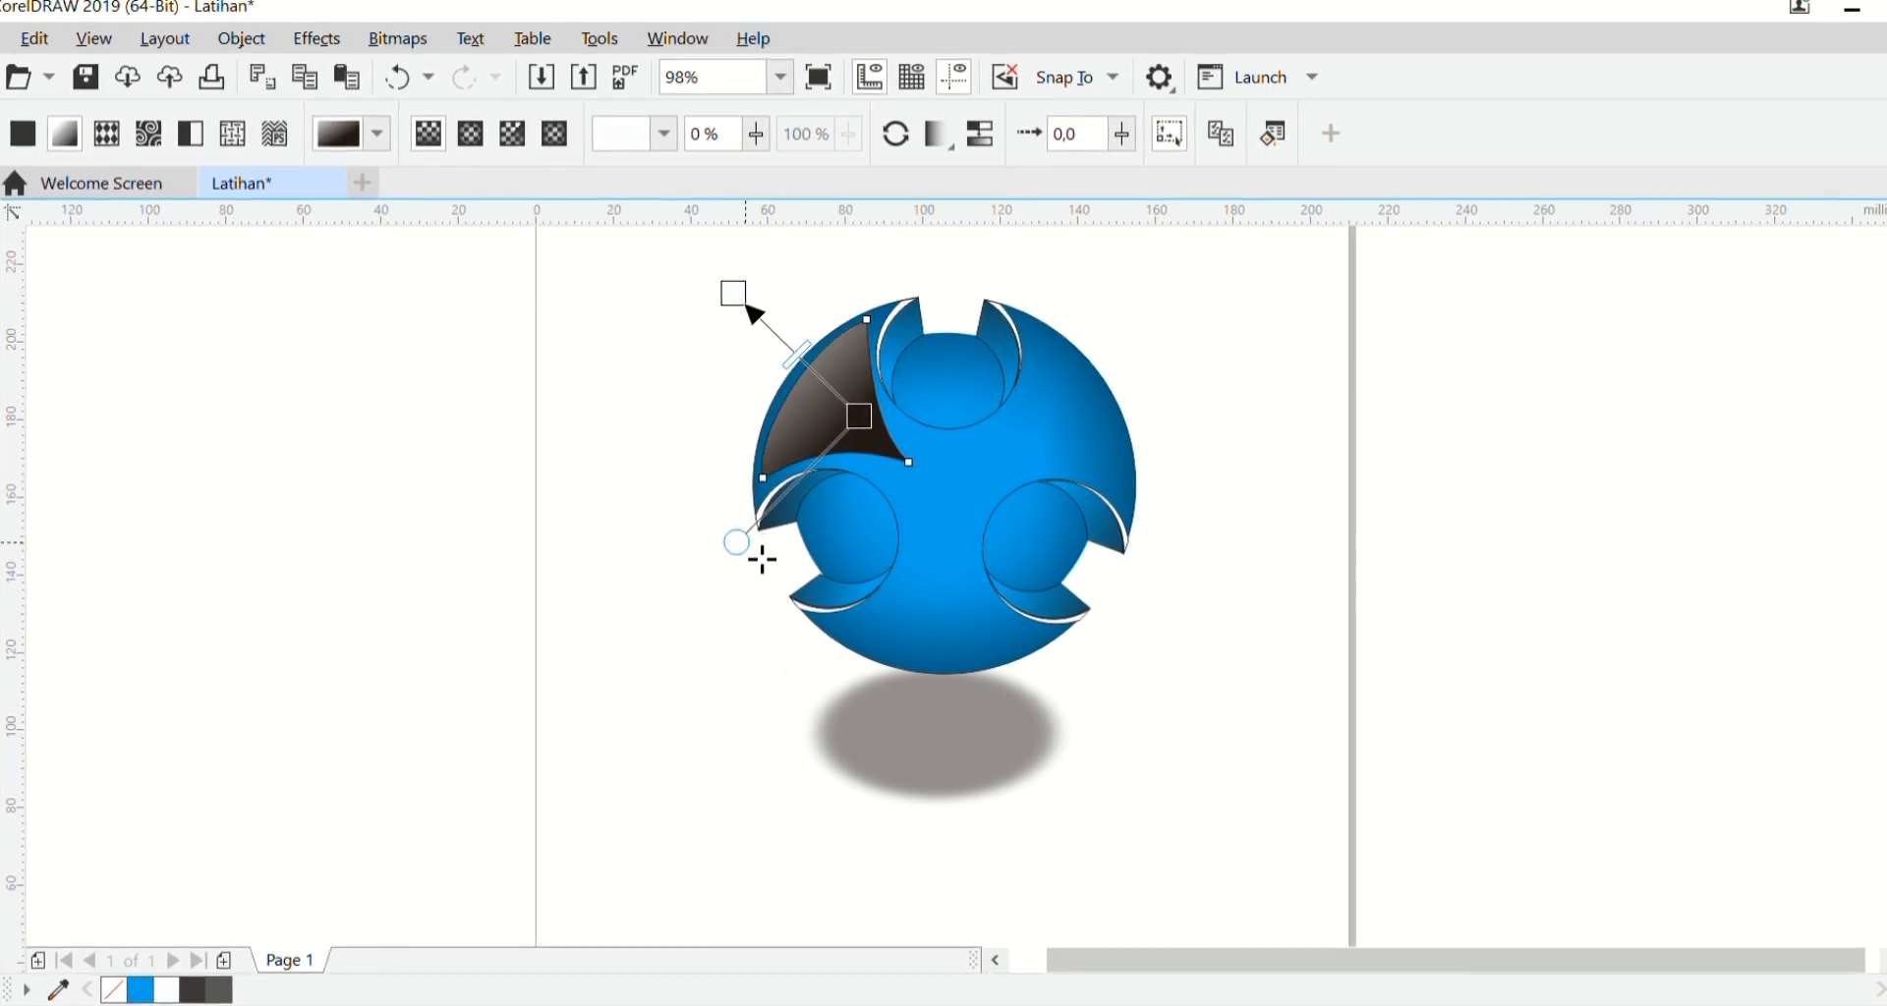
# Step: Skew the upper-left highlight's gradient slightly and recolour its black inner stop to the logo's blue
pyautogui.moveTo(757, 551); pyautogui.dragTo(781, 581)
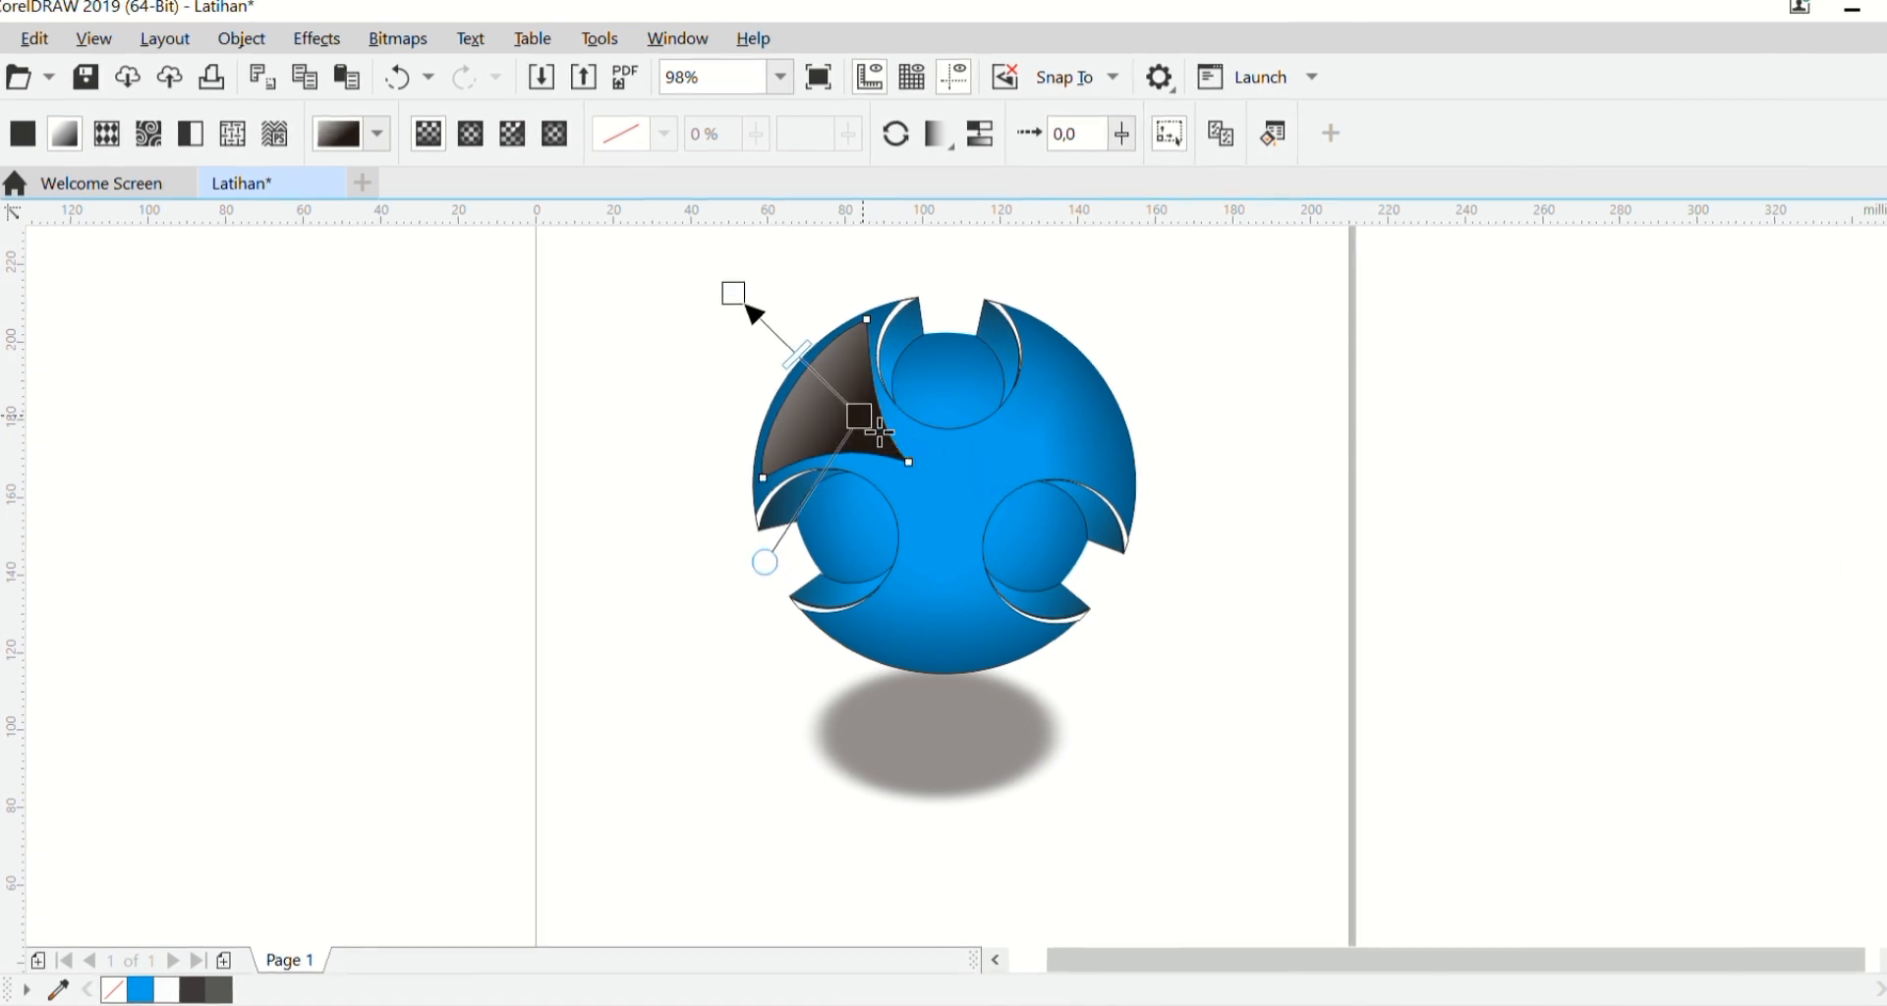
pyautogui.click(865, 420)
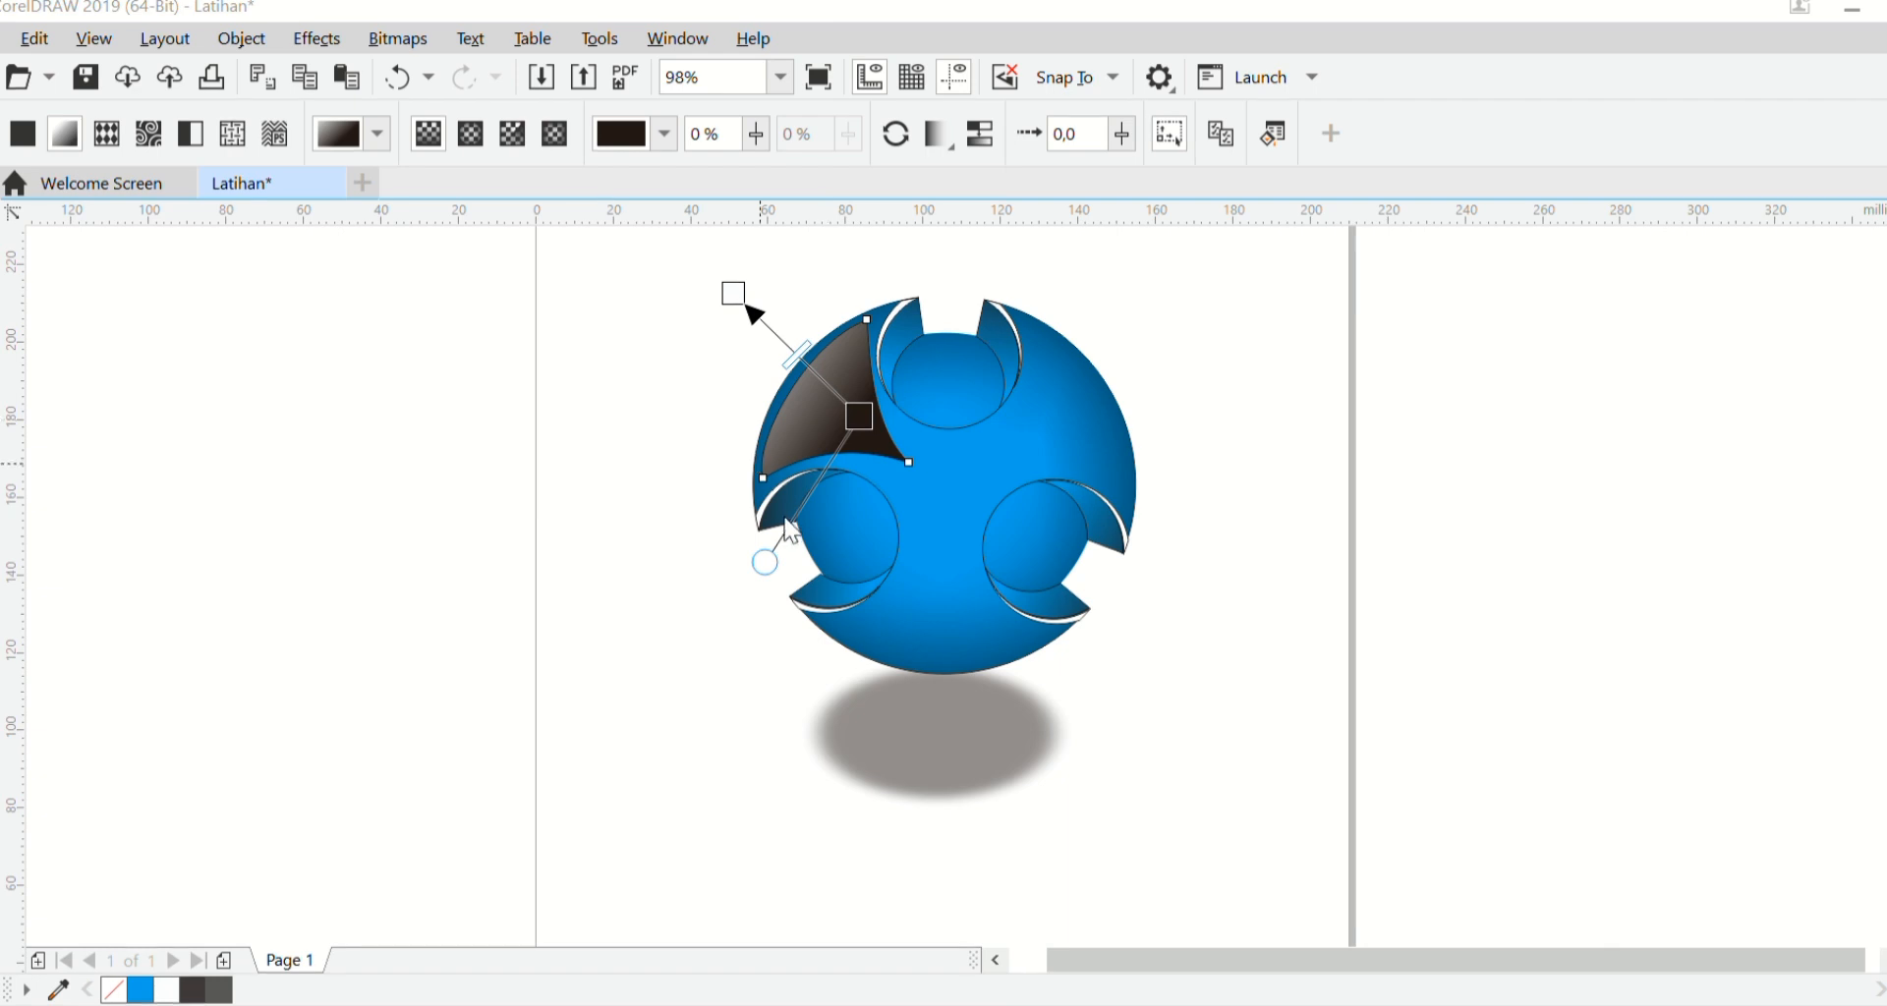
pyautogui.click(878, 660)
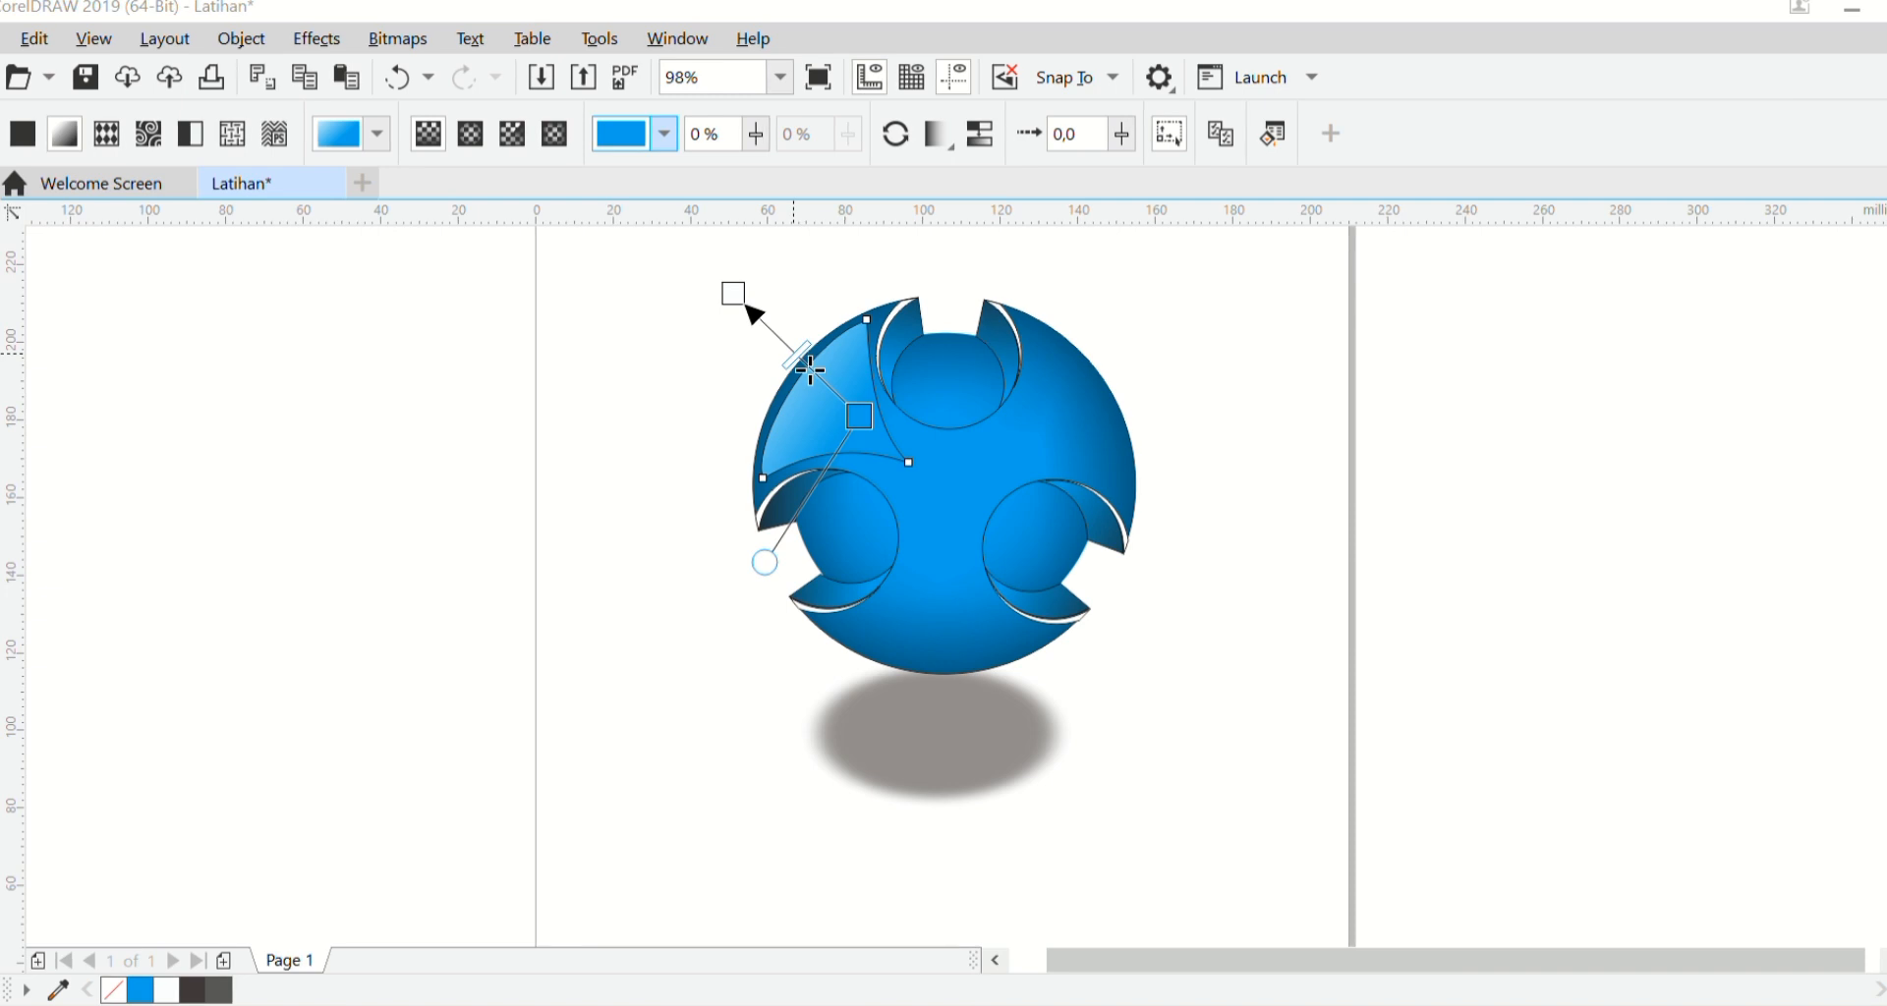
pyautogui.click(1220, 521)
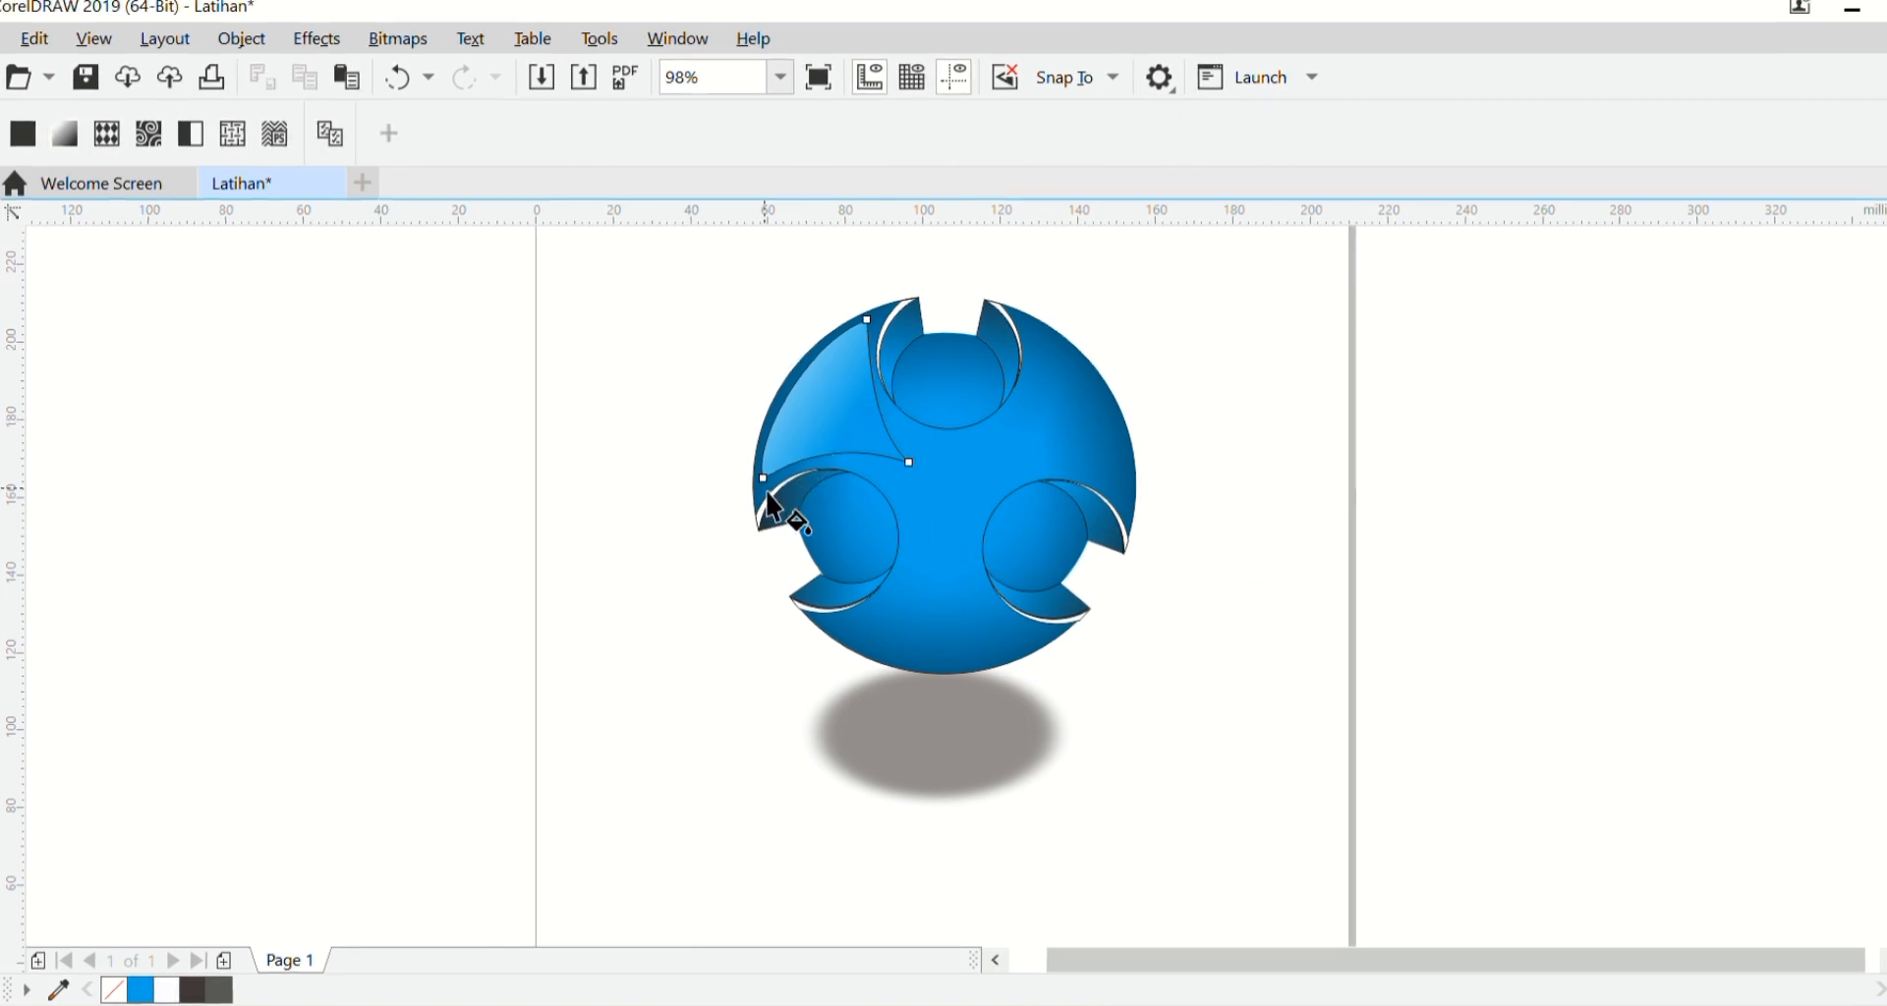
# Step: Fine-tune the lower corner node of the upper-left highlight beside the notch, and remove the highlight's outline
pyautogui.click(2, 274)
pyautogui.click(799, 457)
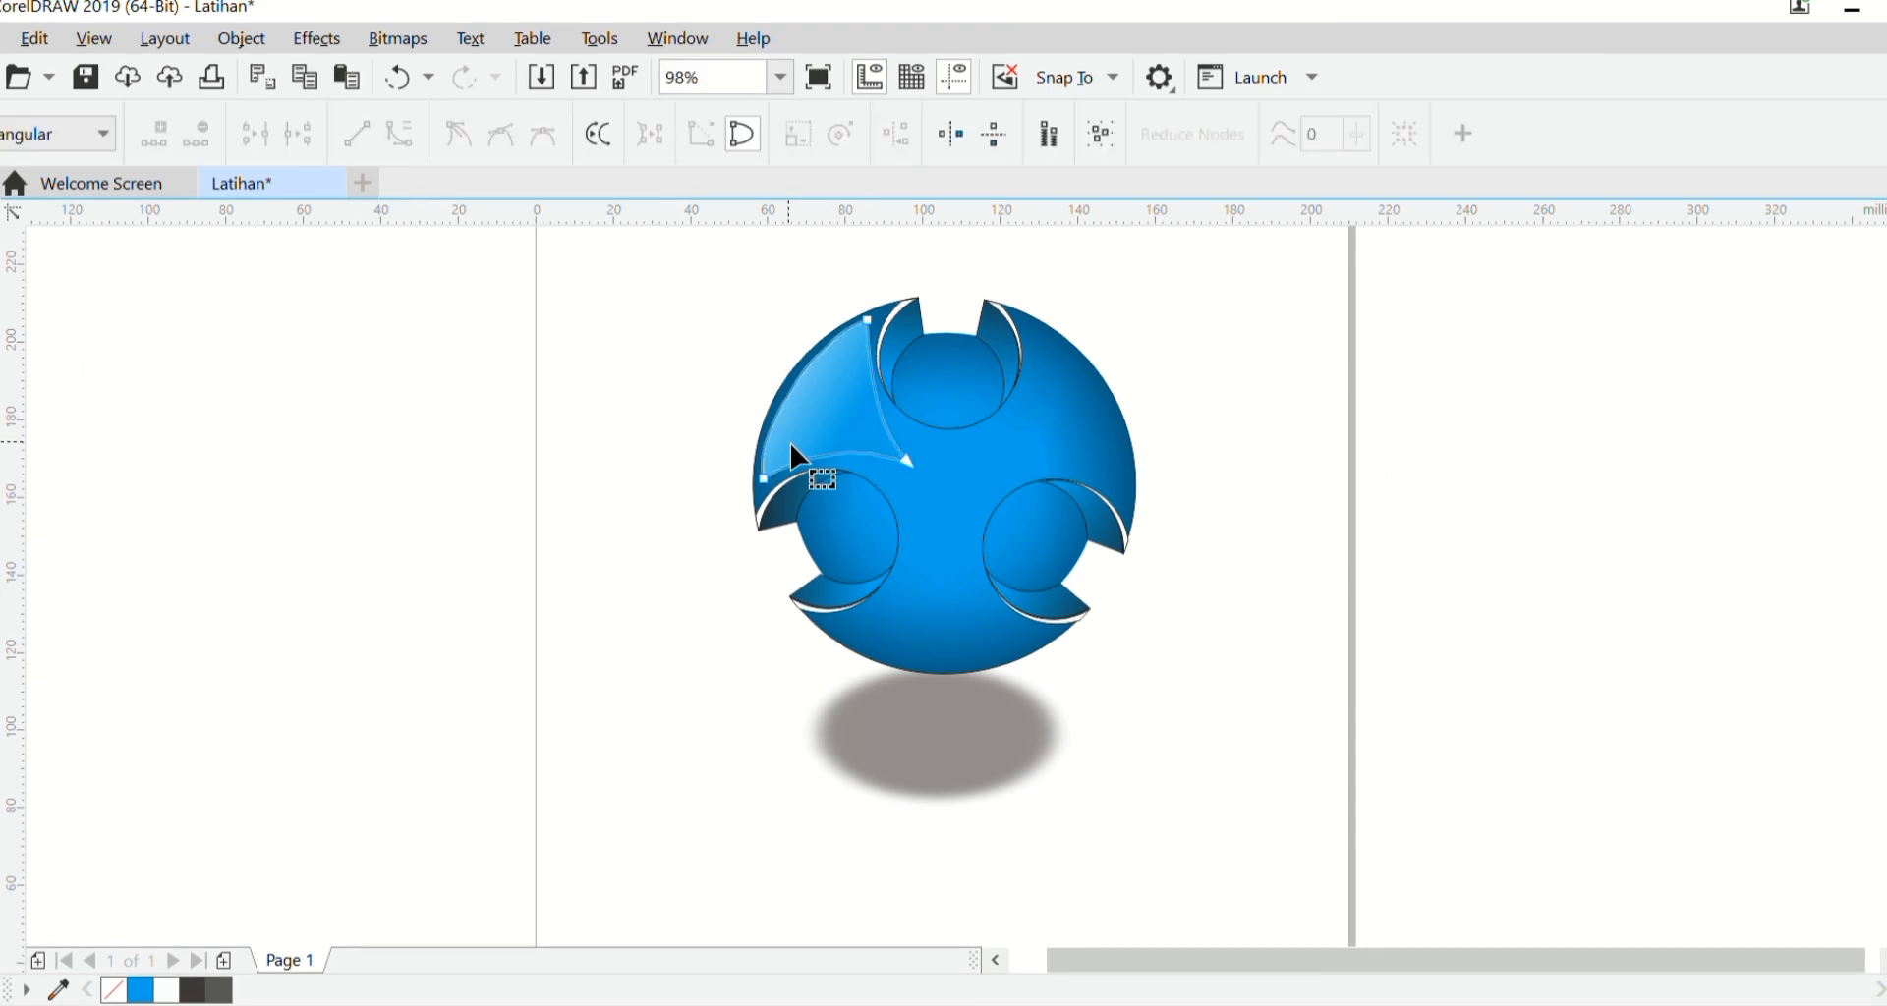
pyautogui.click(766, 497)
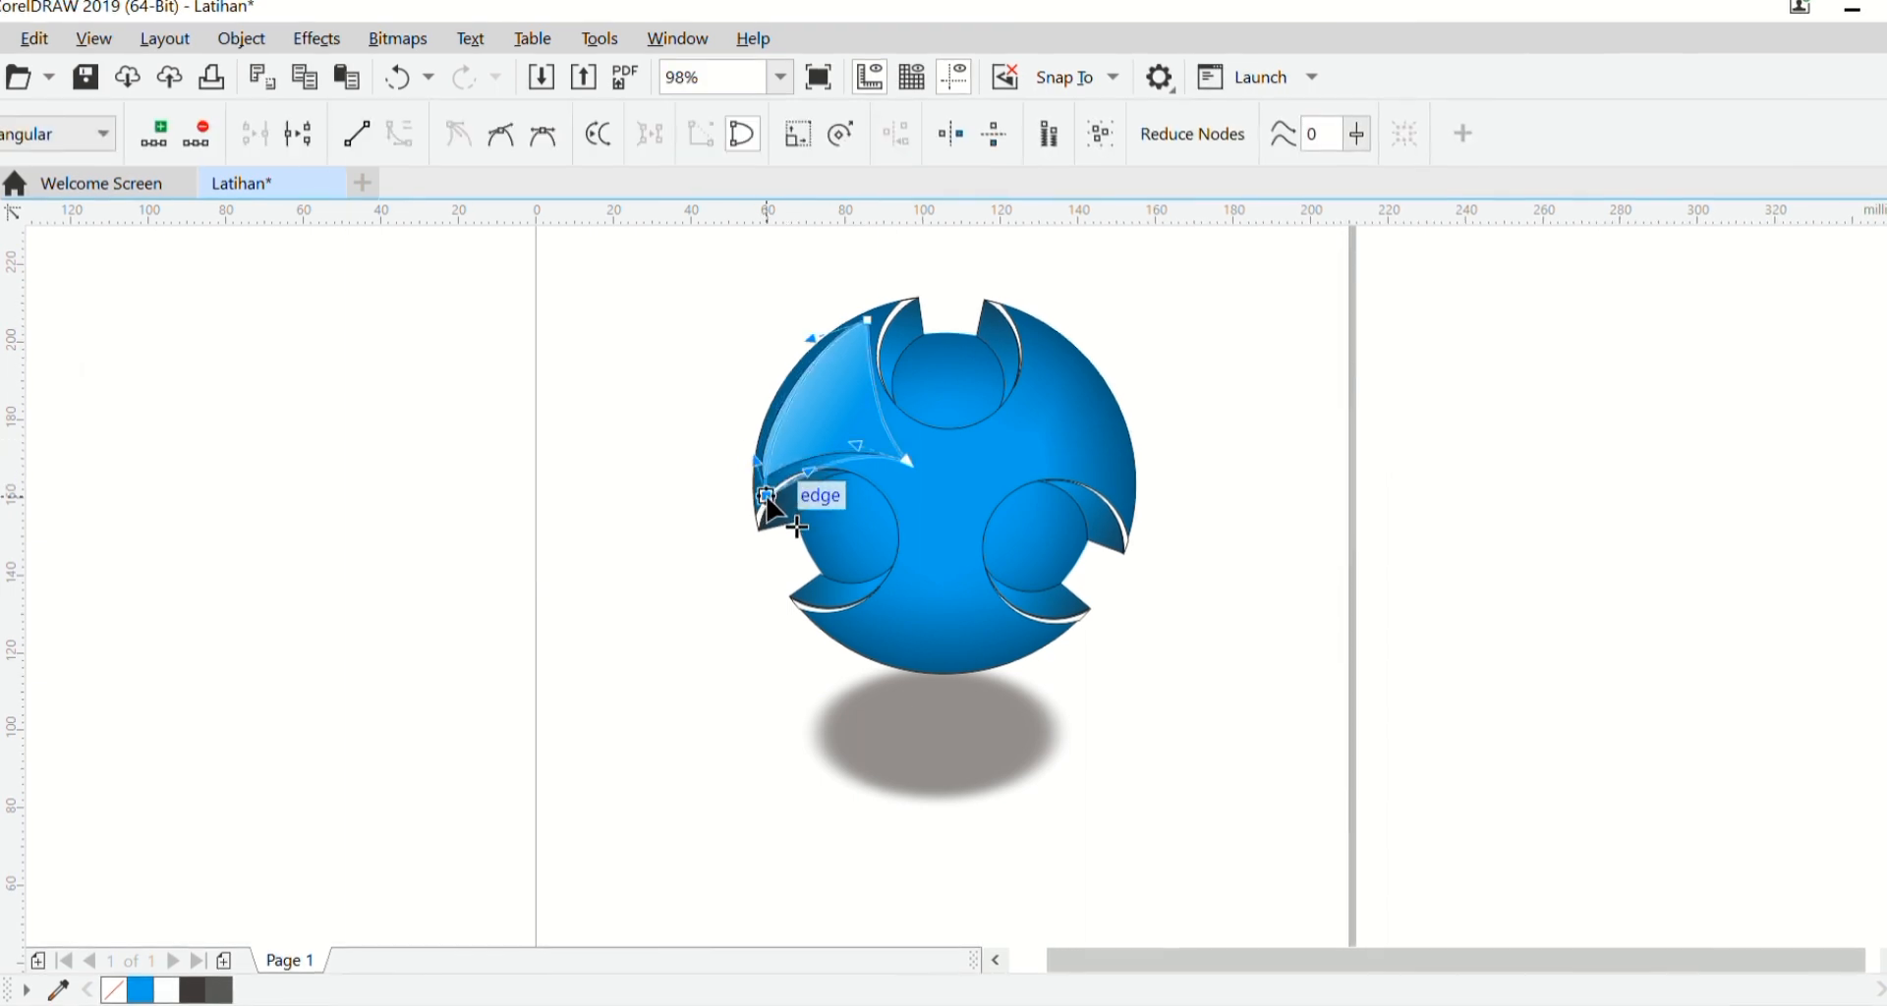
pyautogui.moveTo(765, 490); pyautogui.dragTo(764, 485)
pyautogui.click(1235, 403)
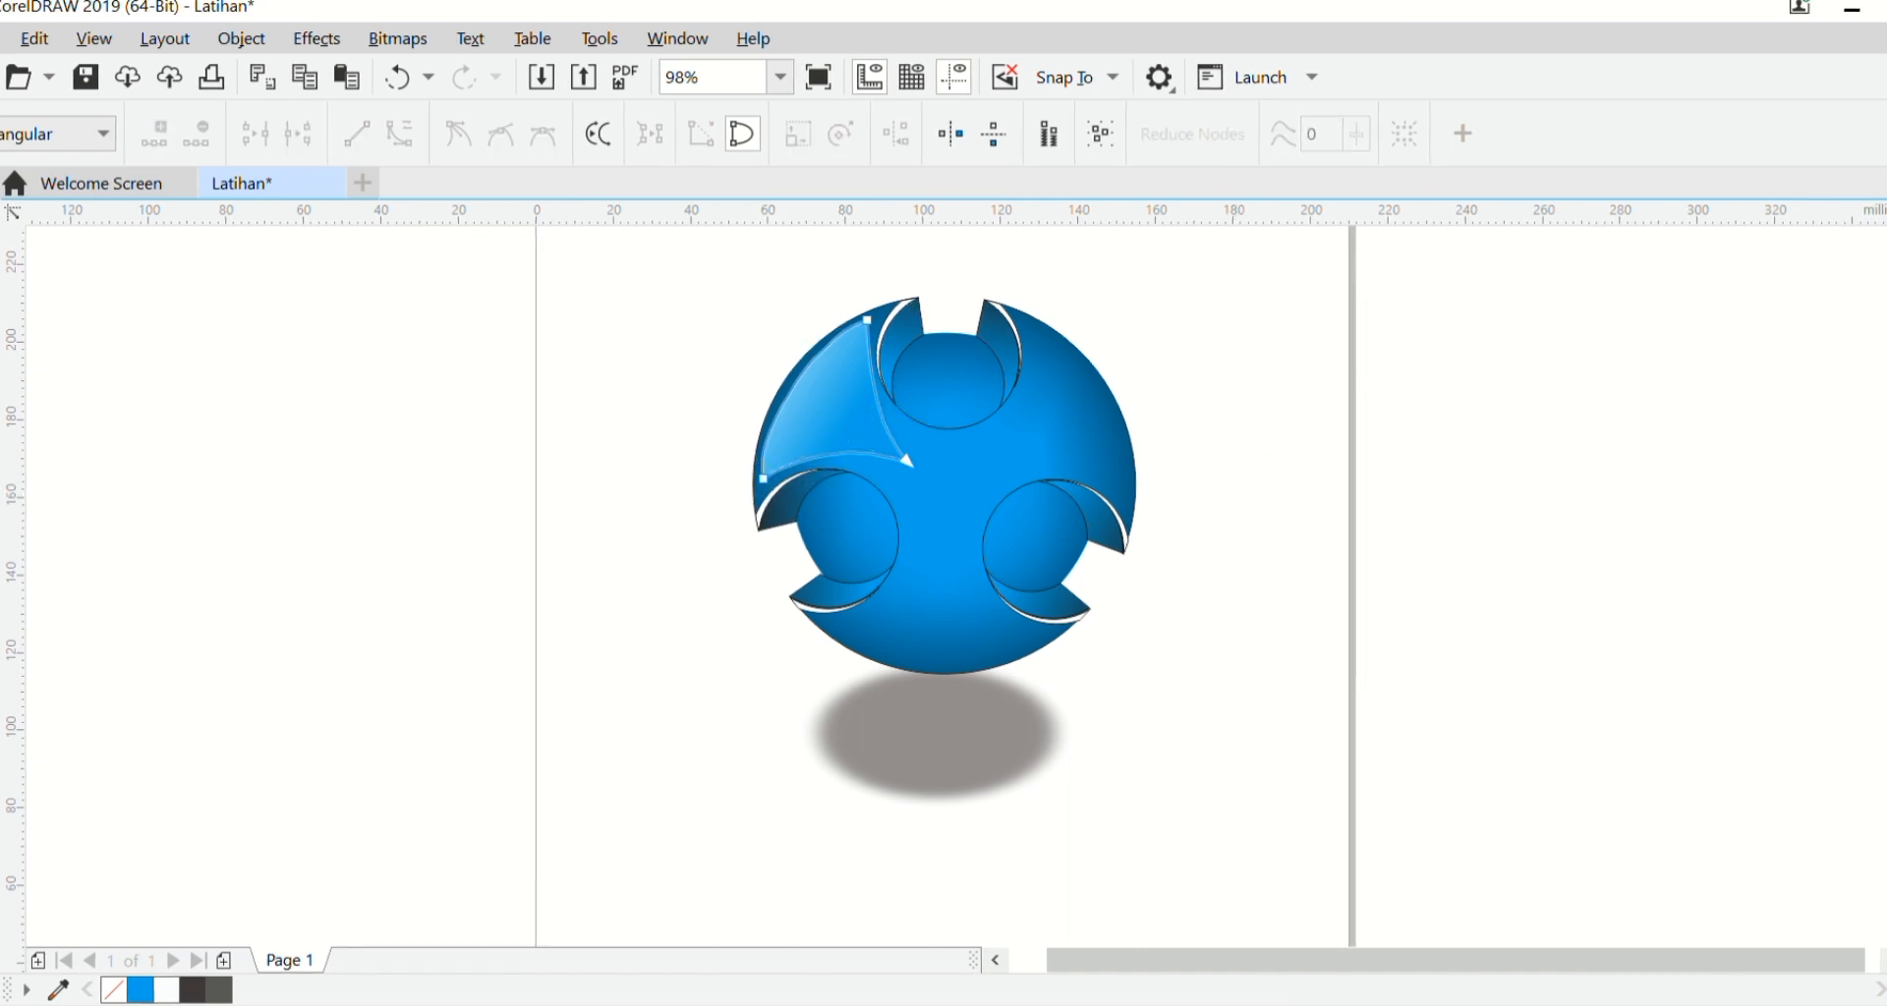
pyautogui.press('space')
pyautogui.rightClick(1882, 246)
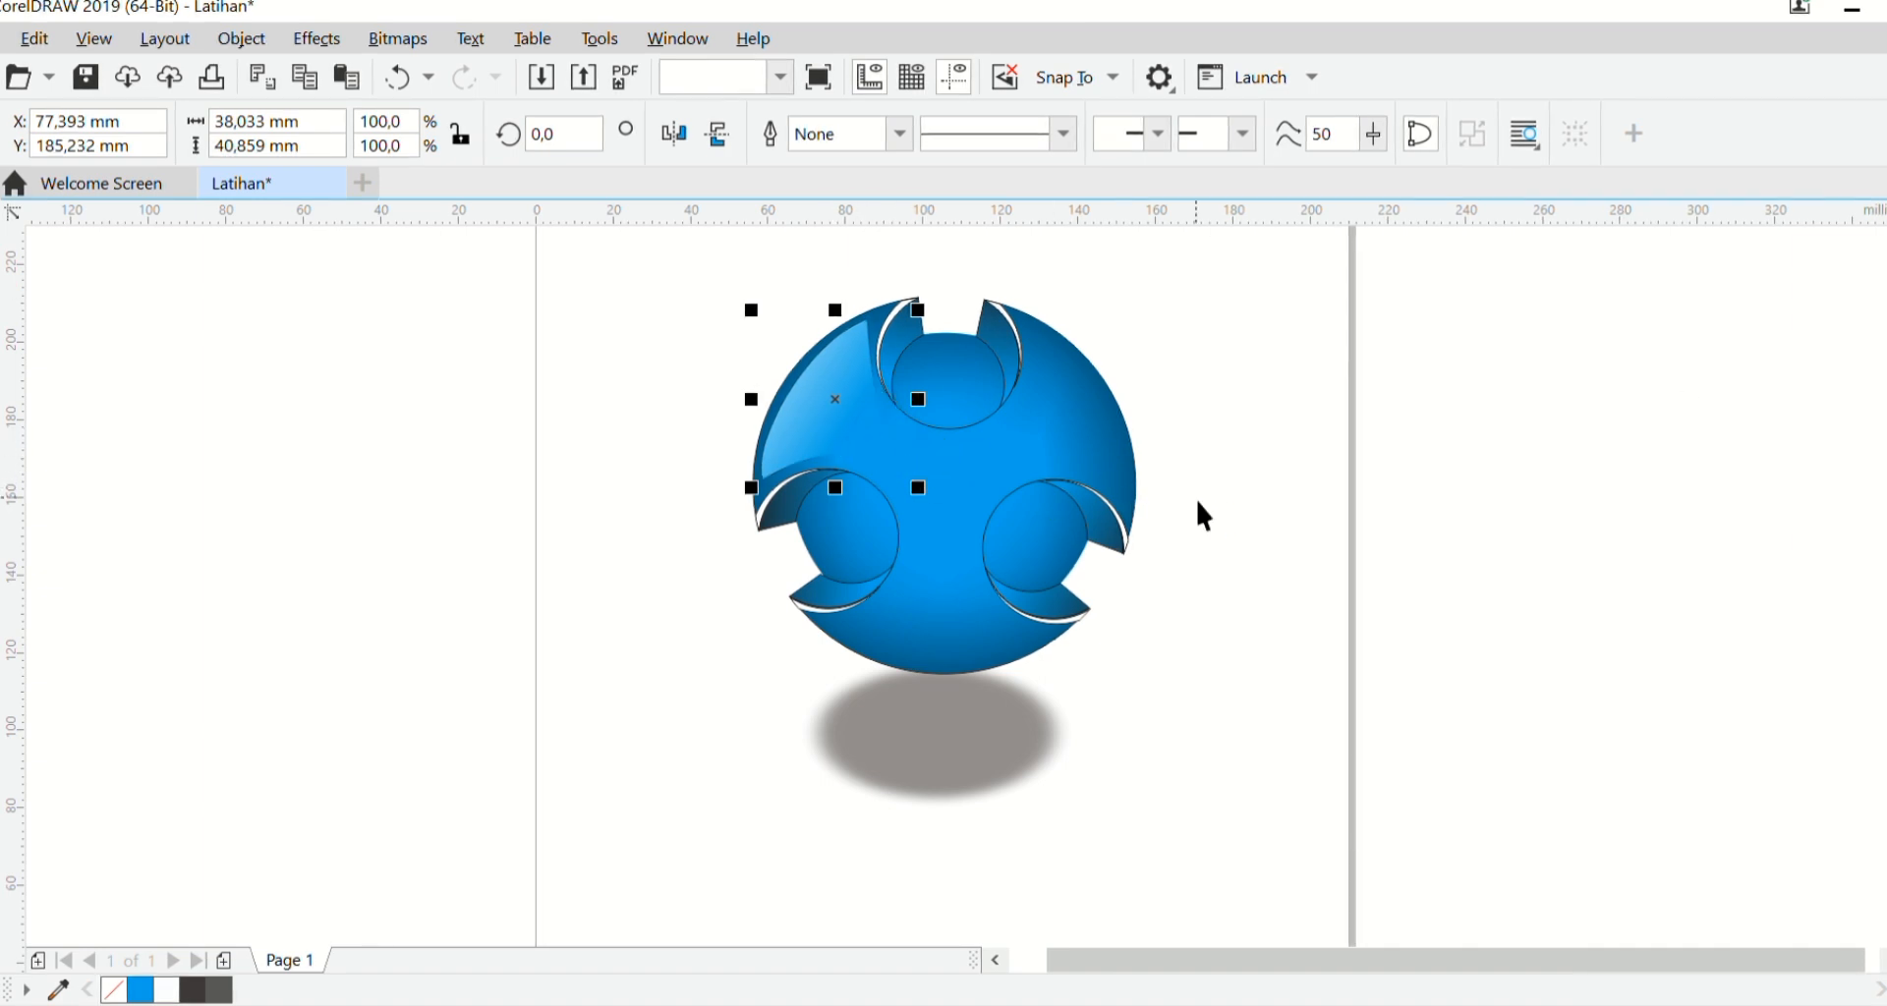
pyautogui.moveTo(844, 442); pyautogui.dragTo(951, 617)
pyautogui.click(952, 617)
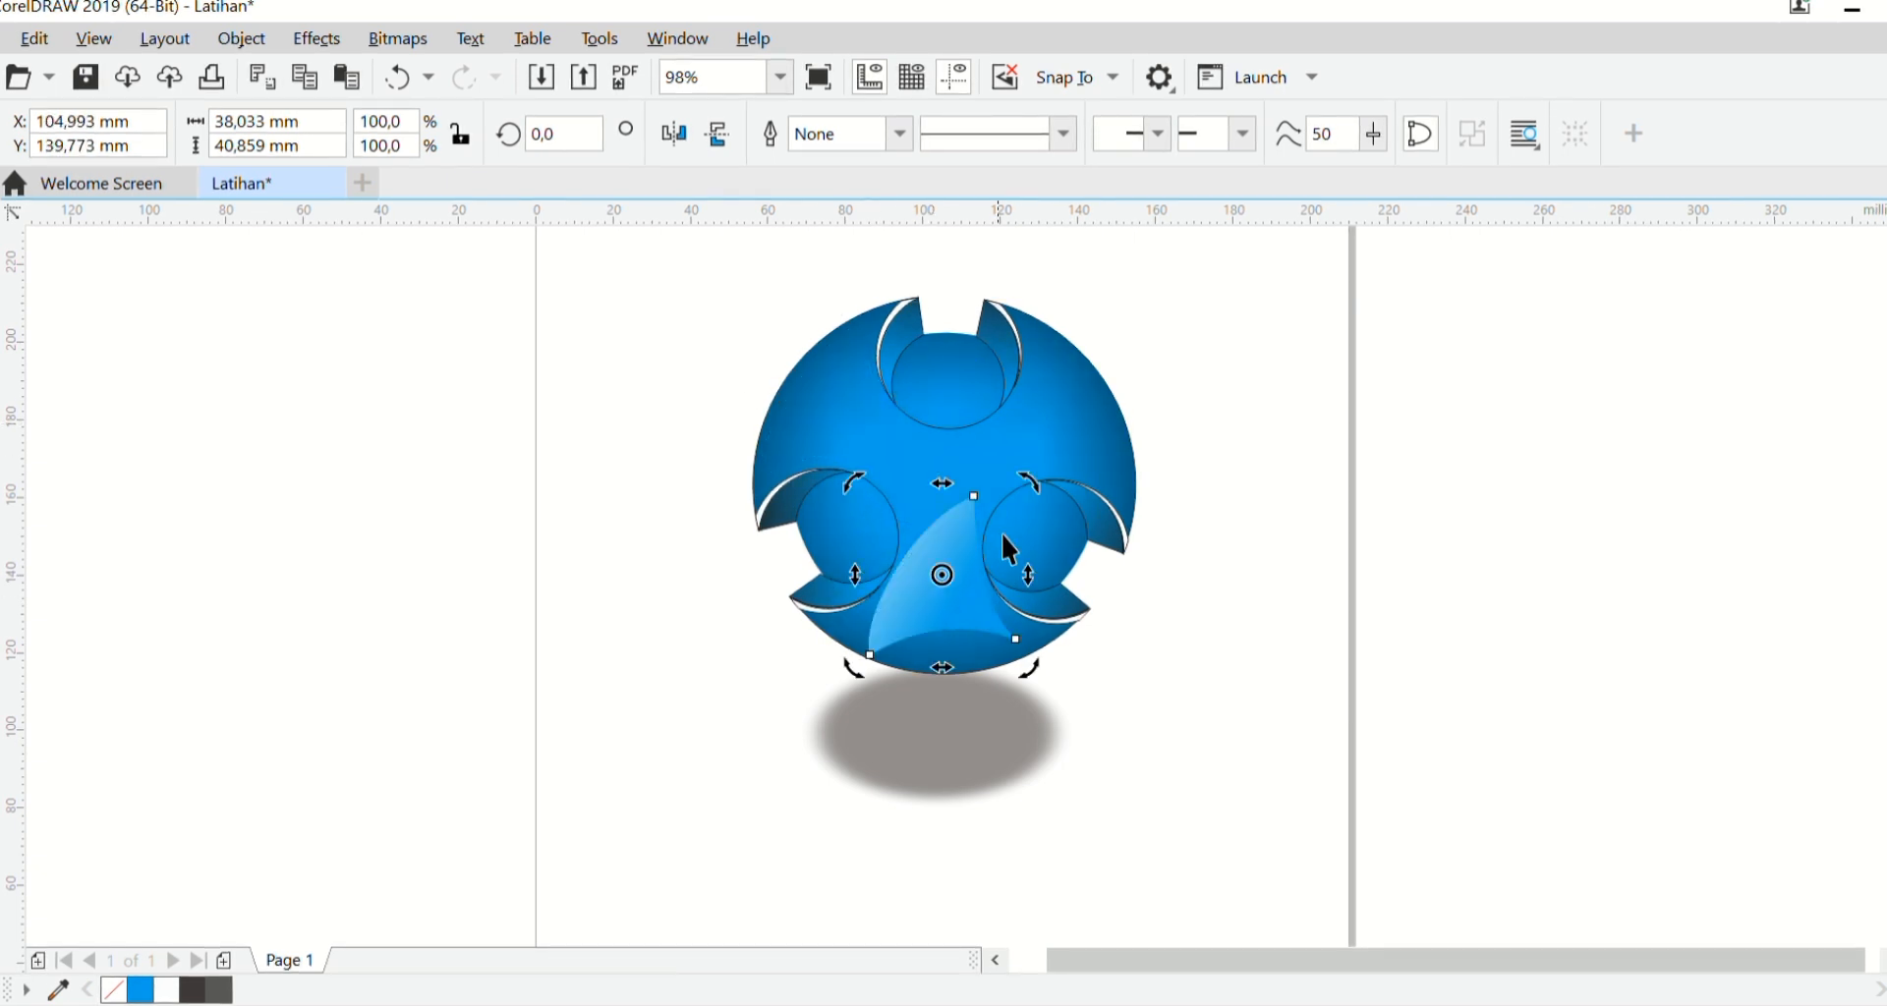
pyautogui.hotkey('ctrl', 'z')
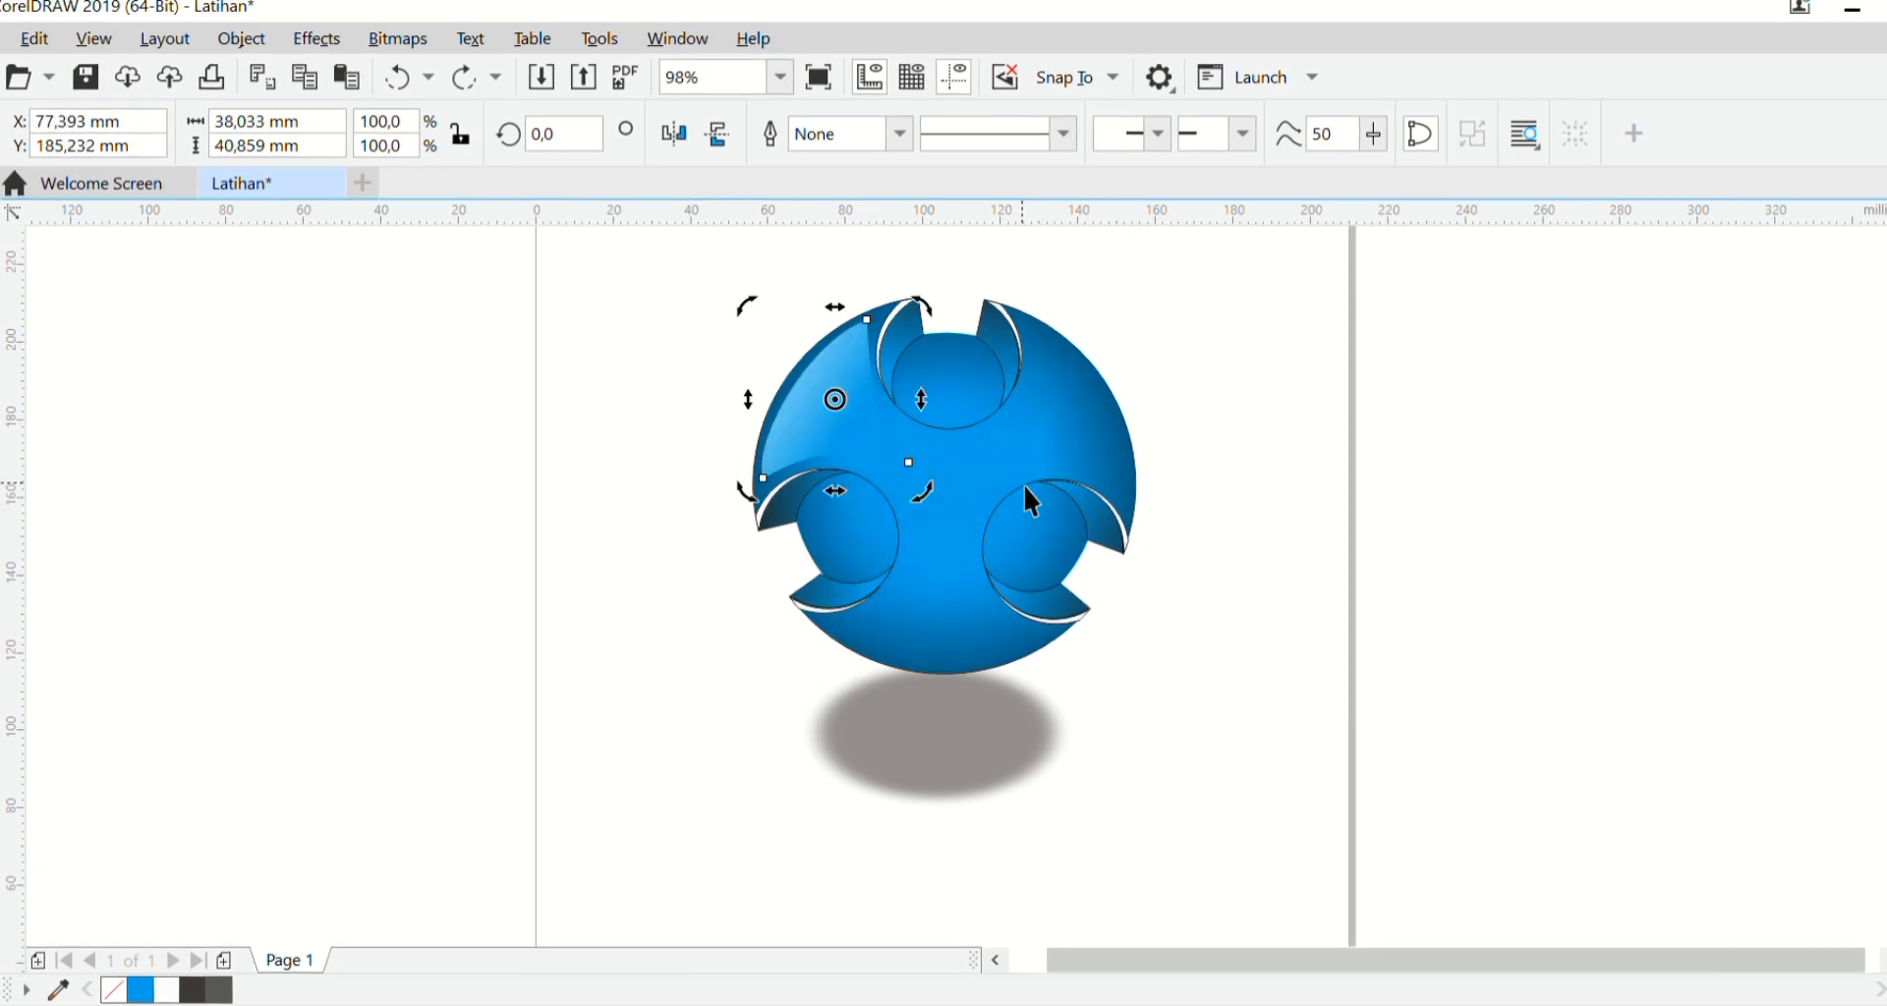
# Step: Copy the upper-left highlight, rotate the copy to about 122.83° and fit it onto the logo's bottom face
pyautogui.click(826, 437)
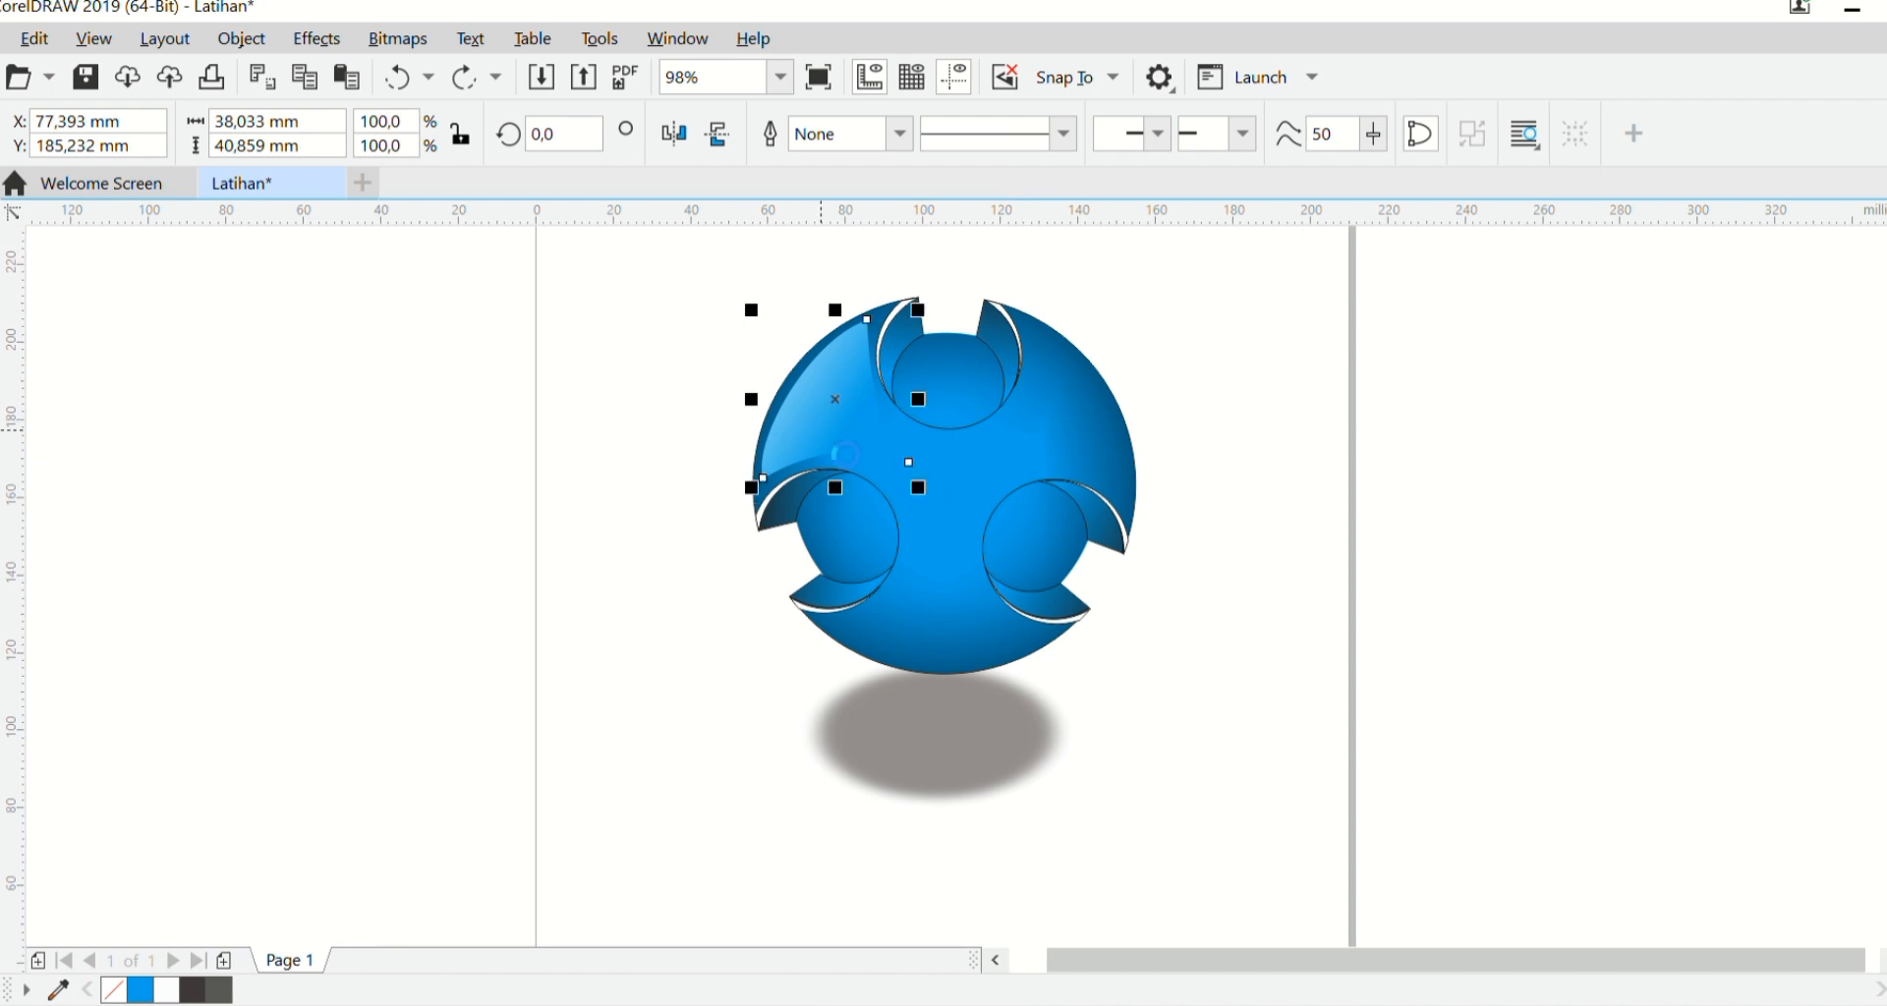
pyautogui.moveTo(838, 448); pyautogui.dragTo(956, 605)
pyautogui.click(965, 562)
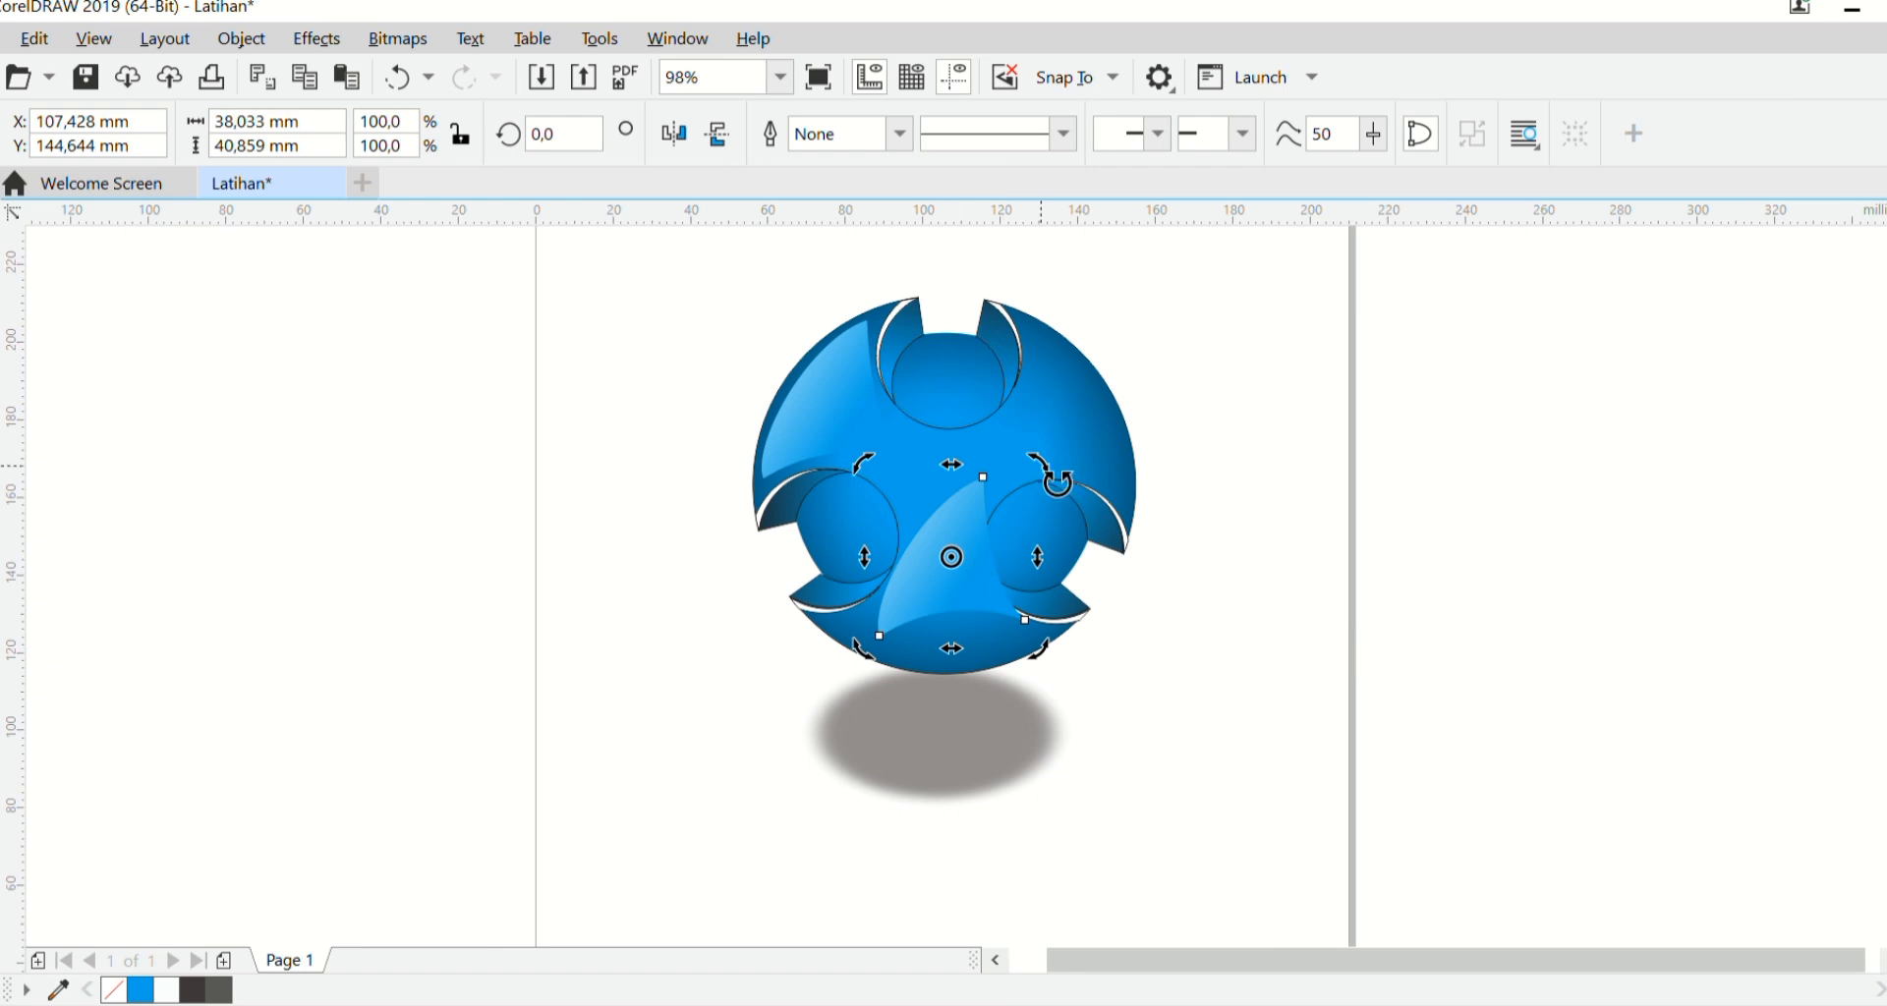
pyautogui.moveTo(1040, 473); pyautogui.dragTo(864, 540)
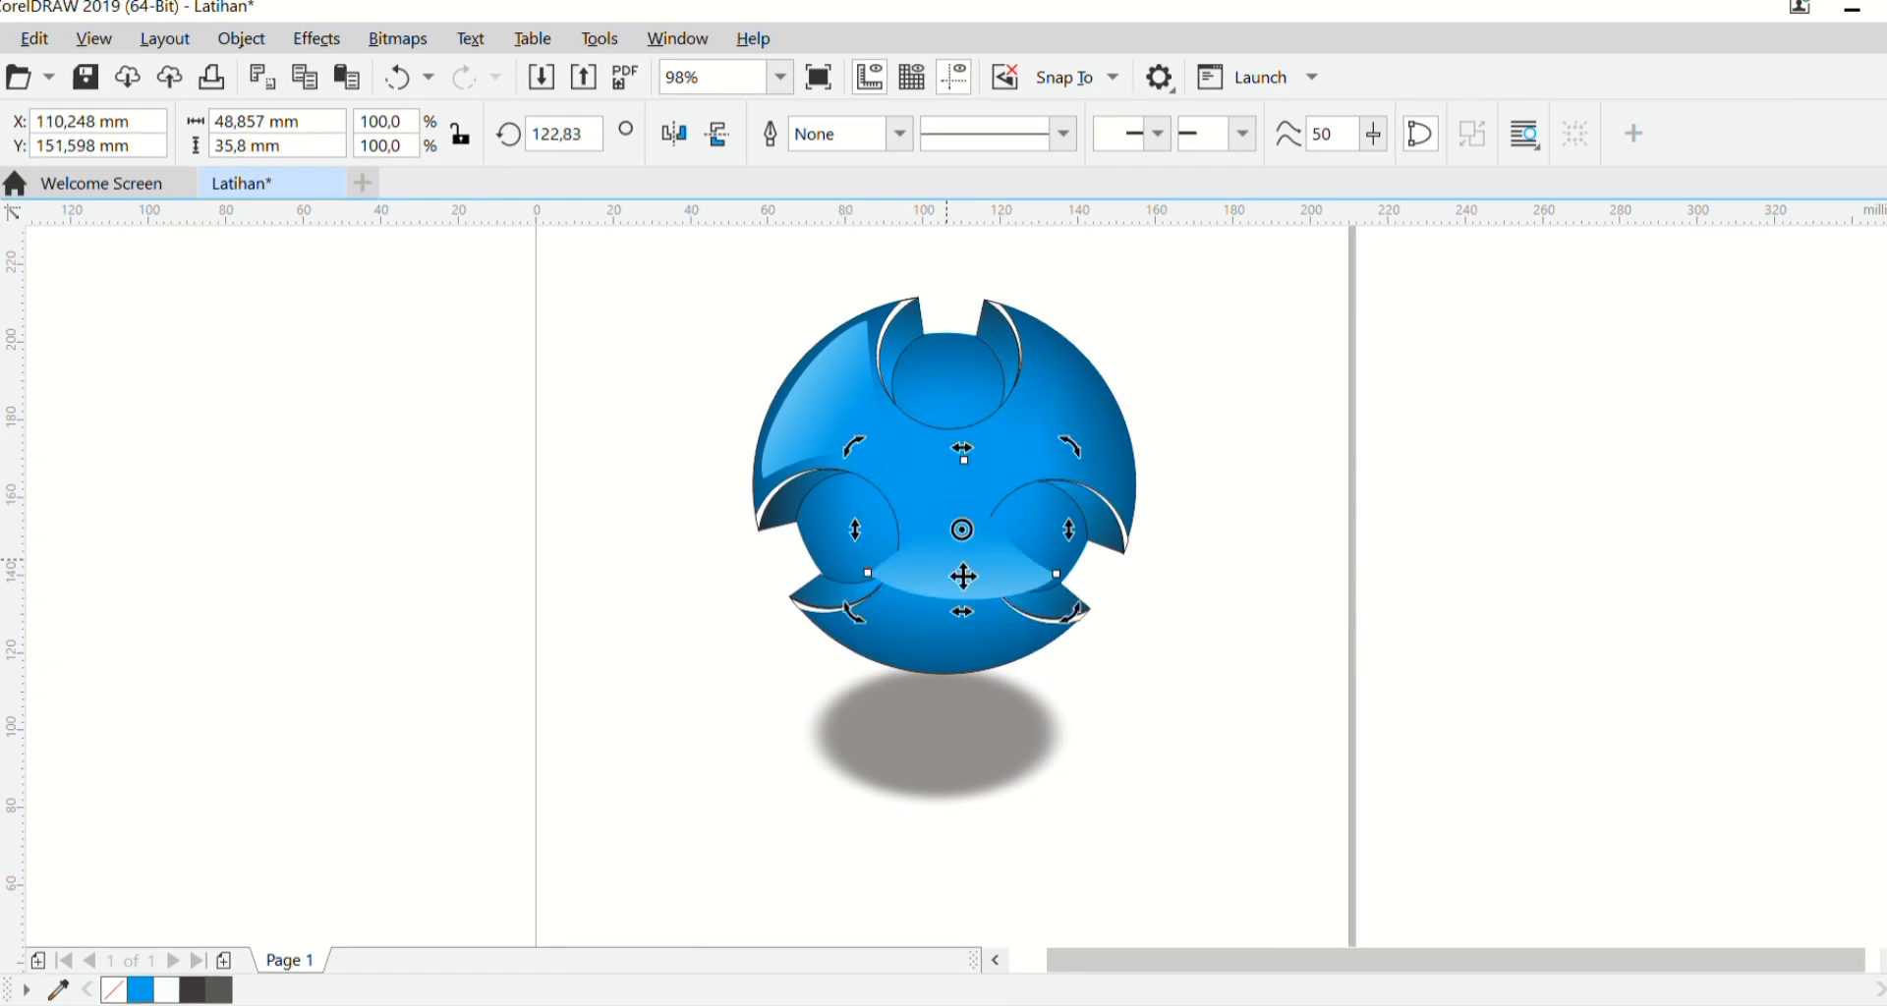
pyautogui.moveTo(964, 573); pyautogui.dragTo(938, 634)
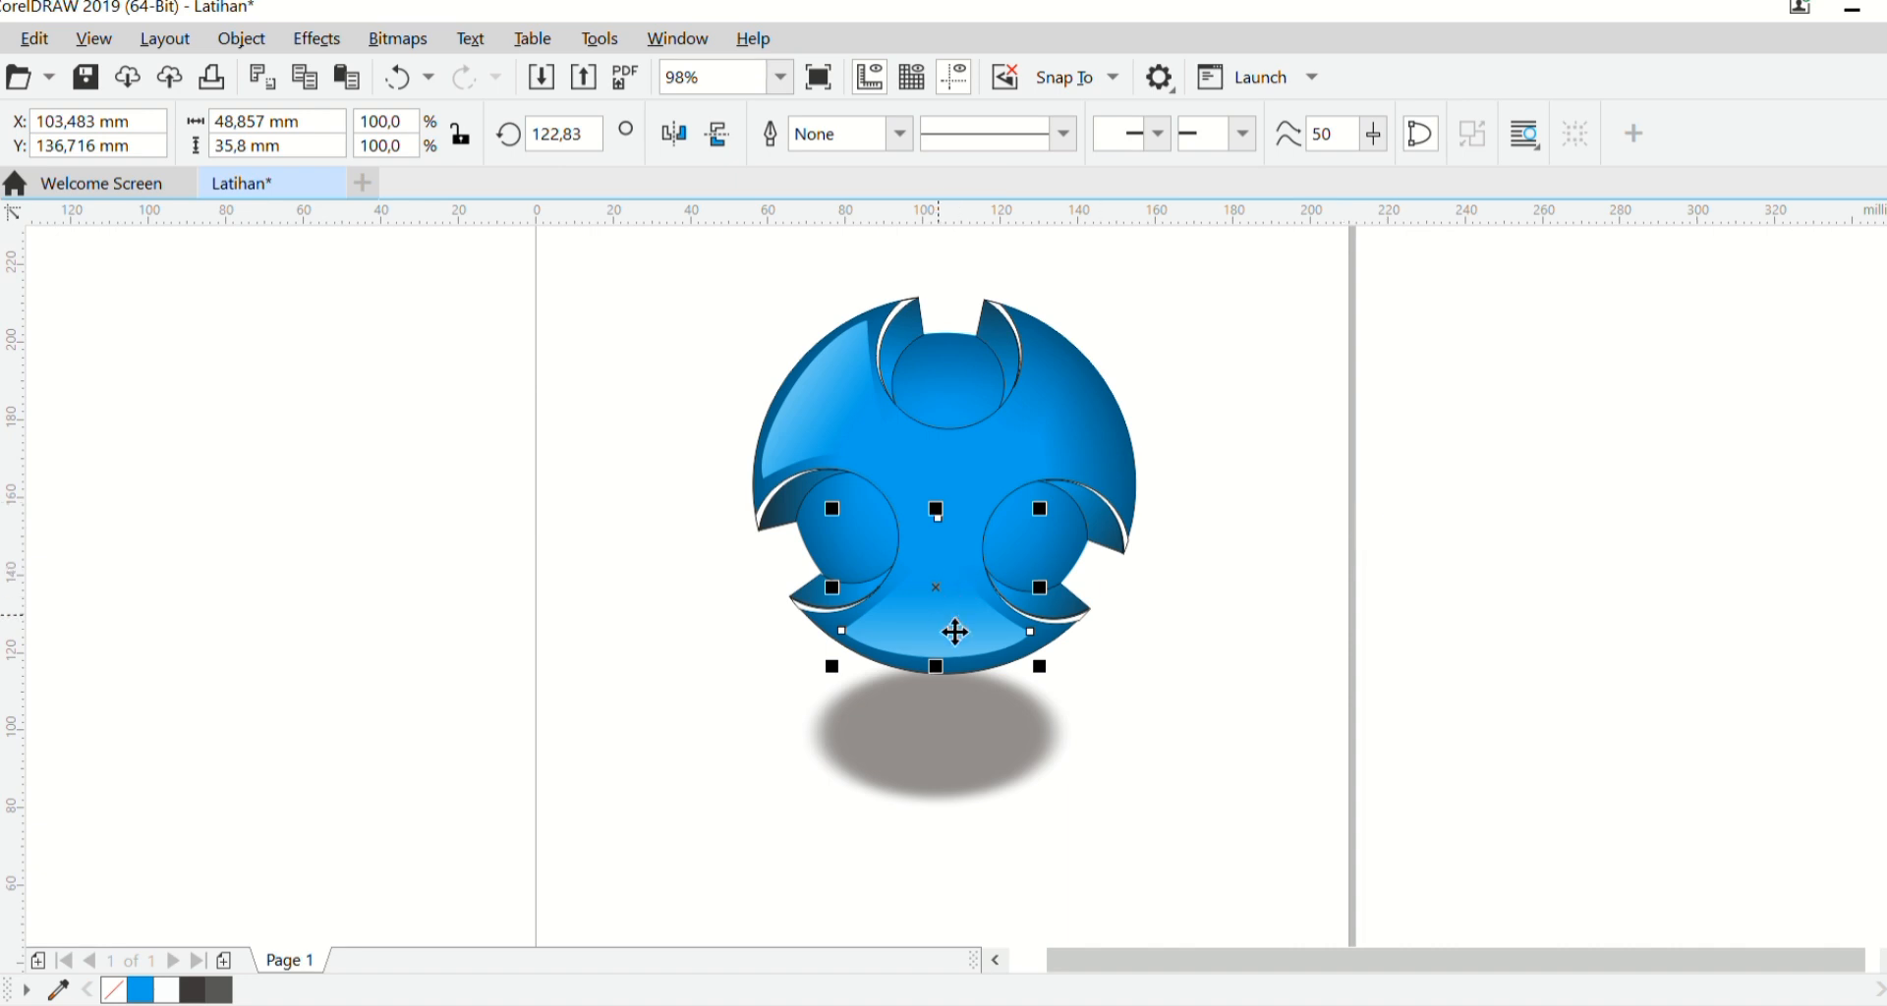
# Step: Copy the bottom highlight, rotate the copy to about 245.85° and fit it onto the logo's upper-right face
pyautogui.moveTo(956, 632); pyautogui.dragTo(1065, 456)
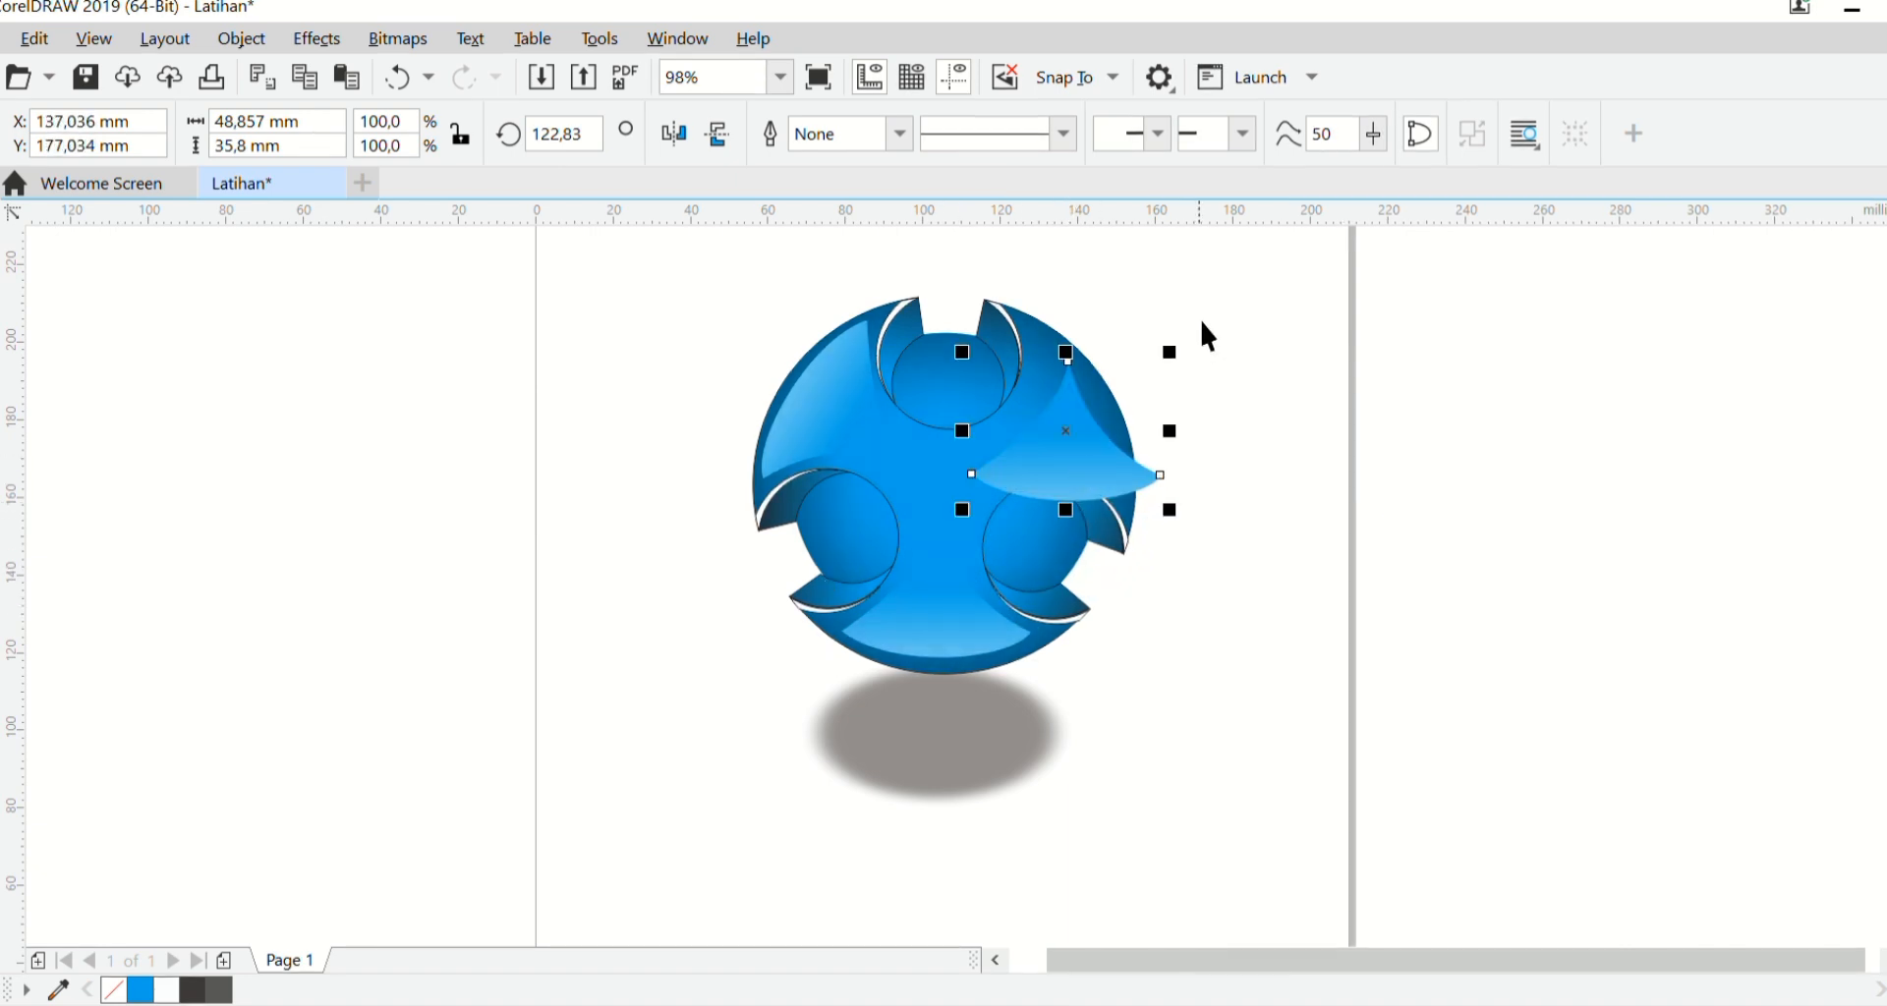
pyautogui.click(1082, 450)
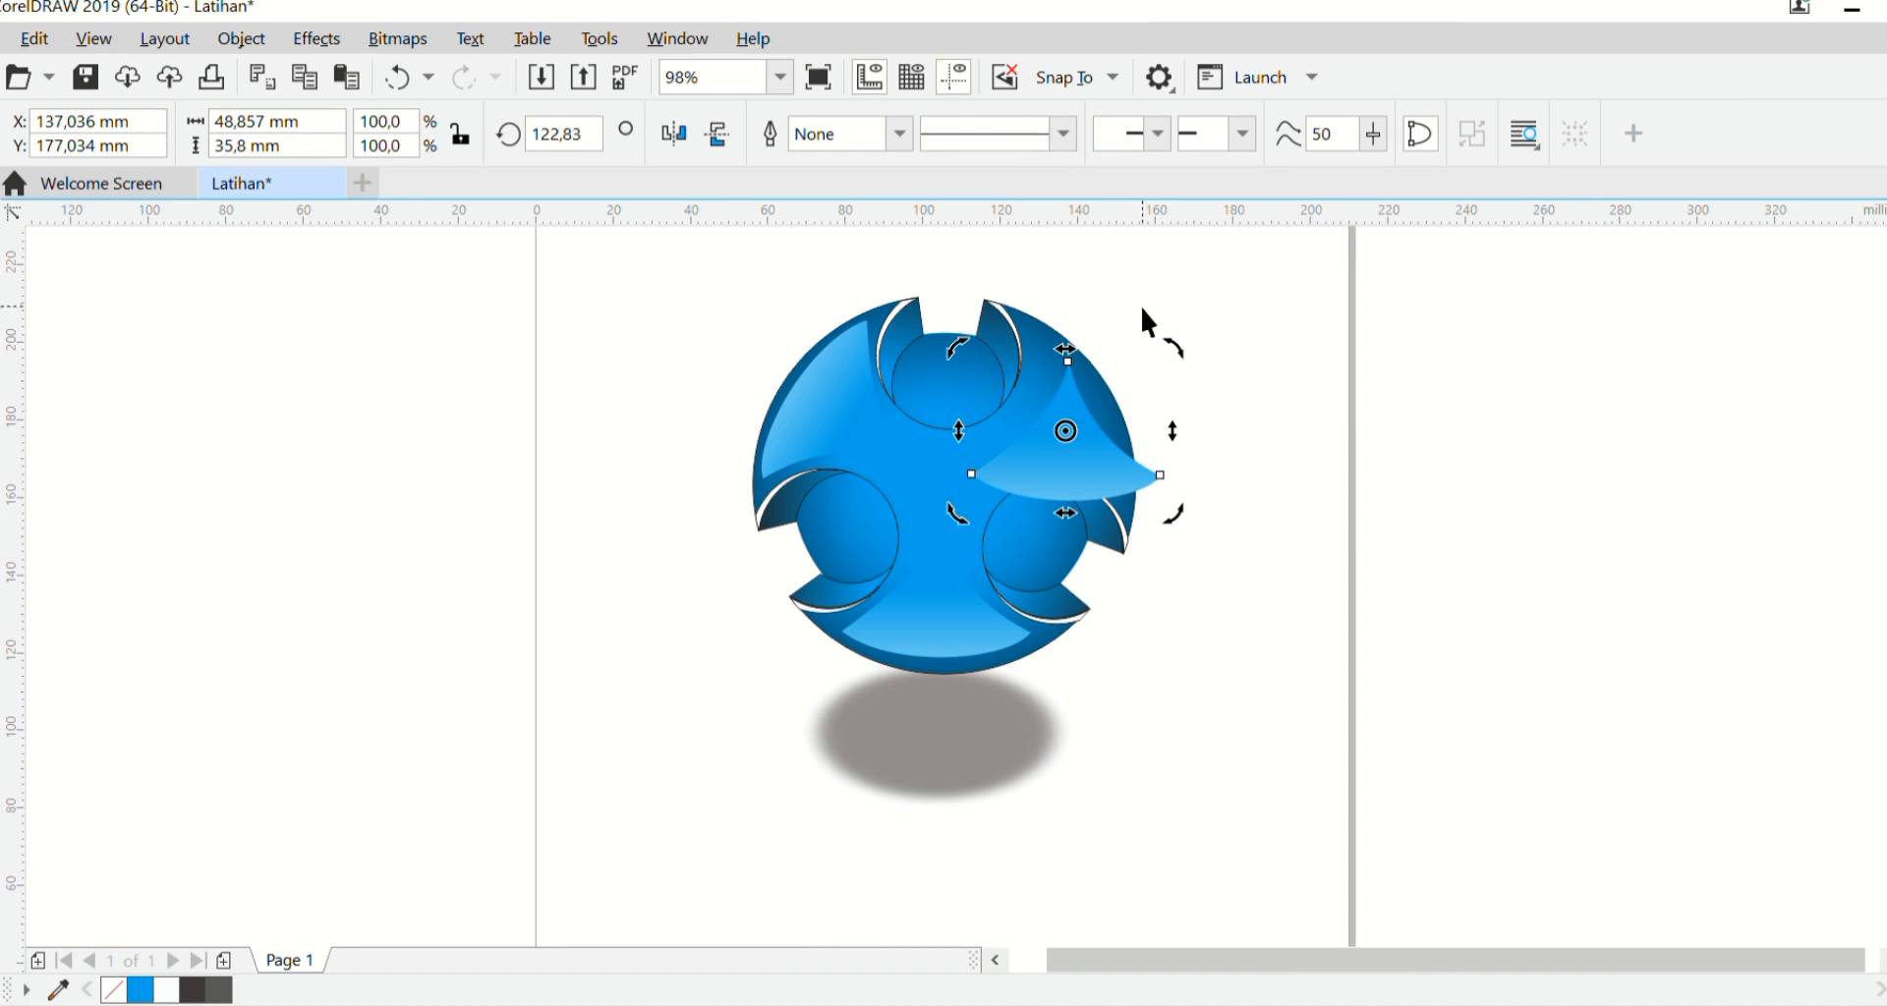
pyautogui.moveTo(1180, 356); pyautogui.dragTo(981, 409)
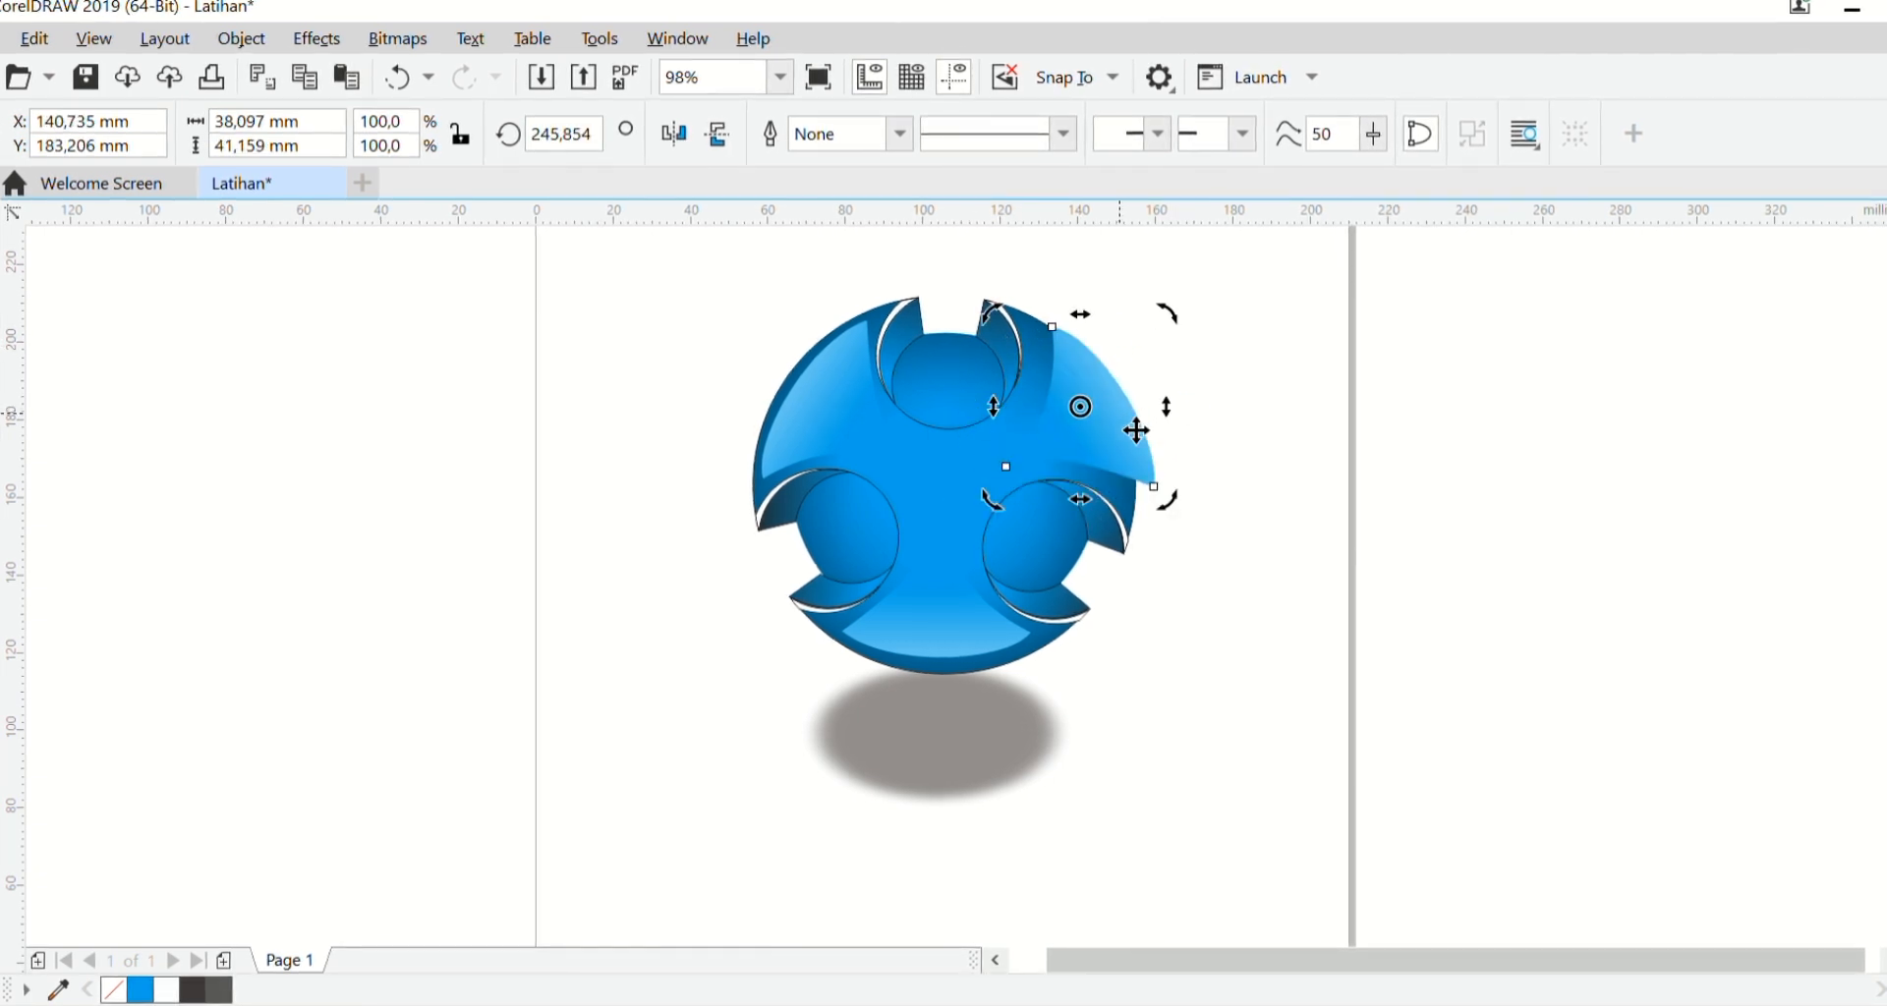
pyautogui.moveTo(1130, 430)
pyautogui.mouseDown()
pyautogui.moveTo(1057, 457)
pyautogui.moveTo(1094, 416)
pyautogui.moveTo(1103, 438)
pyautogui.moveTo(1083, 415)
pyautogui.mouseUp()
pyautogui.click(1224, 482)
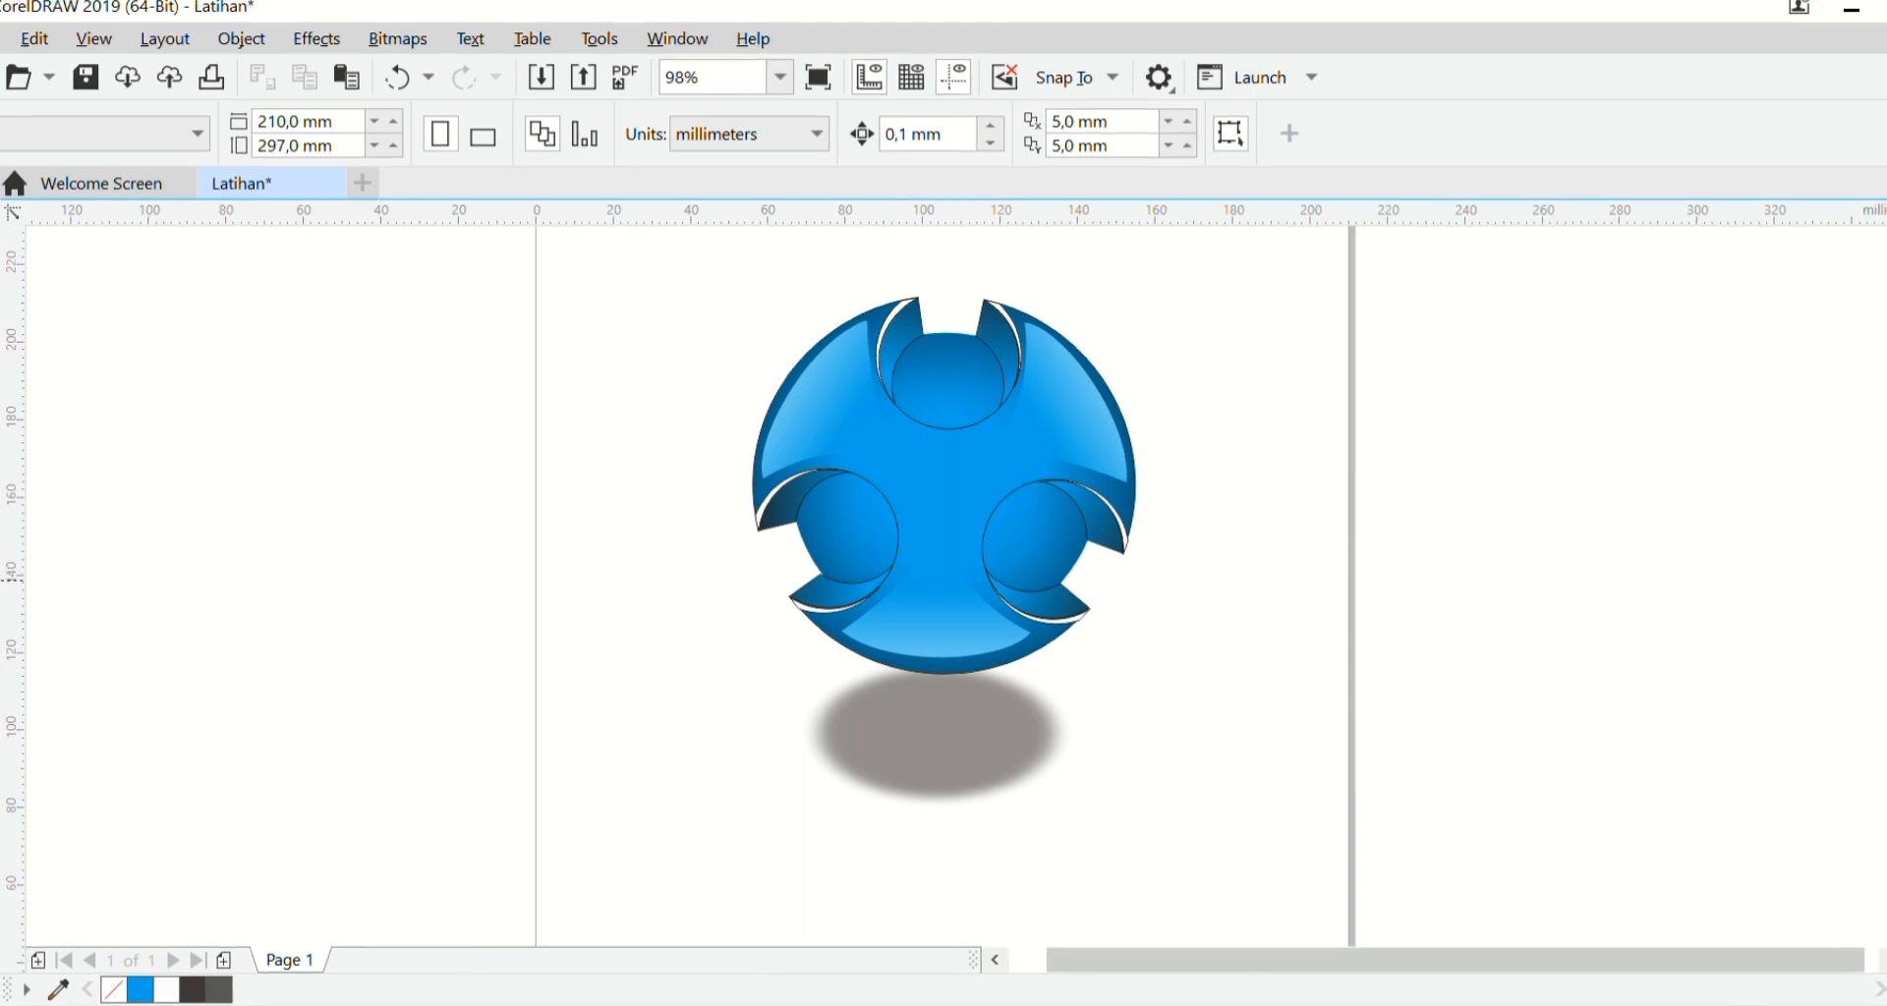
# Step: Examine the whole logo and its three highlights and notches, both in overview and up close
pyautogui.scroll(1, 1810, 587)
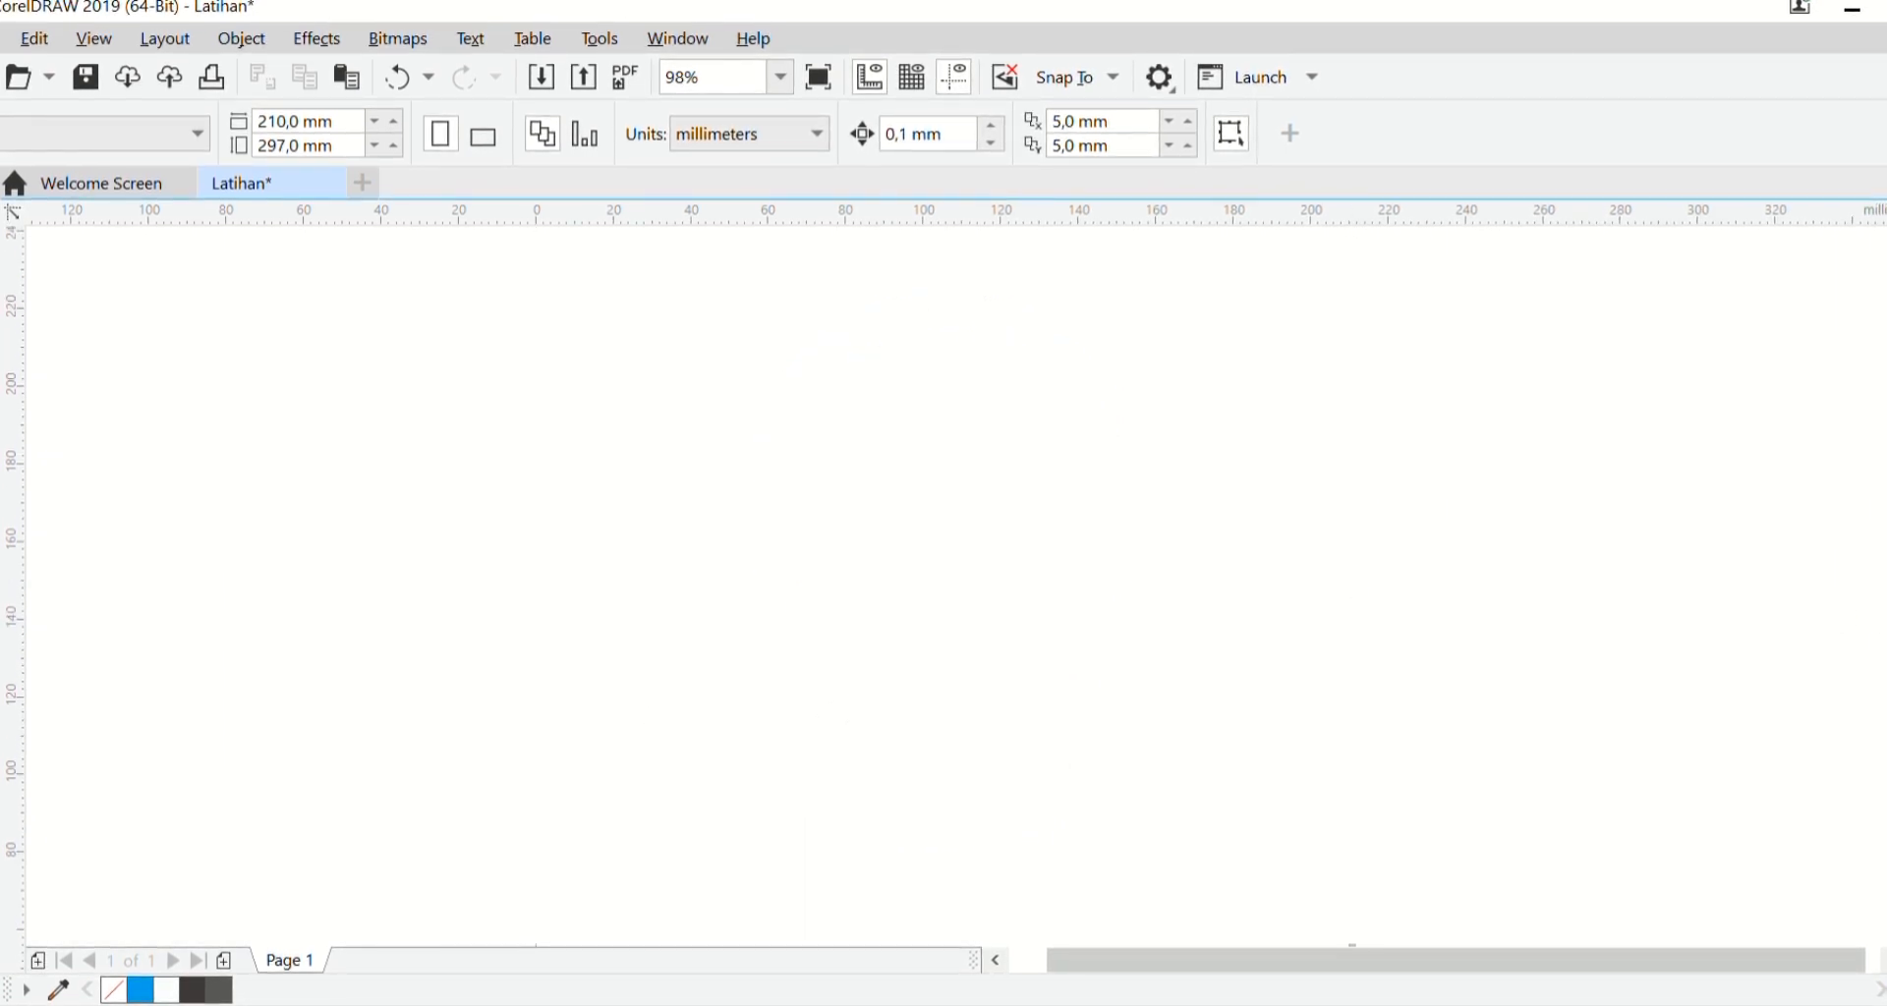
pyautogui.press('z')
pyautogui.click(165, 135)
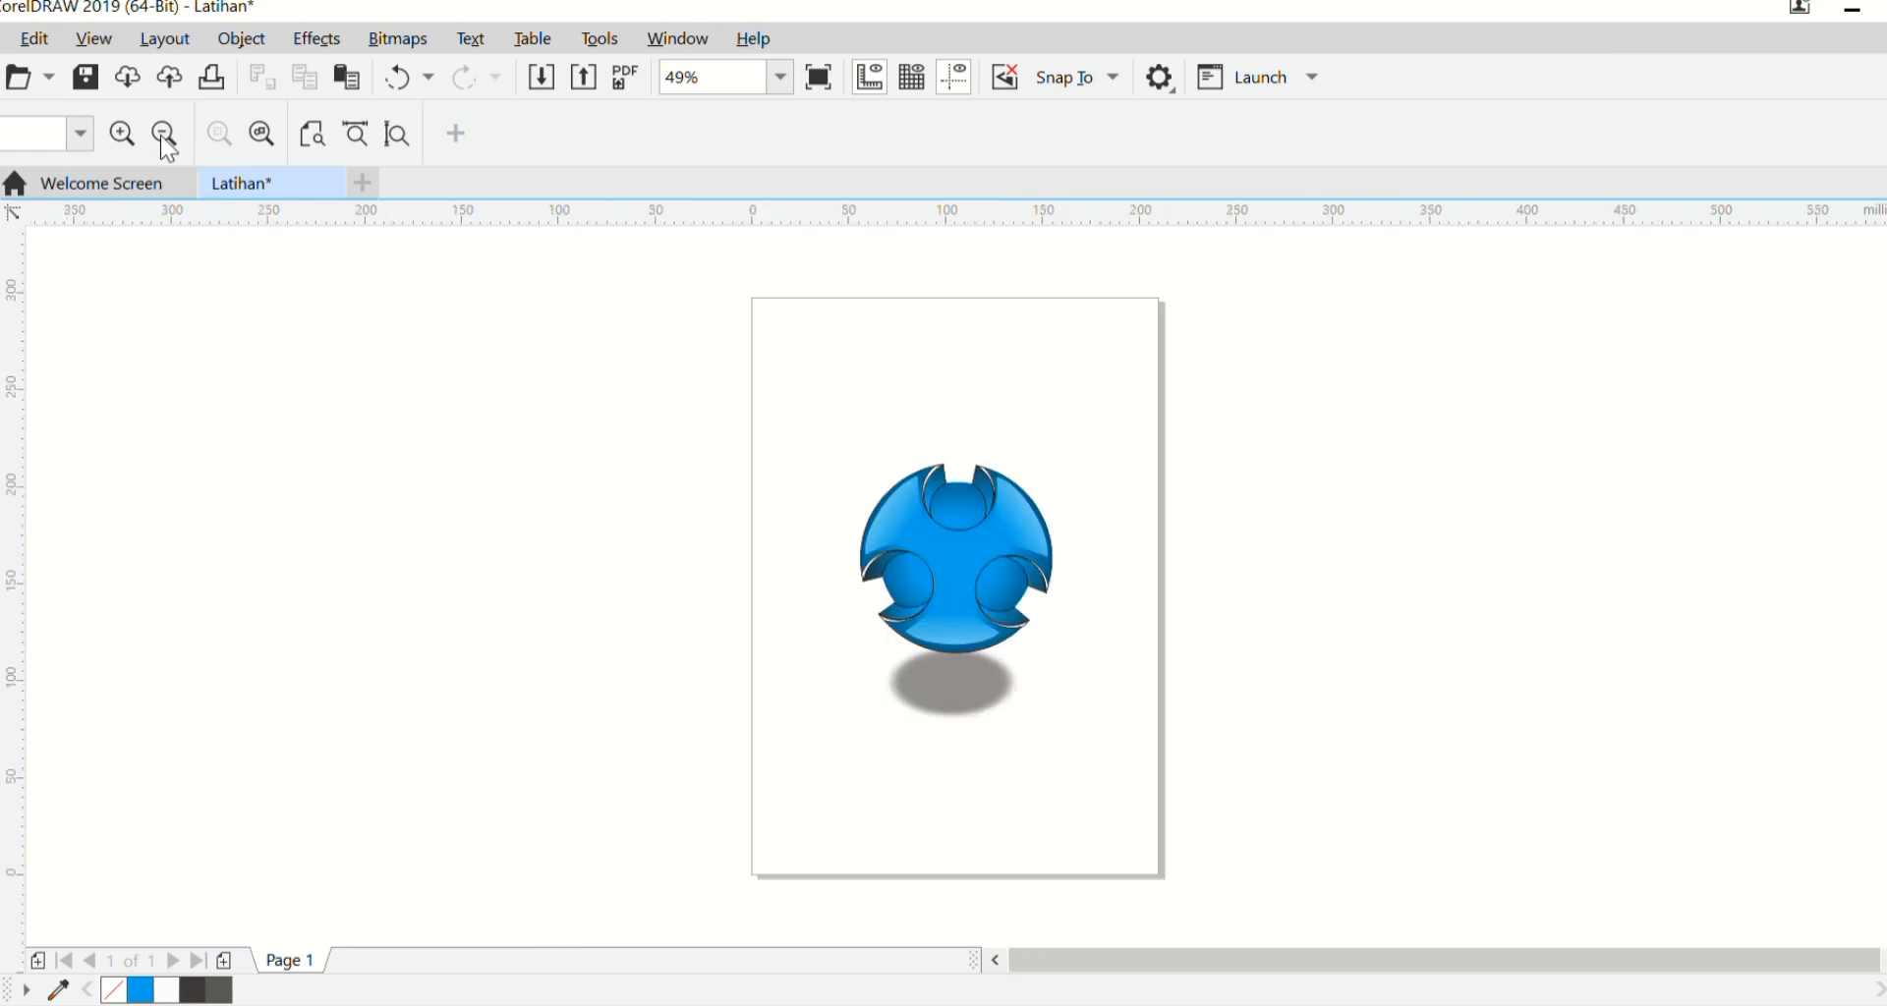
pyautogui.click(121, 134)
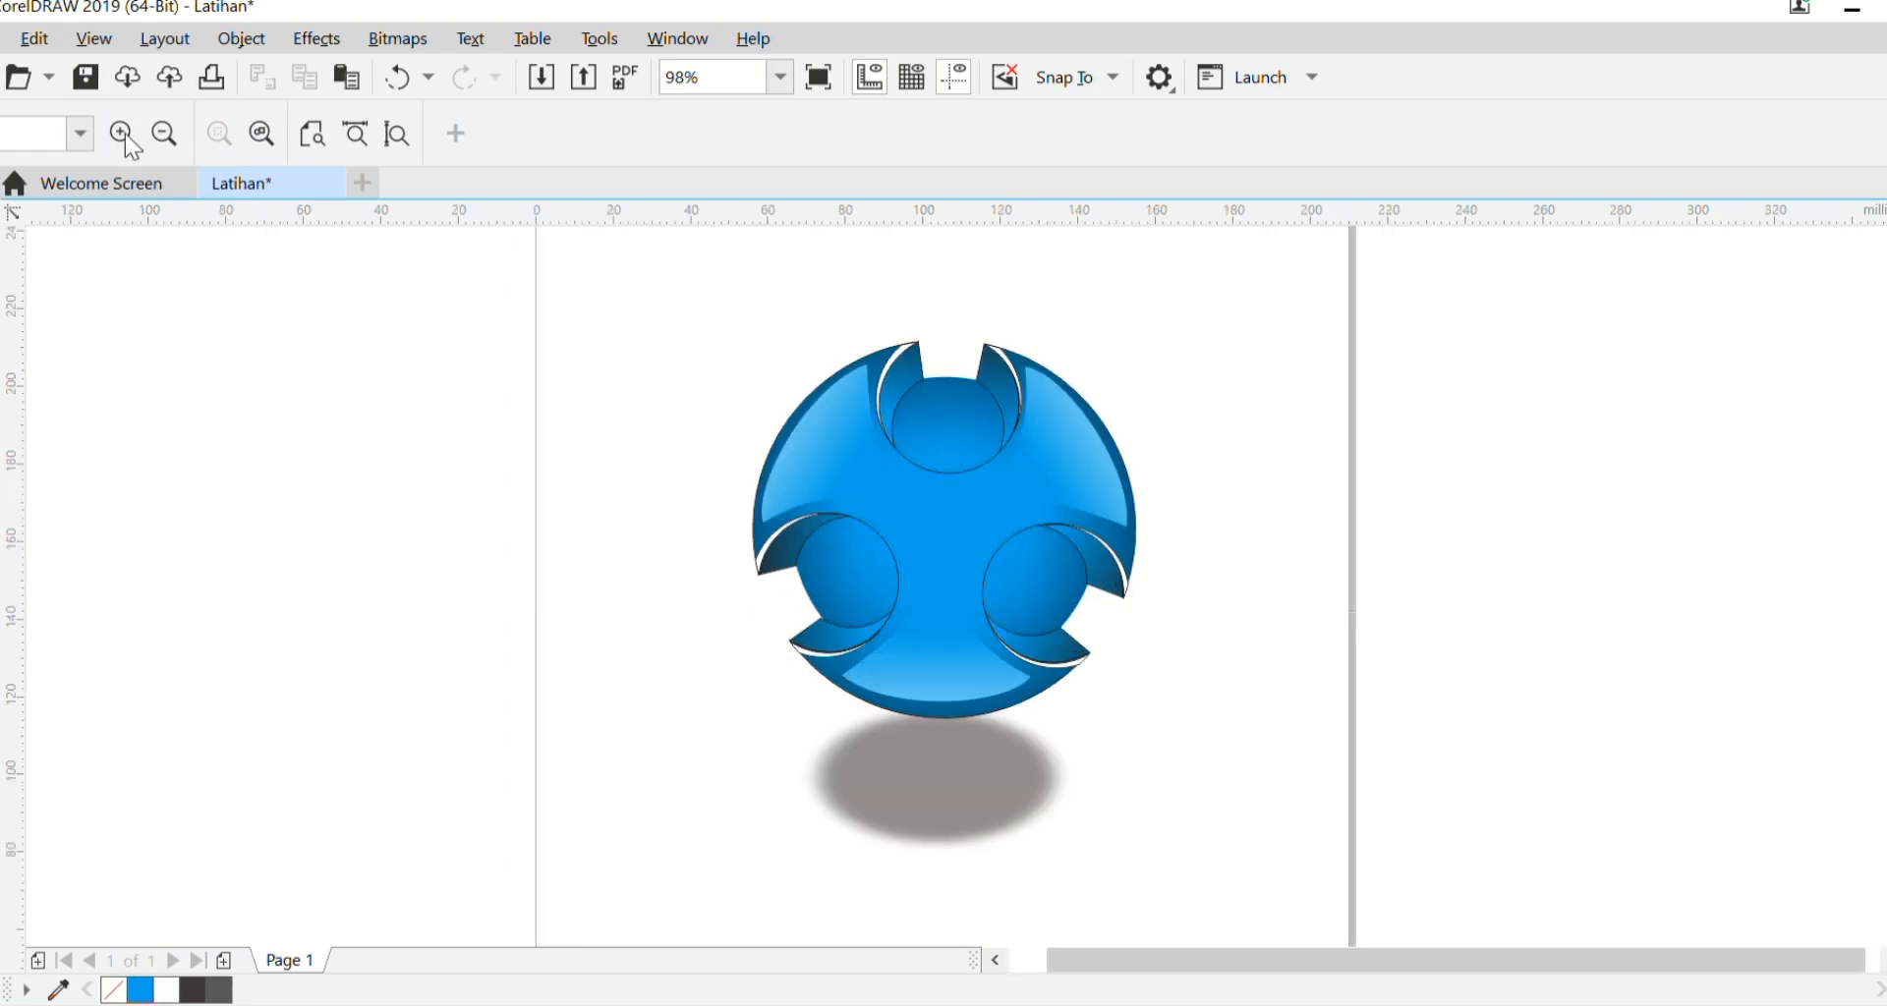
pyautogui.click(805, 345)
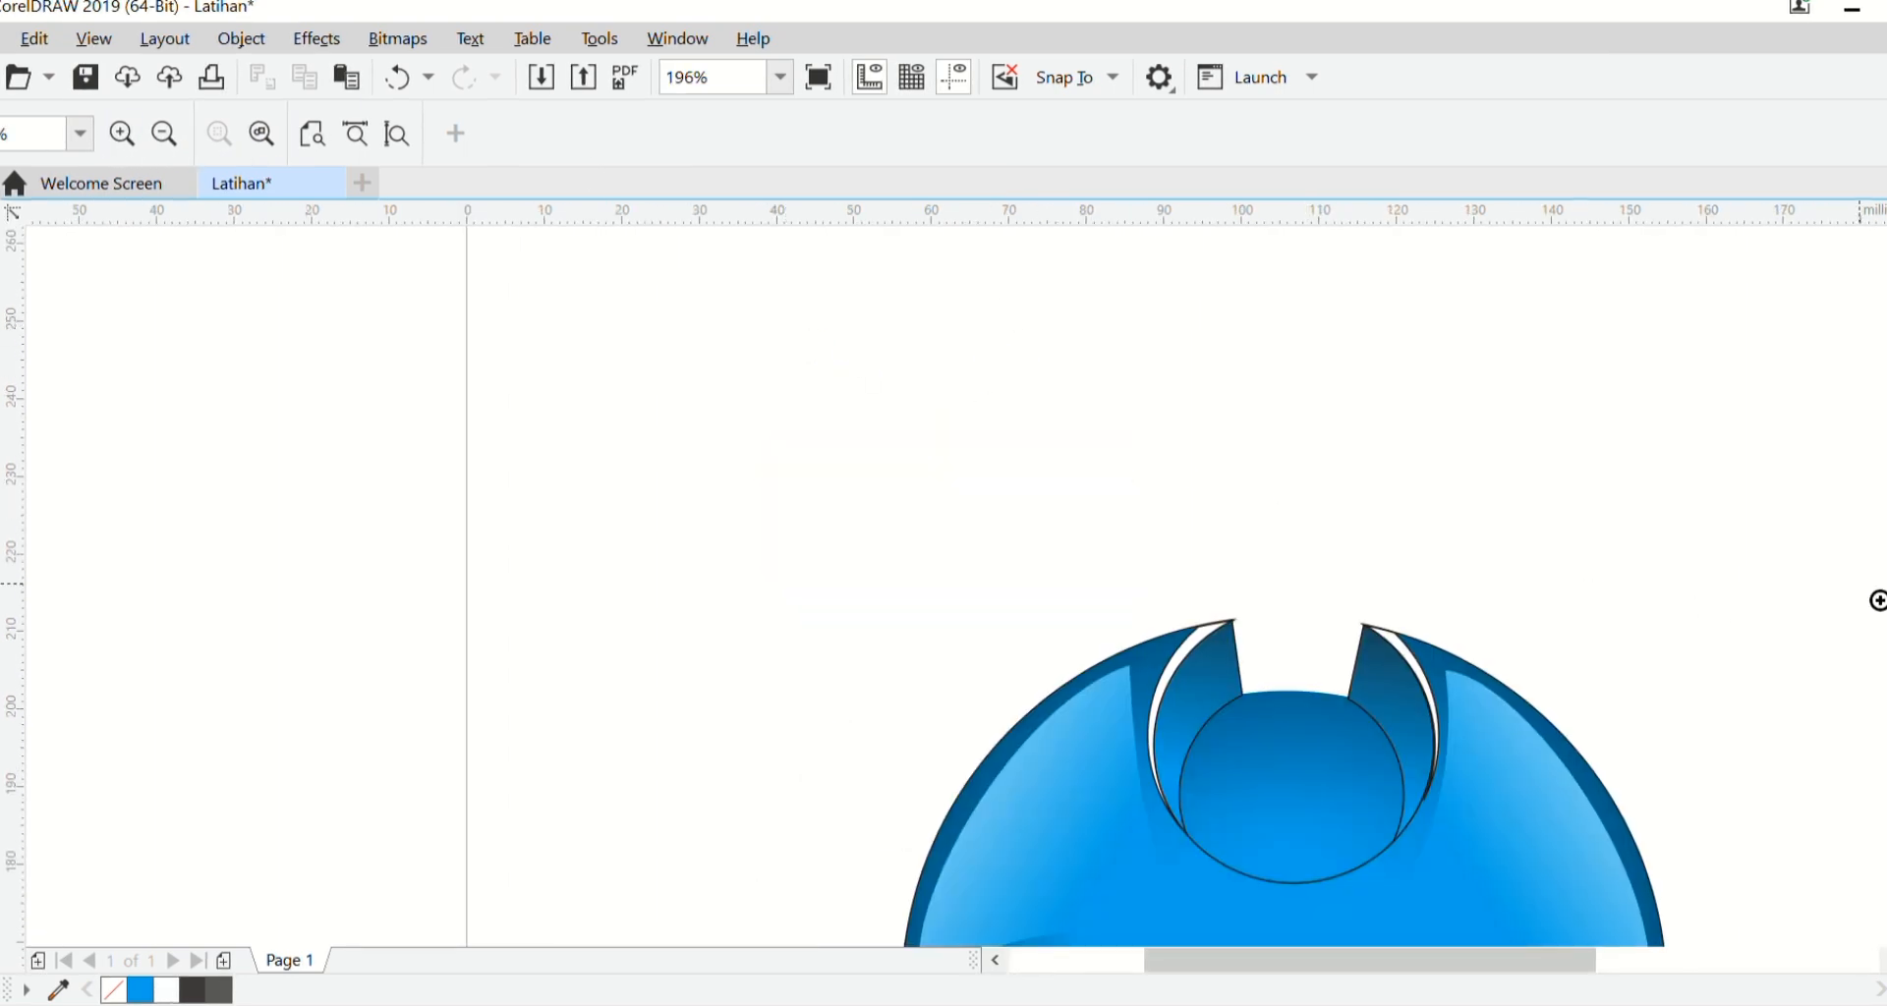
pyautogui.scroll(-5, 1277, 589)
pyautogui.scroll(-1, 1278, 501)
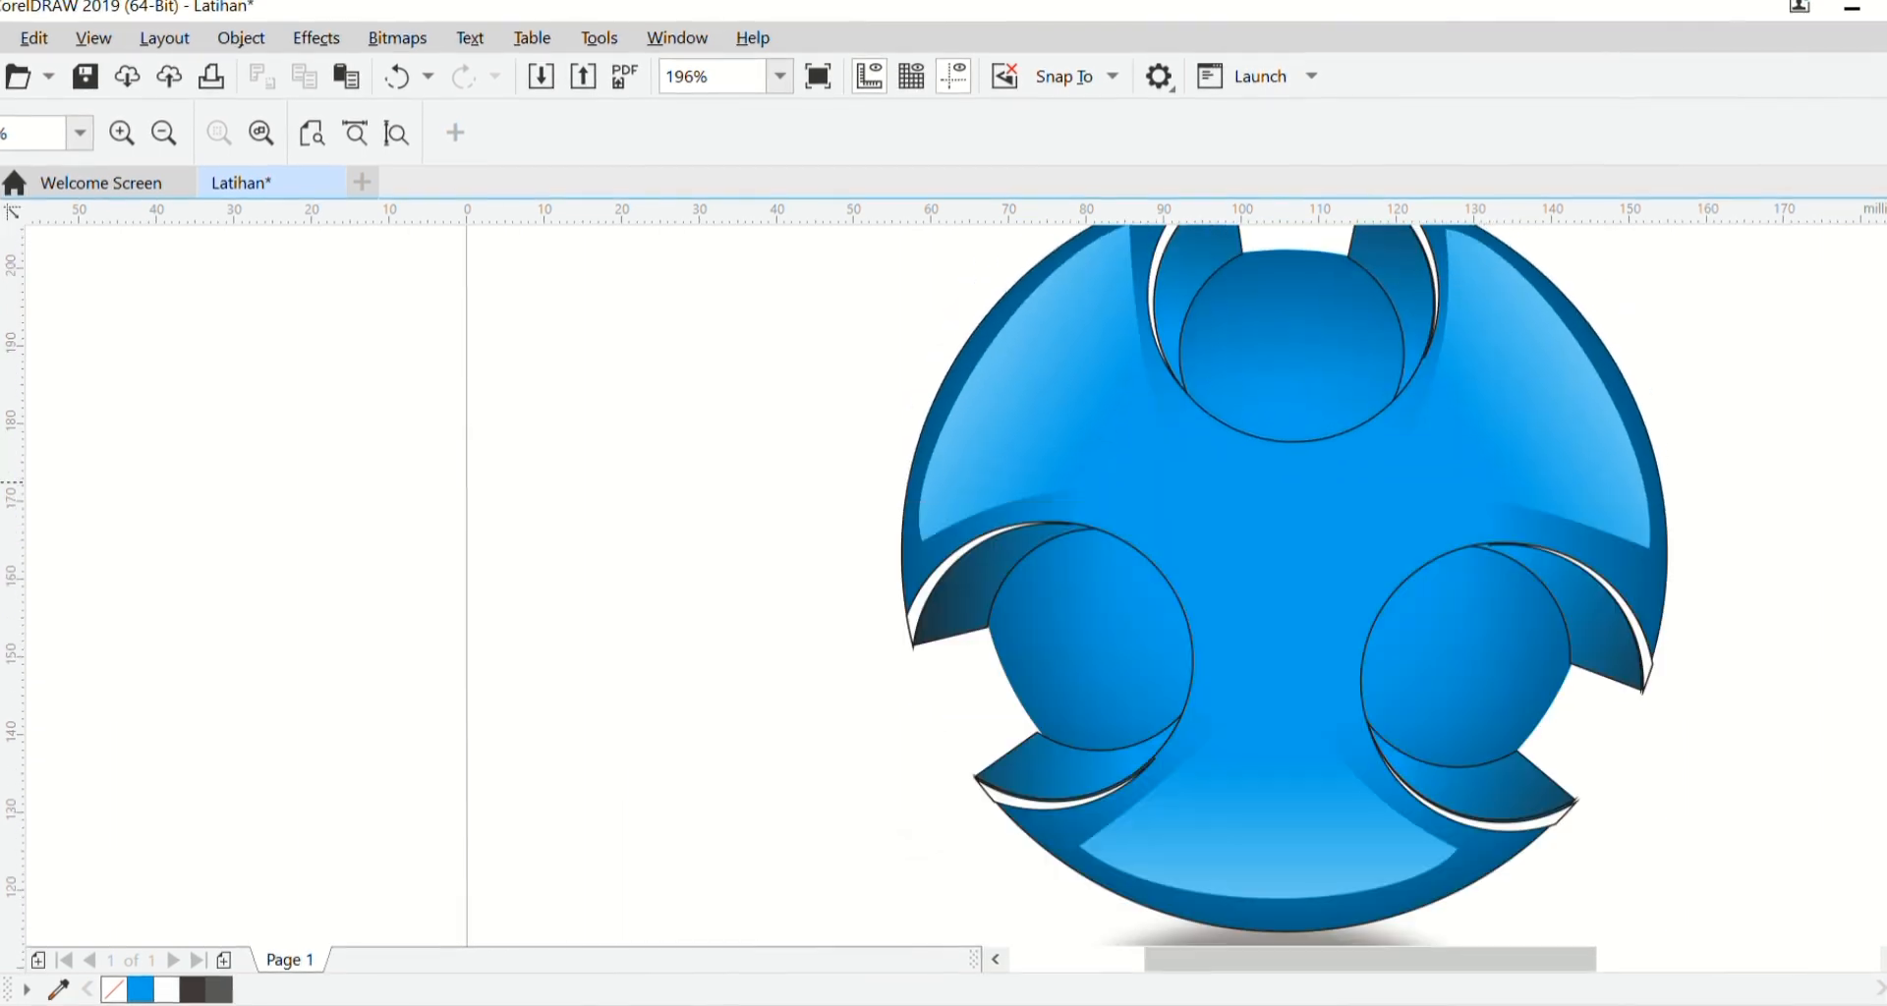
pyautogui.hscroll(1, 1385, 482)
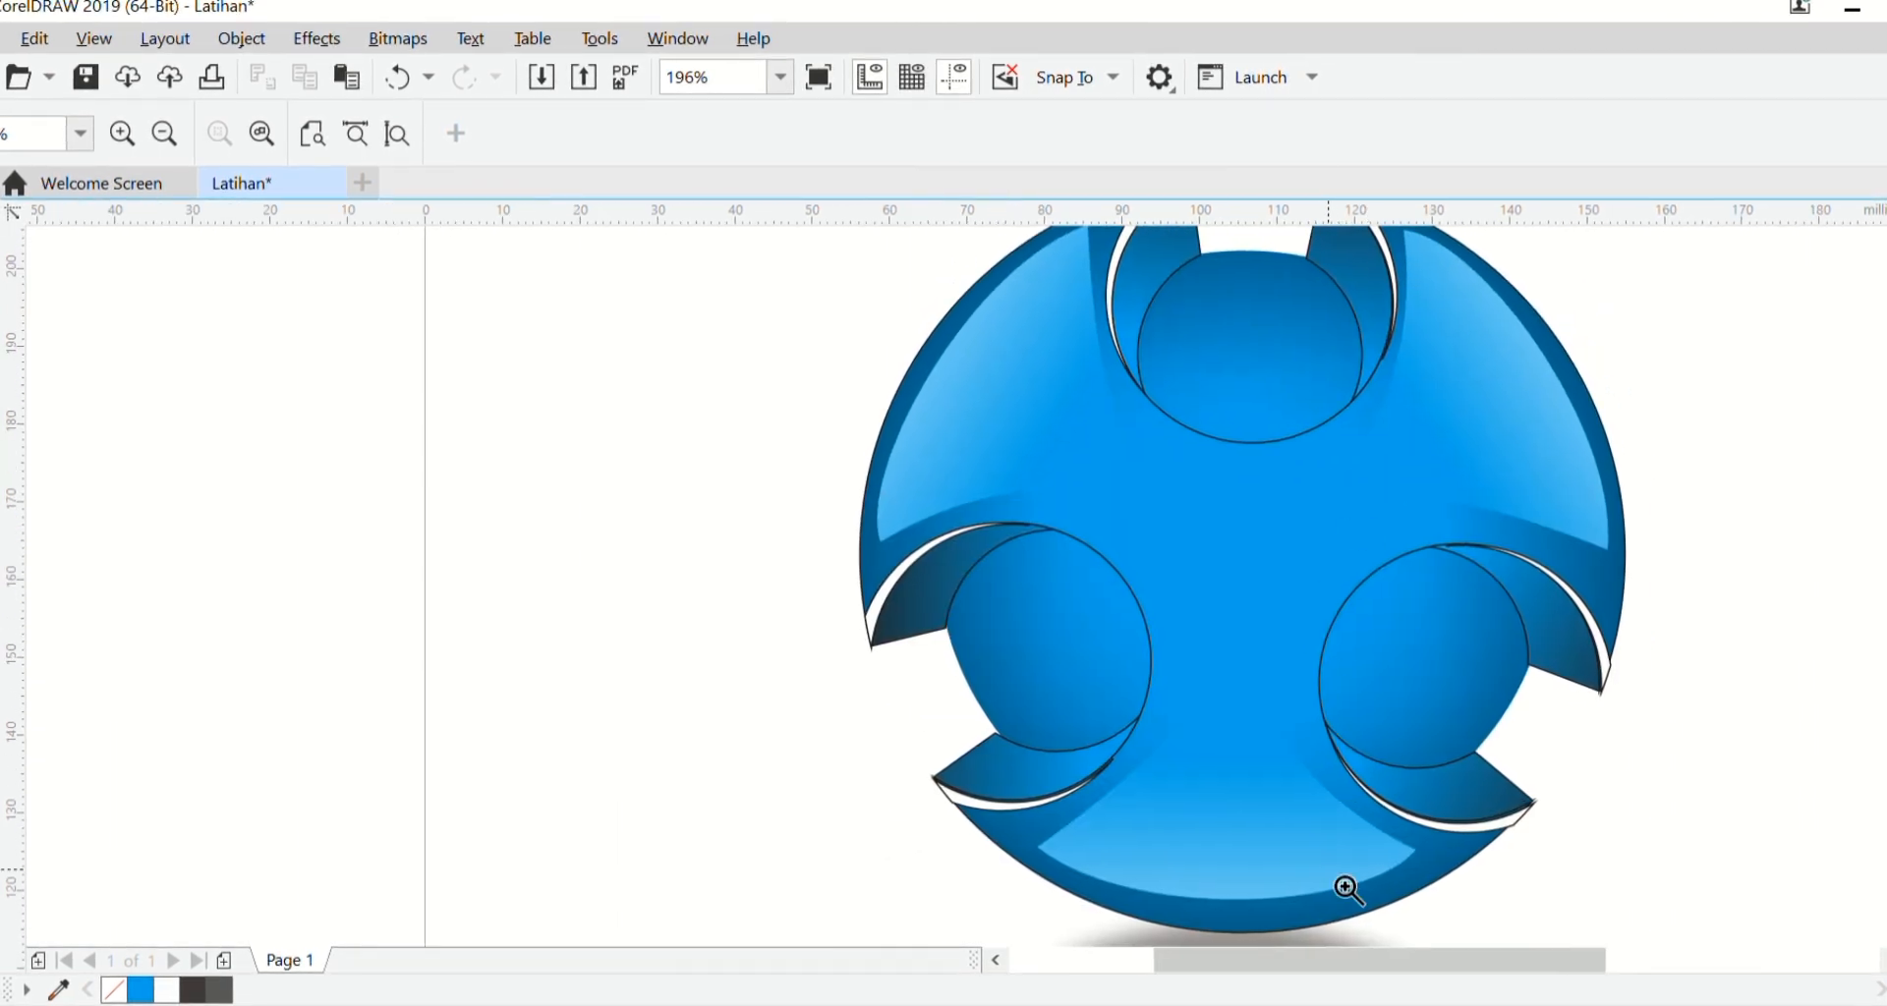
pyautogui.moveTo(1327, 962)
pyautogui.mouseDown()
pyautogui.moveTo(1247, 964)
pyautogui.moveTo(1288, 959)
pyautogui.mouseUp()
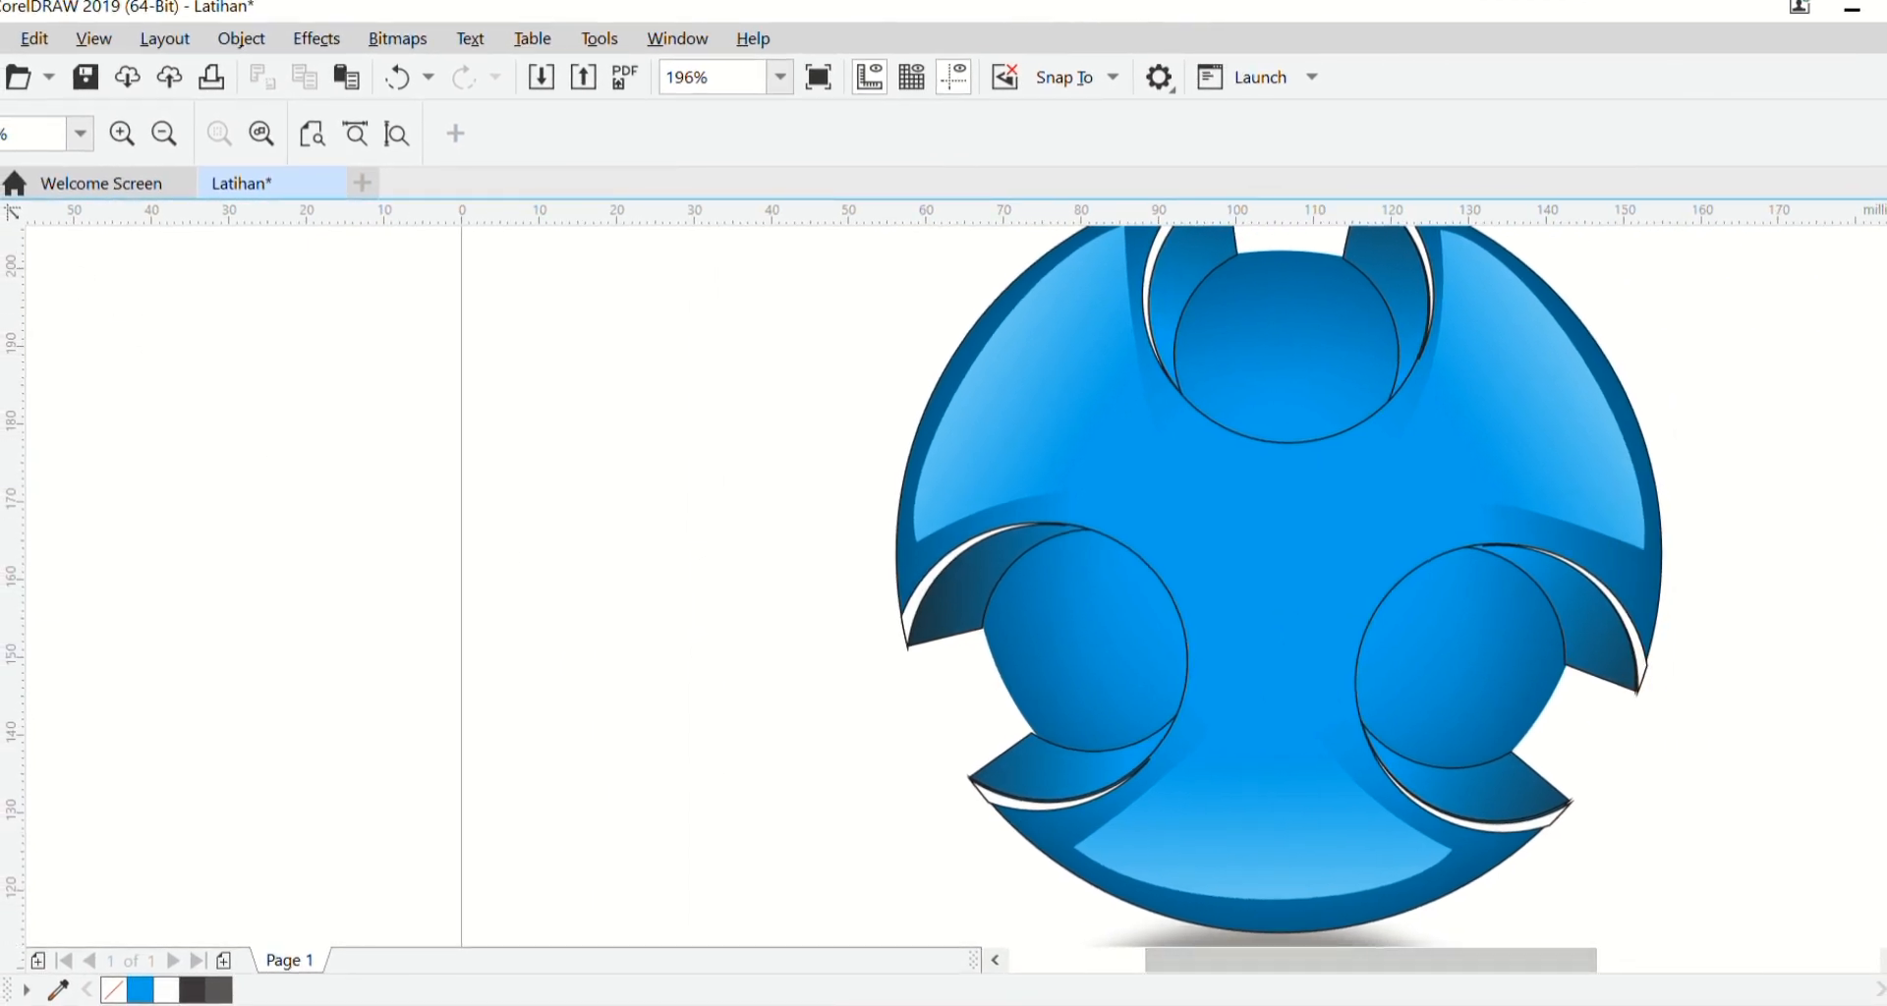
pyautogui.click(164, 134)
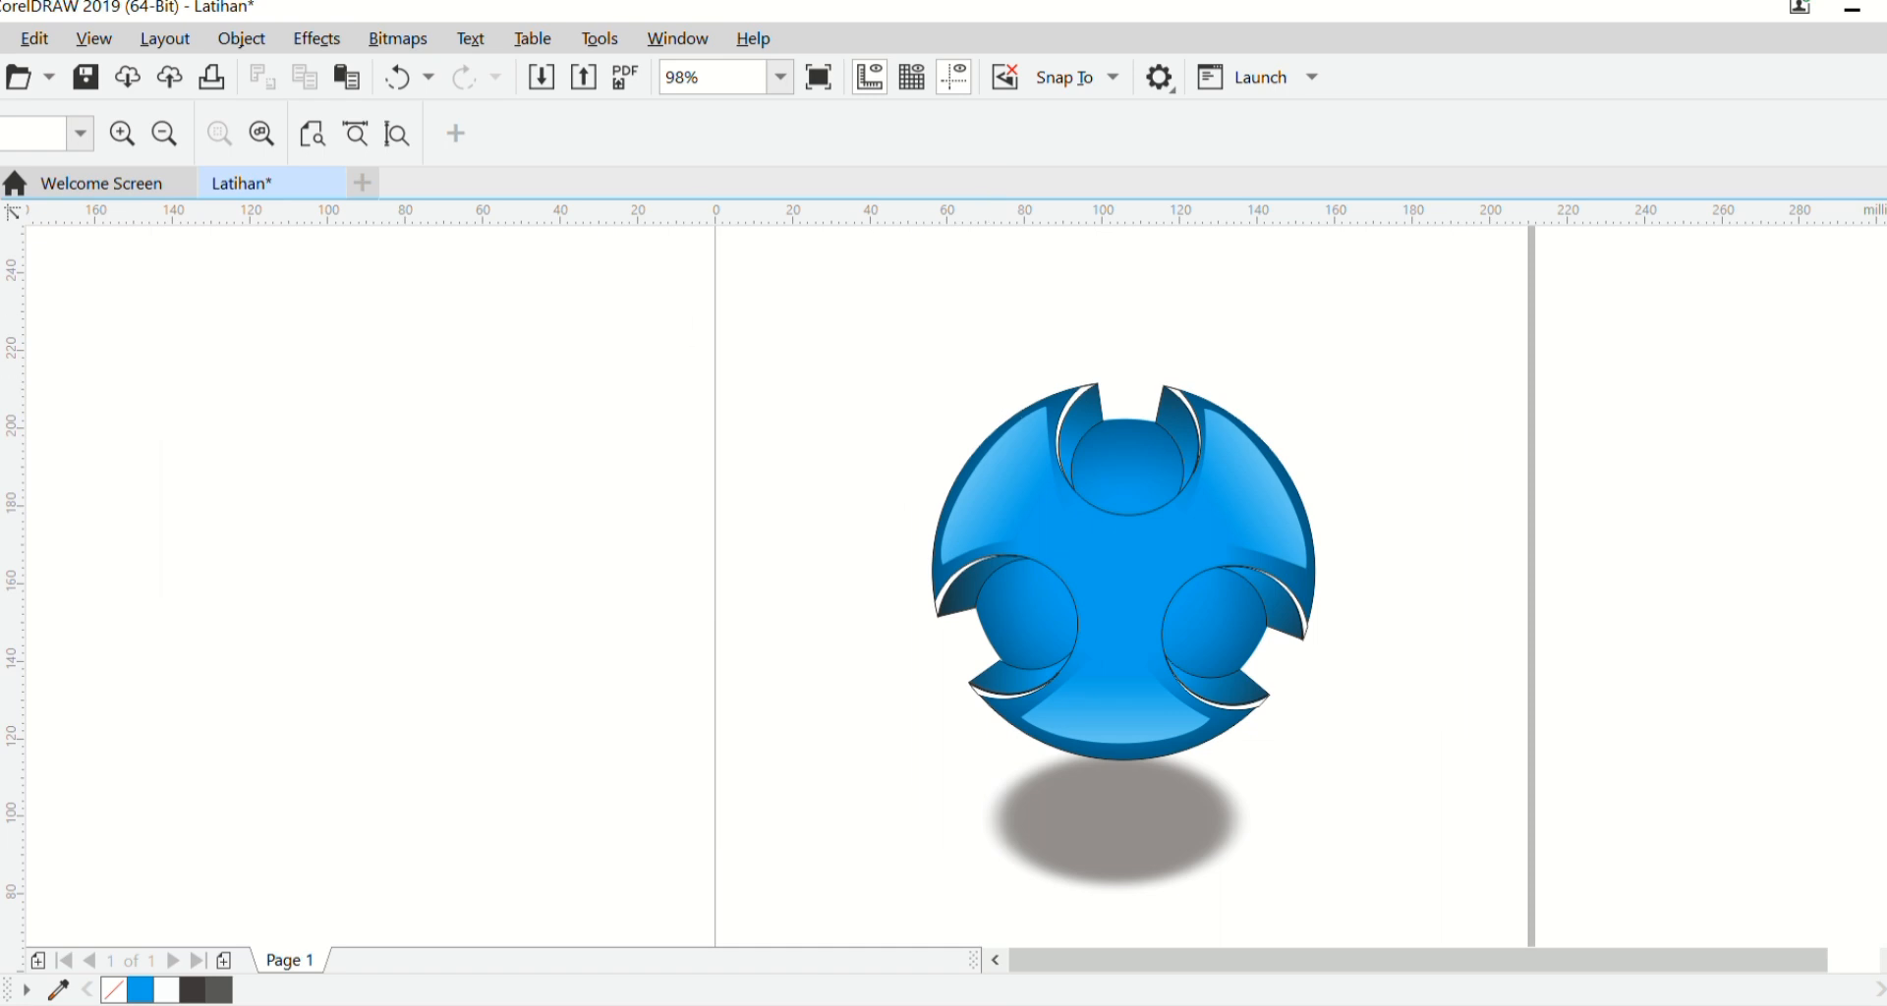
# Step: Try to remove the outlines from all of the logo's pieces at once
pyautogui.press('space')
pyautogui.moveTo(857, 316)
pyautogui.mouseDown()
pyautogui.moveTo(1323, 462)
pyautogui.moveTo(1357, 870)
pyautogui.moveTo(1396, 812)
pyautogui.mouseUp()
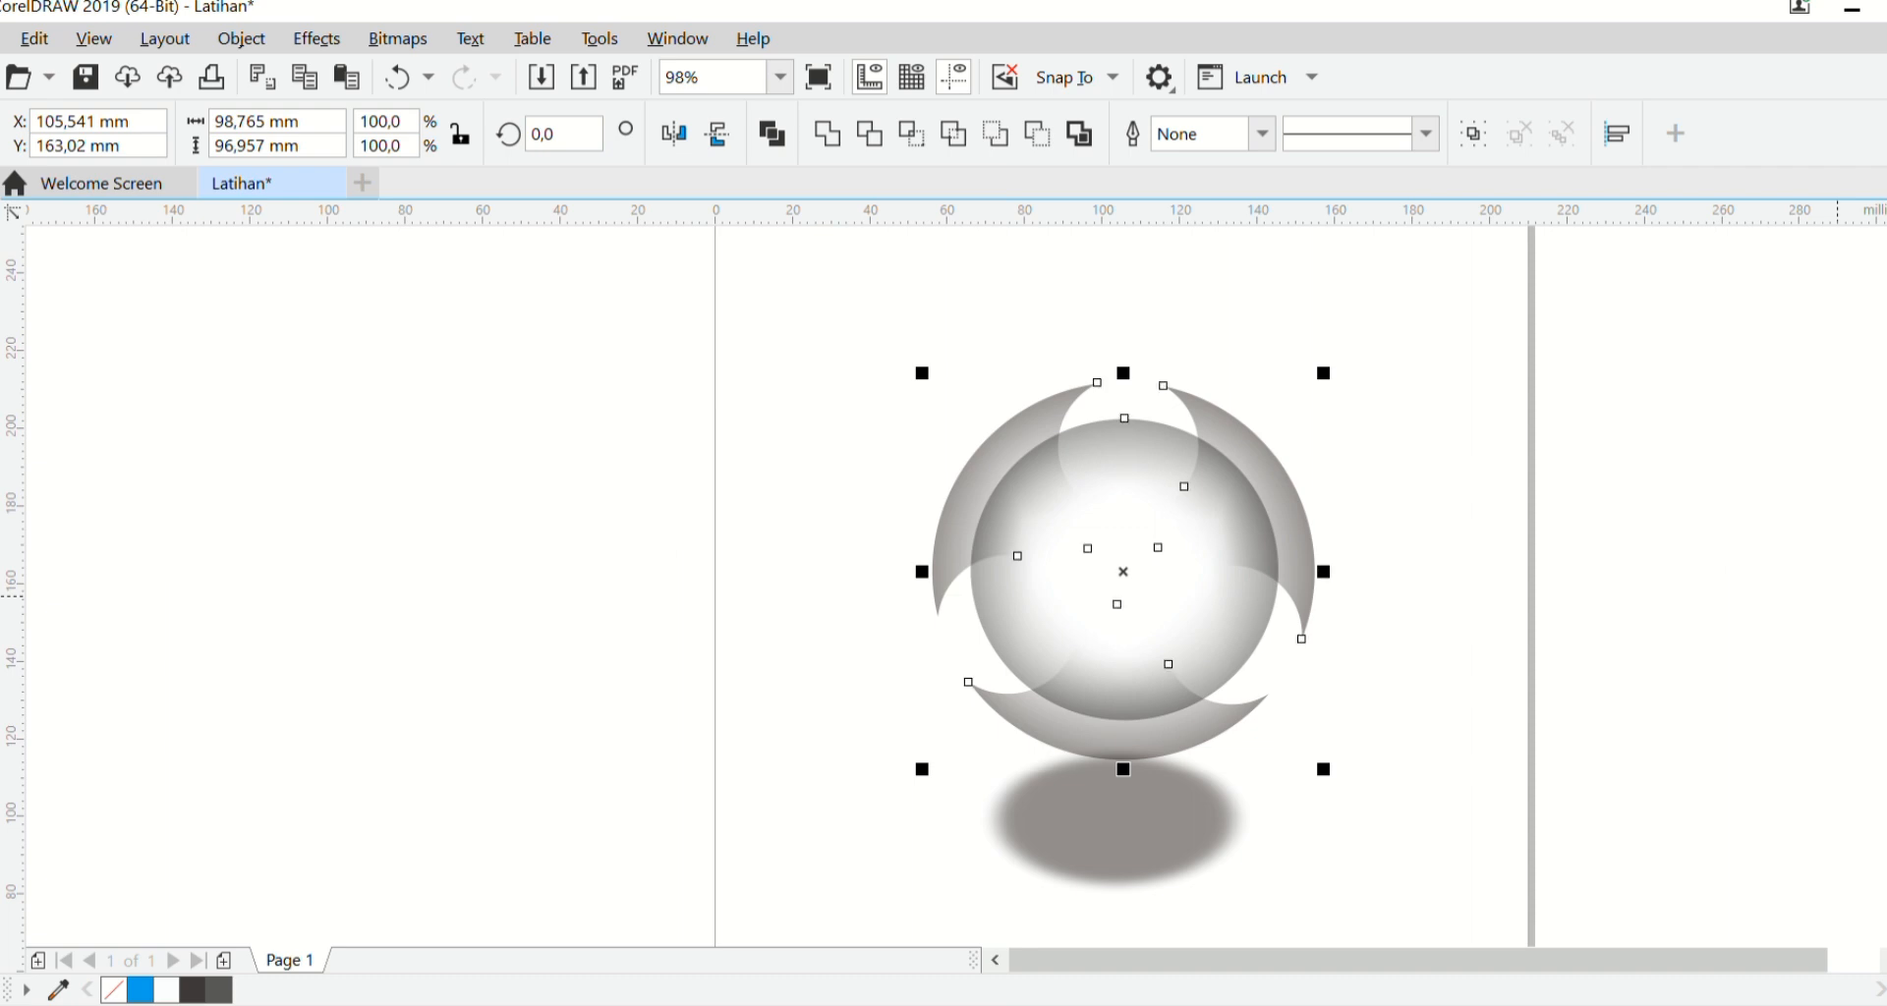
pyautogui.hotkey('ctrl', 'z')
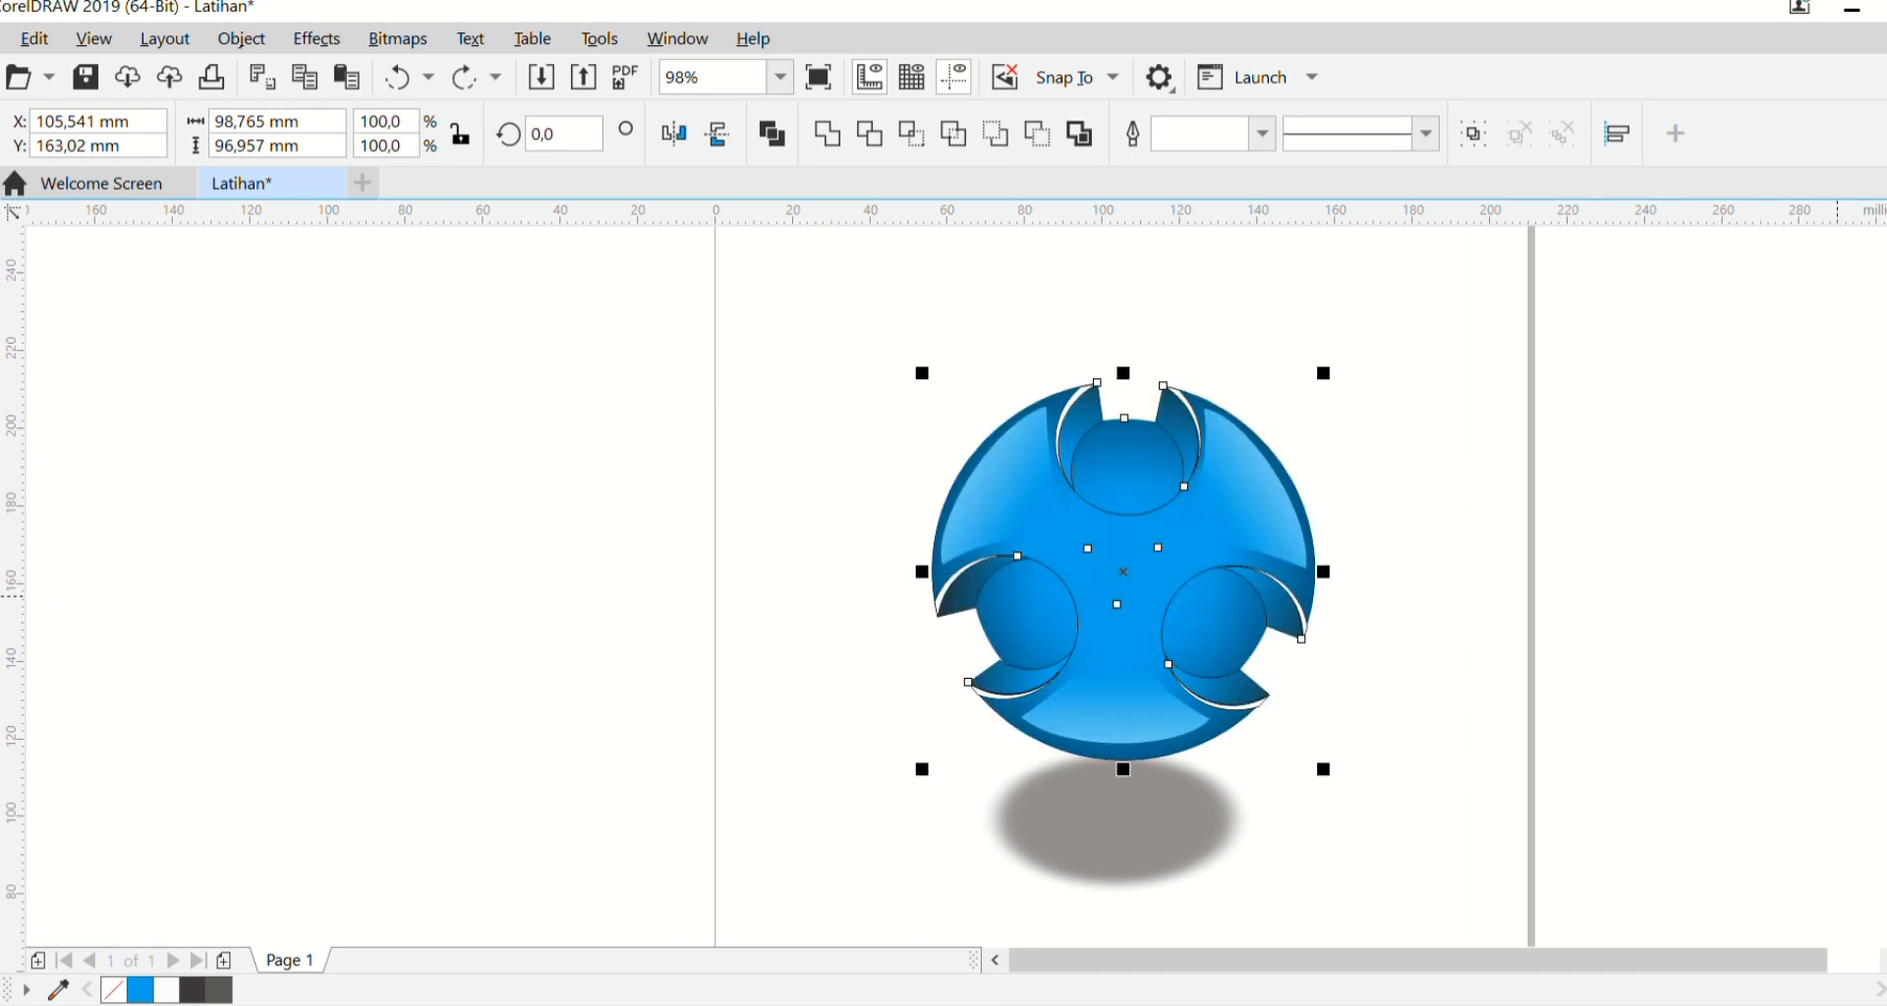
pyautogui.click(1506, 403)
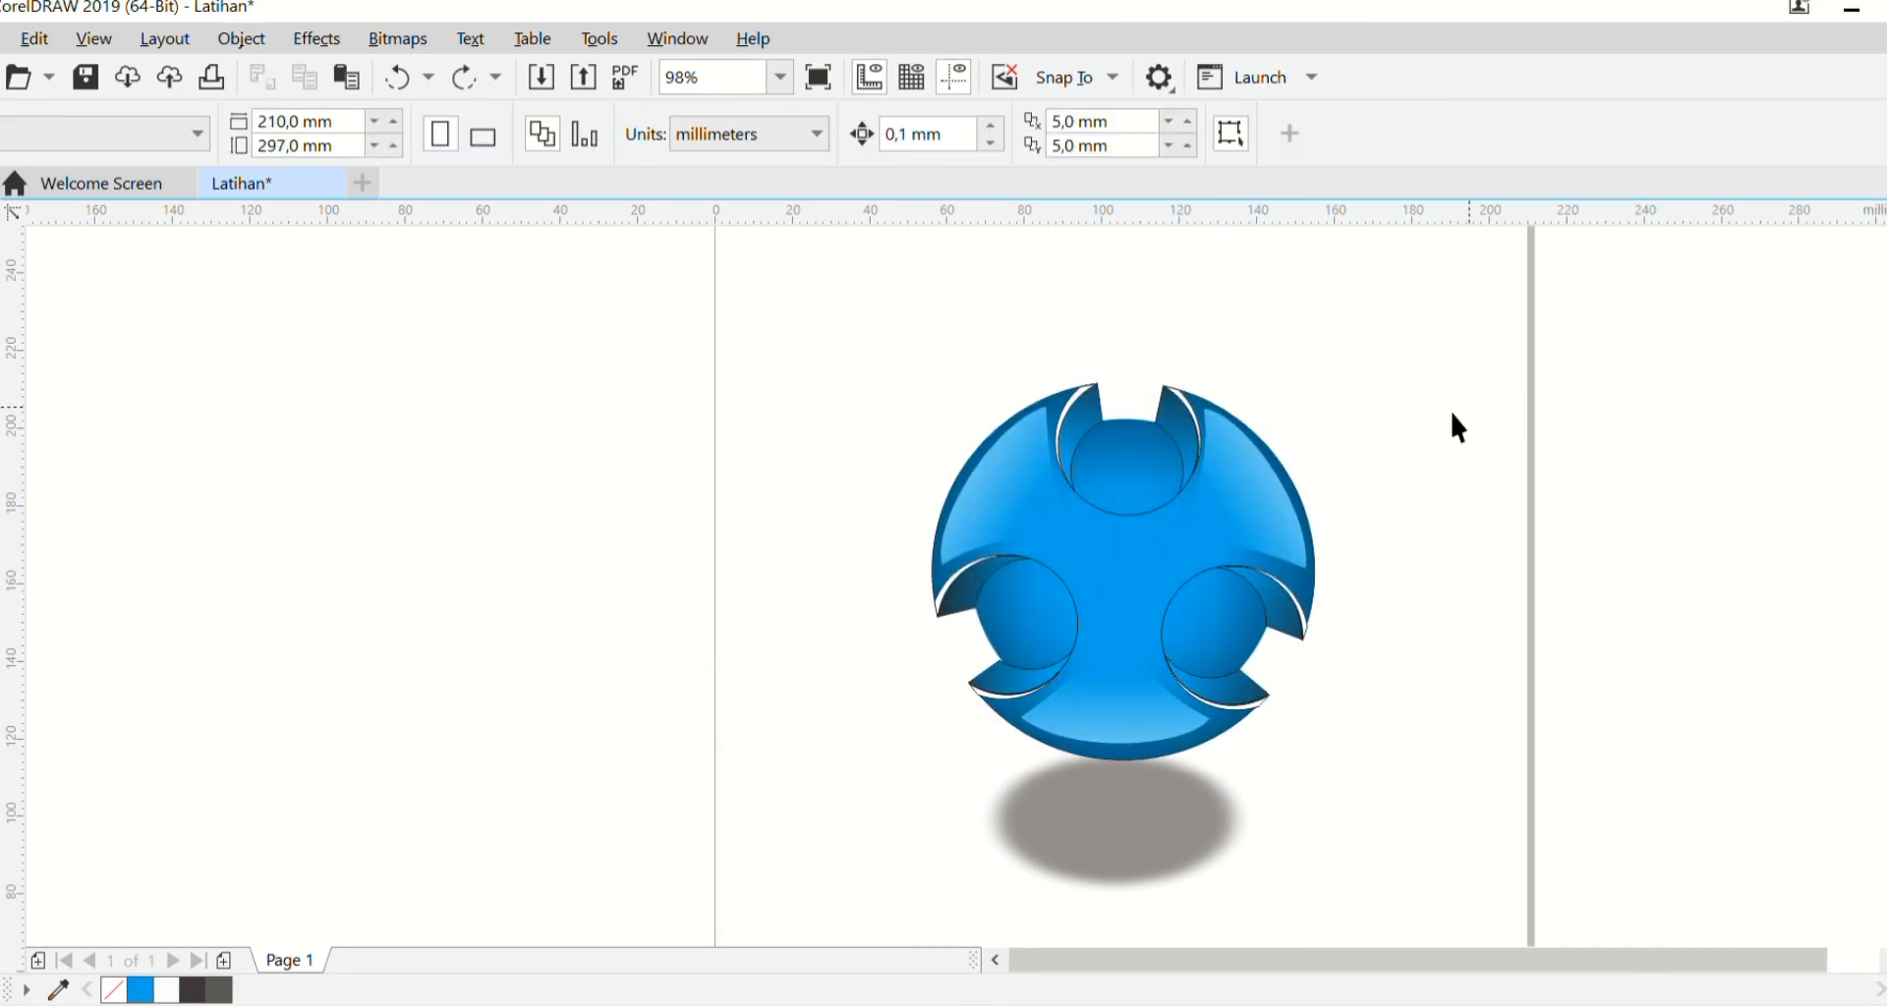
# Step: Try to remove the outline from only the logo's main notched face
pyautogui.click(1200, 403)
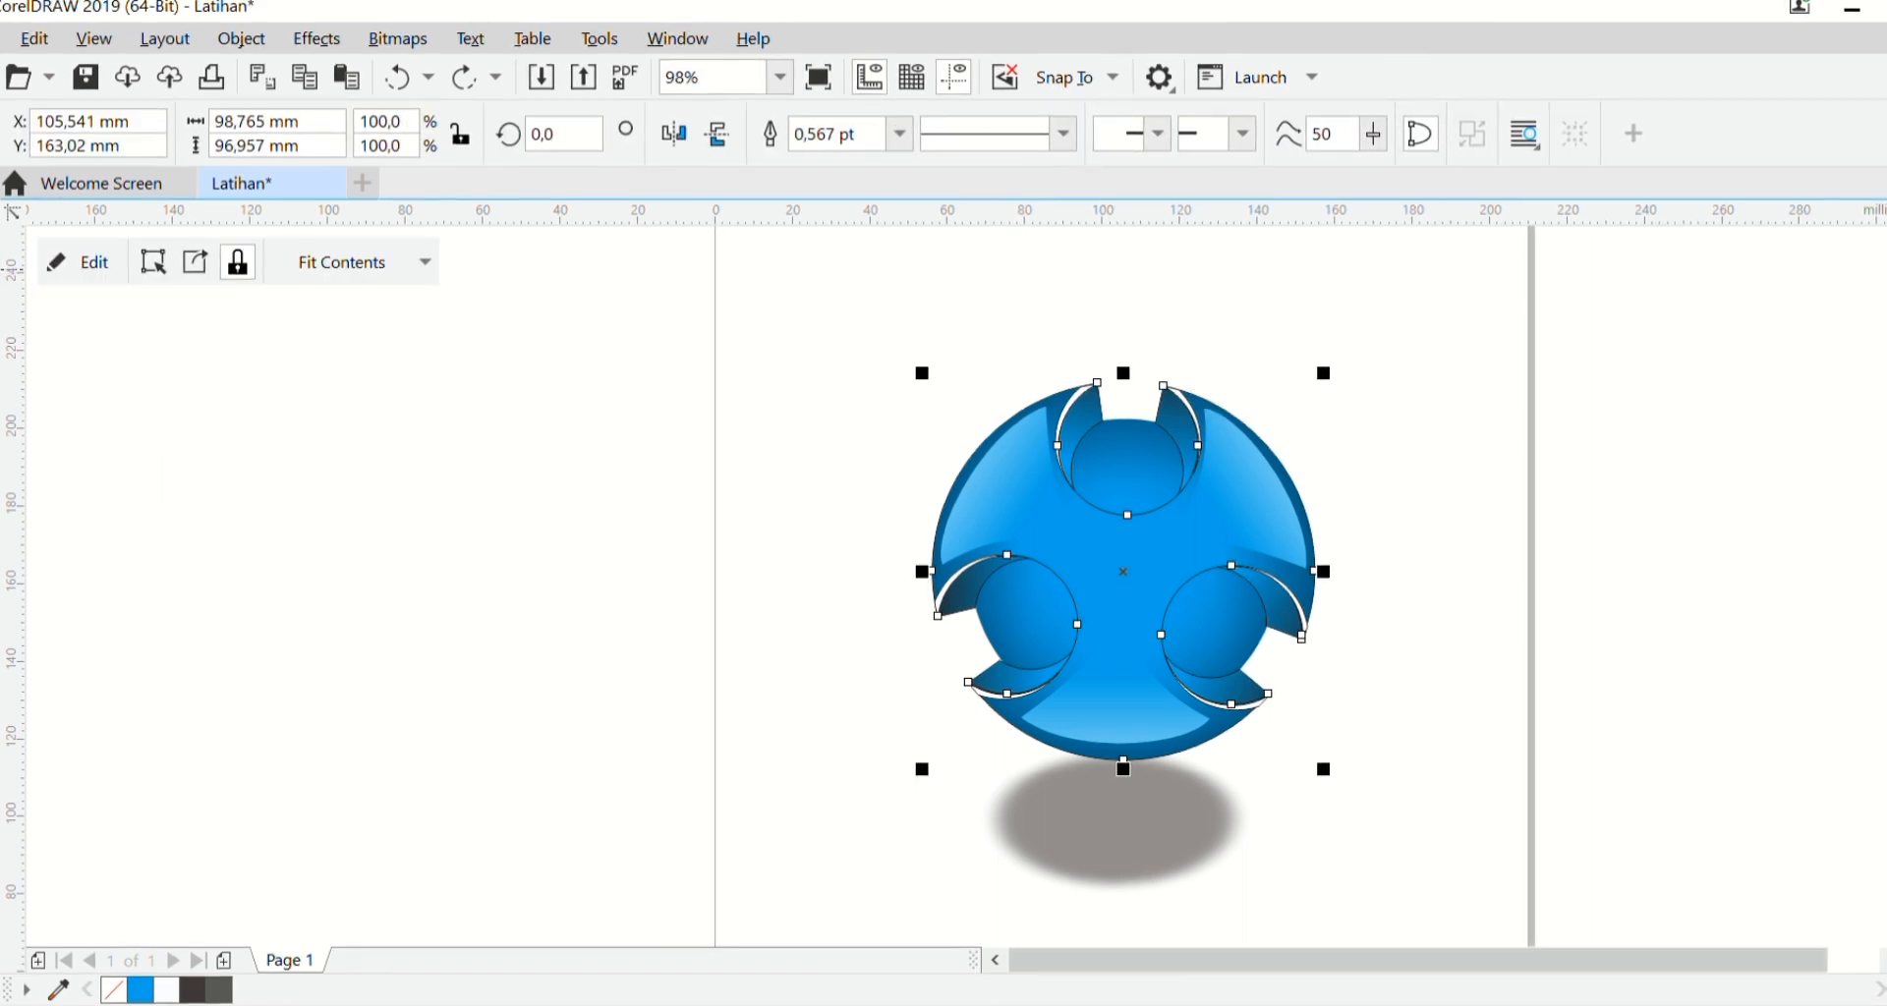
pyautogui.rightClick(114, 990)
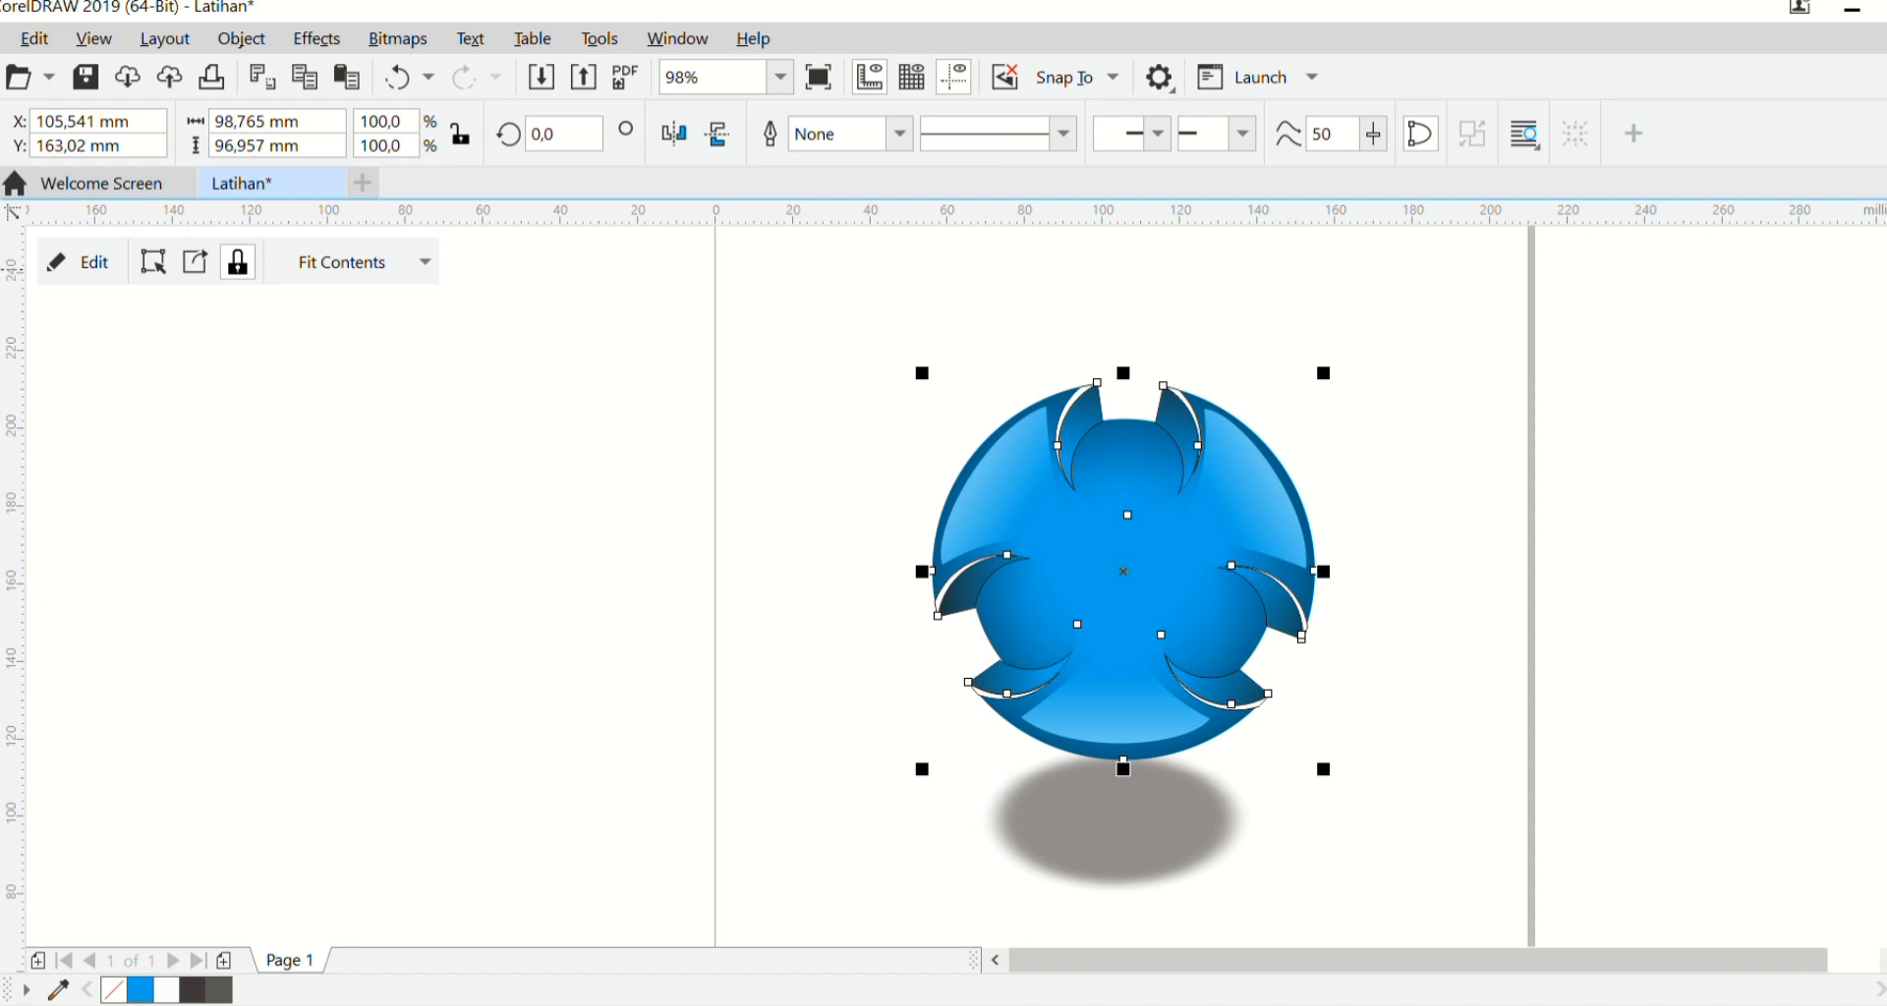
pyautogui.hotkey('ctrl', 'z')
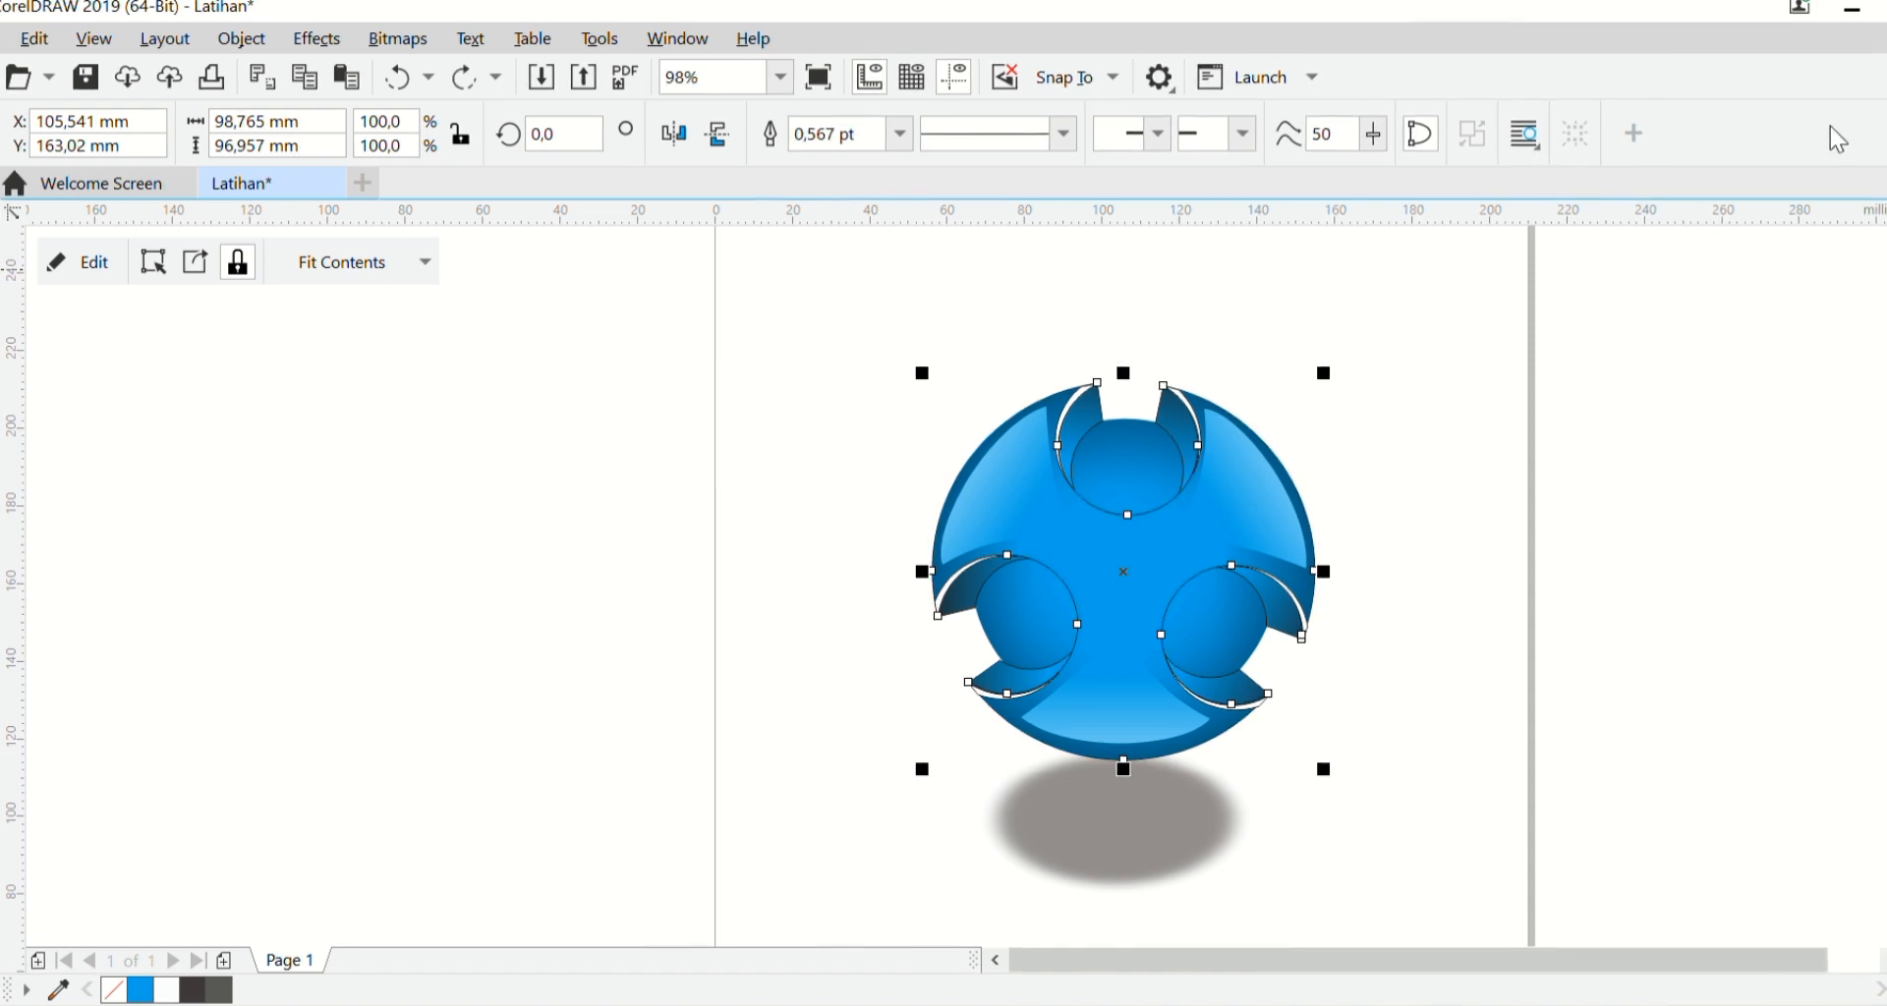
pyautogui.click(1539, 450)
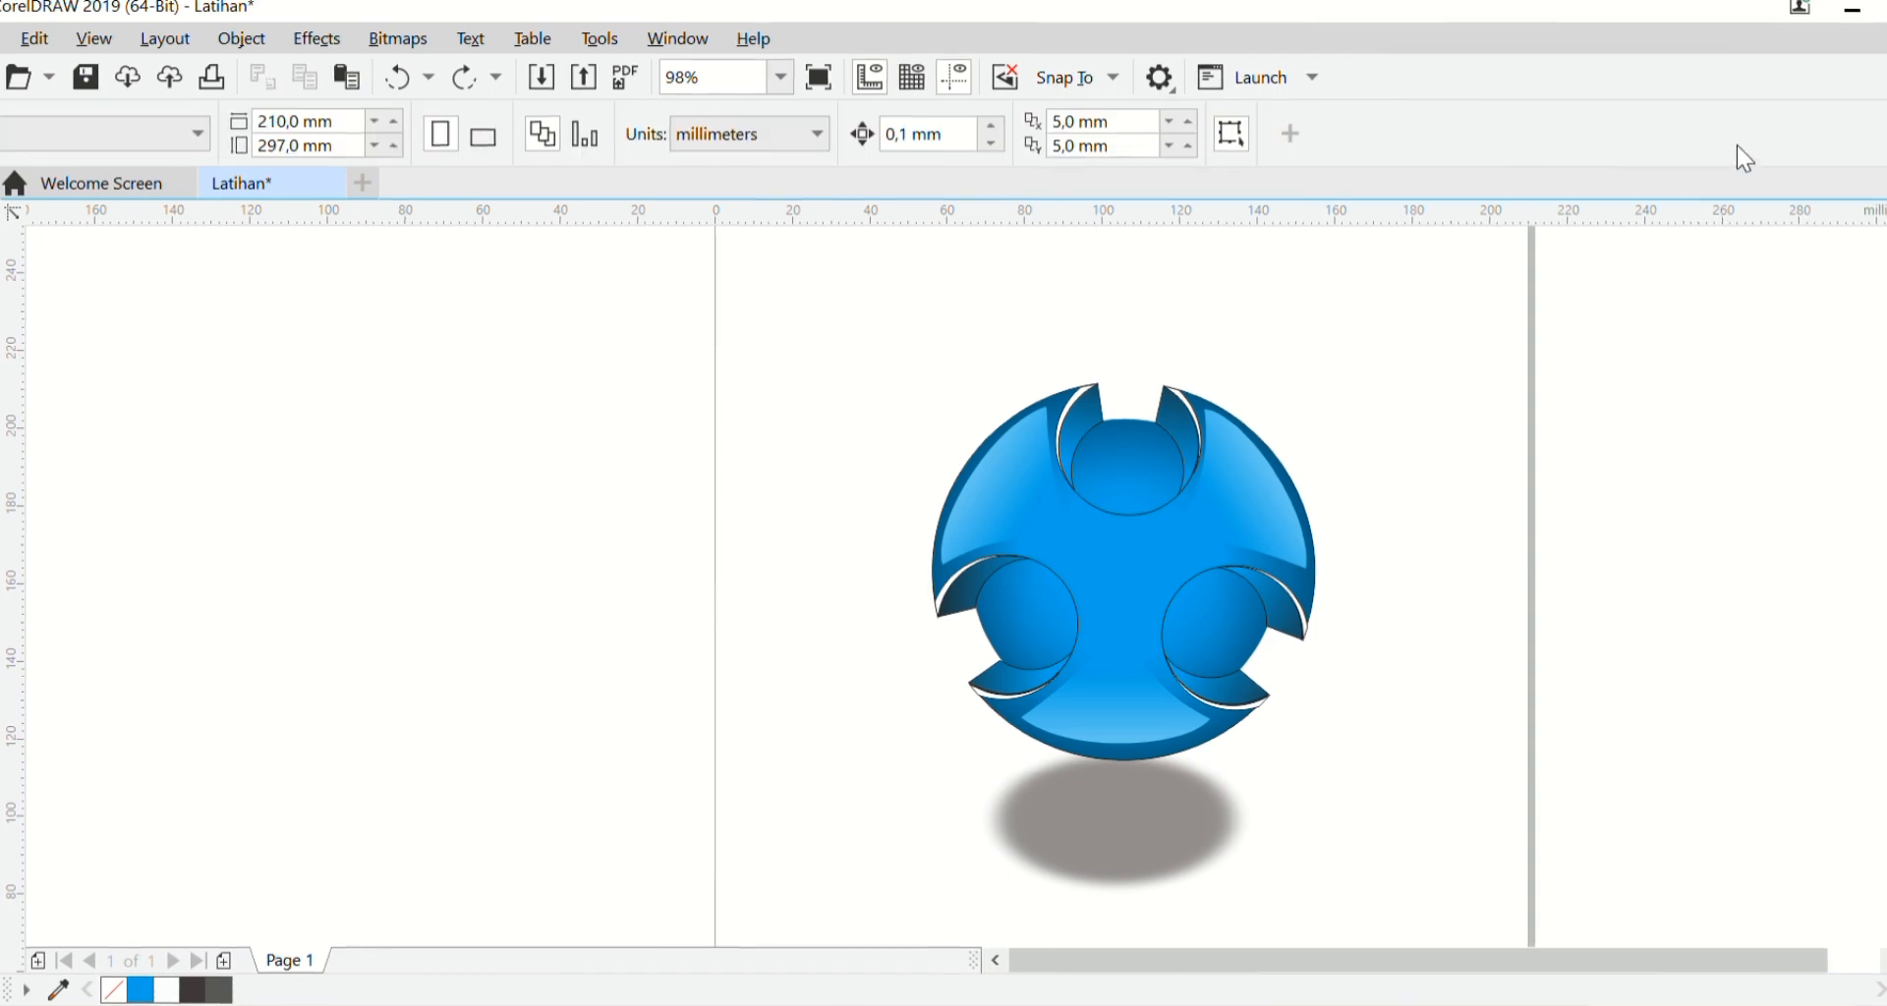